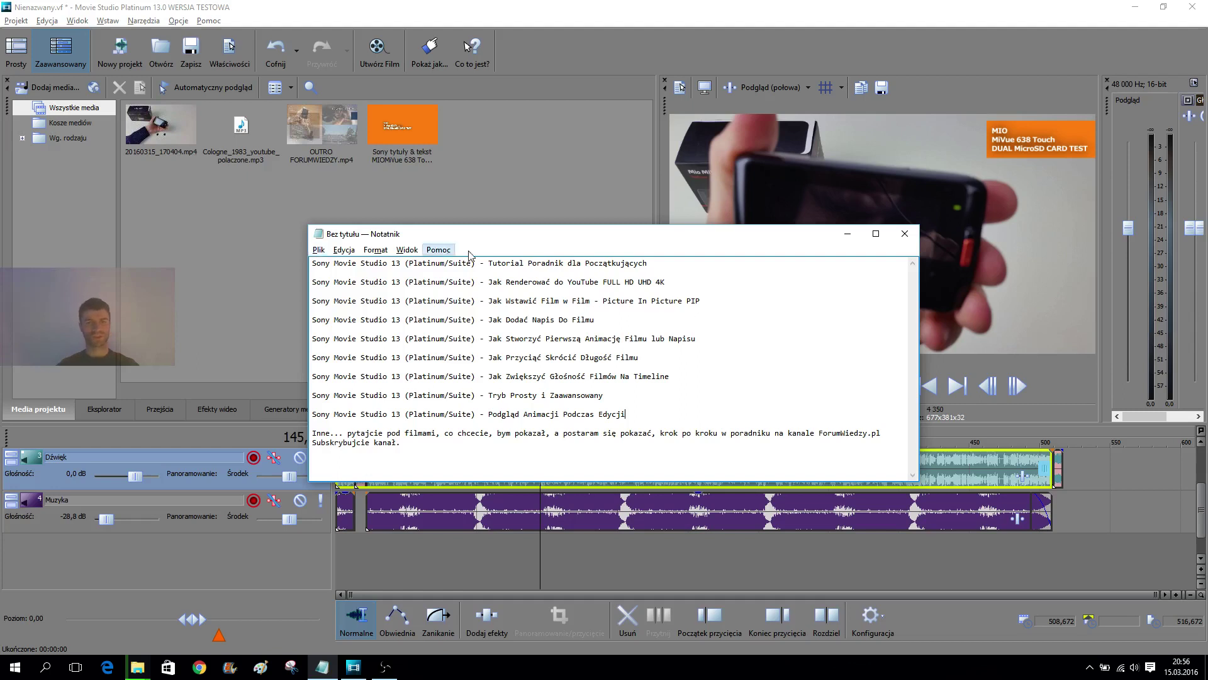
# - Review the planned Sony Movie Studio 13 tutorial titles in the note, highlighting the beginner, rendering and caption entries
pyautogui.click(378, 264)
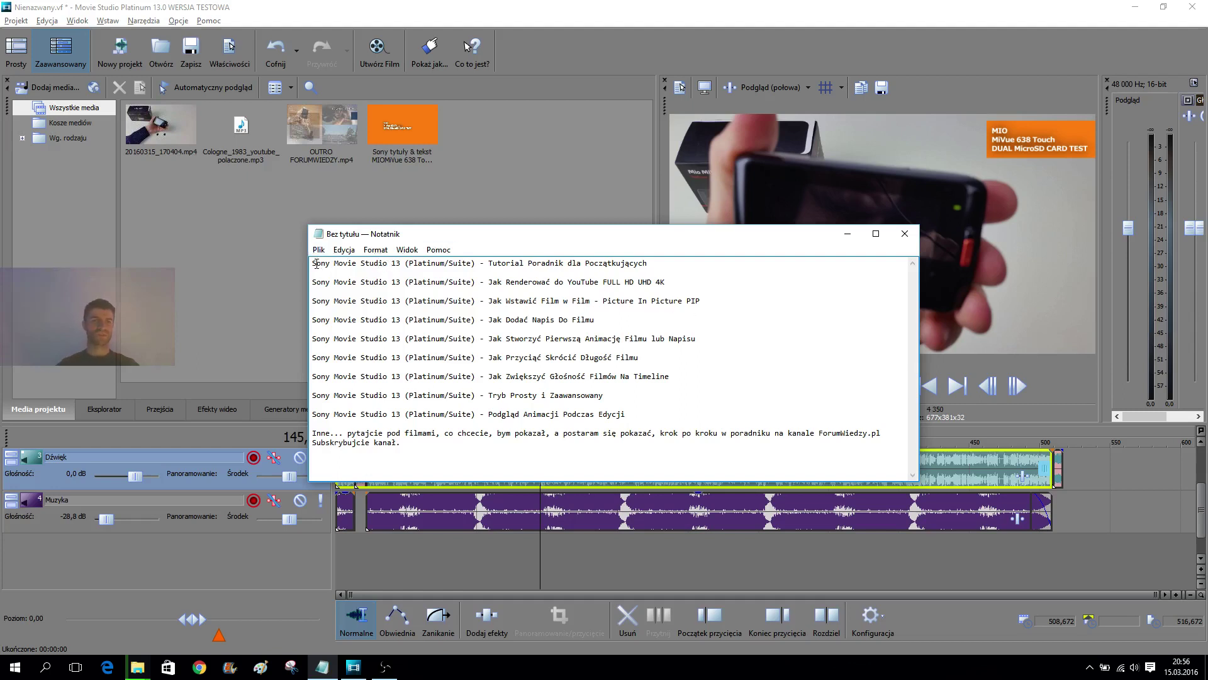
pyautogui.moveTo(313, 263); pyautogui.dragTo(668, 419)
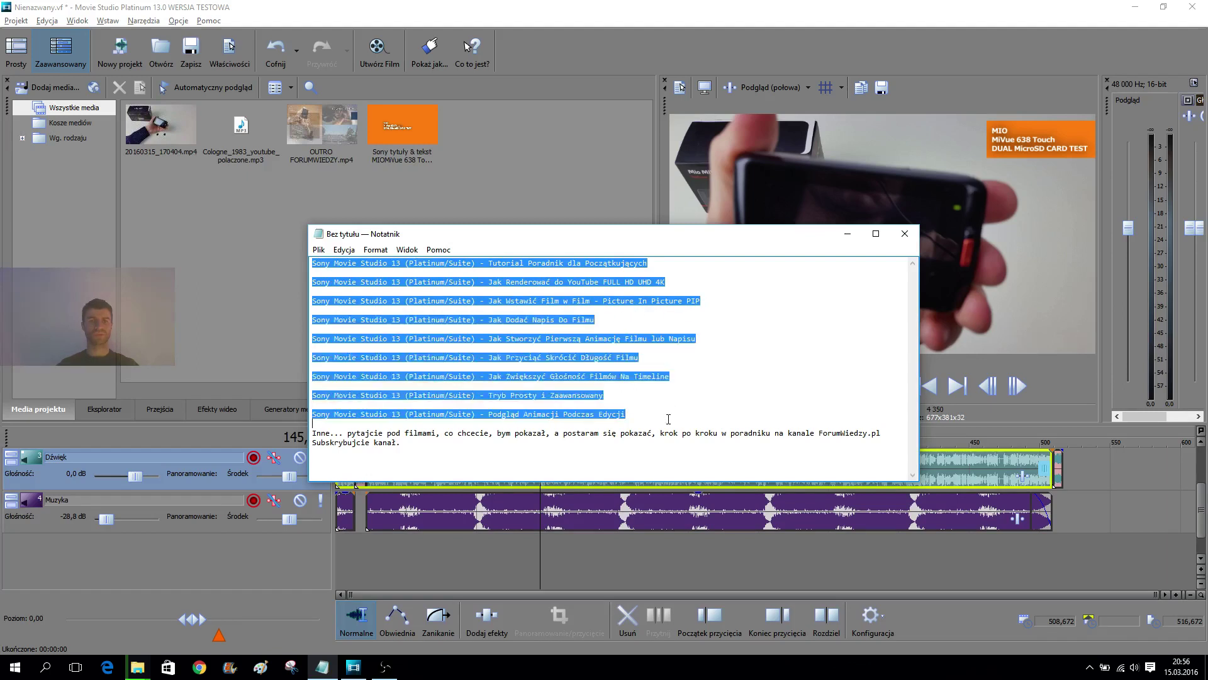
pyautogui.click(667, 418)
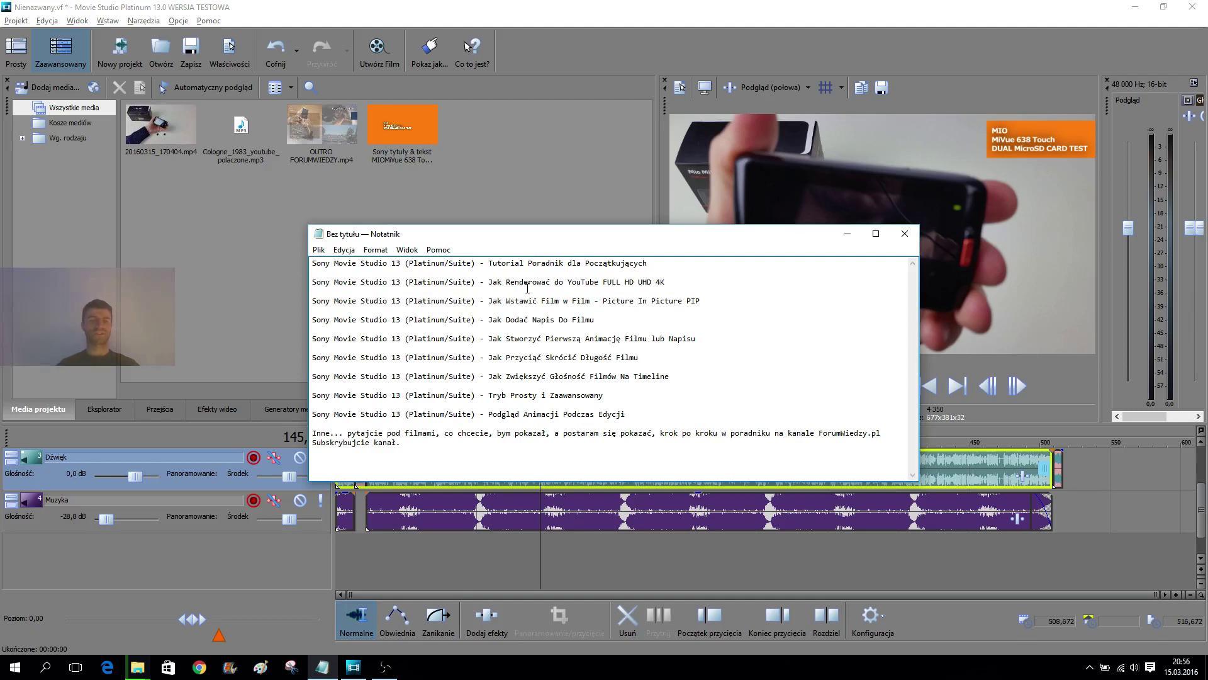
pyautogui.moveTo(499, 263); pyautogui.dragTo(596, 263)
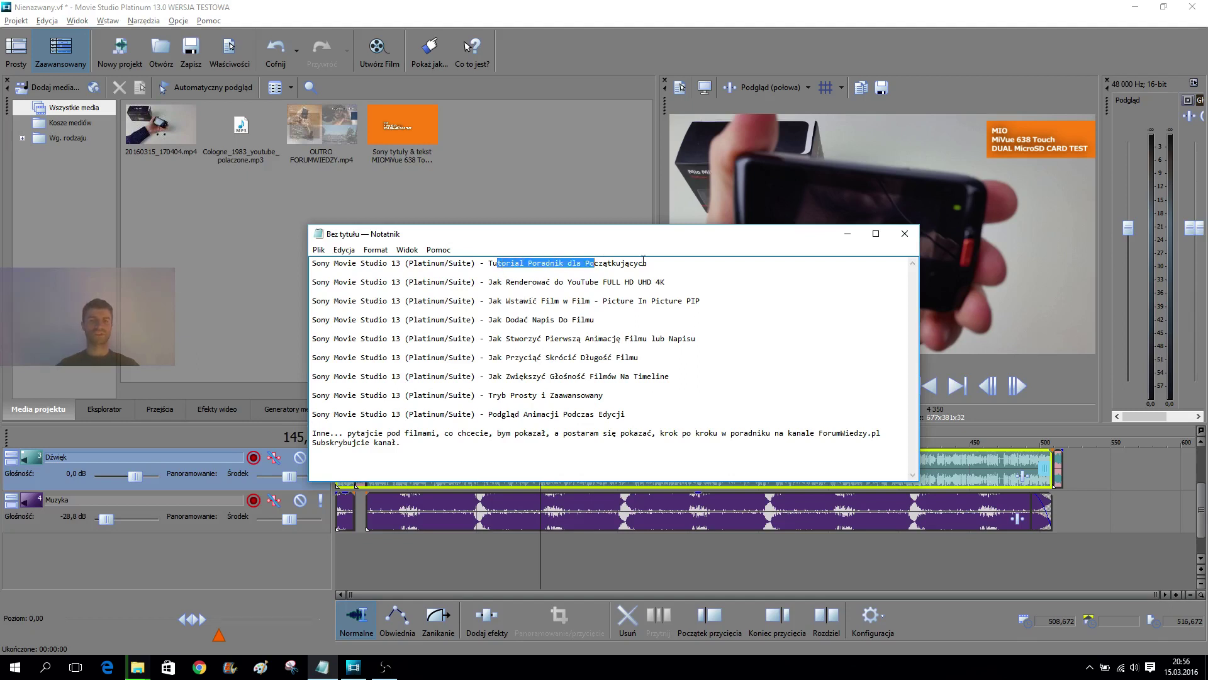
pyautogui.click(685, 266)
pyautogui.moveTo(685, 265); pyautogui.dragTo(304, 249)
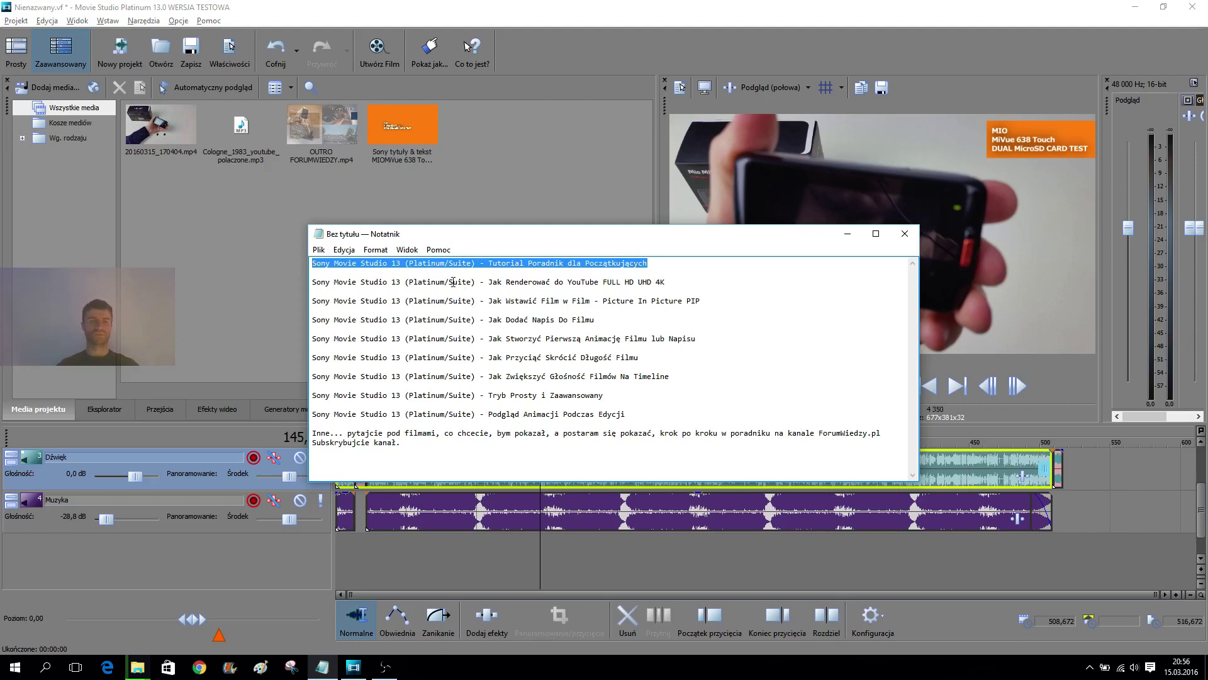
pyautogui.moveTo(523, 282); pyautogui.dragTo(640, 282)
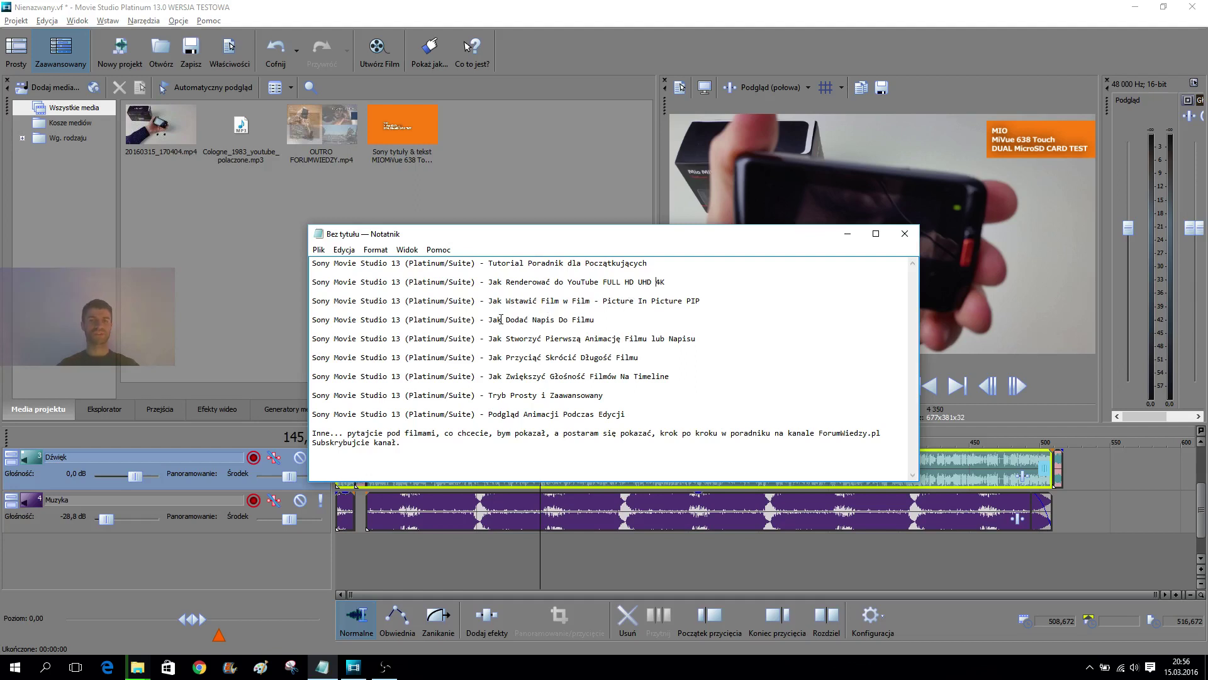
pyautogui.moveTo(502, 319); pyautogui.dragTo(602, 318)
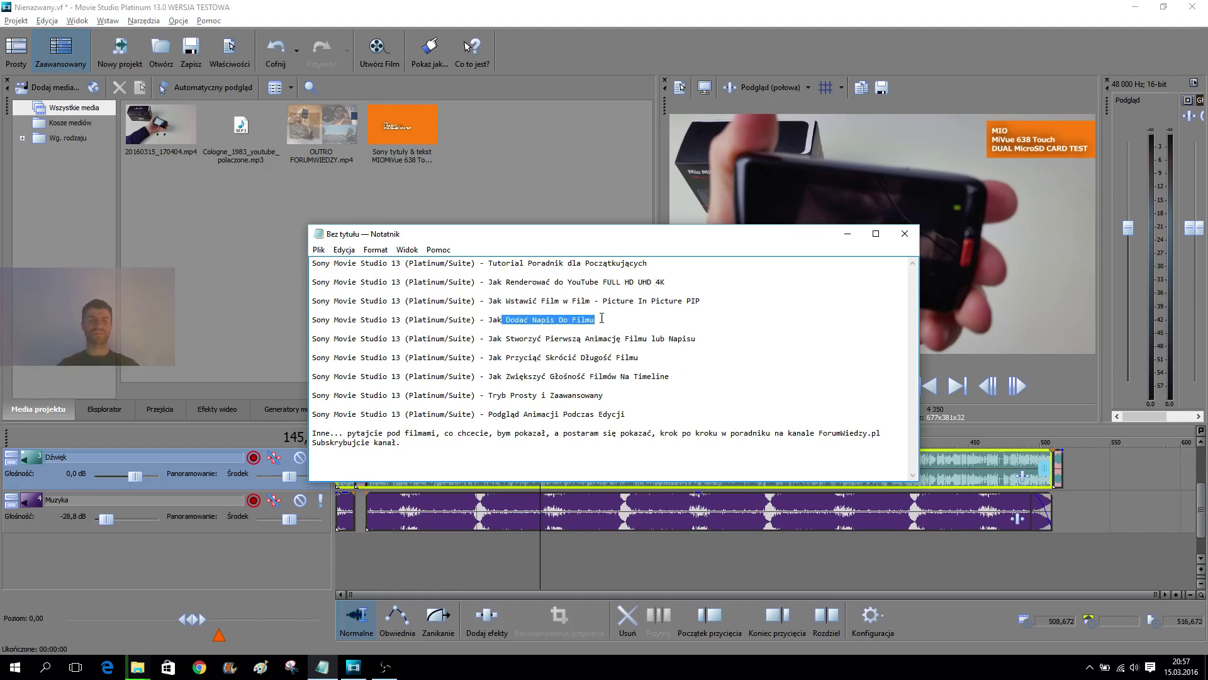
pyautogui.click(612, 319)
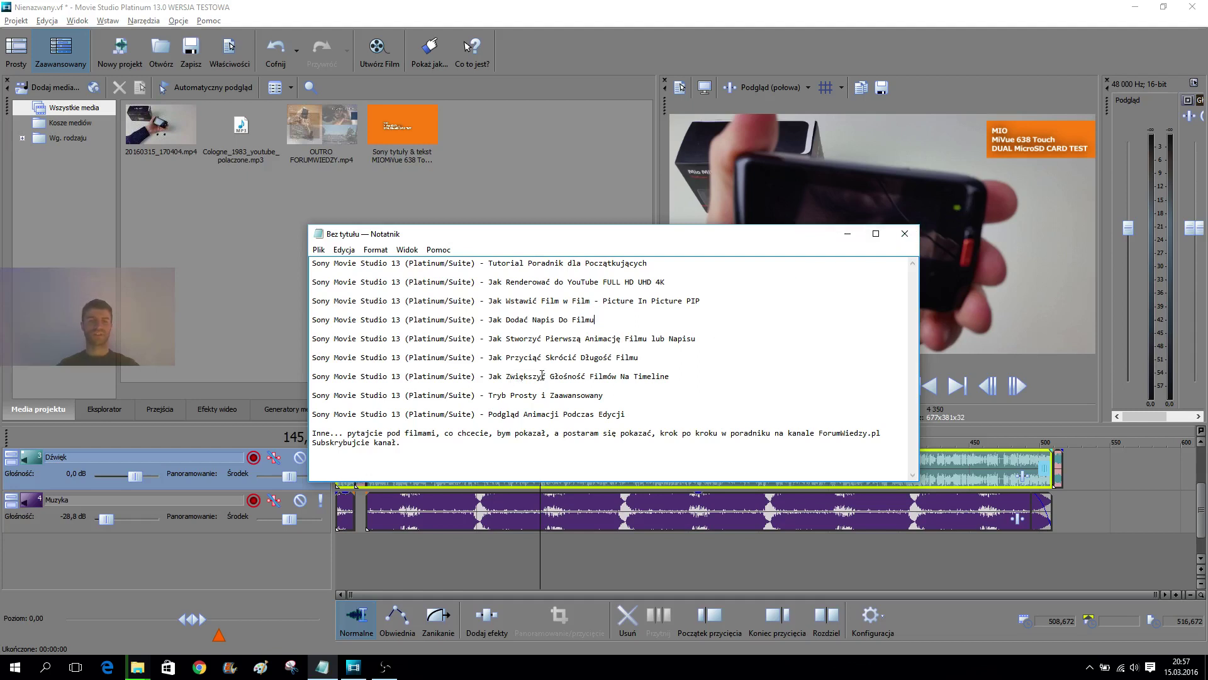
# - Duplicate the "Podgląd Animacji Podczas Edycji" title as a new entry below it, separated by a blank line
pyautogui.click(647, 413)
pyautogui.press('Return')
pyautogui.press('Return')
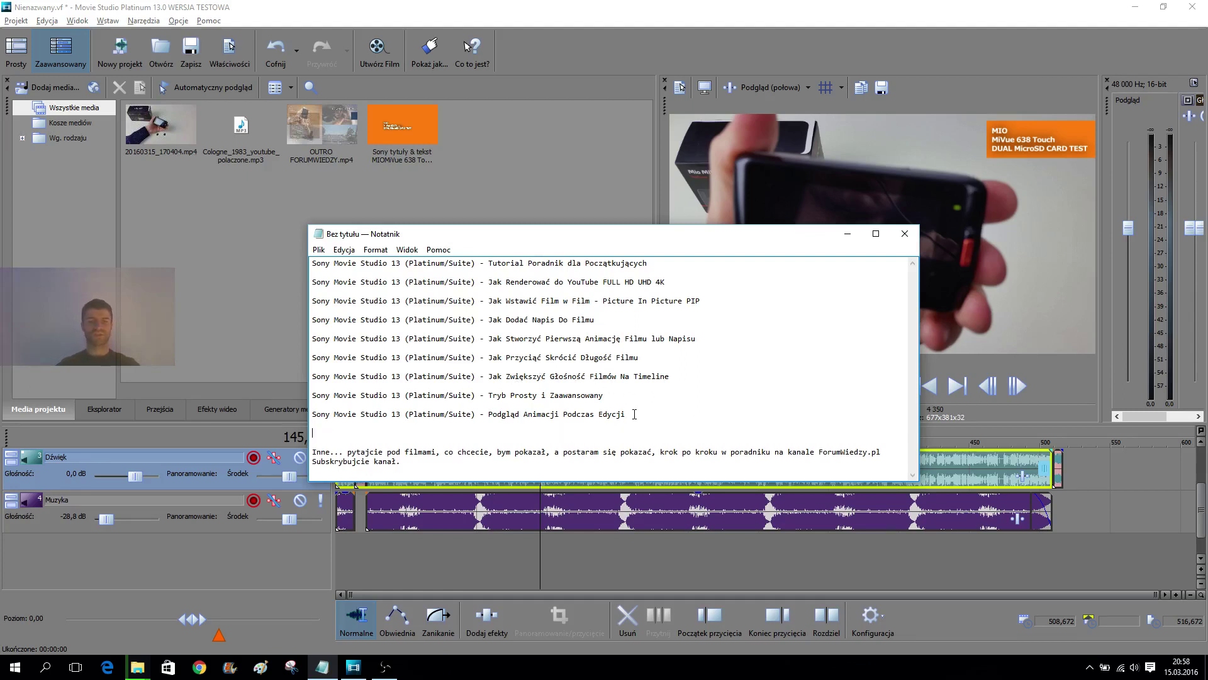
pyautogui.moveTo(634, 413); pyautogui.dragTo(311, 415)
pyautogui.hotkey('ctrl', 'c')
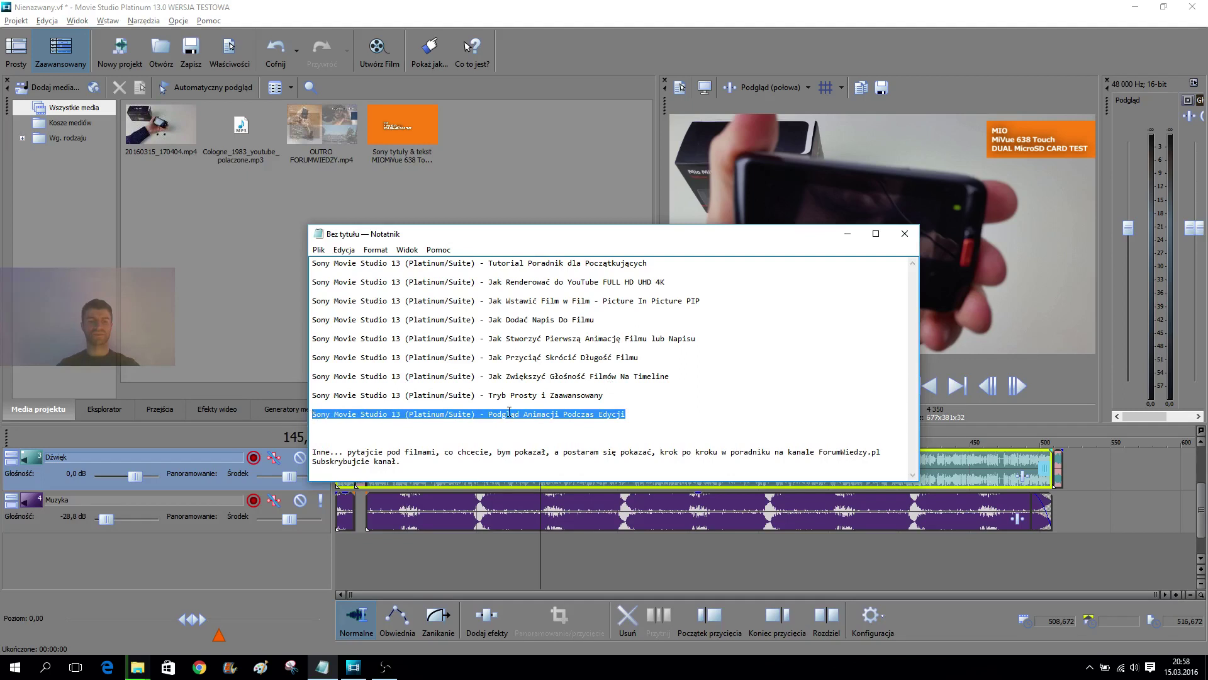
pyautogui.click(591, 427)
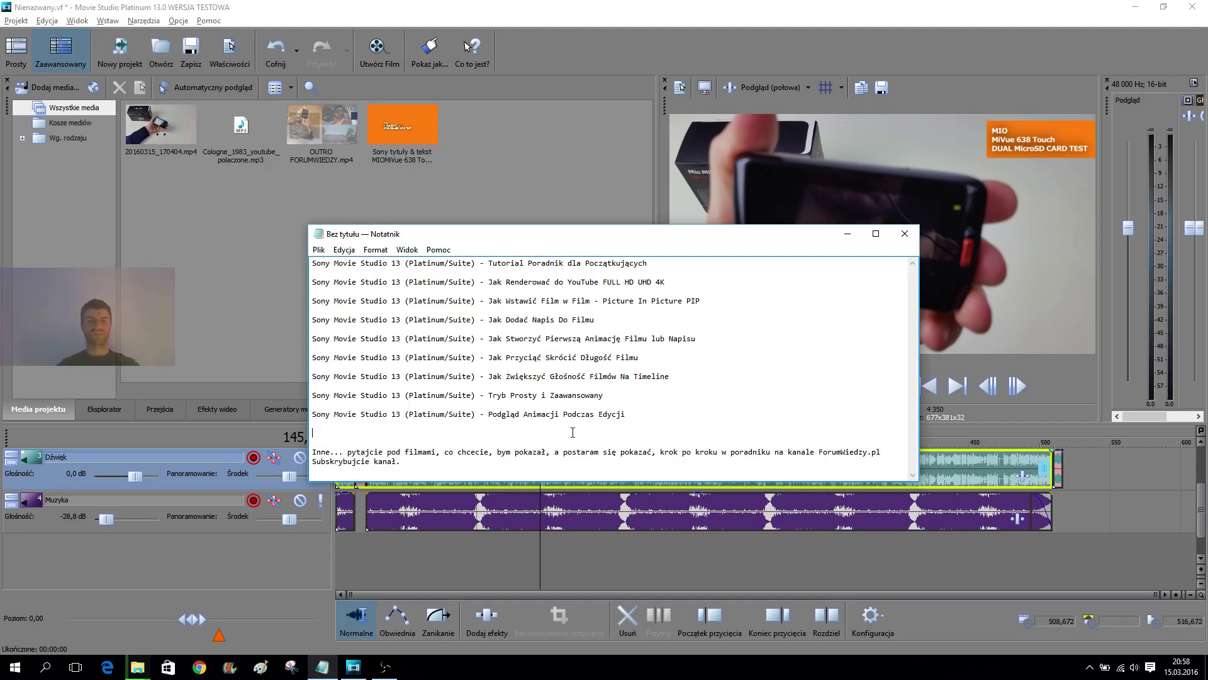
pyautogui.hotkey('ctrl', 'v')
# - Replace the topic in the duplicated last title with "Animacja Poklatkowa Zdjęć"
pyautogui.moveTo(626, 433); pyautogui.dragTo(487, 434)
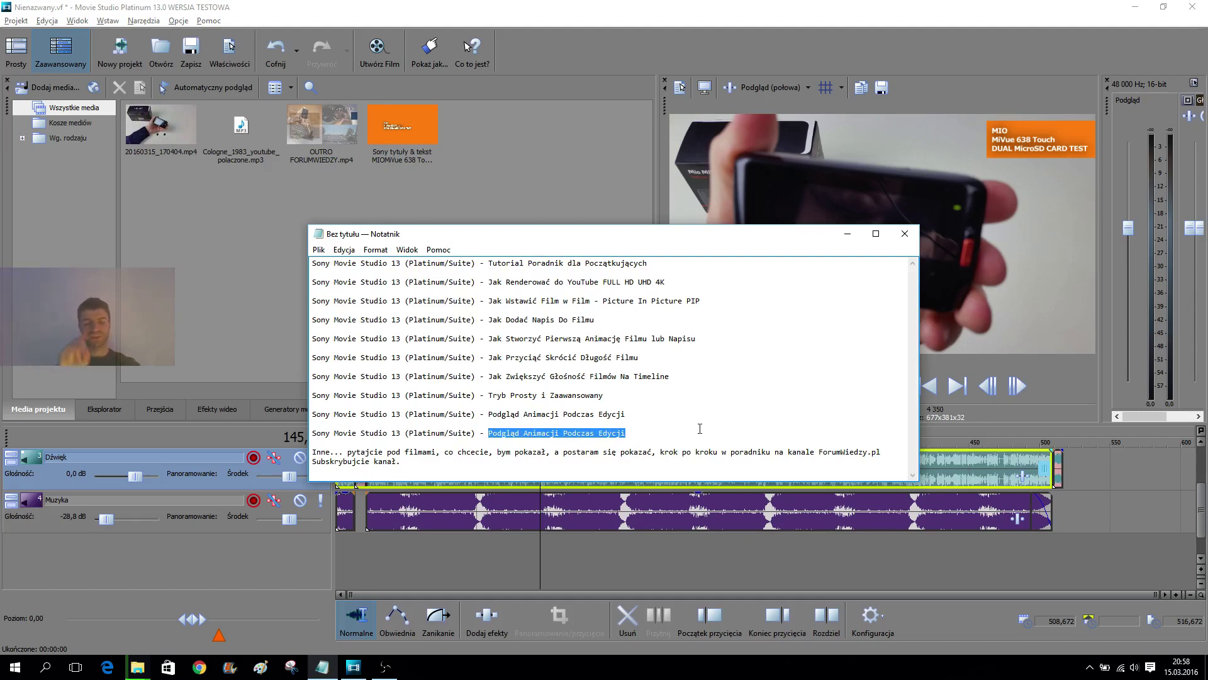
pyautogui.write('Animacja POK')
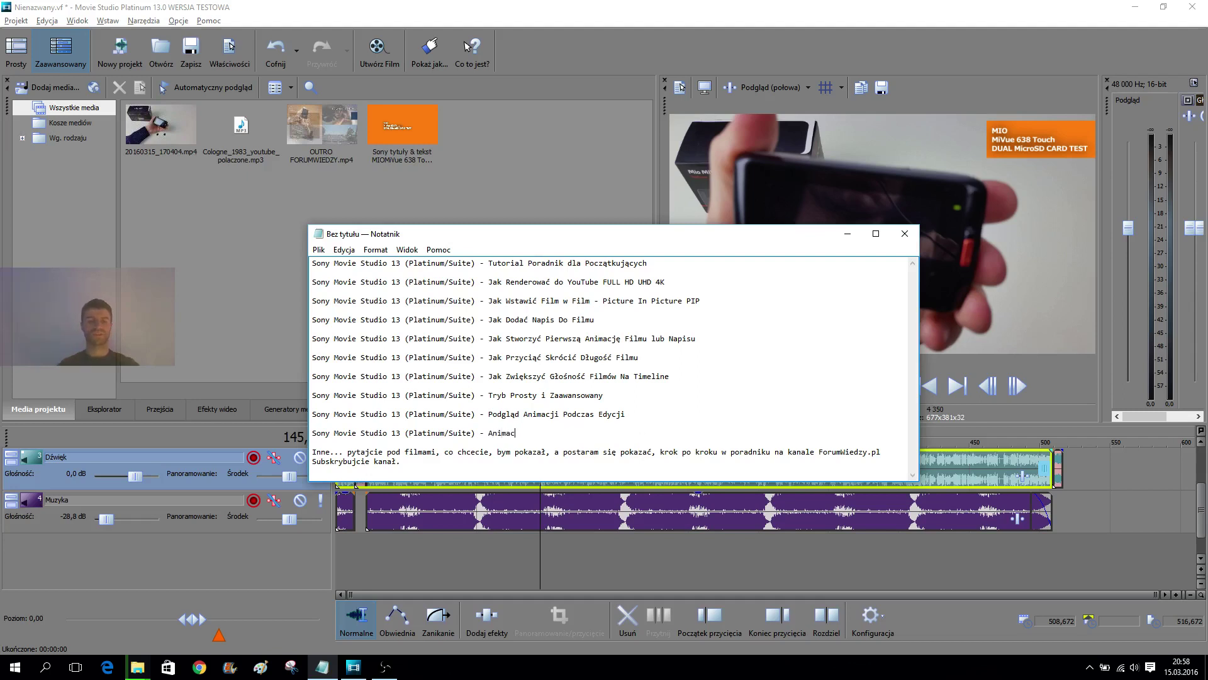
pyautogui.press('BackSpace')
pyautogui.press('BackSpace')
pyautogui.write('oklatkowa Zdjęcć')
# - Move the "Tryb Prosty i Zaawansowany" title directly below the first title, keeping blank lines between entries
pyautogui.moveTo(608, 394); pyautogui.dragTo(345, 387)
pyautogui.hotkey('ctrl', 'c')
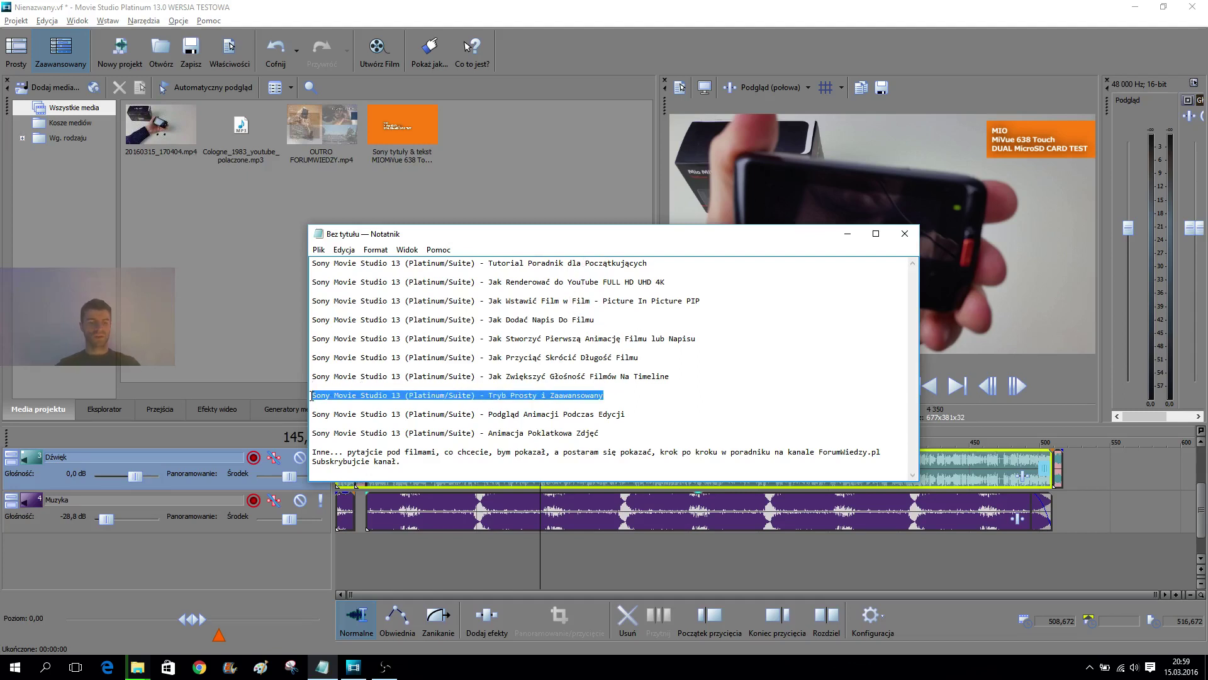
pyautogui.press('Delete')
pyautogui.press('BackSpace')
pyautogui.press('BackSpace')
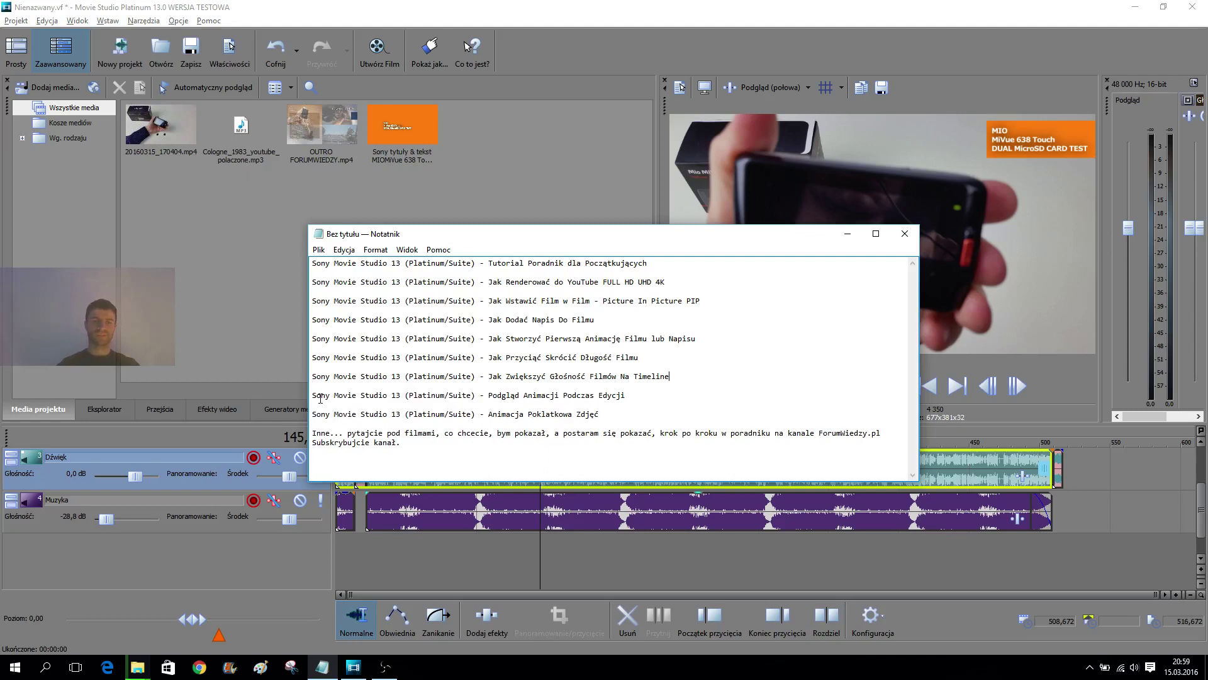
pyautogui.press('Return')
pyautogui.press('Return')
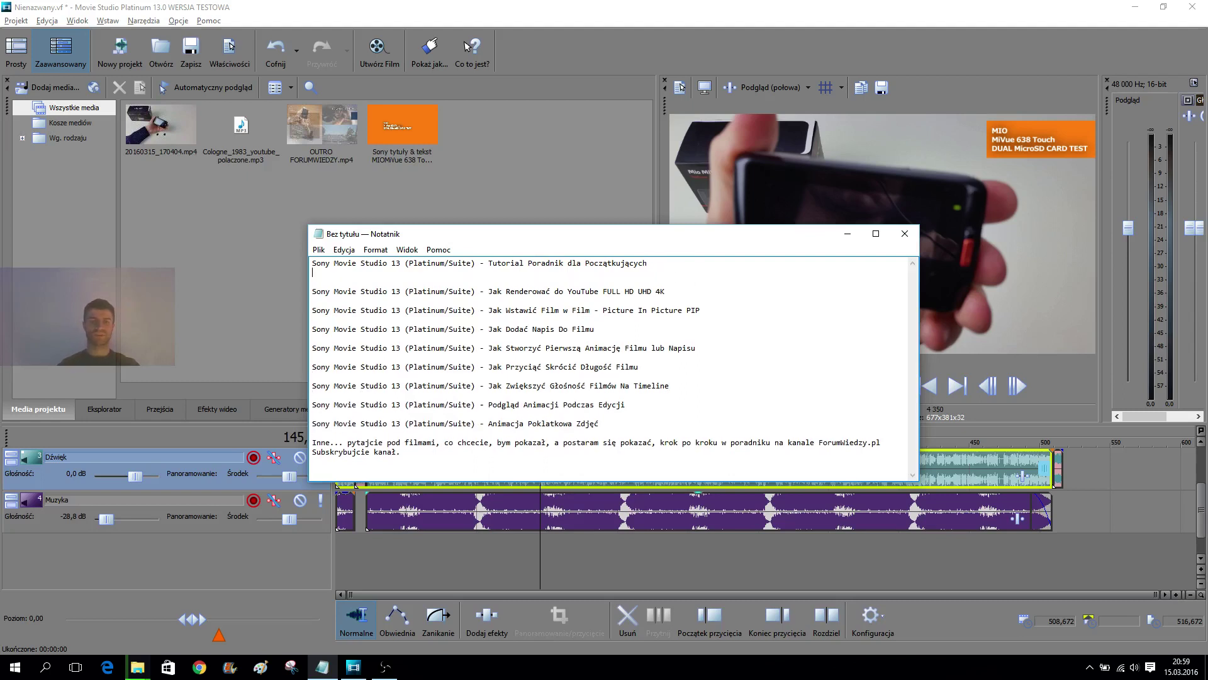
pyautogui.hotkey('ctrl', 'v')
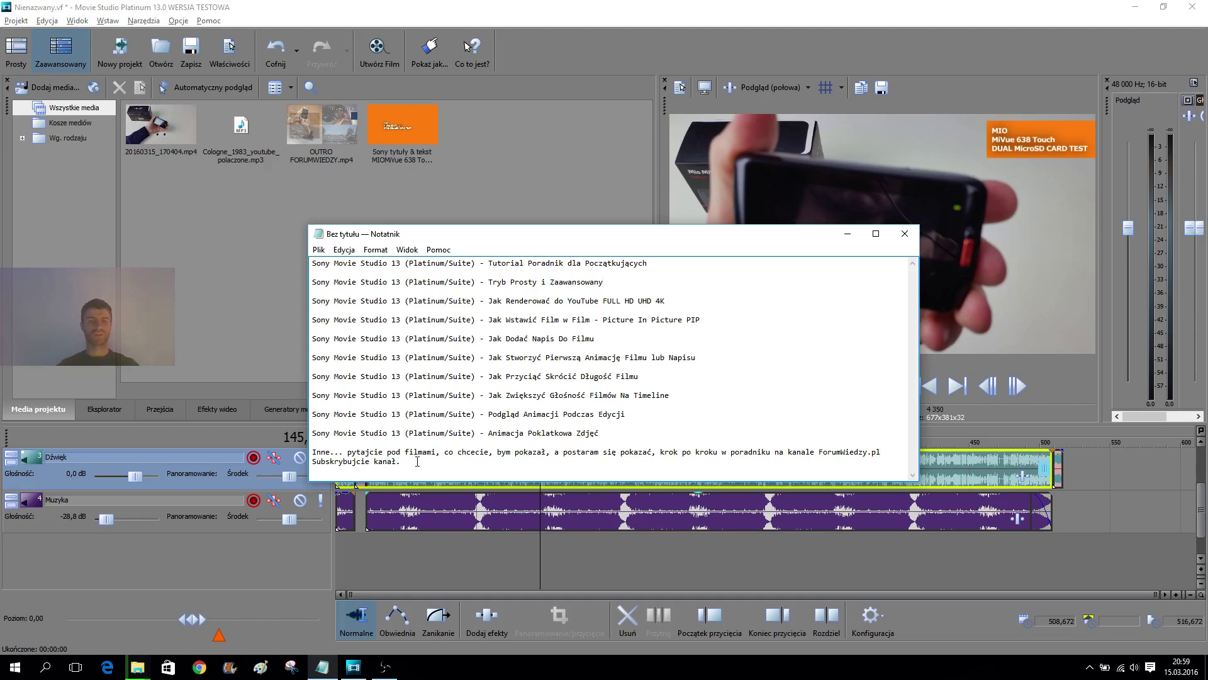
# - Start saving the note as a new file and browse to the YouTube folder on drive C
pyautogui.click(319, 249)
pyautogui.click(356, 306)
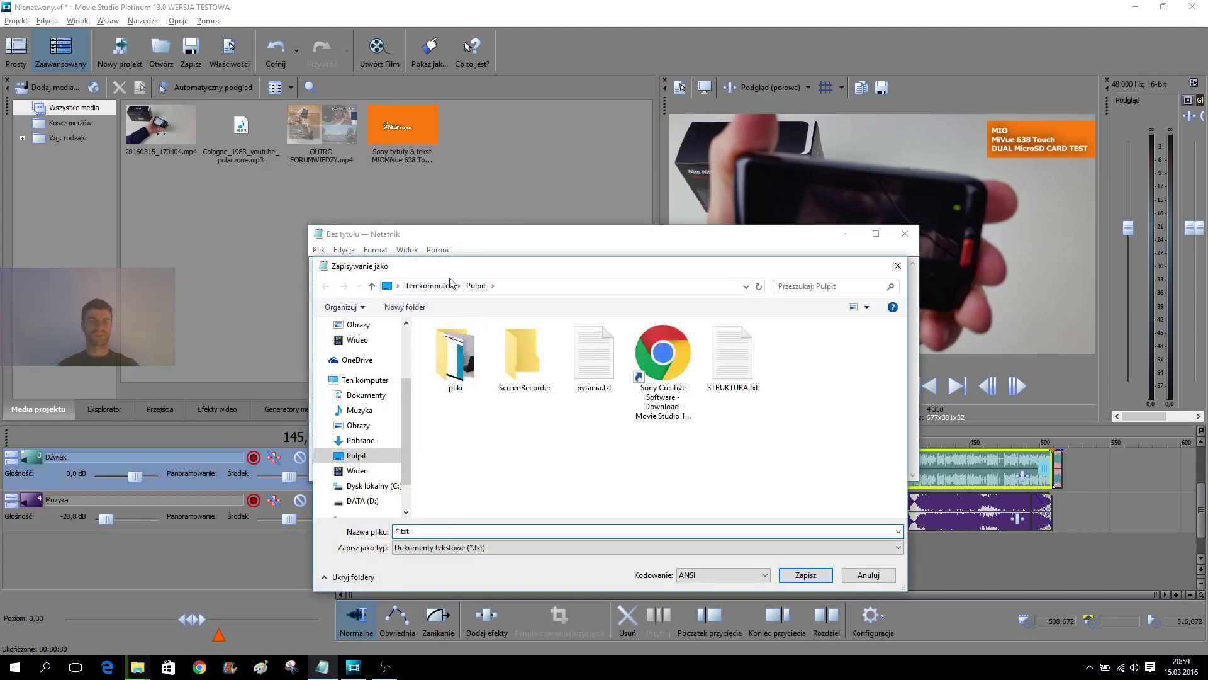
pyautogui.click(429, 286)
pyautogui.doubleClick(484, 446)
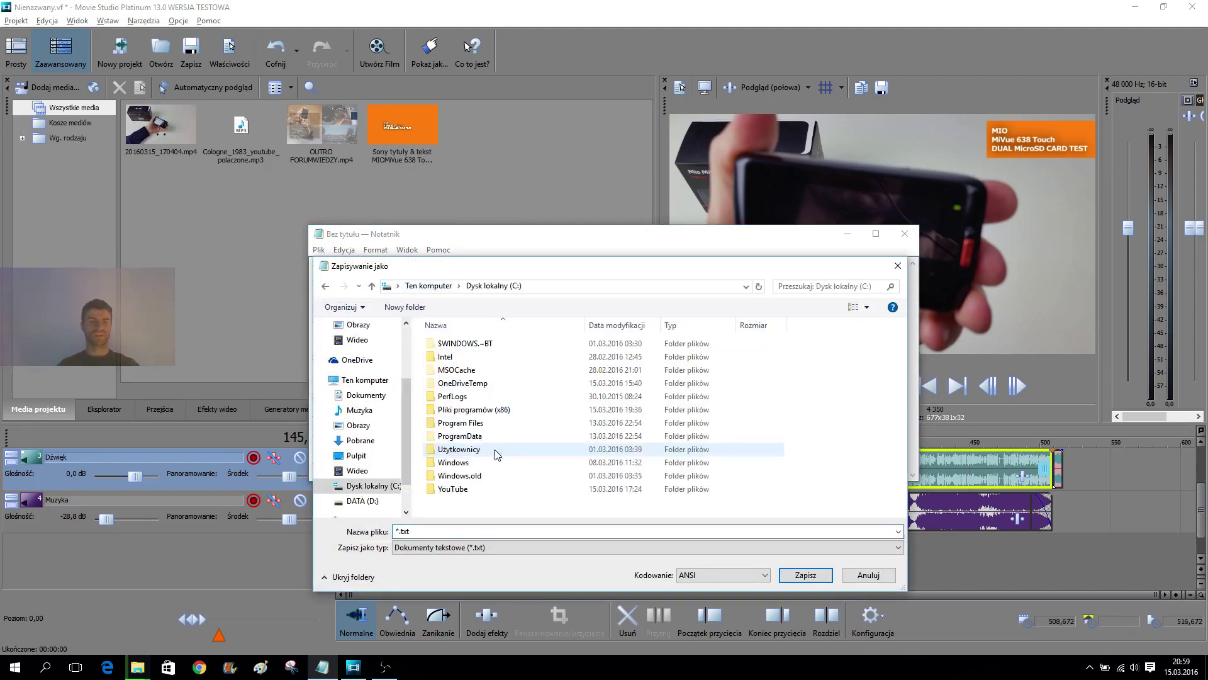
pyautogui.click(454, 490)
pyautogui.doubleClick(454, 490)
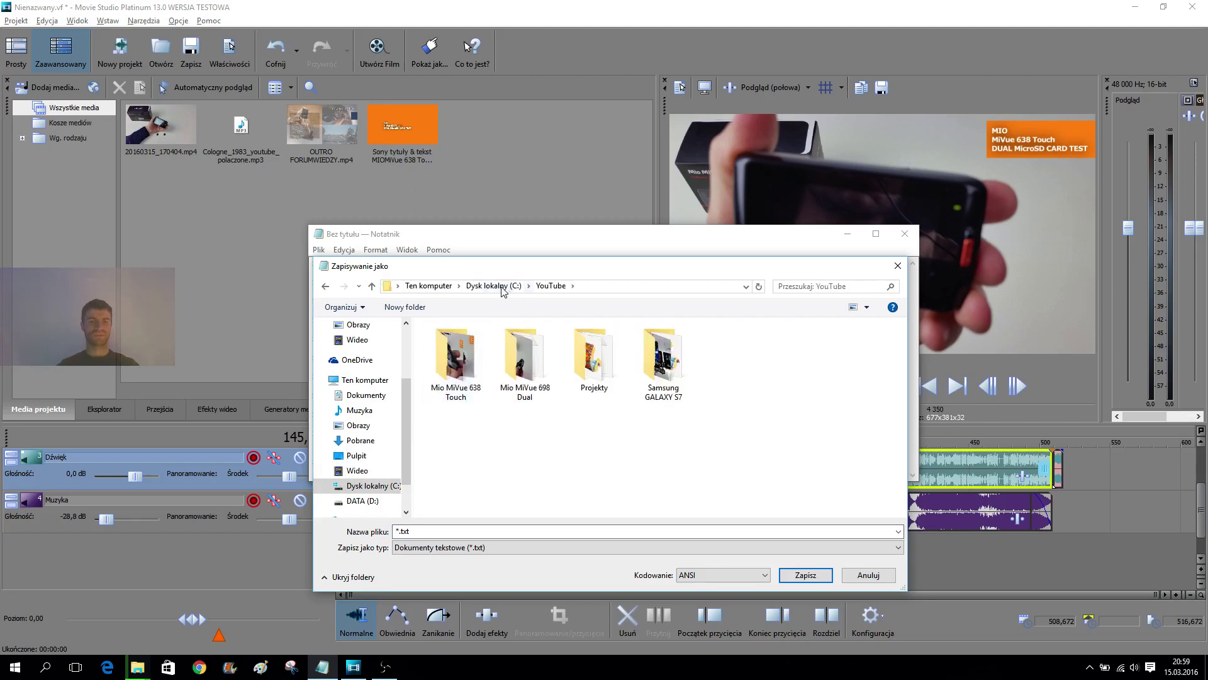
# - Create a folder named "Sony Movie Studio Platinum 13" in the YouTube folder and open it
pyautogui.click(405, 307)
pyautogui.write('Son')
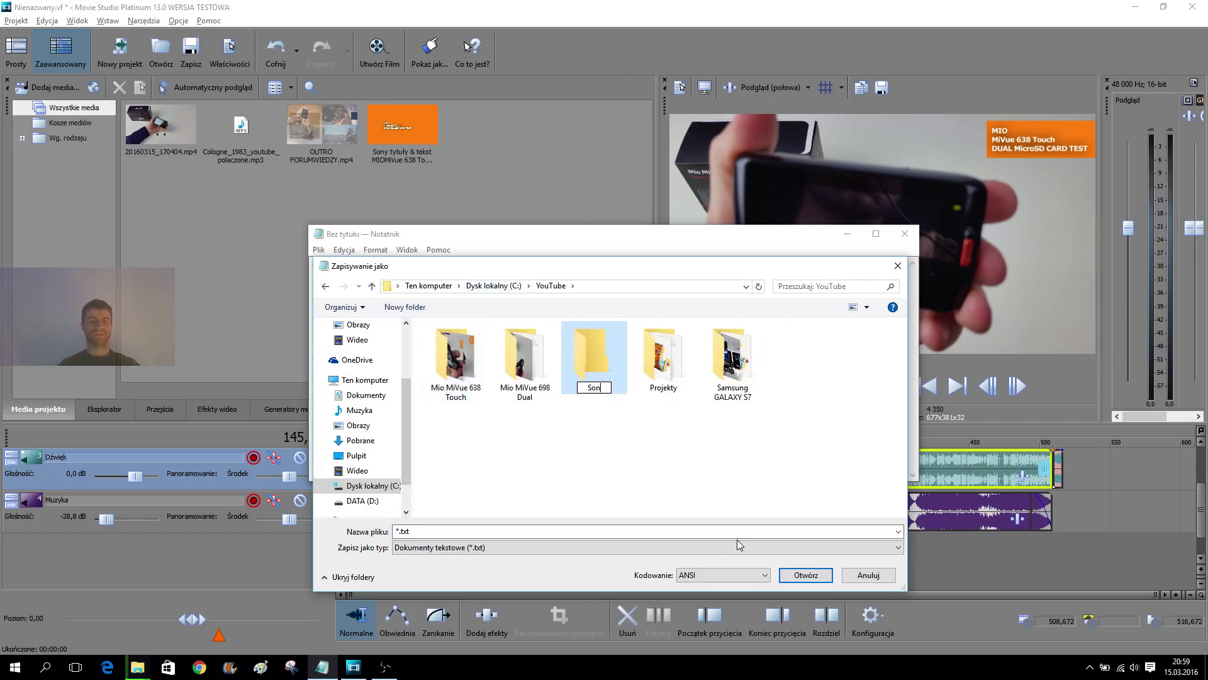
pyautogui.write('y Movie Studio Plati')
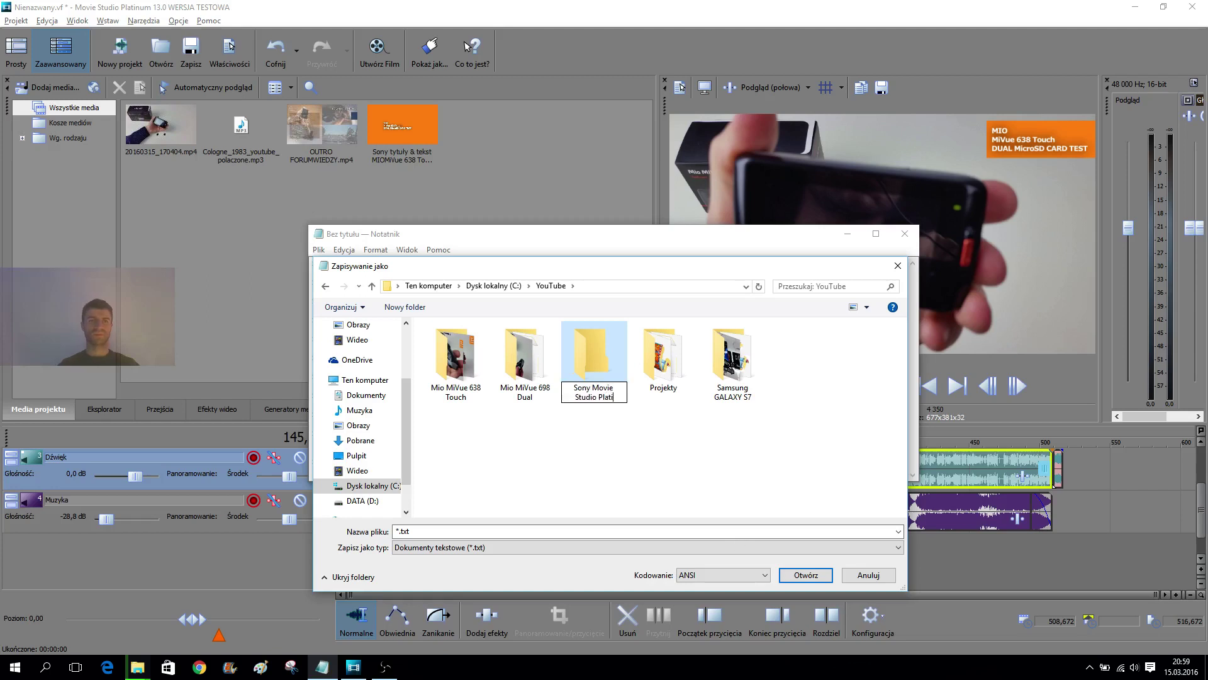
pyautogui.write('num 13')
pyautogui.press('Return')
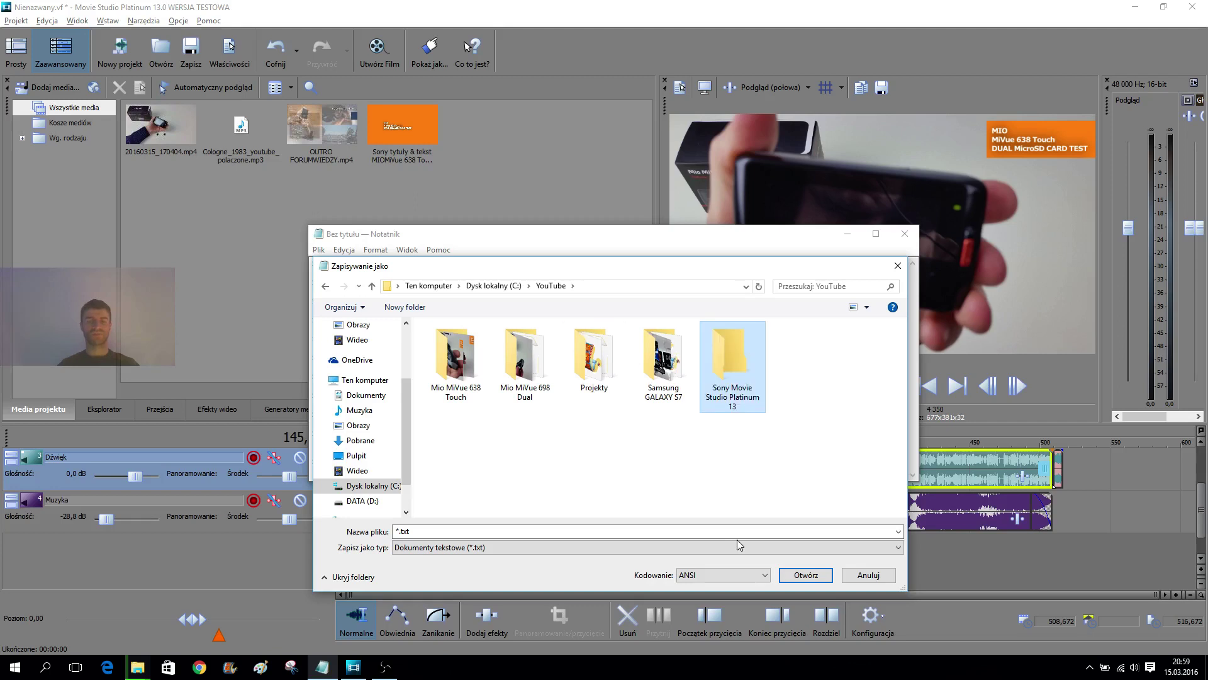
pyautogui.press('Return')
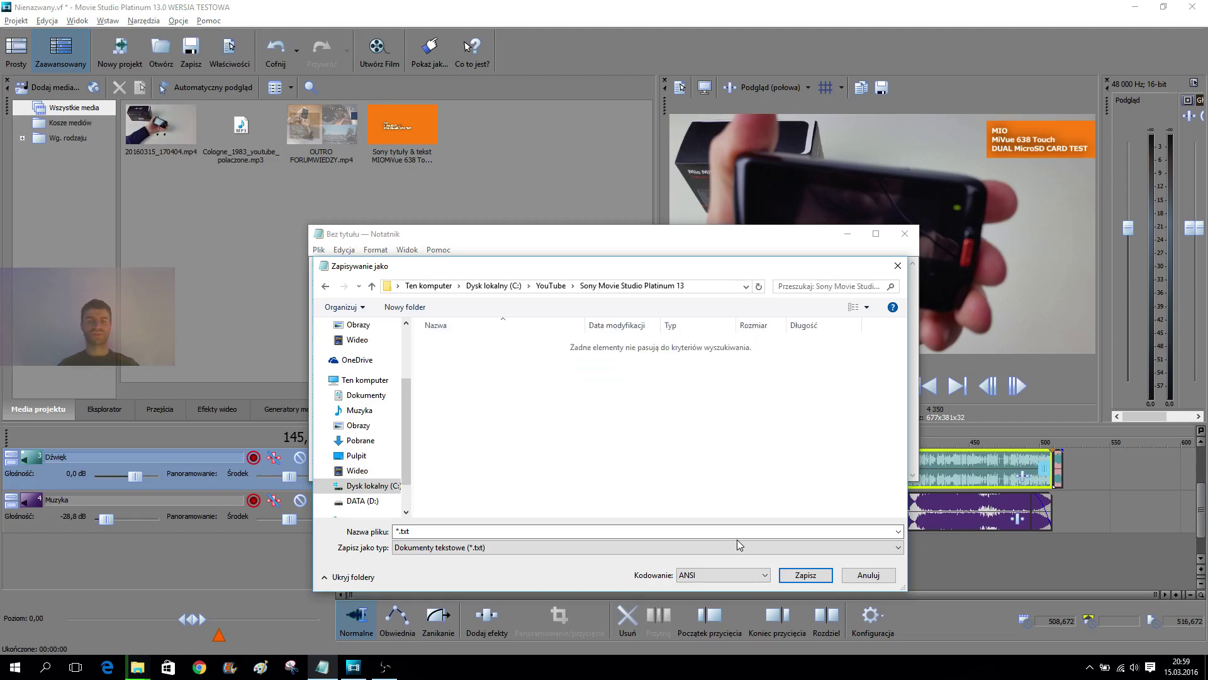
# - Save the note in this folder as lista.txt
pyautogui.click(396, 531)
pyautogui.press('BackSpace')
pyautogui.write('lista')
pyautogui.press('Return')
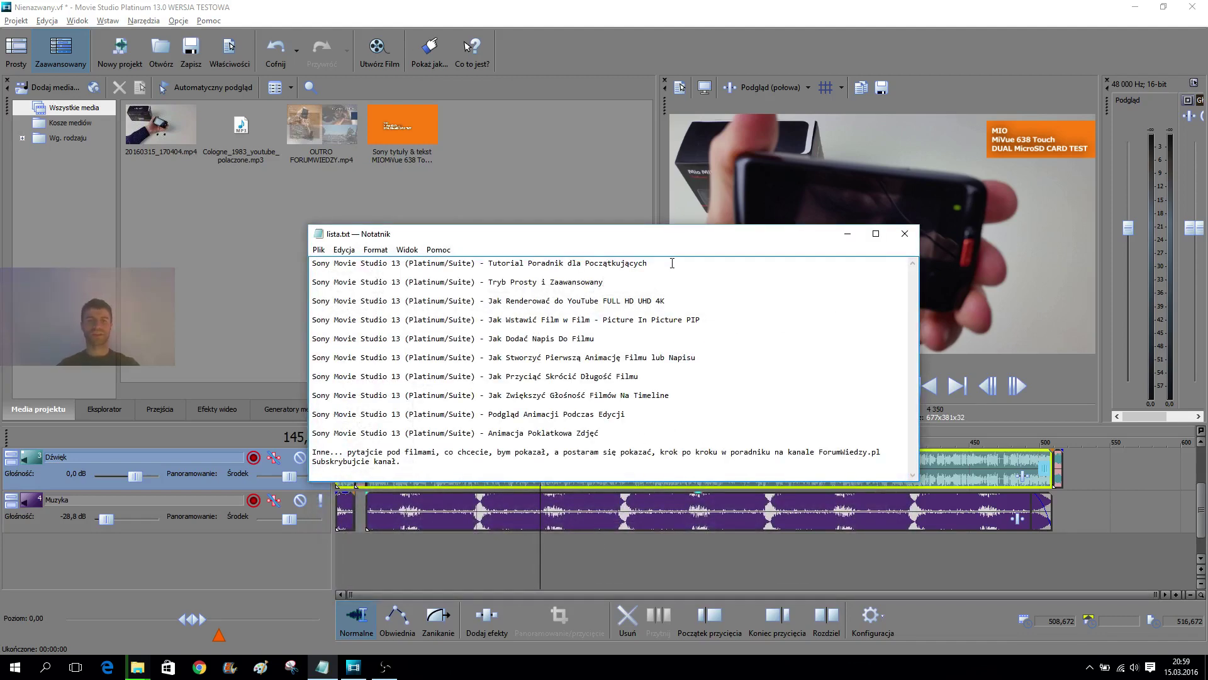
# - Highlight the first title, switch to Movie Studio and move the timeline cursor to about 64,780 to view the project
pyautogui.moveTo(649, 263); pyautogui.dragTo(305, 252)
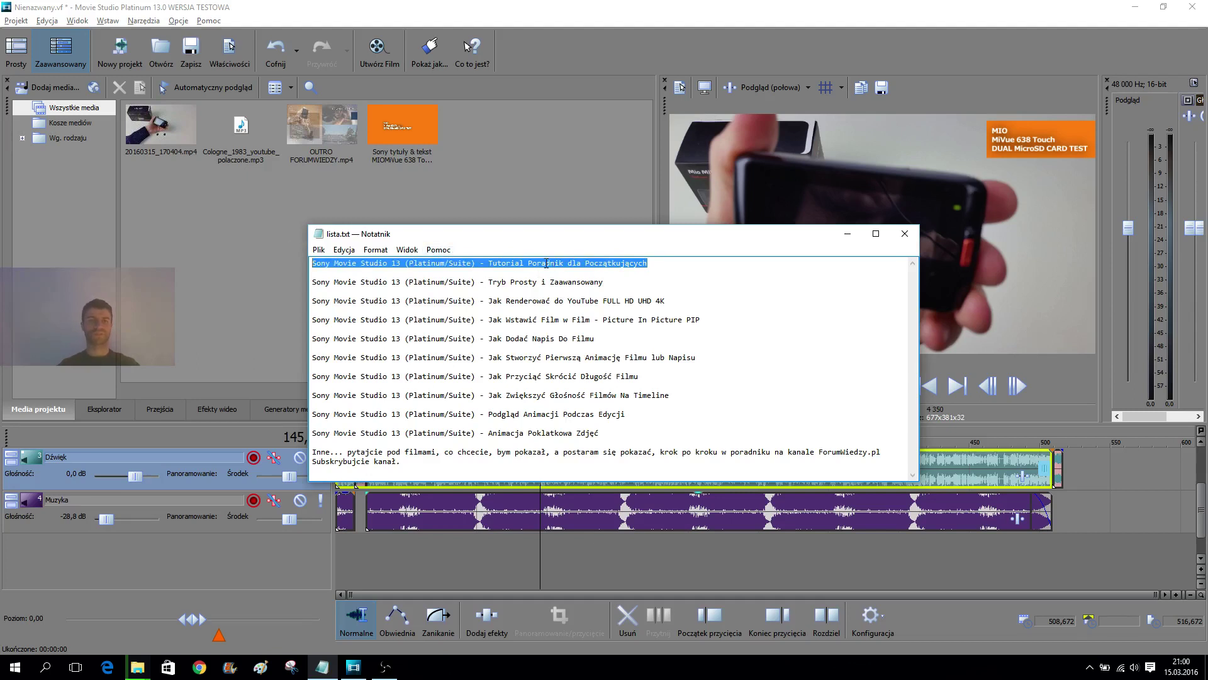
pyautogui.click(558, 158)
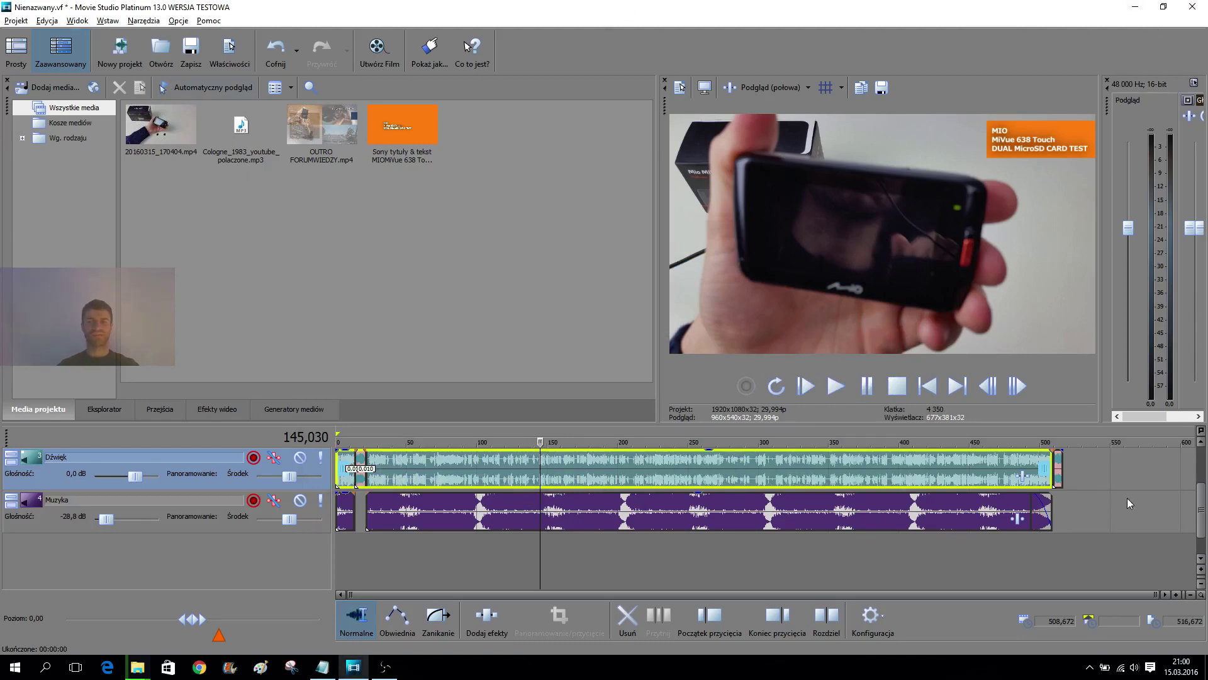
pyautogui.scroll(2, 1194, 517)
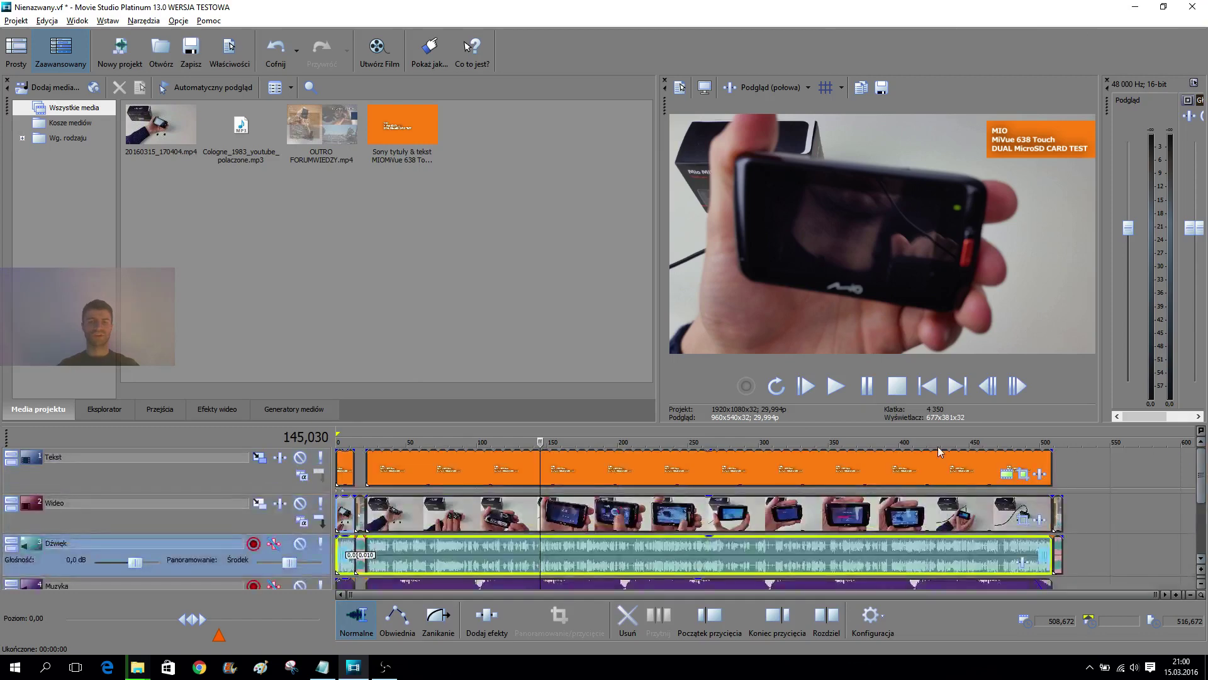
pyautogui.moveTo(540, 443); pyautogui.dragTo(426, 413)
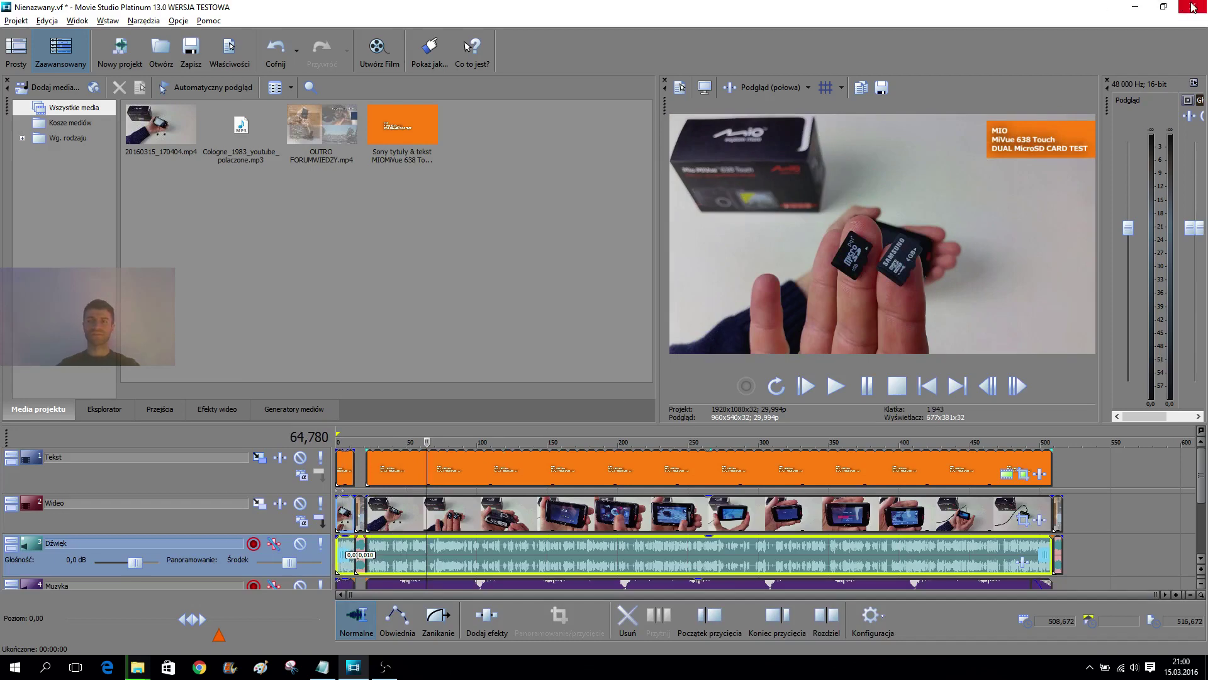
# - Switch Movie Studio to the simple mode (Prosty) and close the program without saving the project changes
pyautogui.click(16, 49)
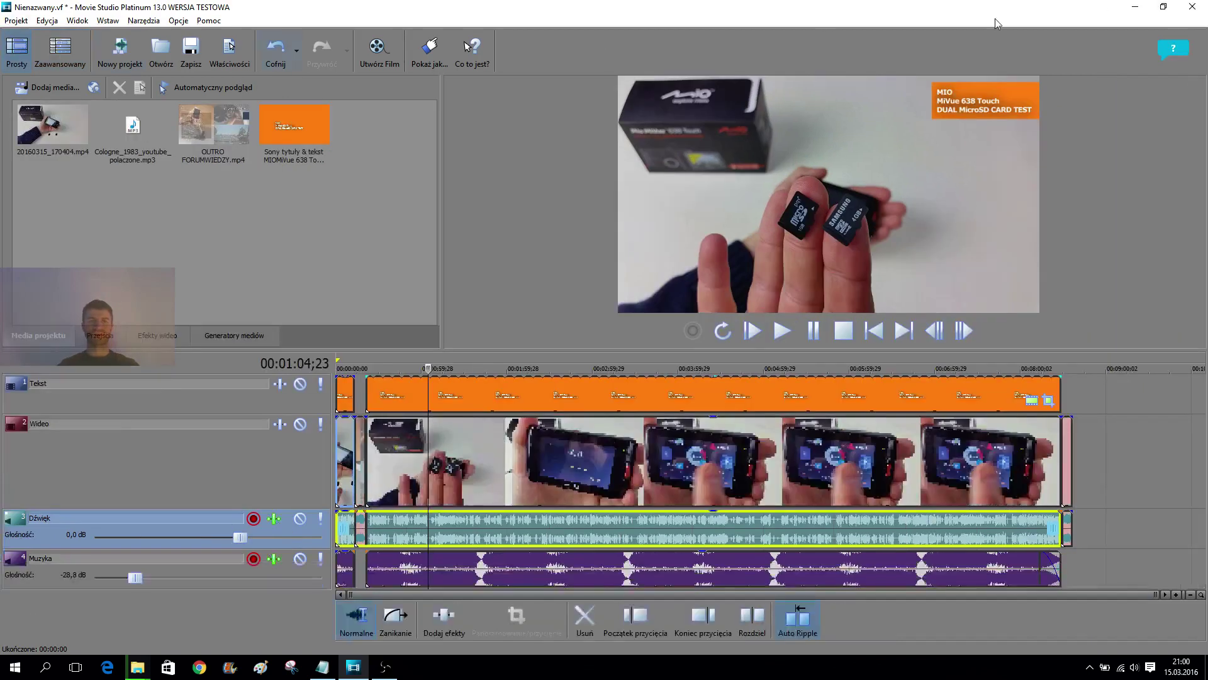
pyautogui.click(1193, 9)
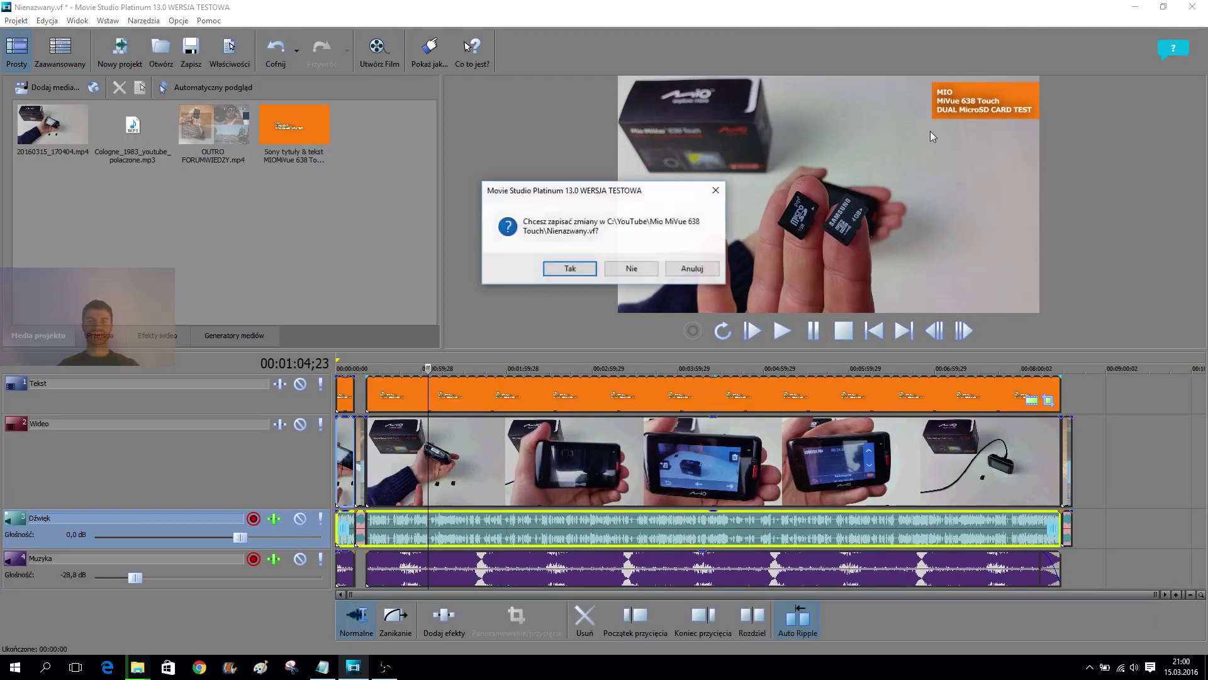
pyautogui.click(632, 268)
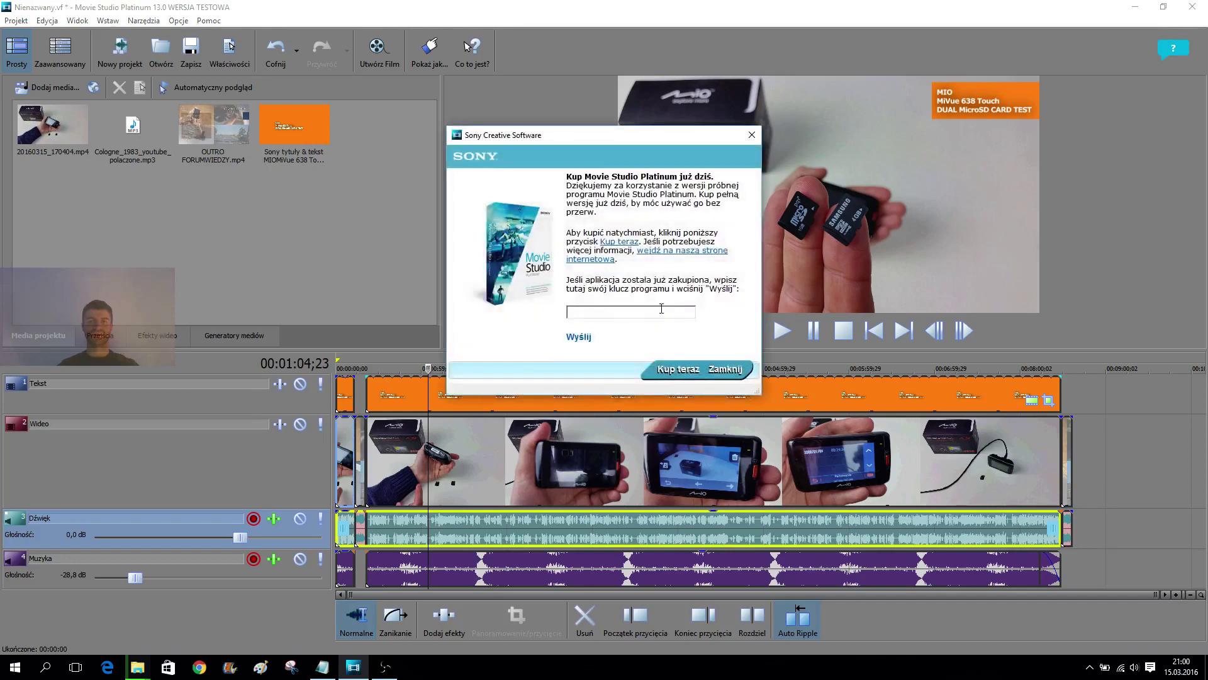
pyautogui.click(729, 372)
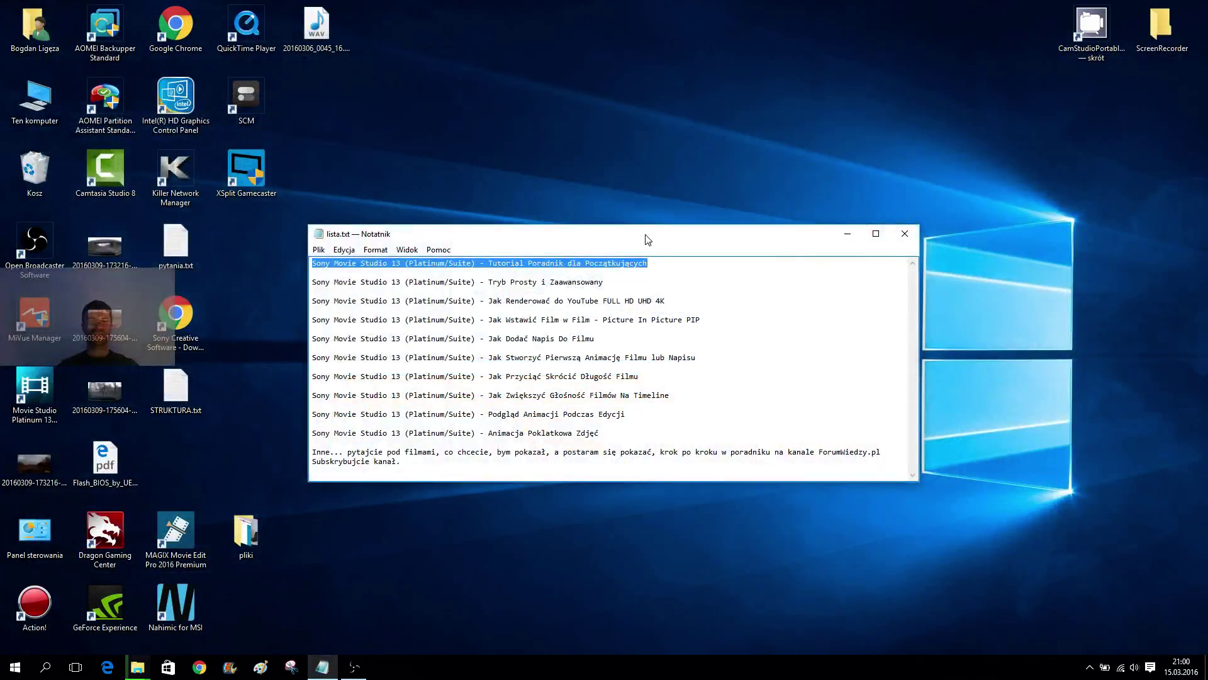
# - Move the note window to the lower-right desktop corner and place the Movie Studio Platinum 13.0 shortcut in the empty desktop area
pyautogui.moveTo(650, 234); pyautogui.dragTo(933, 406)
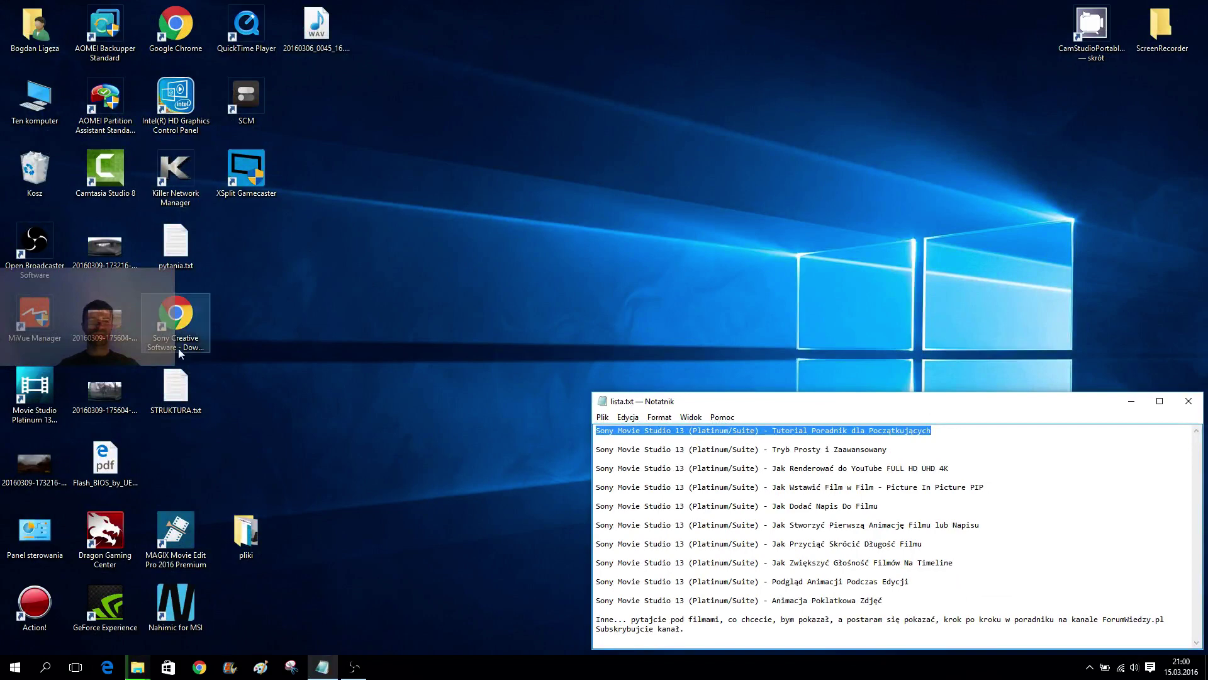
pyautogui.moveTo(34, 393); pyautogui.dragTo(542, 184)
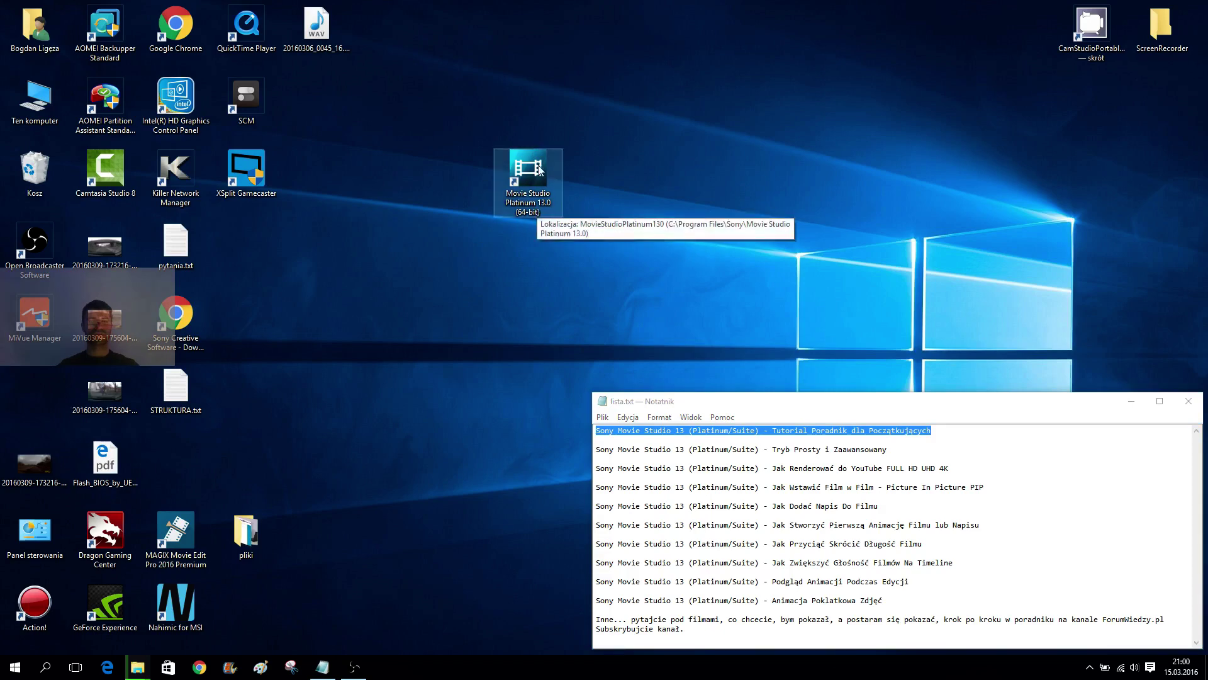
# - Launch Movie Studio Platinum 13.0 from the desktop and start a new project from the welcome window
pyautogui.click(529, 265)
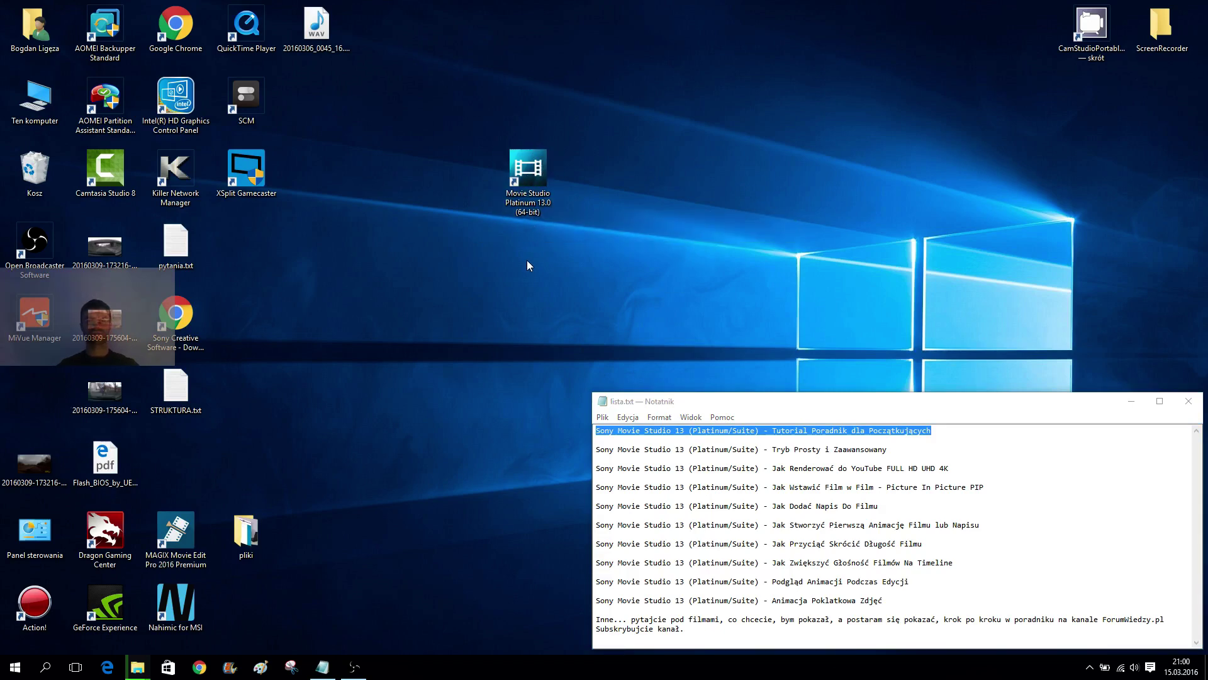
pyautogui.doubleClick(528, 182)
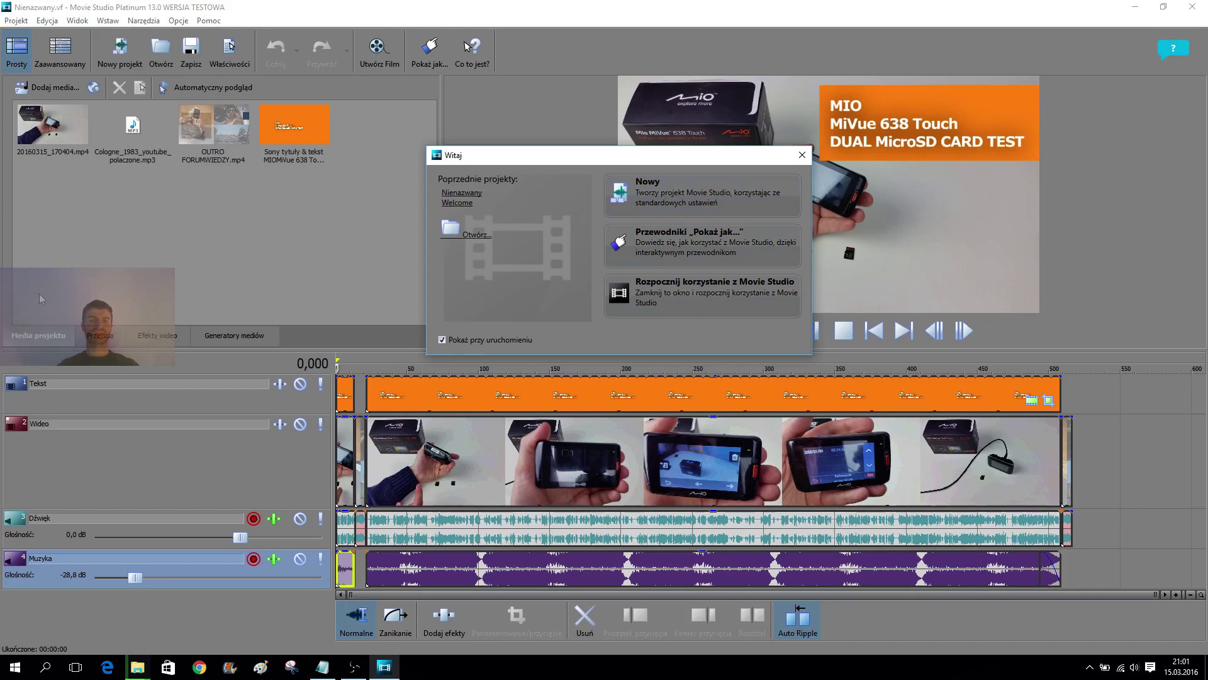
pyautogui.click(719, 204)
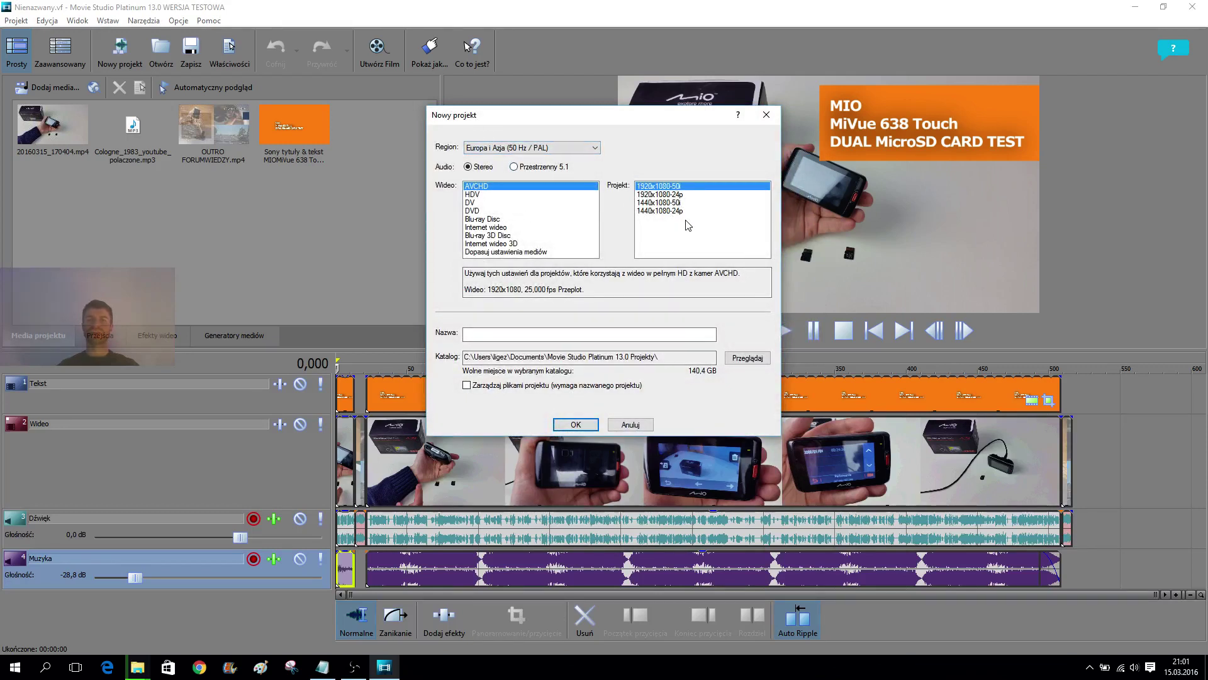
# - Compare the HDV, DV and DVD video formats for the PAL region, then return to AVCHD
pyautogui.click(474, 195)
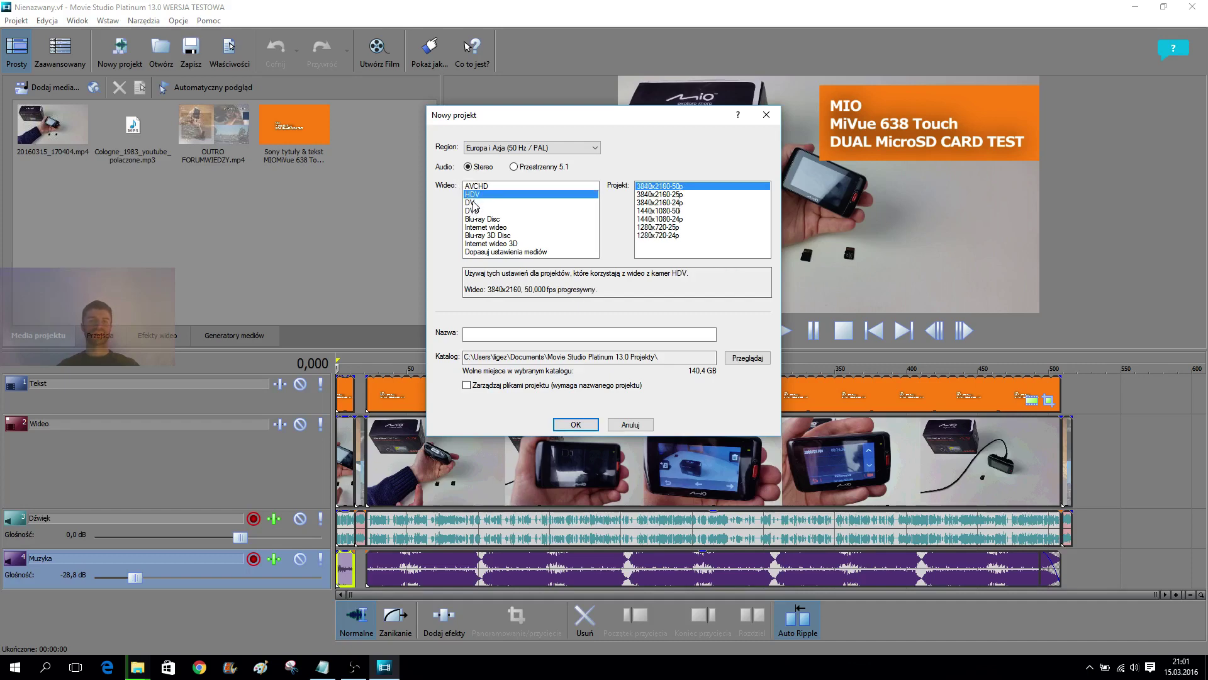
pyautogui.click(473, 204)
pyautogui.click(473, 211)
pyautogui.click(473, 195)
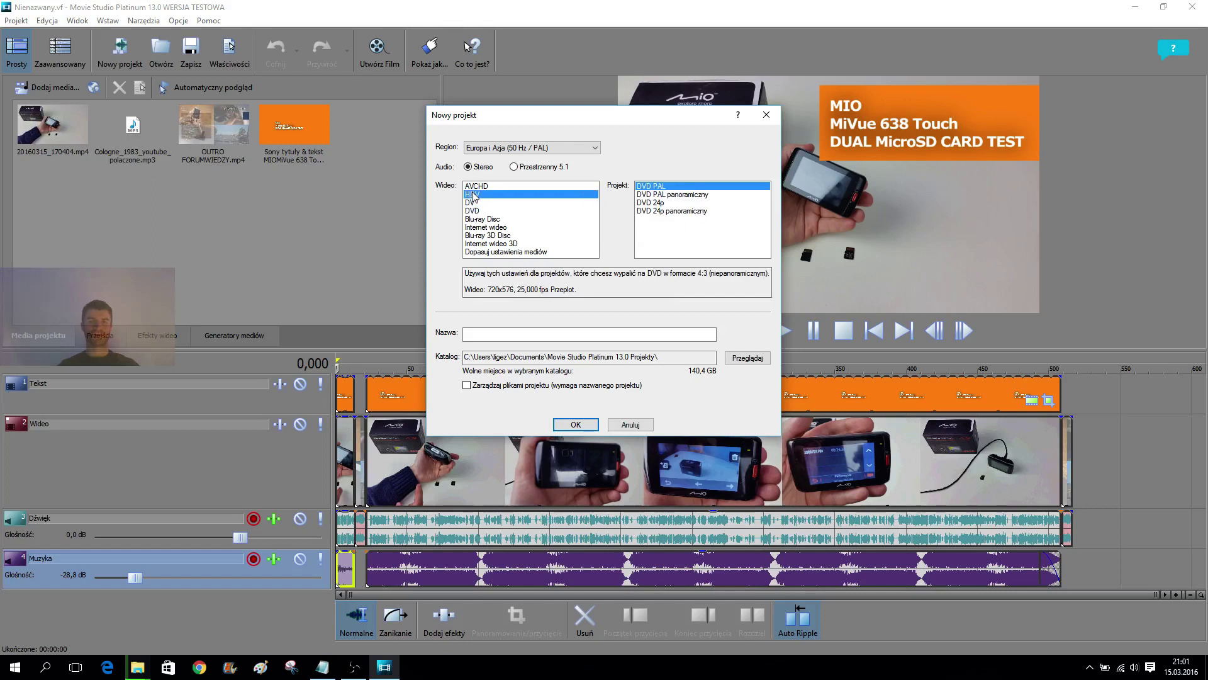
pyautogui.click(477, 187)
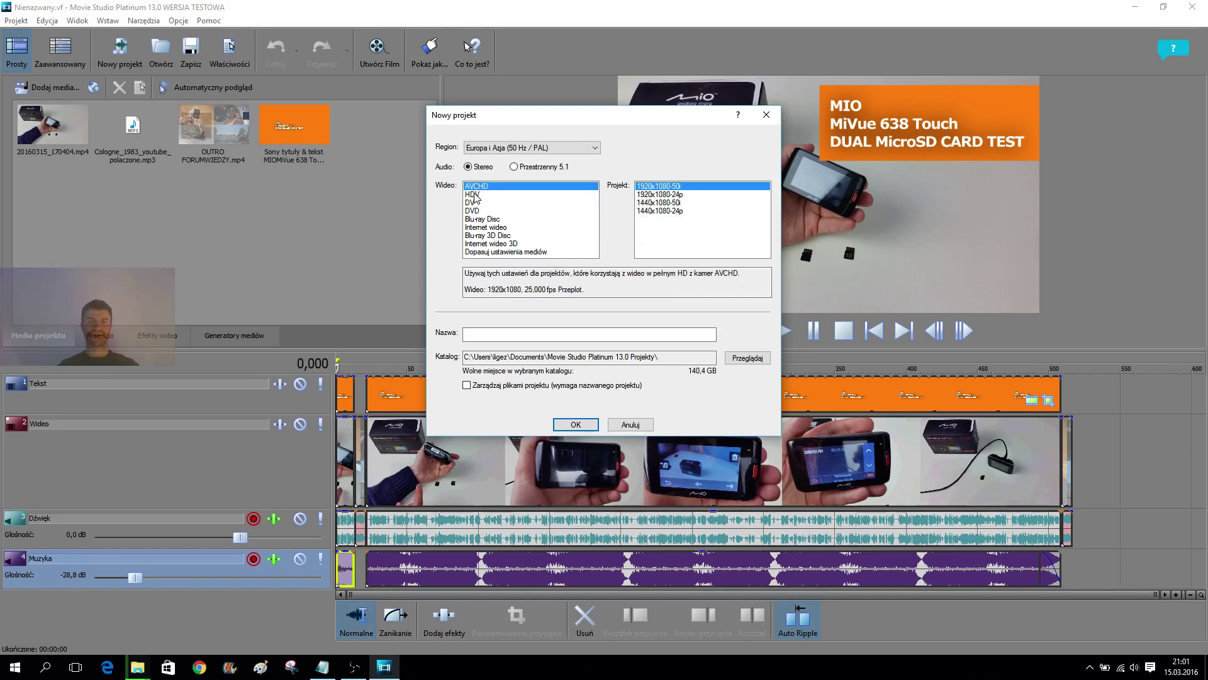
# - Set the new project's region to Ameryki i Japonia (60 Hz / NTSC)
pyautogui.click(545, 148)
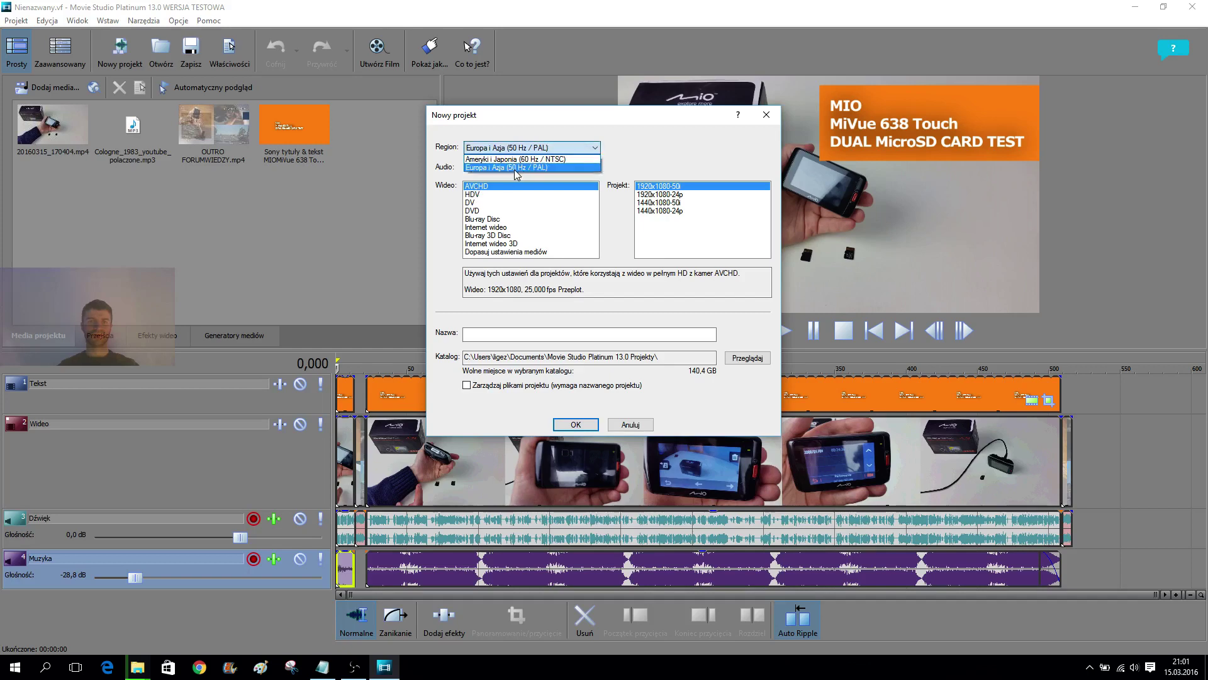
pyautogui.click(515, 168)
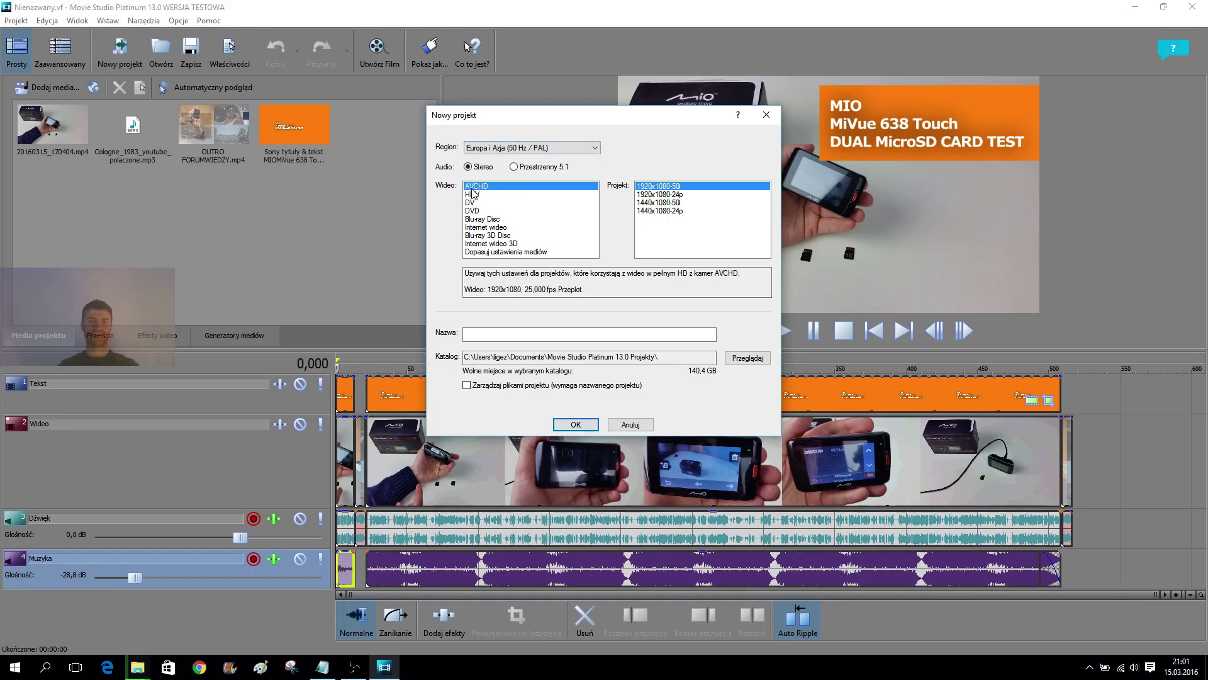
pyautogui.click(562, 149)
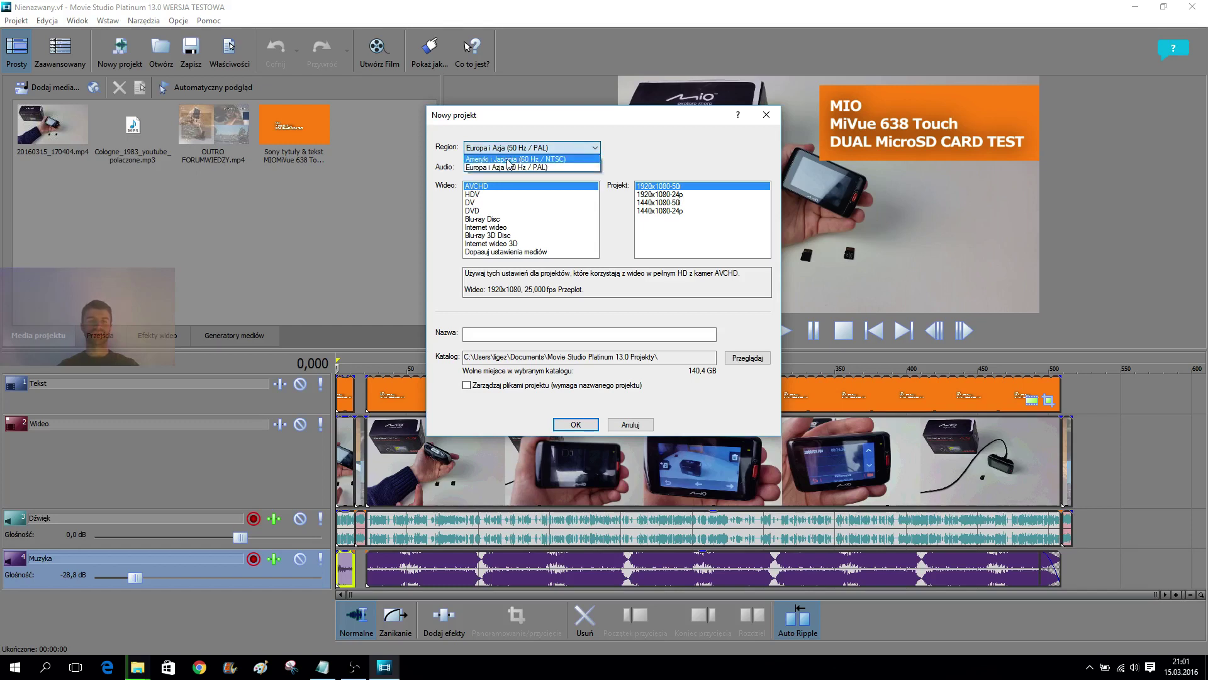
pyautogui.click(508, 160)
# - Look through the NTSC presets for HDV, including 3840x2160-30p, and for DV, DVD and Internet wideo
pyautogui.click(476, 195)
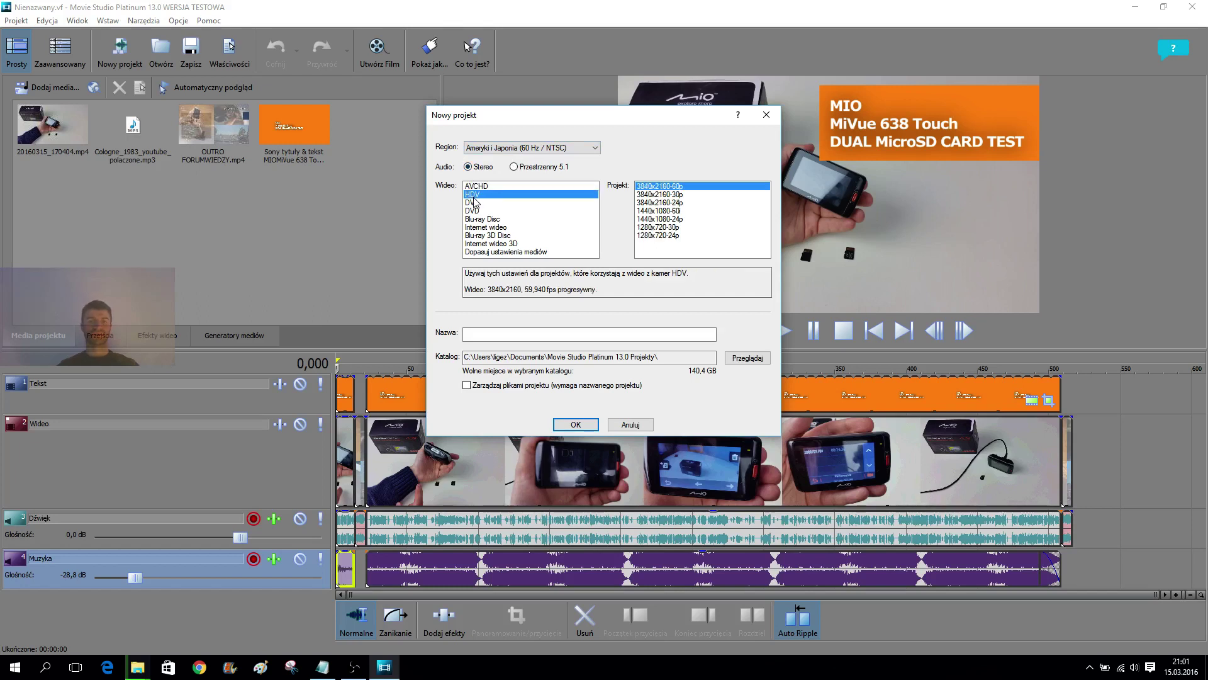
pyautogui.click(681, 195)
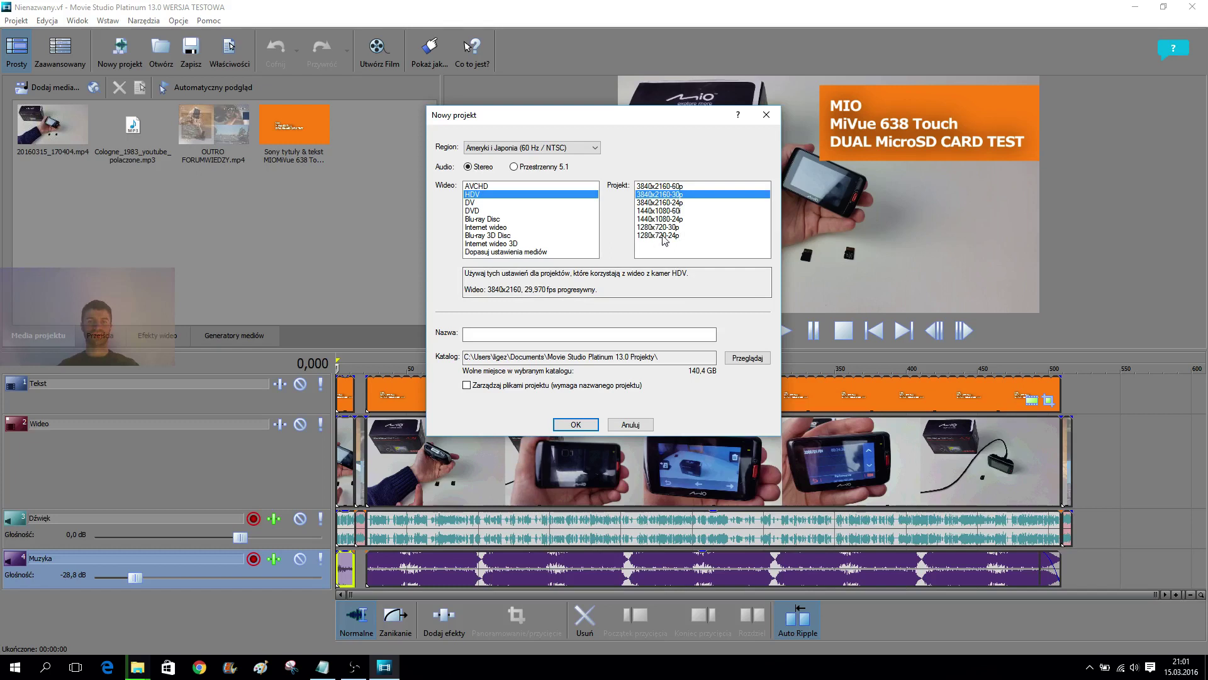
pyautogui.click(478, 202)
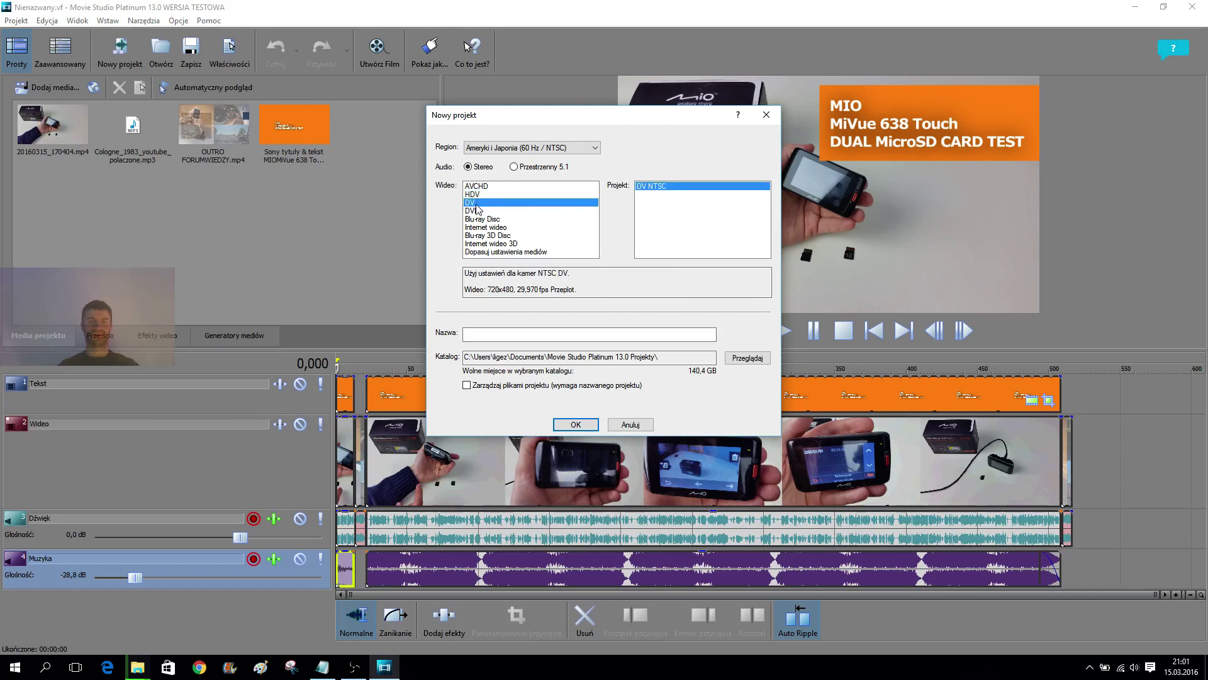
pyautogui.click(478, 211)
pyautogui.click(479, 228)
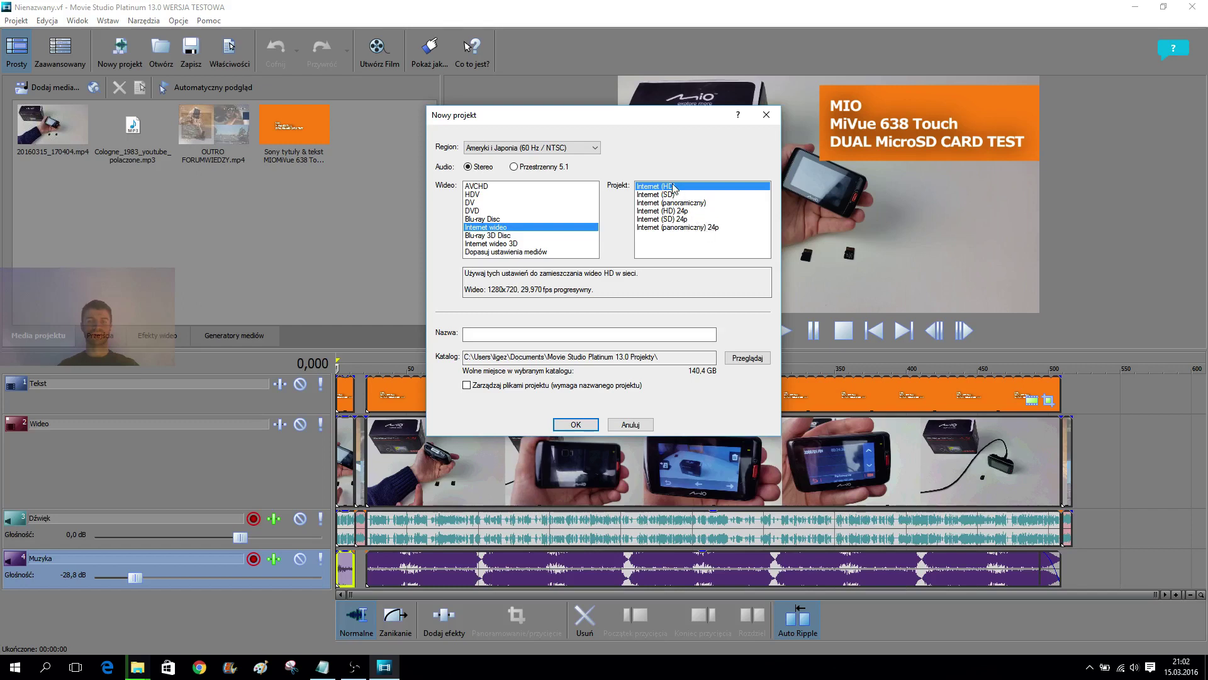
# - Highlight the resolution and frame rate in the description of the Internet (HD) preset
pyautogui.moveTo(484, 290); pyautogui.dragTo(532, 287)
pyautogui.click(573, 289)
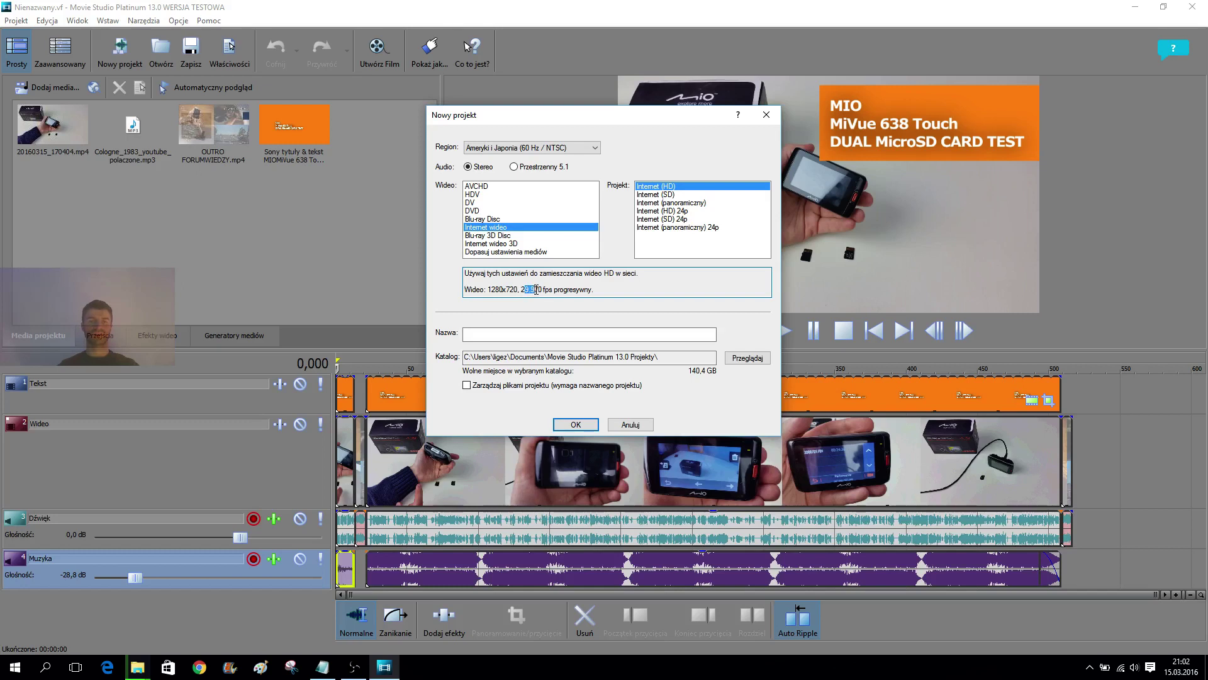
pyautogui.click(538, 289)
pyautogui.moveTo(599, 289); pyautogui.dragTo(636, 278)
pyautogui.click(650, 276)
# - Compare the other Internet wideo project presets, including the panoramic and 24p ones, then check Dopasuj ustawienia mediów and Internet wideo 3D
pyautogui.click(671, 195)
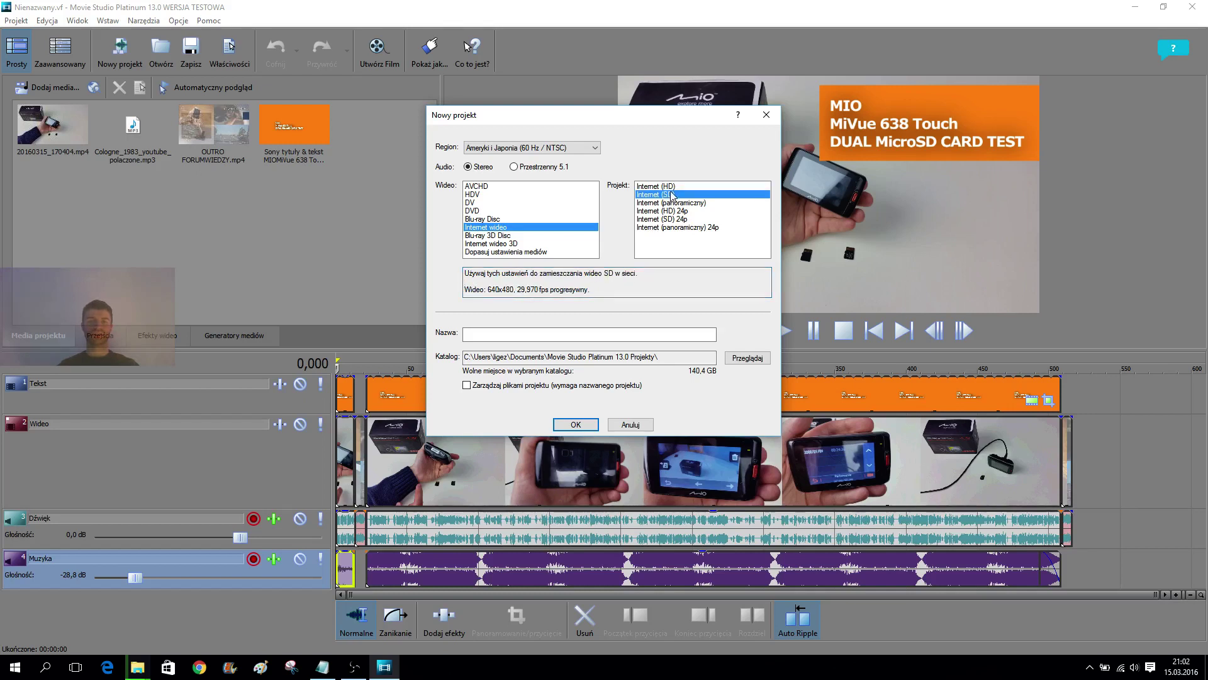
pyautogui.click(673, 187)
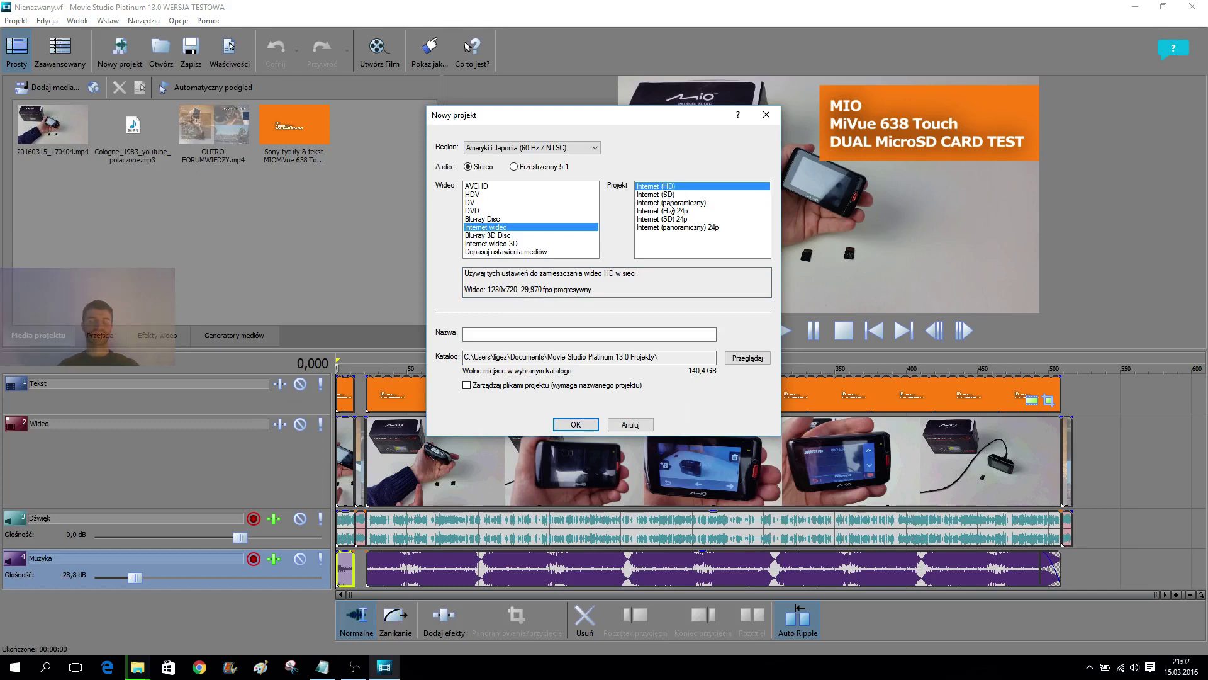
pyautogui.click(666, 203)
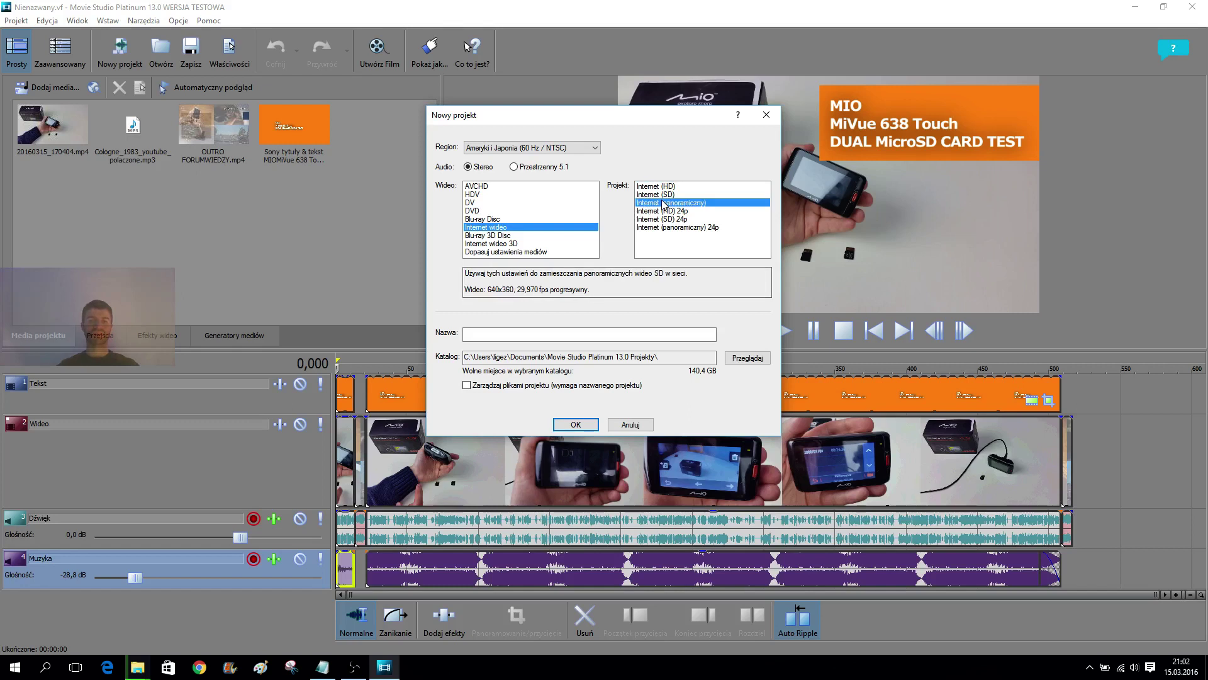
pyautogui.click(663, 211)
pyautogui.click(661, 219)
pyautogui.click(658, 227)
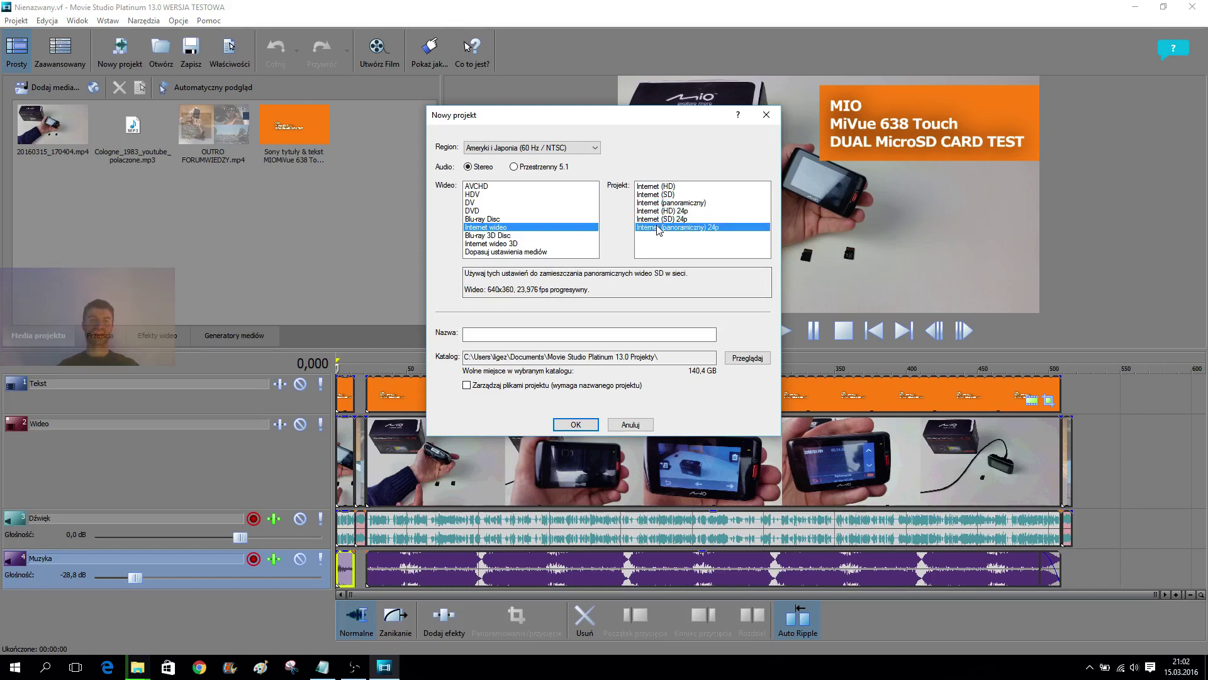
pyautogui.click(496, 252)
pyautogui.click(492, 244)
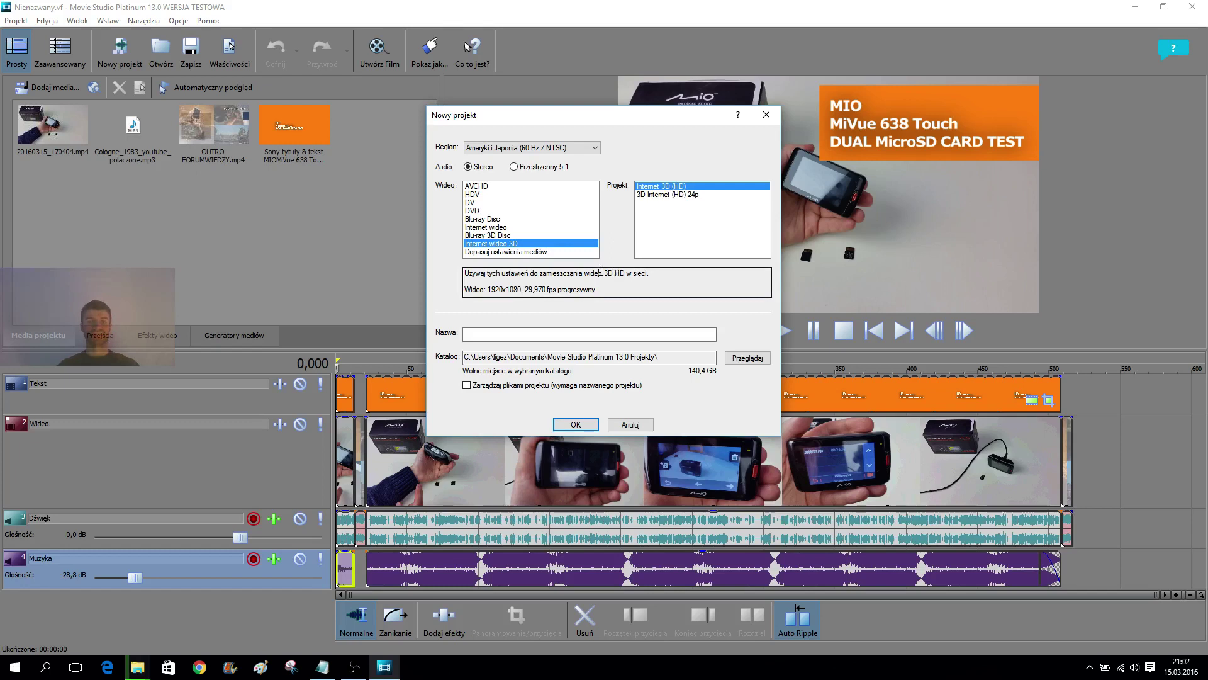
# - Choose the AVCHD video format with the 1920x1080-60i project preset after comparing it with HDV and 1920x1080-24p
pyautogui.click(480, 189)
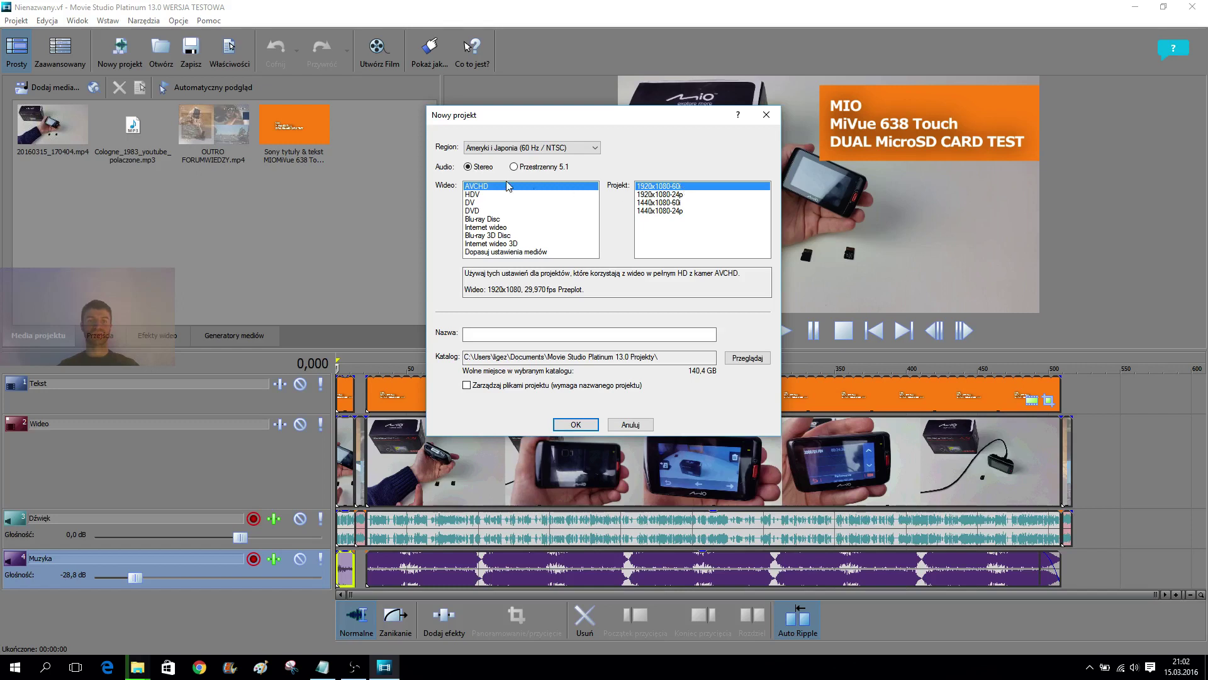
pyautogui.click(474, 195)
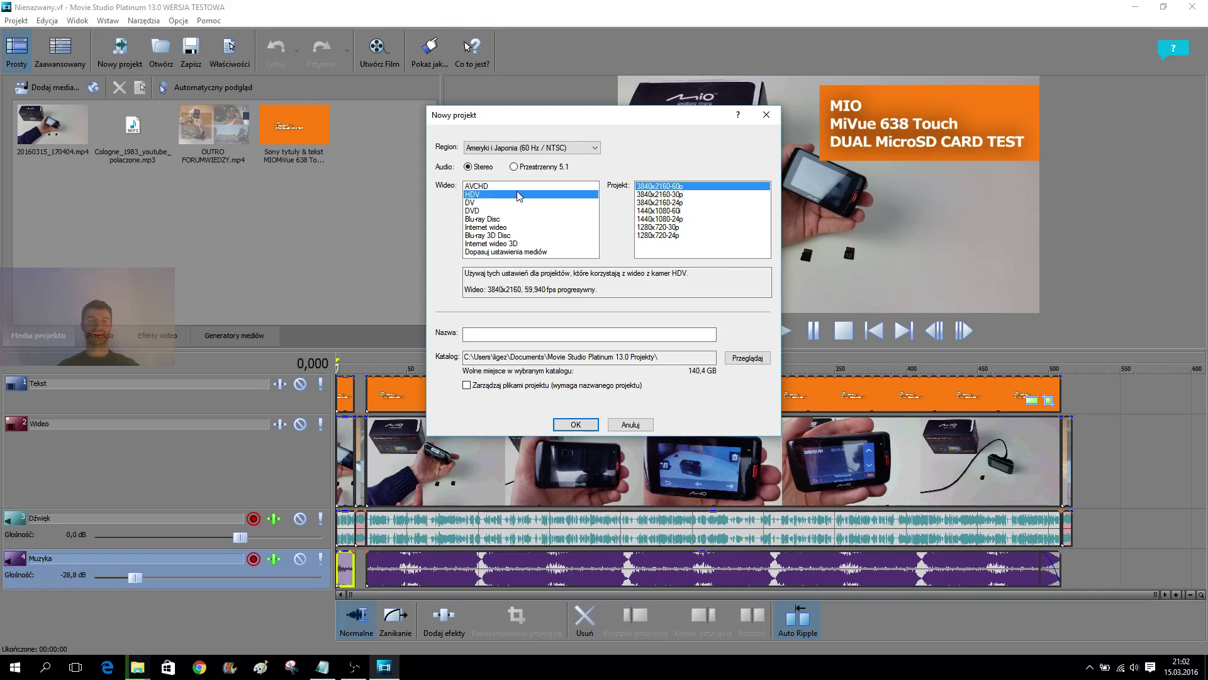
pyautogui.click(485, 187)
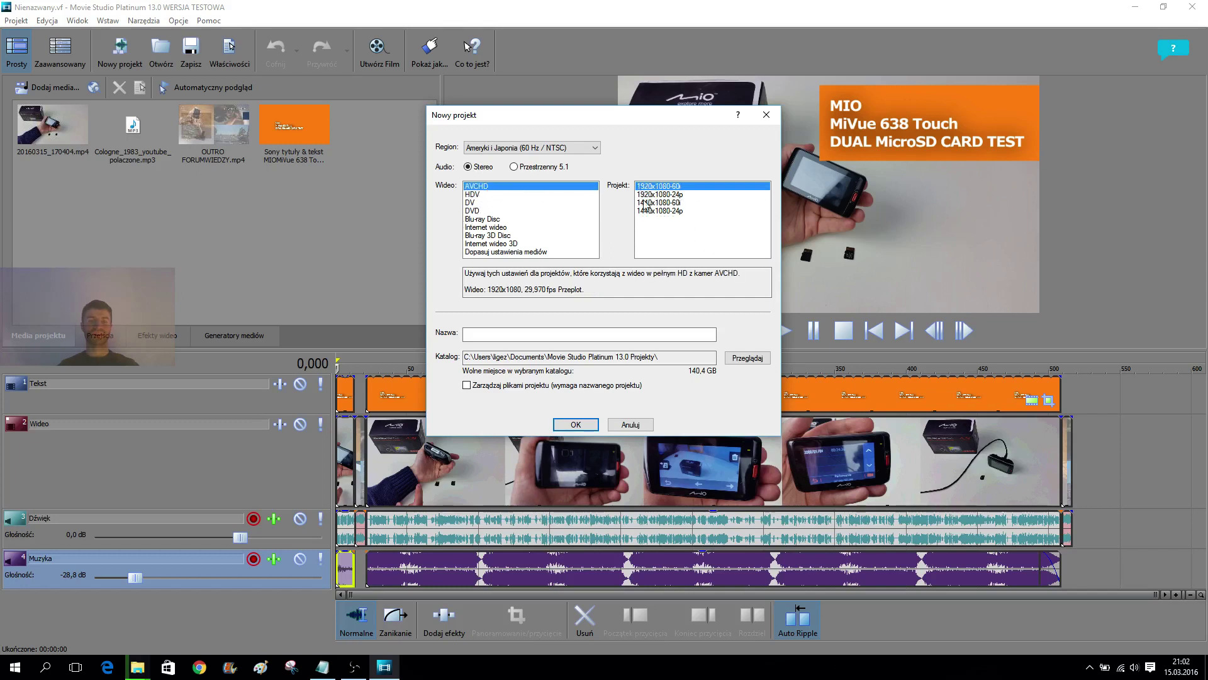
pyautogui.click(676, 194)
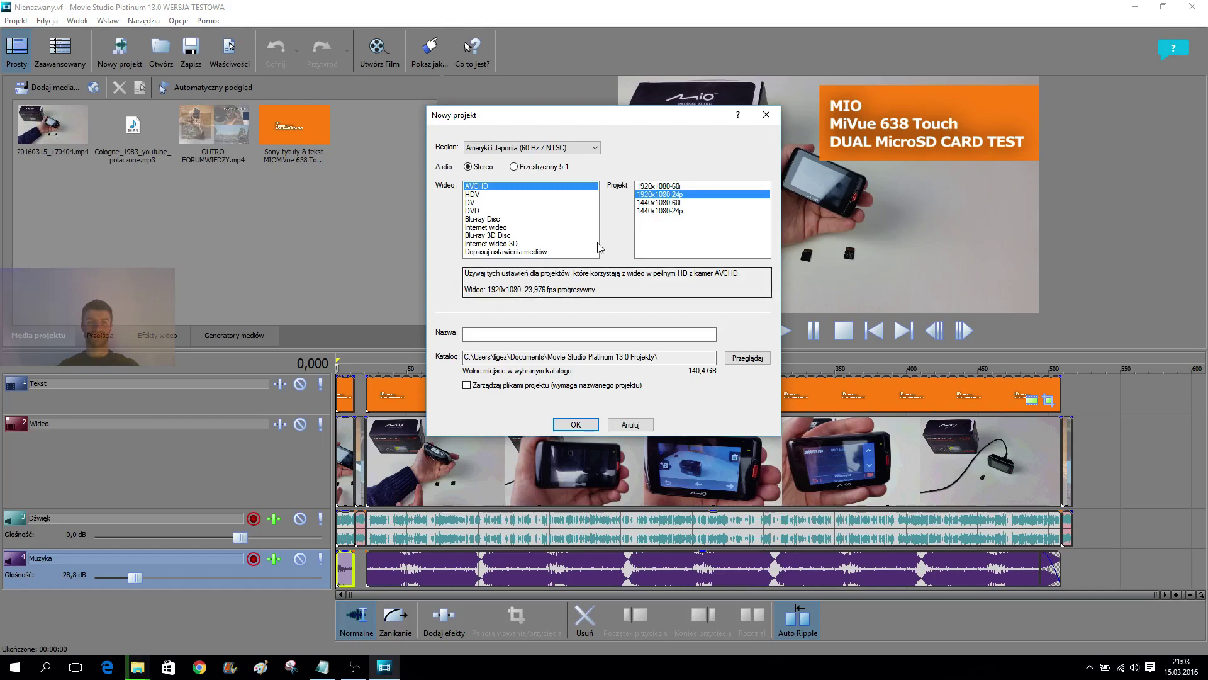
pyautogui.click(656, 187)
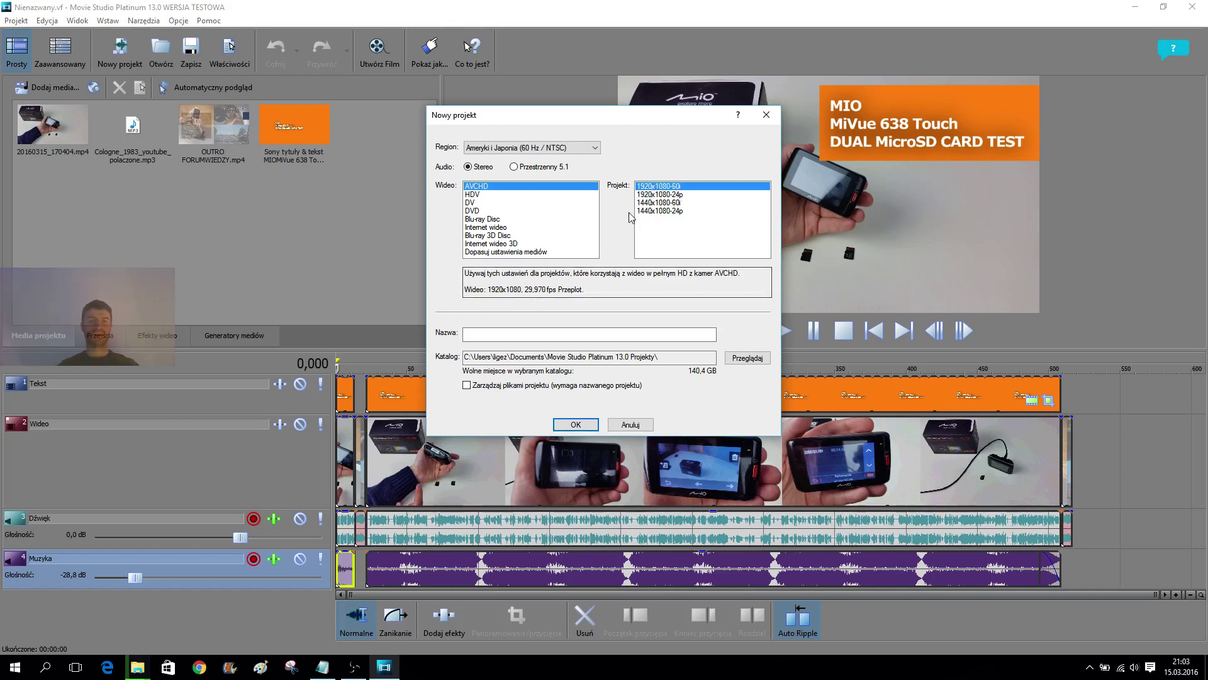
# - Highlight the resolution and the usage text in the description of the AVCHD 1920x1080-60i preset
pyautogui.moveTo(491, 289); pyautogui.dragTo(518, 290)
pyautogui.moveTo(610, 273); pyautogui.dragTo(584, 273)
pyautogui.moveTo(511, 273); pyautogui.dragTo(617, 273)
pyautogui.click(631, 280)
# - Name the new project TEST and highlight its default folder path
pyautogui.click(507, 335)
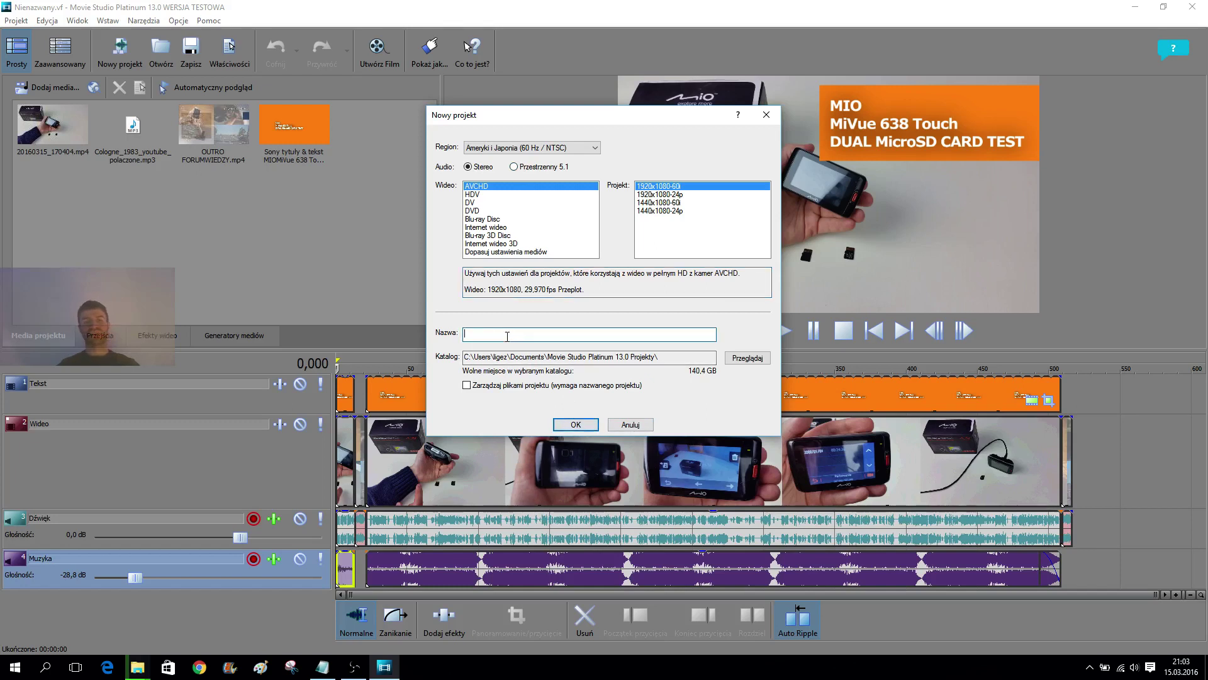
pyautogui.write('TEST')
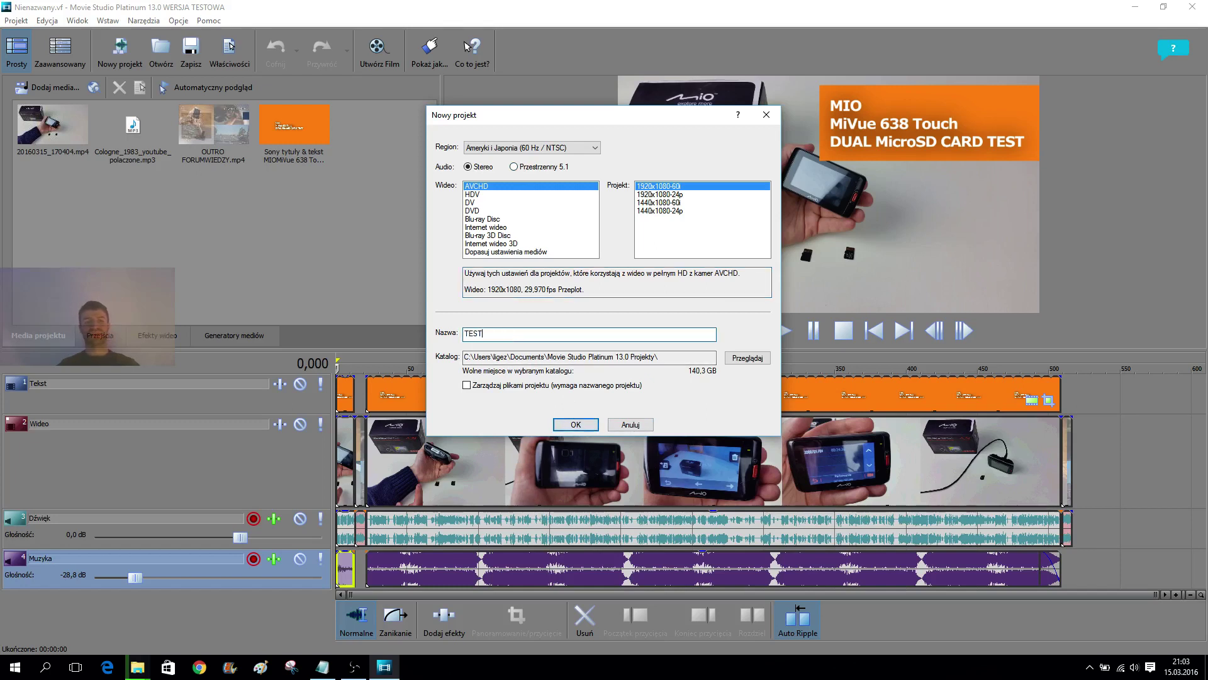
pyautogui.click(484, 357)
pyautogui.moveTo(508, 358); pyautogui.dragTo(663, 356)
pyautogui.click(663, 356)
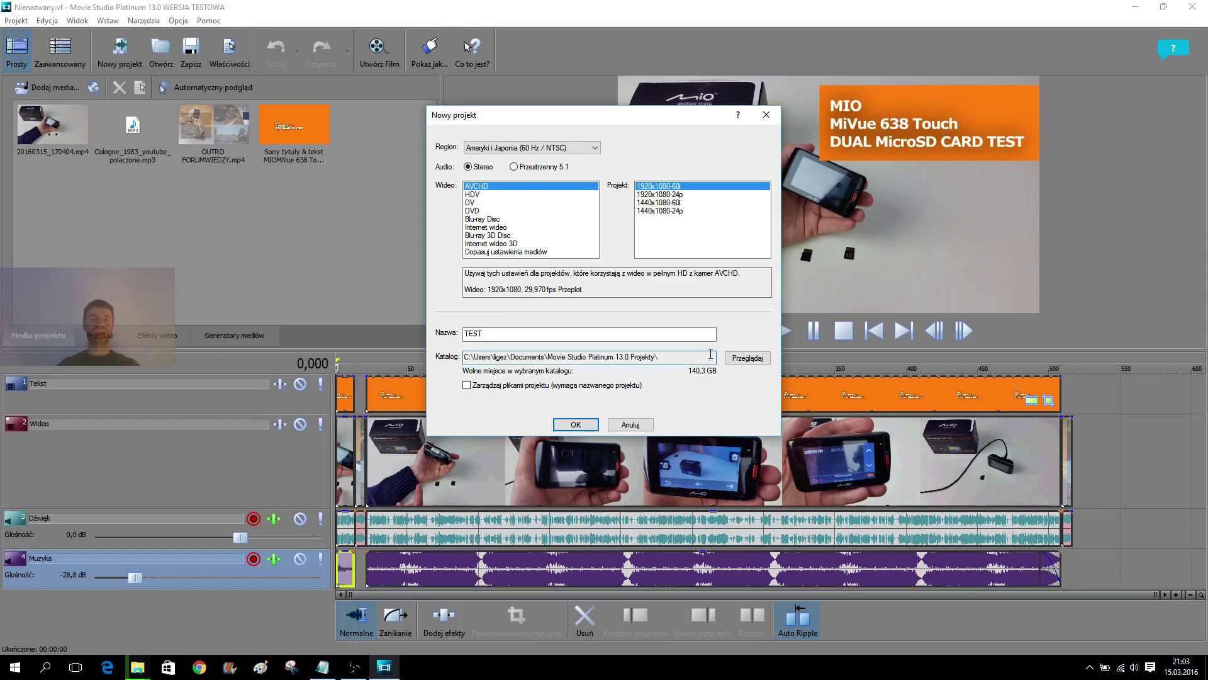
# - Set the project folder to Sony Movie Studio Platinum 13 inside the YouTube folder on drive C
pyautogui.click(748, 358)
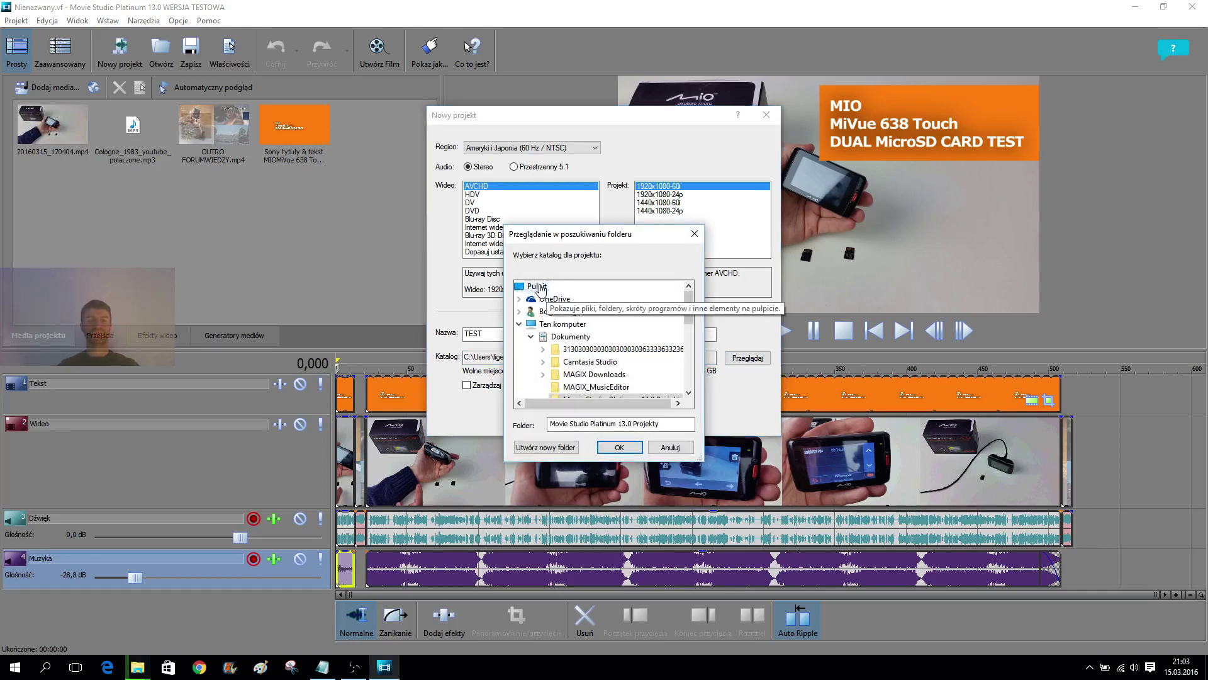
pyautogui.click(532, 336)
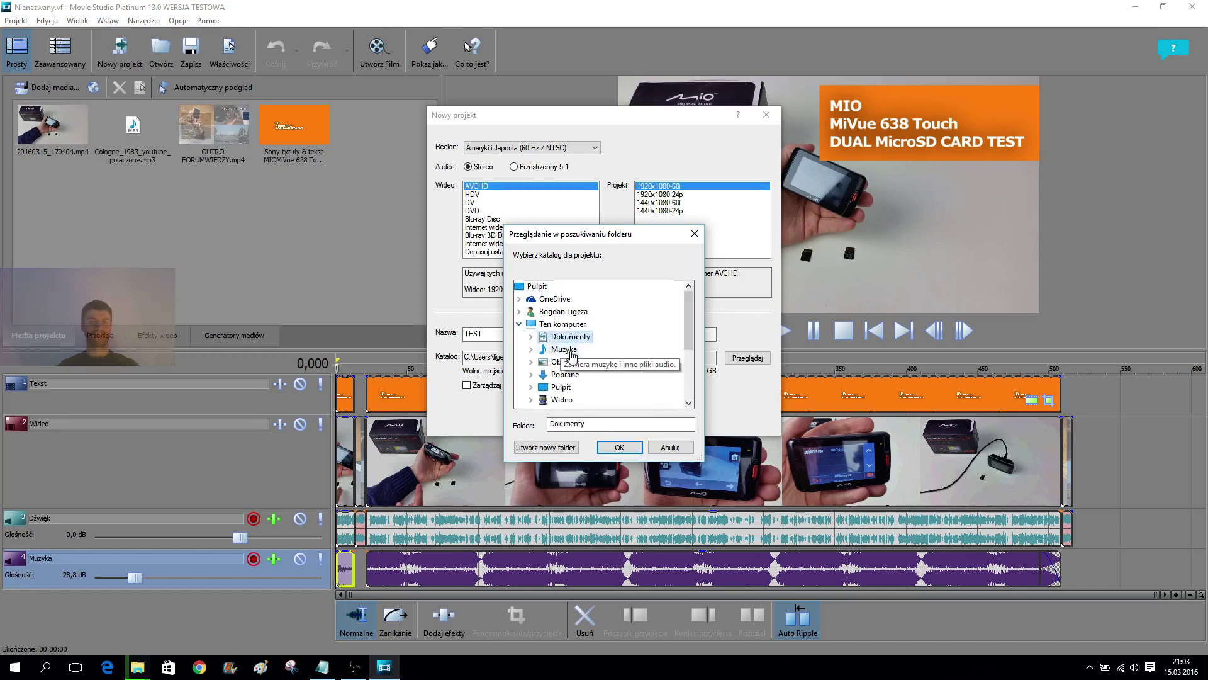
pyautogui.moveTo(688, 333); pyautogui.dragTo(689, 377)
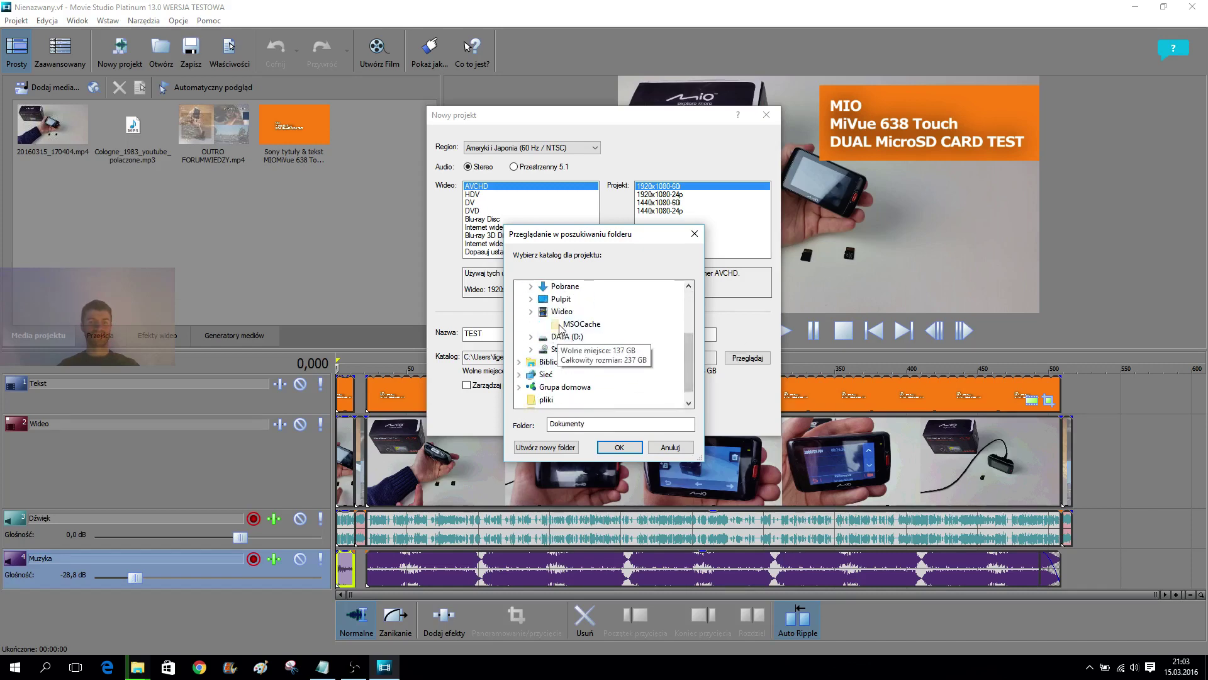
pyautogui.click(560, 323)
pyautogui.click(691, 392)
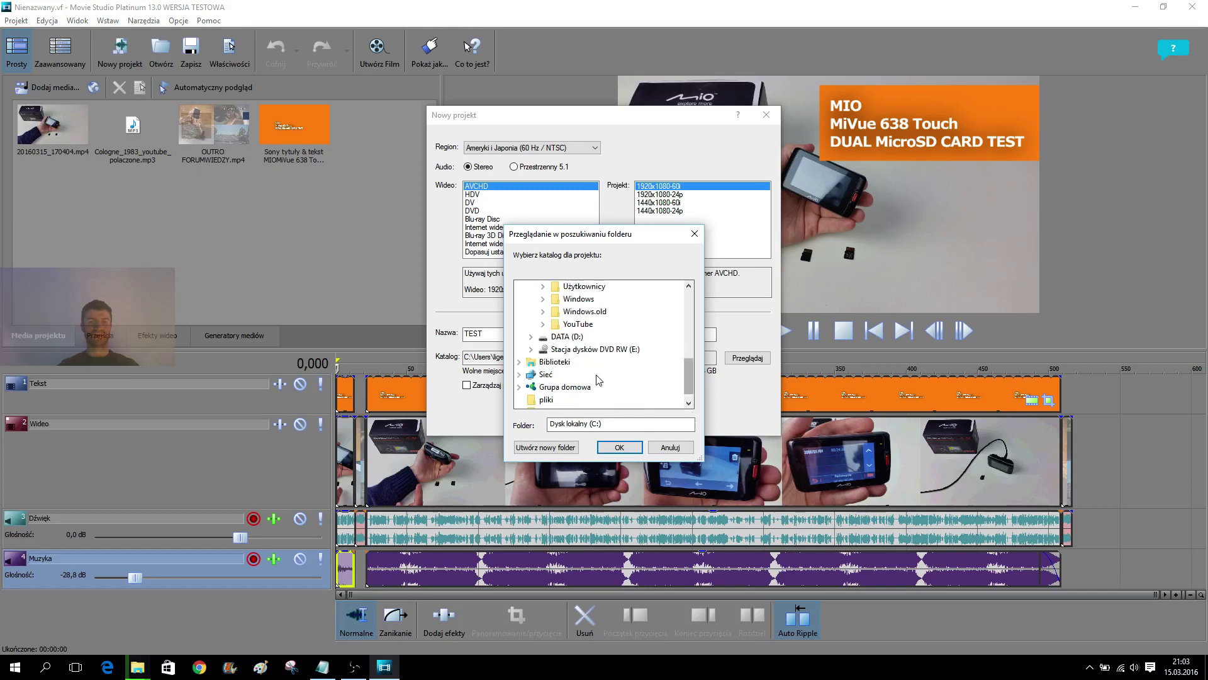
pyautogui.click(576, 324)
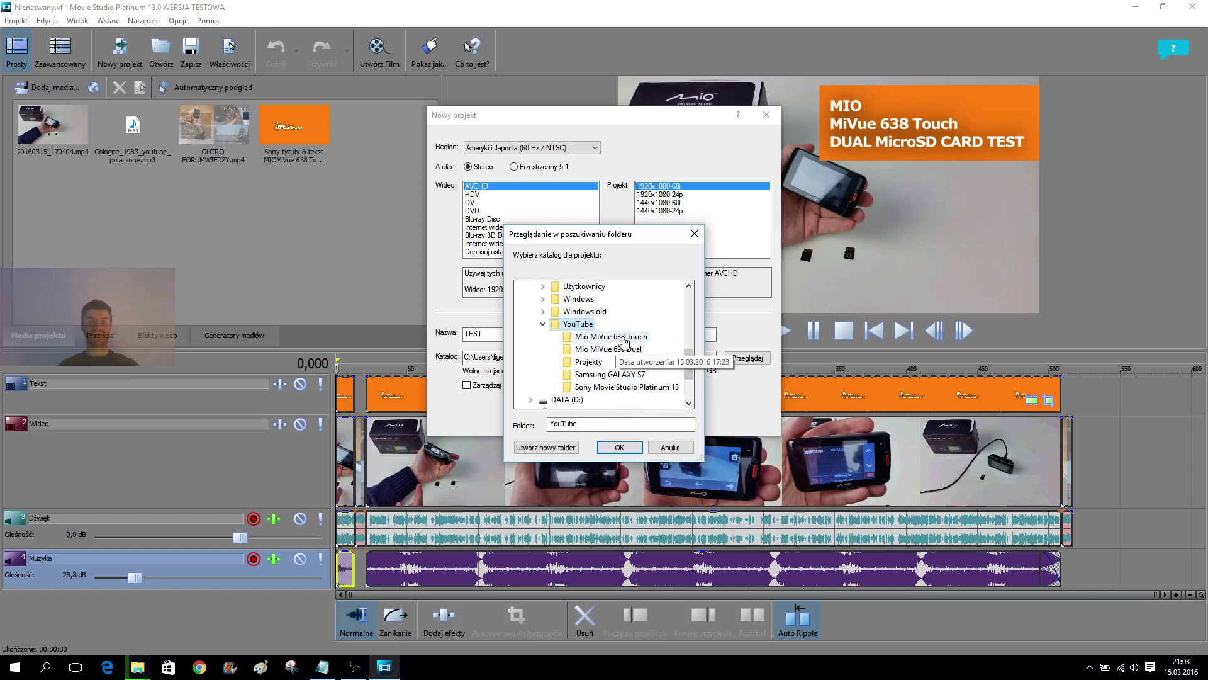
pyautogui.click(607, 387)
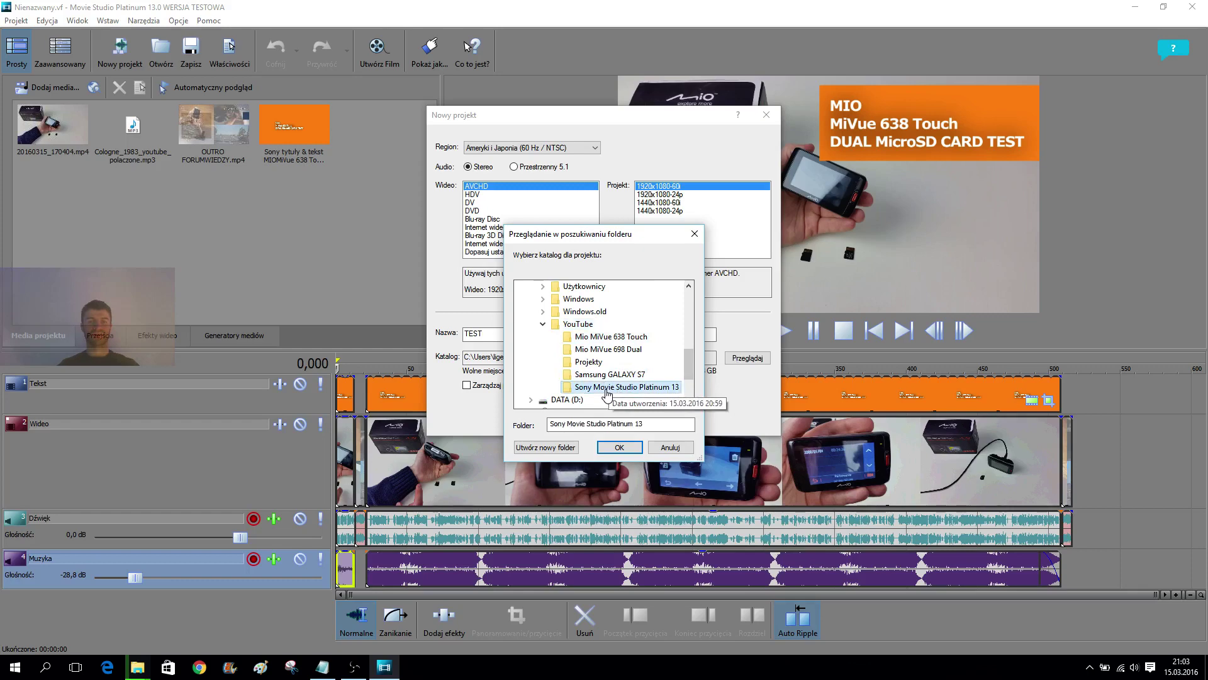
pyautogui.click(619, 447)
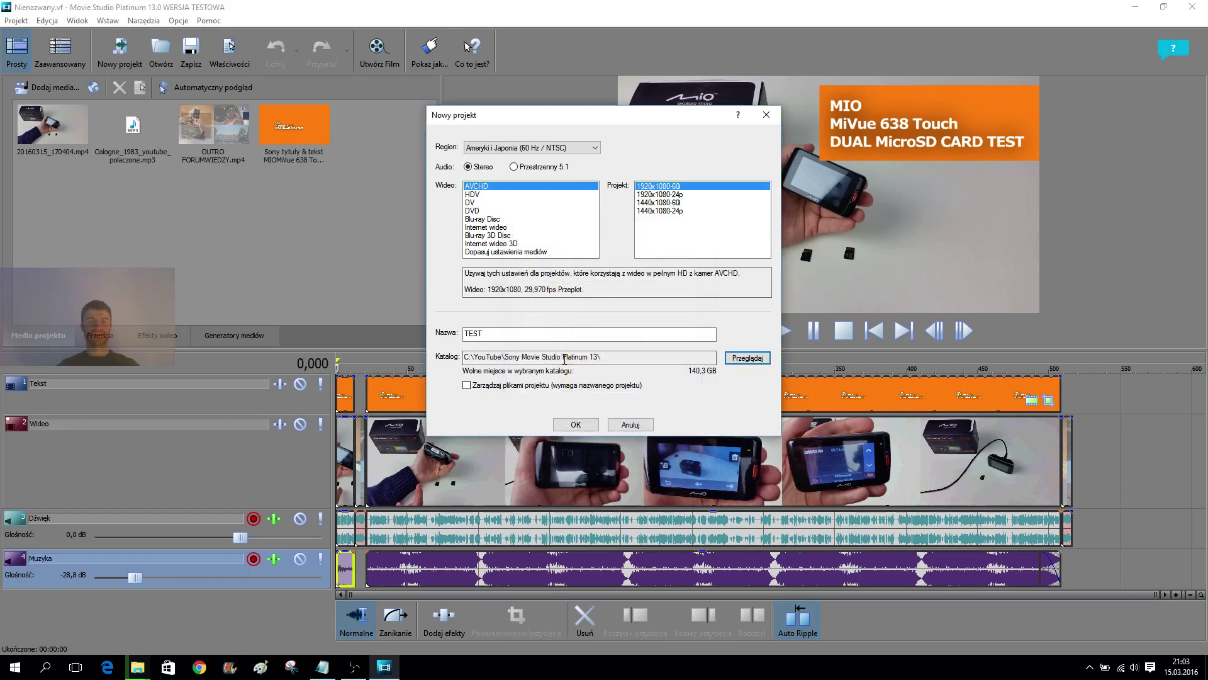
# - Rename the new project Poradnik Nr 1 and create it with the chosen settings
pyautogui.click(525, 334)
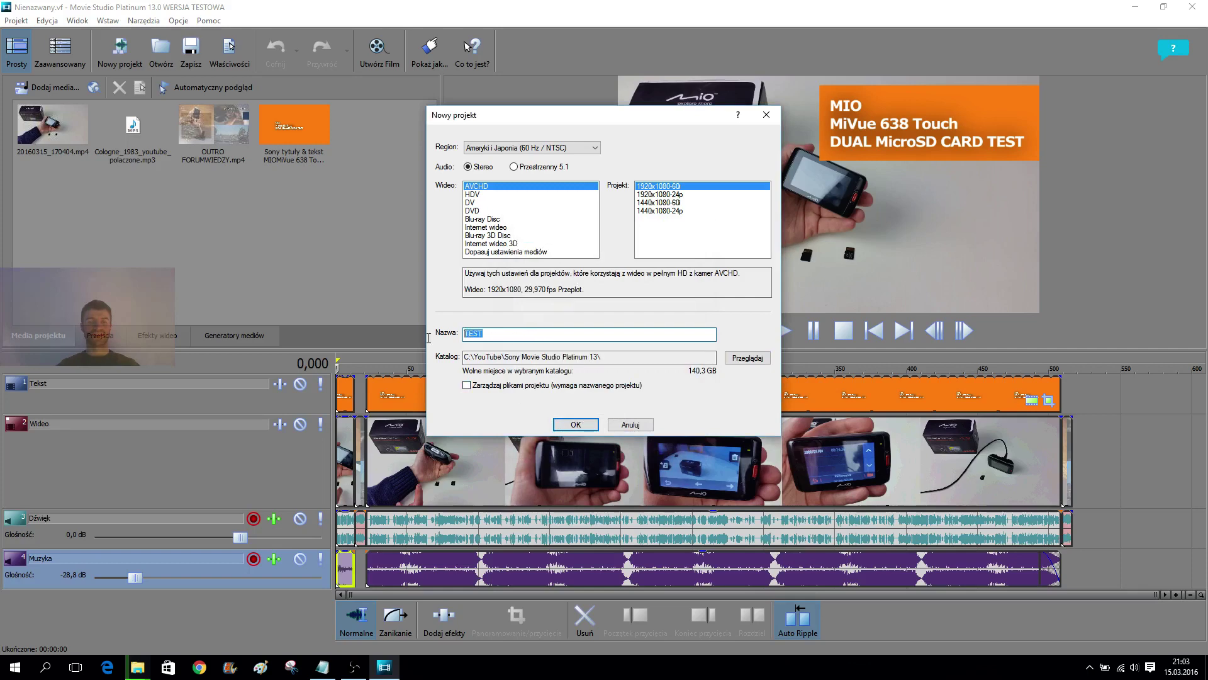
pyautogui.write('pORADN')
pyautogui.press('BackSpace')
pyautogui.press('BackSpace')
pyautogui.press('BackSpace')
pyautogui.press('BackSpace')
pyautogui.press('BackSpace')
pyautogui.press('BackSpace')
pyautogui.write('Poradnik Nr 1')
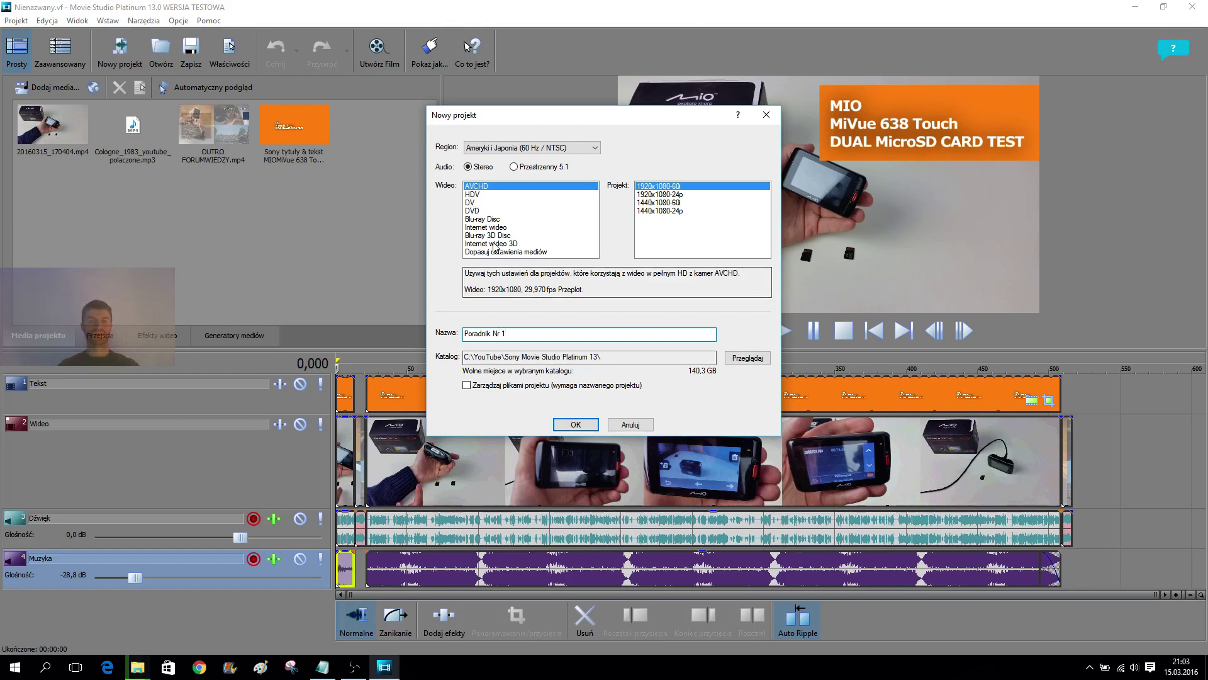
pyautogui.click(576, 425)
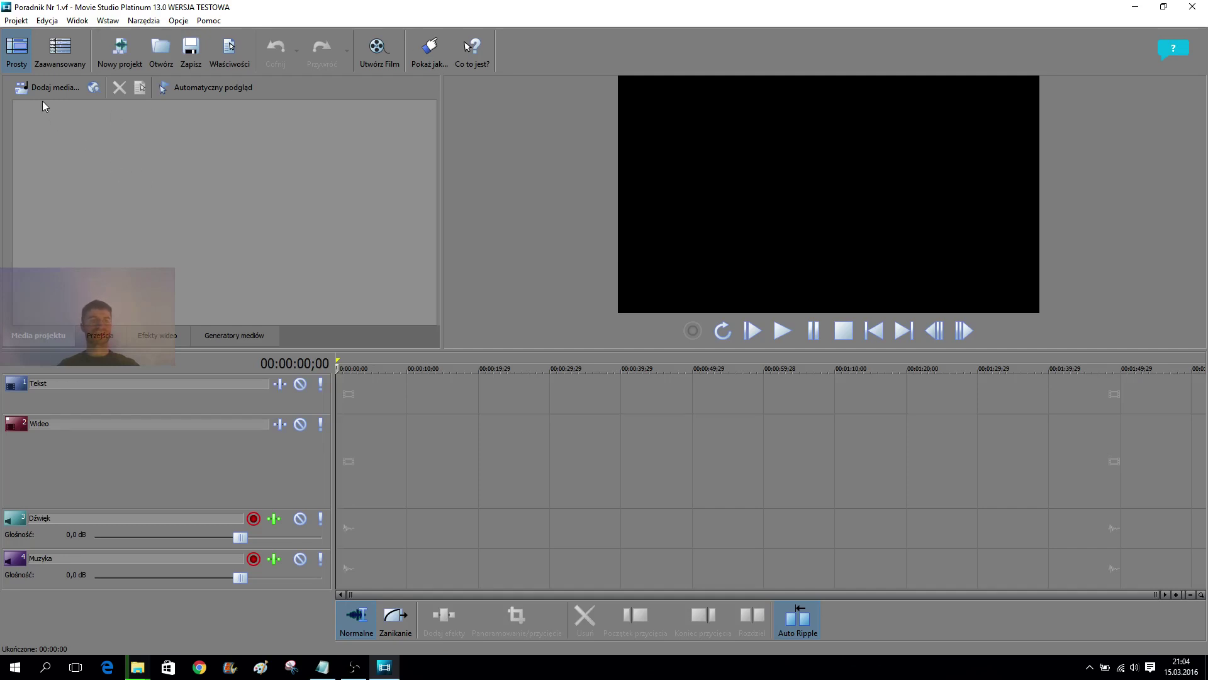
# - Switch to the advanced editing mode (Zaawansowany) after comparing it with the simple mode, and enlarge the timeline area upward
pyautogui.click(62, 50)
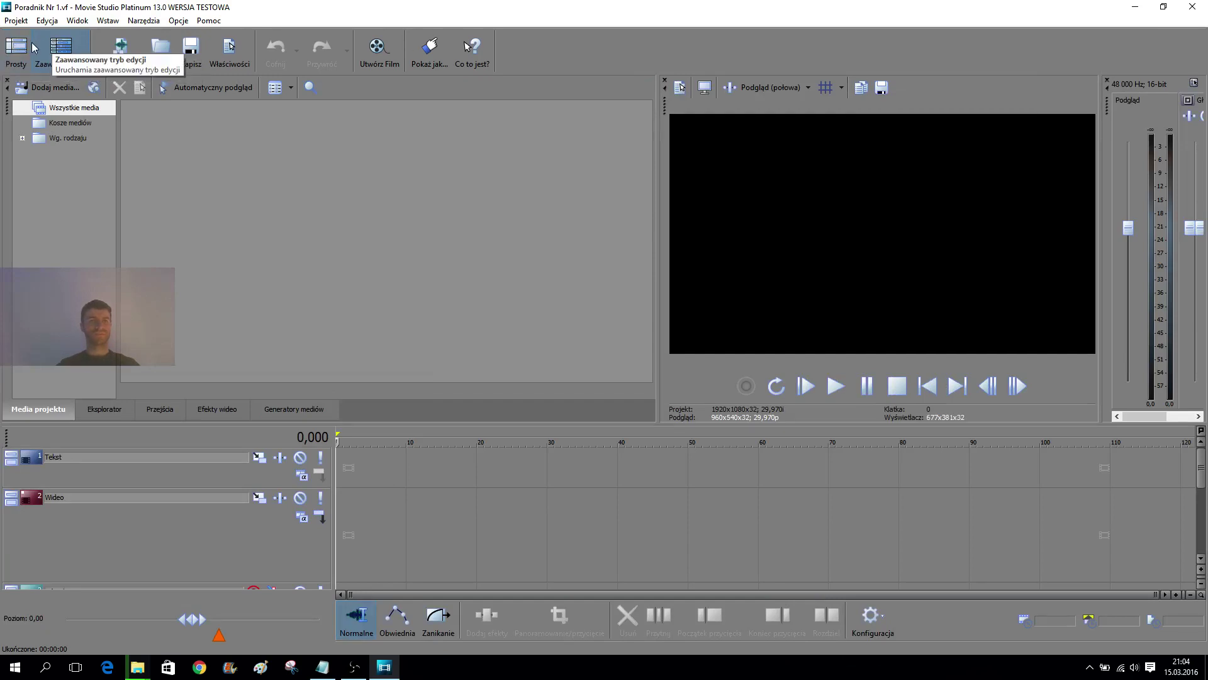
pyautogui.click(12, 48)
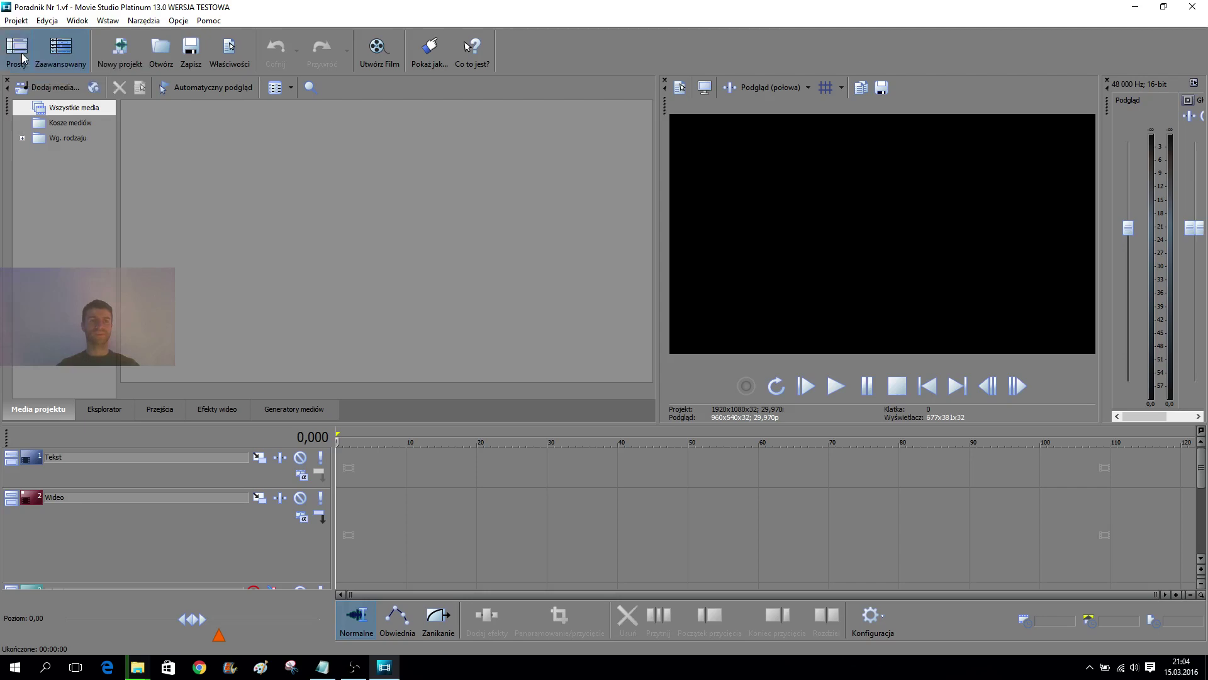
pyautogui.click(54, 57)
pyautogui.click(15, 54)
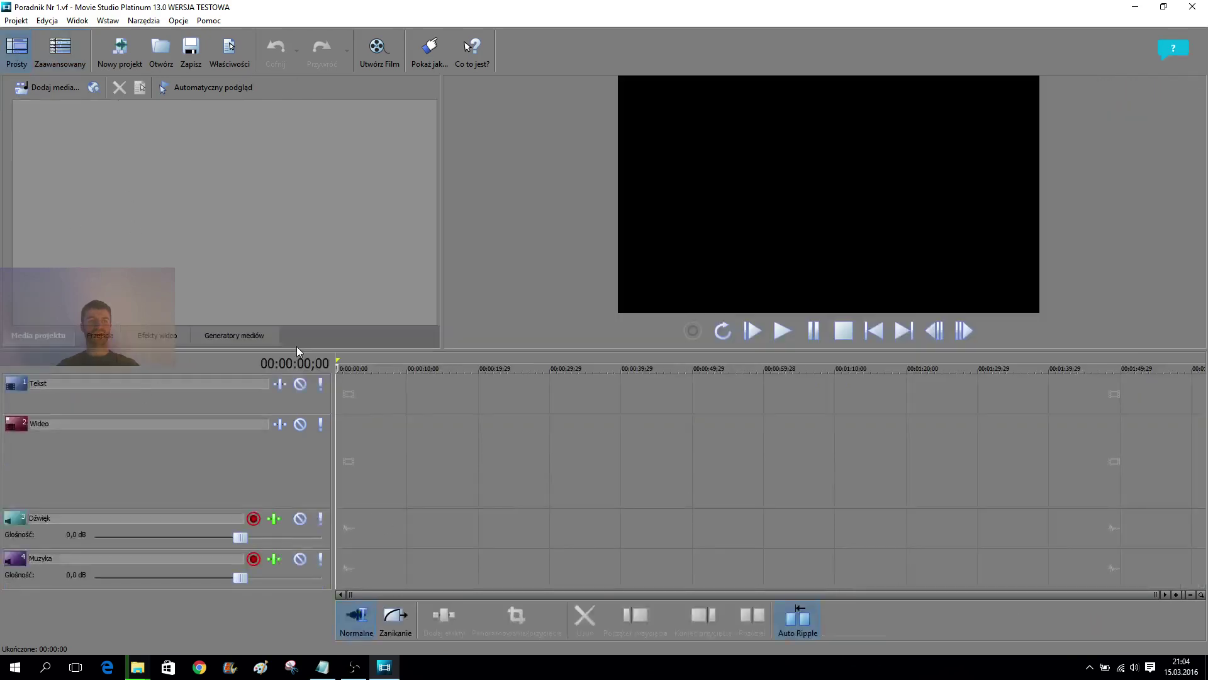
pyautogui.click(61, 50)
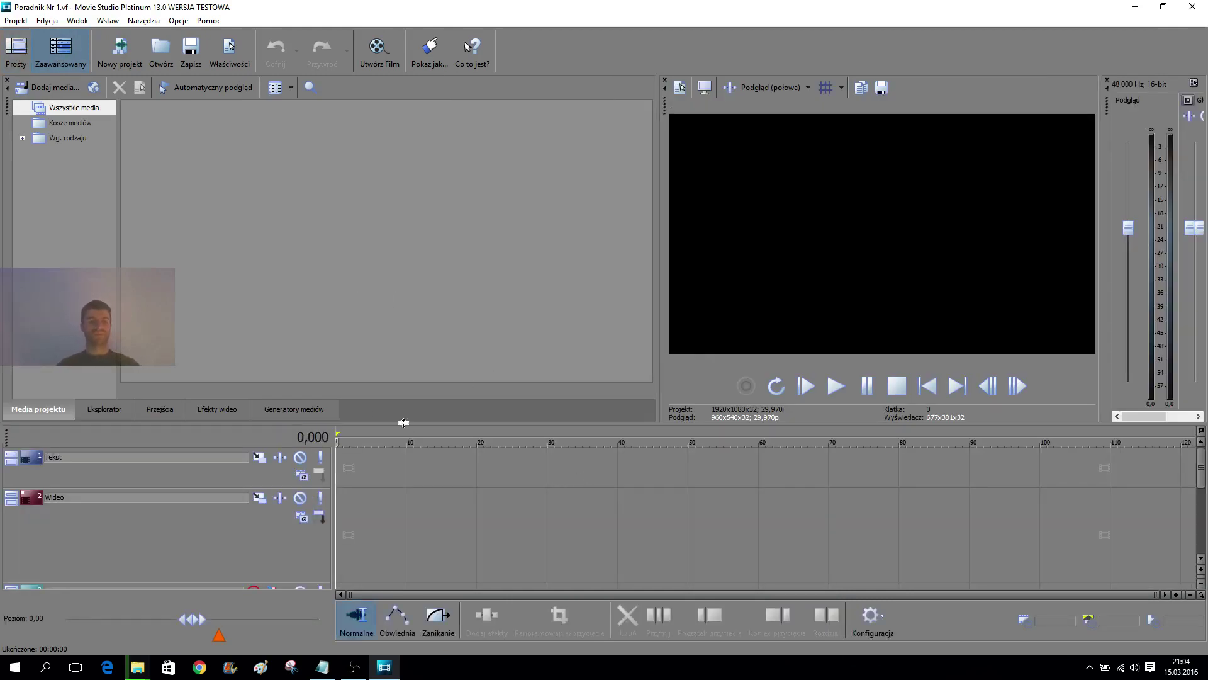
pyautogui.moveTo(407, 426); pyautogui.dragTo(414, 394)
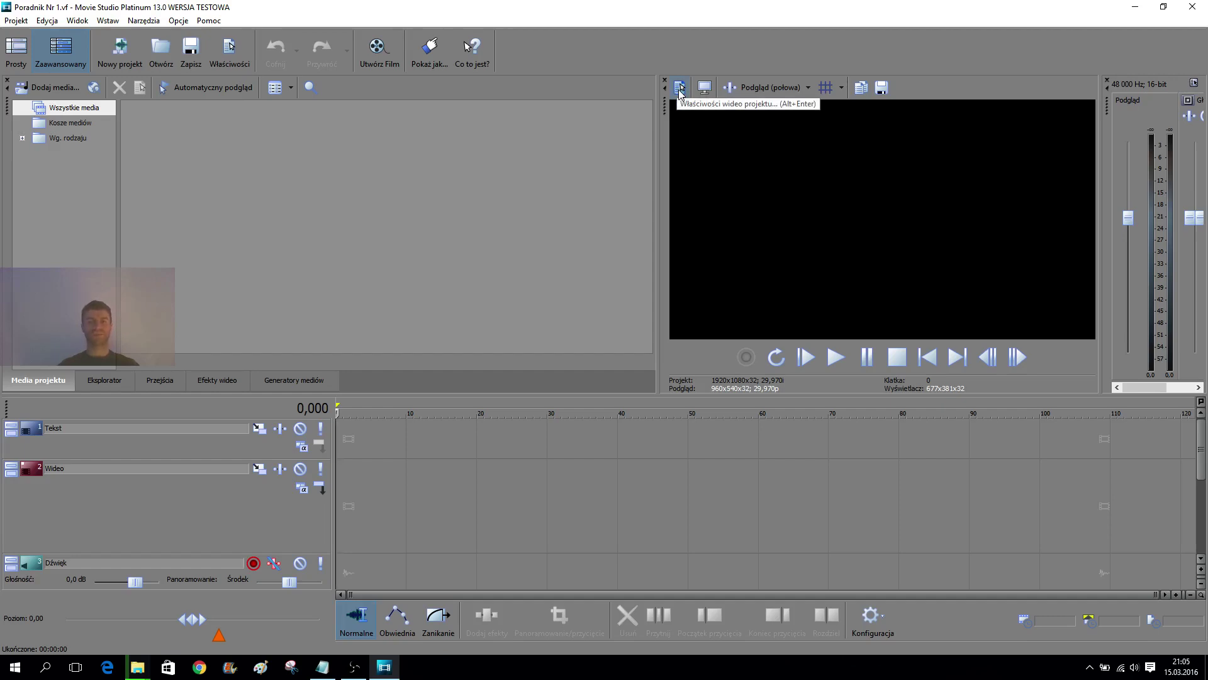
# - Open the project's video properties and review the available video templates without choosing another one
pyautogui.click(680, 88)
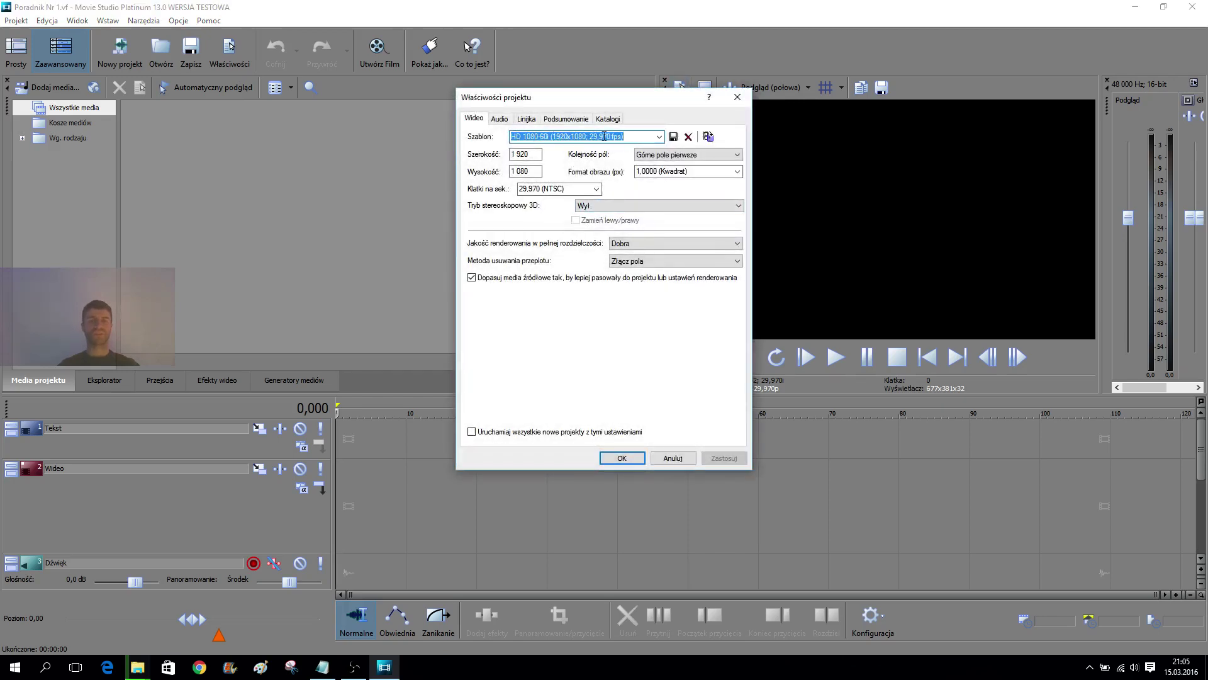
pyautogui.click(658, 137)
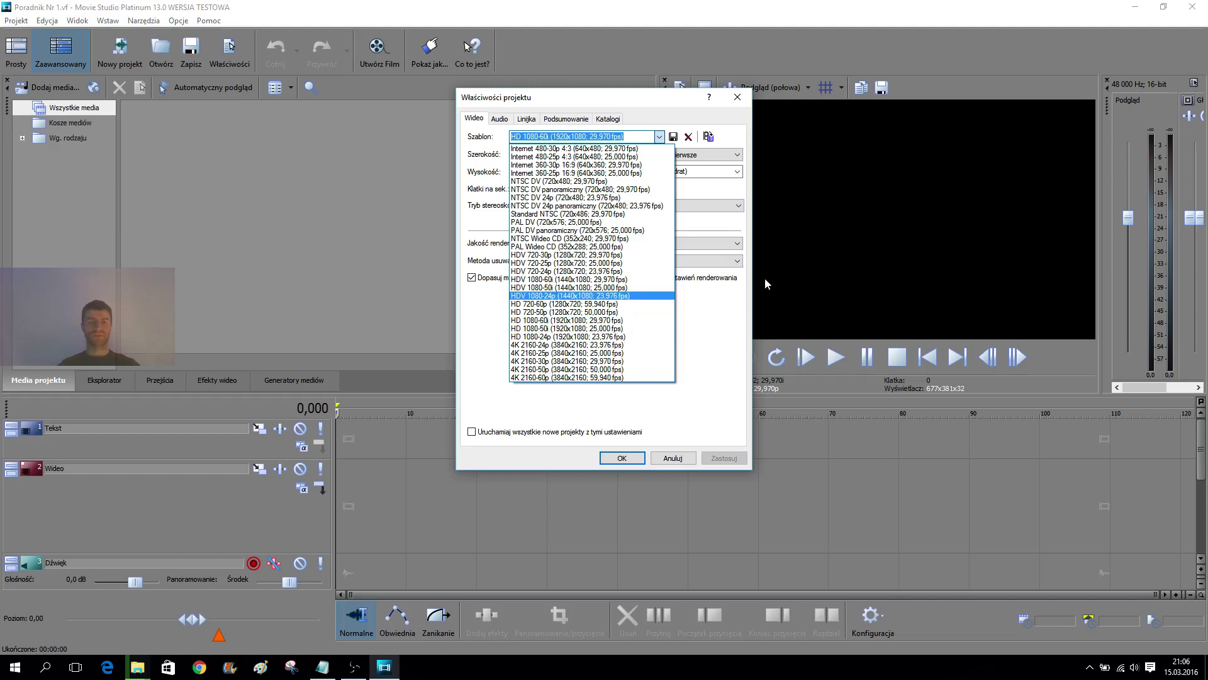
pyautogui.click(727, 329)
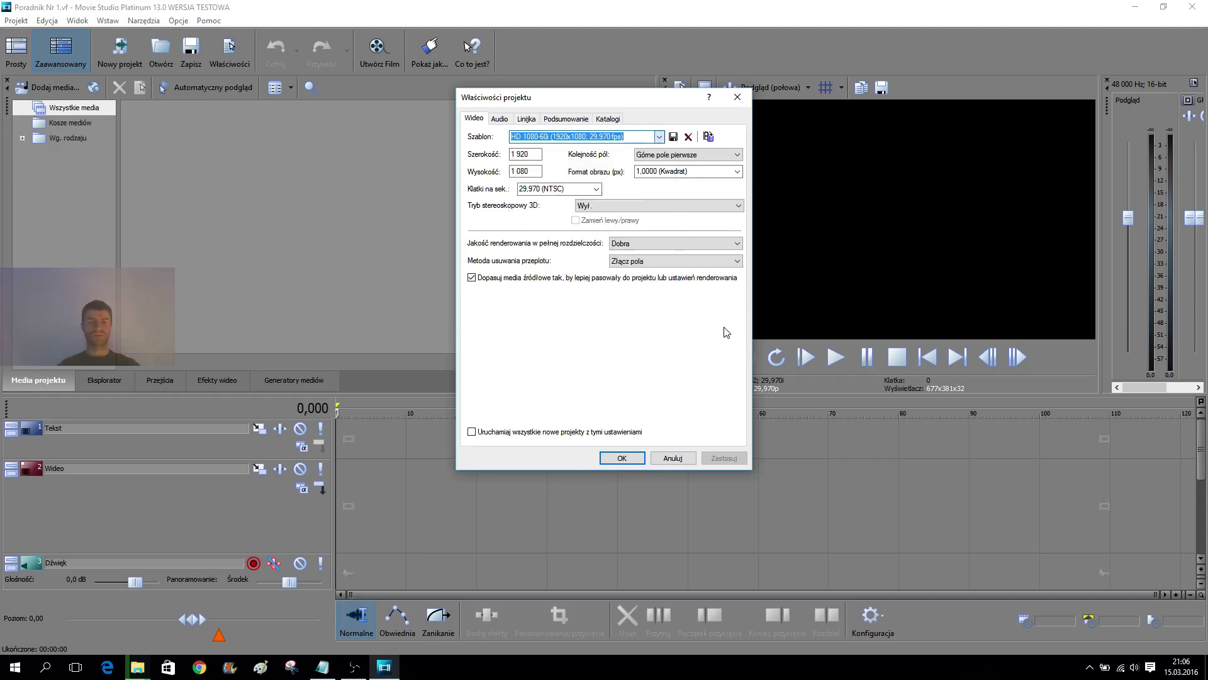
# - Set the project frame rate to 59,940 (double NTSC)
pyautogui.click(596, 189)
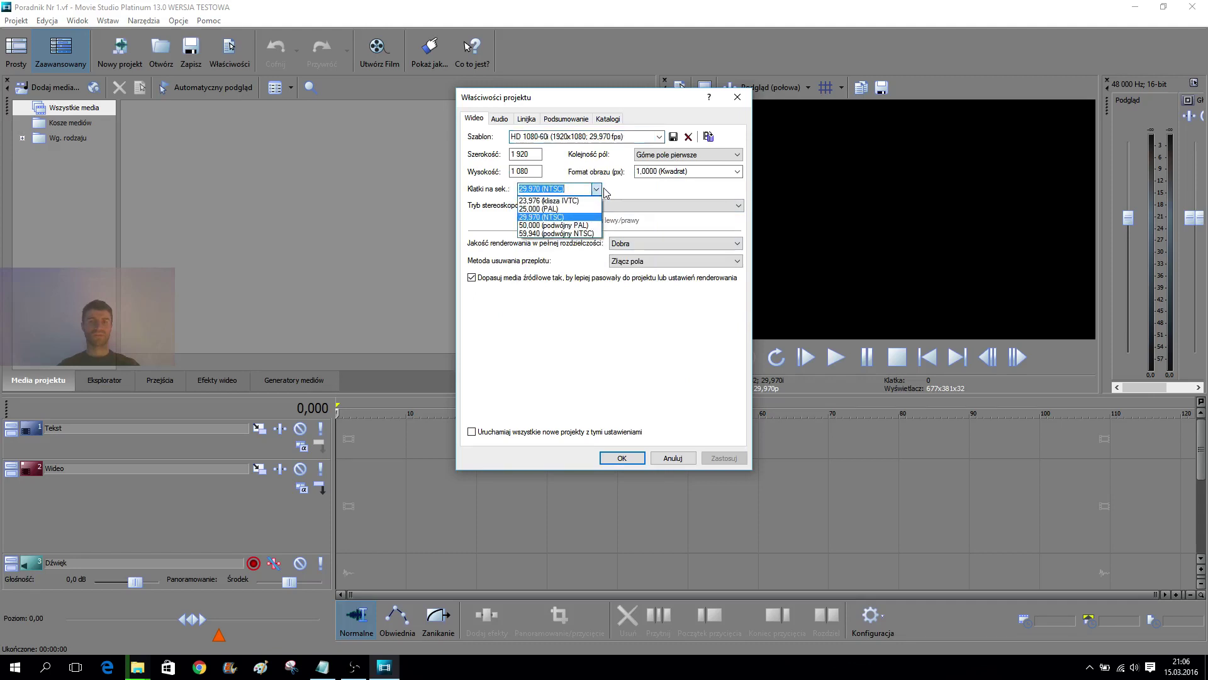
pyautogui.click(563, 233)
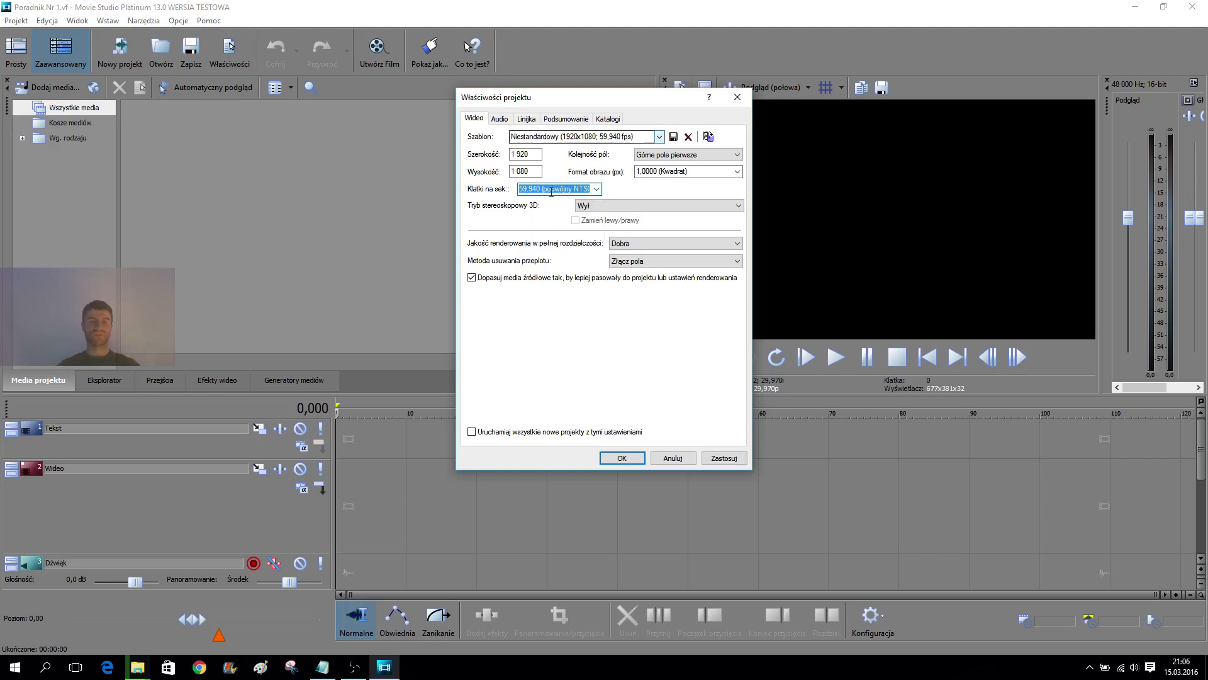
pyautogui.click(595, 190)
pyautogui.click(597, 190)
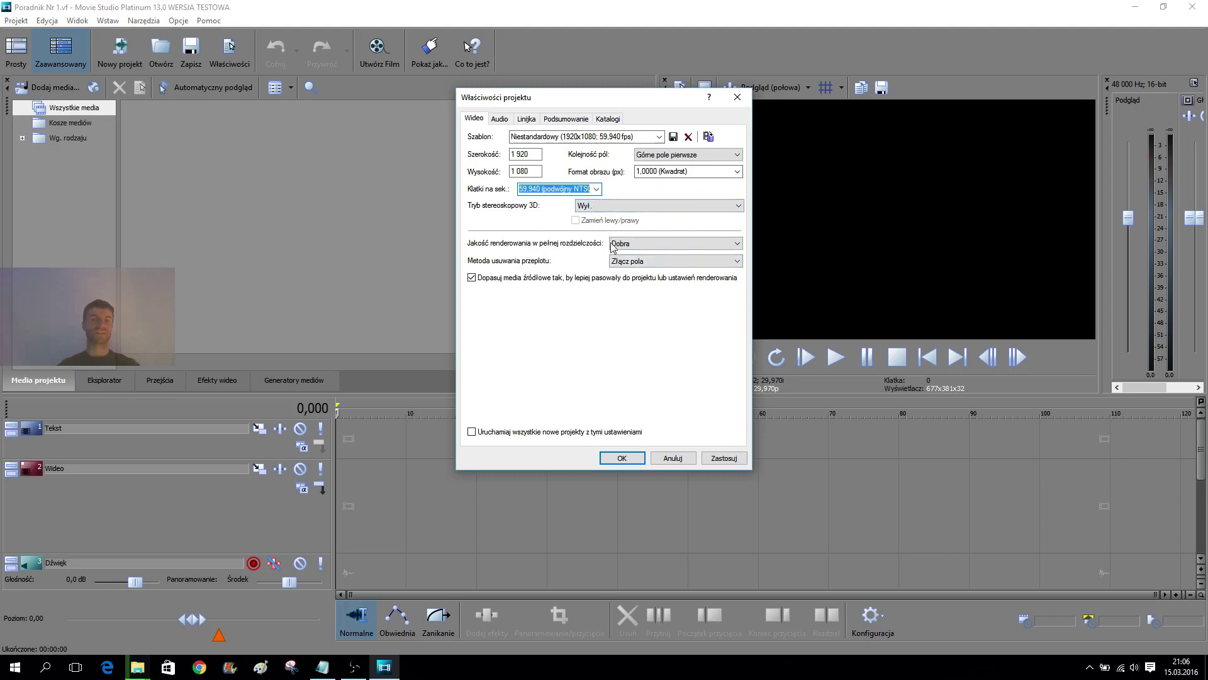
# - Set the full-resolution rendering quality to Najlepsza
pyautogui.click(728, 244)
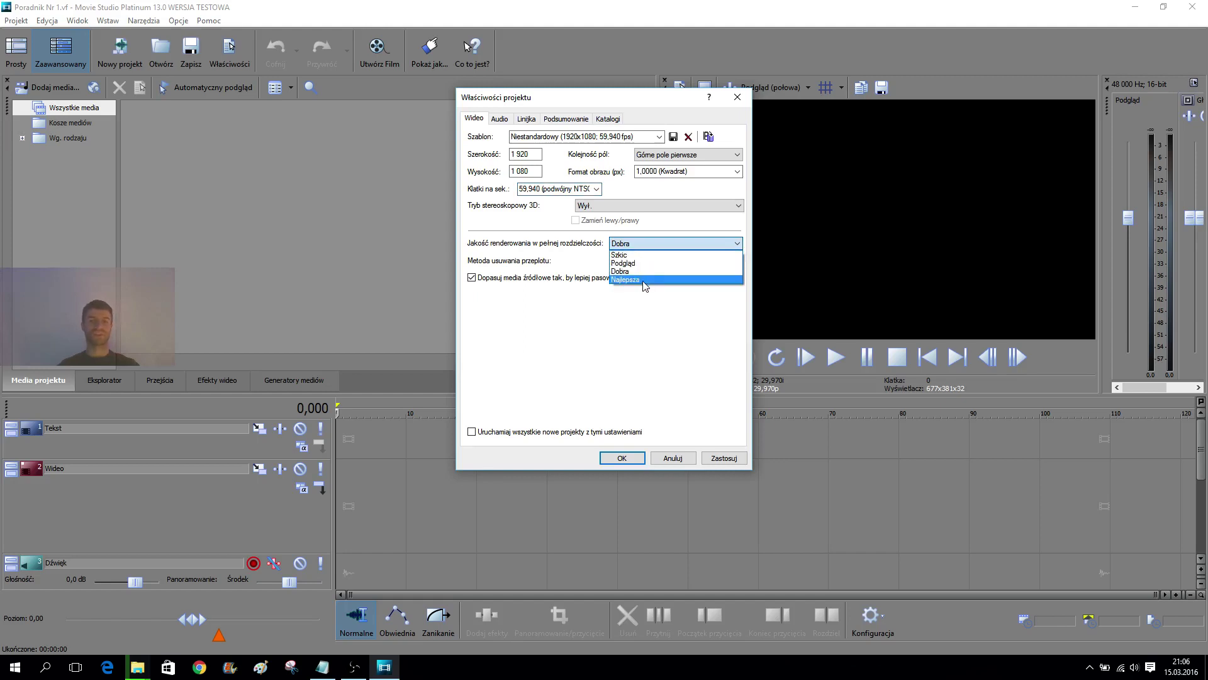
pyautogui.click(645, 280)
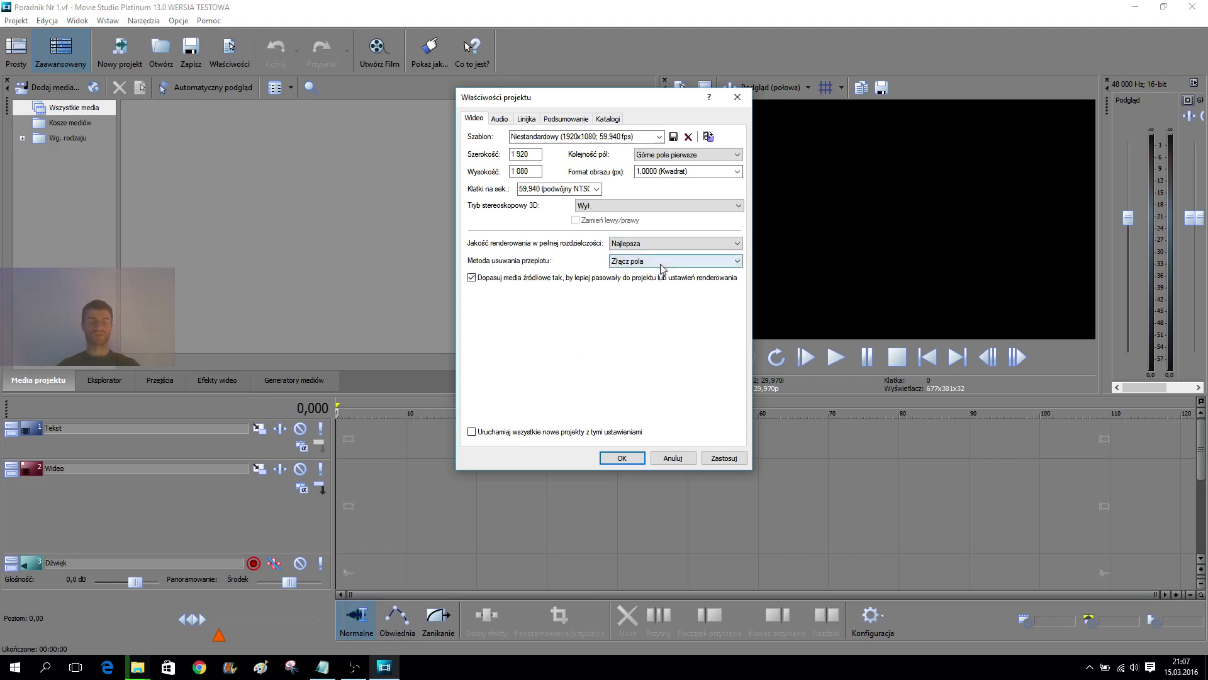
# - Review the project's audio, ruler, summary and folder settings, and apply the changed project properties
pyautogui.click(500, 120)
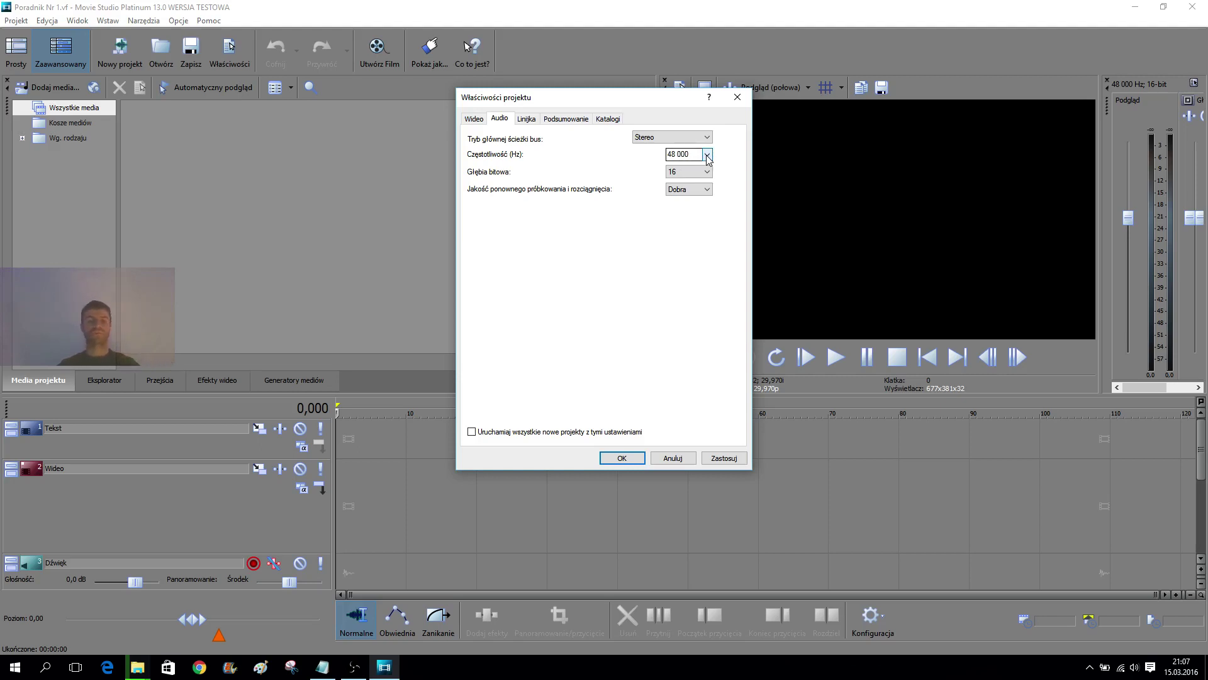
pyautogui.click(477, 120)
pyautogui.click(506, 121)
pyautogui.click(706, 139)
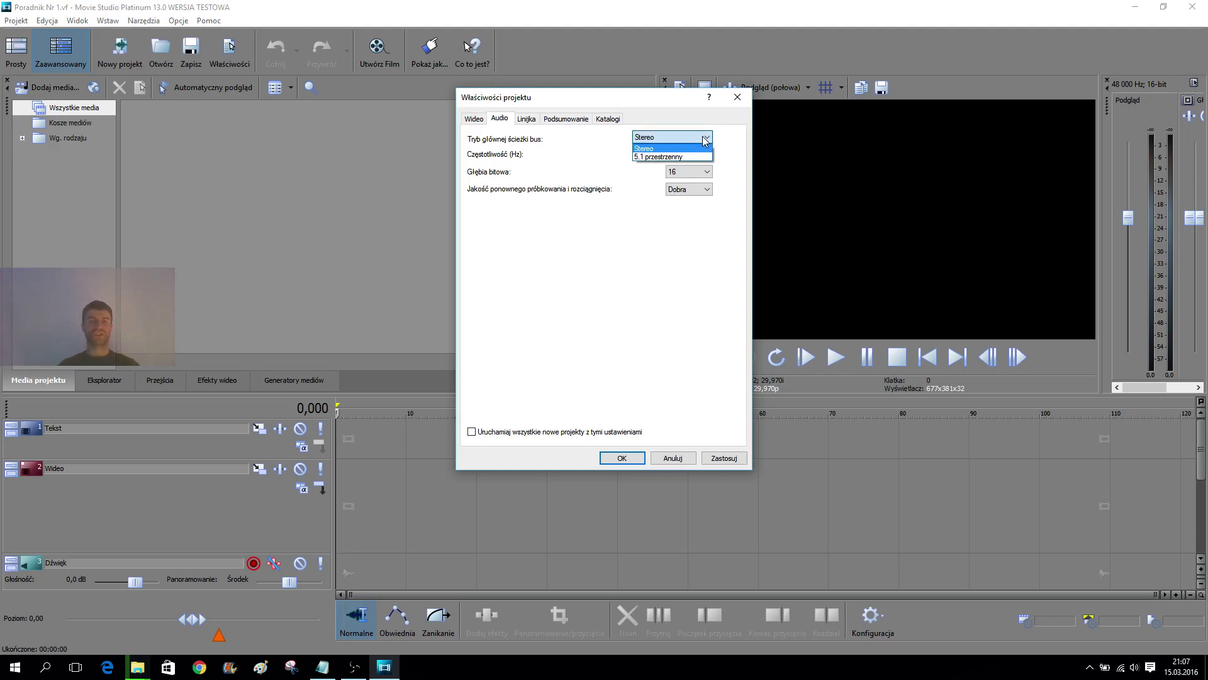
pyautogui.click(705, 140)
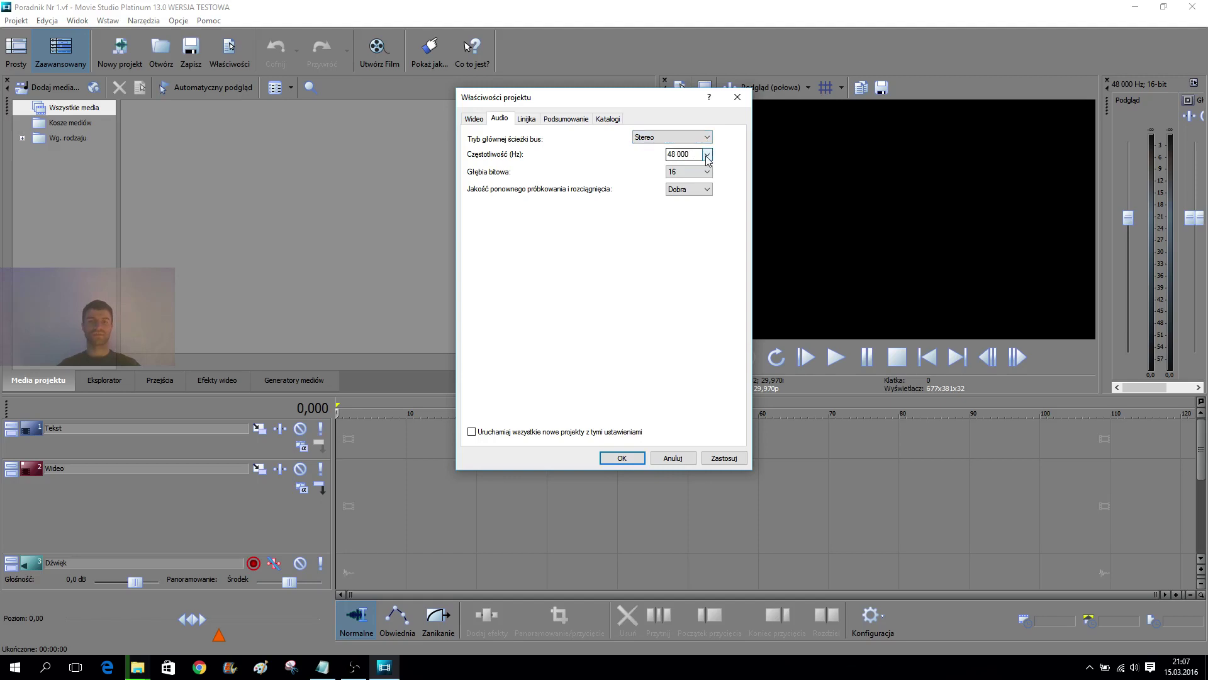
pyautogui.click(708, 190)
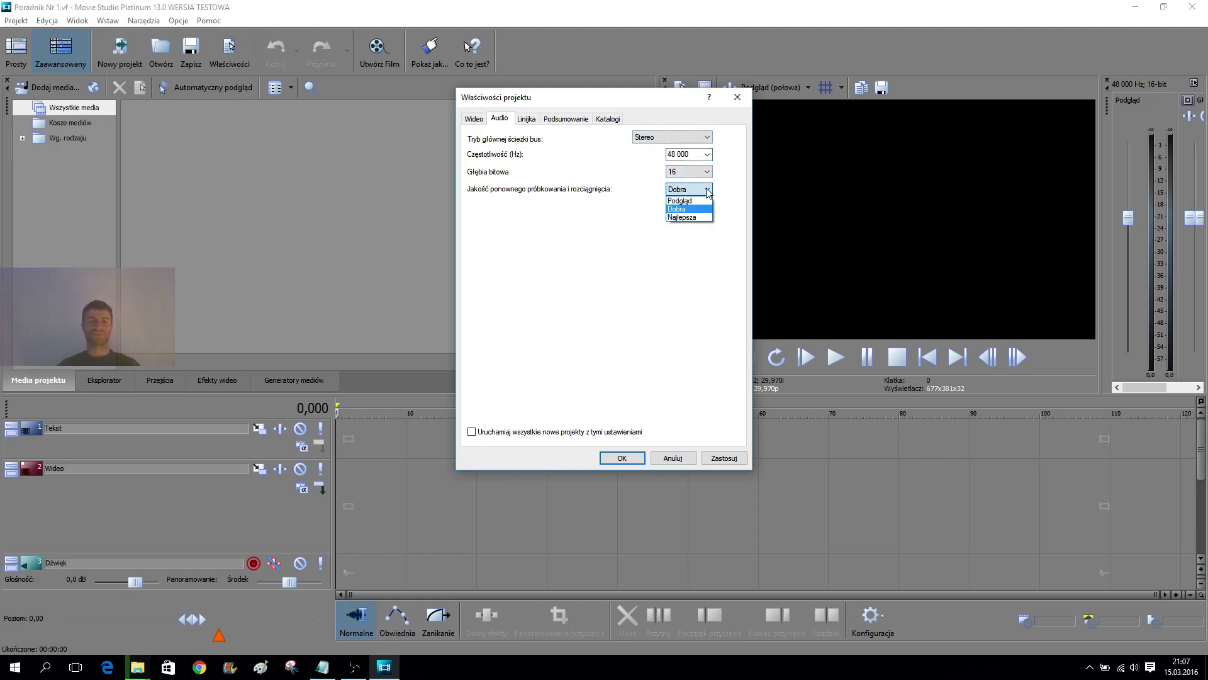
pyautogui.click(734, 192)
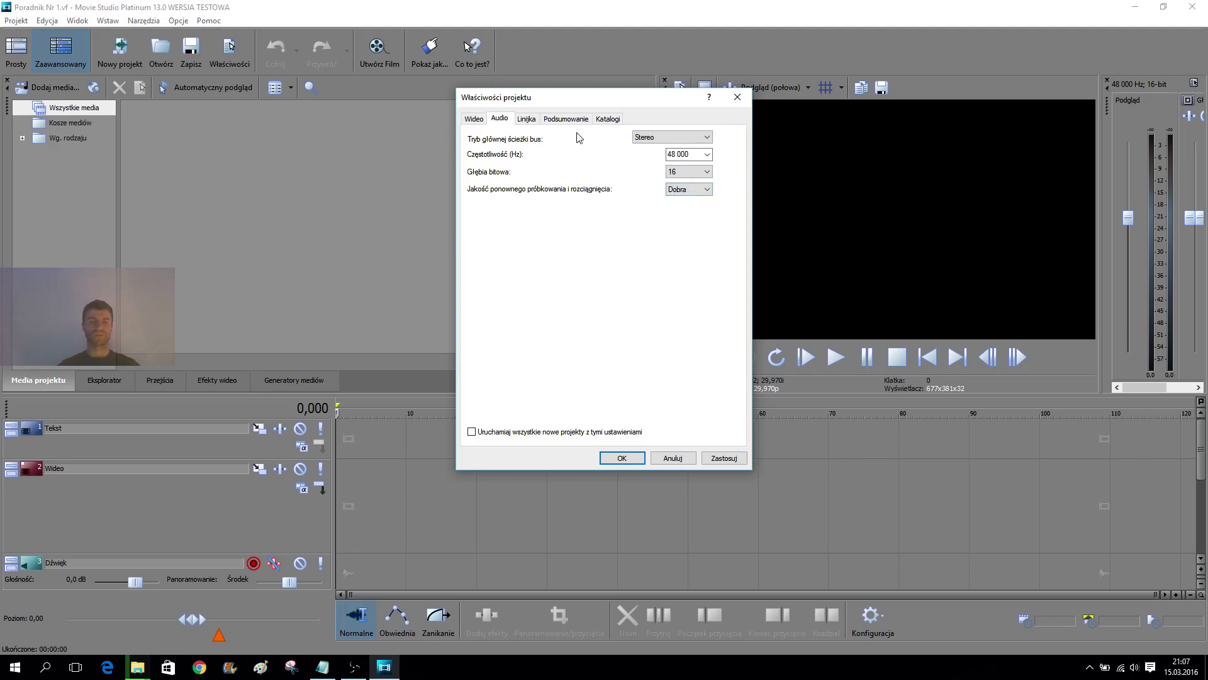
pyautogui.click(526, 119)
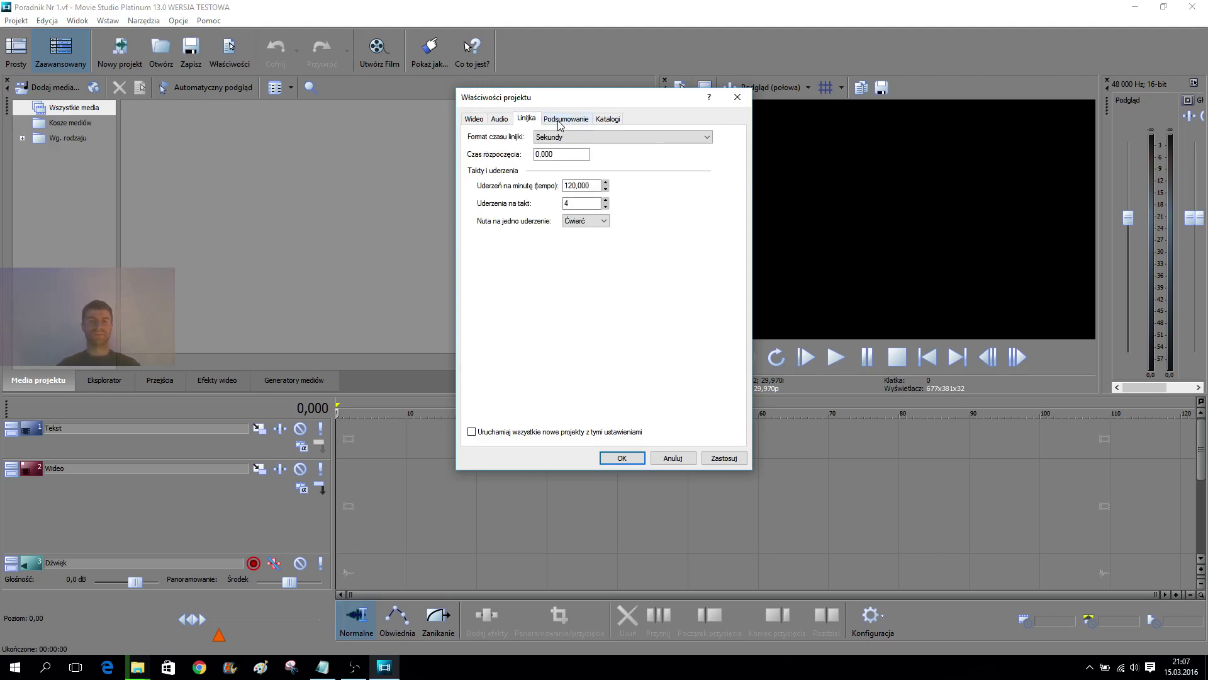
pyautogui.click(559, 124)
pyautogui.click(618, 122)
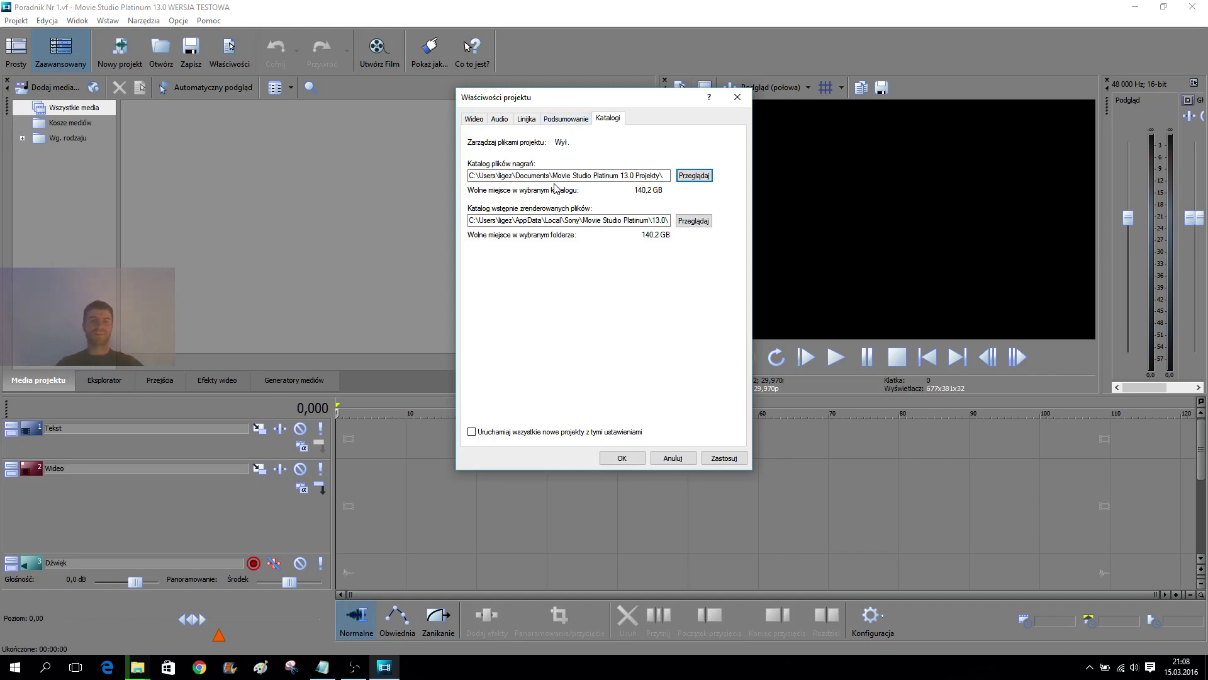
pyautogui.click(472, 119)
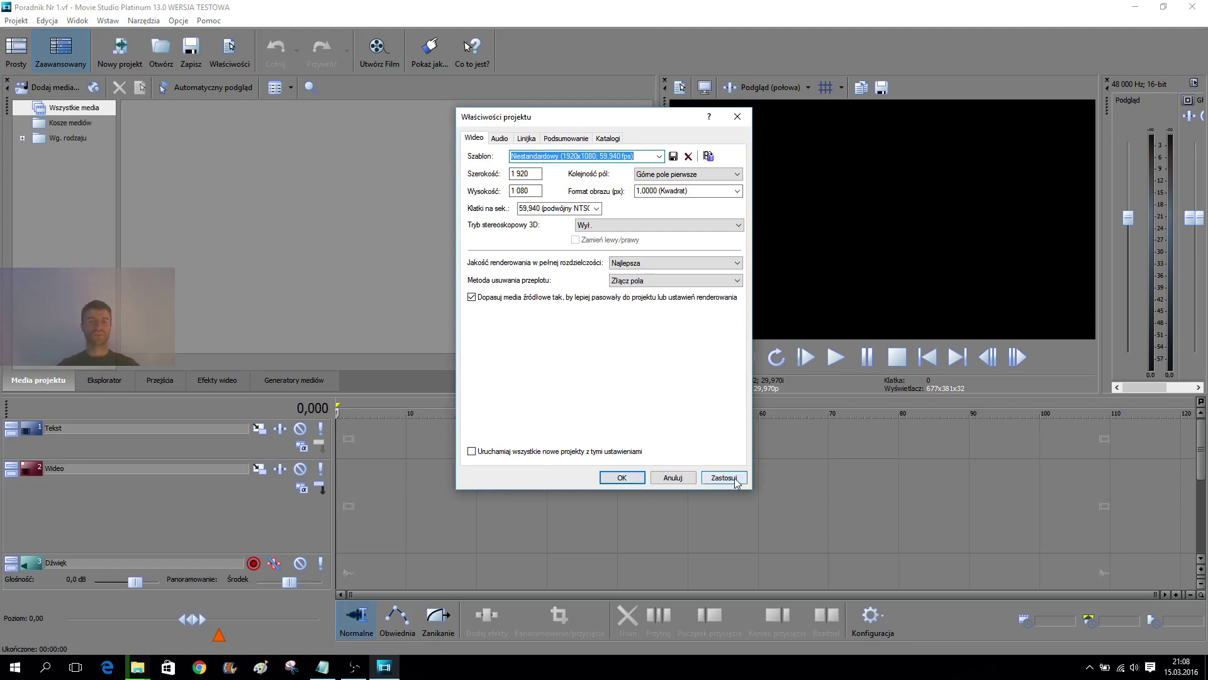
pyautogui.click(641, 478)
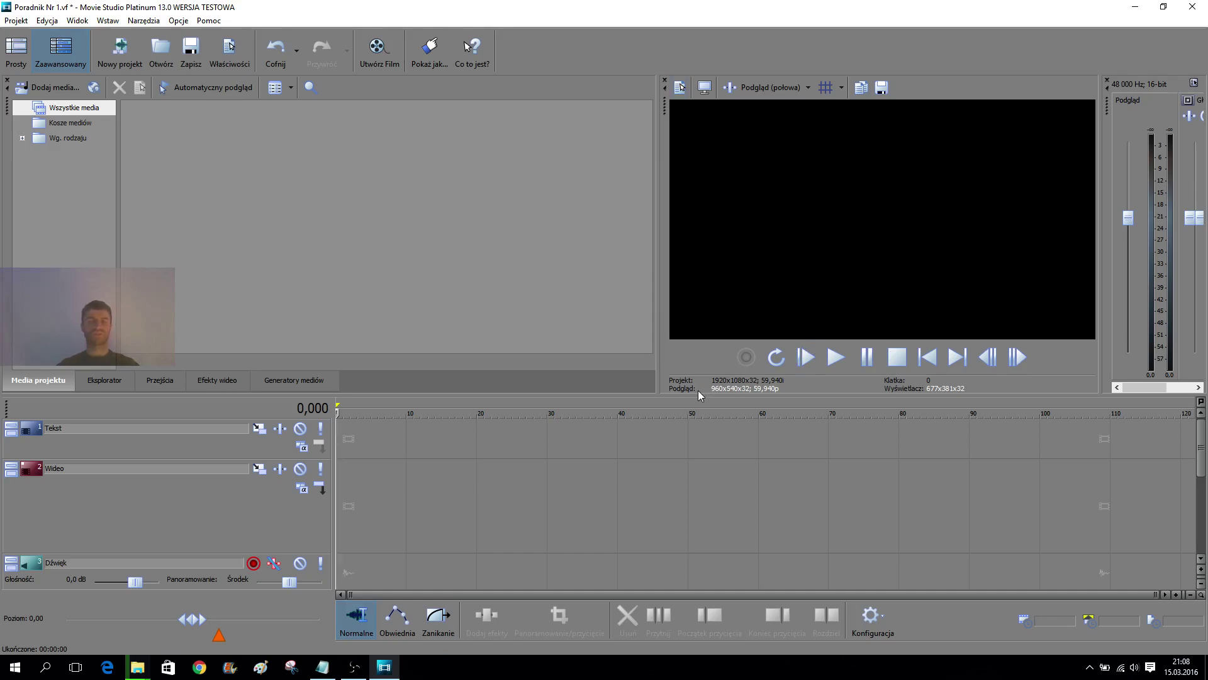
# - Try the full preview resolution (Podgląd, Pełny) for the video preview, and set it back to half (Połowa)
pyautogui.click(777, 88)
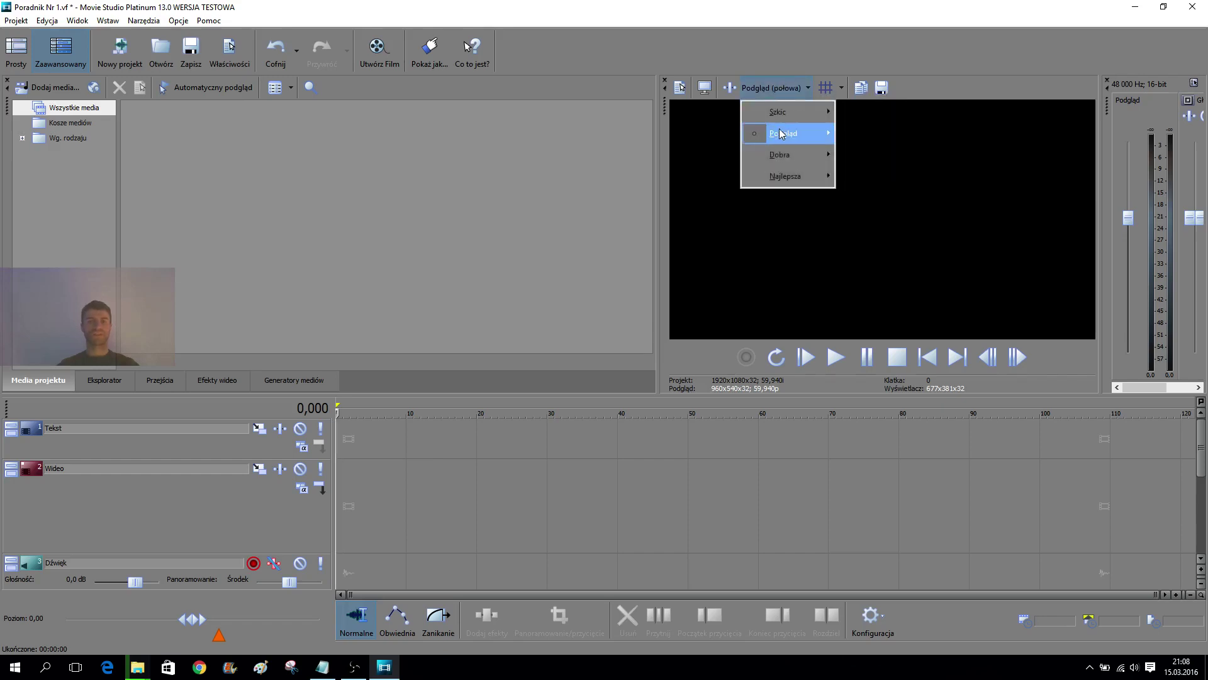
pyautogui.moveTo(787, 133)
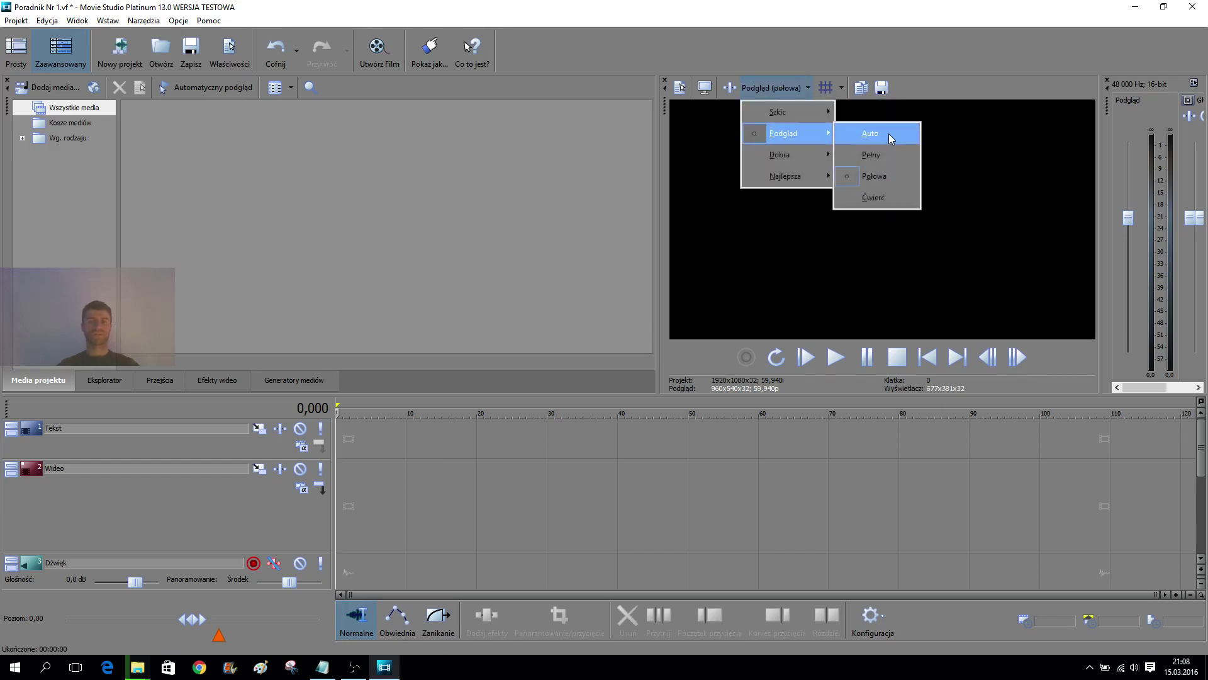
pyautogui.click(886, 154)
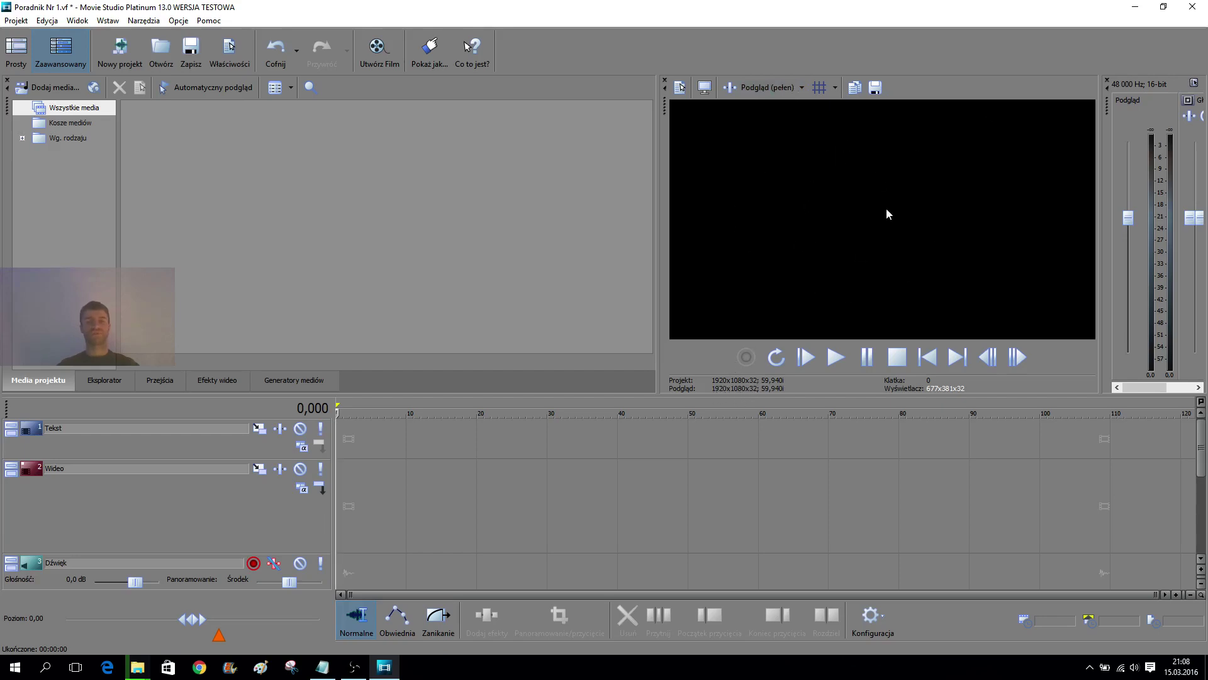
pyautogui.click(766, 88)
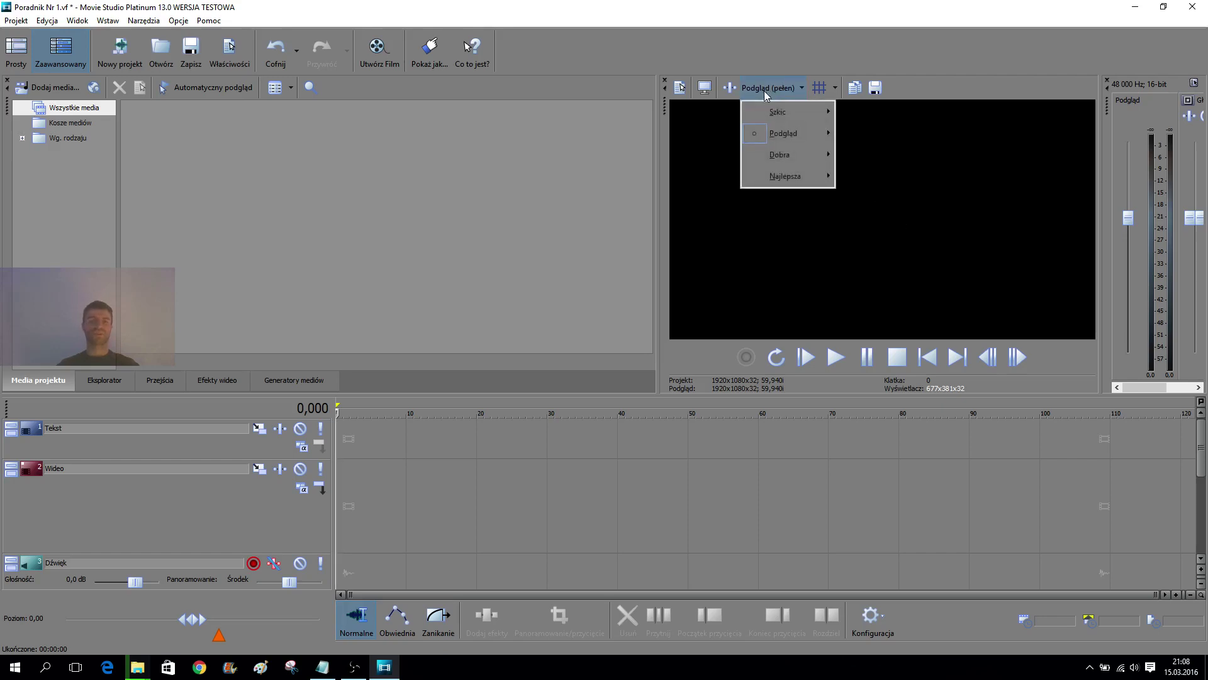
pyautogui.moveTo(789, 141)
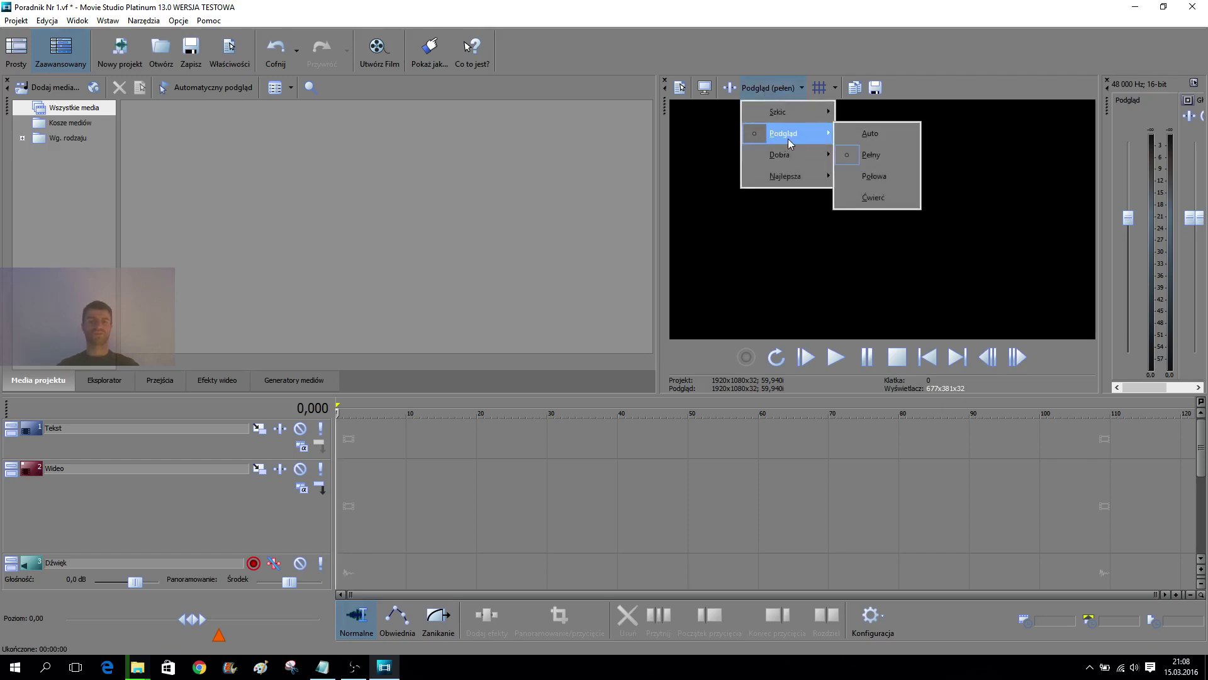
pyautogui.click(882, 178)
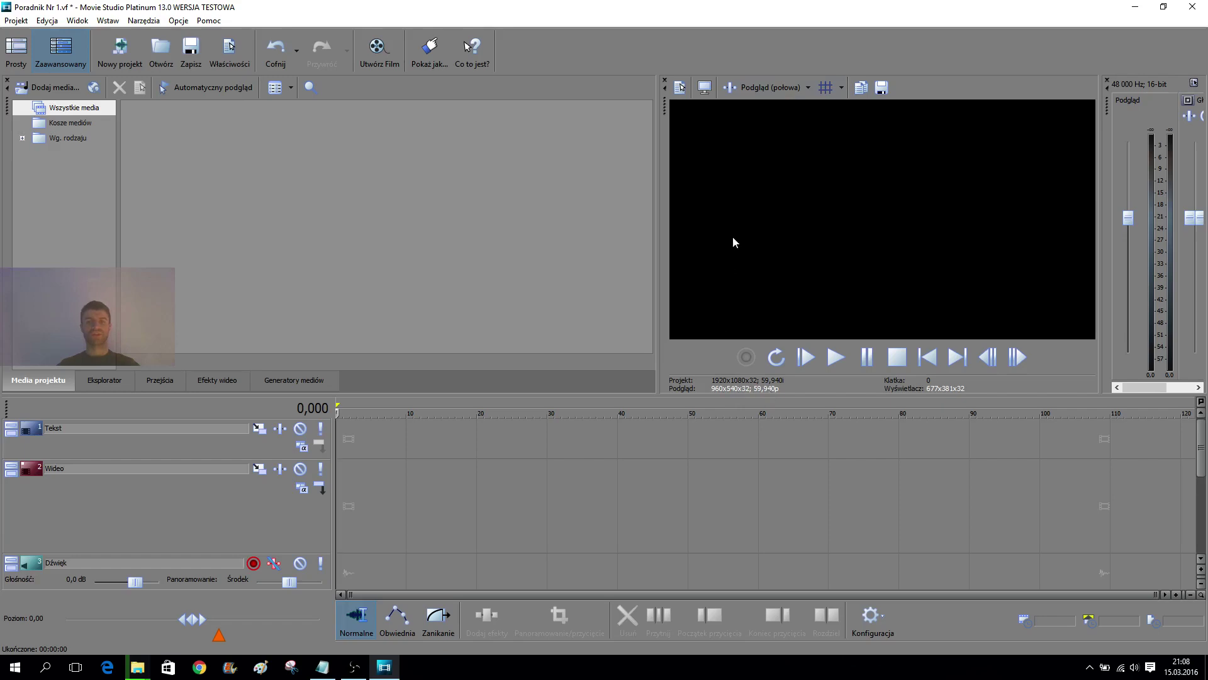
# - Set the project frame rate to 29,970 (NTSC) in the project properties and apply the change
pyautogui.click(679, 88)
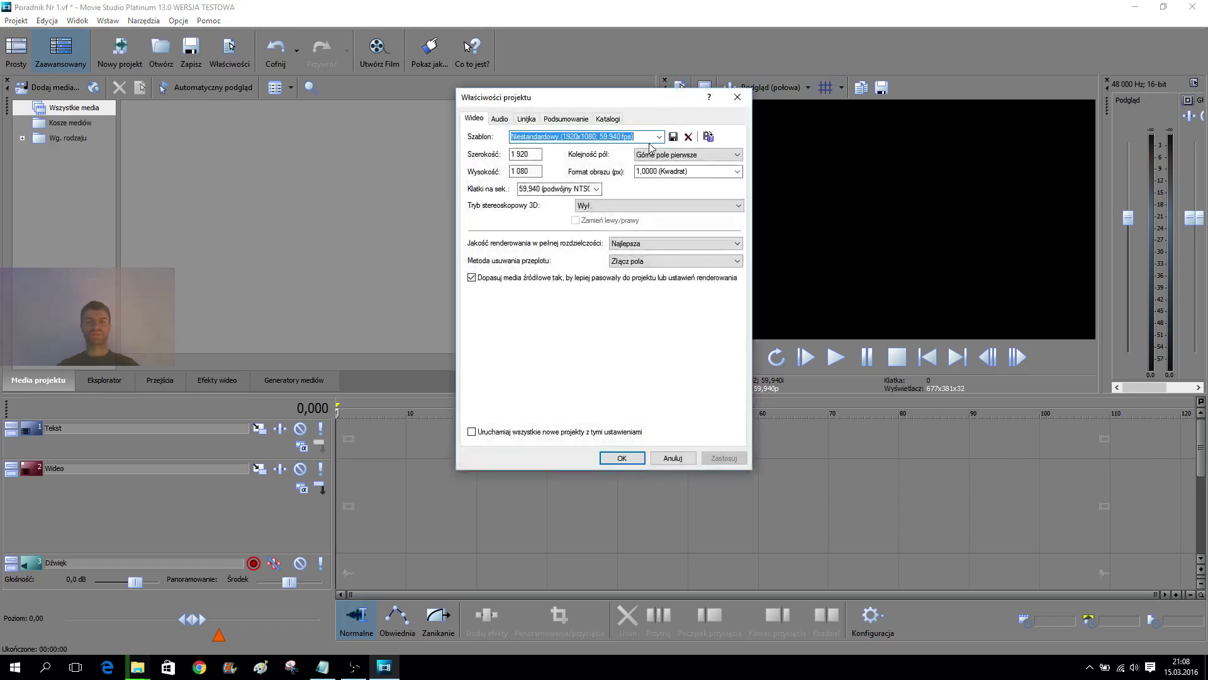
pyautogui.click(596, 189)
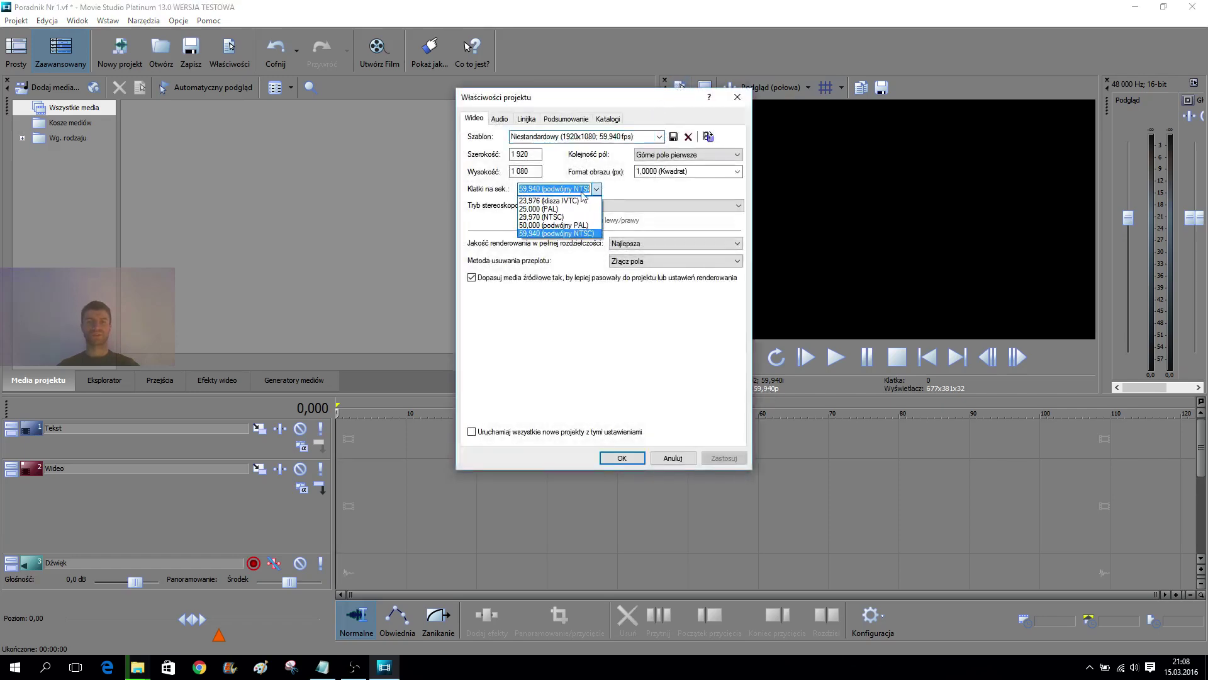
pyautogui.click(554, 218)
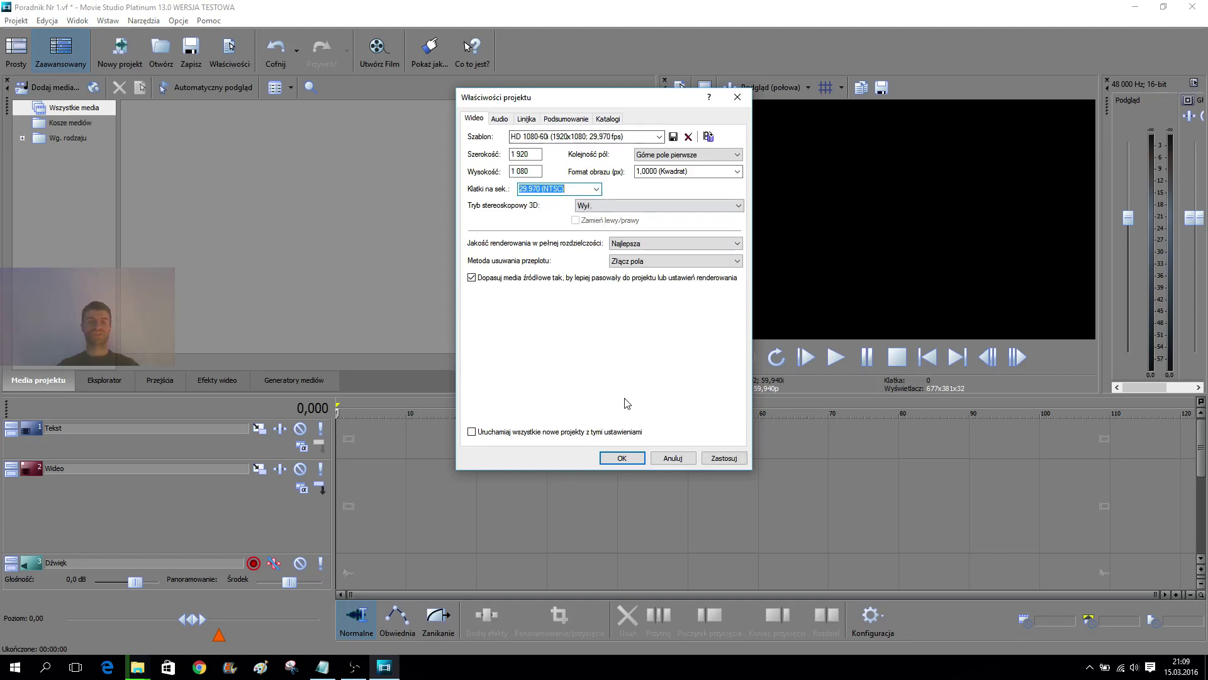
pyautogui.click(724, 458)
pyautogui.click(620, 456)
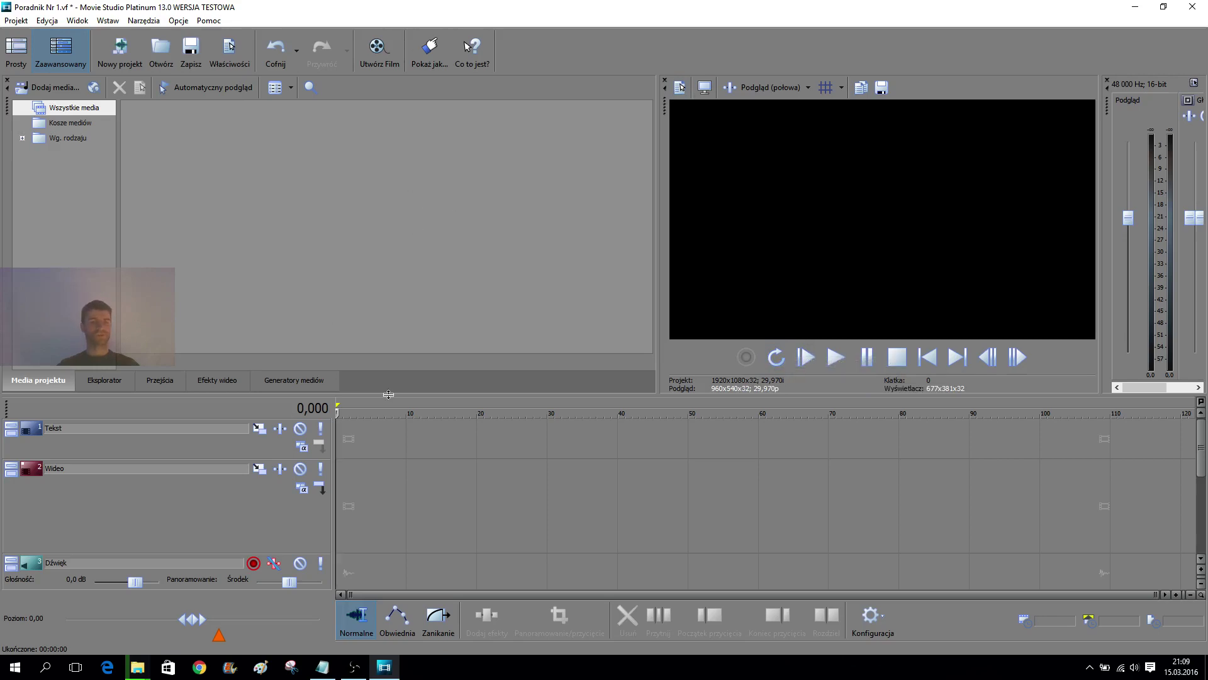
# - Enlarge the timeline area and look through the explorer, transitions, video effects and media generators before returning to the project media
pyautogui.moveTo(384, 394); pyautogui.dragTo(397, 360)
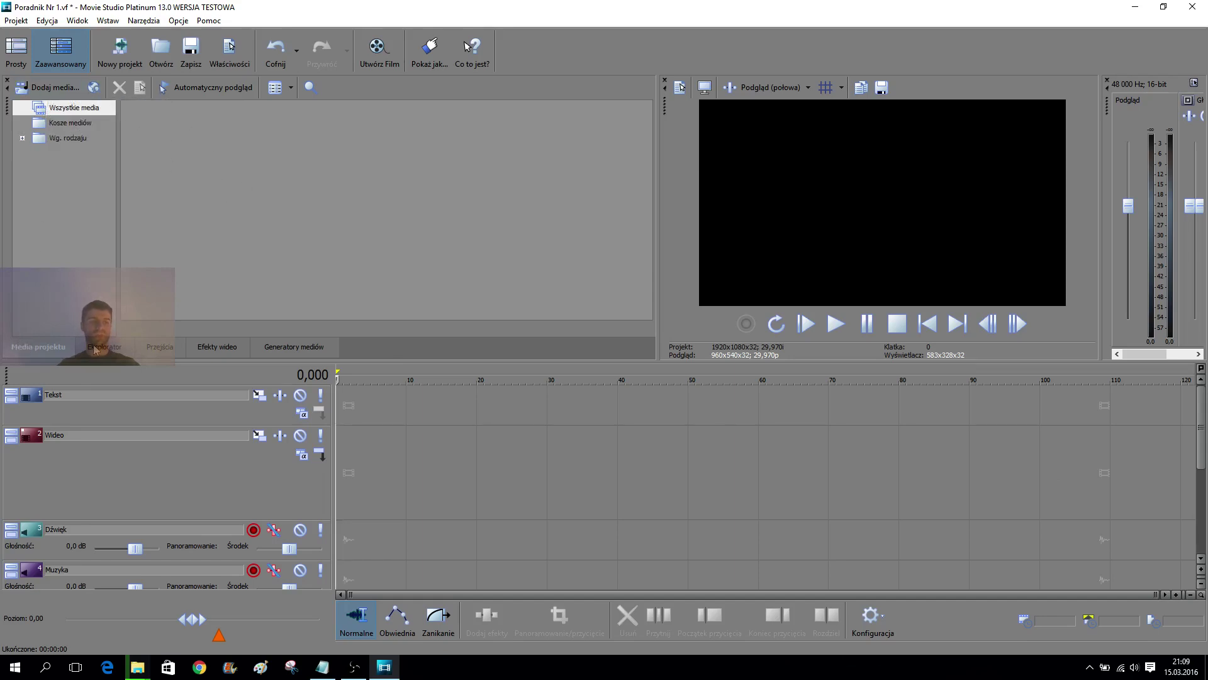
pyautogui.click(126, 349)
pyautogui.click(158, 347)
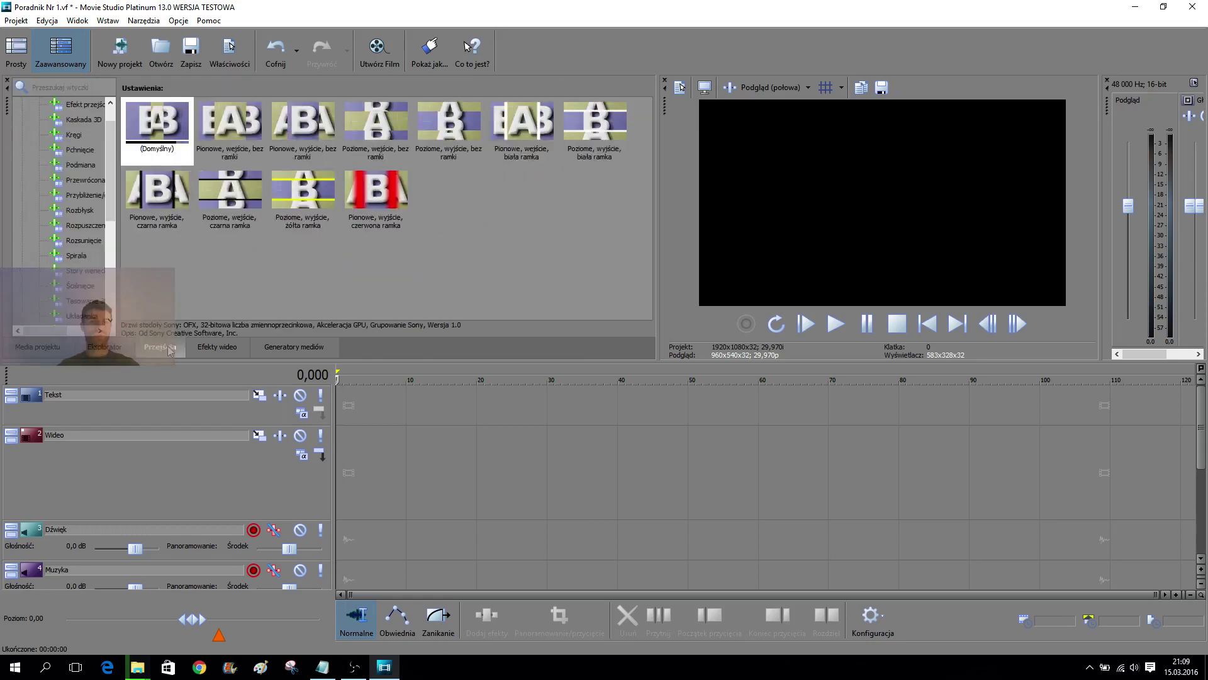
pyautogui.click(217, 346)
pyautogui.click(281, 348)
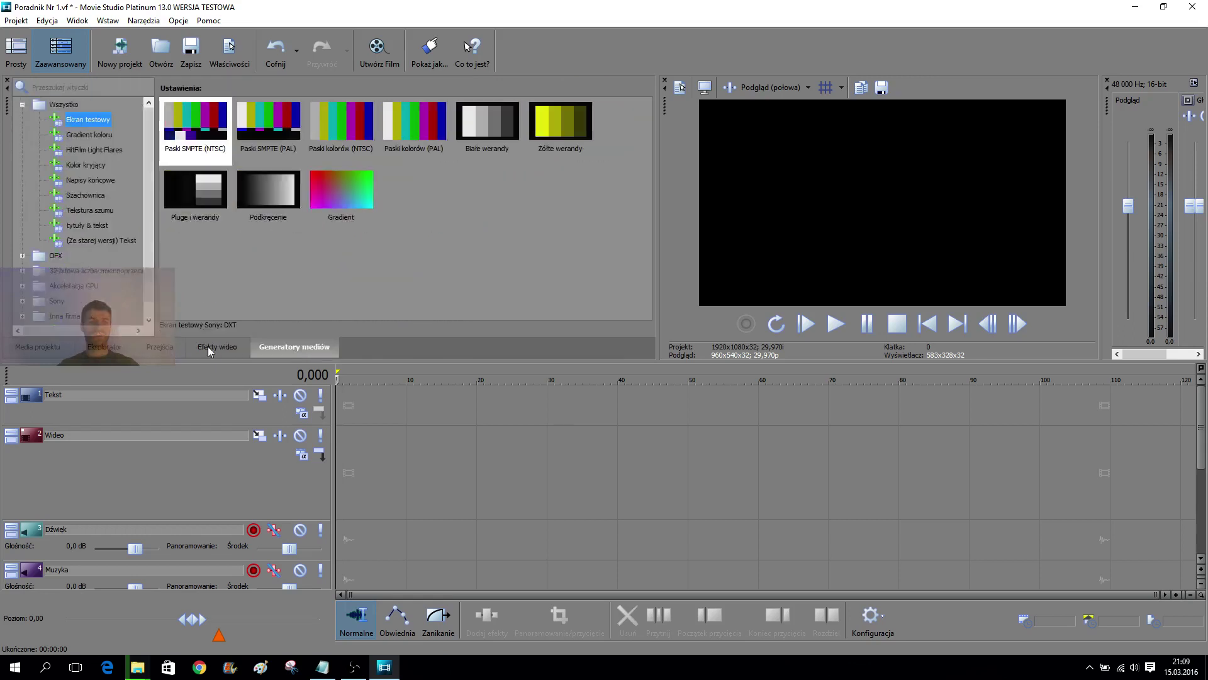
pyautogui.click(46, 356)
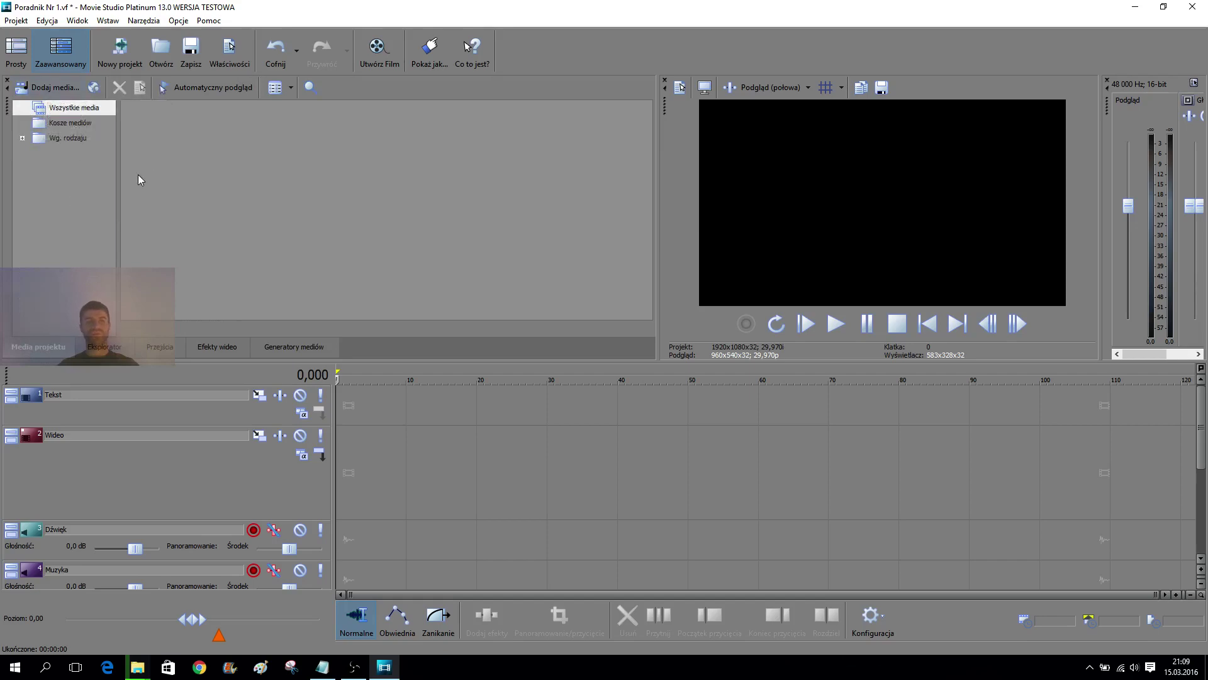
# - Import Cologne_1983_youtube_polaczone.mp3 from the Muzyka folder into the project media
pyautogui.click(44, 91)
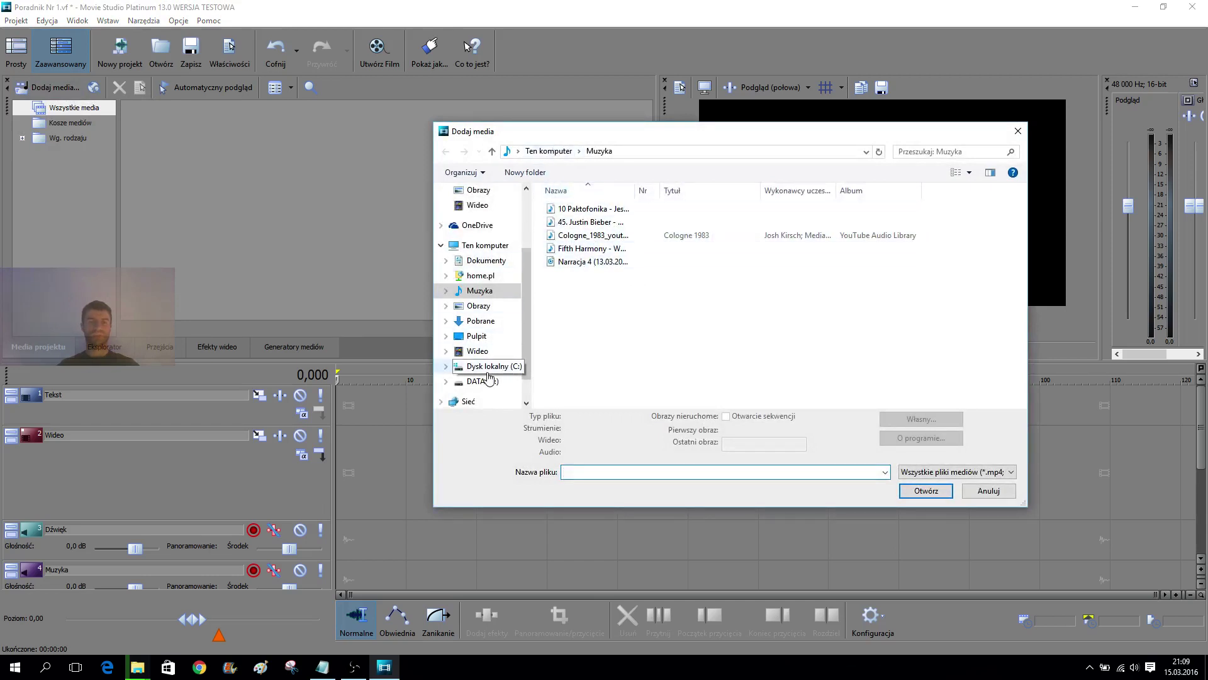
pyautogui.click(593, 237)
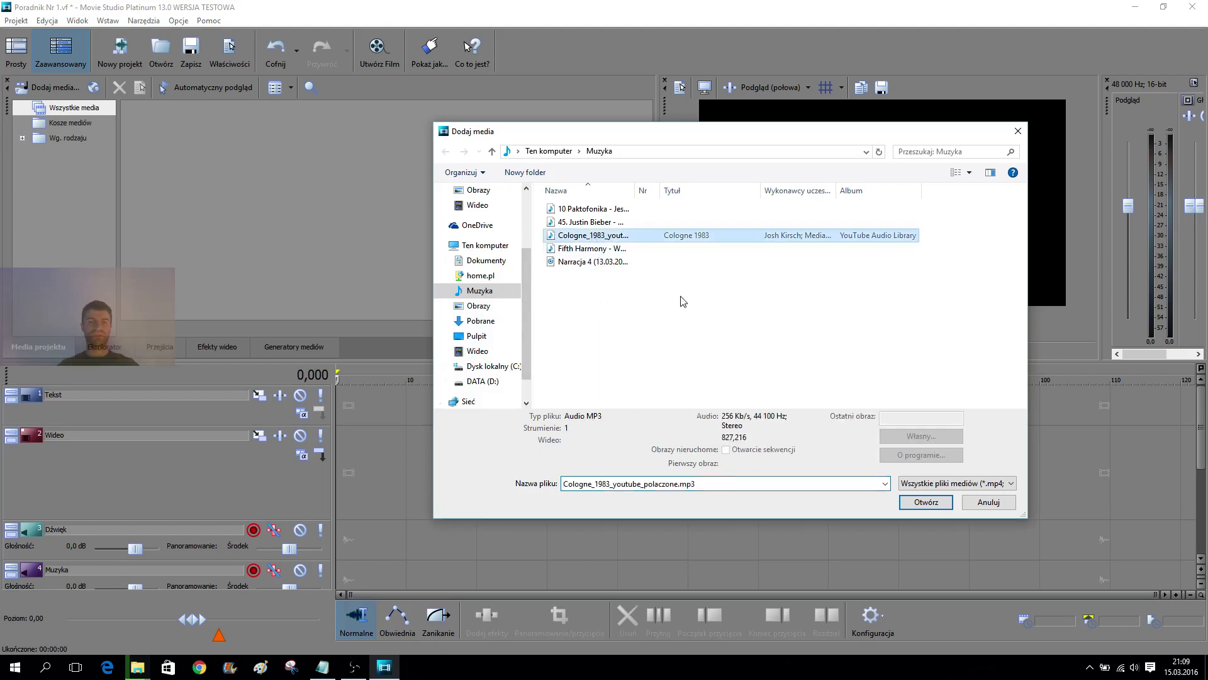
pyautogui.click(927, 503)
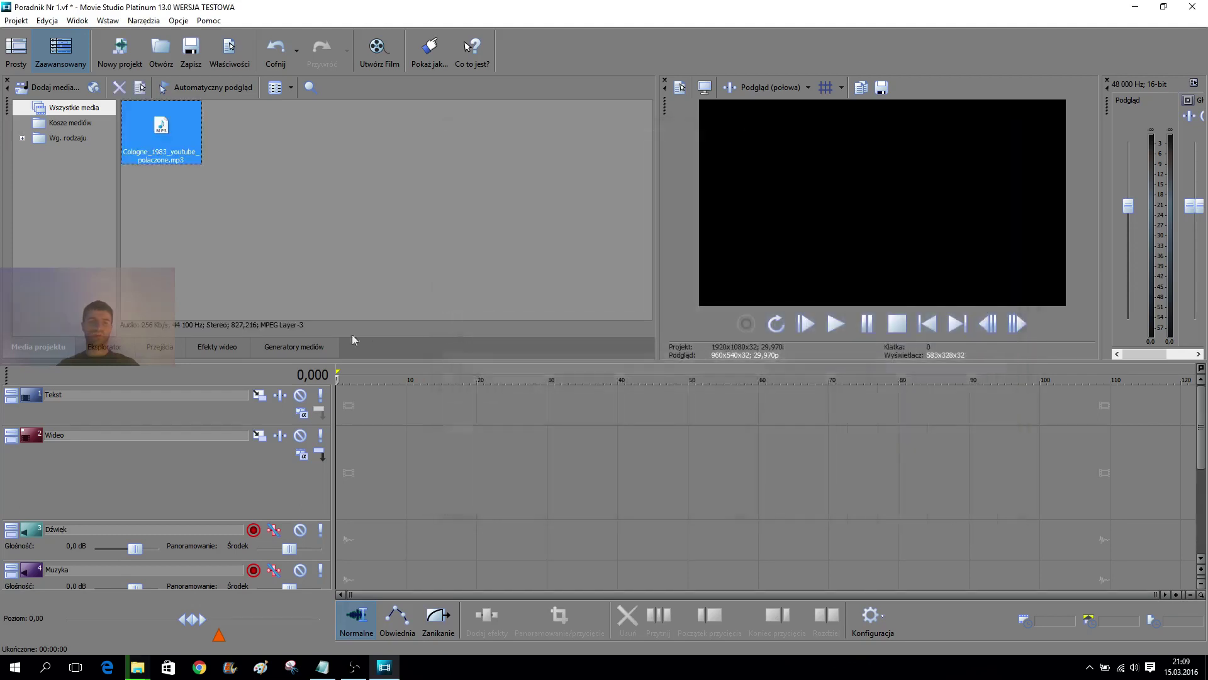
# - Import the clips 20160315_151438.mp4 and 20160315_151717.mp4 from the YouTube\Mio MiVue 698 Dual folder on drive C into the project media
pyautogui.click(43, 88)
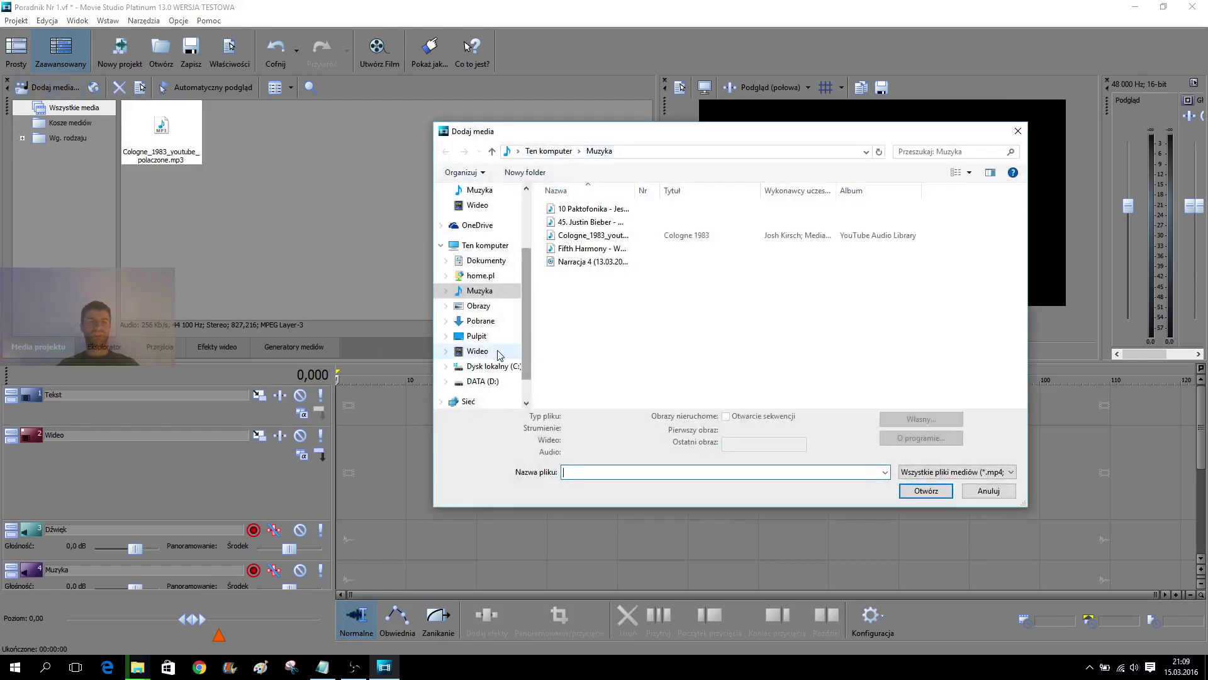
pyautogui.click(478, 366)
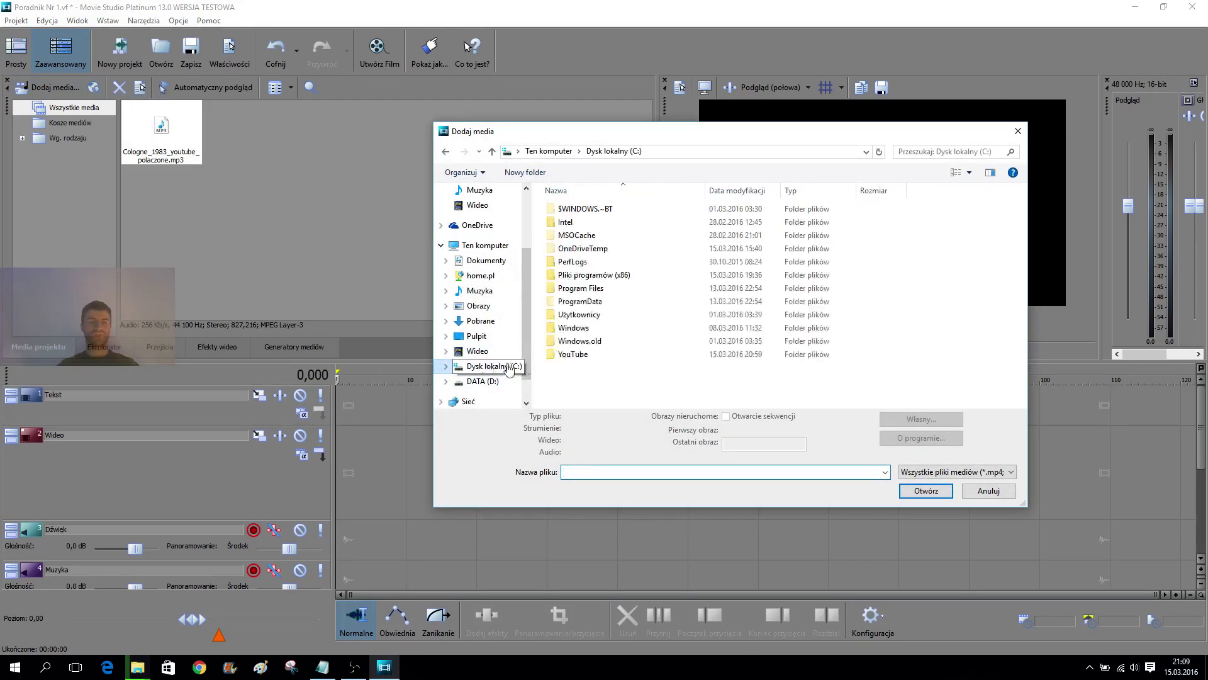
pyautogui.doubleClick(576, 353)
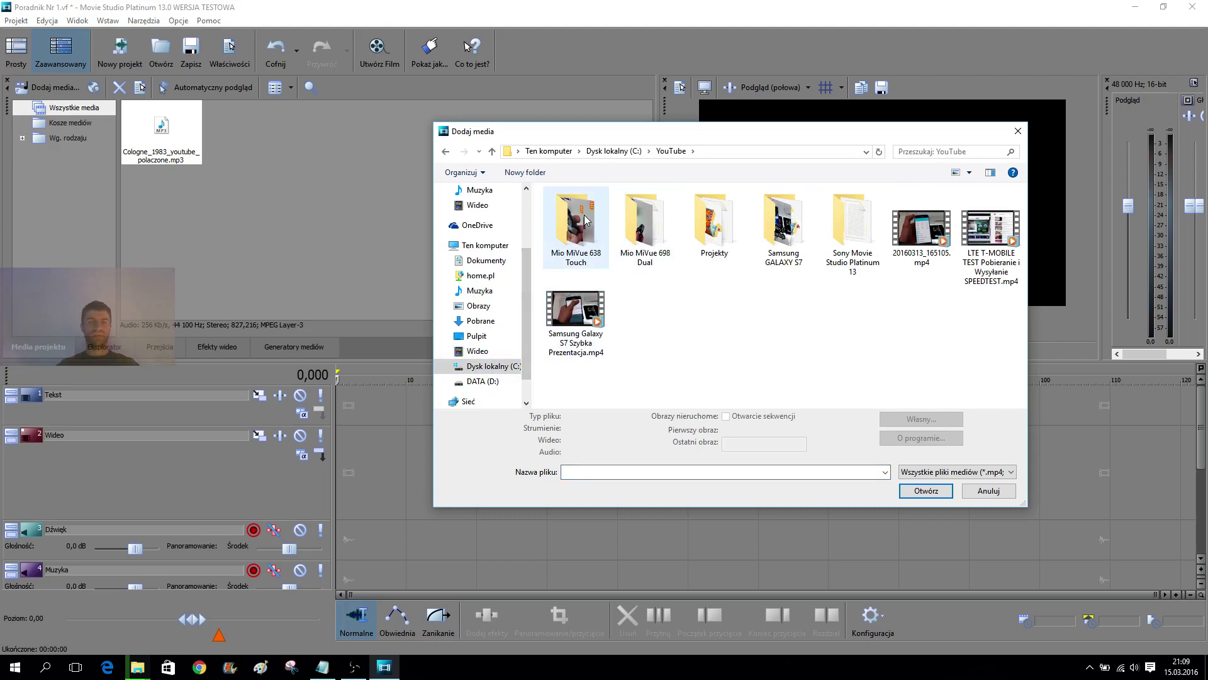
pyautogui.doubleClick(650, 227)
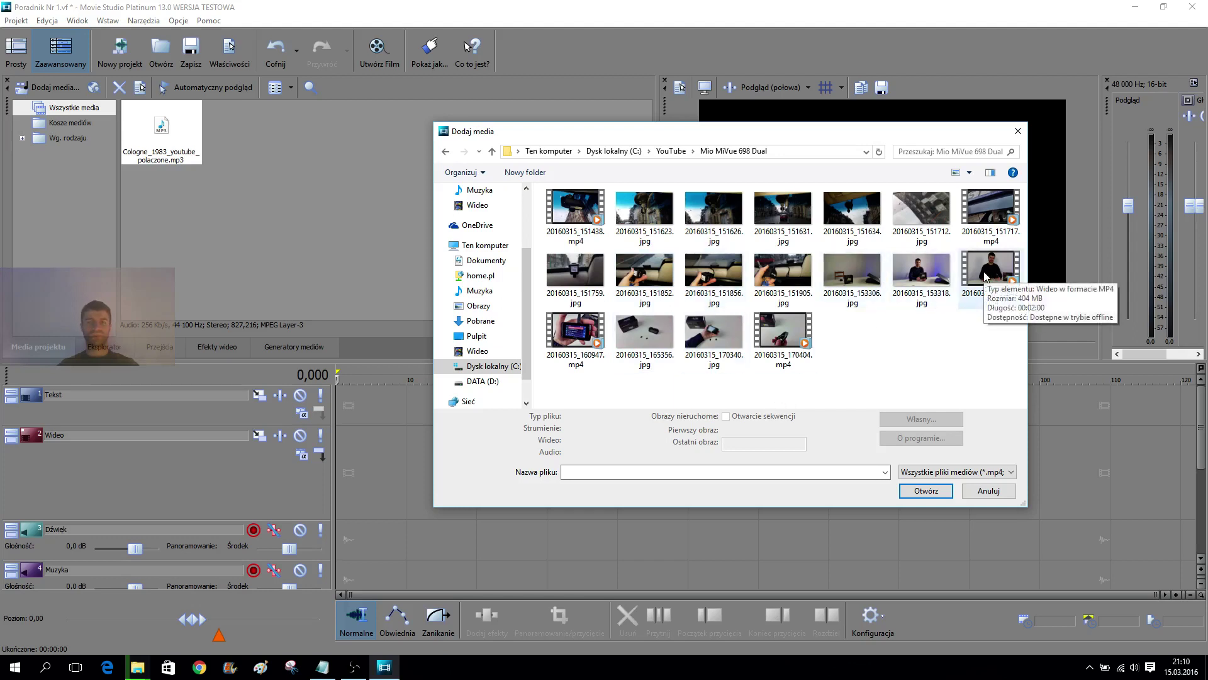
pyautogui.click(582, 226)
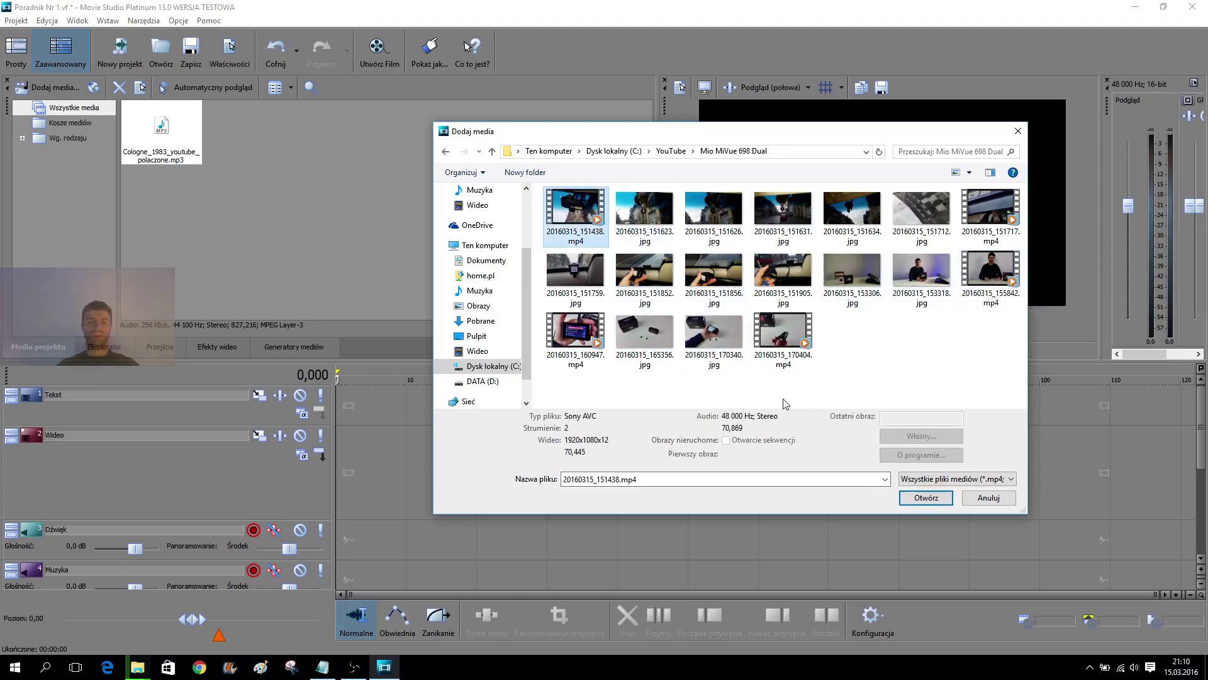
pyautogui.keyDown('ctrl'); pyautogui.click(986, 213); pyautogui.keyUp('ctrl')
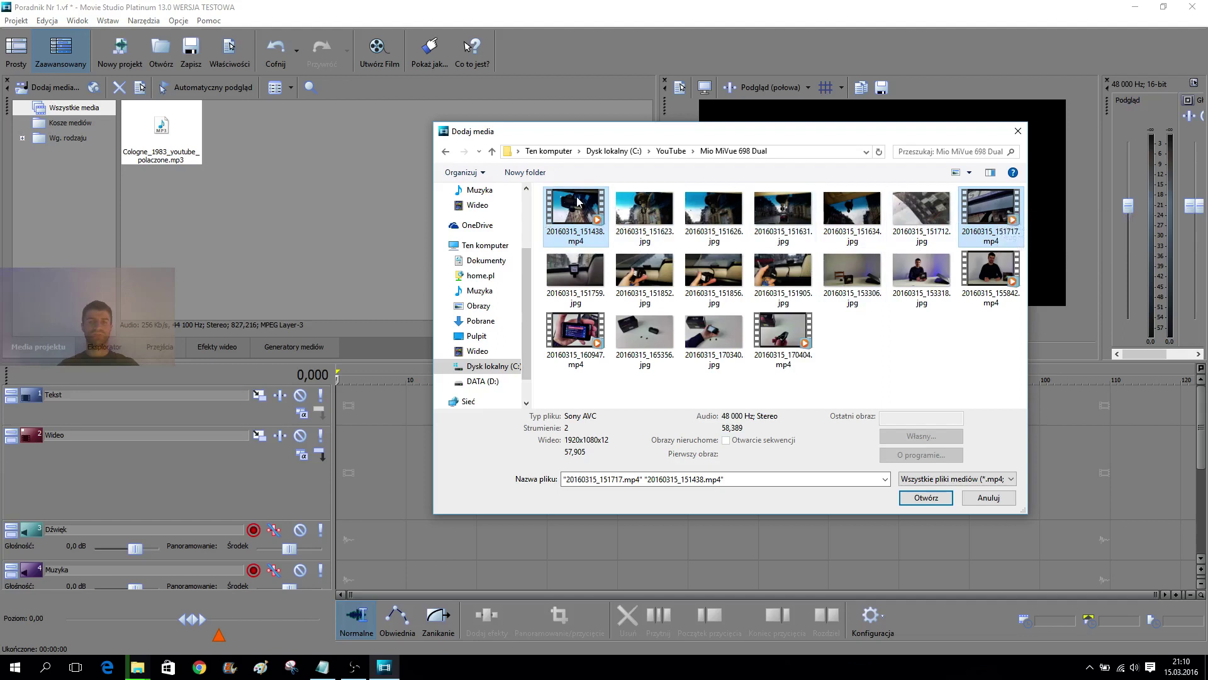
pyautogui.click(601, 220)
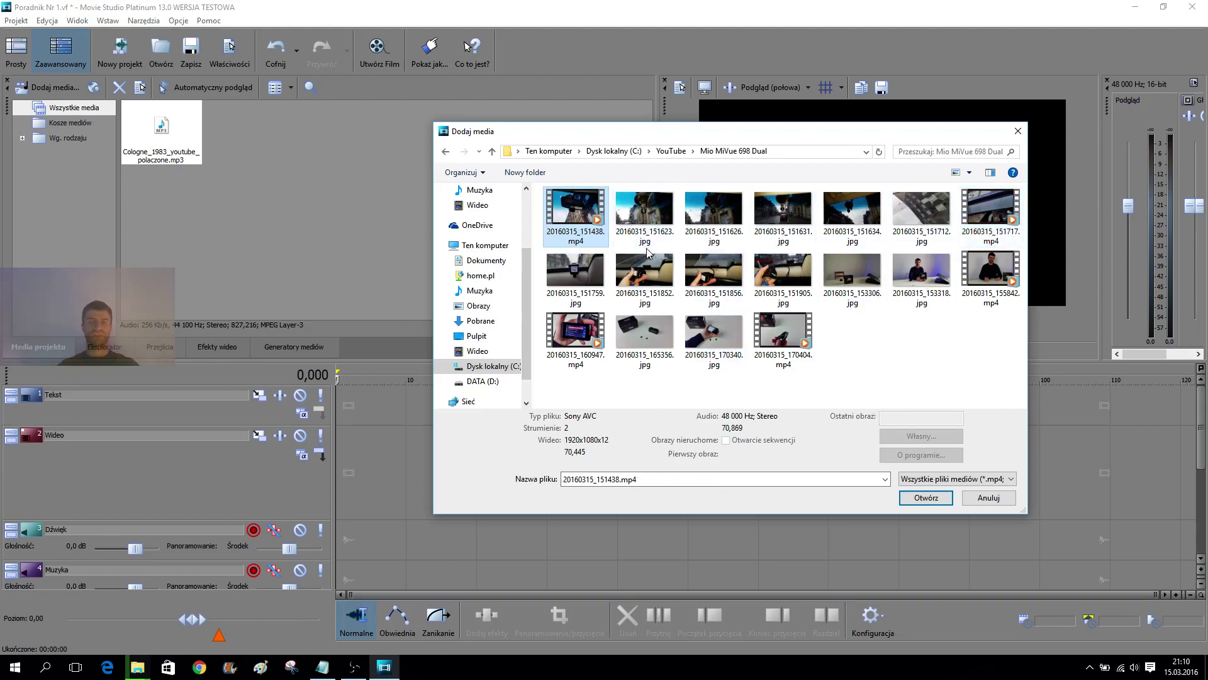
pyautogui.keyDown('ctrl'); pyautogui.click(995, 211); pyautogui.keyUp('ctrl')
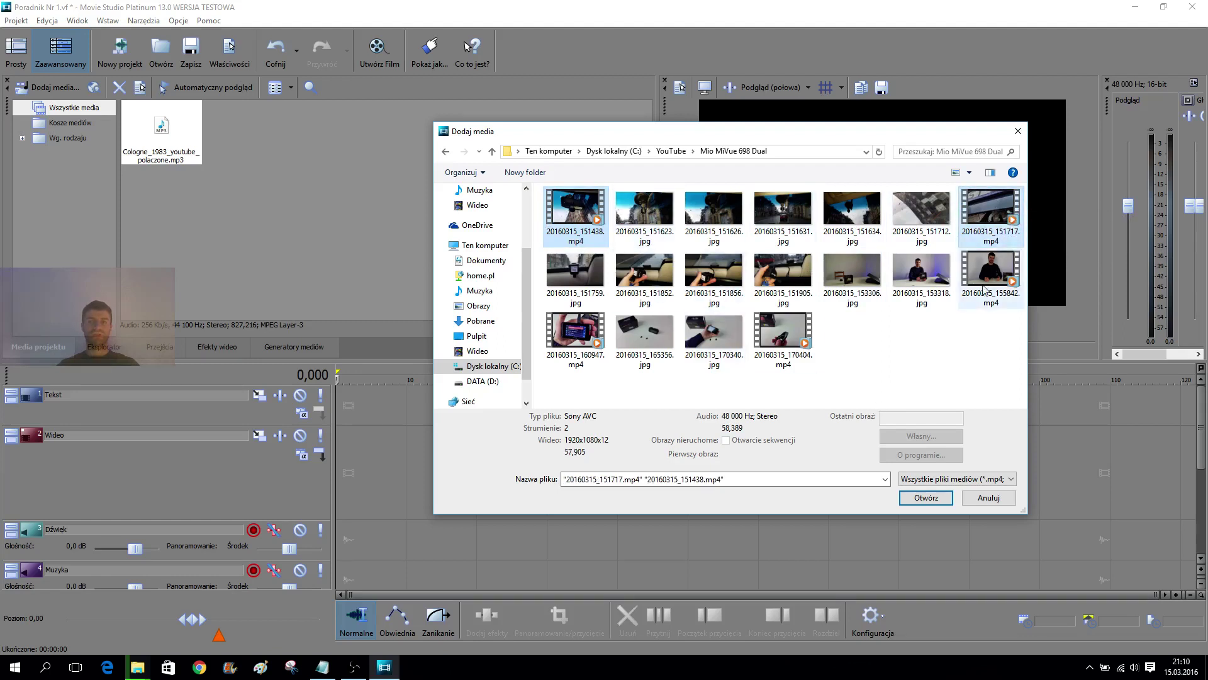
pyautogui.click(919, 498)
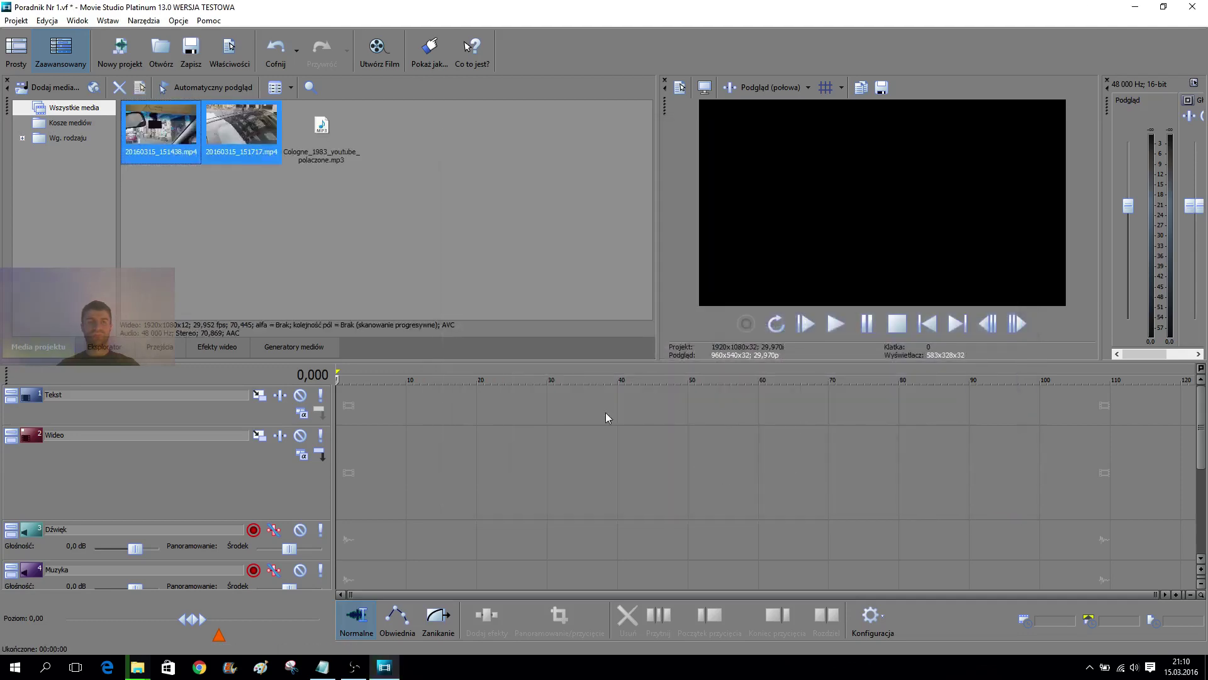
# - Select the imported clips individually to examine their media details, and enlarge the timeline by shrinking the media and preview area
pyautogui.rightClick(149, 120)
pyautogui.click(145, 125)
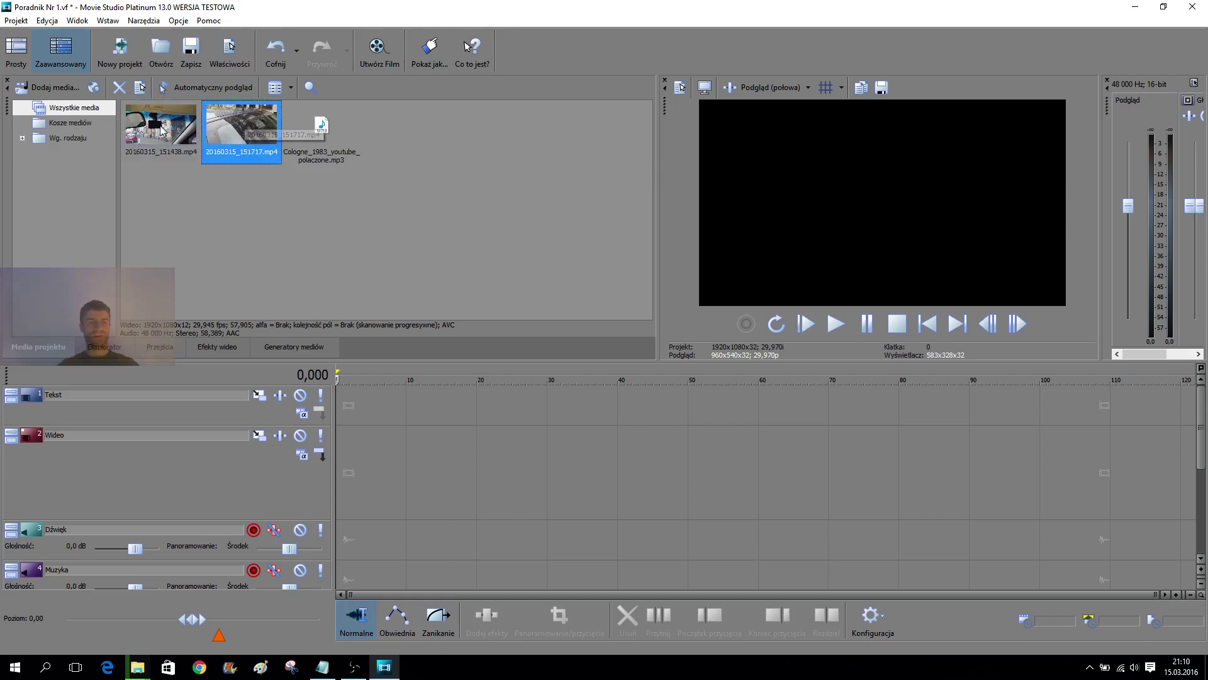
pyautogui.click(239, 132)
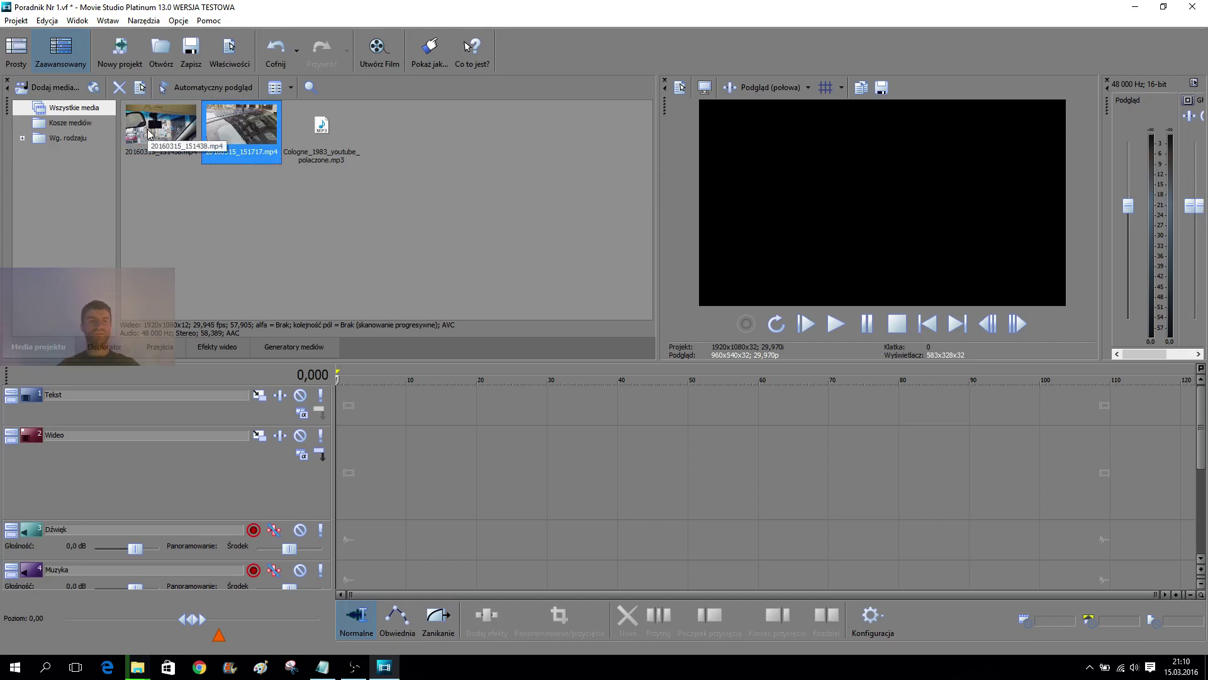
pyautogui.click(307, 134)
pyautogui.click(239, 128)
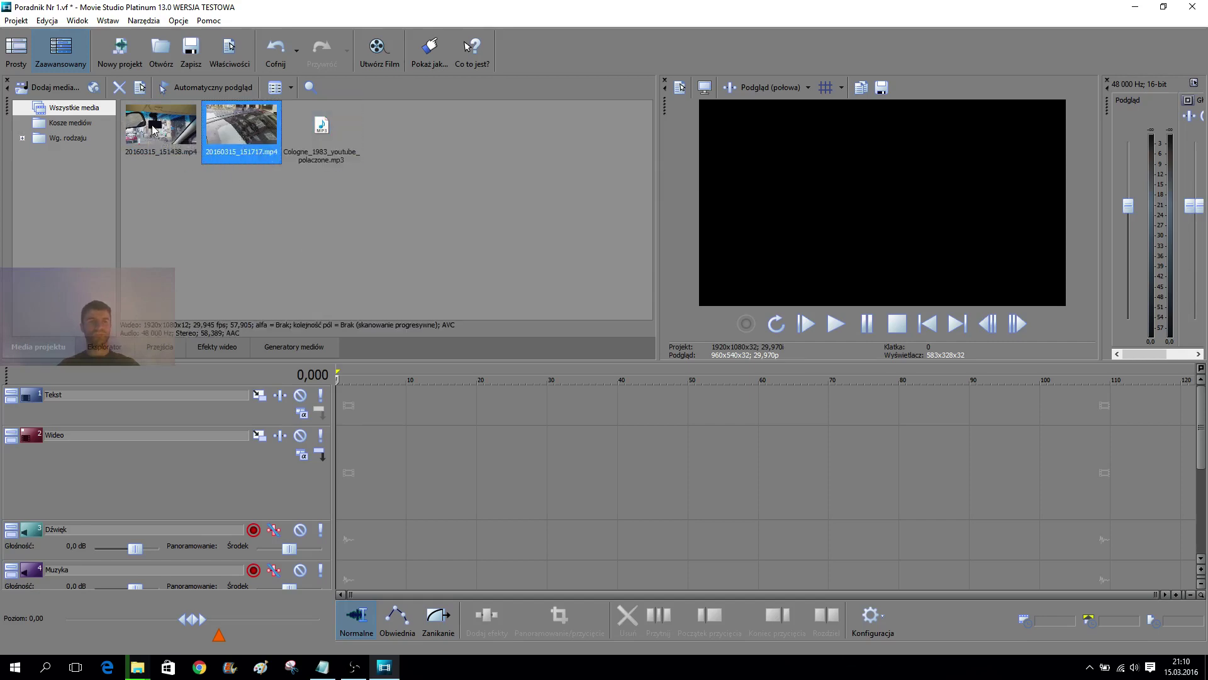
pyautogui.click(186, 142)
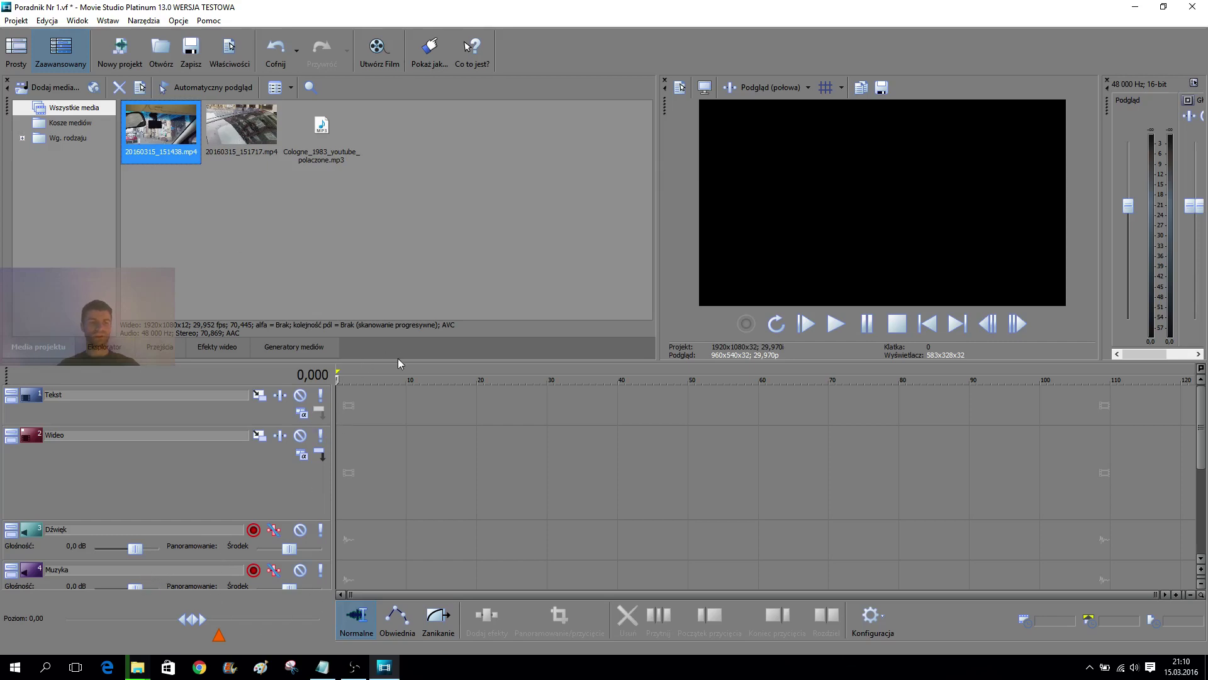
pyautogui.moveTo(398, 362); pyautogui.dragTo(405, 287)
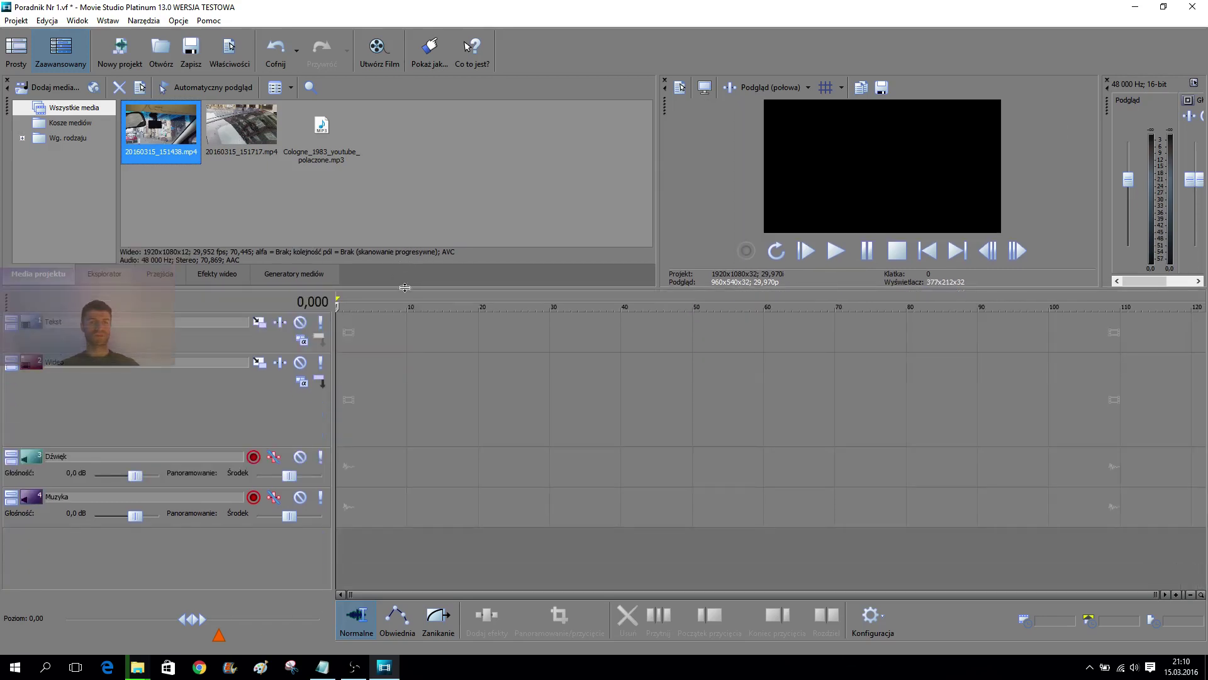
pyautogui.click(195, 186)
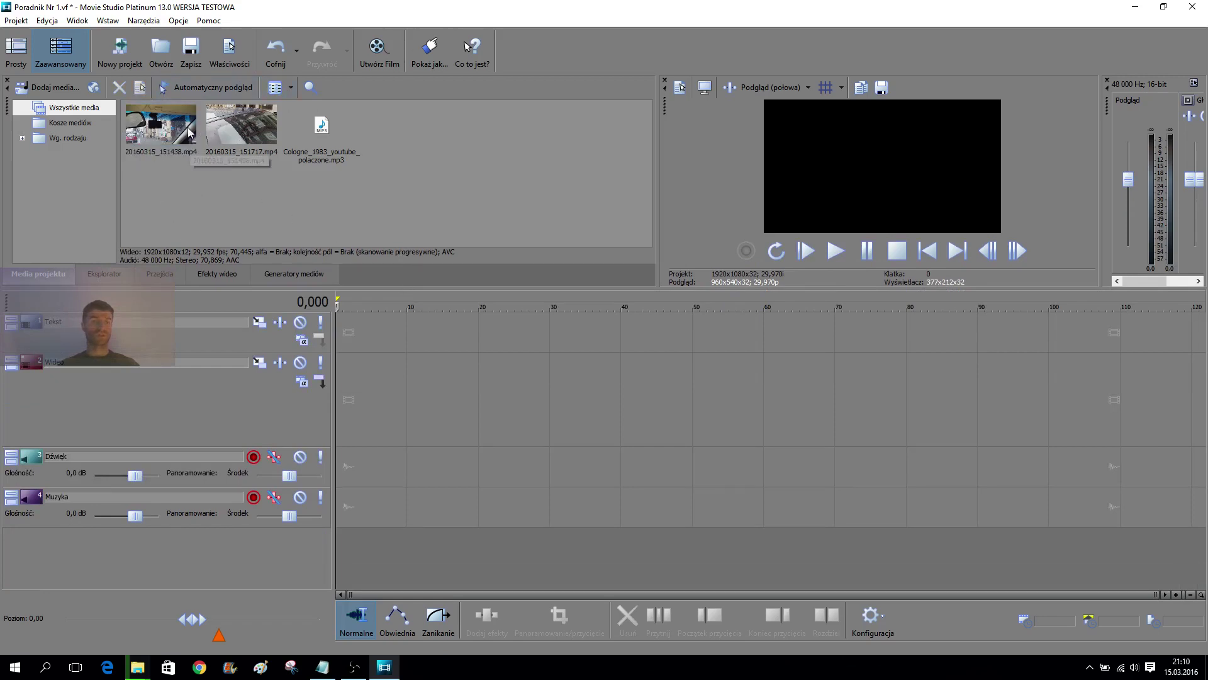
# - Try the list and detailed views of the project media, and return to the thumbnail view
pyautogui.click(275, 87)
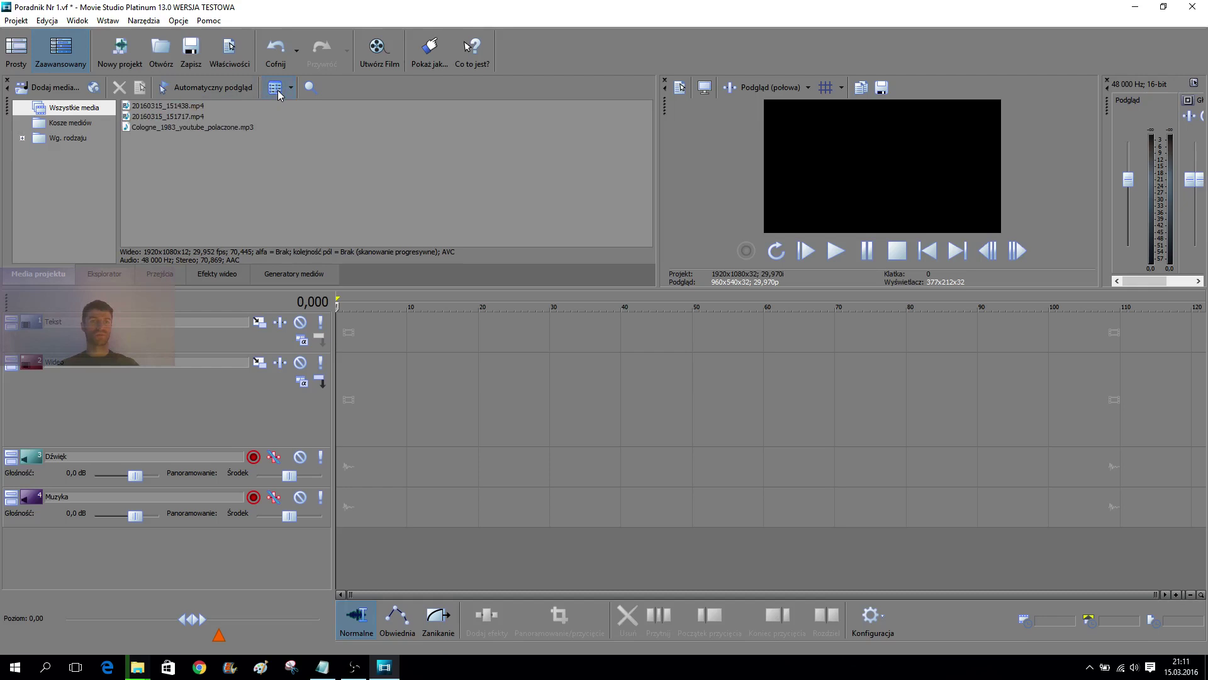
pyautogui.click(277, 90)
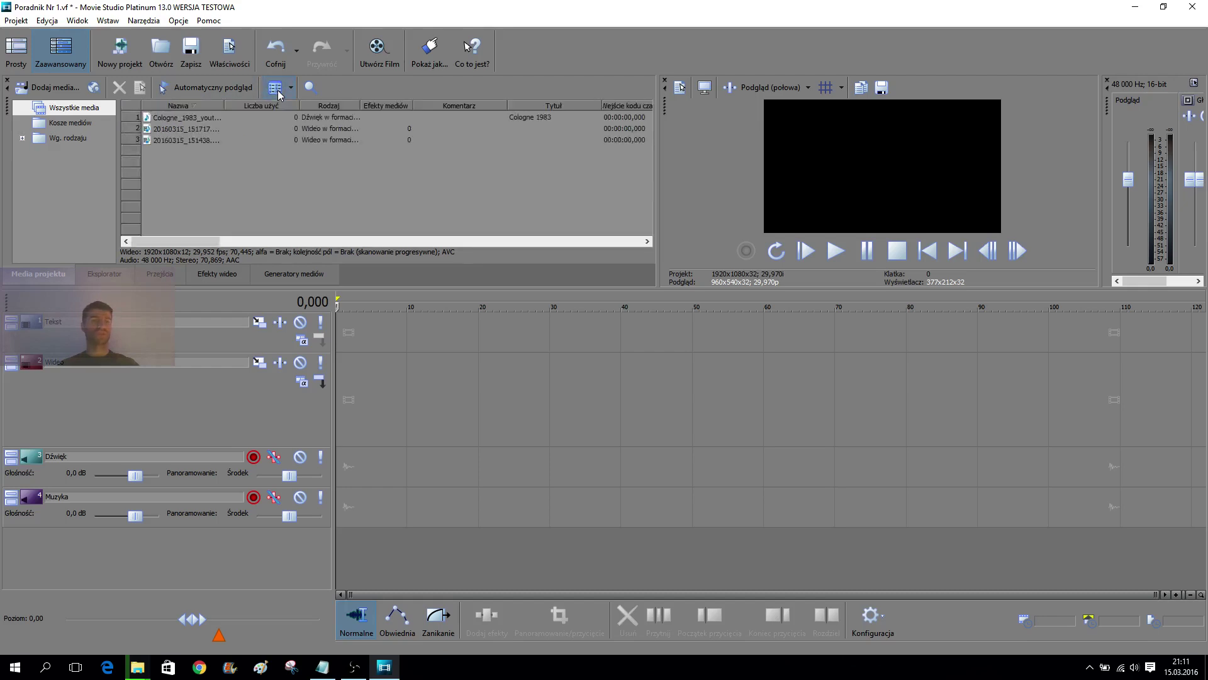
pyautogui.moveTo(174, 244); pyautogui.dragTo(120, 239)
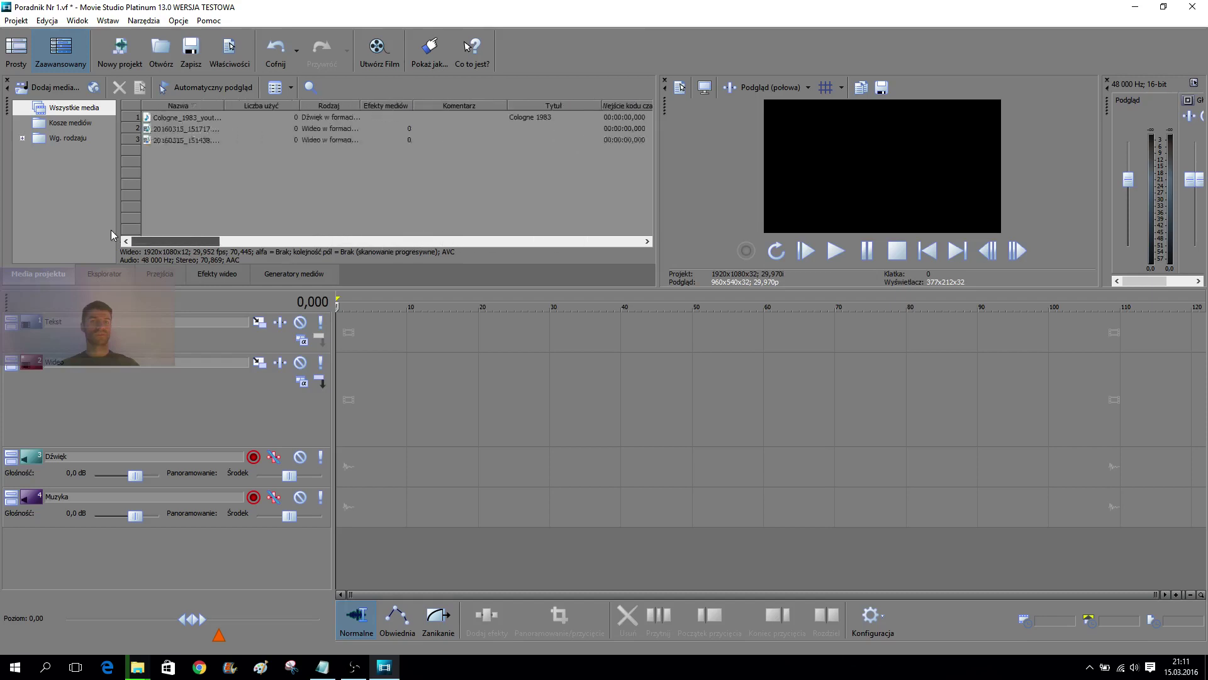
pyautogui.click(267, 89)
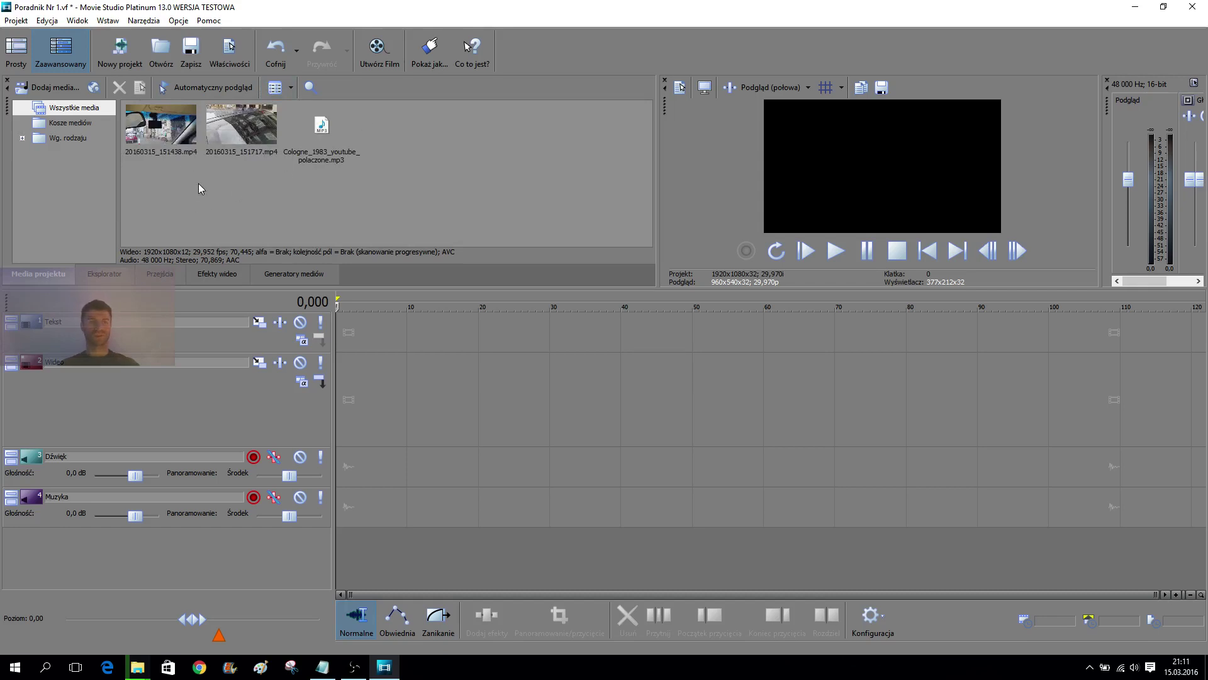
# - Place the clip 20160315_151438.mp4 at the start of the Wideo track
pyautogui.click(174, 123)
pyautogui.moveTo(262, 193); pyautogui.dragTo(189, 178)
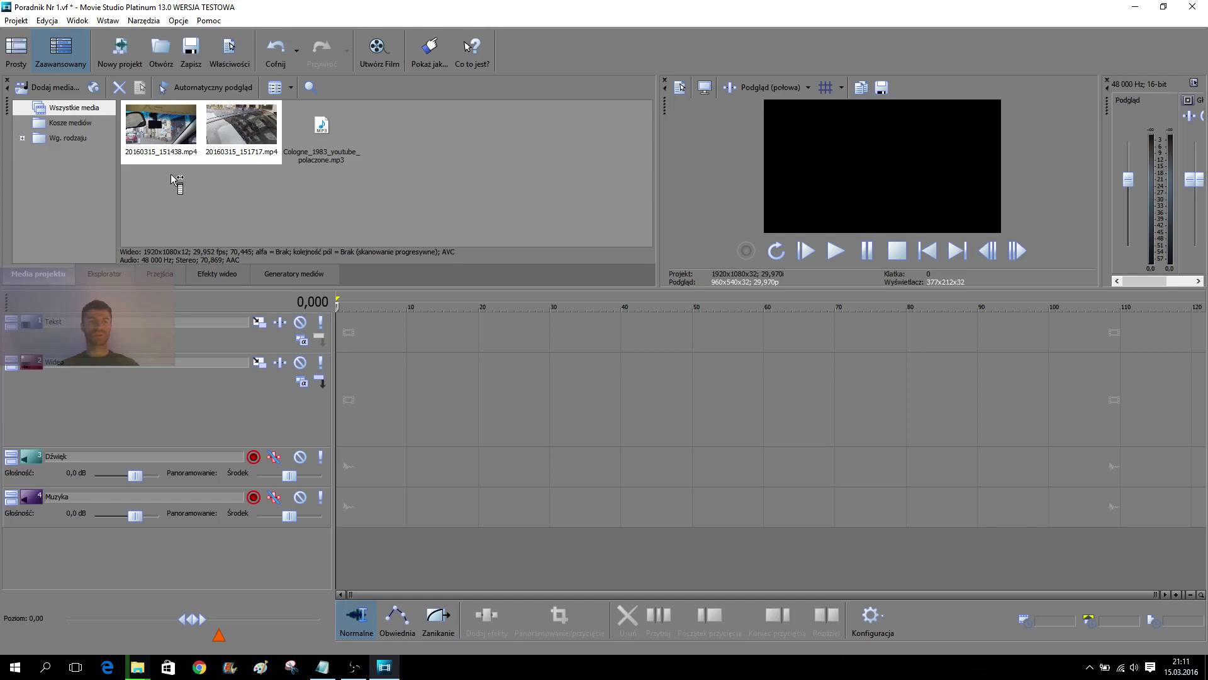
pyautogui.moveTo(172, 175); pyautogui.dragTo(244, 205)
pyautogui.moveTo(164, 133); pyautogui.dragTo(341, 377)
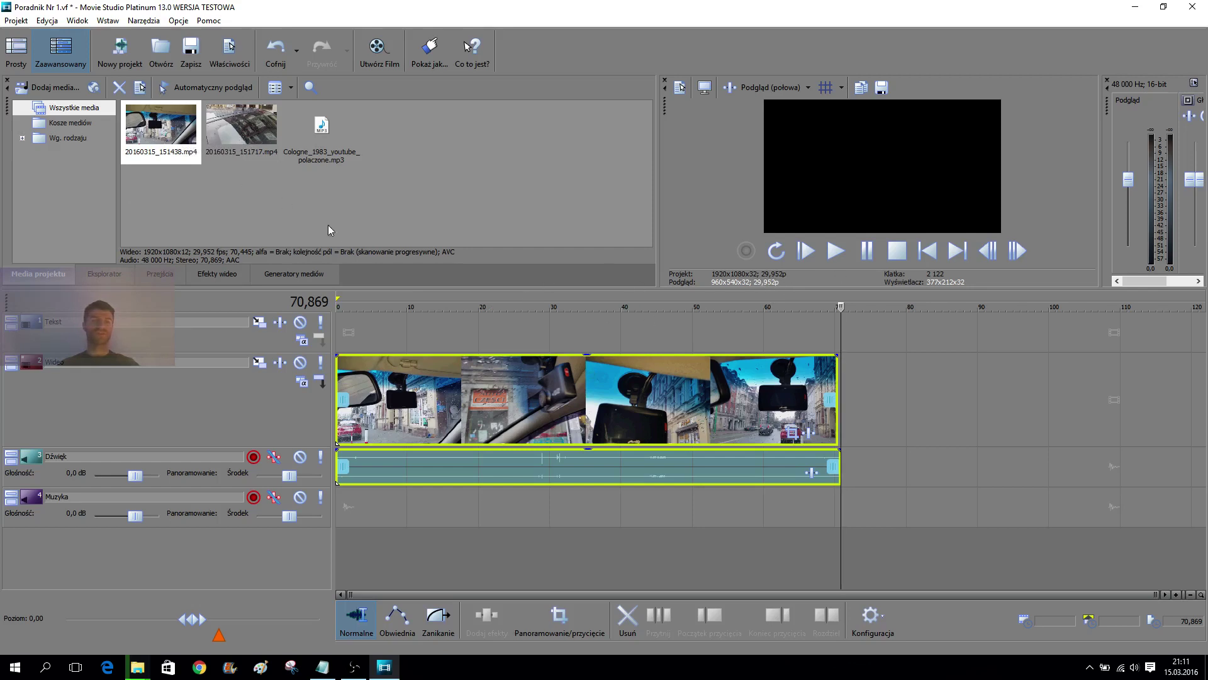
# - Place the clip 20160315_151717.mp4 at the timeline start on new video and audio tracks below the Muzyka track
pyautogui.click(438, 209)
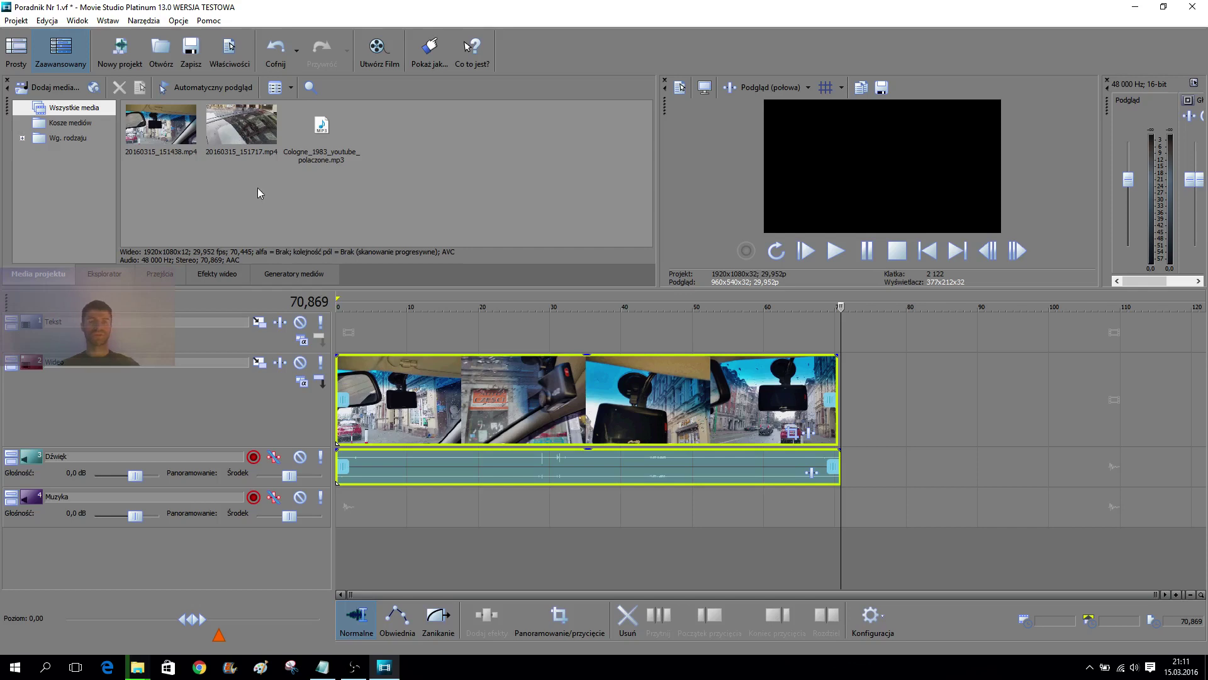
pyautogui.click(252, 130)
pyautogui.moveTo(251, 137); pyautogui.dragTo(844, 396)
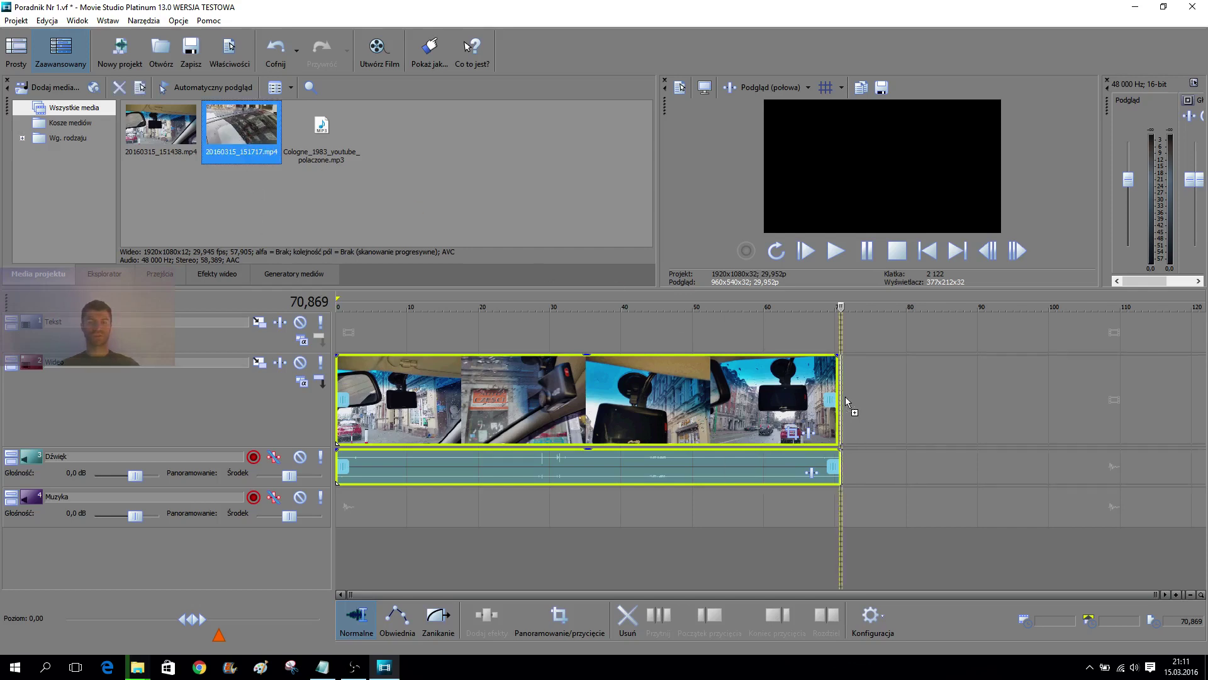
pyautogui.moveTo(846, 403); pyautogui.dragTo(336, 537)
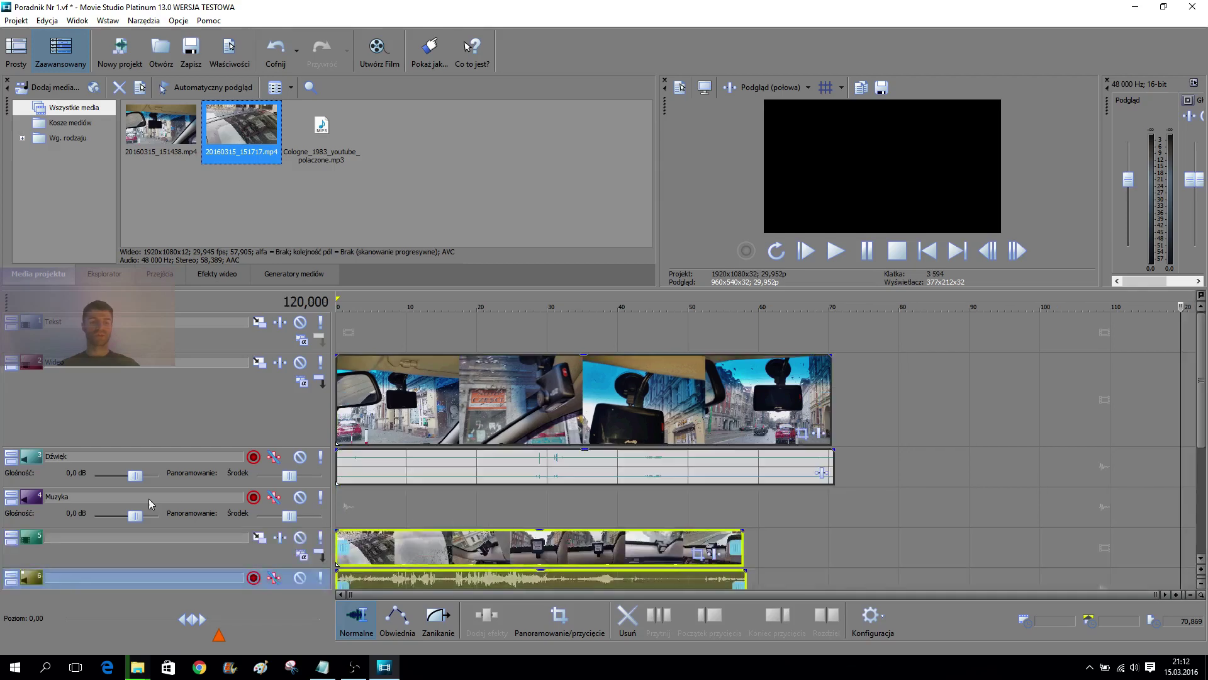
# - Delete the empty Muzyka and Tekst tracks from the timeline
pyautogui.click(48, 513)
pyautogui.rightClick(48, 512)
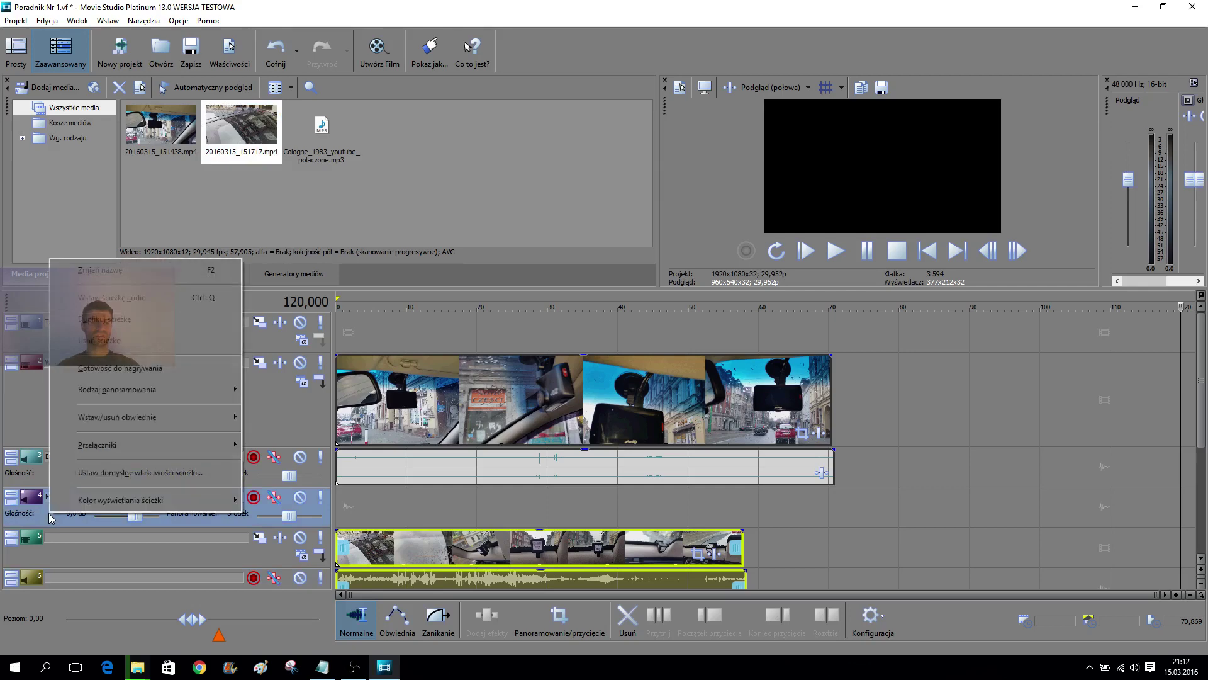
pyautogui.click(167, 345)
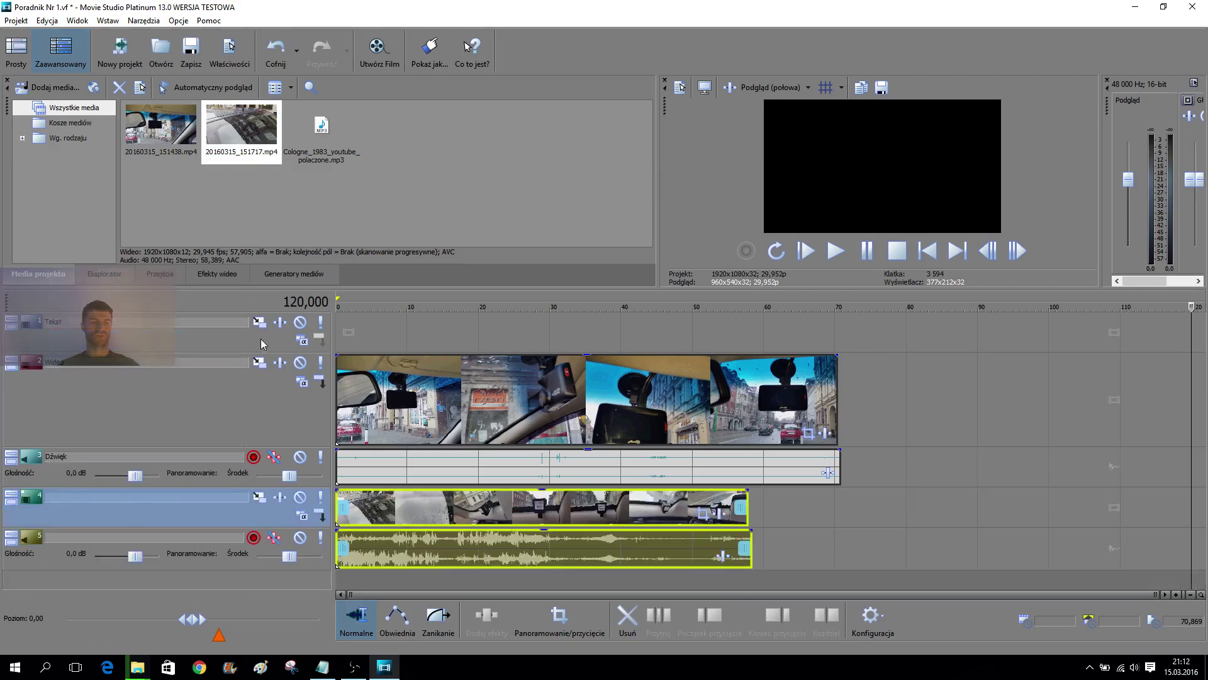
pyautogui.click(80, 343)
pyautogui.rightClick(79, 340)
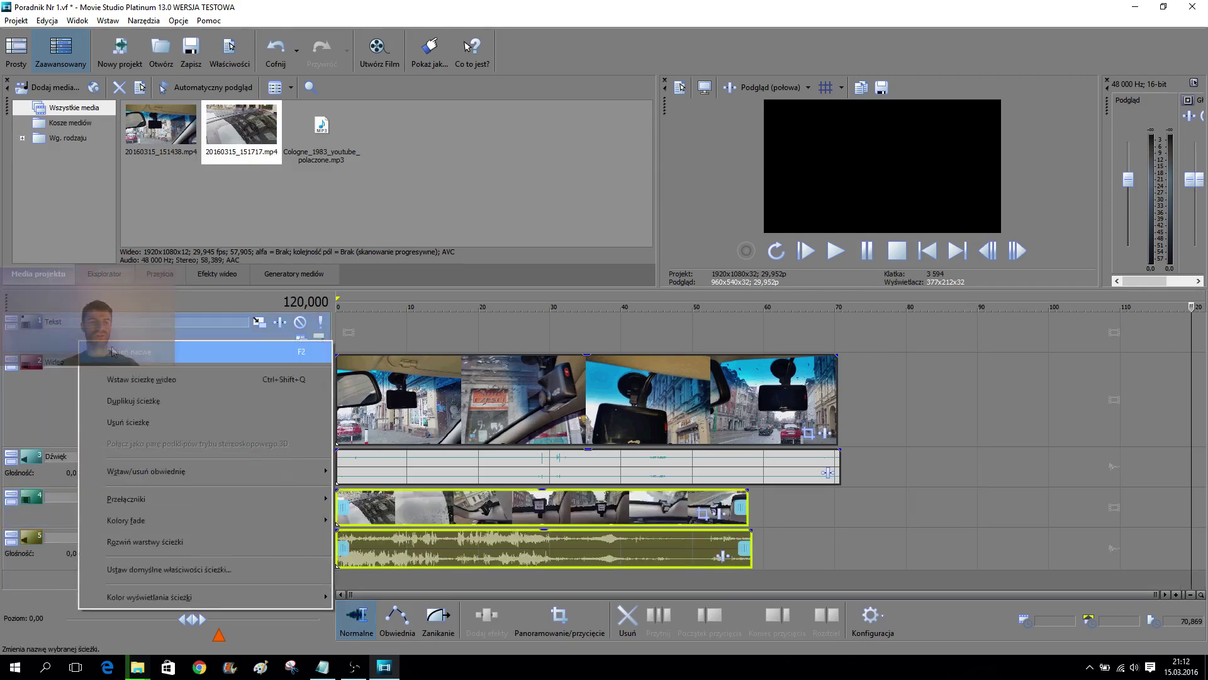
pyautogui.click(139, 423)
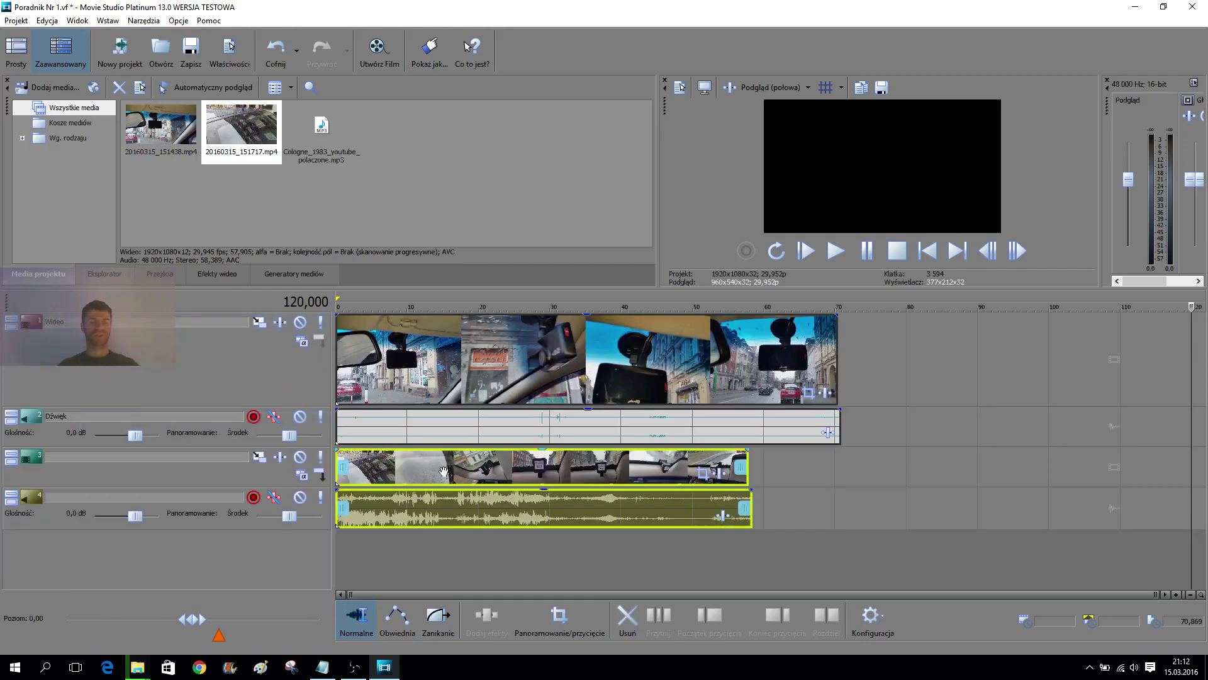
# - Select the clip on the Wideo track and bring the playhead to the start of the timeline
pyautogui.click(380, 351)
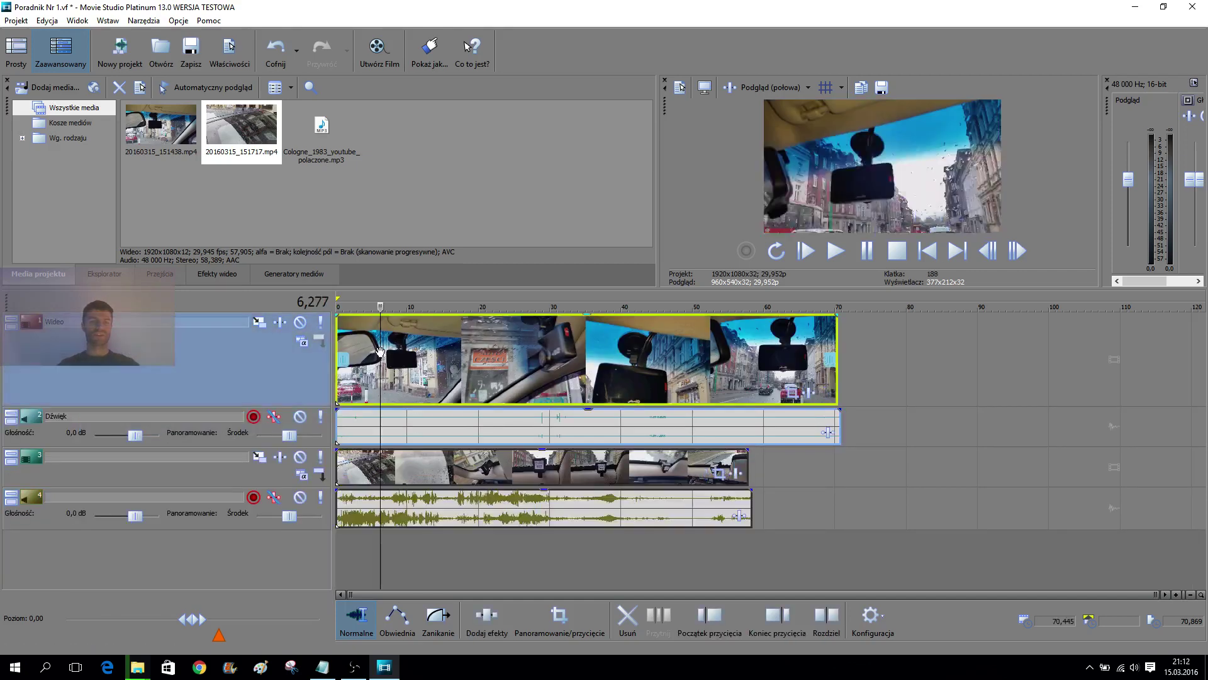
pyautogui.click(378, 307)
pyautogui.moveTo(379, 307); pyautogui.dragTo(338, 307)
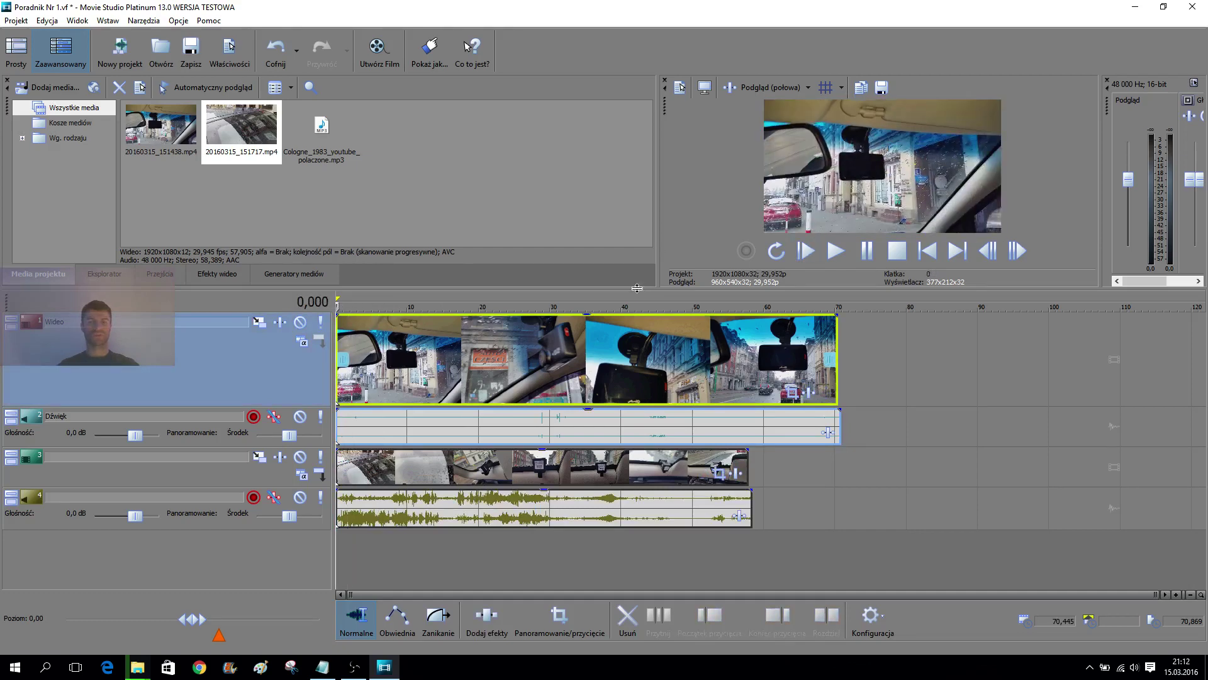
# - Enlarge the preview area above the timeline and minimise the height of all four tracks
pyautogui.moveTo(639, 287); pyautogui.dragTo(634, 314)
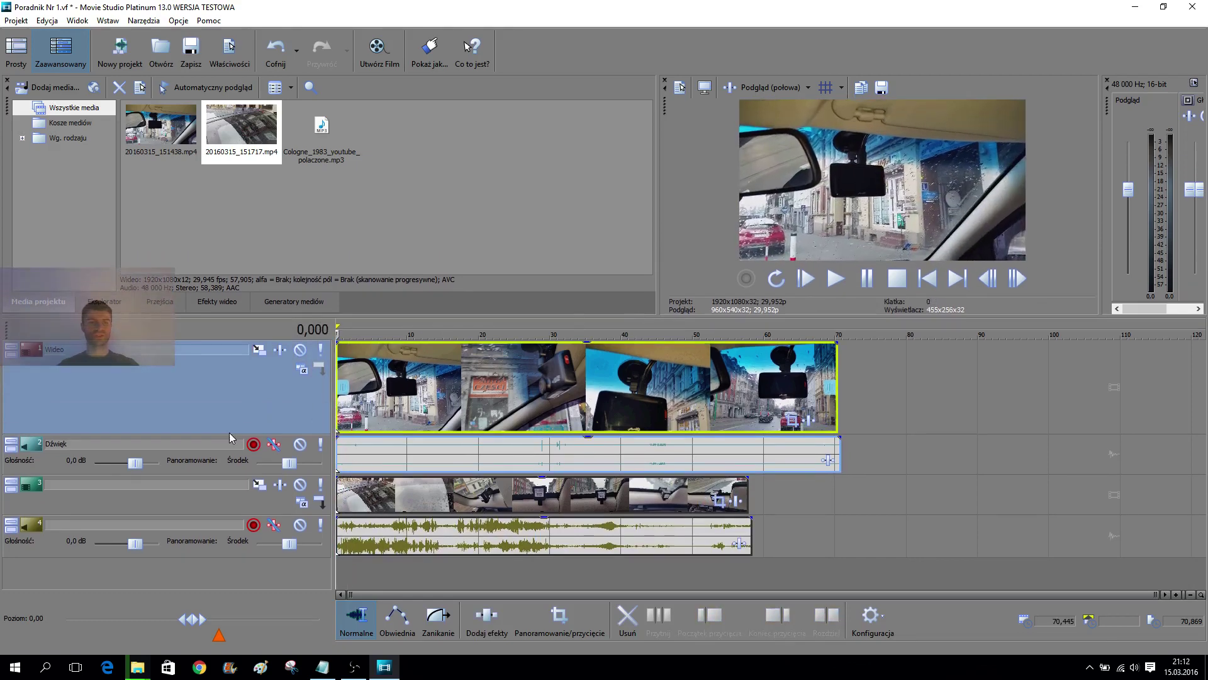
pyautogui.moveTo(225, 434); pyautogui.dragTo(225, 359)
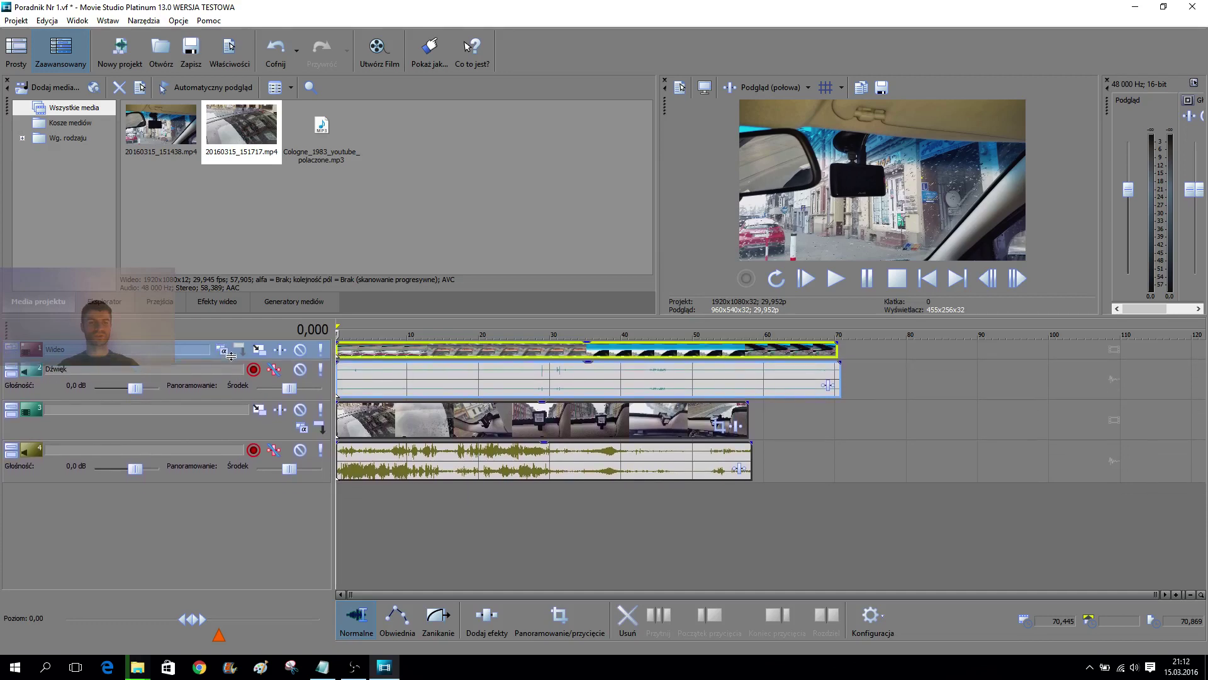
pyautogui.click(11, 350)
pyautogui.click(11, 350)
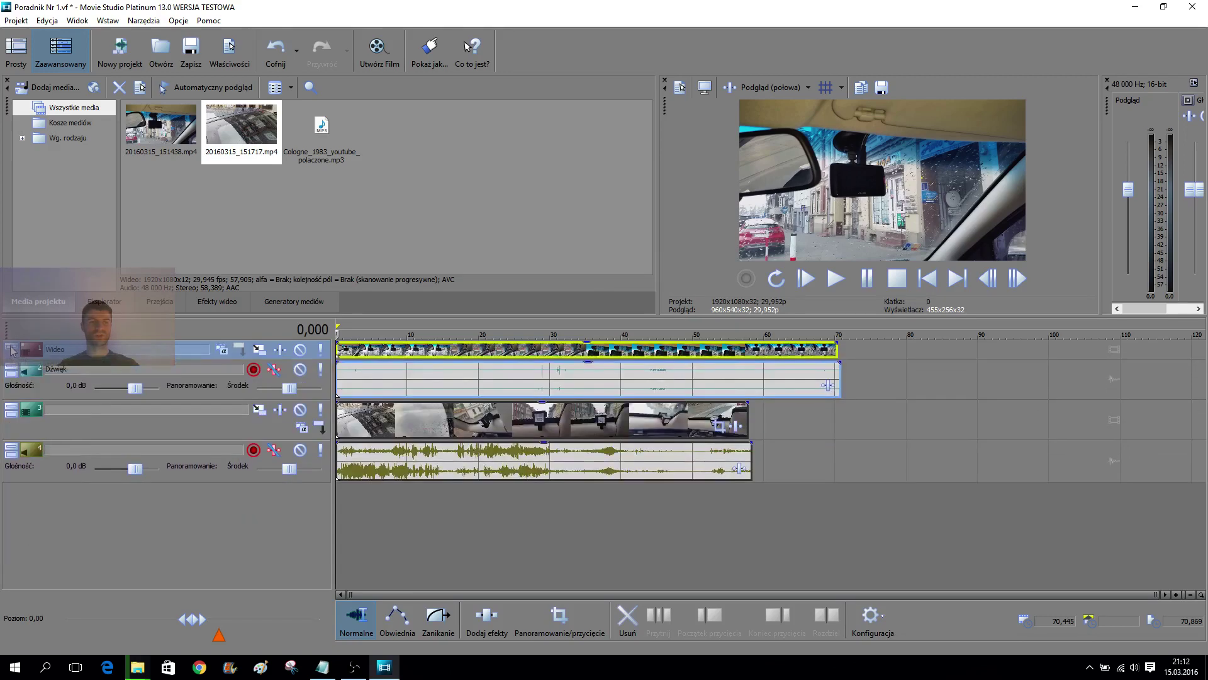
pyautogui.click(11, 408)
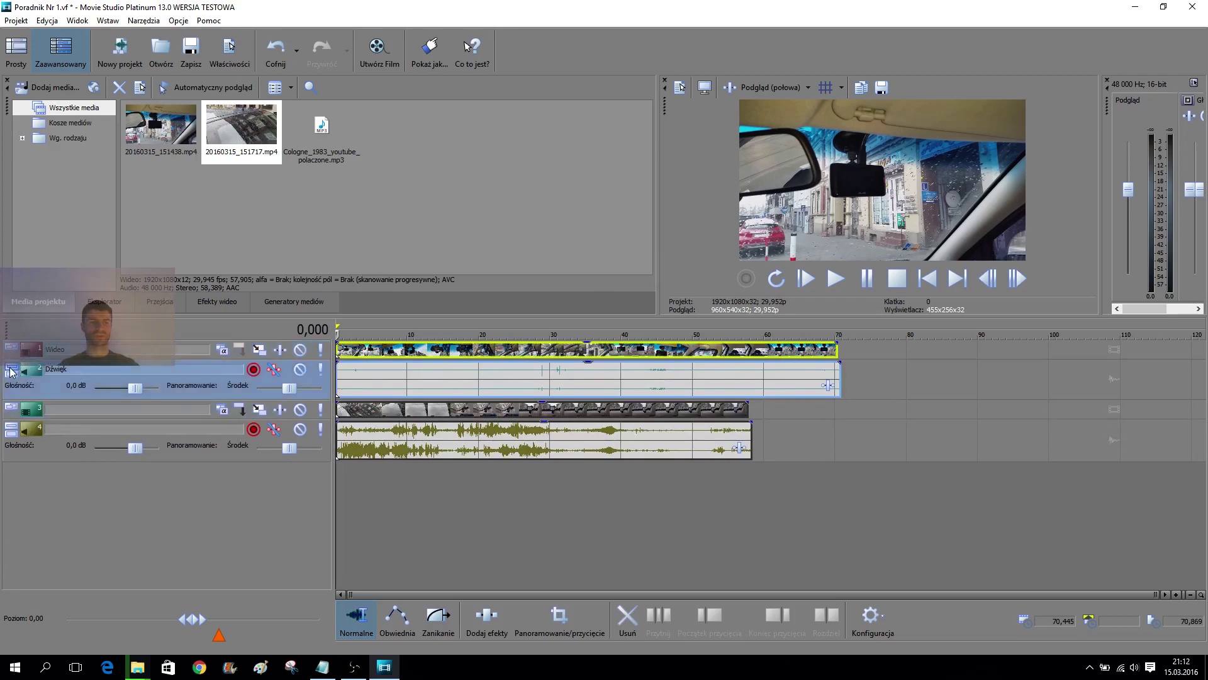
pyautogui.click(12, 369)
pyautogui.click(11, 407)
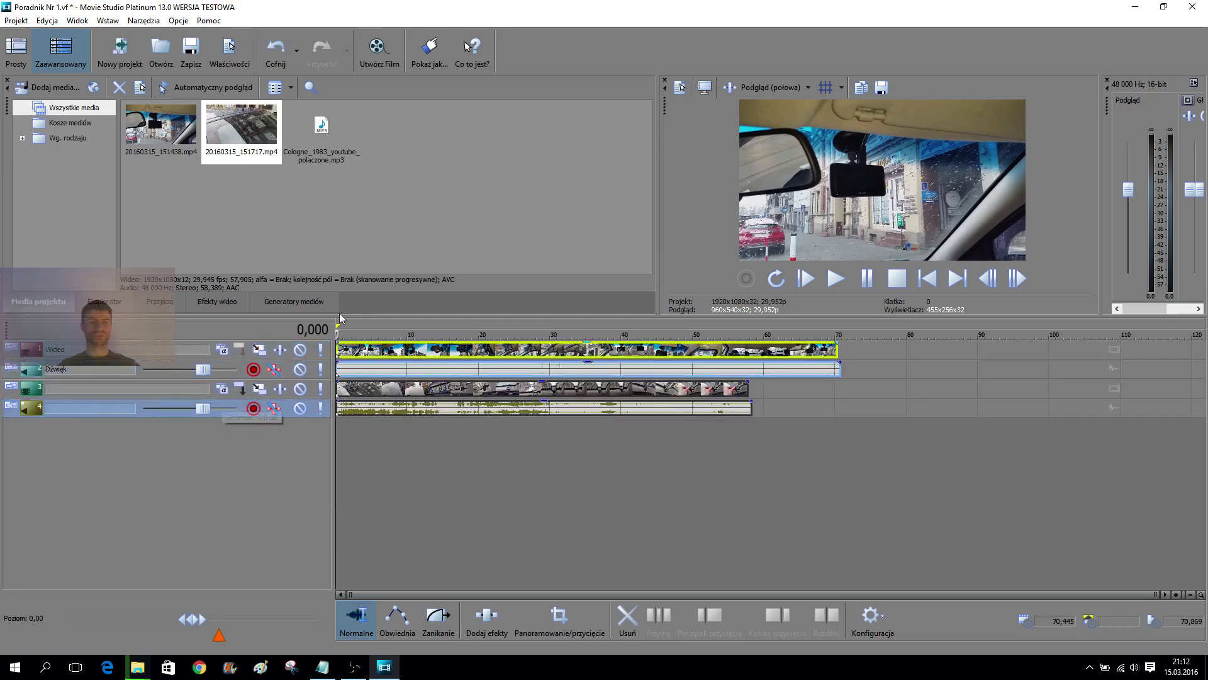
pyautogui.moveTo(386, 316); pyautogui.dragTo(374, 353)
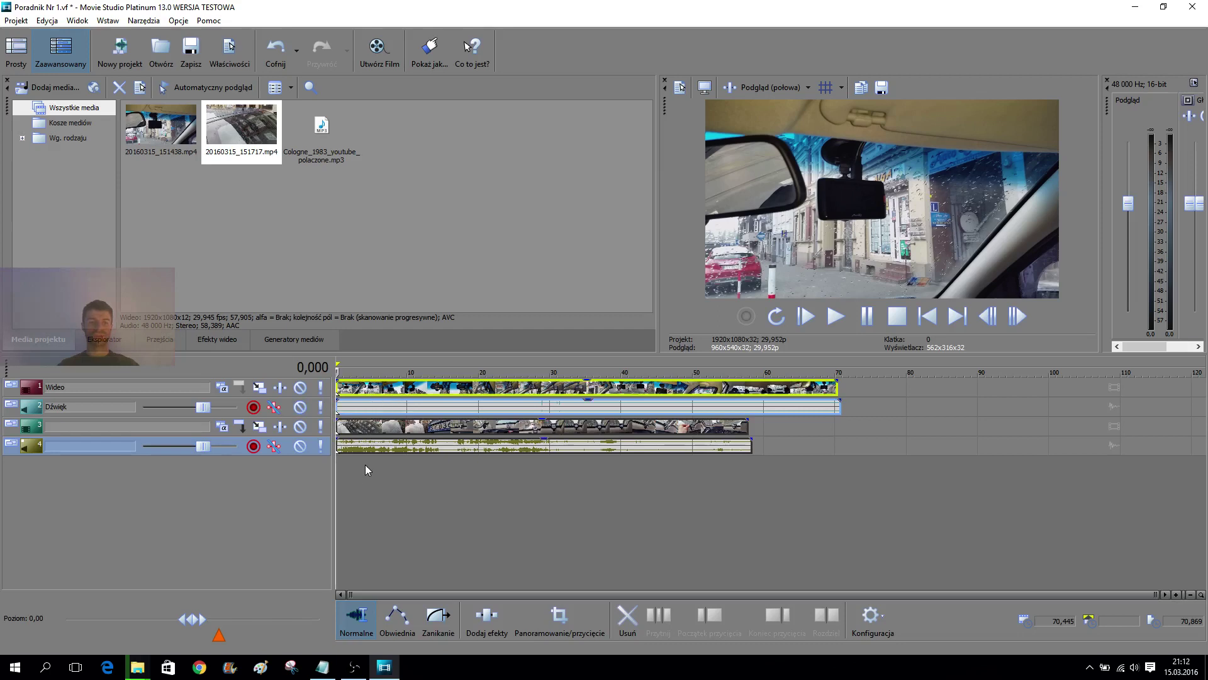
# - Select the audio clip on track 4 and lower that track's volume to -1.1 dB
pyautogui.click(371, 447)
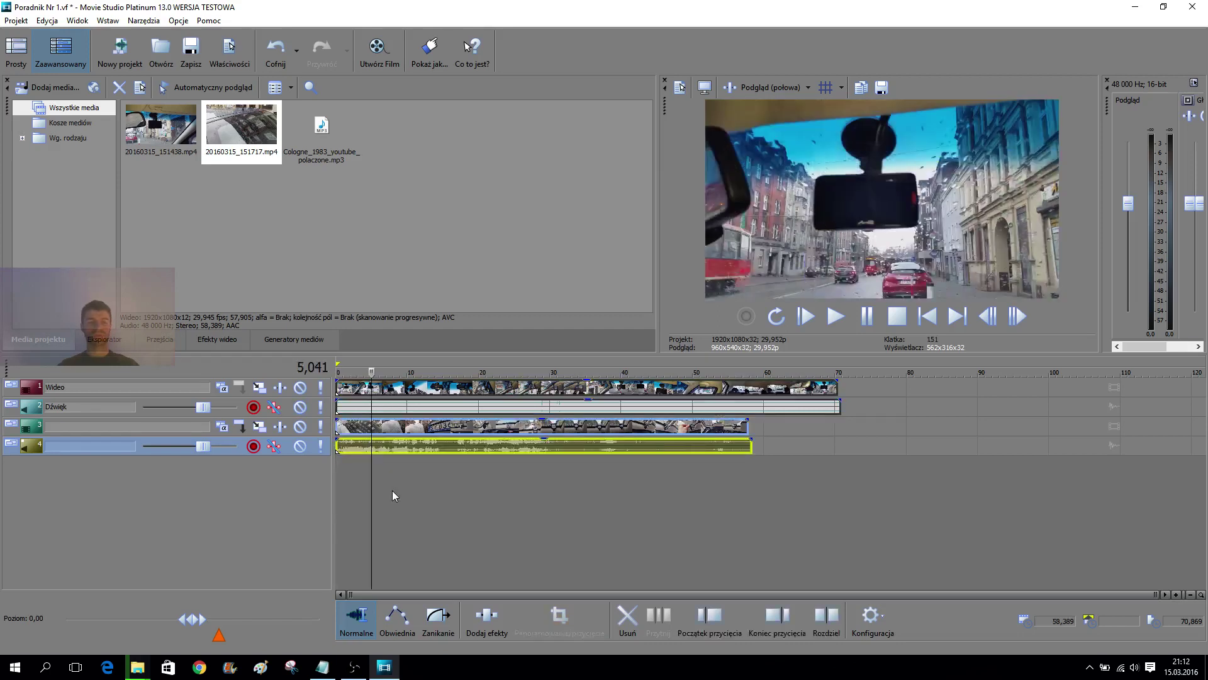
pyautogui.moveTo(196, 445)
pyautogui.moveTo(196, 445); pyautogui.dragTo(197, 448)
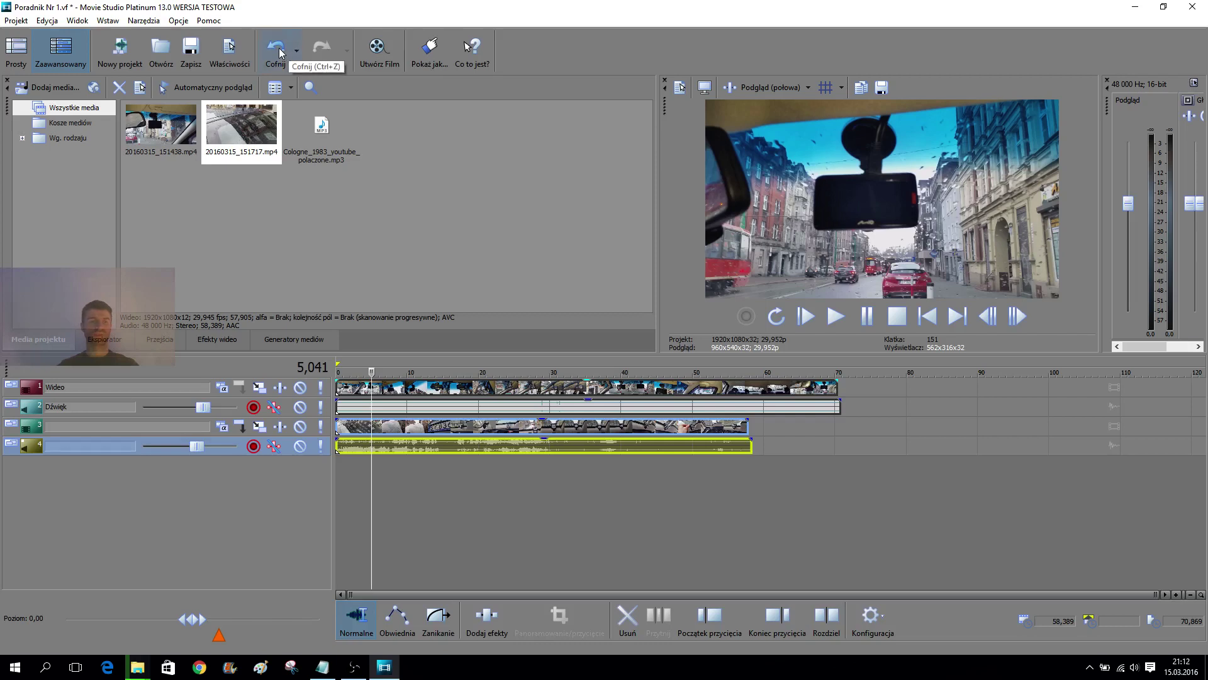
# - Undo the volume change on track 4 and view the undo history without reverting further actions
pyautogui.moveTo(197, 447)
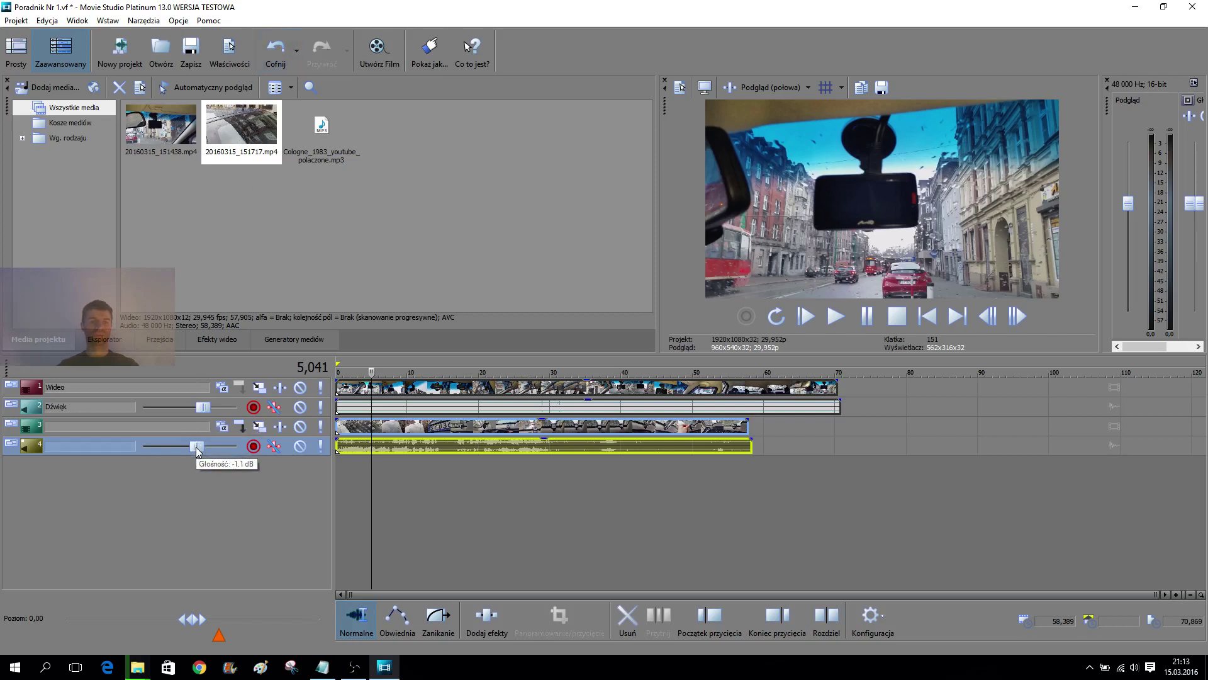
pyautogui.hotkey('ctrl', 'z')
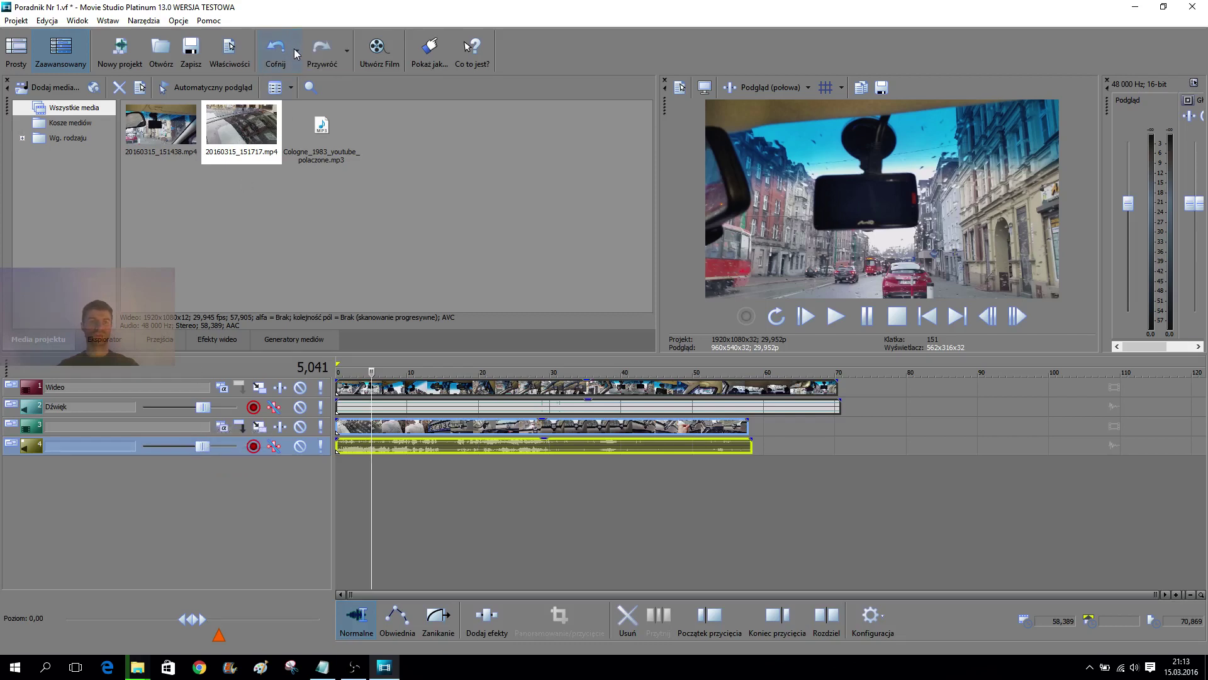
pyautogui.click(296, 50)
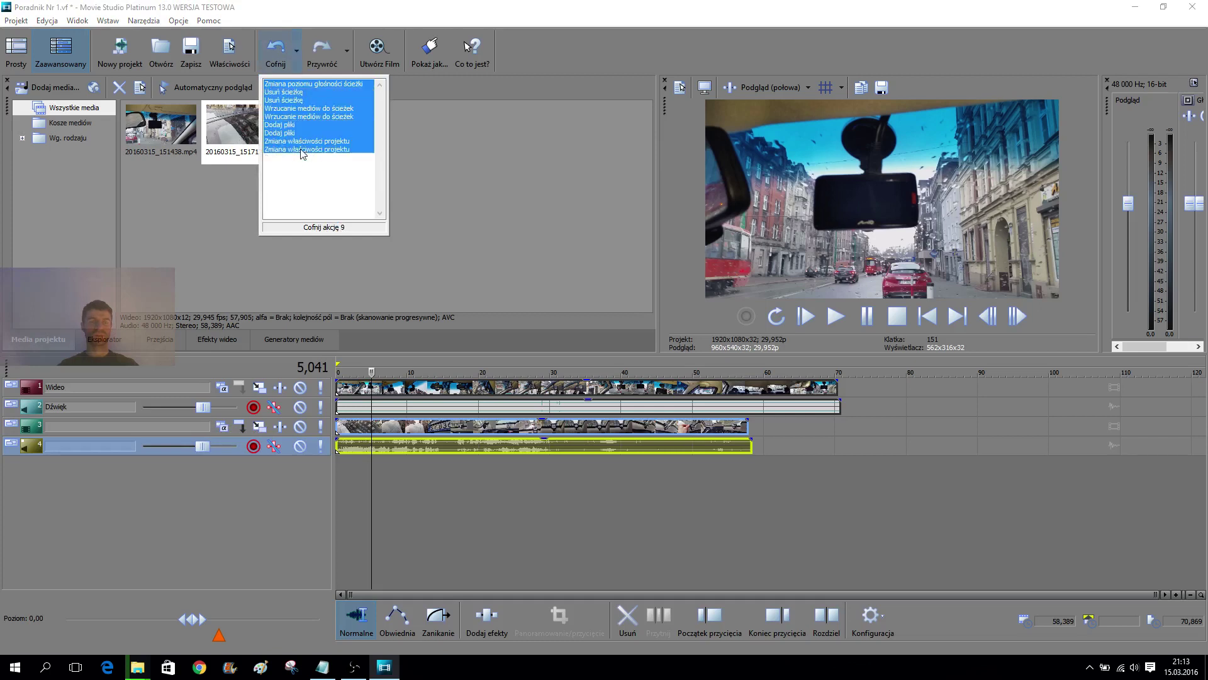
pyautogui.click(424, 78)
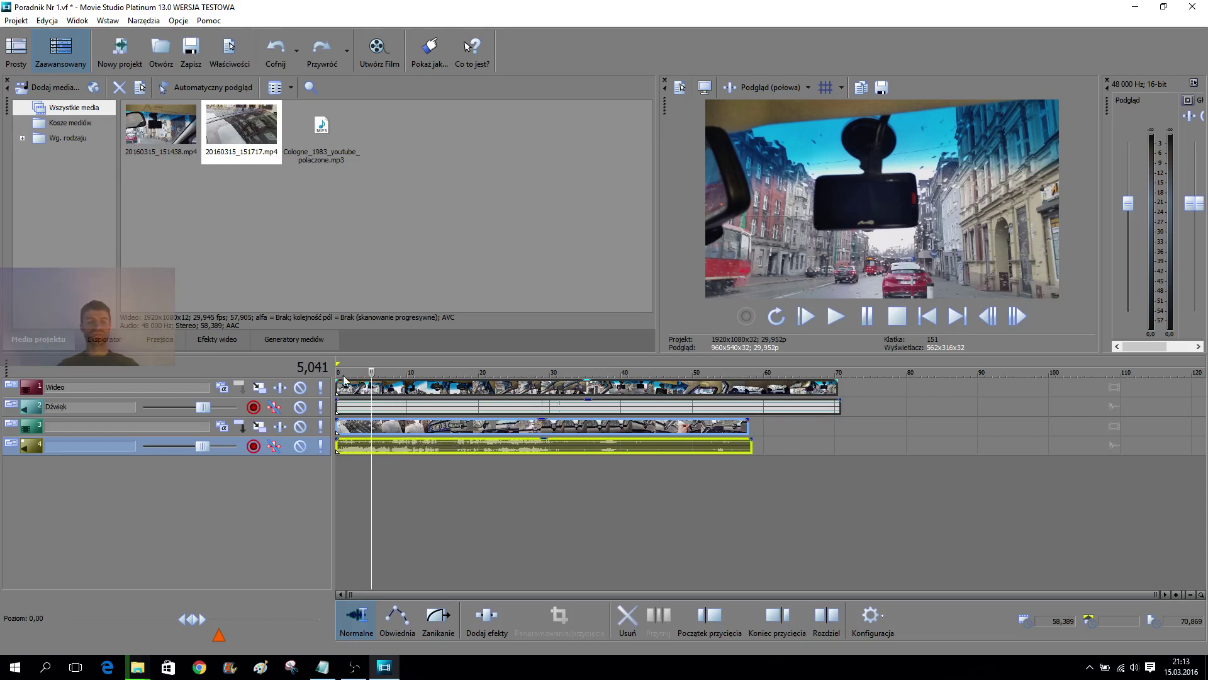
# - Preview the Wideo clip at about 20 seconds, and return the playhead to the start of the timeline
pyautogui.moveTo(332, 359); pyautogui.dragTo(330, 360)
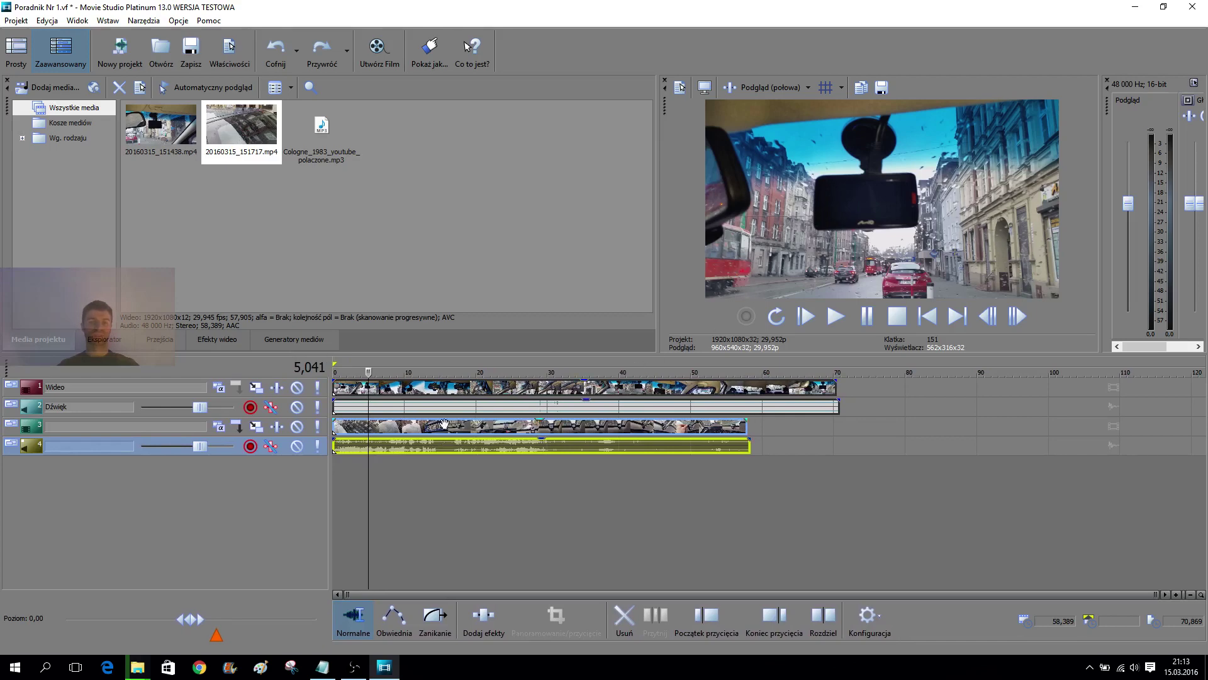
pyautogui.click(476, 388)
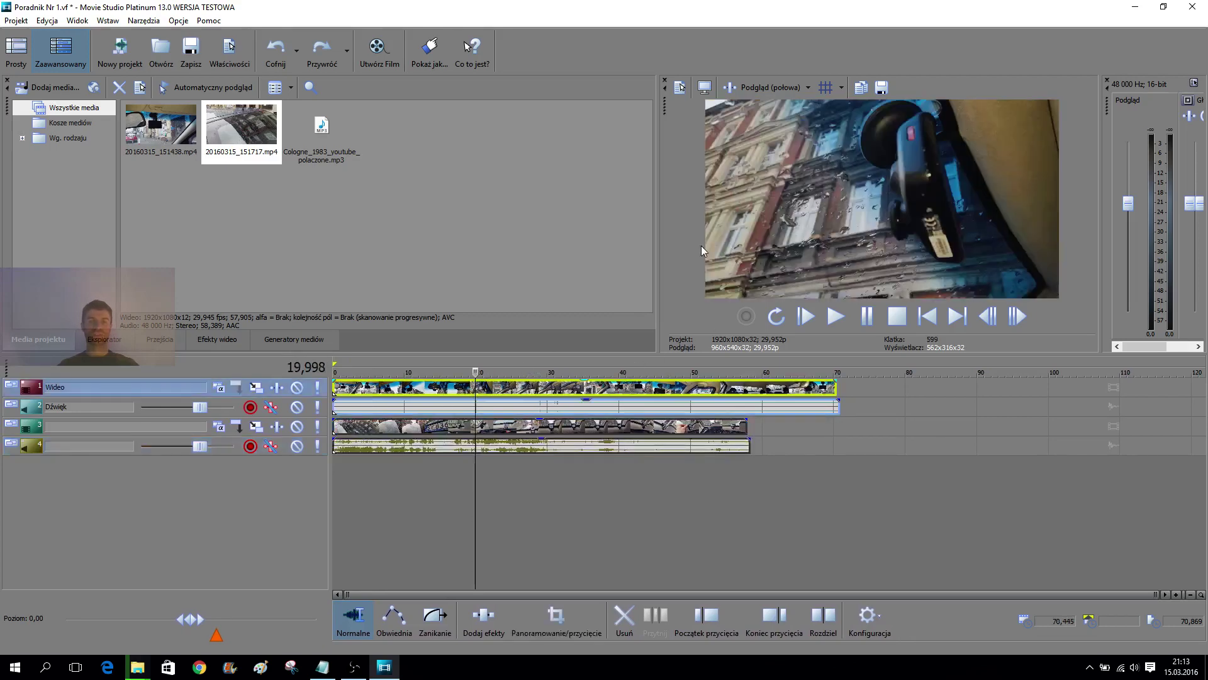
pyautogui.moveTo(468, 370); pyautogui.dragTo(334, 368)
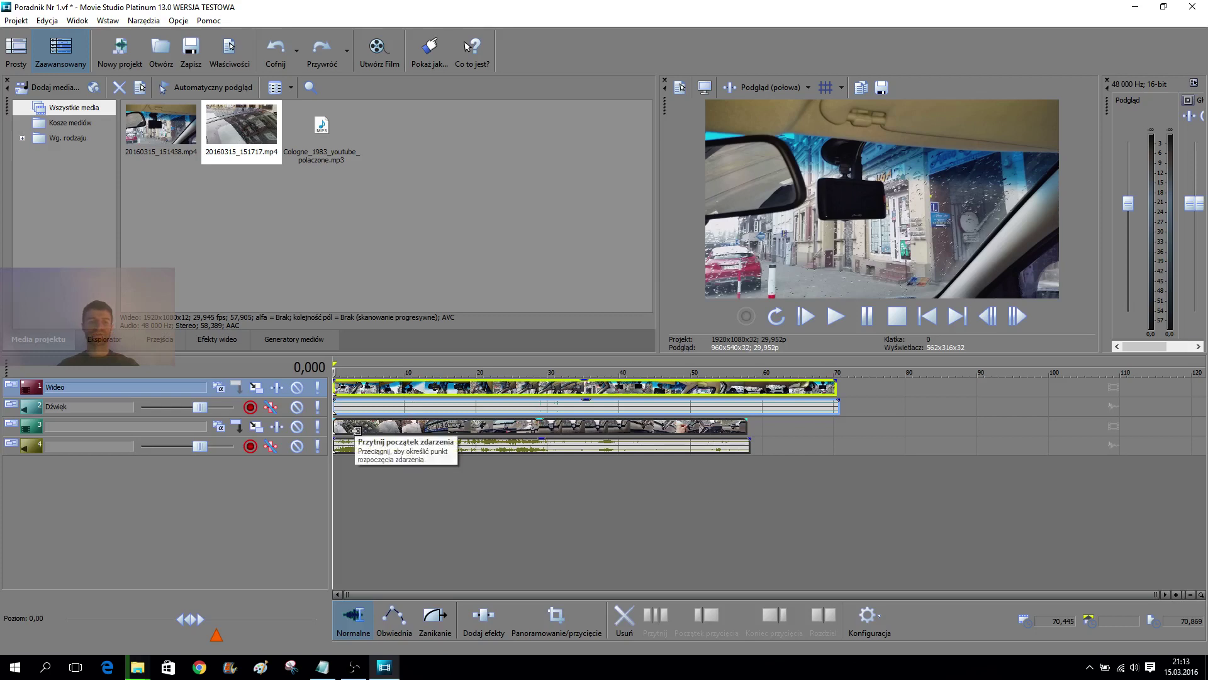
# - Insert a new video track above the Wideo track
pyautogui.click(381, 429)
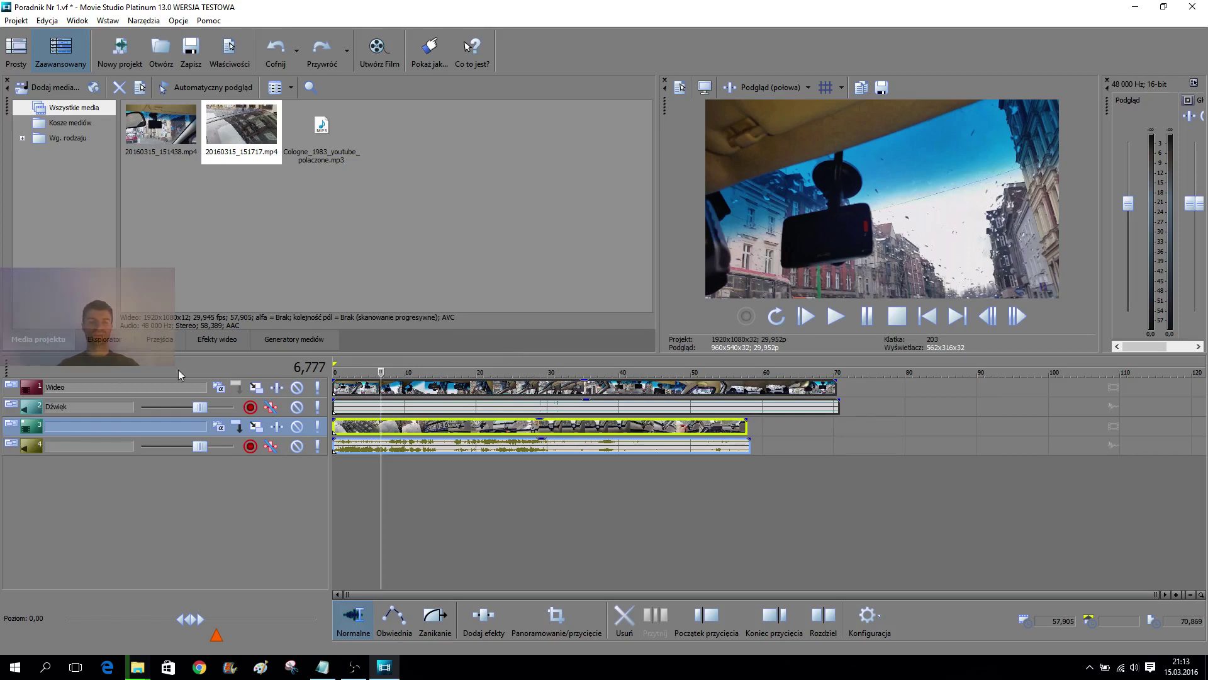
pyautogui.rightClick(215, 375)
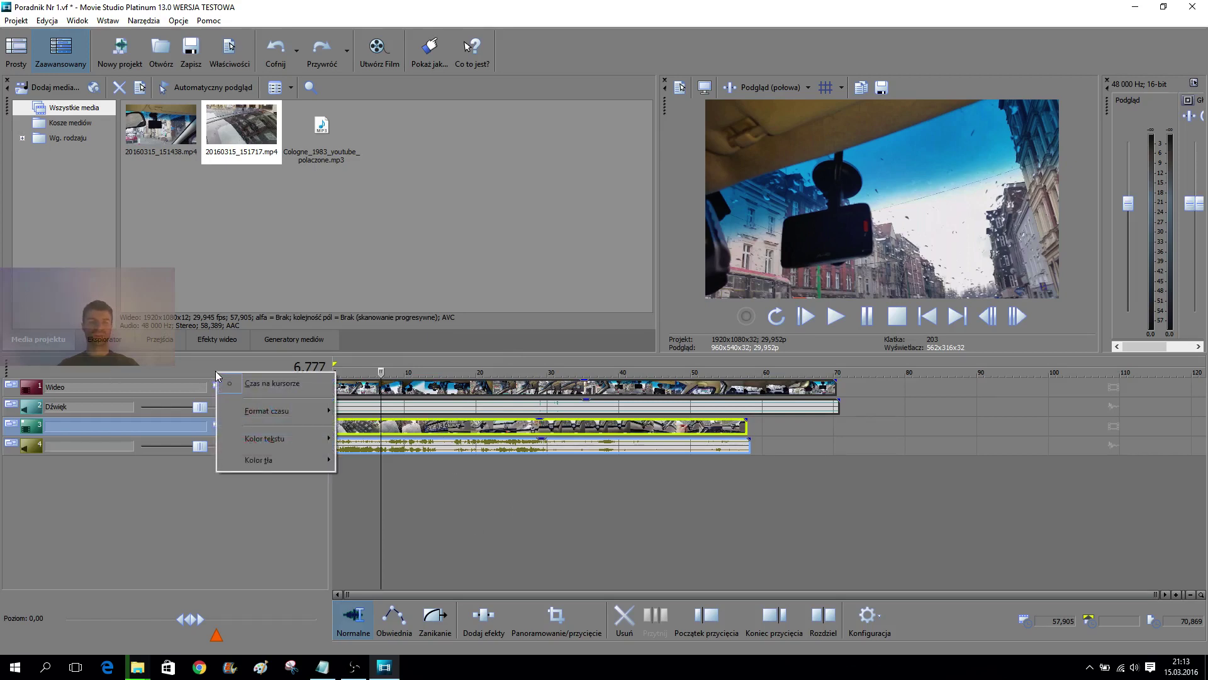
pyautogui.rightClick(227, 514)
pyautogui.rightClick(265, 487)
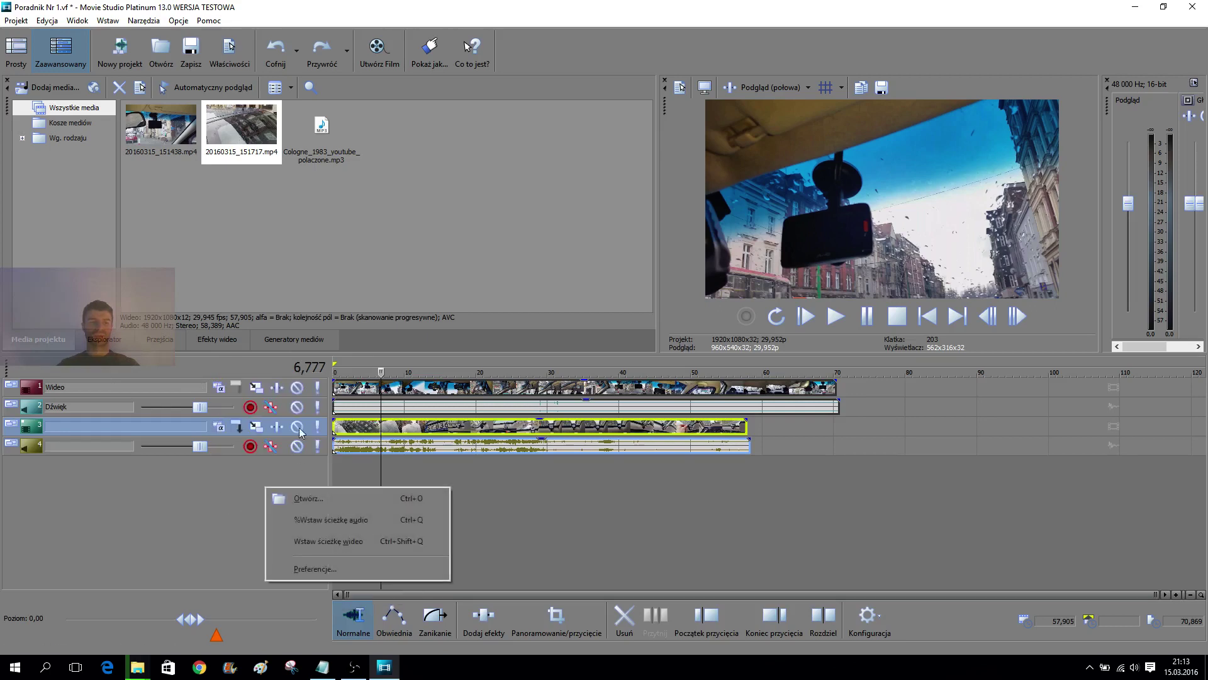
pyautogui.rightClick(323, 388)
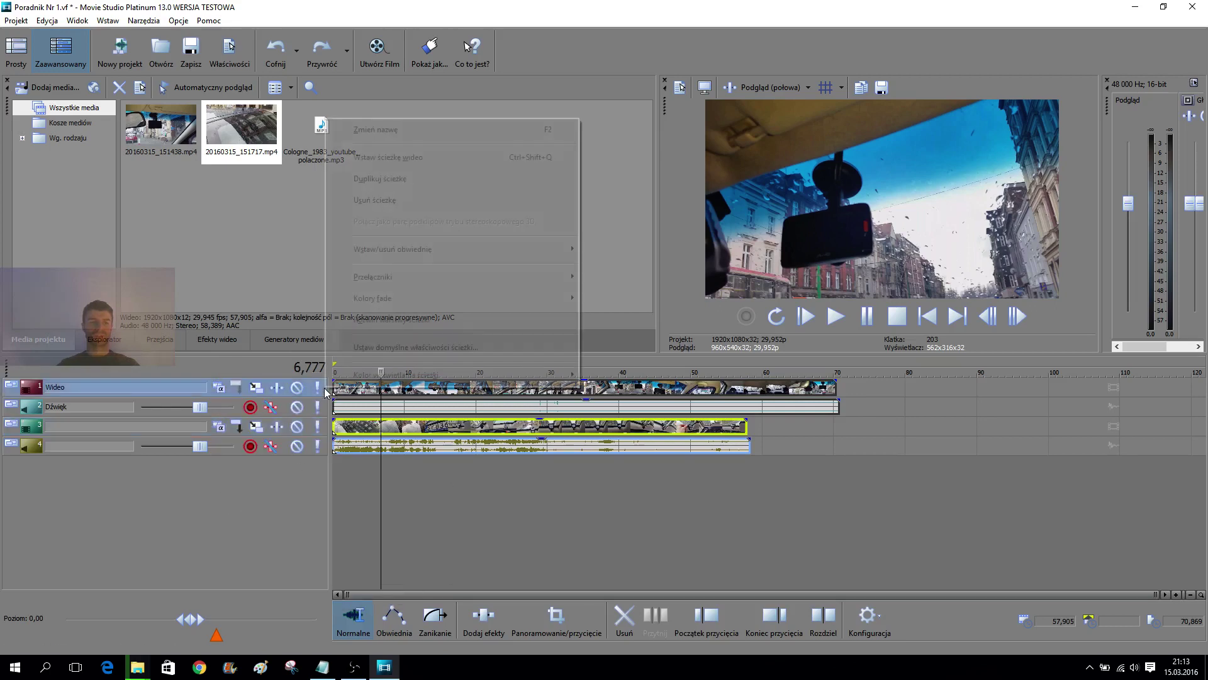
pyautogui.click(460, 156)
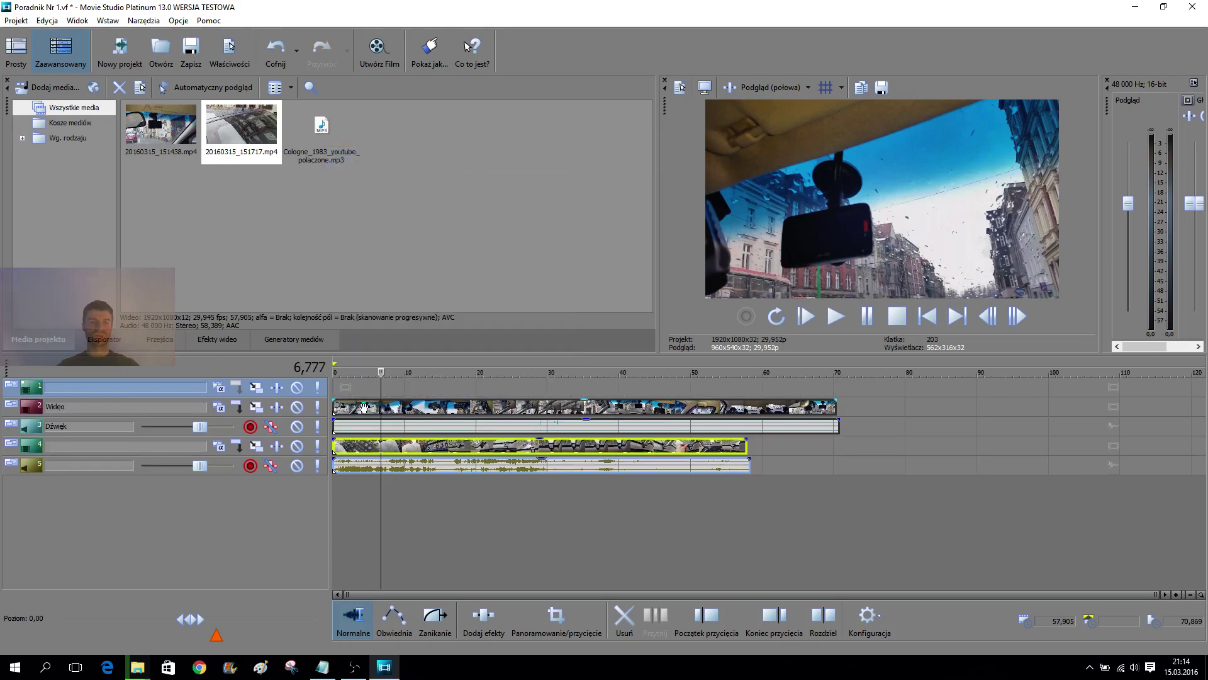
# - Move the video clip 20160315_151717.mp4 from track 4 to the start of the new track 1
pyautogui.click(352, 443)
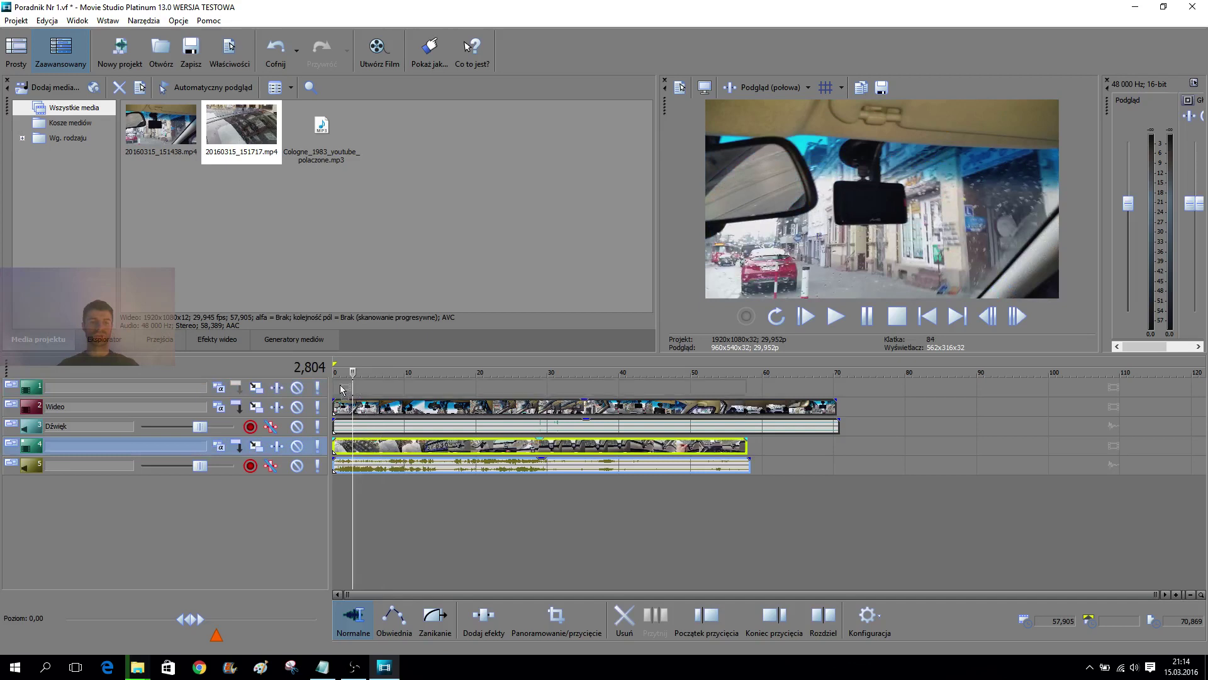
pyautogui.moveTo(342, 389); pyautogui.dragTo(347, 390)
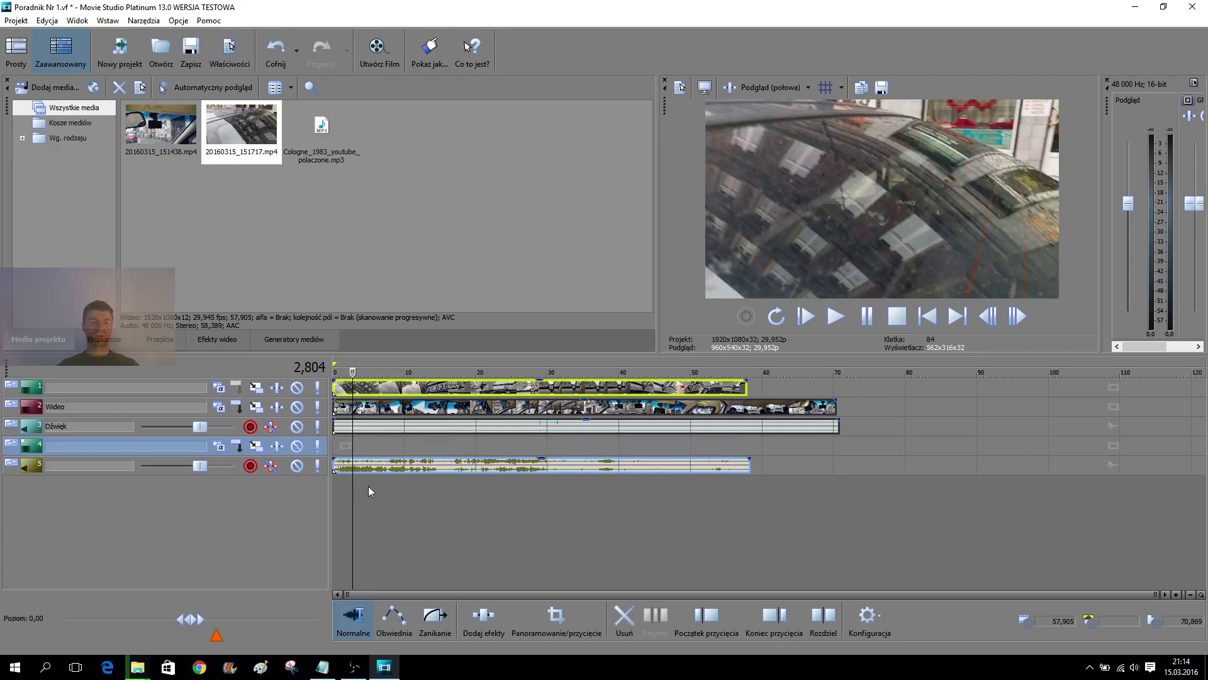
# - Delete audio track 5 together with the sound of 20160315_151717.mp4
pyautogui.click(390, 467)
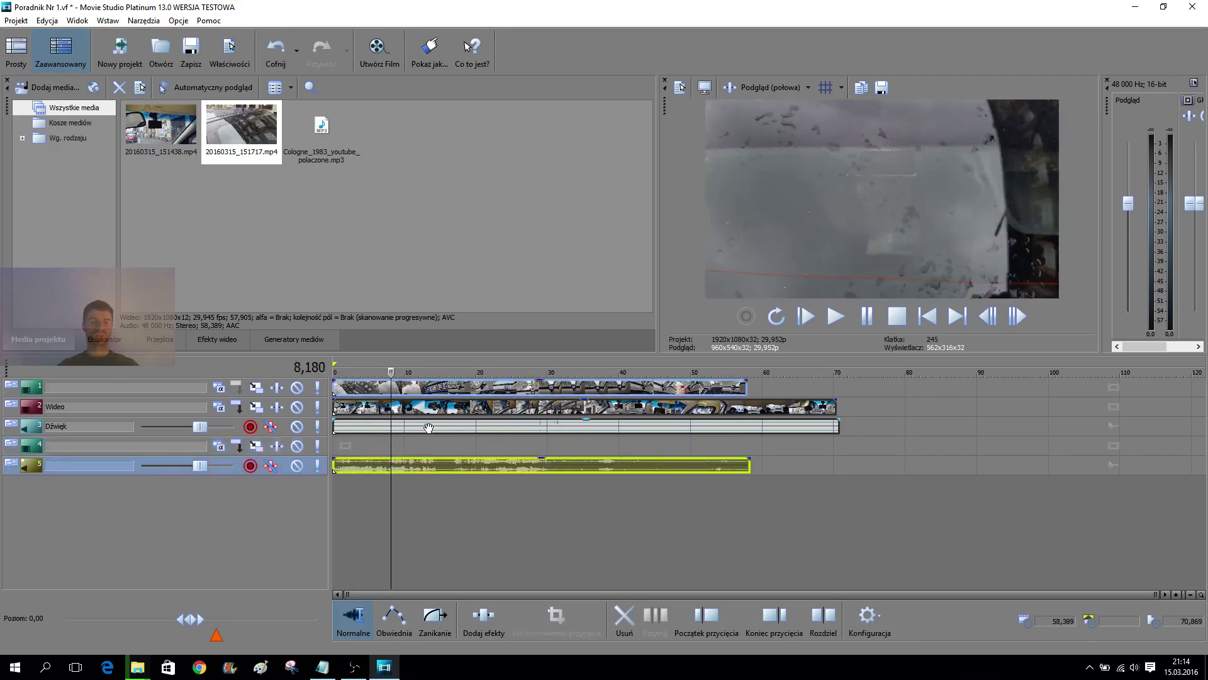
pyautogui.rightClick(415, 466)
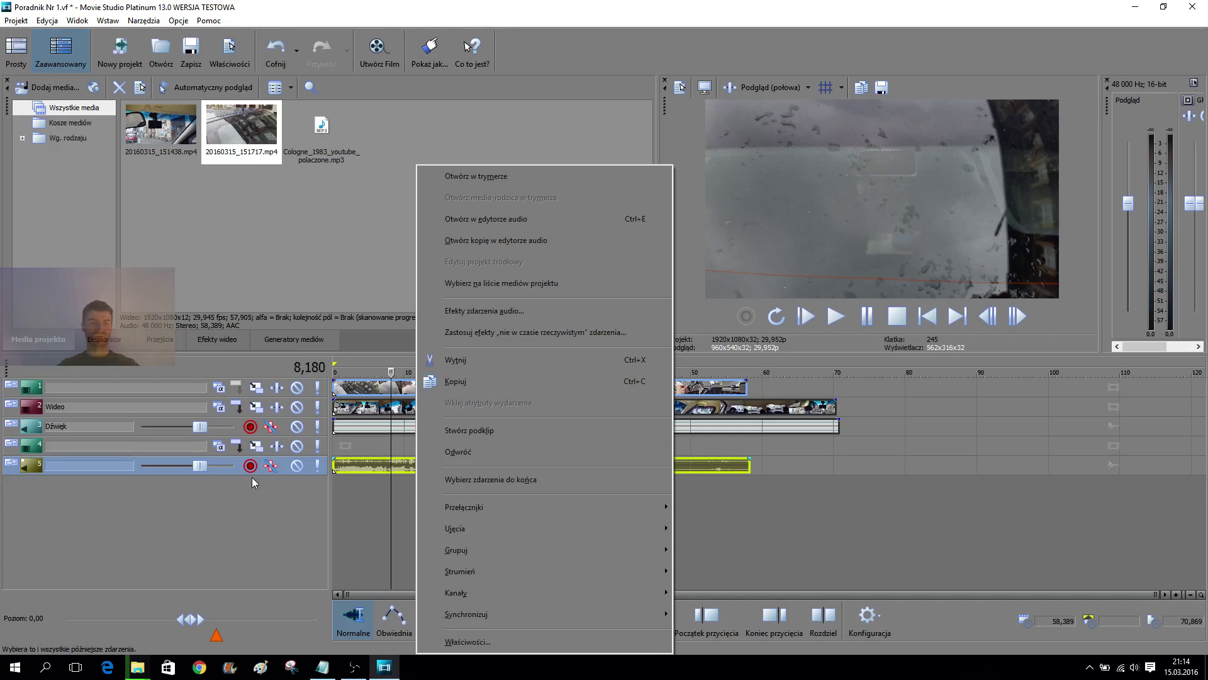
pyautogui.click(222, 470)
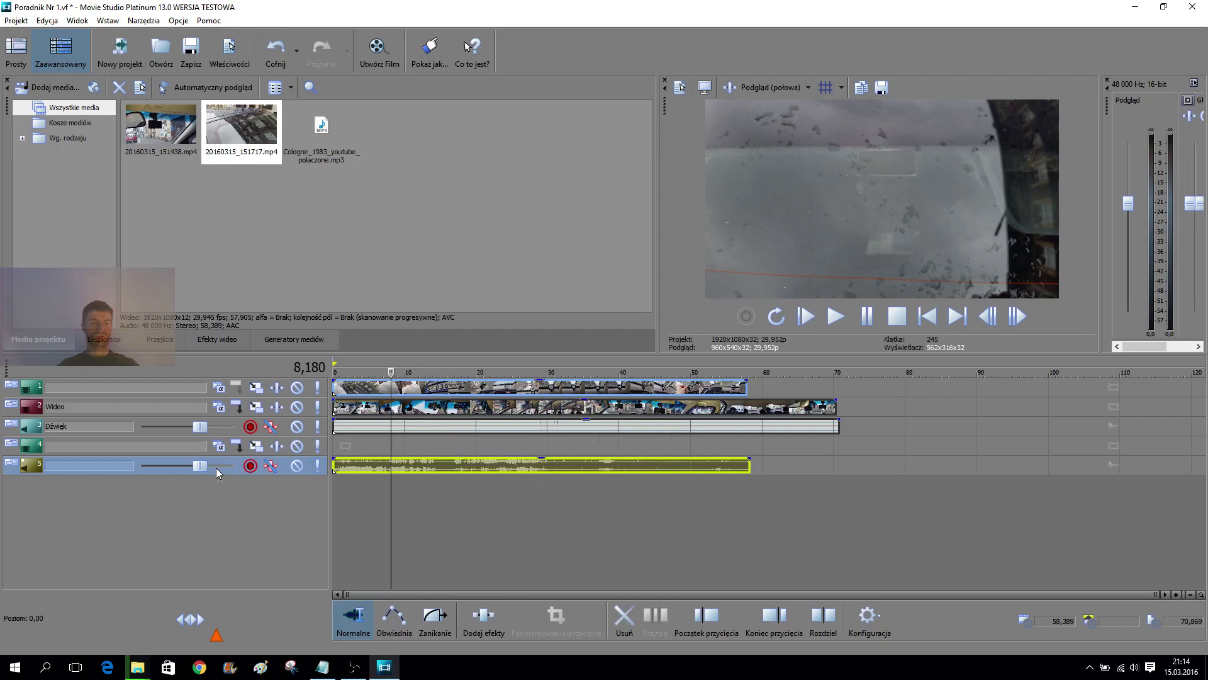
pyautogui.rightClick(126, 462)
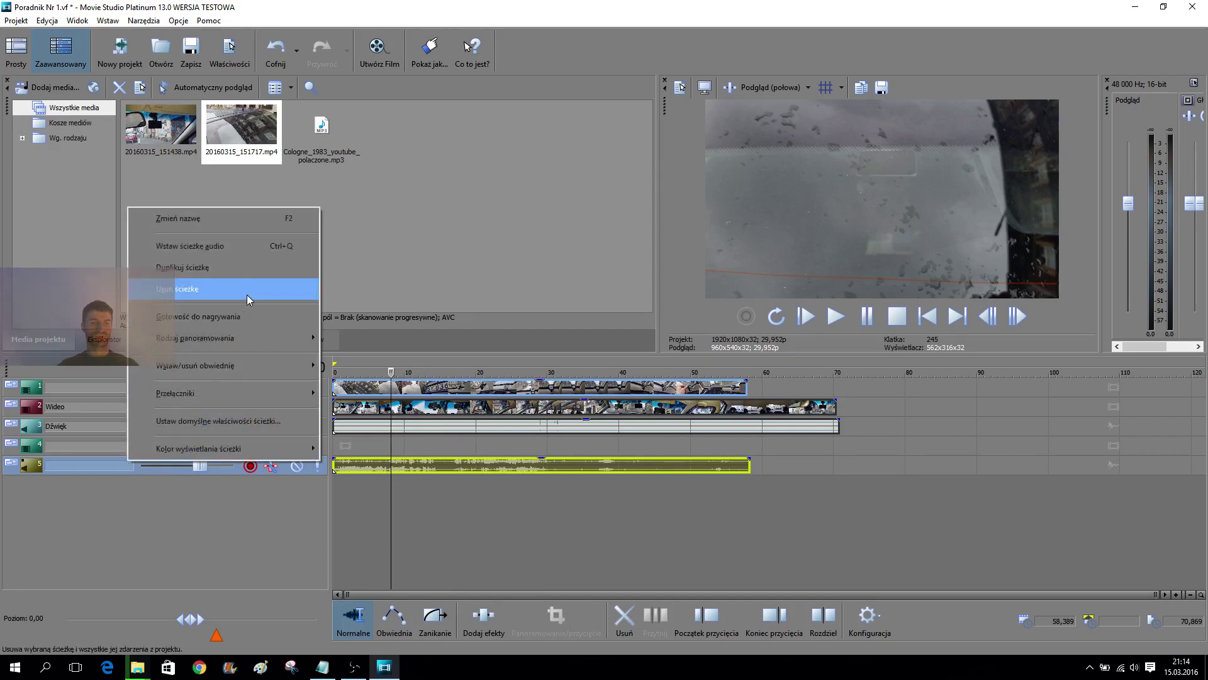
pyautogui.click(209, 289)
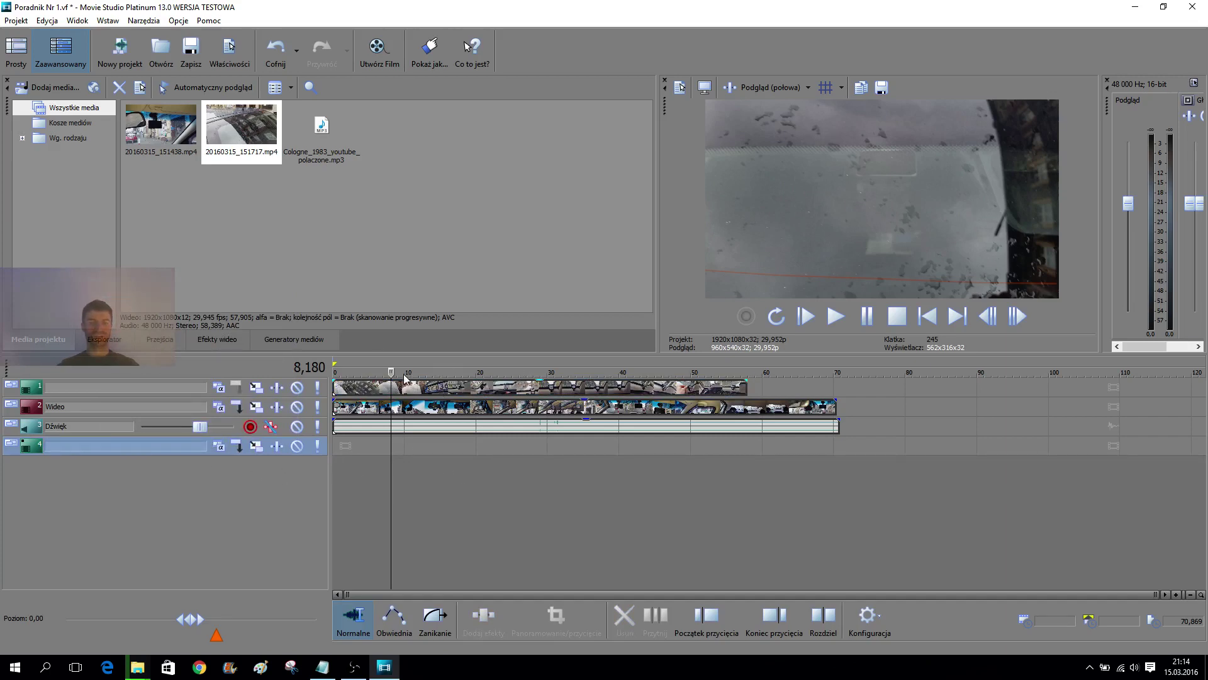
# - Preview the clip on track 1 and return the playhead to the start of the timeline
pyautogui.moveTo(388, 372); pyautogui.dragTo(321, 378)
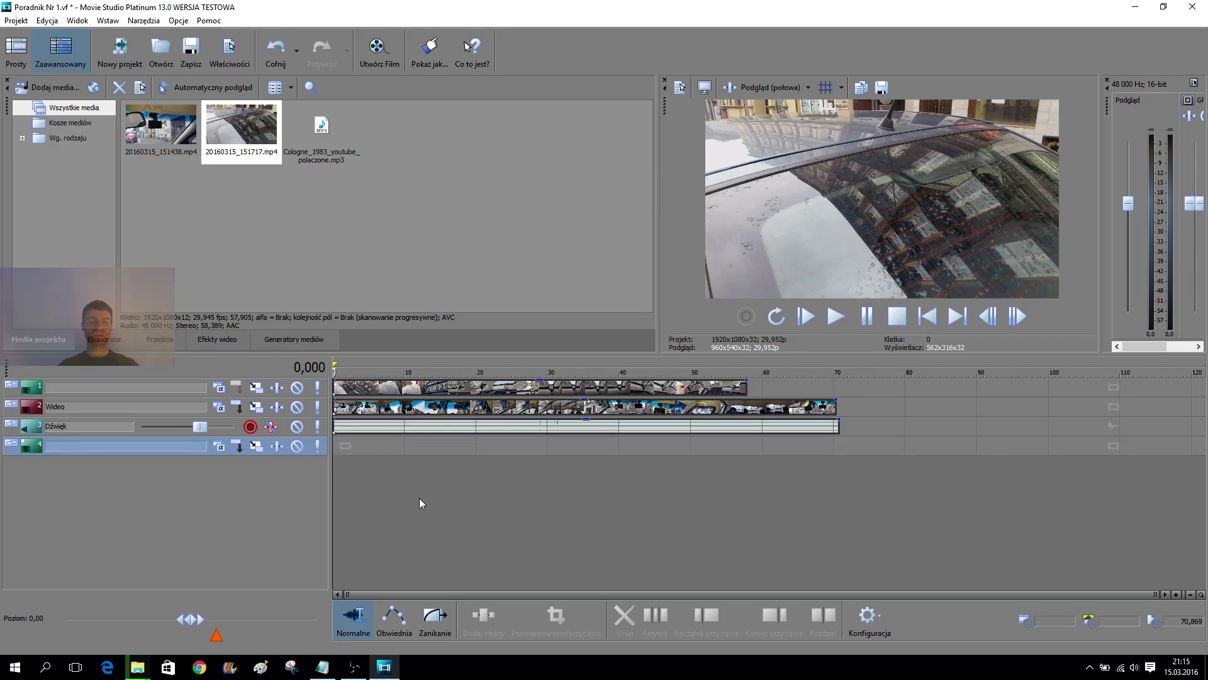
pyautogui.click(358, 387)
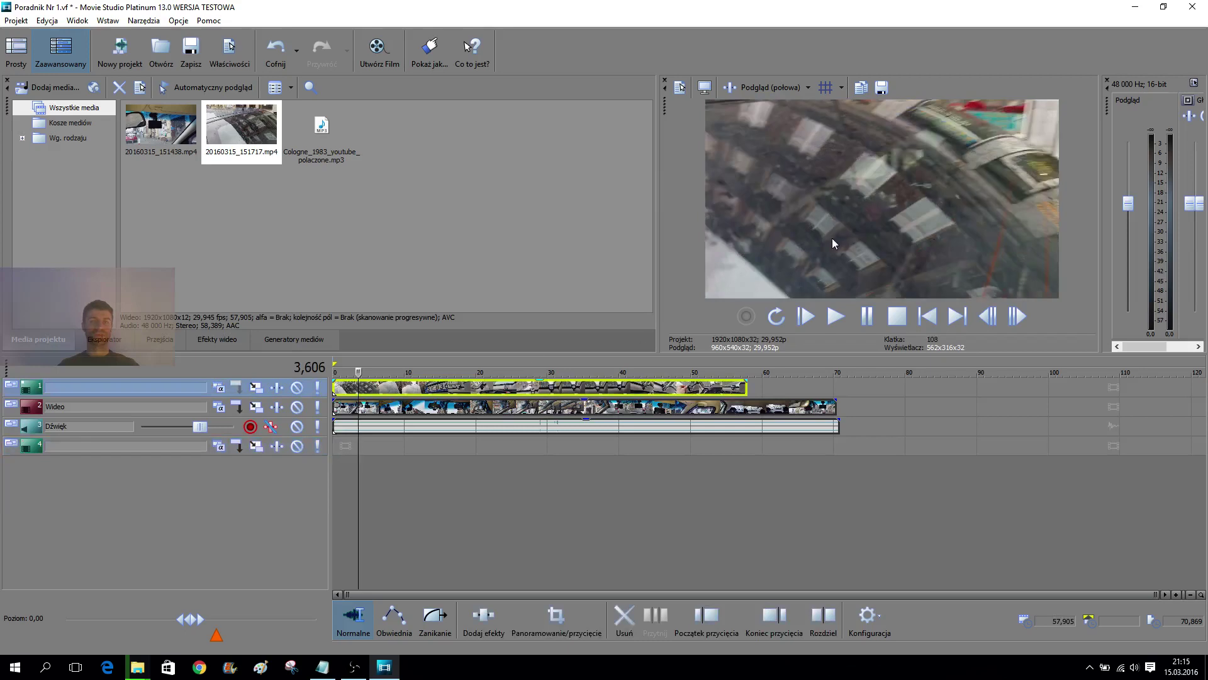
pyautogui.press('Home')
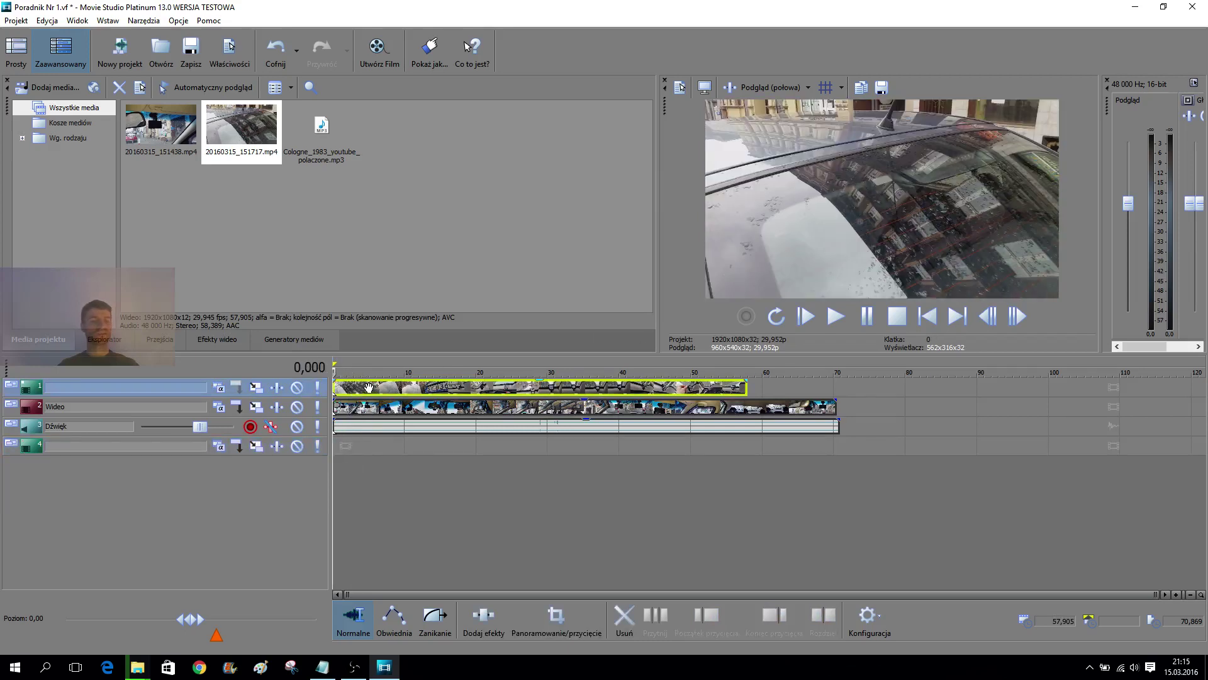
# - Open the track motion settings for track 1 and move their window clear of the video preview
pyautogui.click(256, 388)
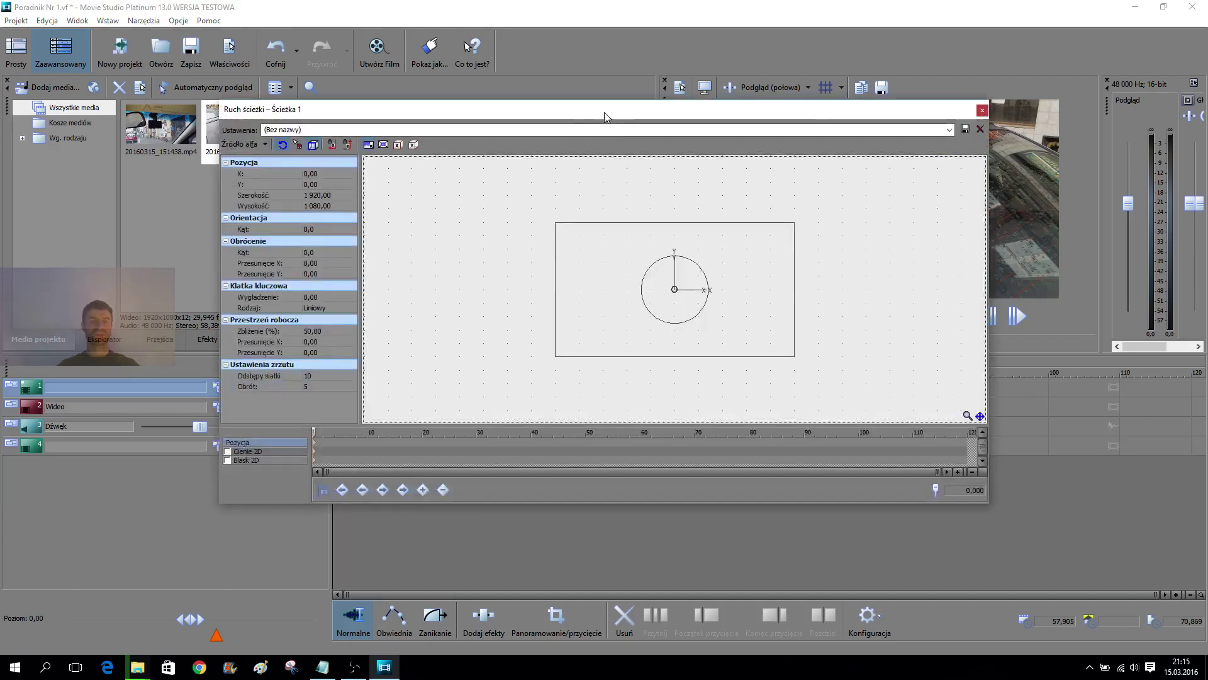
pyautogui.moveTo(611, 112); pyautogui.dragTo(405, 244)
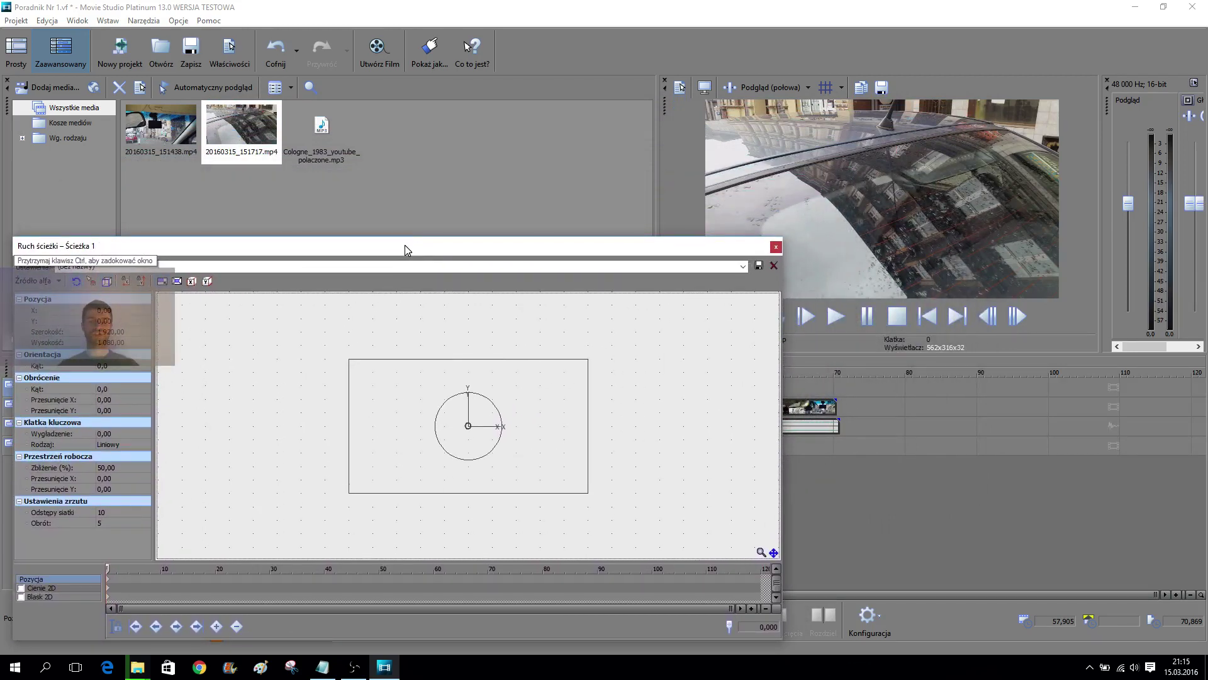
pyautogui.moveTo(405, 244); pyautogui.dragTo(405, 244)
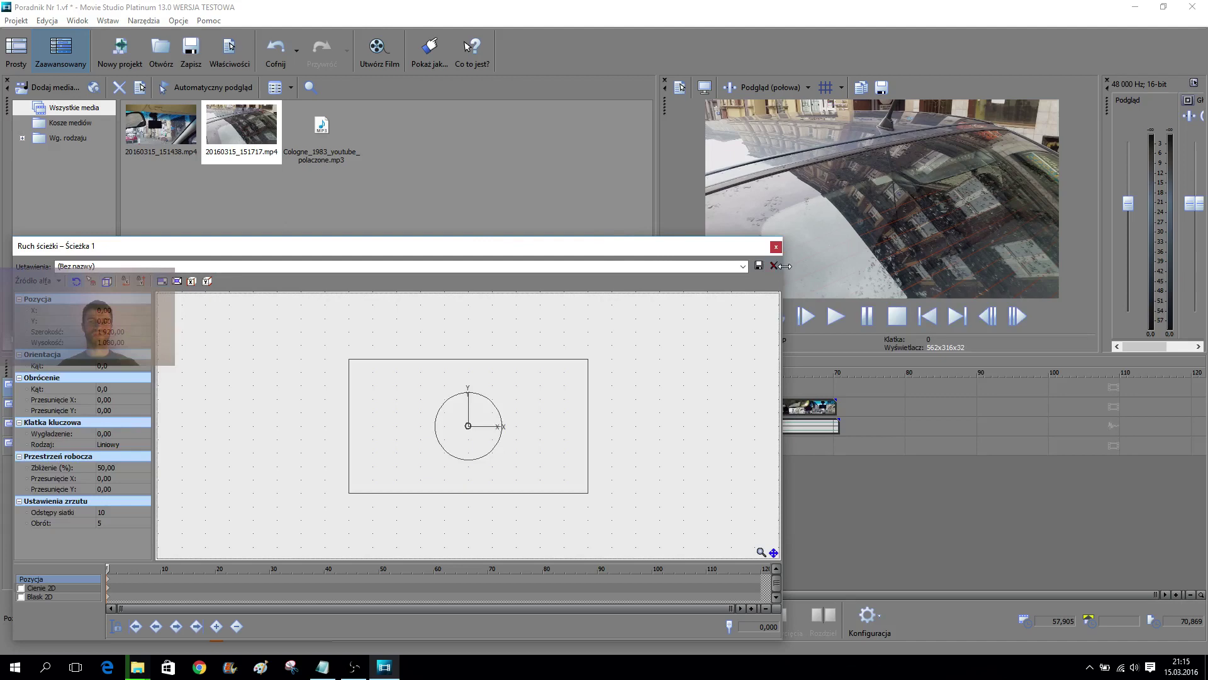
# - Narrow the track motion window and move it up, clear of the timeline's track headers
pyautogui.moveTo(781, 263); pyautogui.dragTo(560, 260)
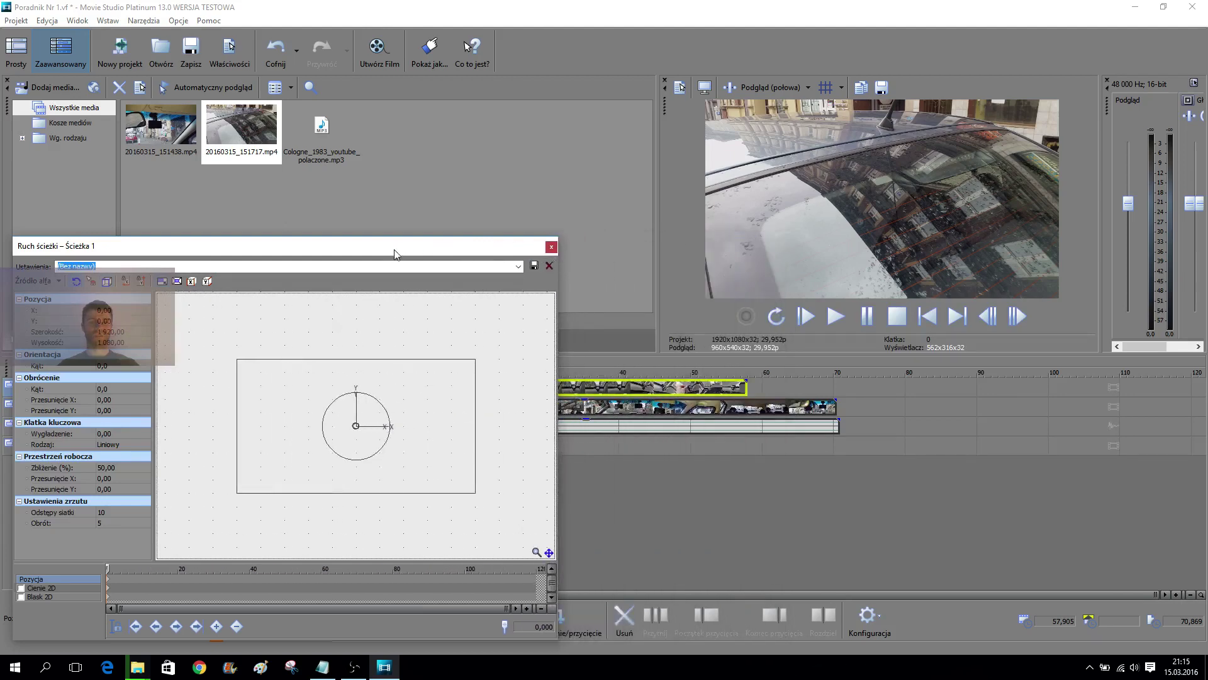
pyautogui.moveTo(396, 249); pyautogui.dragTo(428, 205)
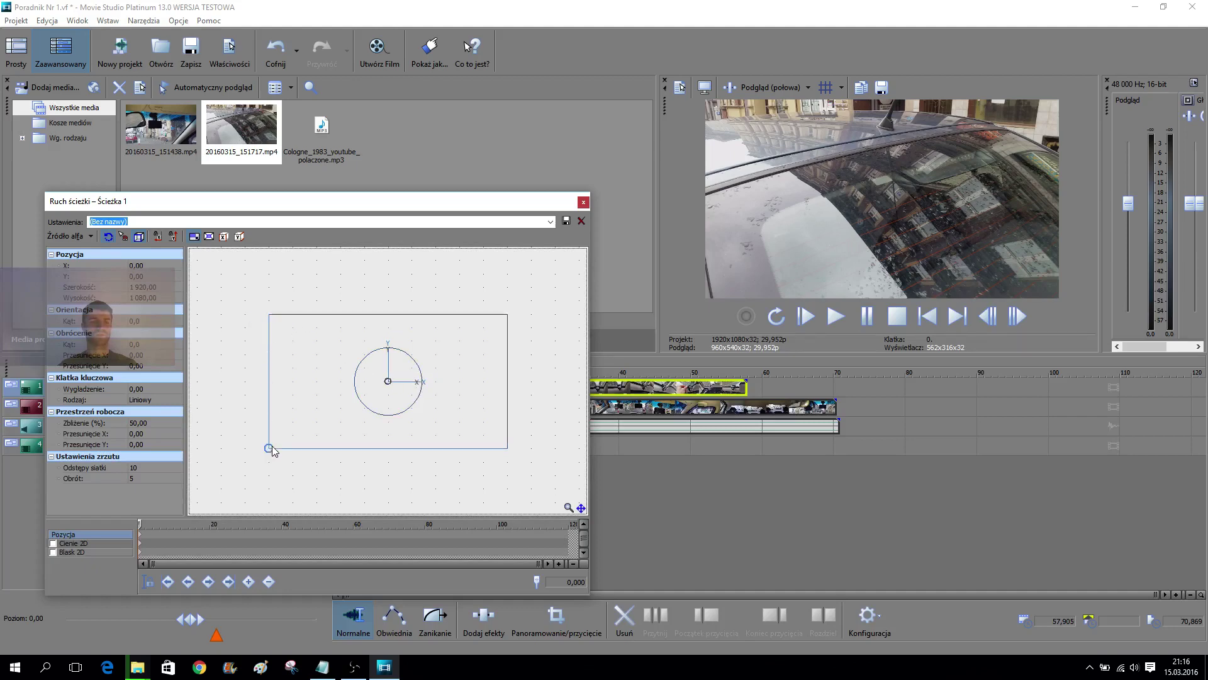
# - Try shrinking the track 1 frame from its lower-left corner with the aspect ratio locked and unlocked, and undo the unlocked resize
pyautogui.moveTo(270, 447); pyautogui.dragTo(319, 419)
pyautogui.moveTo(348, 460); pyautogui.dragTo(329, 409)
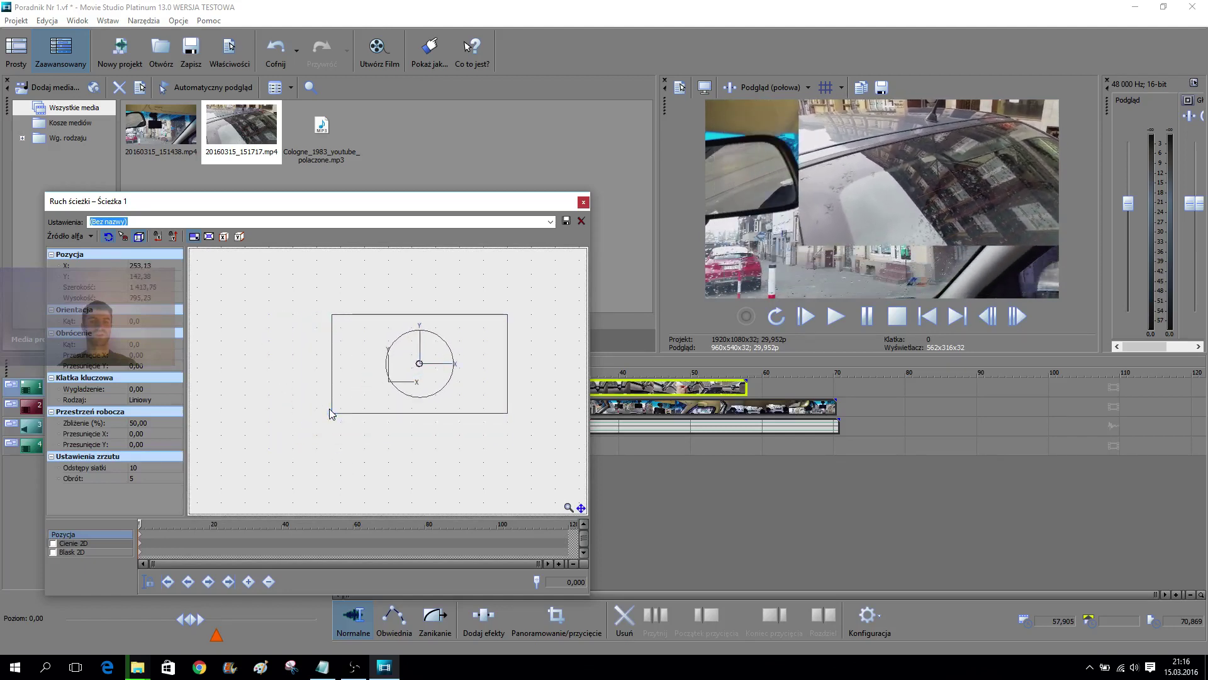
pyautogui.click(194, 237)
pyautogui.moveTo(332, 413); pyautogui.dragTo(318, 385)
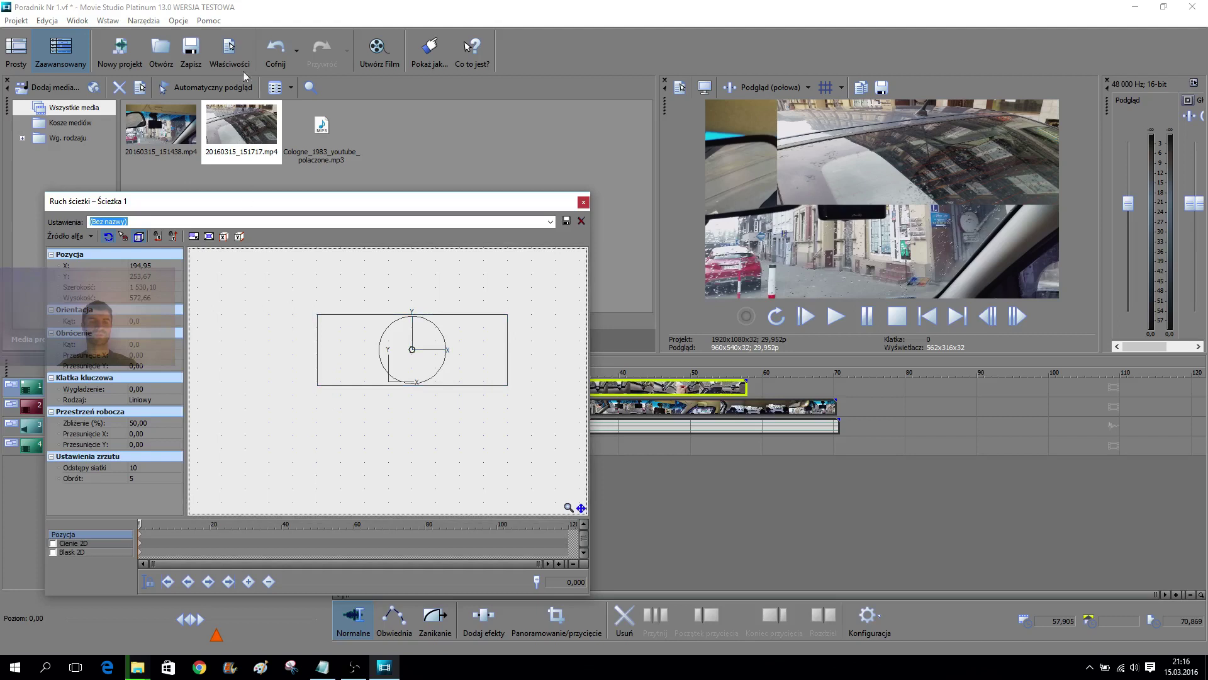
pyautogui.click(270, 52)
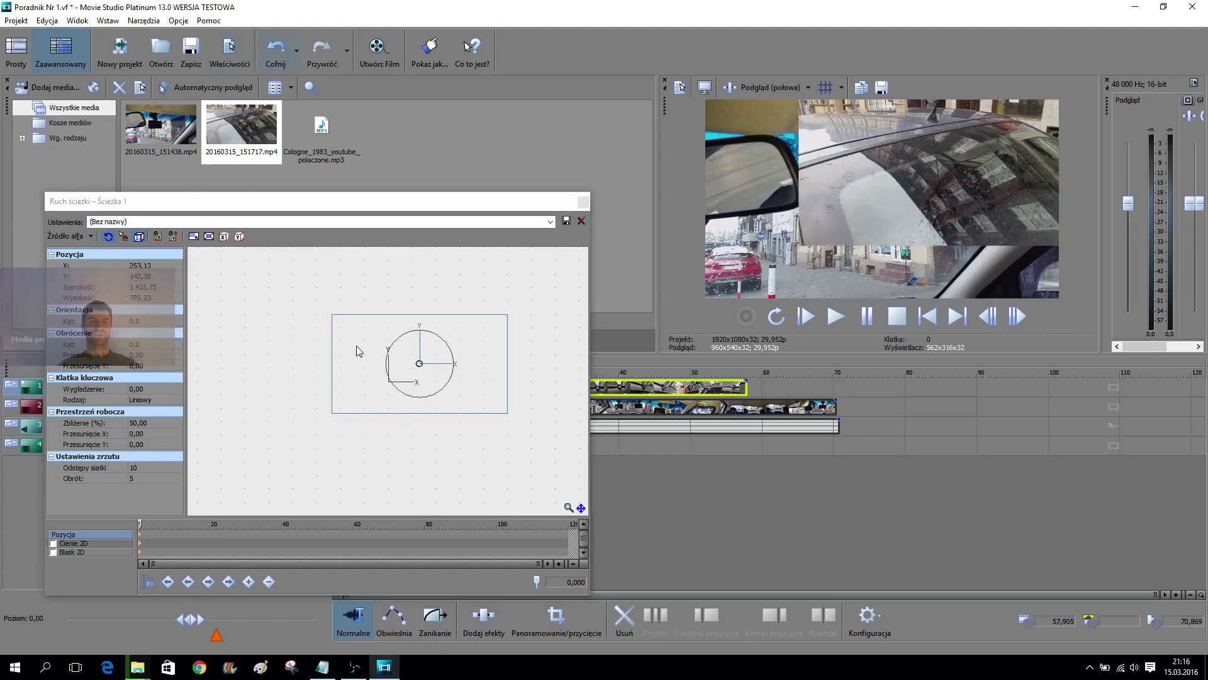
# - Lock the aspect ratio again, try shrinking the frame into its upper-right corner, and undo both resizes back to full size
pyautogui.click(193, 238)
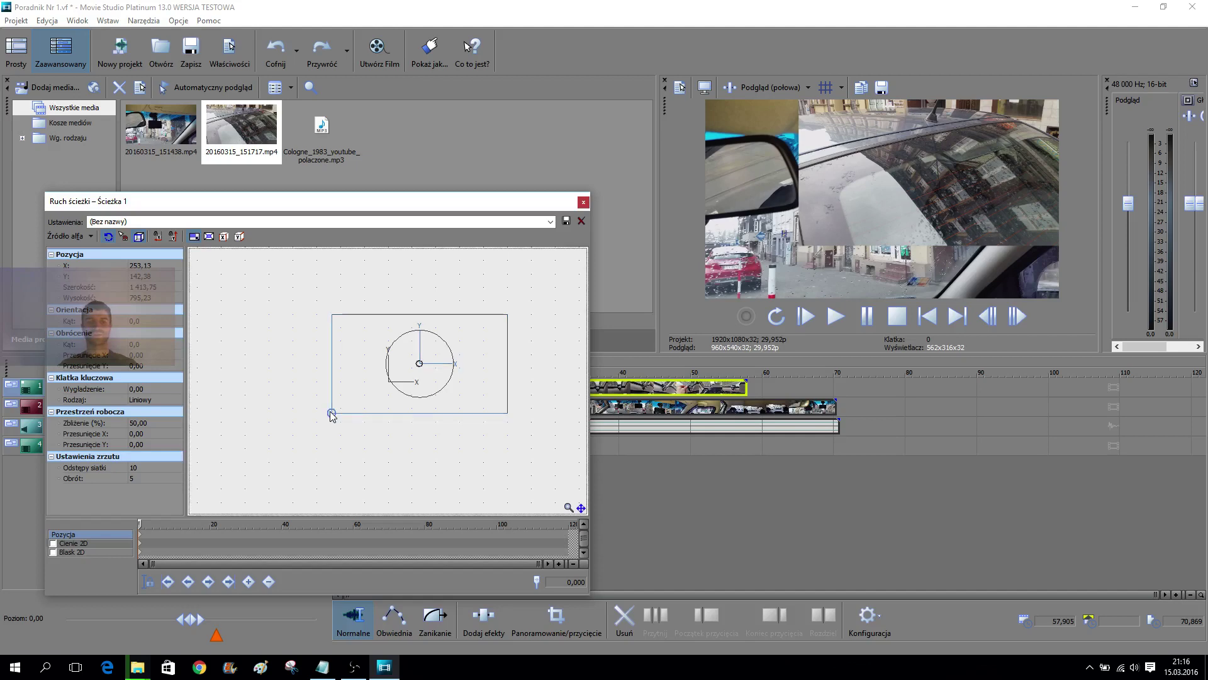
pyautogui.moveTo(333, 416); pyautogui.dragTo(447, 375)
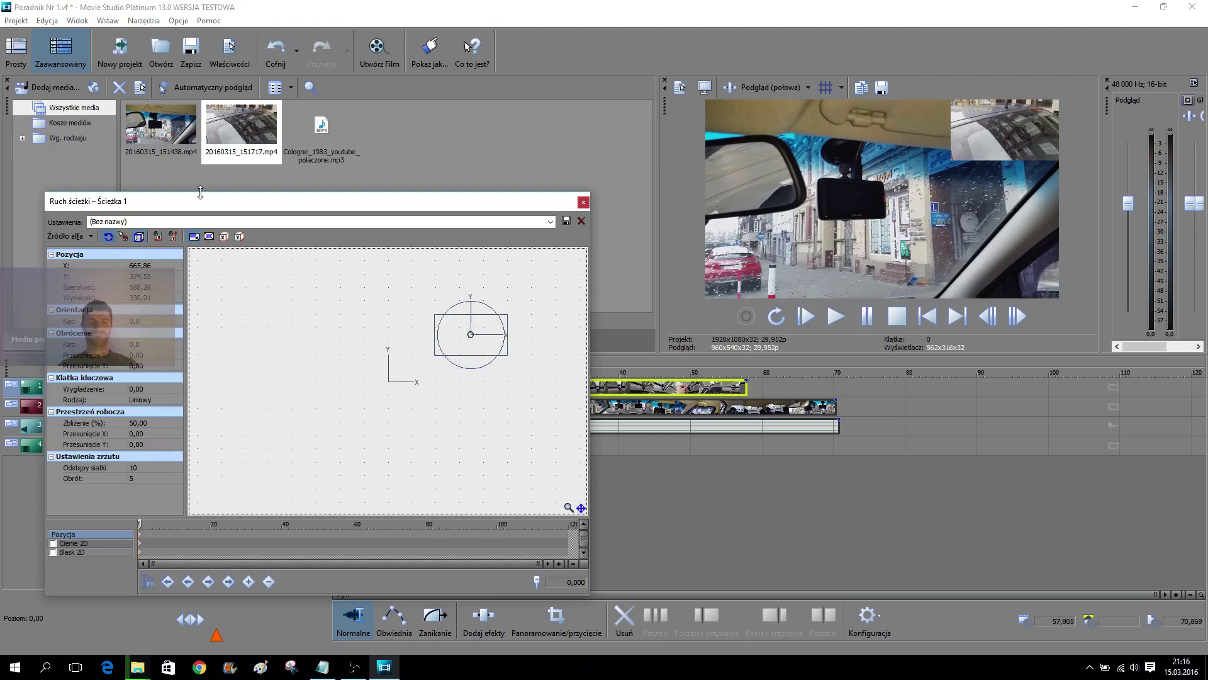
pyautogui.click(280, 55)
pyautogui.click(279, 56)
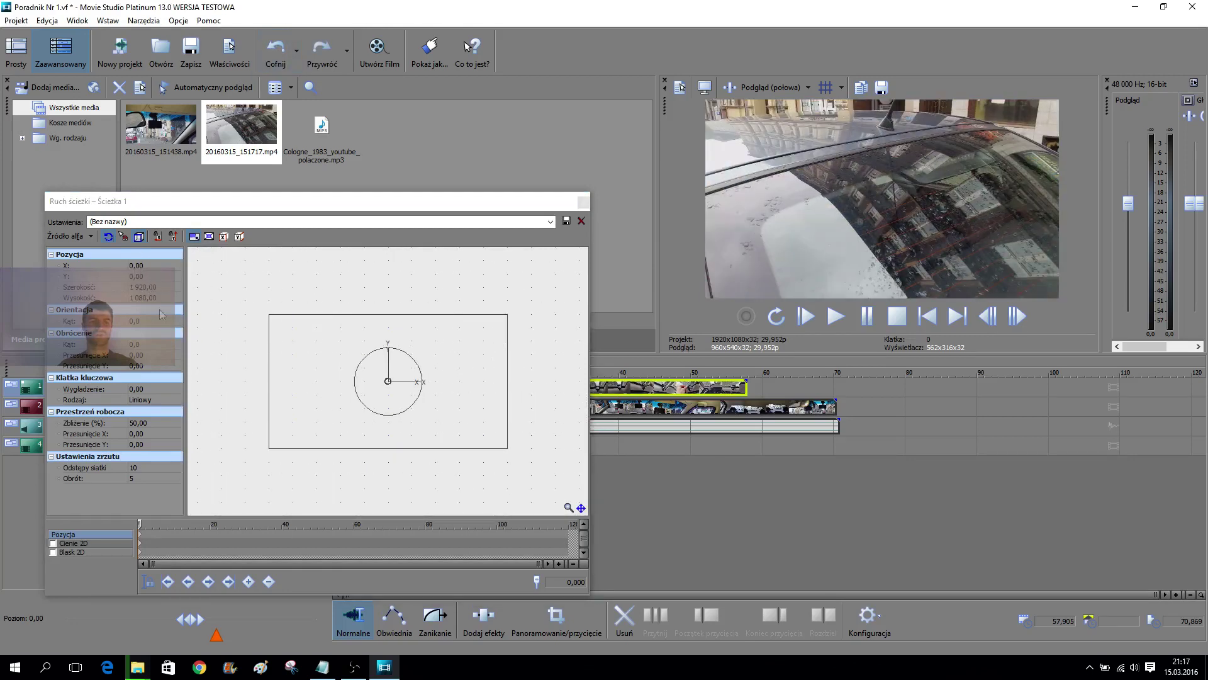
# - Try reducing the track 1 frame's width value to 617.10 and undo it
pyautogui.click(160, 288)
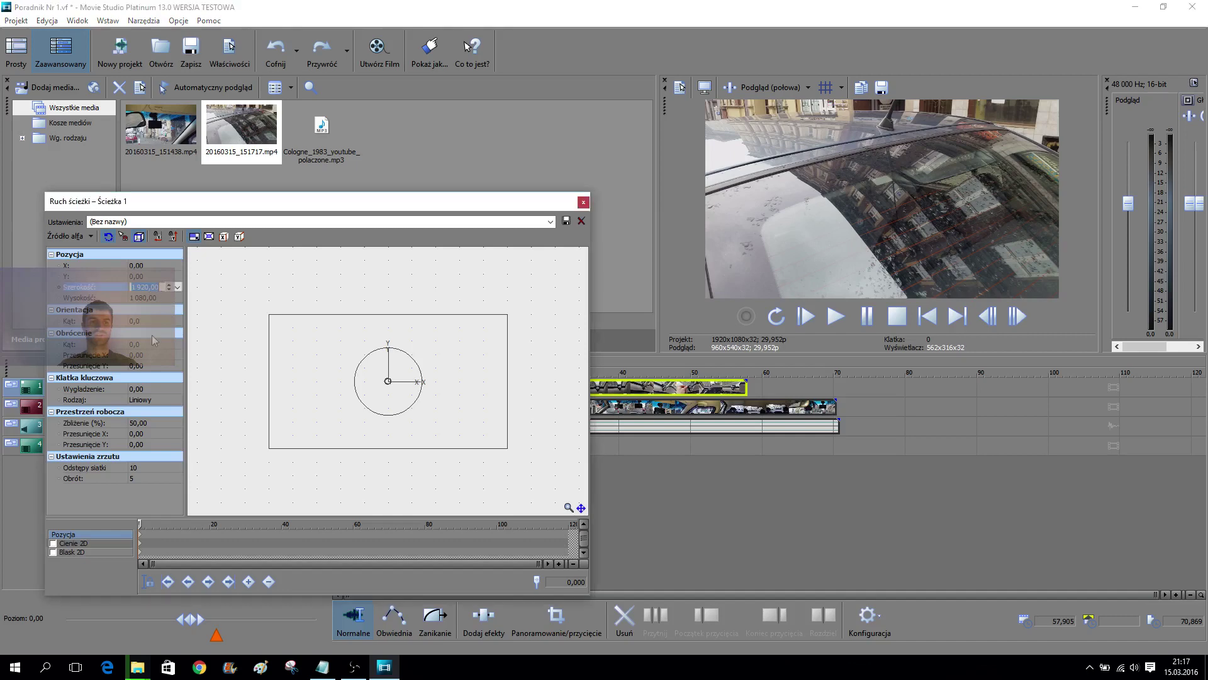
pyautogui.click(177, 286)
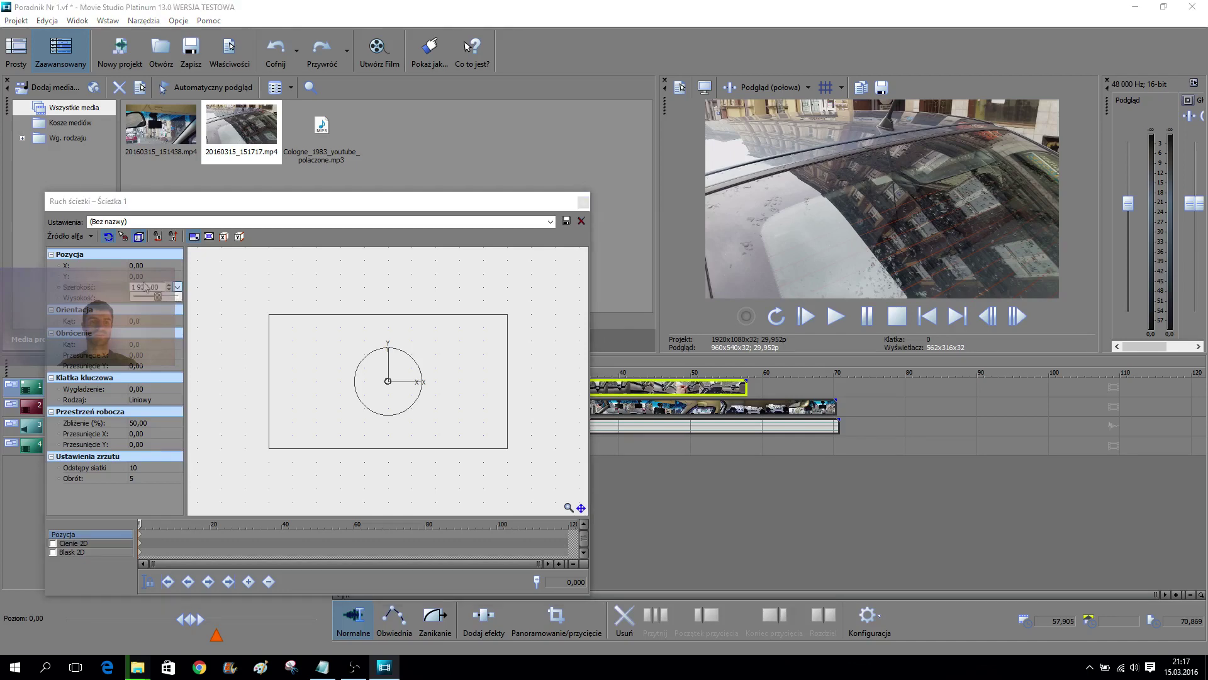
pyautogui.moveTo(159, 303); pyautogui.dragTo(158, 309)
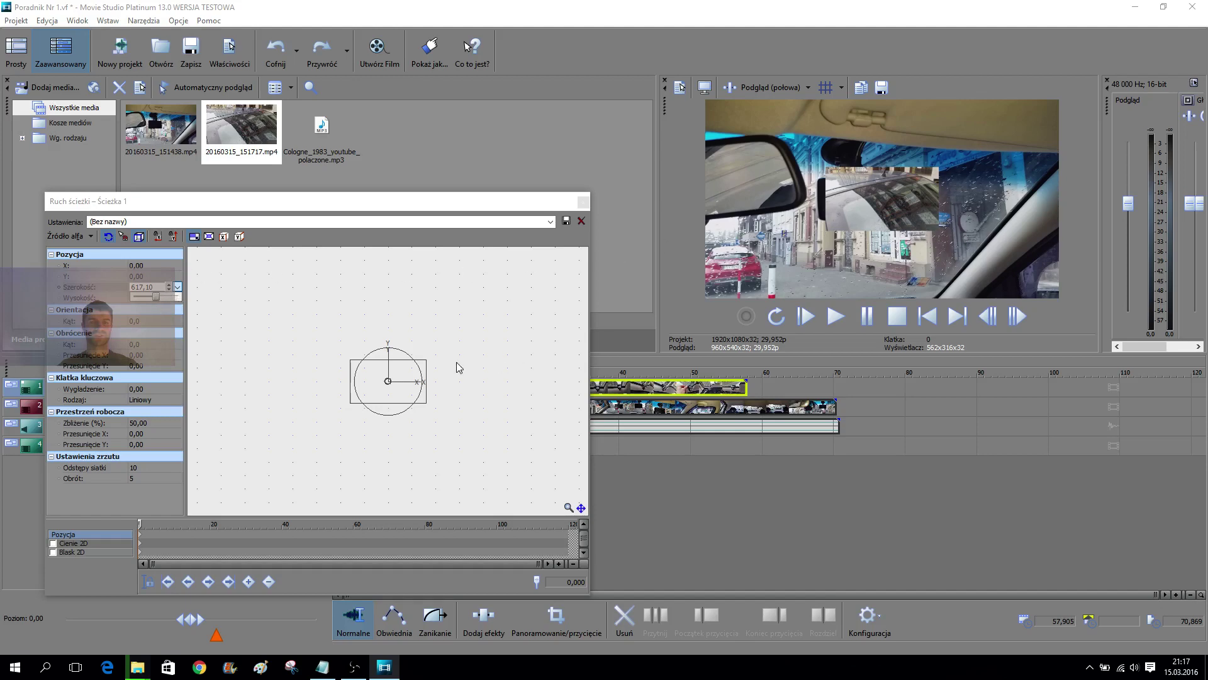
pyautogui.click(275, 51)
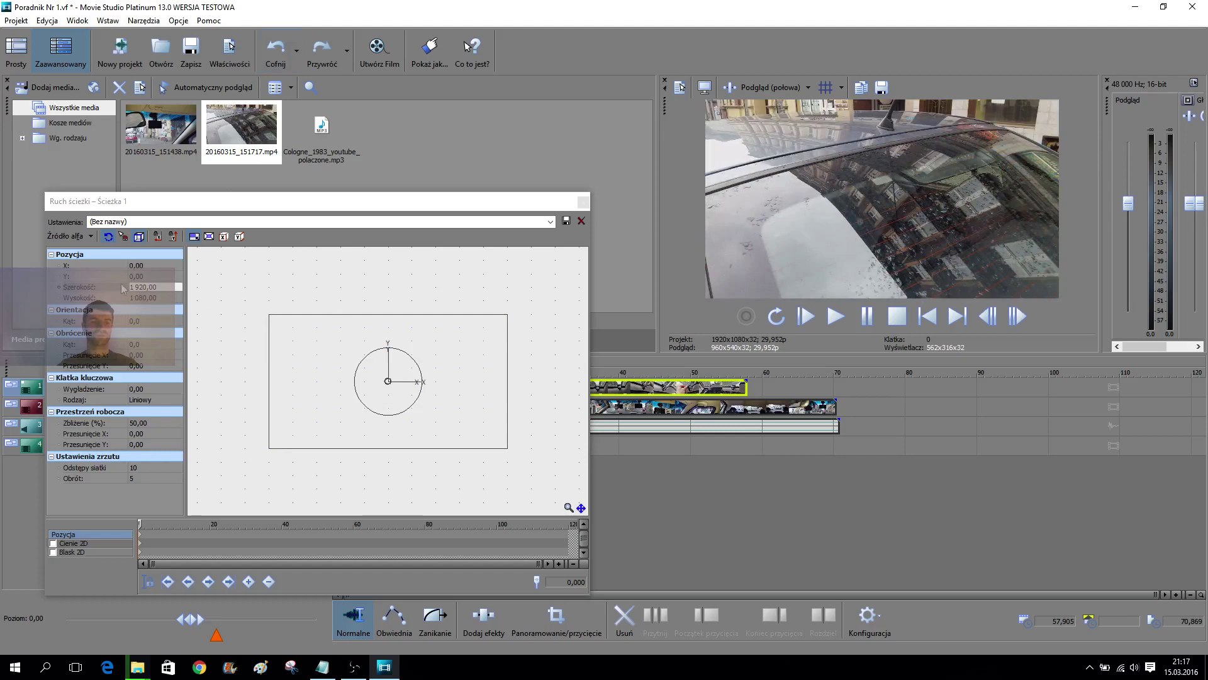
# - Shrink the track 1 frame proportionally to about 601.51 wide and place it just inside the picture's upper-right corner at about X 593.48
pyautogui.click(140, 288)
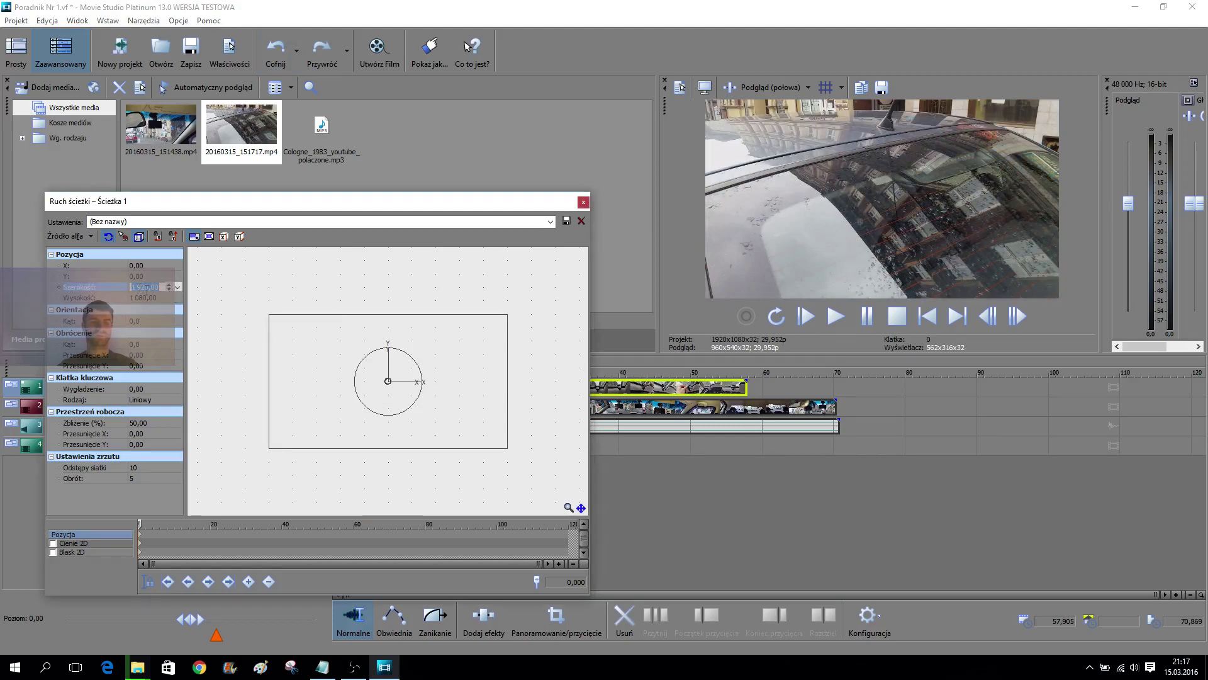
pyautogui.click(145, 288)
pyautogui.click(302, 327)
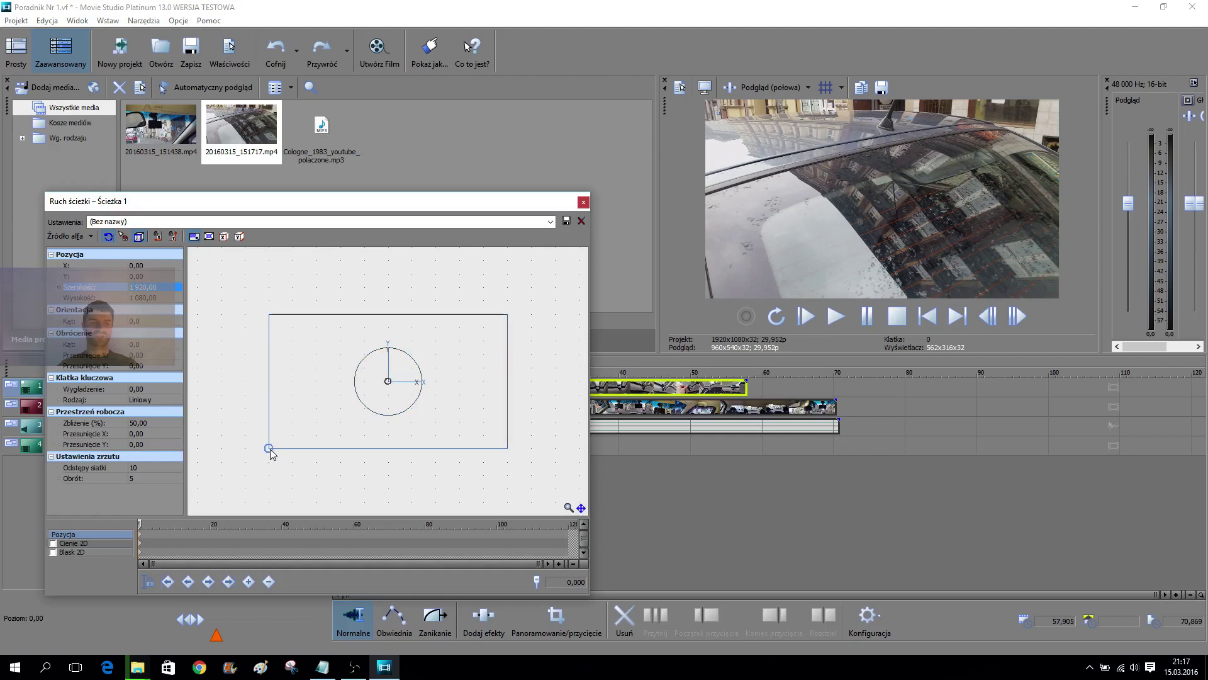
pyautogui.moveTo(269, 450); pyautogui.dragTo(464, 390)
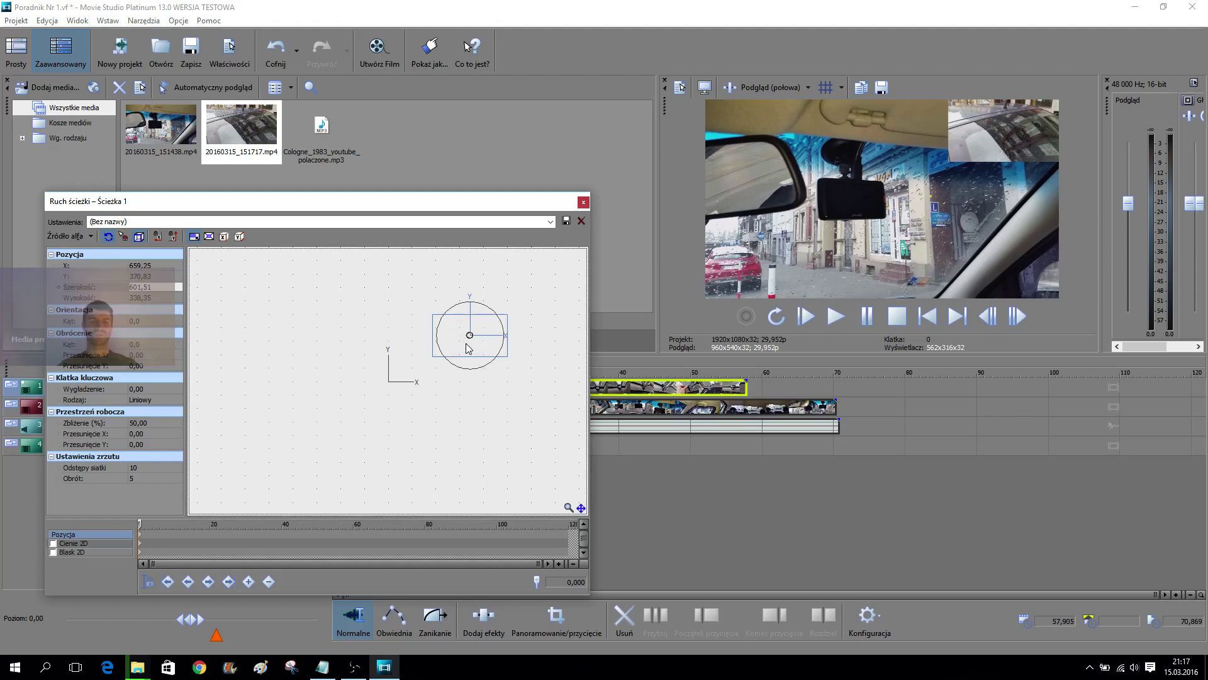
pyautogui.moveTo(479, 329)
pyautogui.mouseDown()
pyautogui.moveTo(325, 403)
pyautogui.moveTo(487, 323)
pyautogui.moveTo(474, 333)
pyautogui.mouseUp()
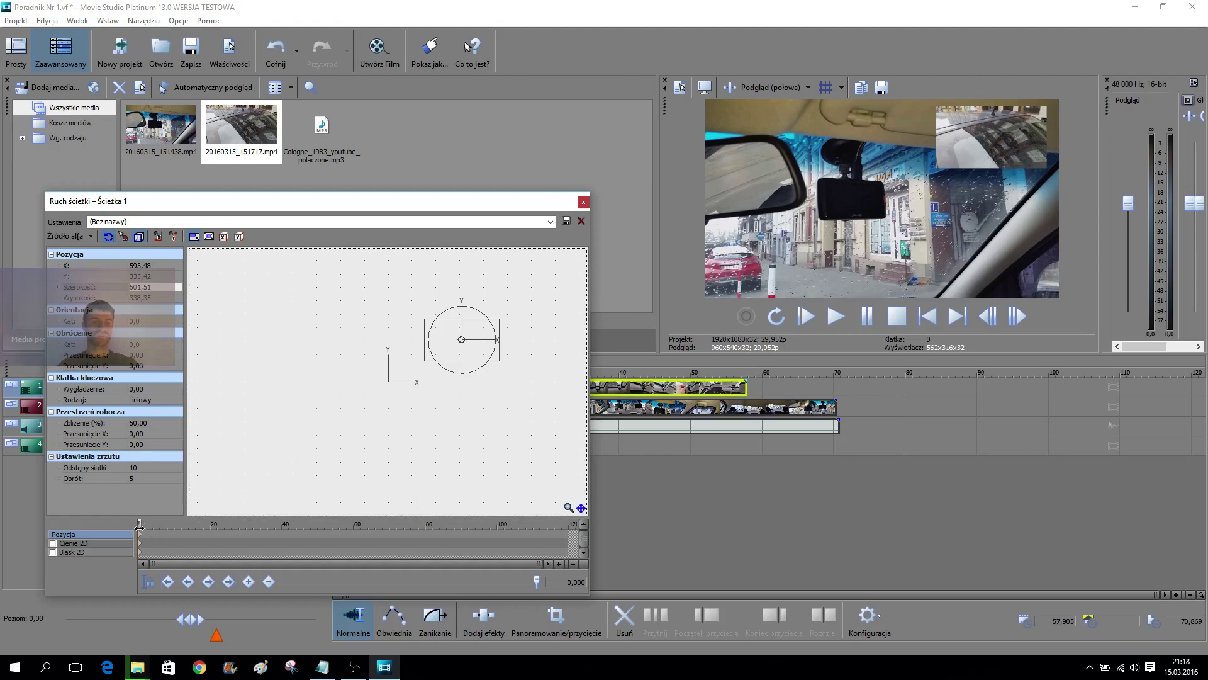
# - Add a position keyframe at 5 seconds in the track 1 motion and set the keyframe cursor to 5 seconds
pyautogui.click(559, 564)
pyautogui.click(560, 564)
pyautogui.click(560, 563)
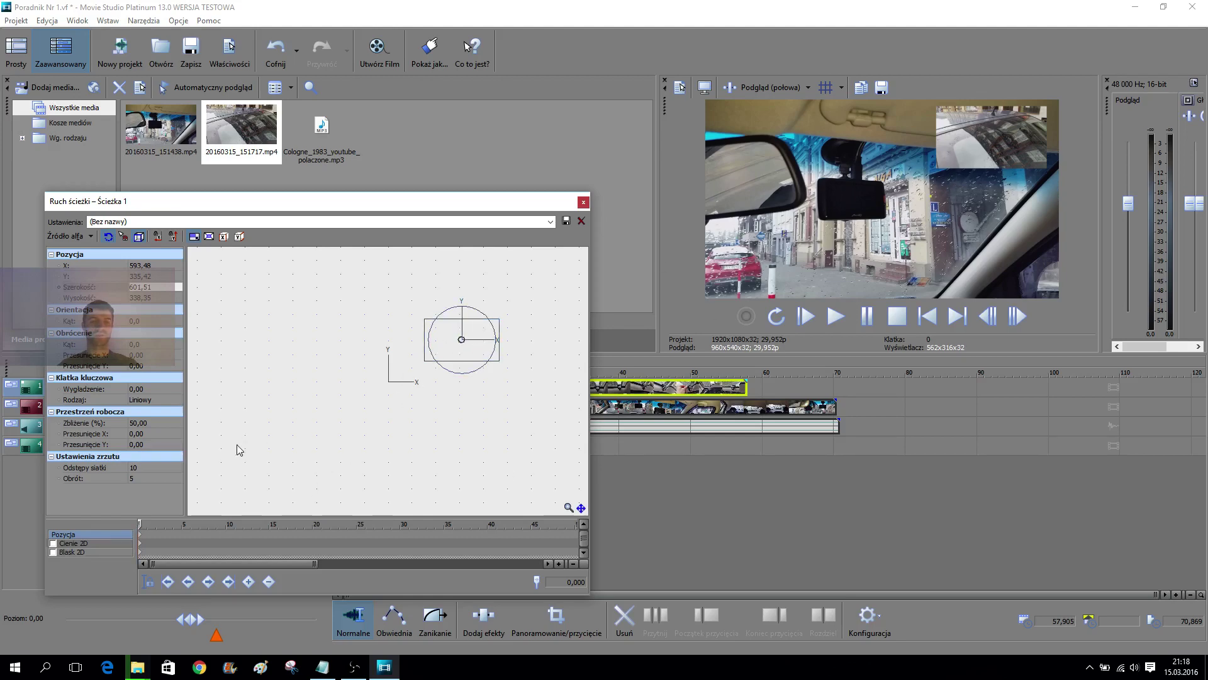
pyautogui.moveTo(141, 523); pyautogui.dragTo(183, 523)
pyautogui.click(558, 564)
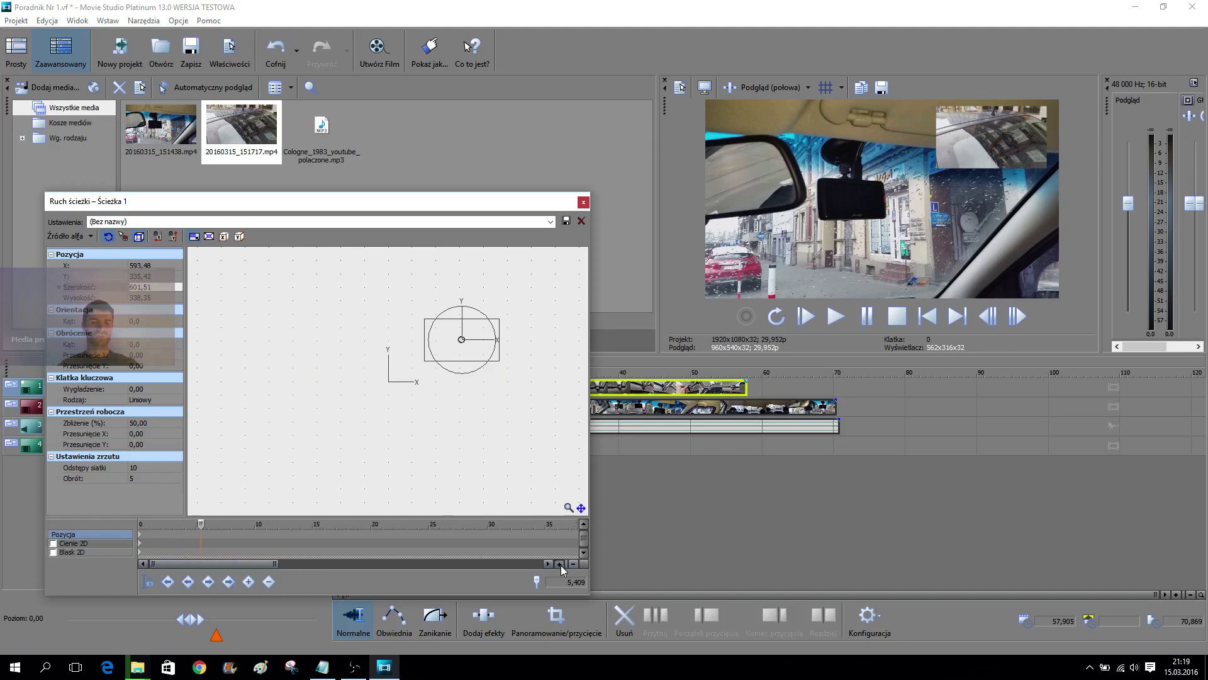
pyautogui.click(561, 565)
pyautogui.click(559, 564)
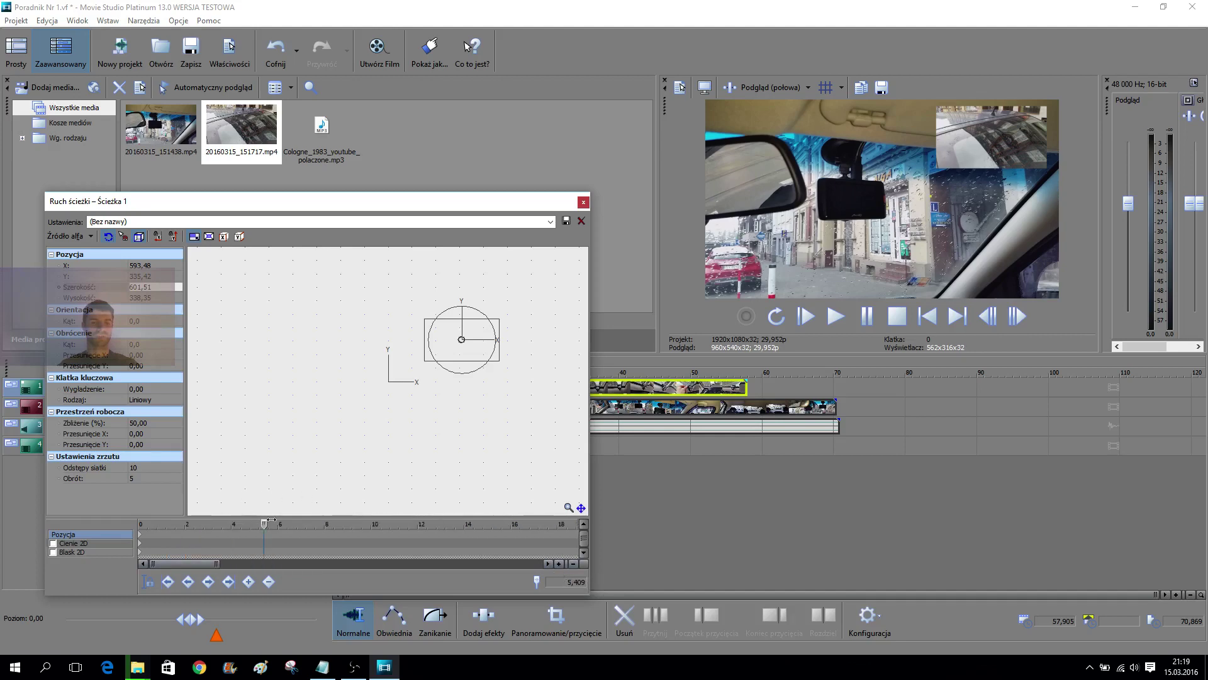
pyautogui.moveTo(266, 524)
pyautogui.mouseDown()
pyautogui.moveTo(228, 524)
pyautogui.moveTo(254, 524)
pyautogui.mouseUp()
pyautogui.click(558, 564)
pyautogui.moveTo(313, 523); pyautogui.dragTo(316, 524)
pyautogui.doubleClick(574, 582)
pyautogui.moveTo(312, 523)
pyautogui.mouseDown()
pyautogui.moveTo(129, 519)
pyautogui.moveTo(314, 524)
pyautogui.mouseUp()
pyautogui.moveTo(311, 524); pyautogui.dragTo(314, 523)
pyautogui.click(577, 582)
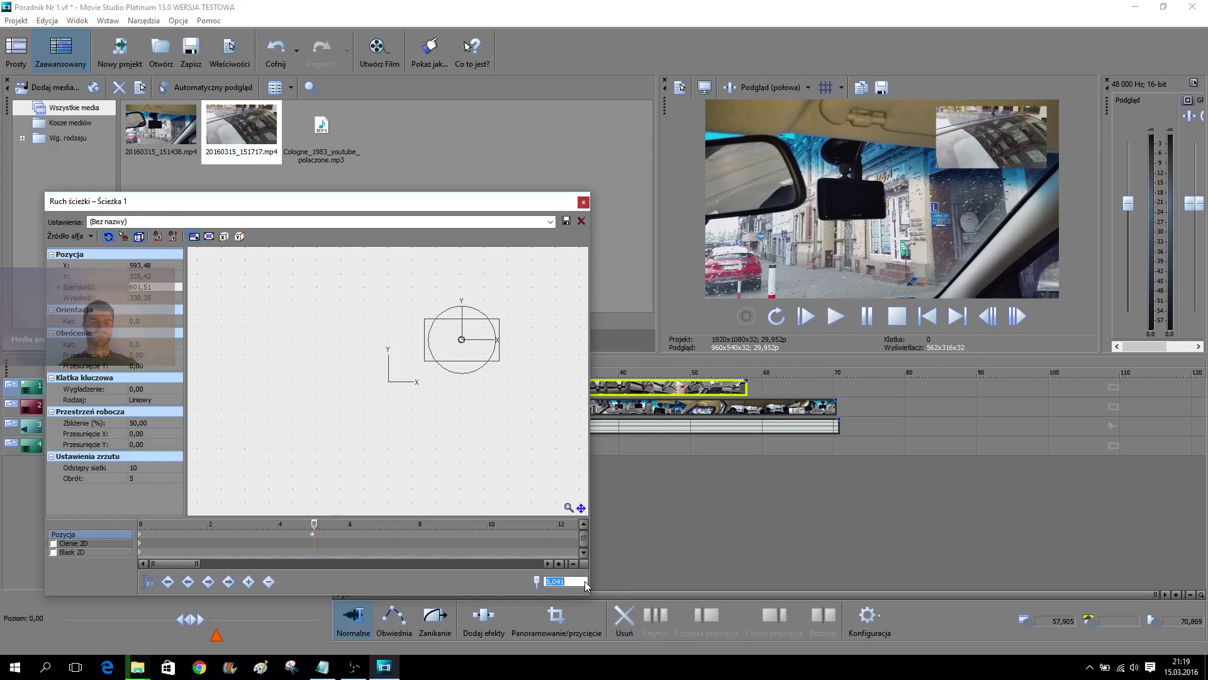
pyautogui.write('5')
pyautogui.press('Return')
# - Try adding a position keyframe at 10,000 seconds with the frame moved left to about X 112.92, and undo it
pyautogui.moveTo(311, 520); pyautogui.dragTo(490, 524)
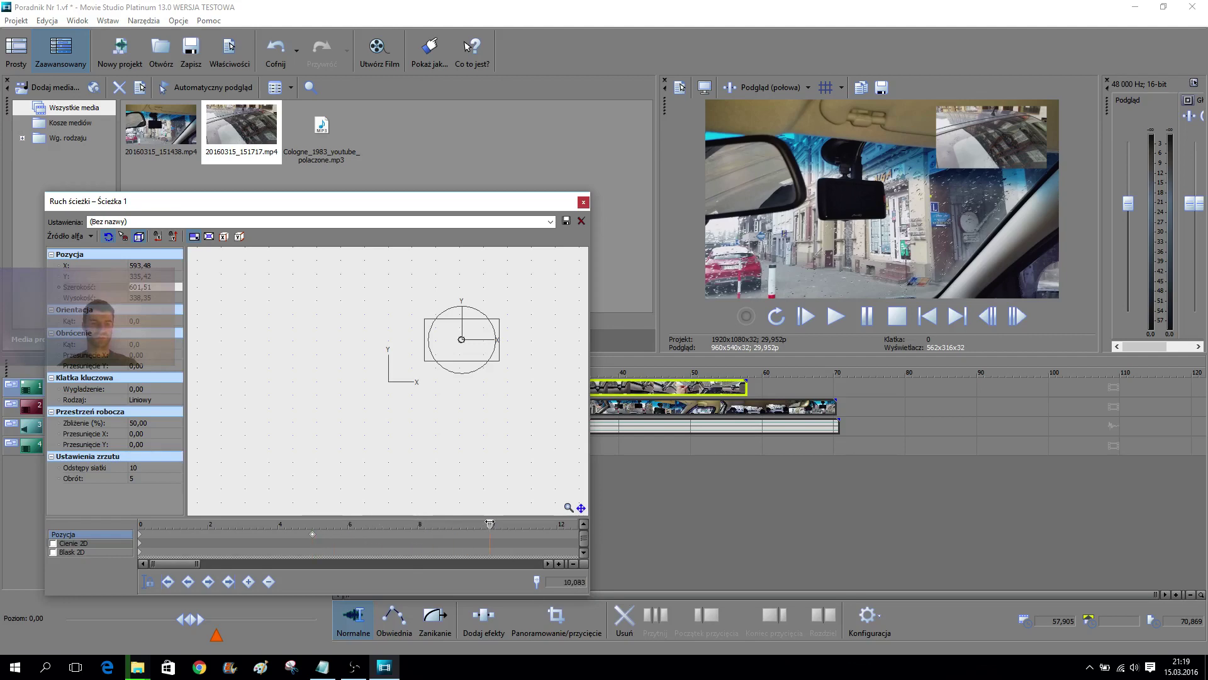
pyautogui.click(573, 582)
pyautogui.write('10,000')
pyautogui.press('Return')
pyautogui.doubleClick(312, 538)
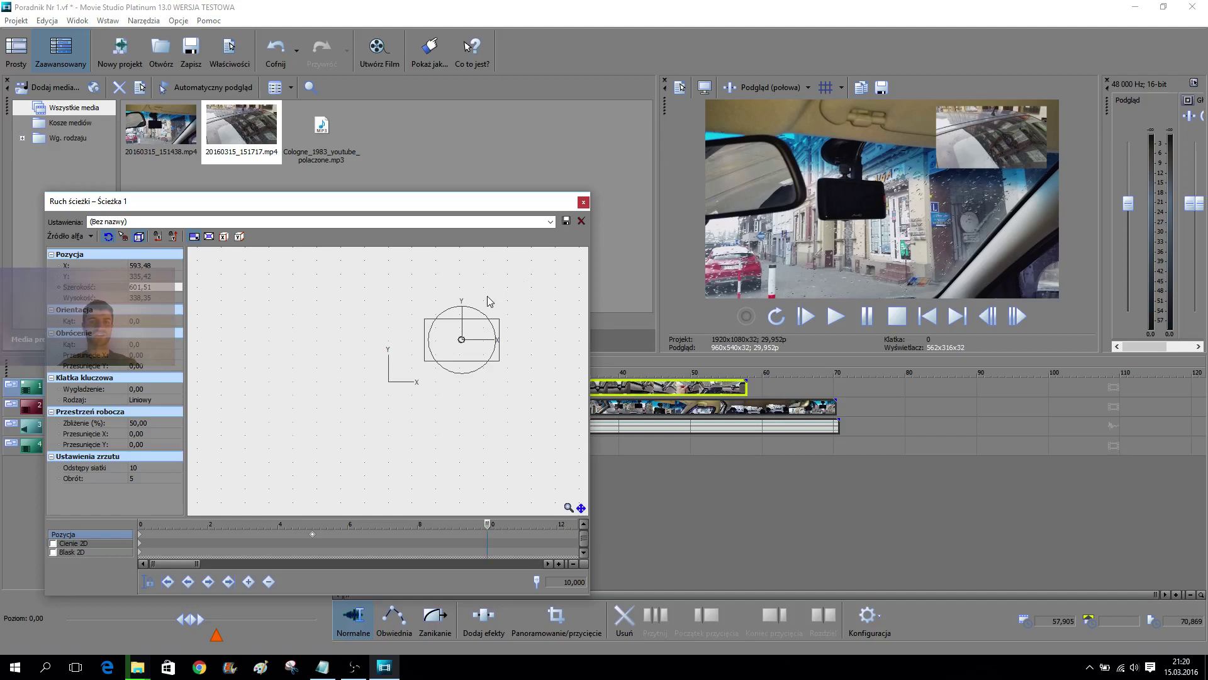
pyautogui.click(446, 337)
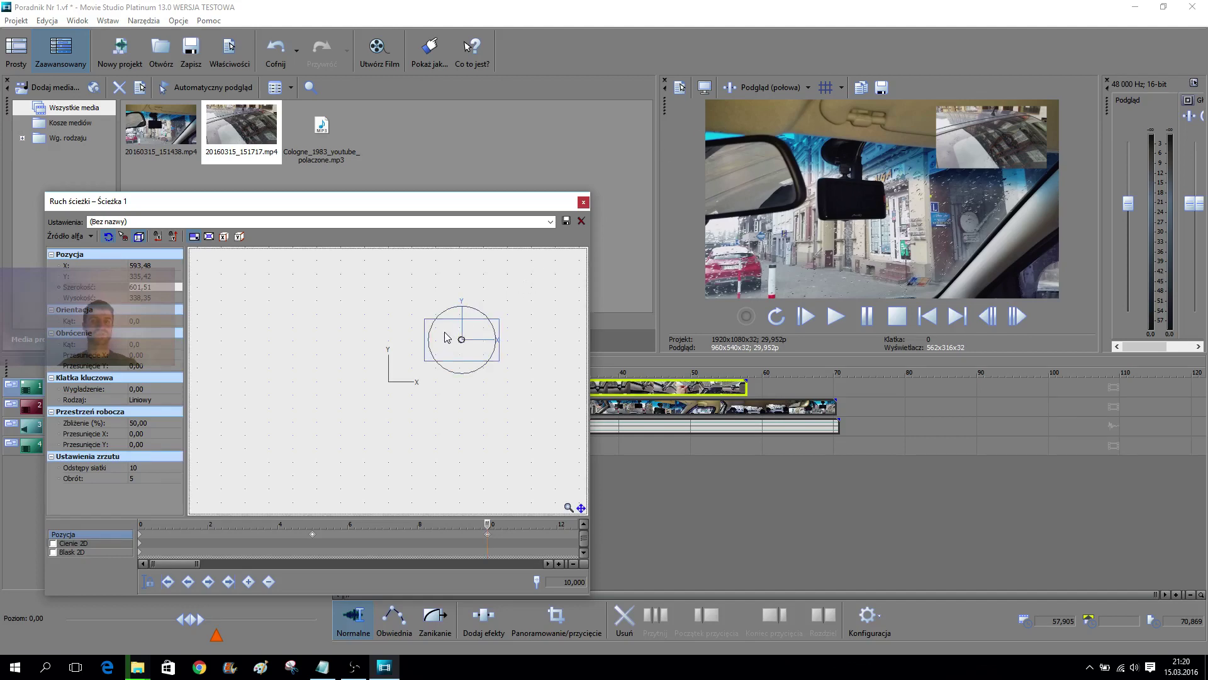
pyautogui.moveTo(446, 337); pyautogui.dragTo(386, 341)
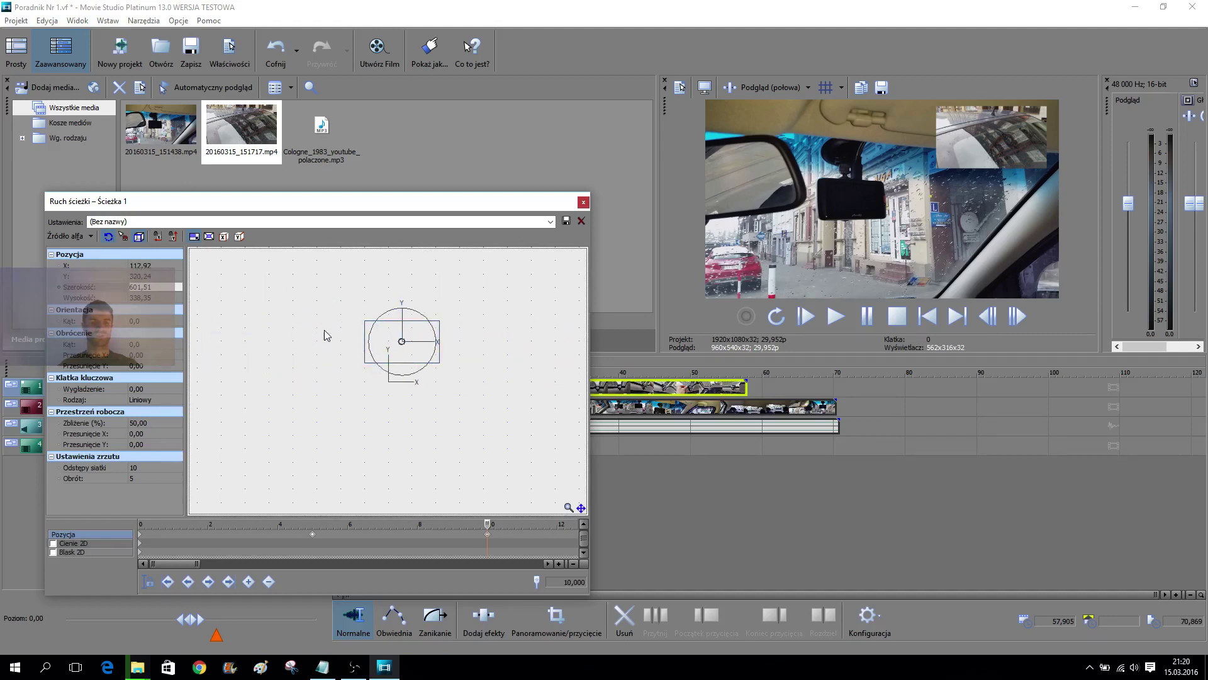
pyautogui.click(286, 48)
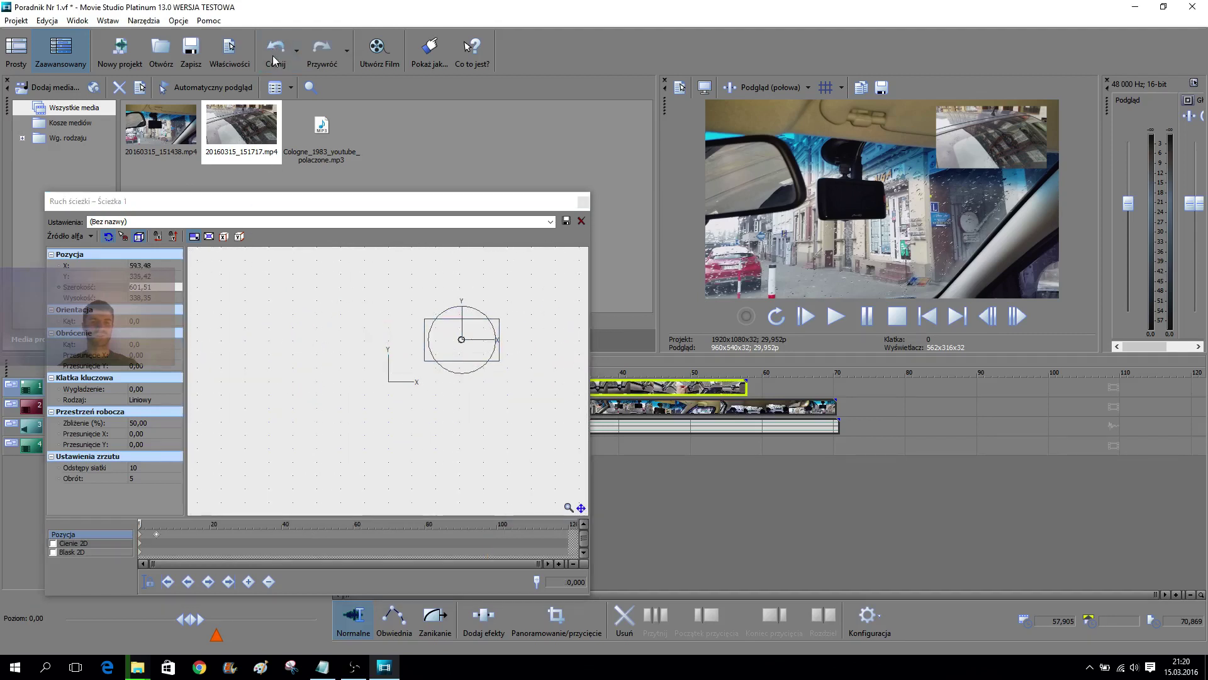
# - Try moving the frame to about X 902.06 with horizontal scaling prevented, and undo the move
pyautogui.click(225, 237)
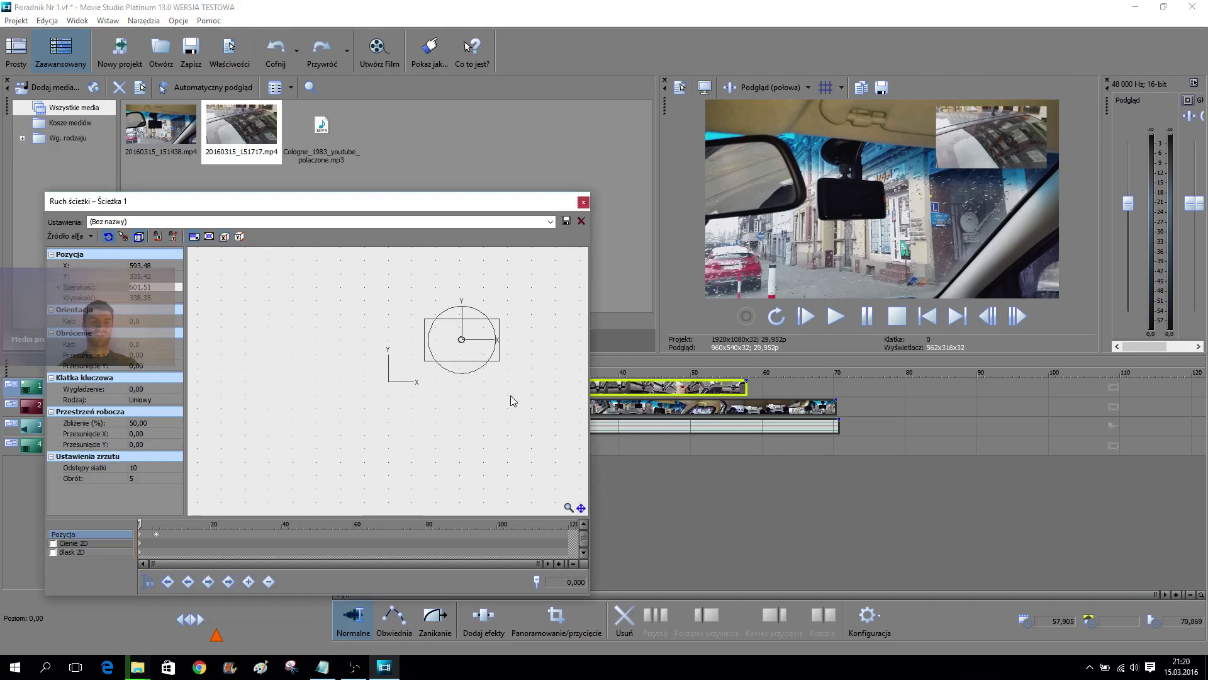
pyautogui.moveTo(444, 340); pyautogui.dragTo(471, 336)
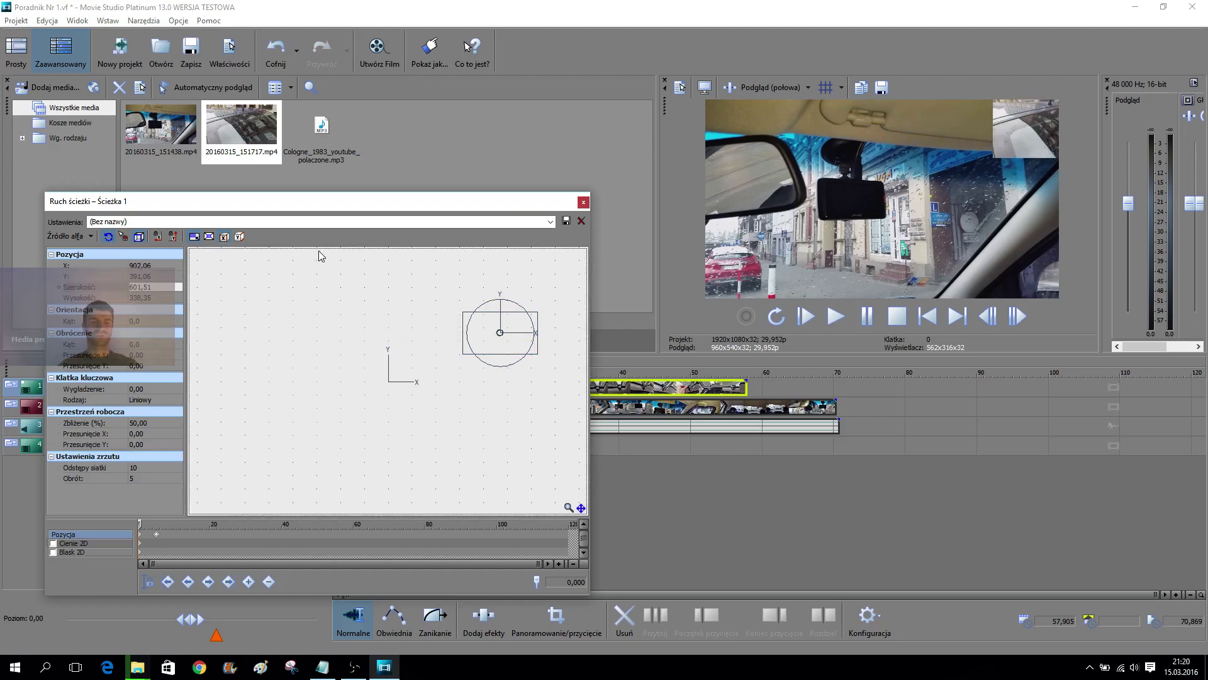
pyautogui.hotkey('ctrl', 'z')
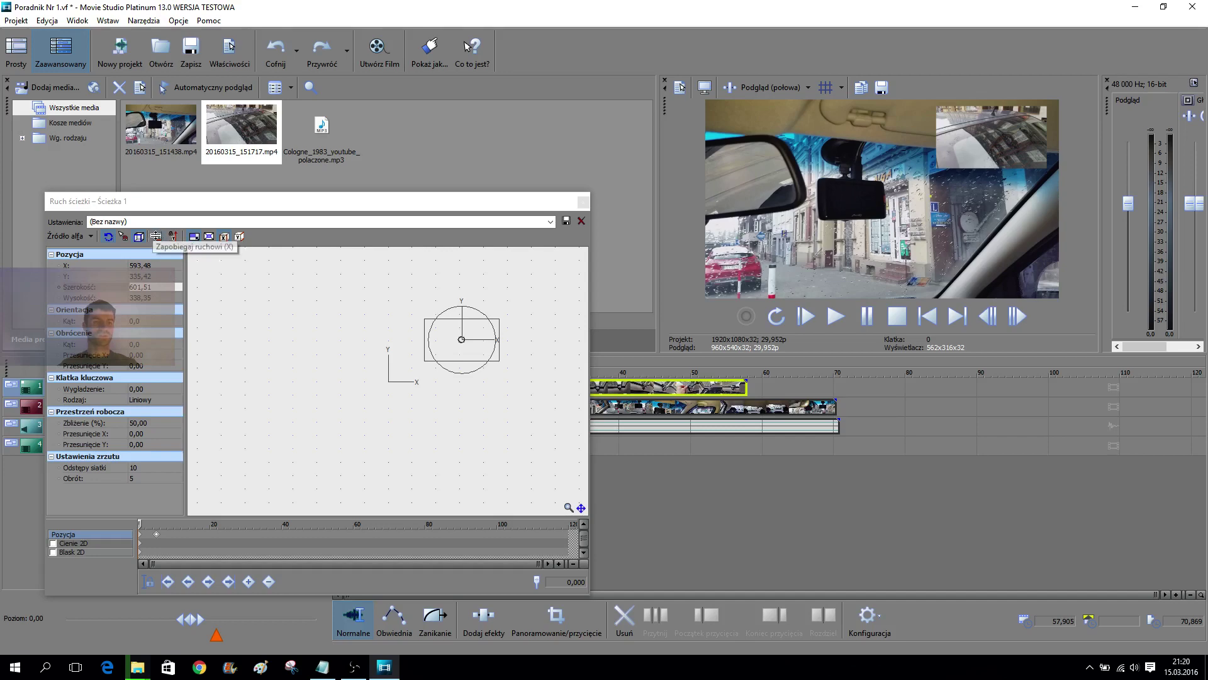
# - Prevent movement along X, shift the track 1 frame slightly upwards, and undo the last change
pyautogui.click(156, 236)
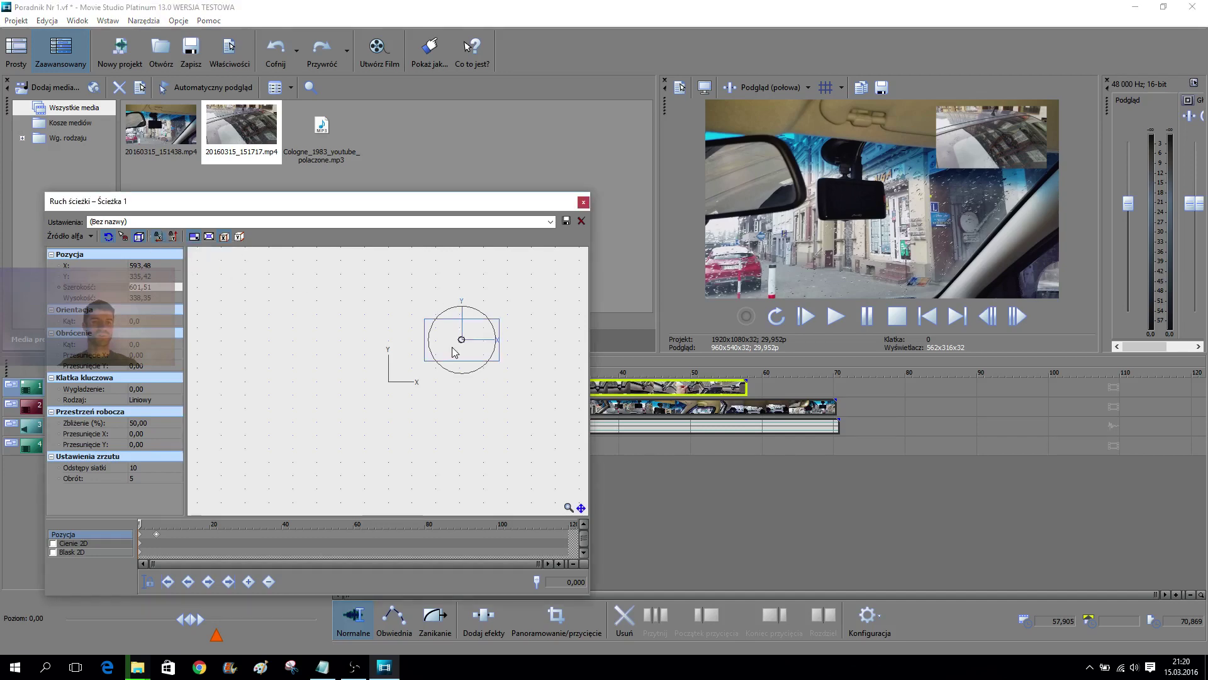
pyautogui.moveTo(431, 351)
pyautogui.mouseDown()
pyautogui.moveTo(375, 350)
pyautogui.moveTo(444, 349)
pyautogui.mouseUp()
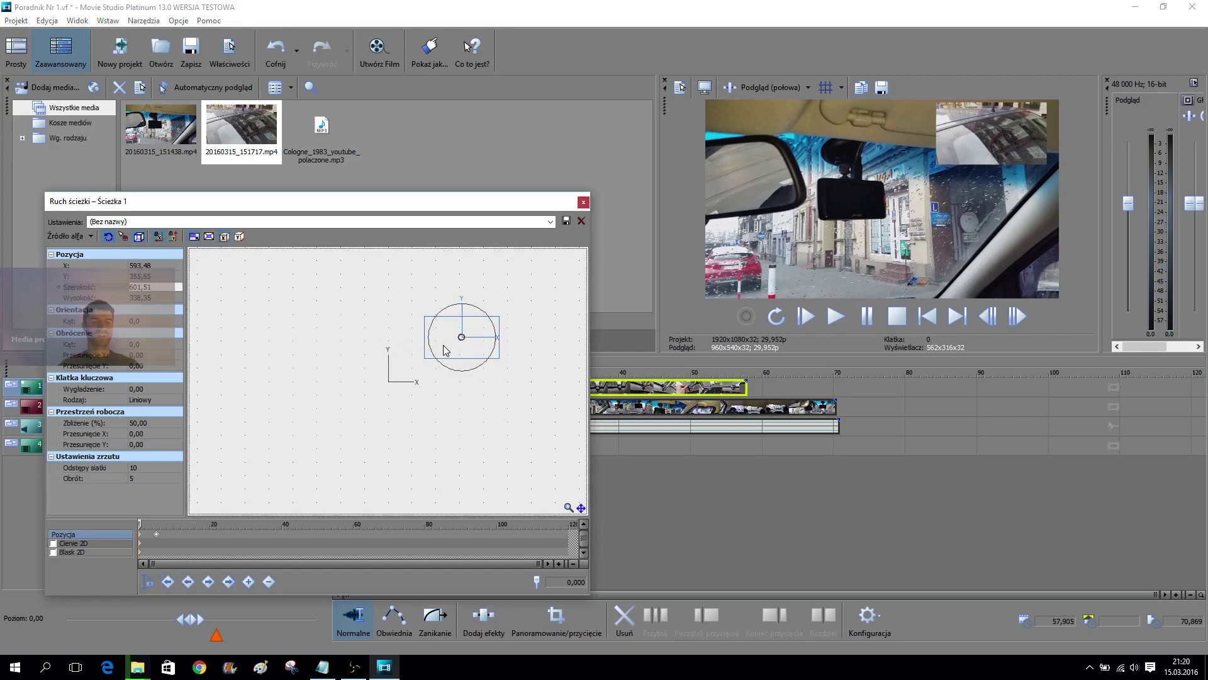
pyautogui.click(277, 50)
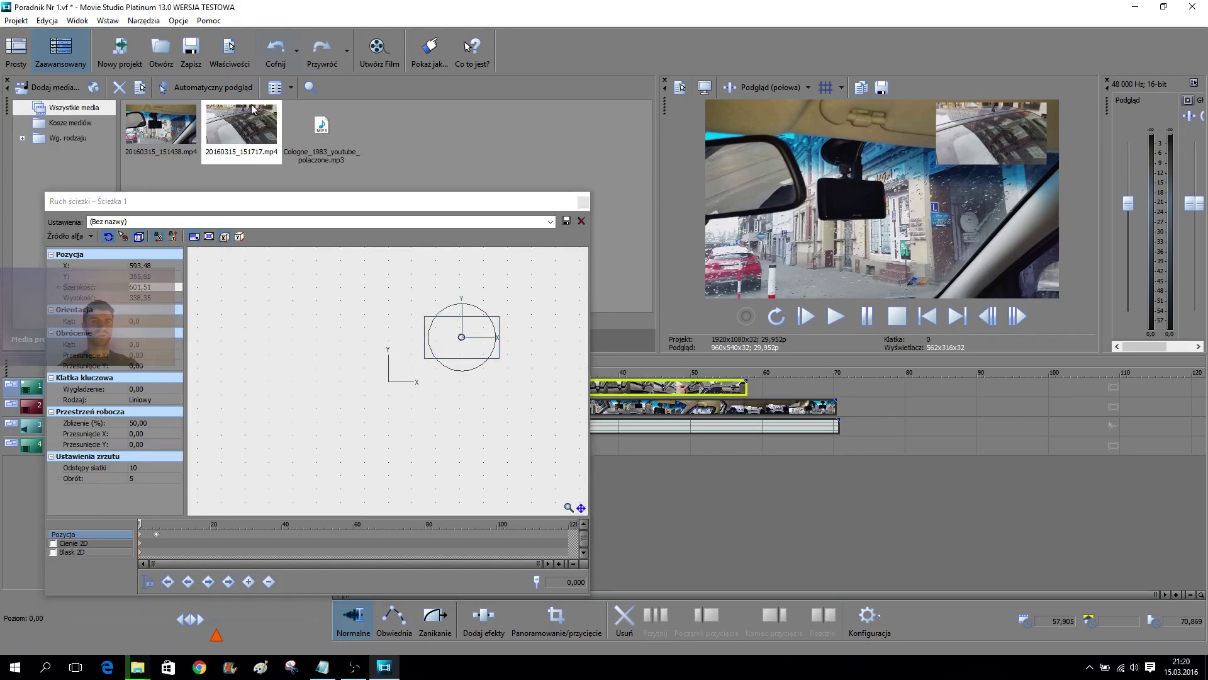
# - Restrict the frame to horizontal movement, slide it left to about X -969.61, and undo the move back to X 633.95
pyautogui.click(157, 239)
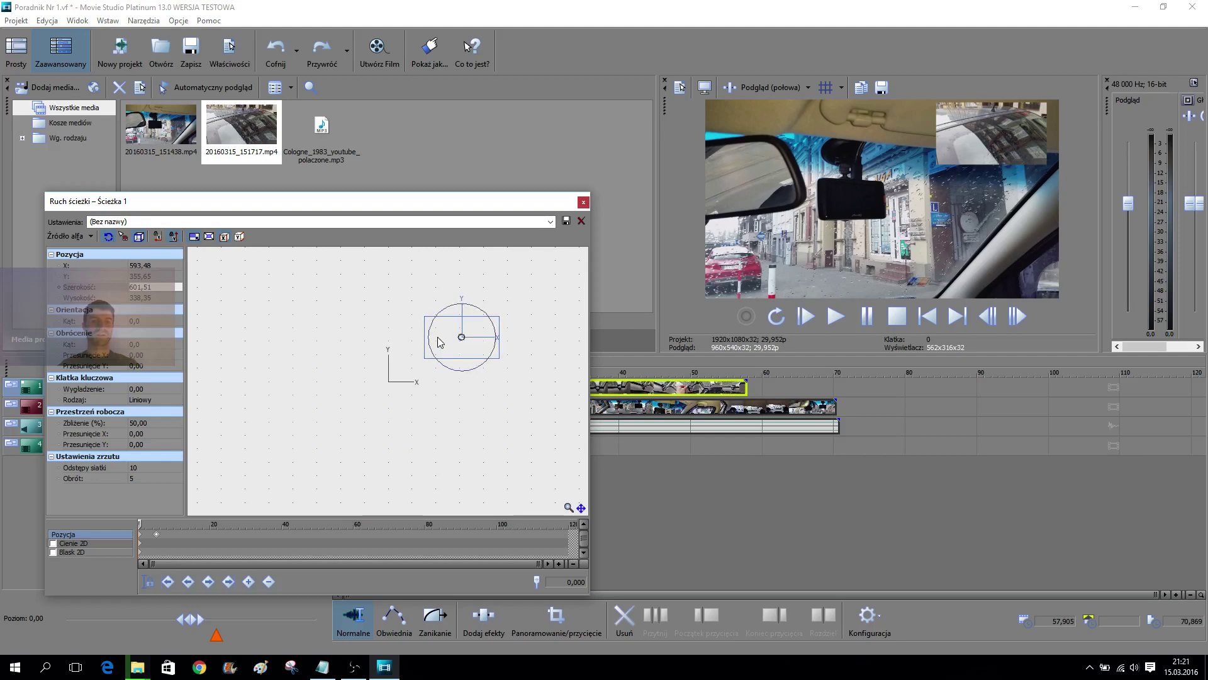
pyautogui.moveTo(438, 342); pyautogui.dragTo(245, 344)
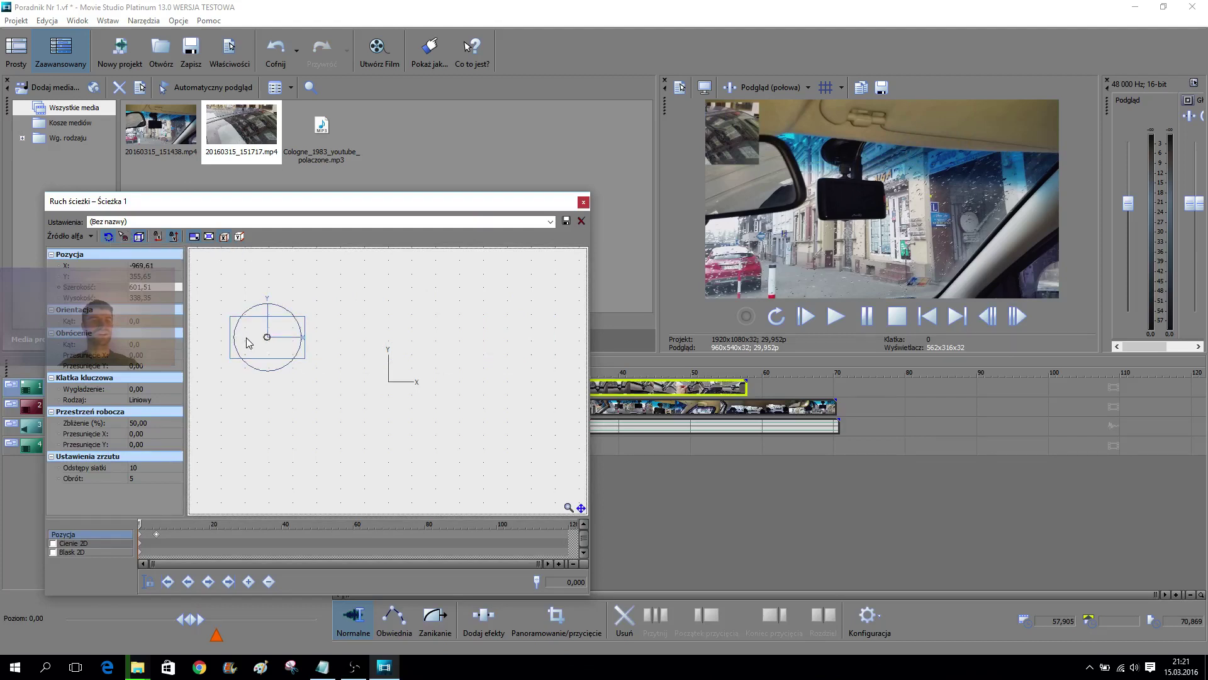
pyautogui.moveTo(249, 342); pyautogui.dragTo(446, 357)
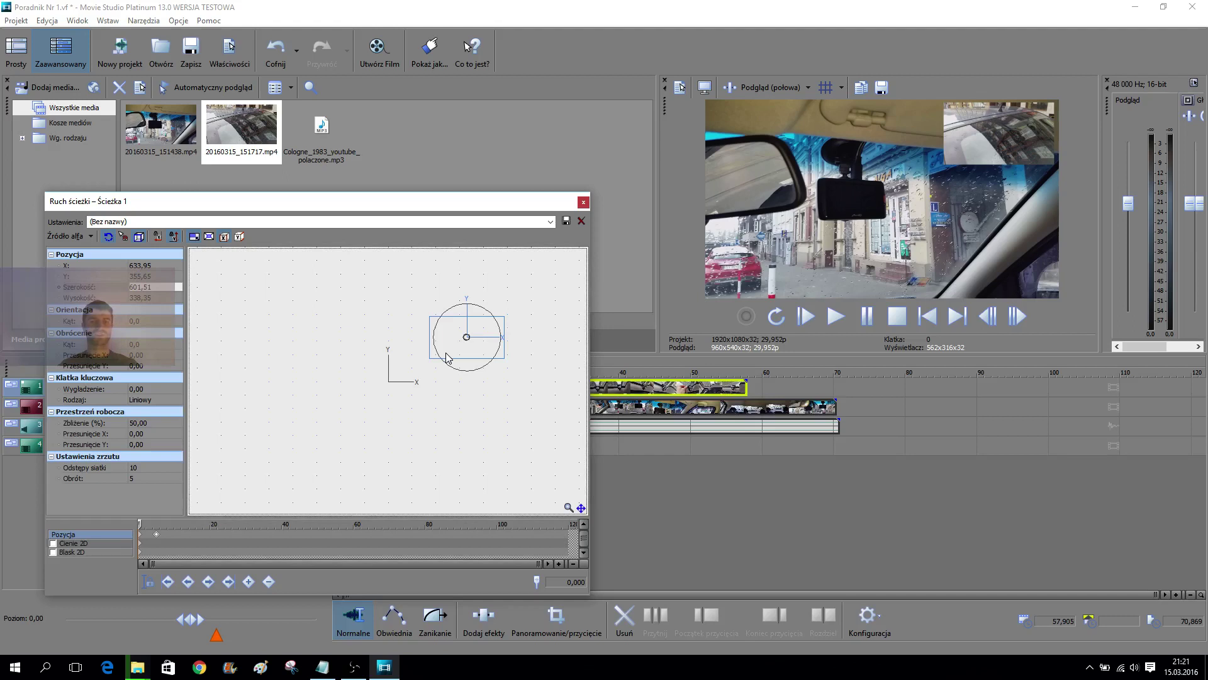
pyautogui.click(270, 51)
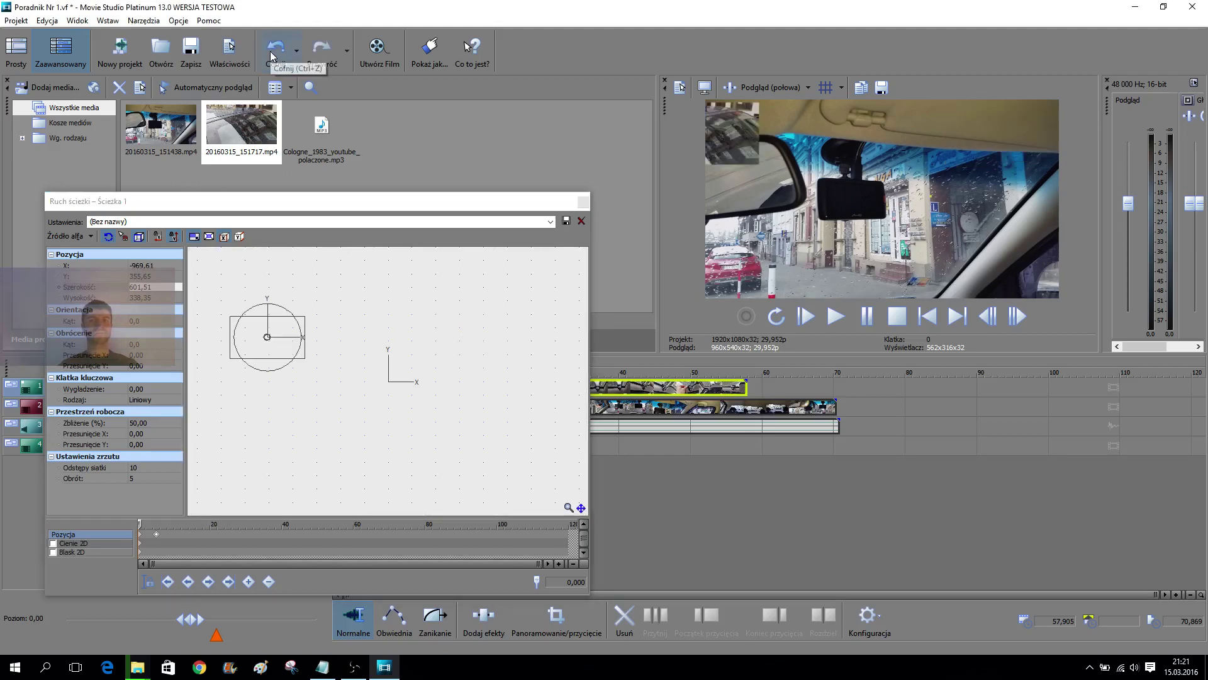
# - Go through the edit history until the track 1 frame is back at X 593.48, Y 335.42
pyautogui.click(322, 51)
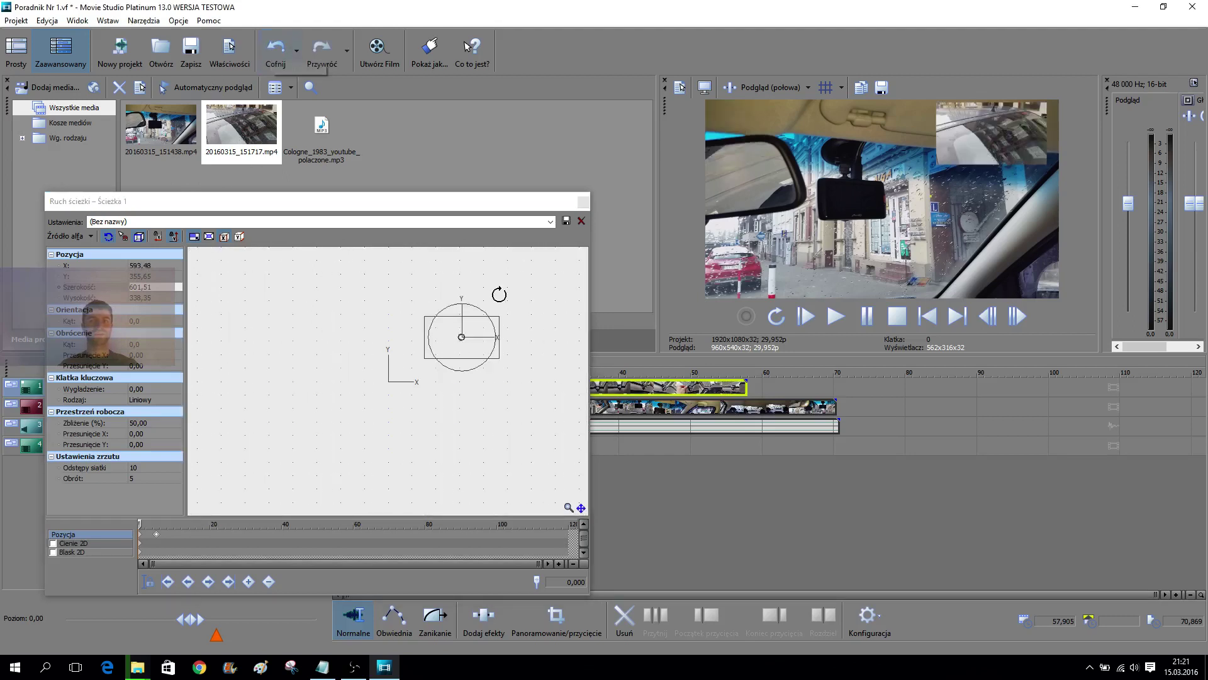
pyautogui.click(272, 52)
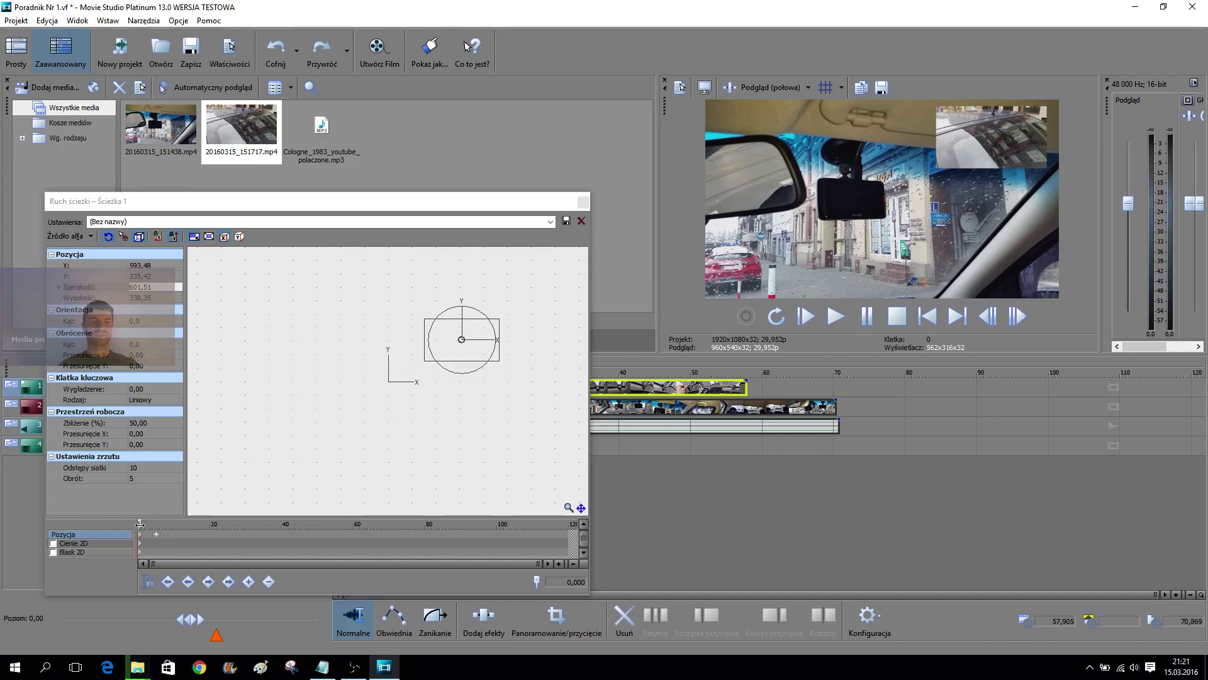
# - Go to the 5-second keyframe of track 1 and add another position keyframe at 10 seconds
pyautogui.click(560, 565)
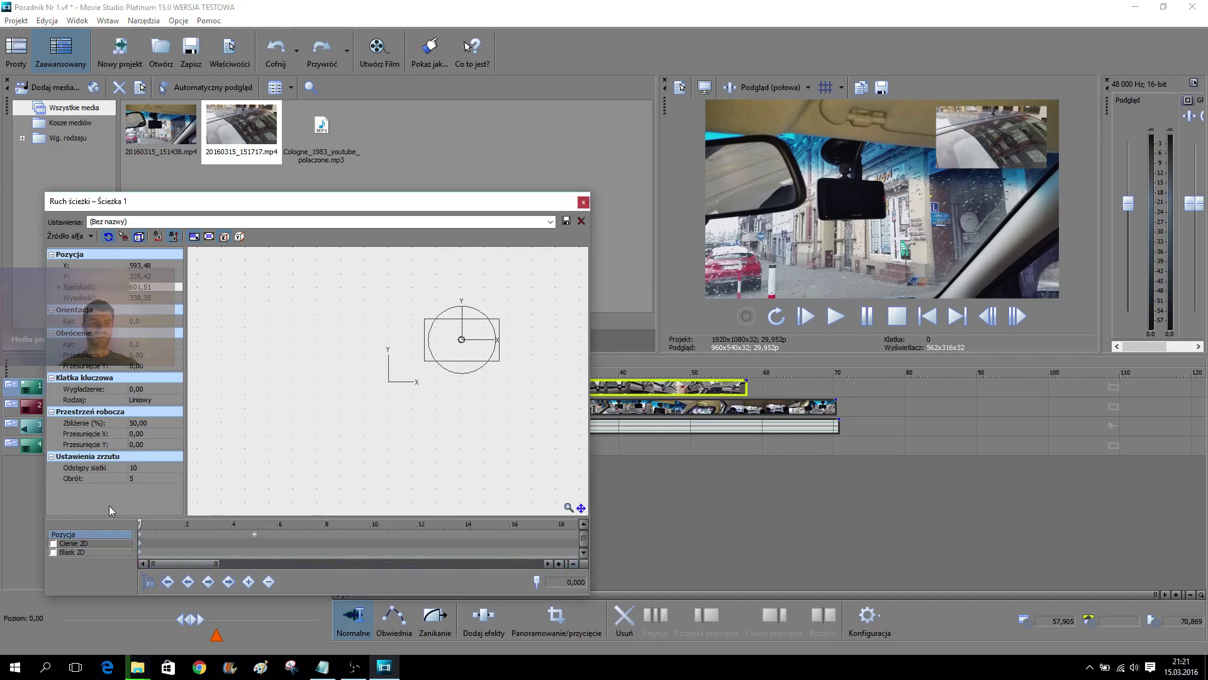
pyautogui.click(571, 585)
pyautogui.write('5')
pyautogui.press('Return')
pyautogui.click(574, 584)
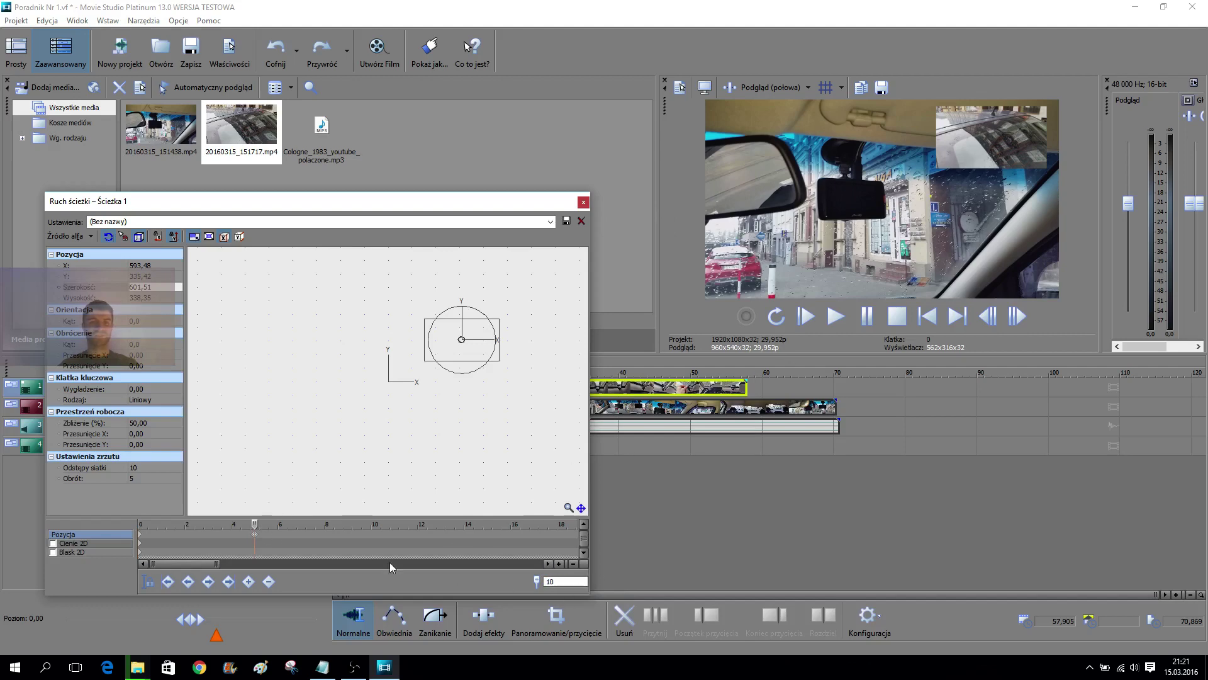
pyautogui.press('Return')
pyautogui.click(250, 583)
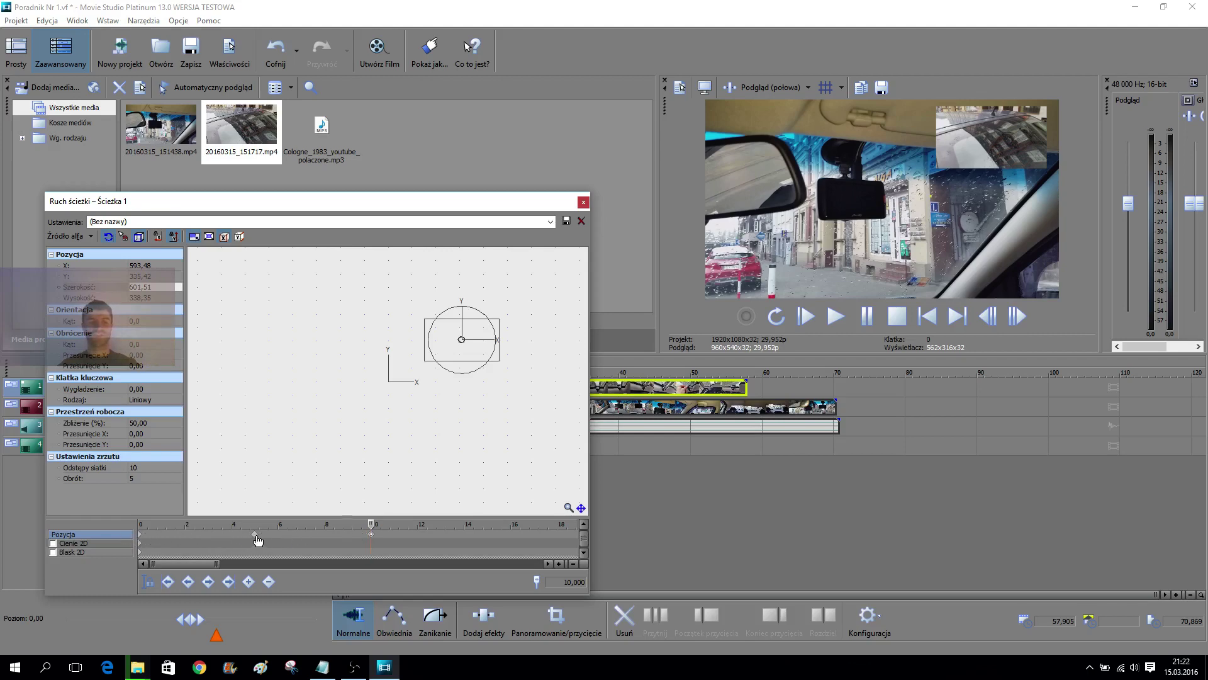
# - Return the keyframe cursor to 5 seconds and check the frame's position there
pyautogui.doubleClick(372, 539)
pyautogui.moveTo(369, 523); pyautogui.dragTo(256, 522)
pyautogui.click(573, 582)
pyautogui.write('5')
pyautogui.press('Return')
pyautogui.click(494, 330)
# - At the 10-second keyframe, set the frame's X position to -593.50
pyautogui.click(566, 584)
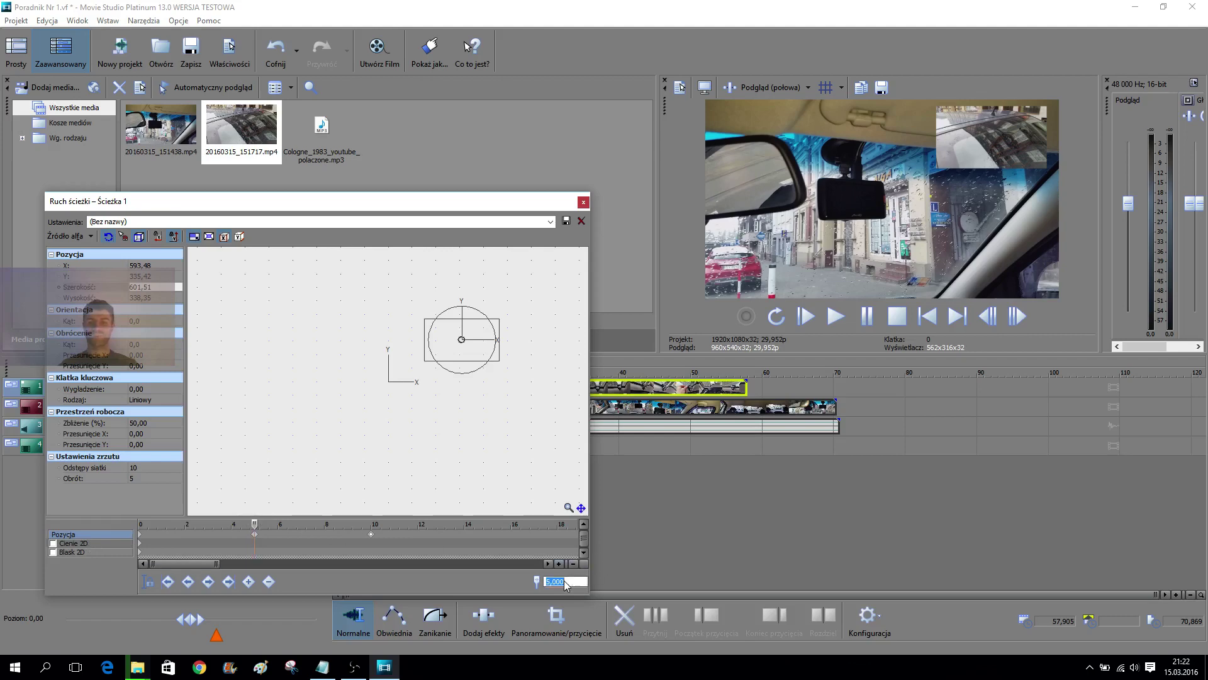
pyautogui.write('10')
pyautogui.press('Return')
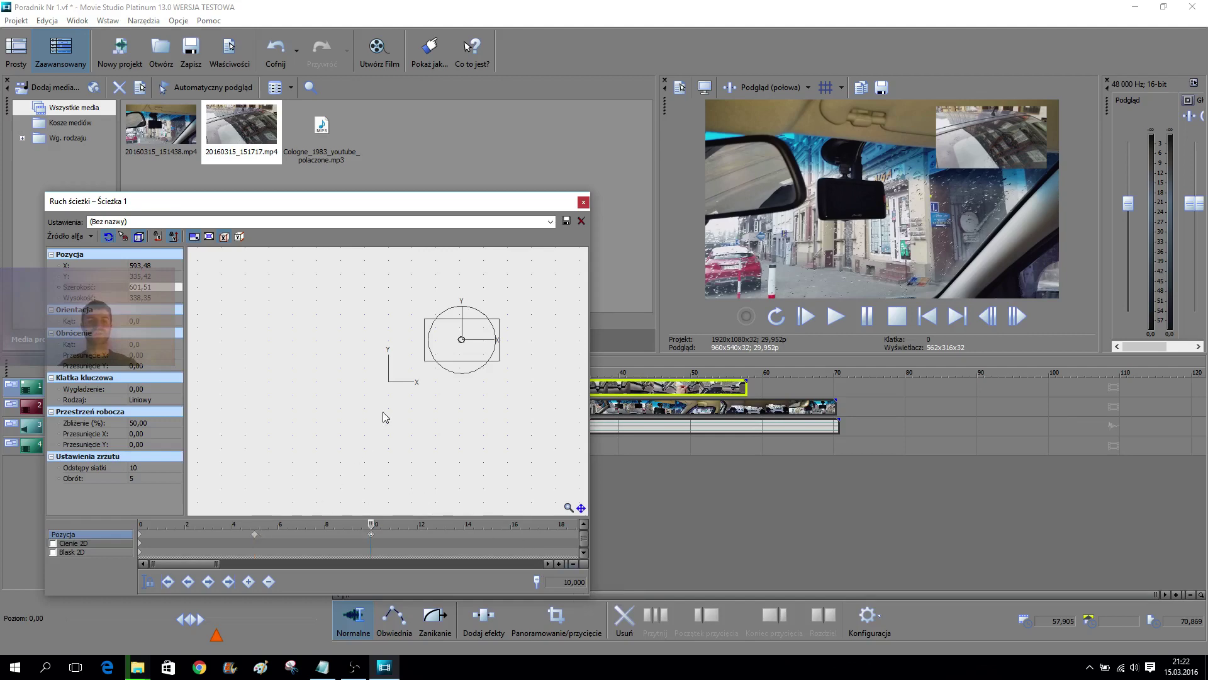
pyautogui.click(459, 364)
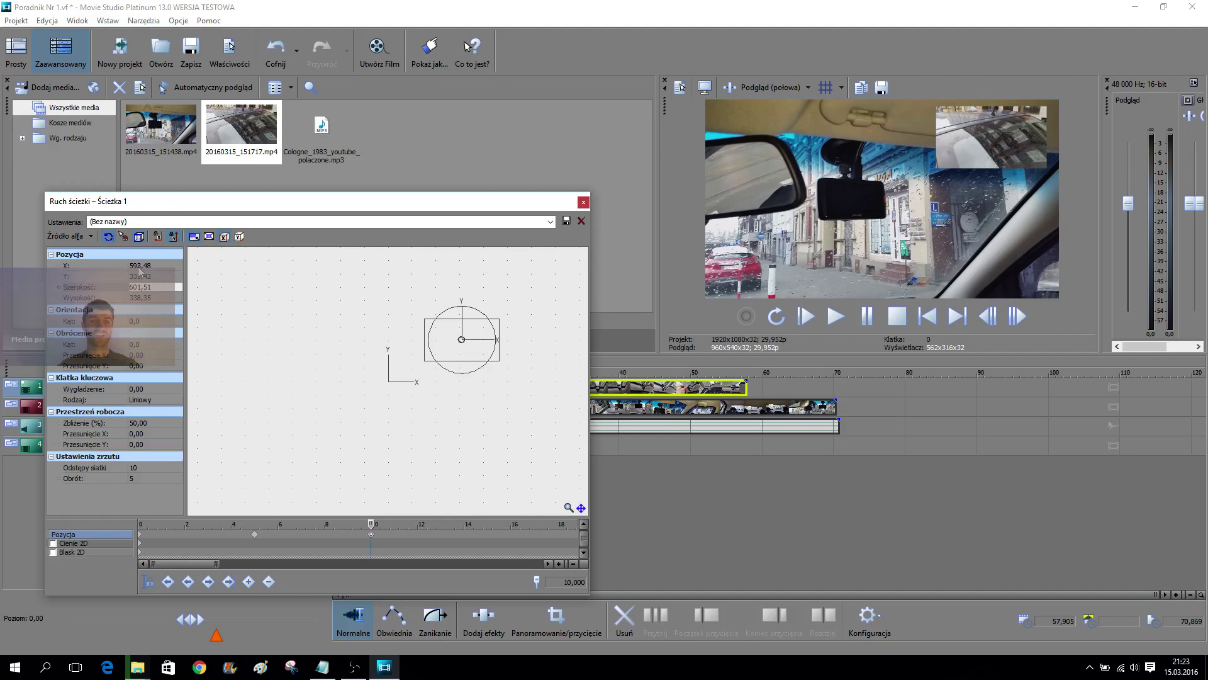
pyautogui.click(471, 341)
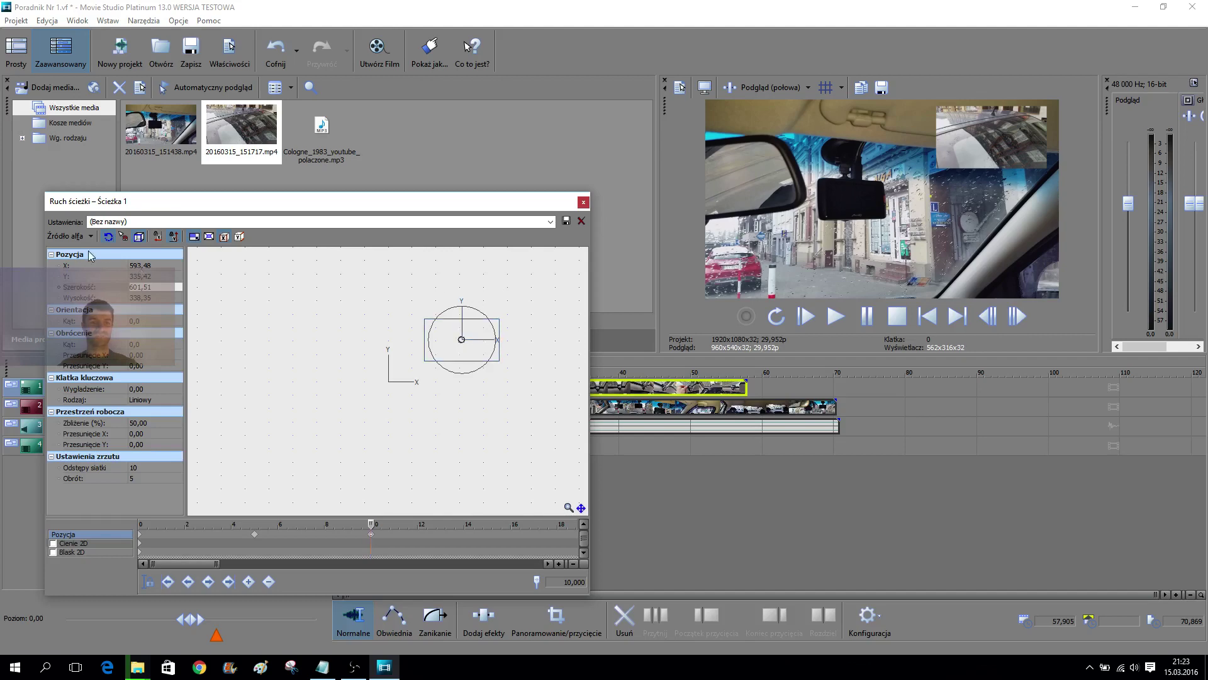
pyautogui.click(151, 265)
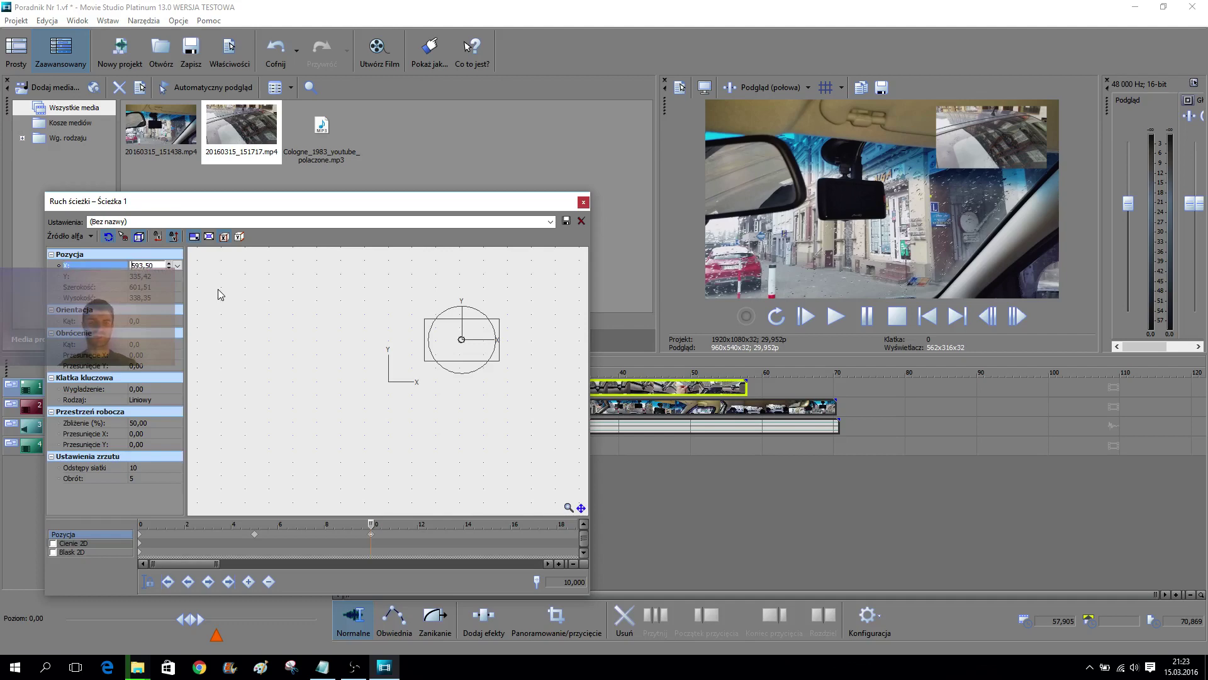
pyautogui.write('-')
pyautogui.press('Return')
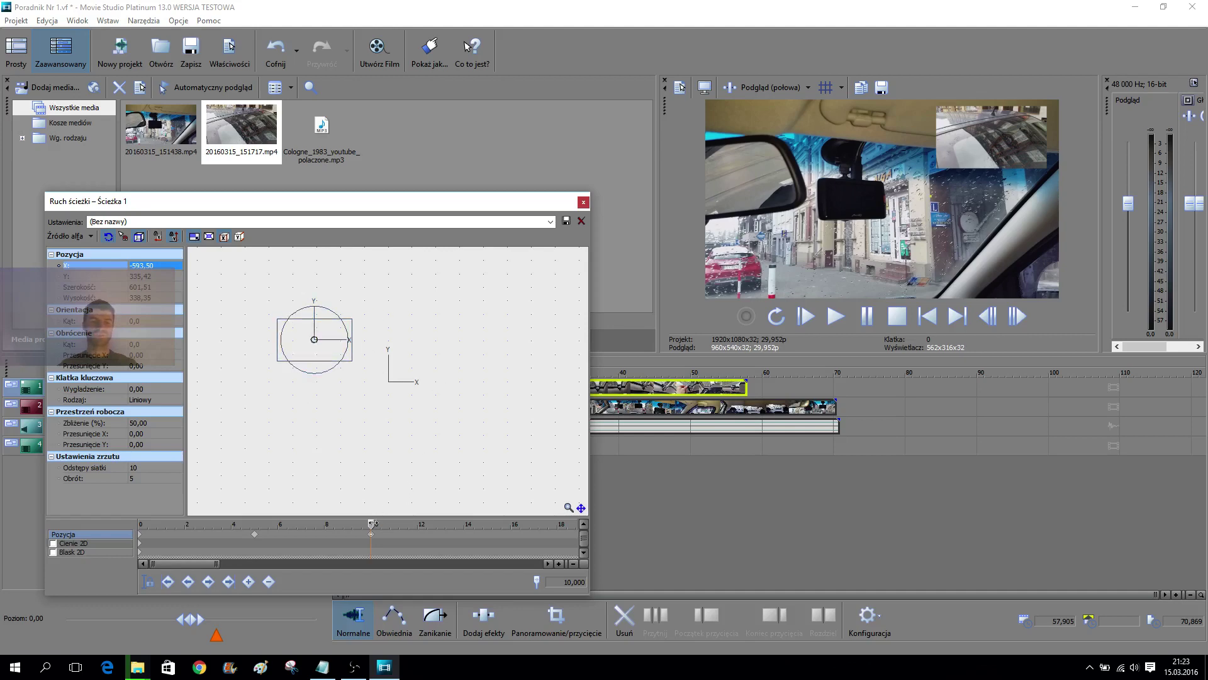
# - Move the track motion window down to look at the main timeline, and bring it back up
pyautogui.moveTo(482, 208); pyautogui.dragTo(491, 470)
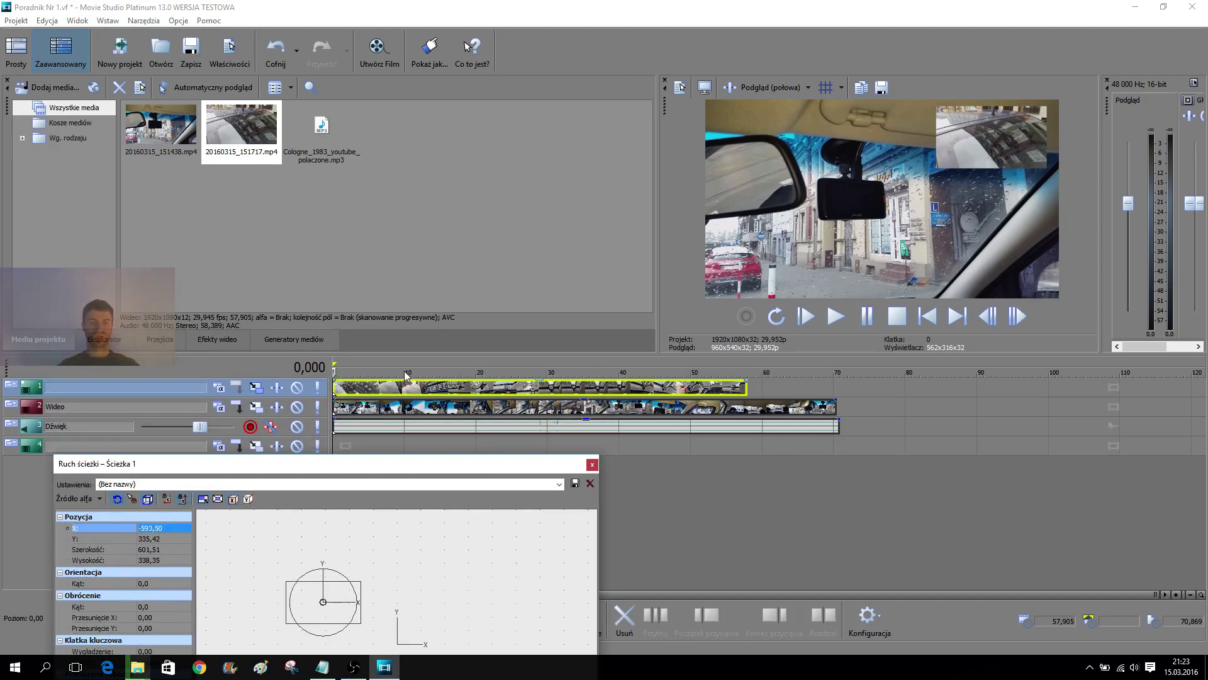
pyautogui.moveTo(394, 463); pyautogui.dragTo(378, 234)
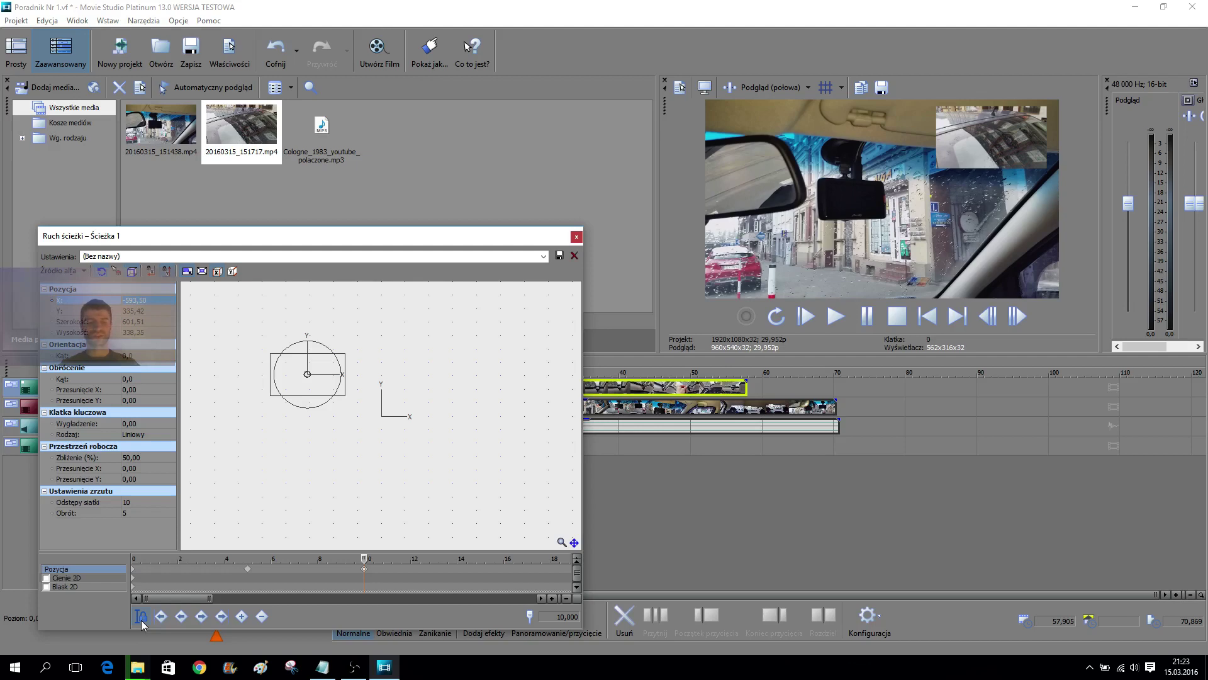
# - In Notepad's lista.txt, append "Synchronizacja Kursora" to the "Podgląd Animacji Podczas Edycji" line and minimize the window
pyautogui.click(321, 670)
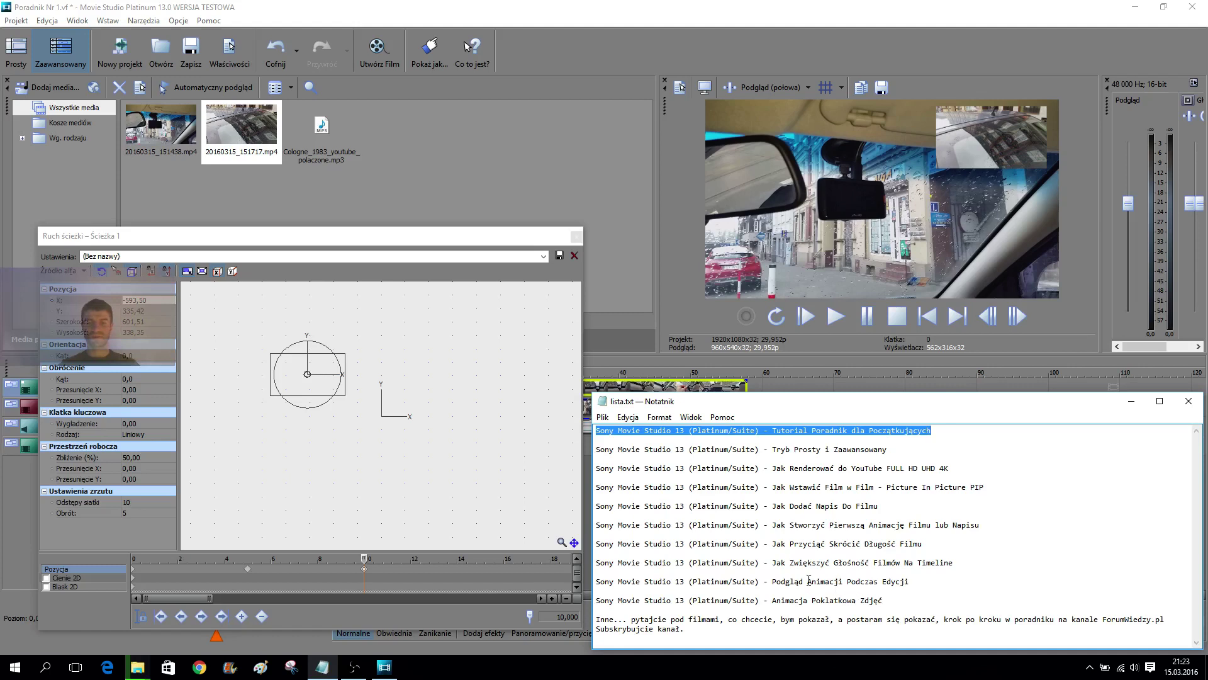
pyautogui.click(918, 579)
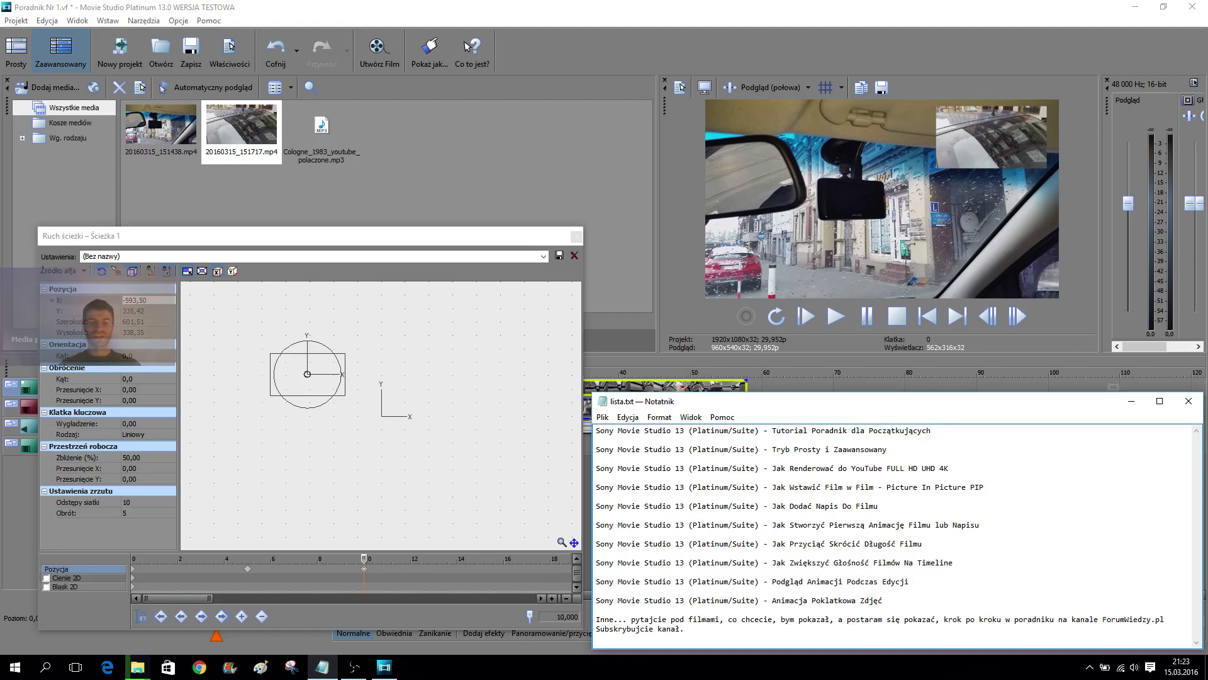
pyautogui.write('Synchronizacji ')
pyautogui.write('Kur')
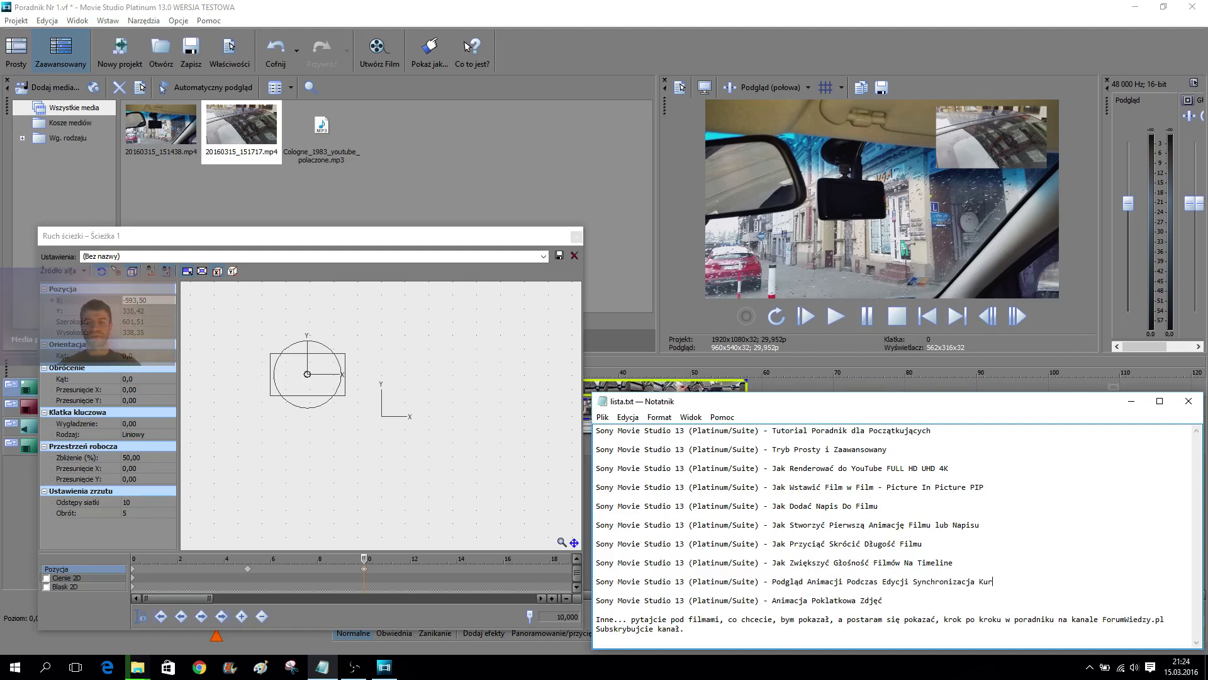
pyautogui.write('ora')
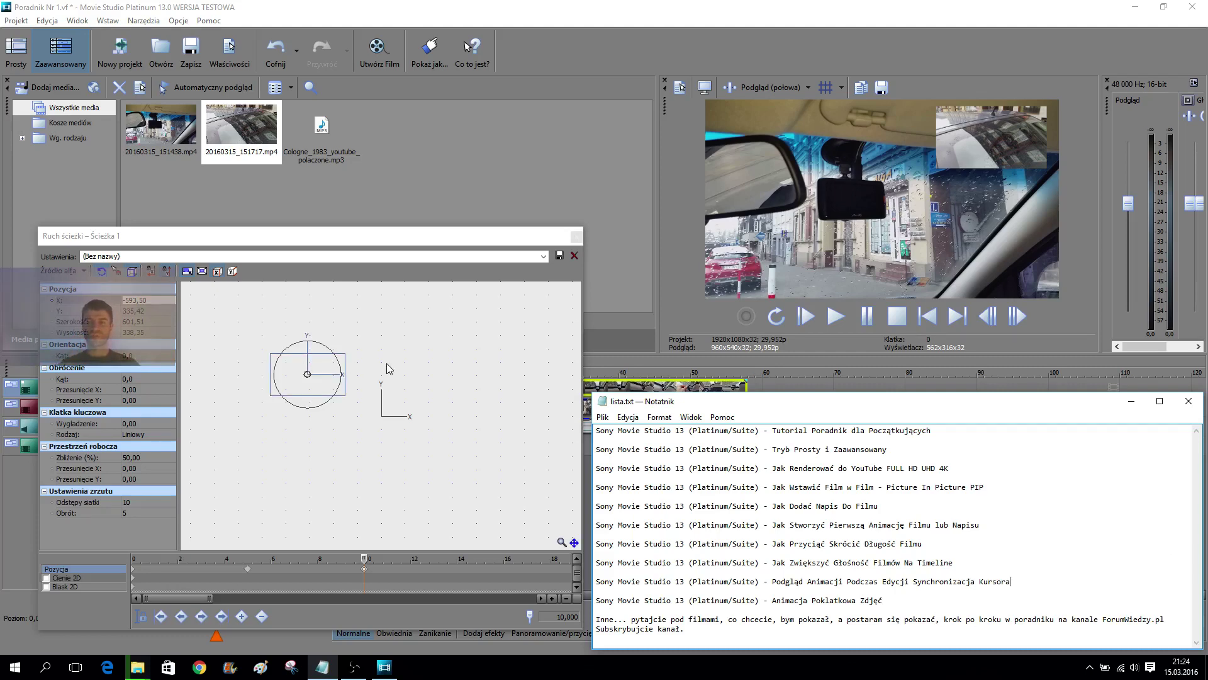
pyautogui.click(1131, 401)
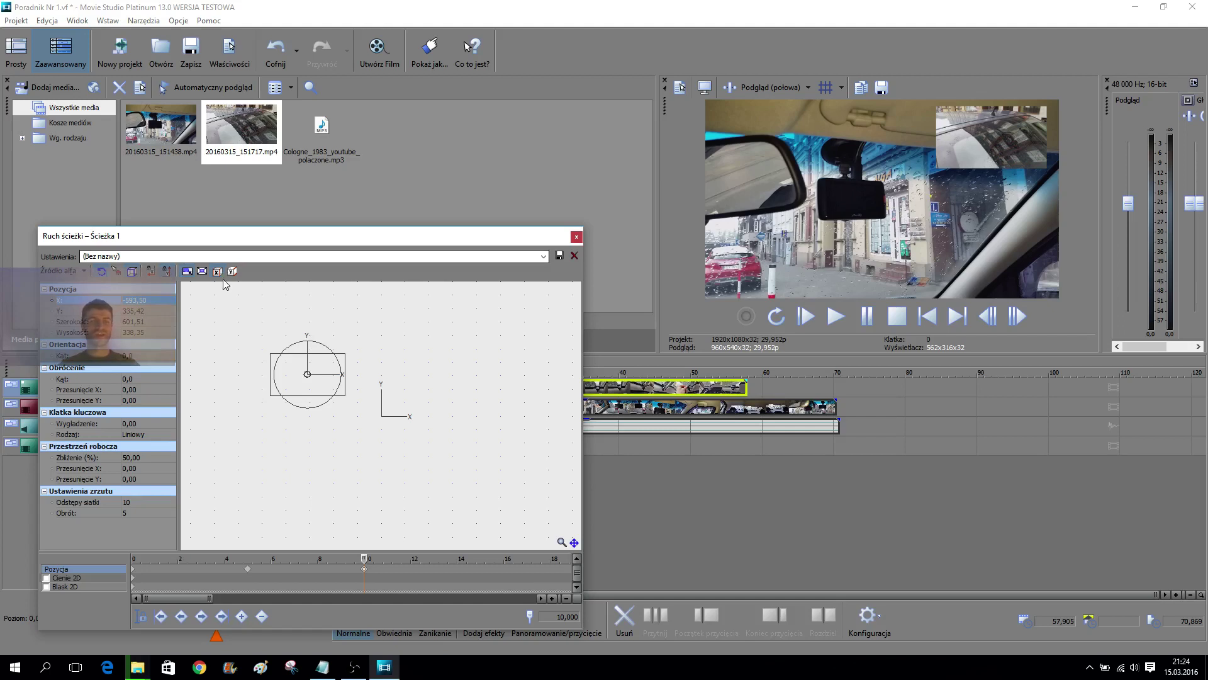
# - Enable cursor synchronization in the track motion window and scrub the animation to about 5.2 seconds
pyautogui.click(141, 617)
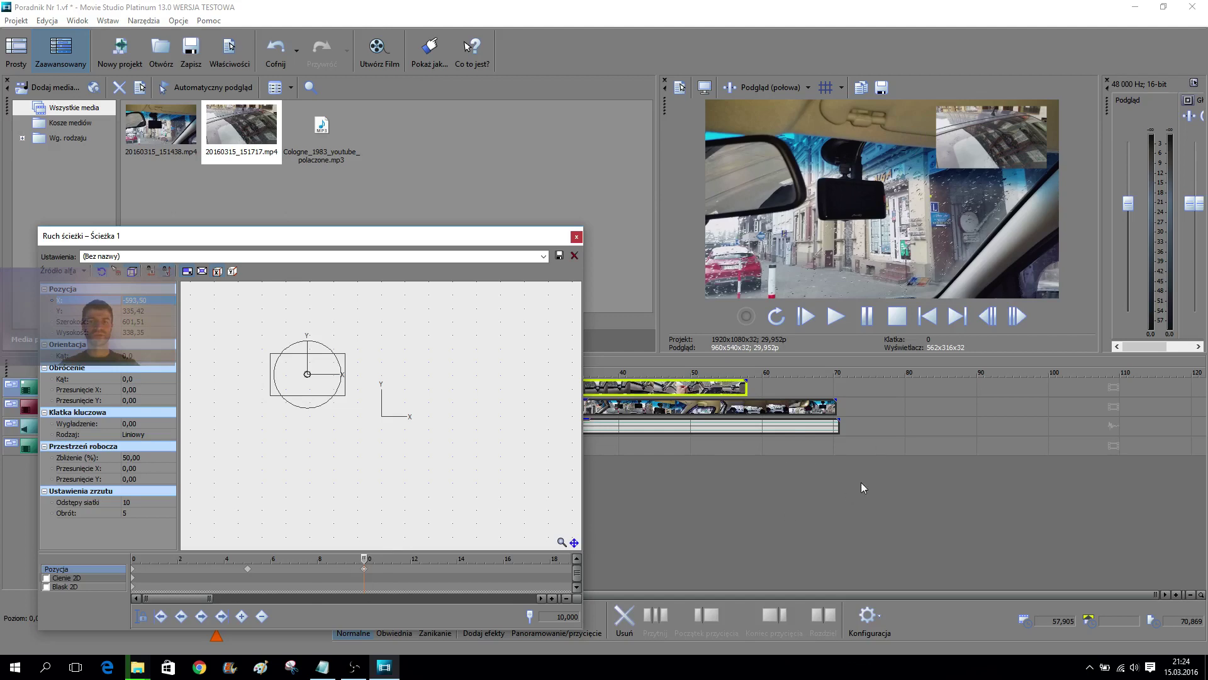
pyautogui.click(141, 617)
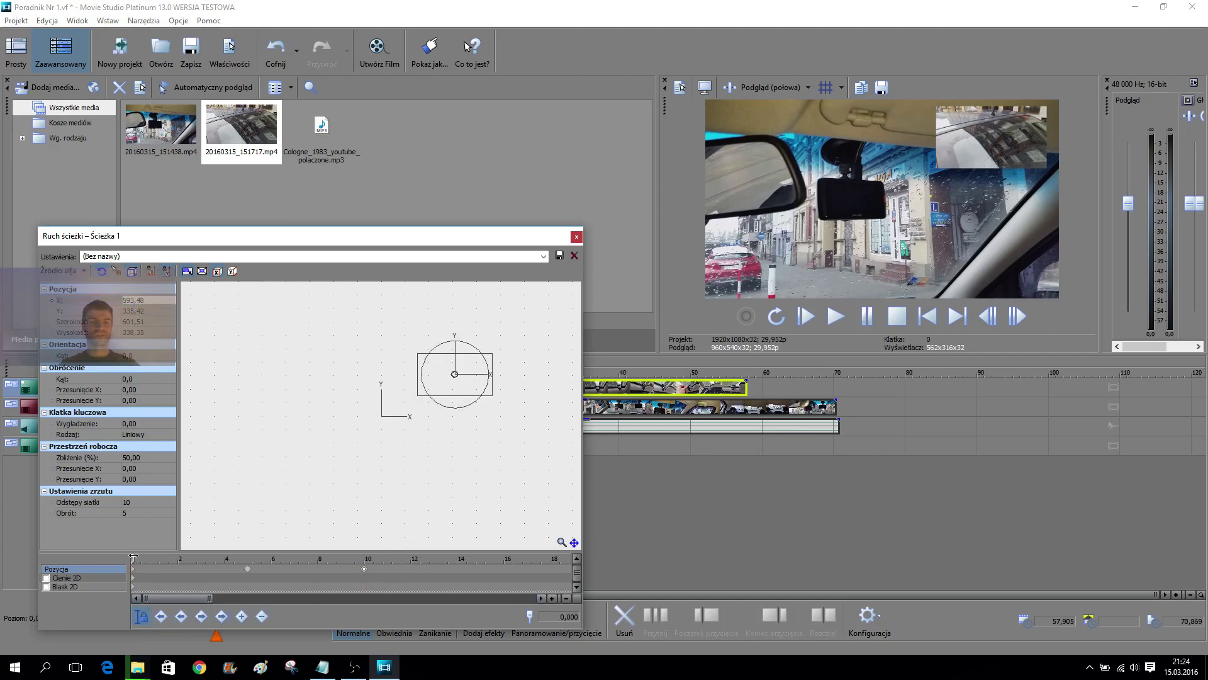
pyautogui.moveTo(132, 557); pyautogui.dragTo(249, 557)
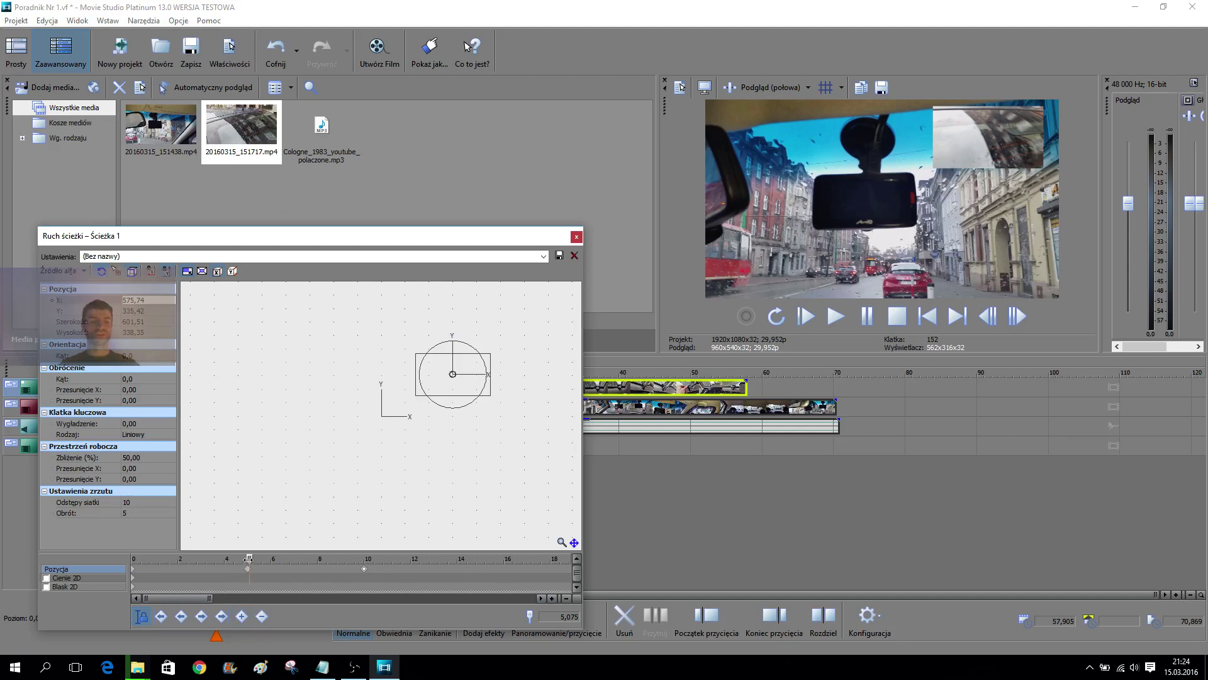
pyautogui.moveTo(249, 558)
pyautogui.mouseDown()
pyautogui.moveTo(381, 559)
pyautogui.moveTo(252, 559)
pyautogui.mouseUp()
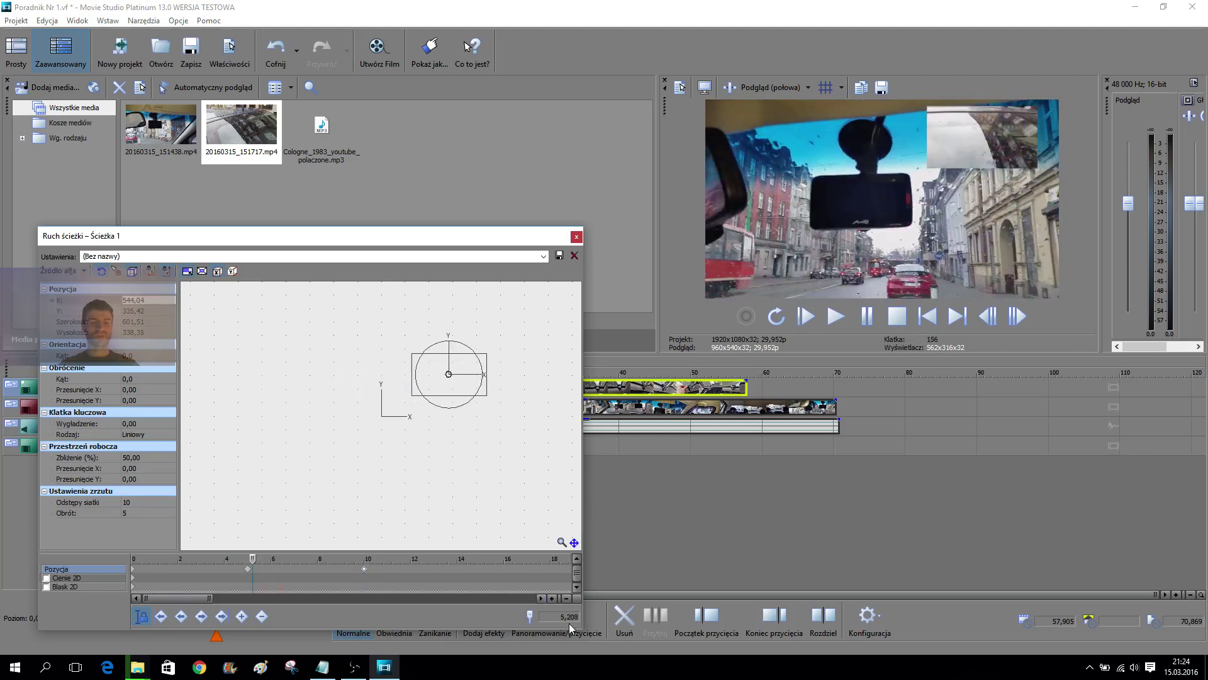
# - Preview the overlaid clip at exactly 5 seconds and at 10 seconds
pyautogui.write('5')
pyautogui.press('Return')
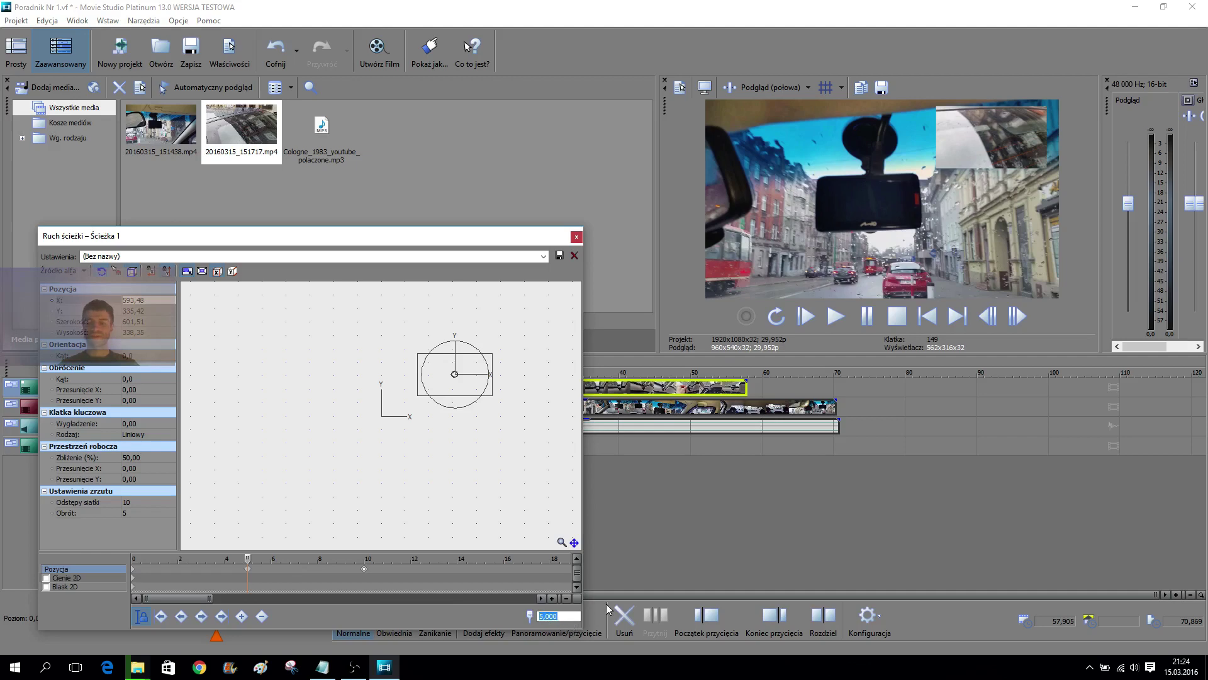
pyautogui.write('10')
pyautogui.press('Return')
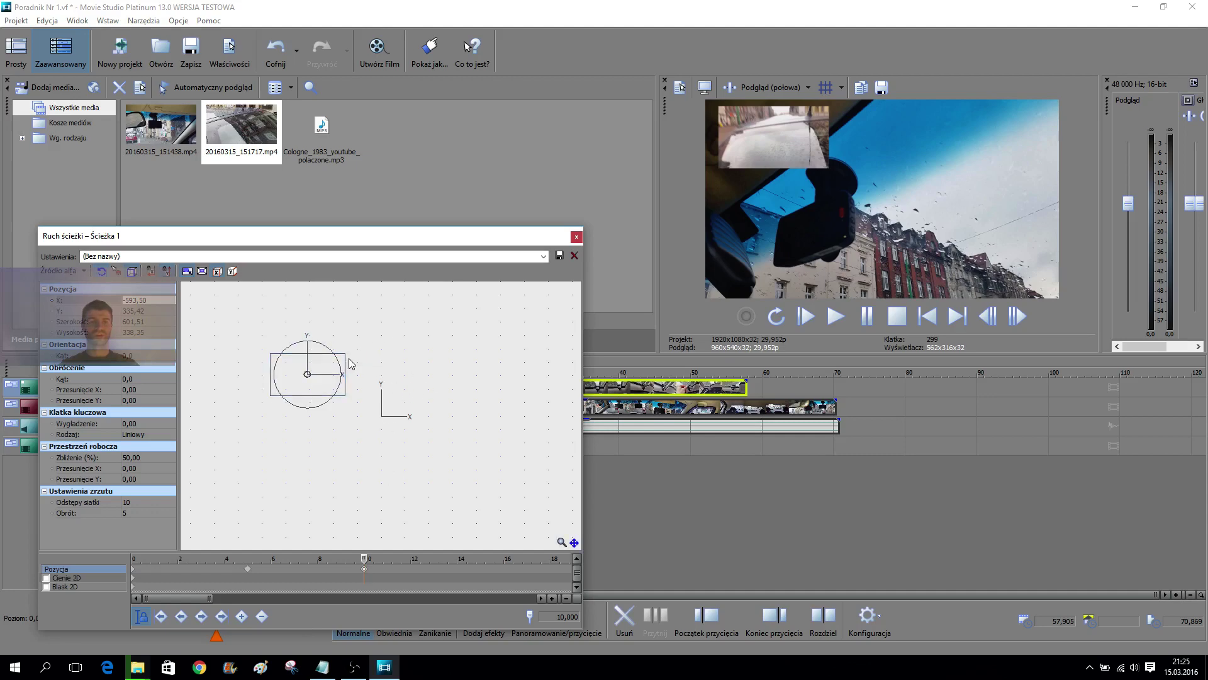
# - Undo and redo the X position change to compare both placements of the overlaid clip at 10 seconds
pyautogui.click(280, 59)
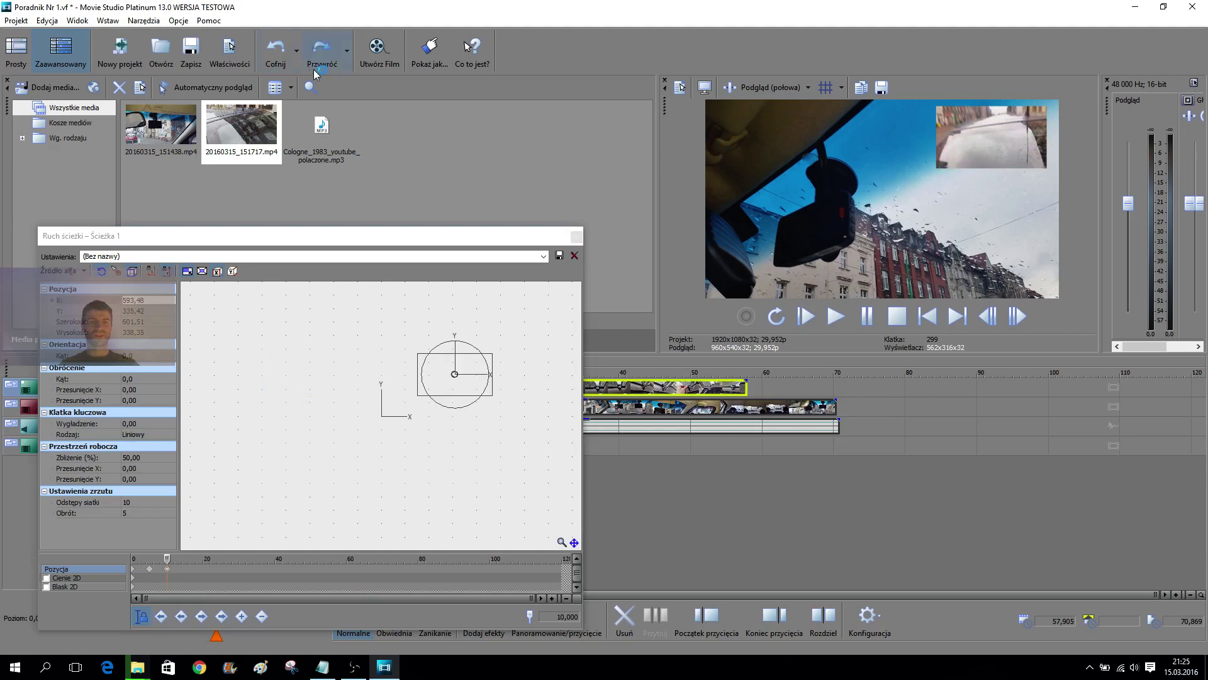
pyautogui.click(273, 55)
pyautogui.click(273, 54)
pyautogui.click(322, 54)
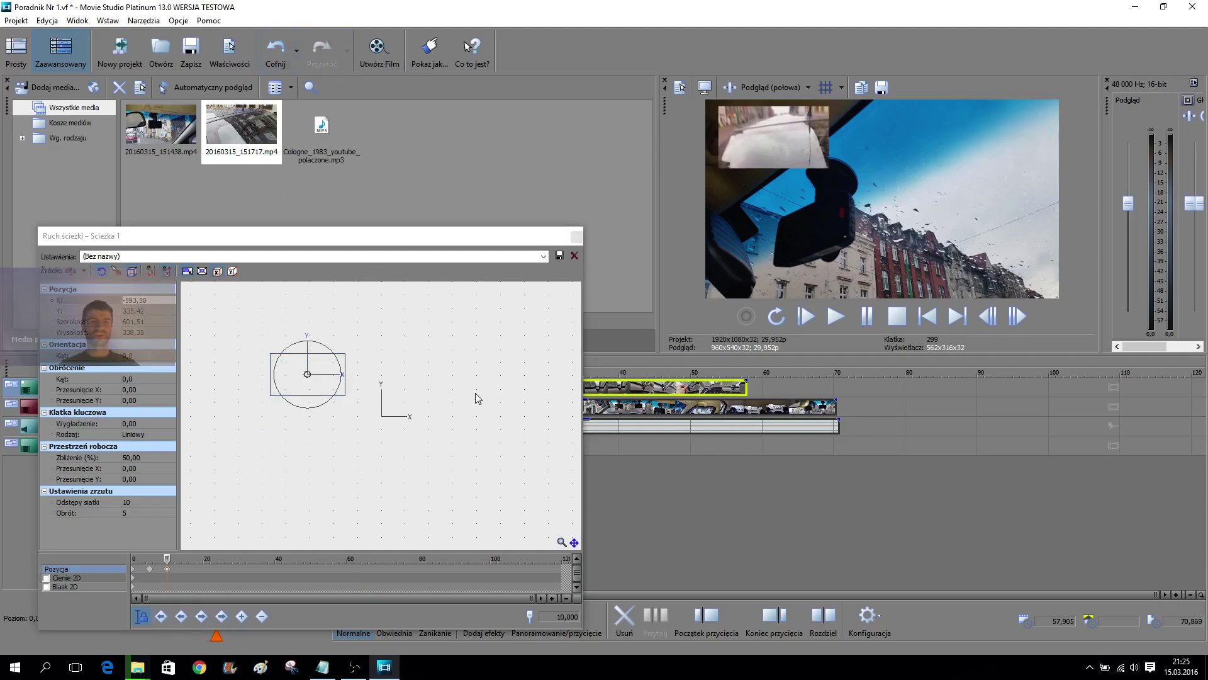
pyautogui.click(275, 51)
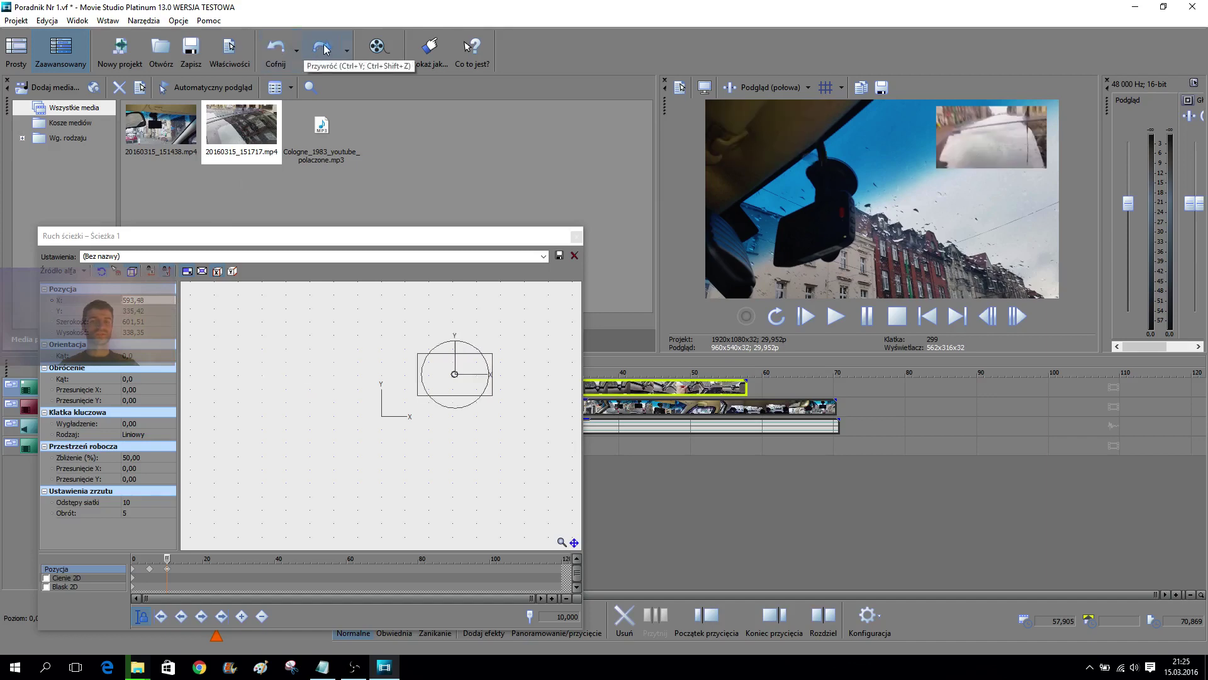
pyautogui.click(322, 49)
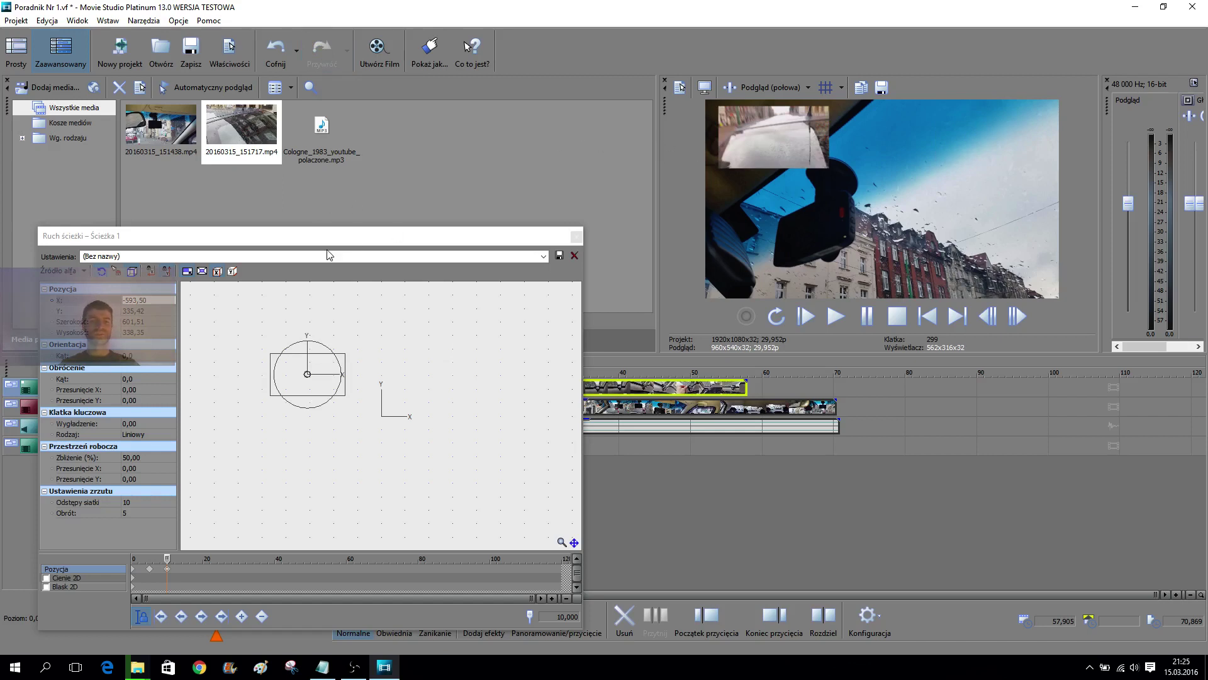
# - Scrub the synchronized keyframe cursor to about 58 seconds to preview the rest of the overlay animation
pyautogui.click(152, 558)
pyautogui.moveTo(152, 557); pyautogui.dragTo(339, 558)
pyautogui.click(297, 558)
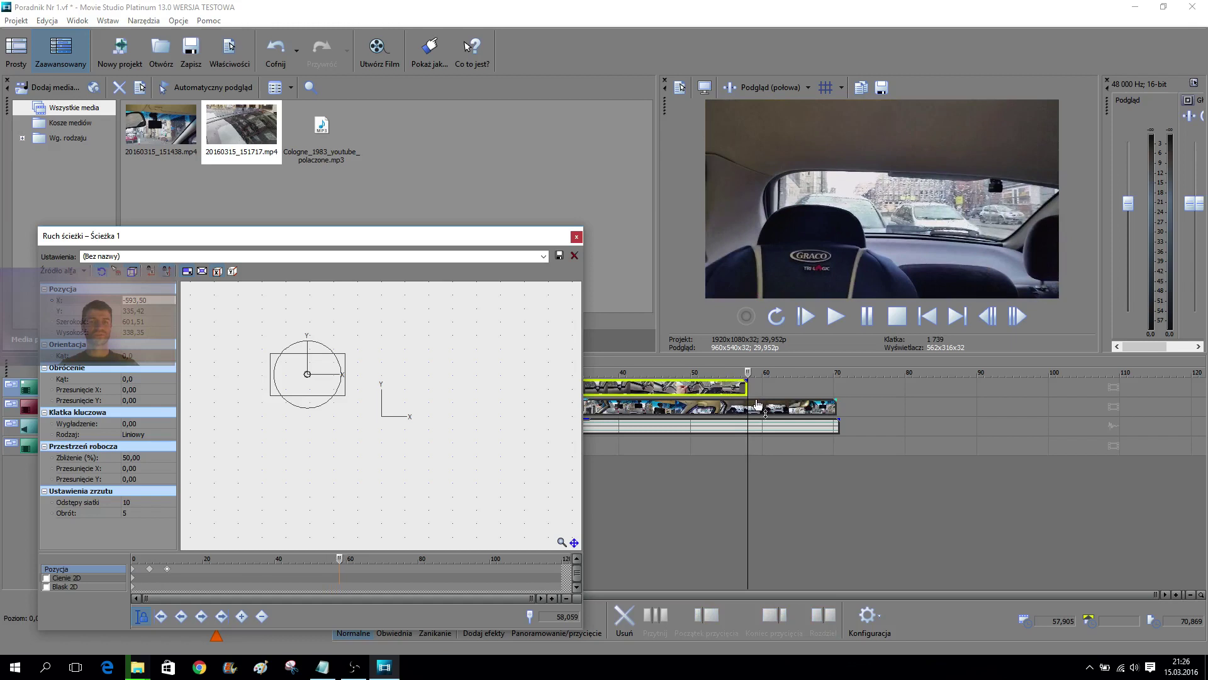
# - Close the track motion window and preview the overlay on the main timeline at about 5.1 and 6.6 seconds
pyautogui.click(575, 238)
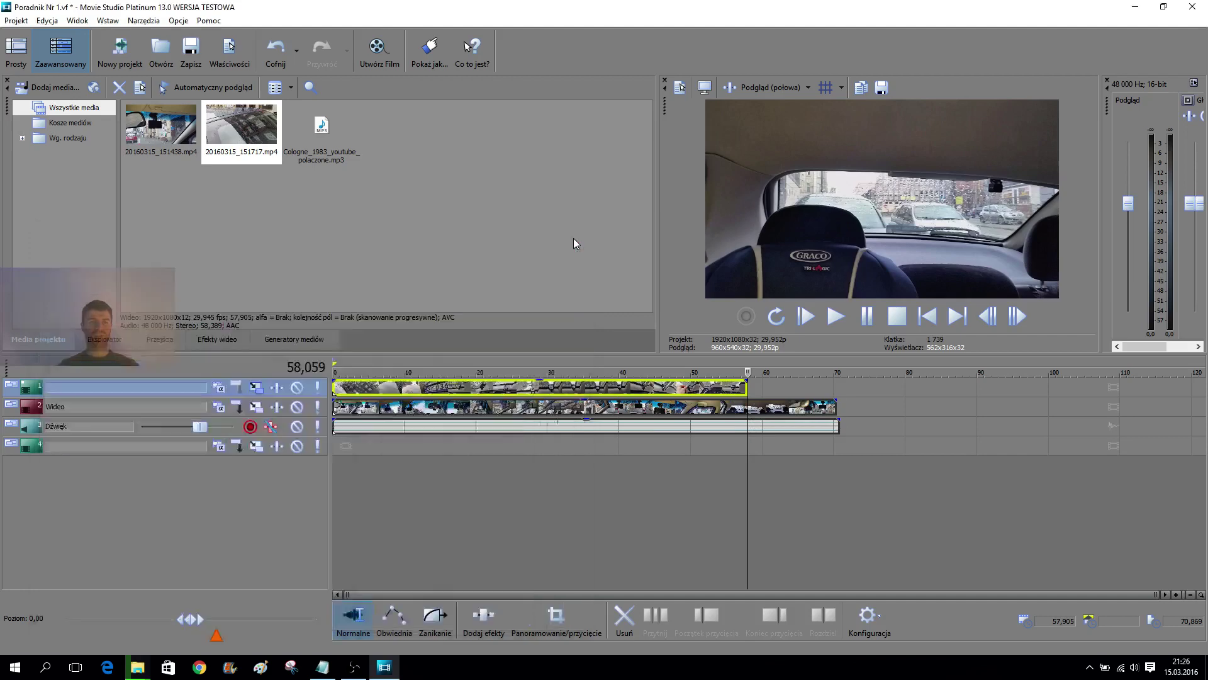
pyautogui.click(369, 386)
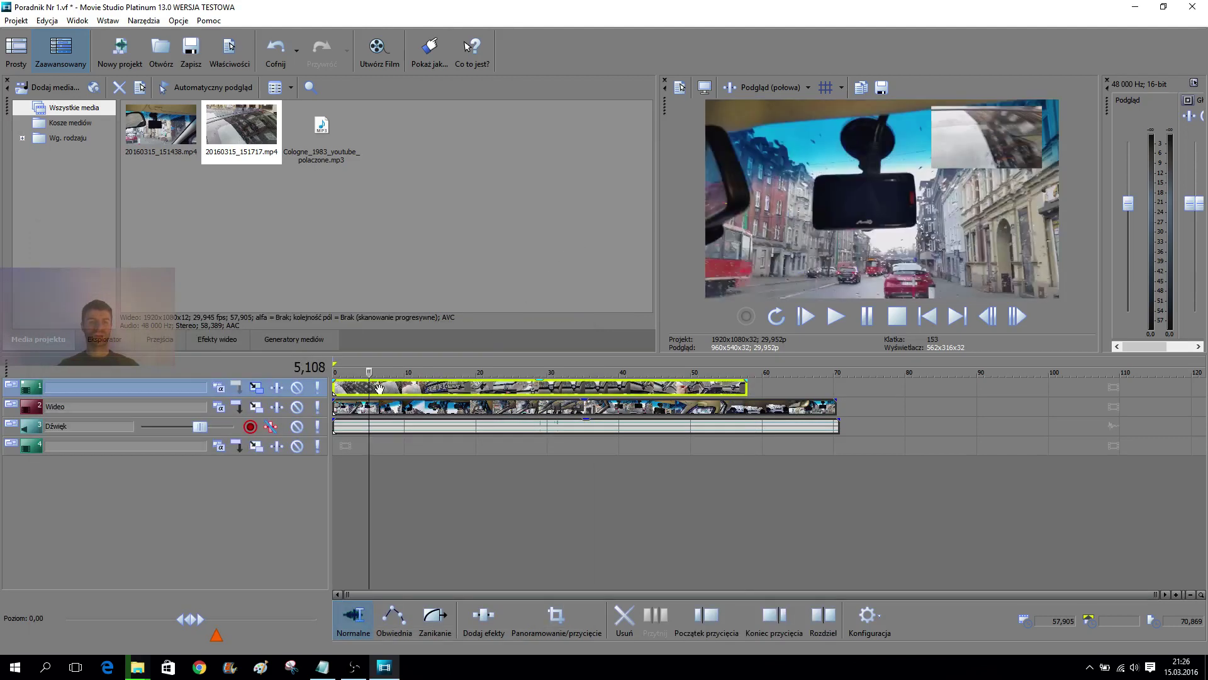
pyautogui.click(380, 388)
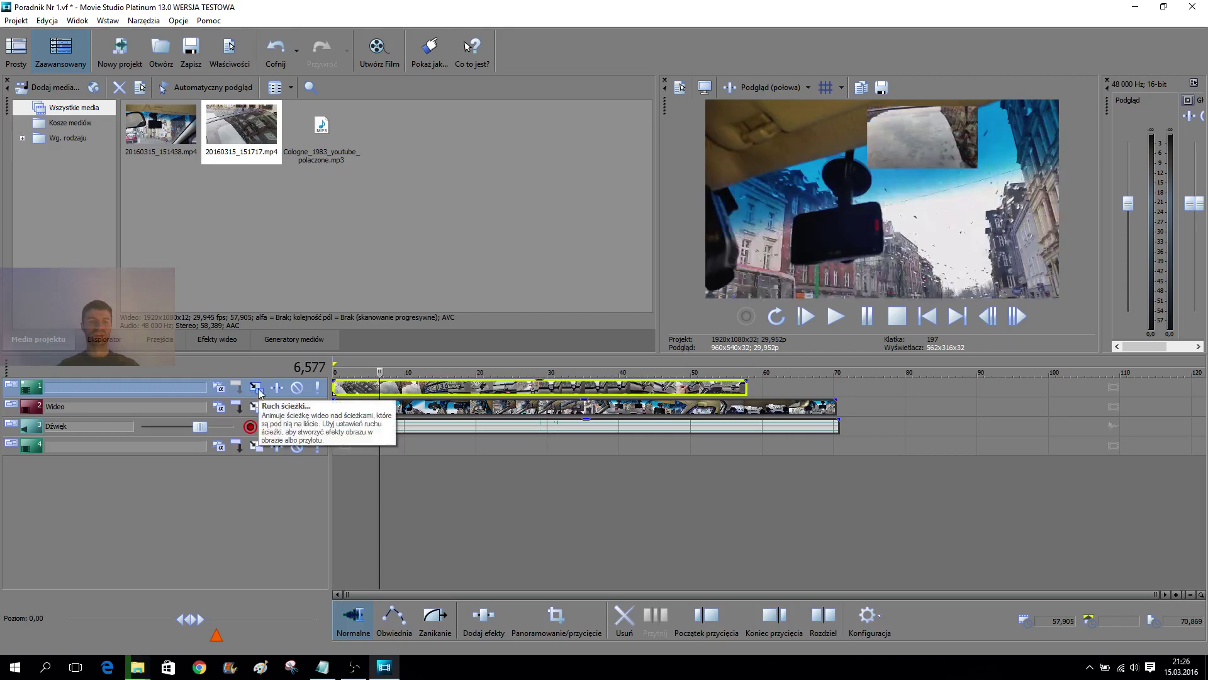
# - Switch to Notepad and copy the line "Sony Movie Studio 13 (Platinum/Suite) - Tutorial Poradnik dla Początkujących" from lista.txt
pyautogui.hotkey('alt', 'Tab')
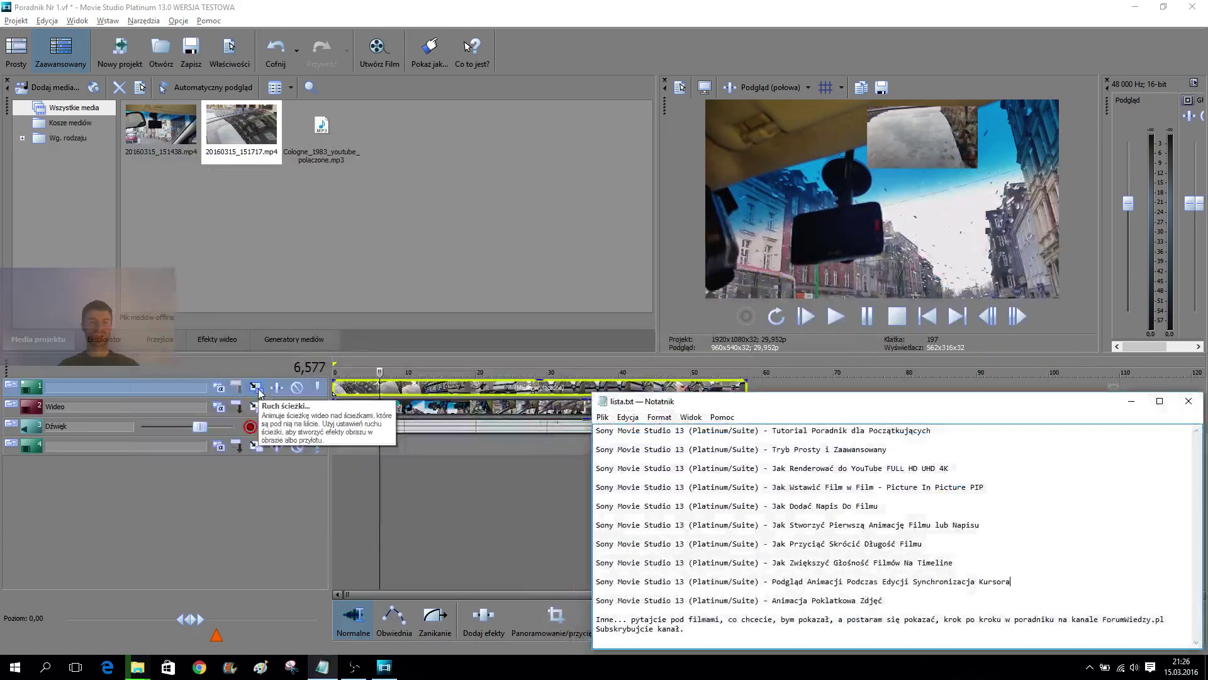
pyautogui.click(961, 430)
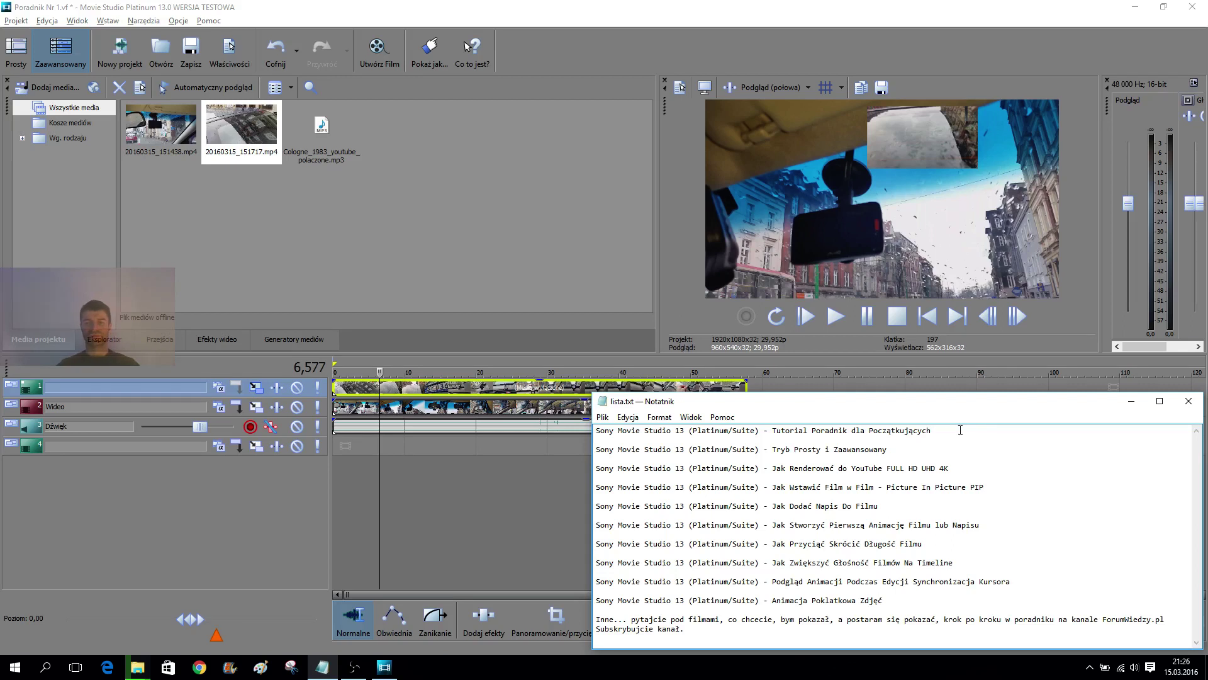
pyautogui.moveTo(942, 427); pyautogui.dragTo(509, 413)
pyautogui.hotkey('ctrl', 'c')
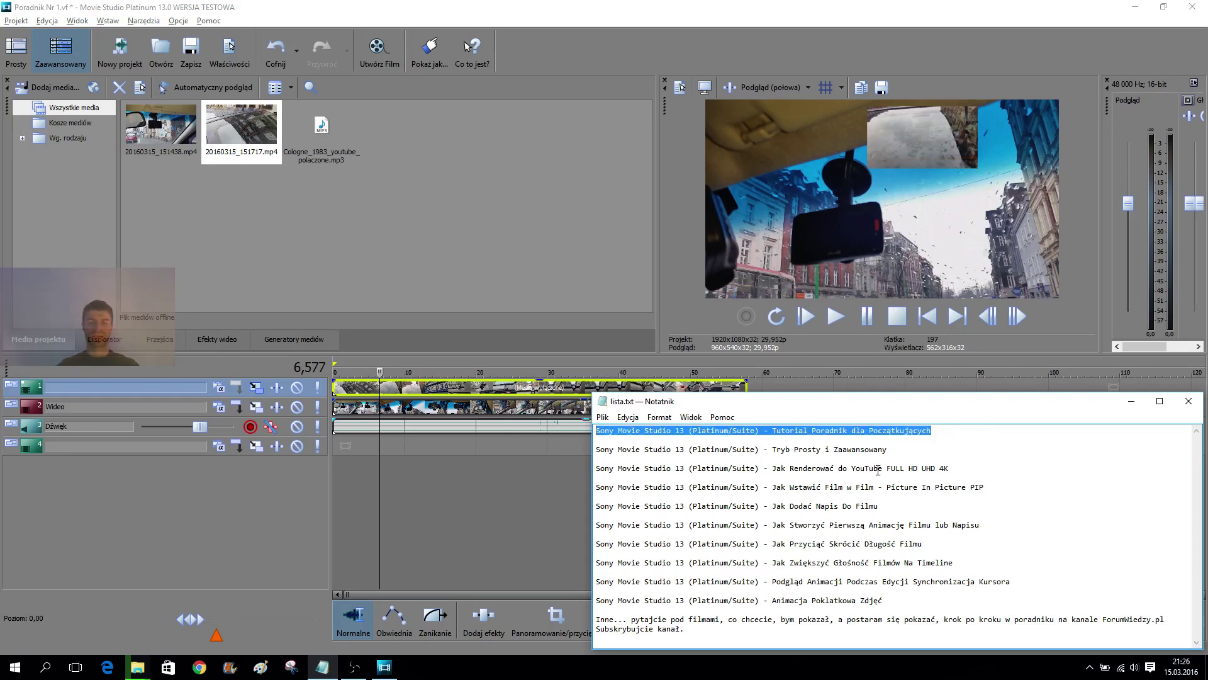
# - Add the line "Sony Movie Studio 13 (Platinum/Suite) - Ruch Ścieżki Poruszenie Materiału Wideo na innym Wideo" below the first topic, and return to Movie Studio
pyautogui.click(966, 430)
pyautogui.press('Return')
pyautogui.press('Return')
pyautogui.hotkey('ctrl', 'v')
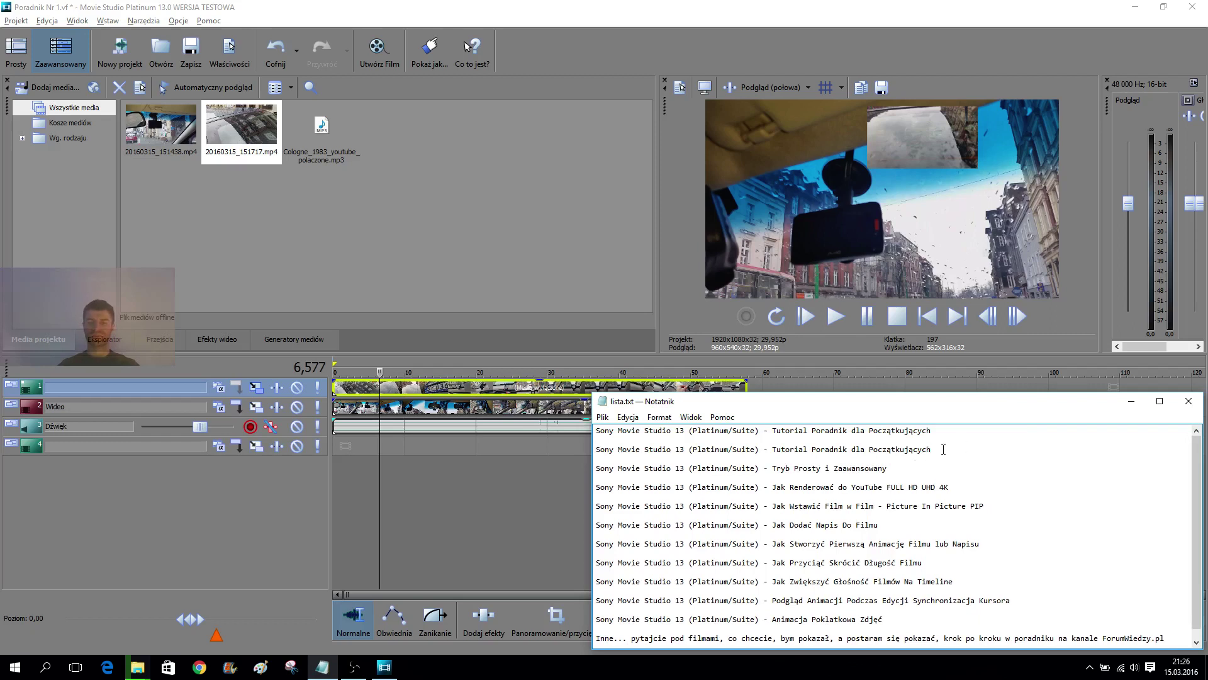
pyautogui.moveTo(944, 449); pyautogui.dragTo(779, 450)
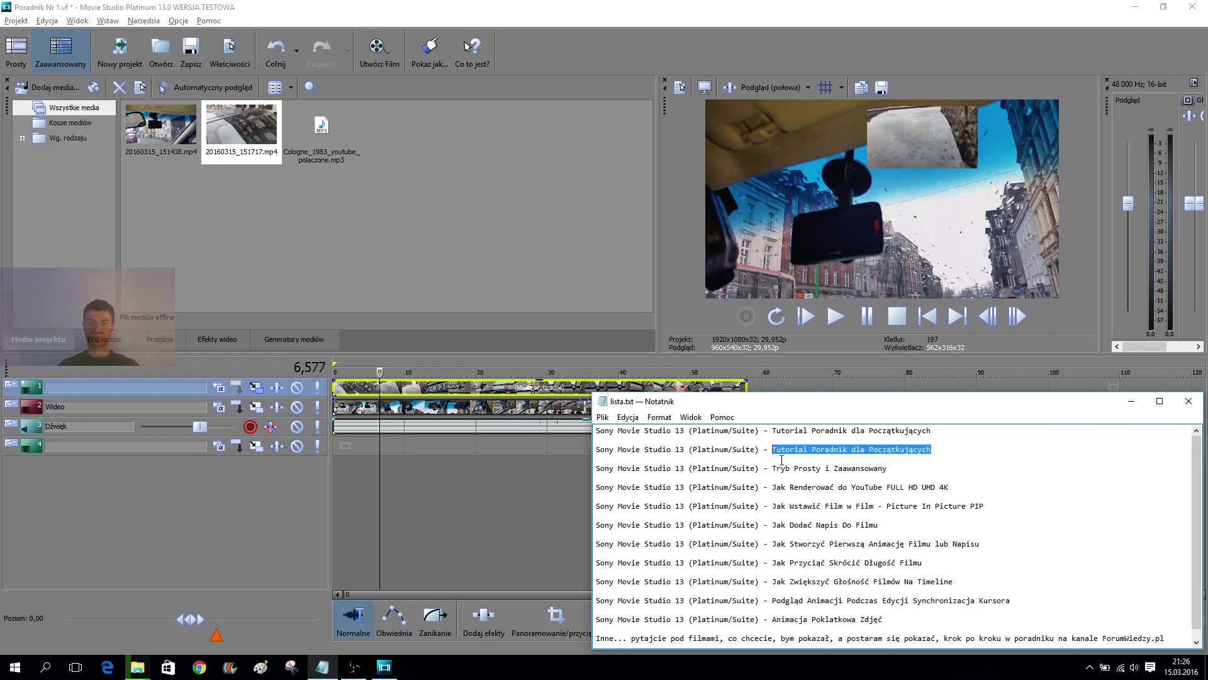
pyautogui.write('Ruch Ścieżki')
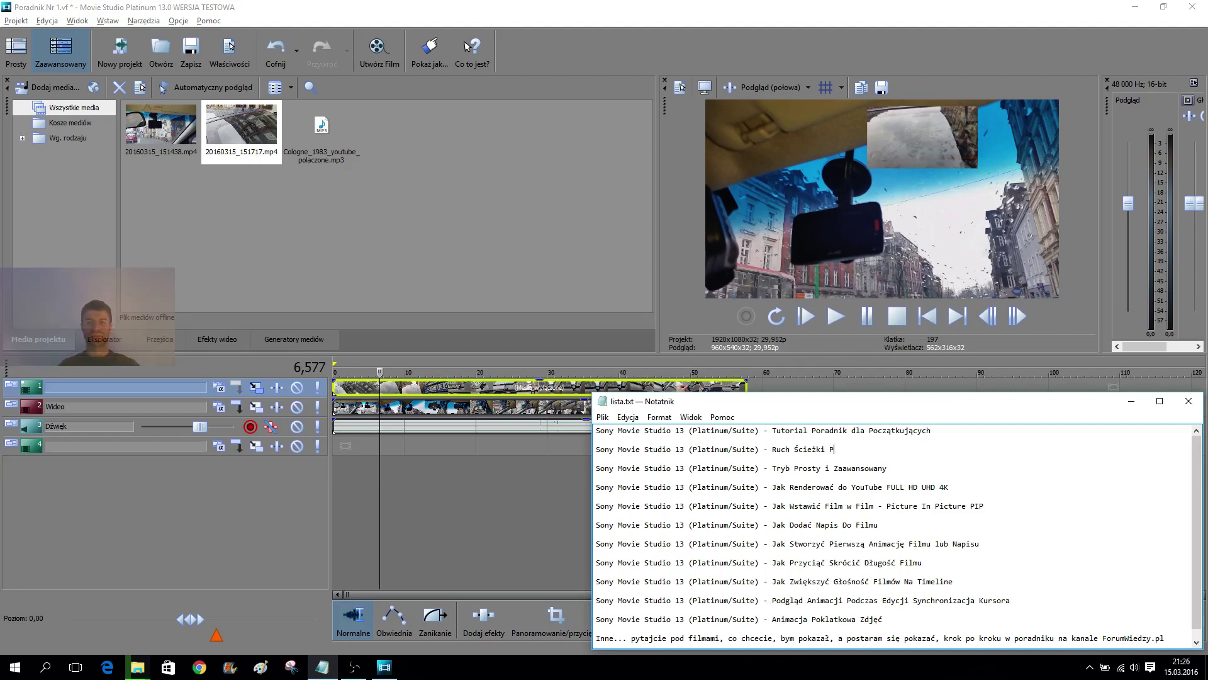
pyautogui.write('zenie Materiał')
pyautogui.press('BackSpace')
pyautogui.press('BackSpace')
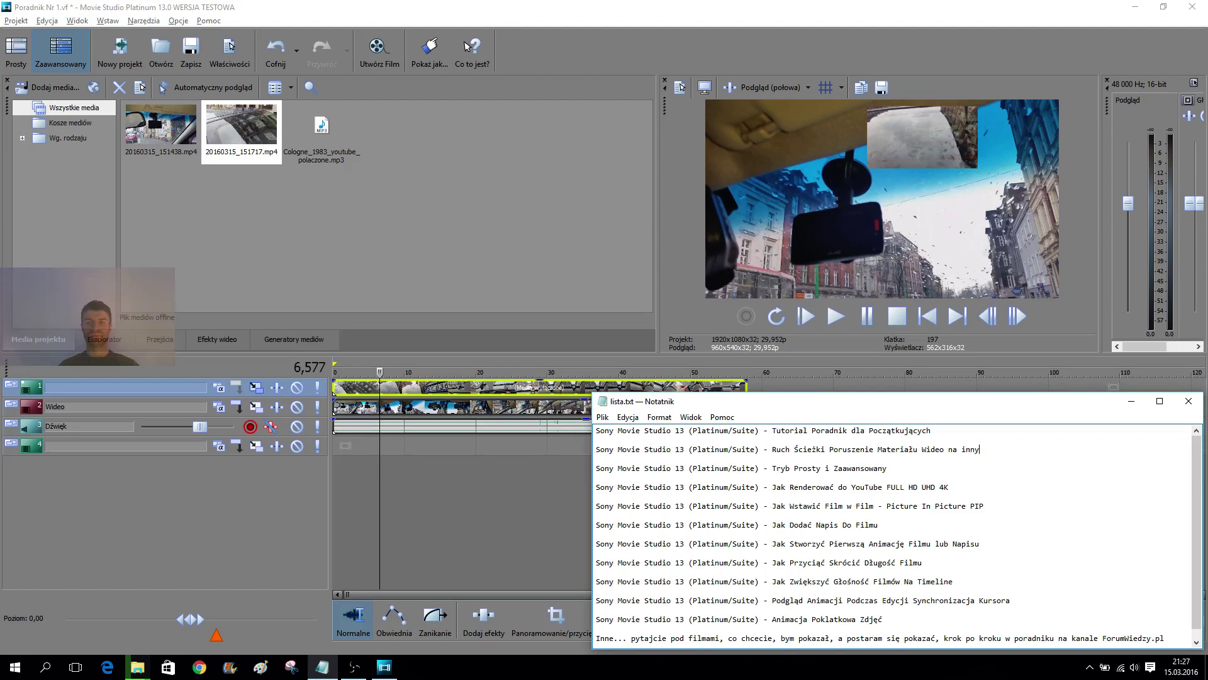
pyautogui.write('innym Wideo')
pyautogui.click(515, 440)
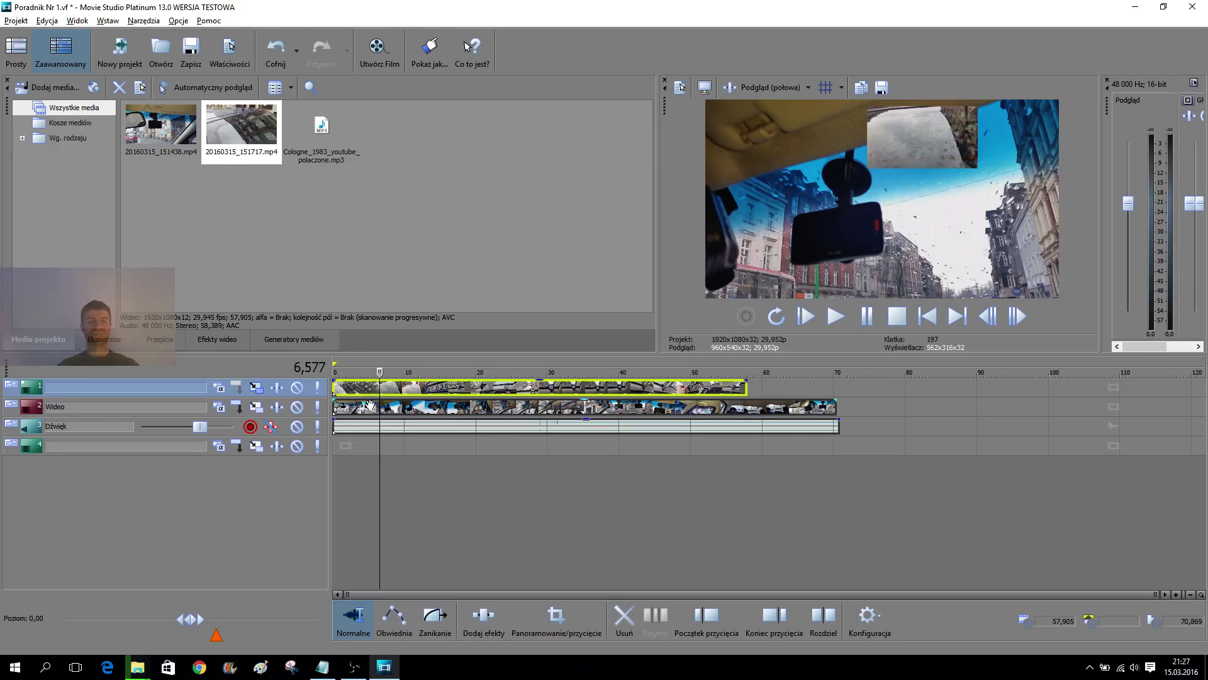
# - Look over the first track's options, and open the second track's name for editing, keeping Wideo
pyautogui.rightClick(312, 389)
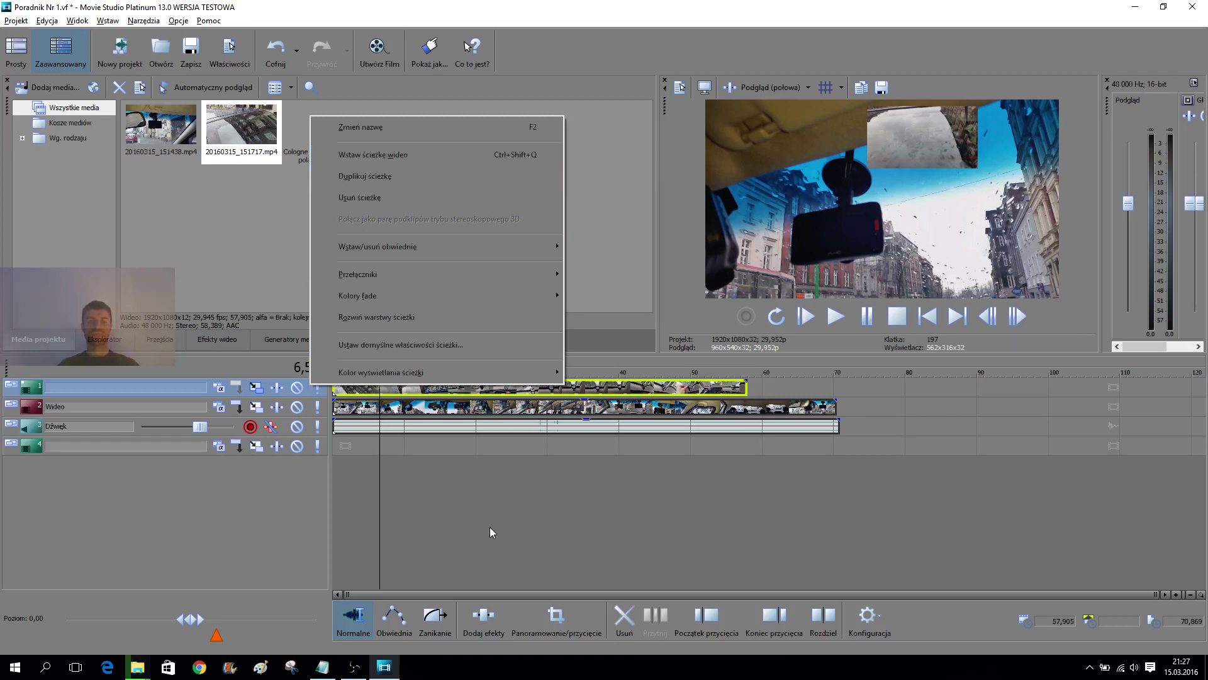
pyautogui.click(58, 406)
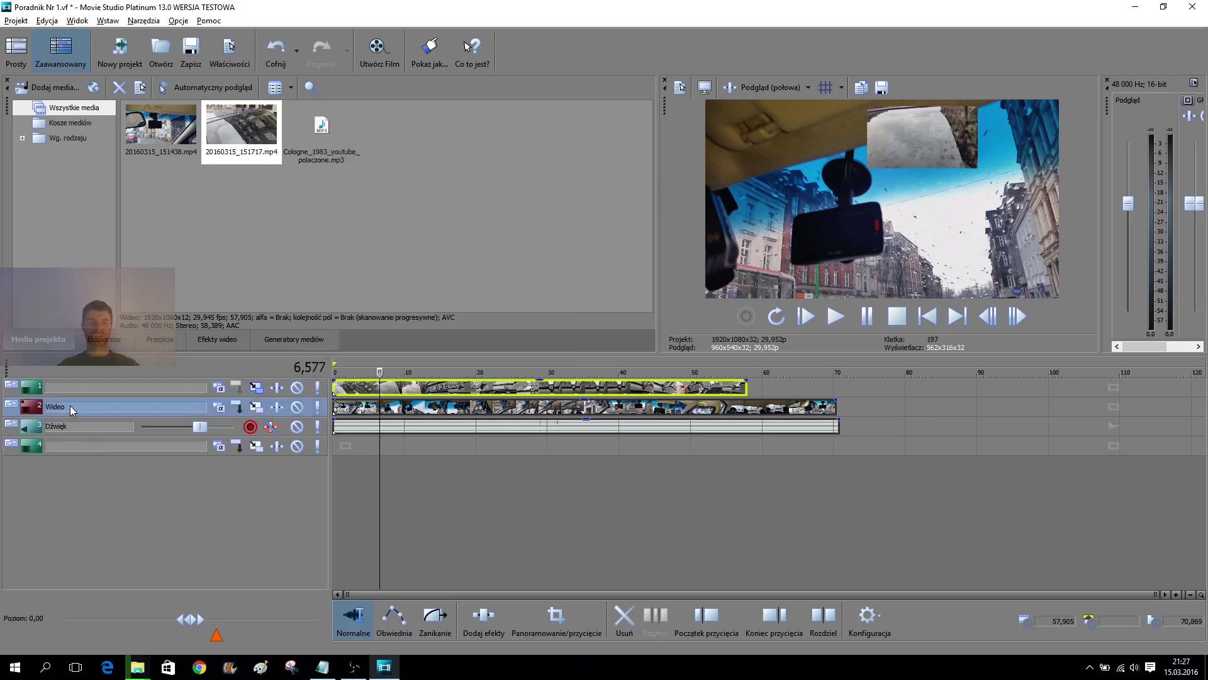
pyautogui.doubleClick(70, 406)
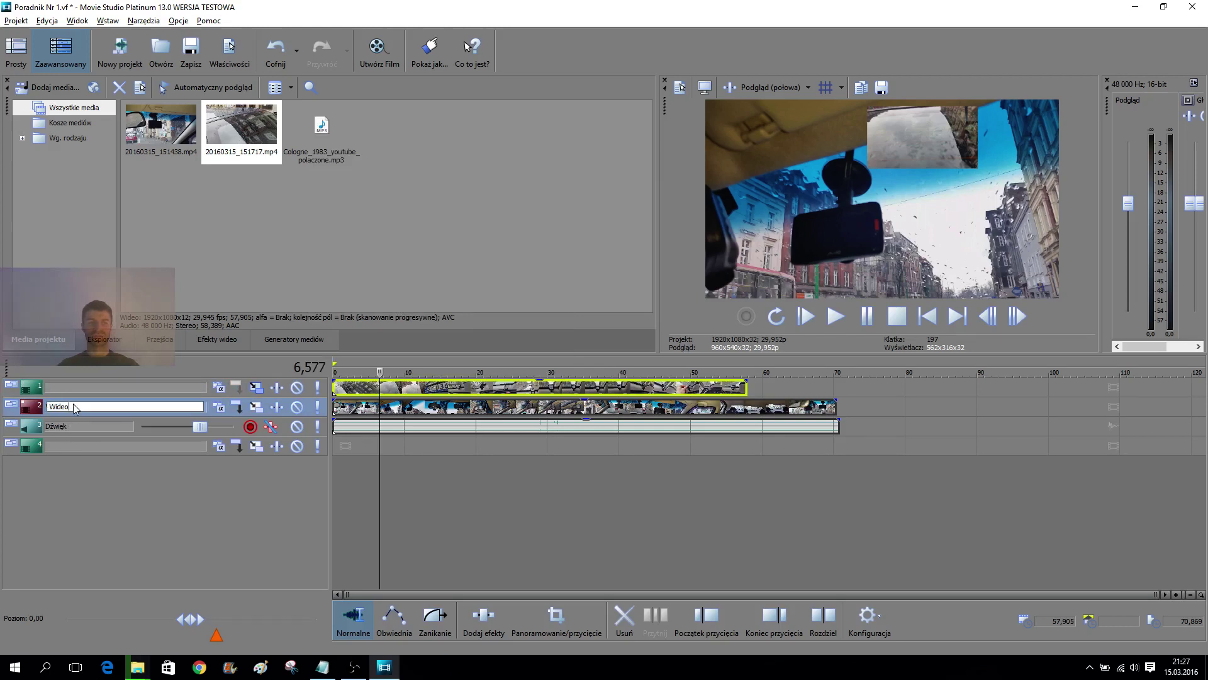
pyautogui.press('Return')
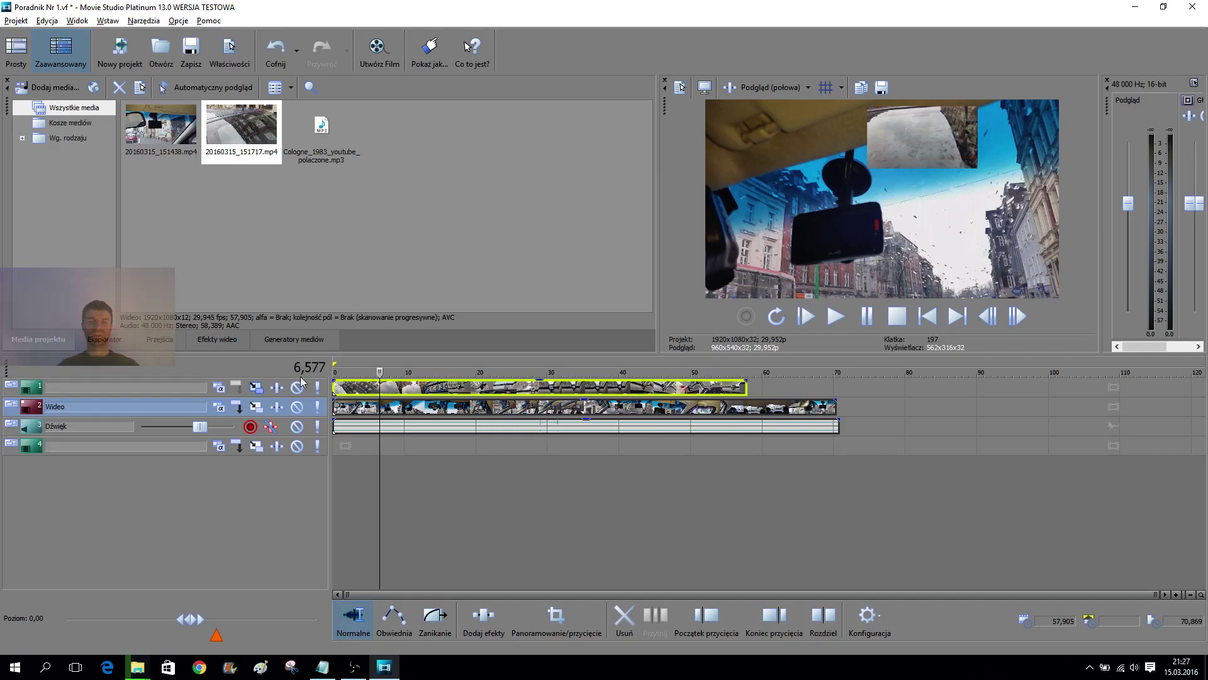
# - Play the project from the beginning to preview the overlay animation, pausing at about 20.6 seconds
pyautogui.moveTo(376, 372); pyautogui.dragTo(335, 372)
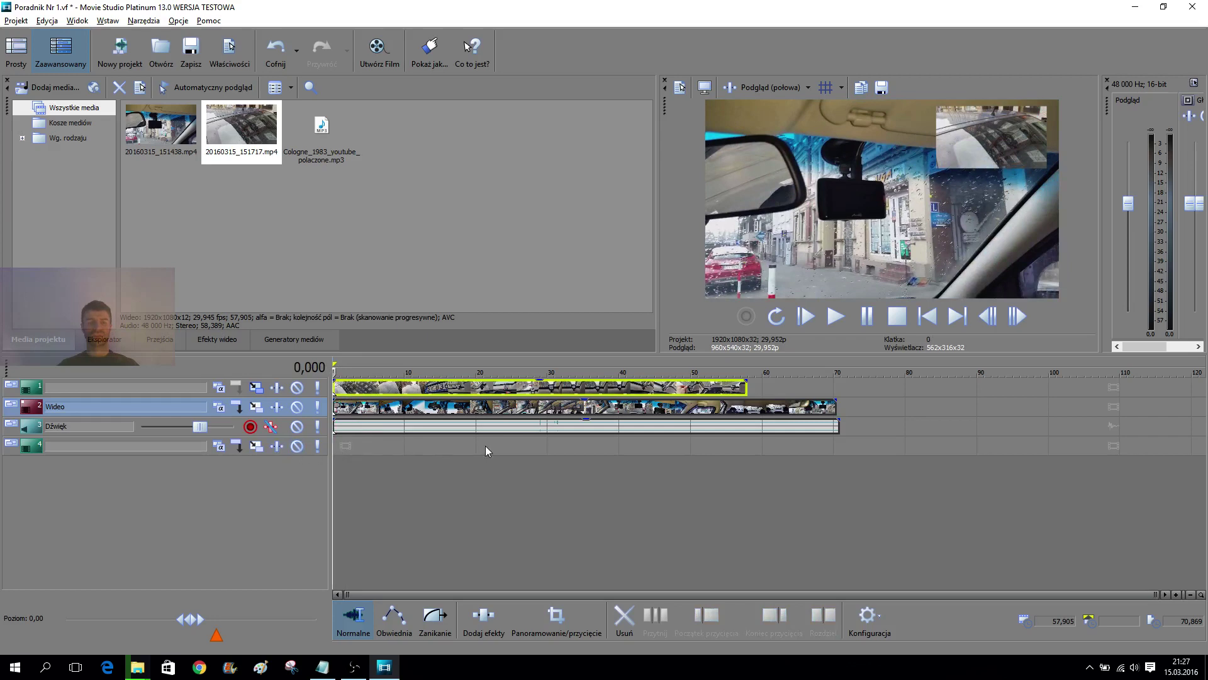
pyautogui.click(837, 322)
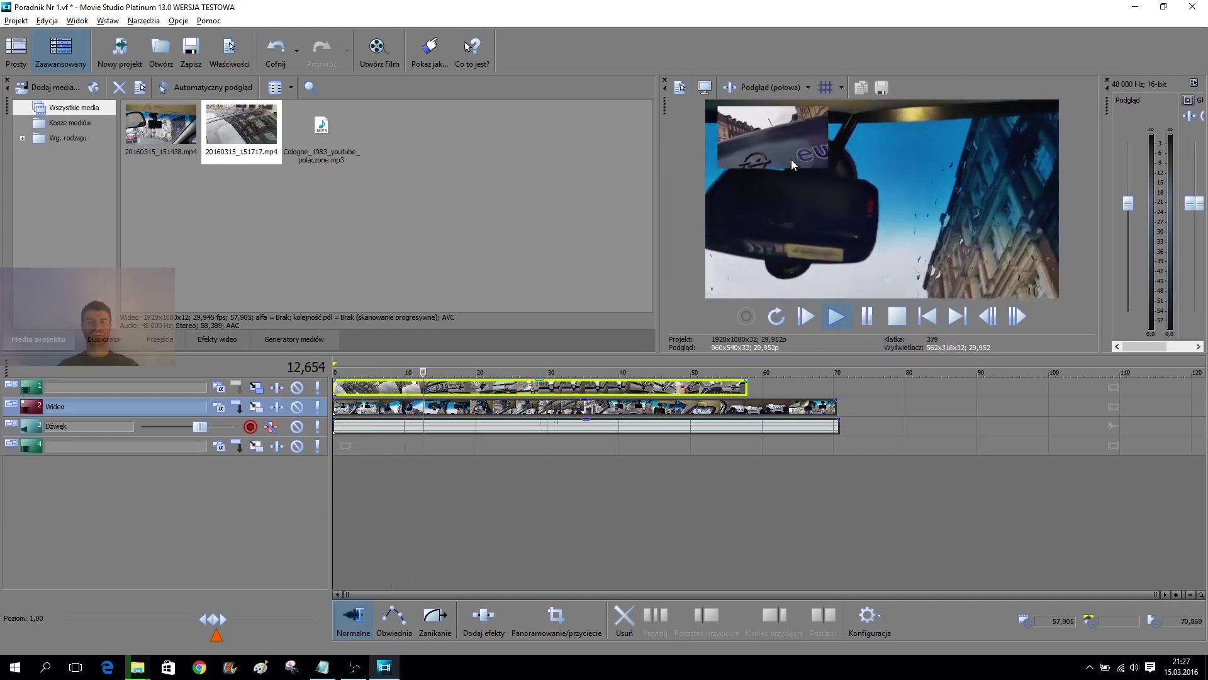
pyautogui.click(866, 320)
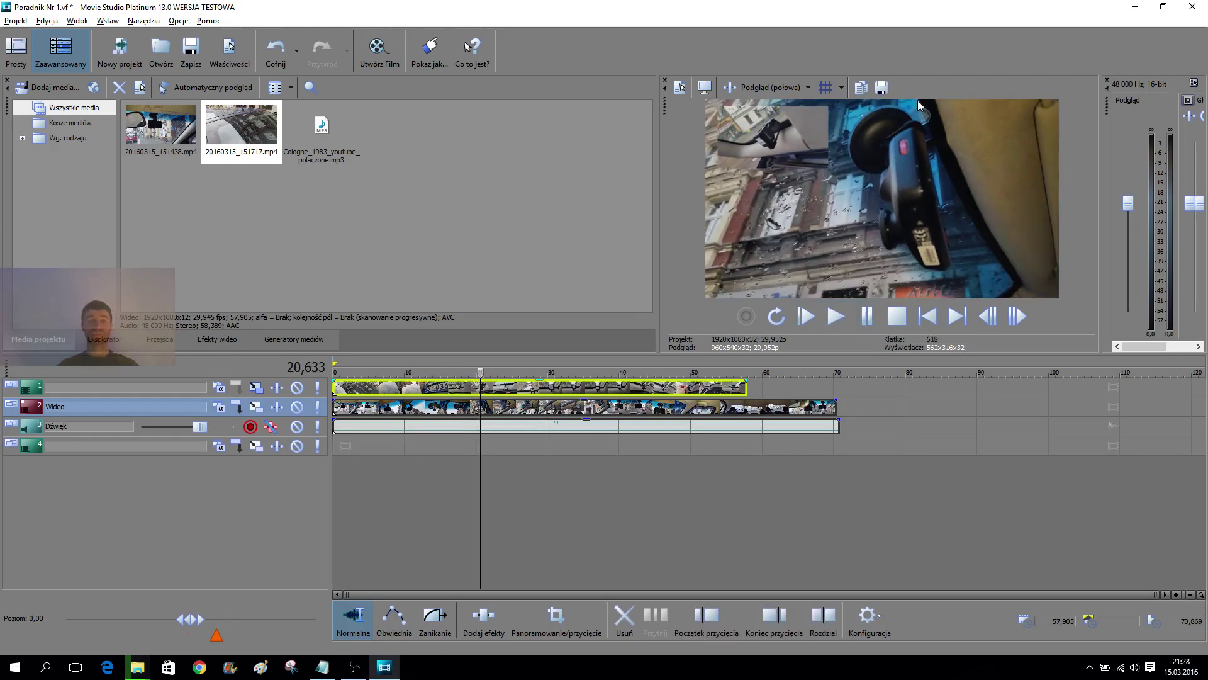
# - Save a snapshot of the current preview frame as Obraz1.jpg in the Sony Movie Studio Platinum 13 folder
pyautogui.click(883, 92)
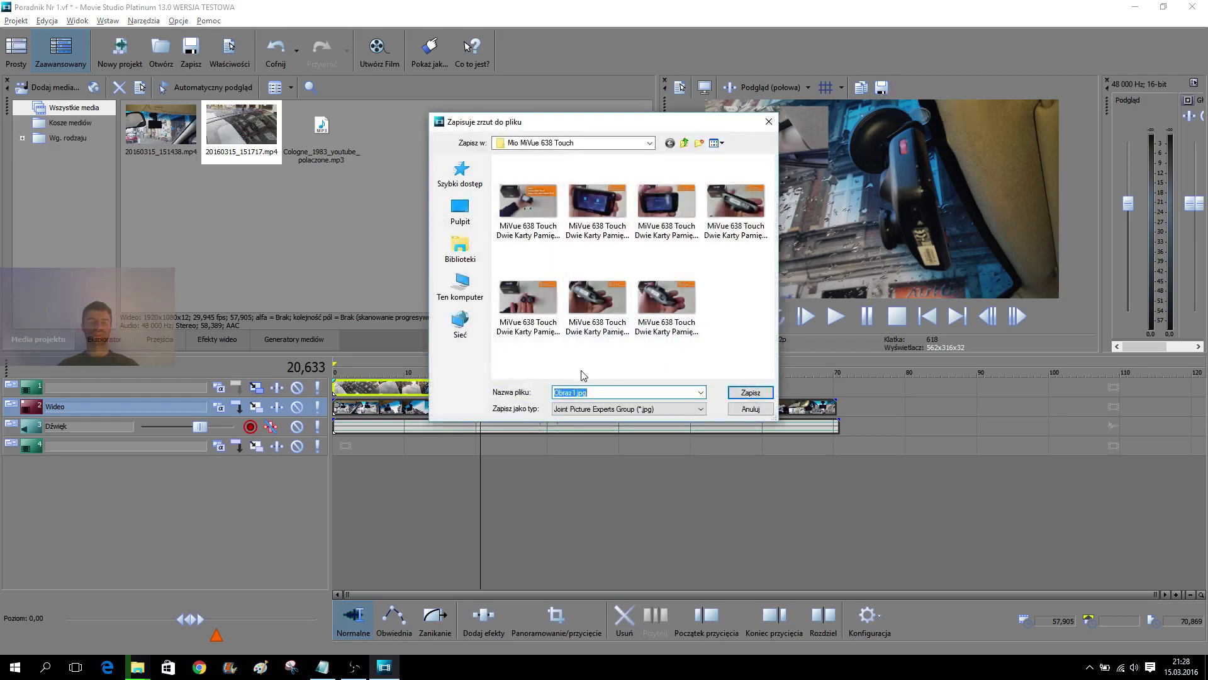
pyautogui.click(684, 144)
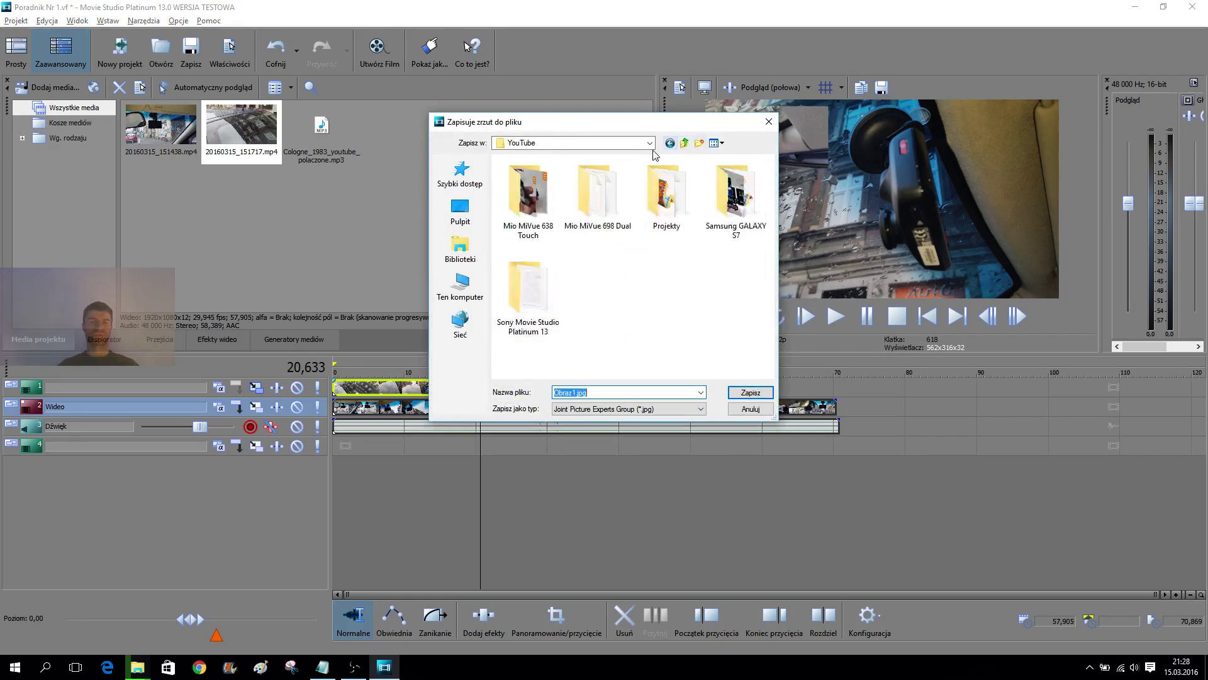
pyautogui.doubleClick(538, 297)
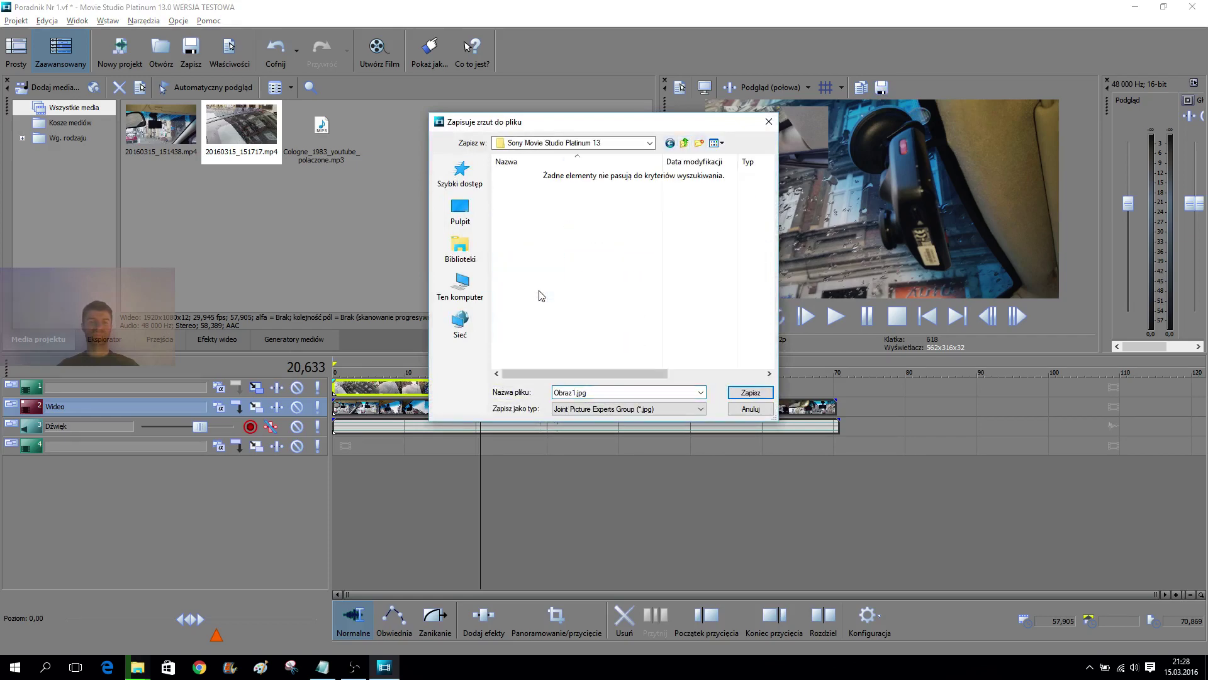
pyautogui.click(751, 393)
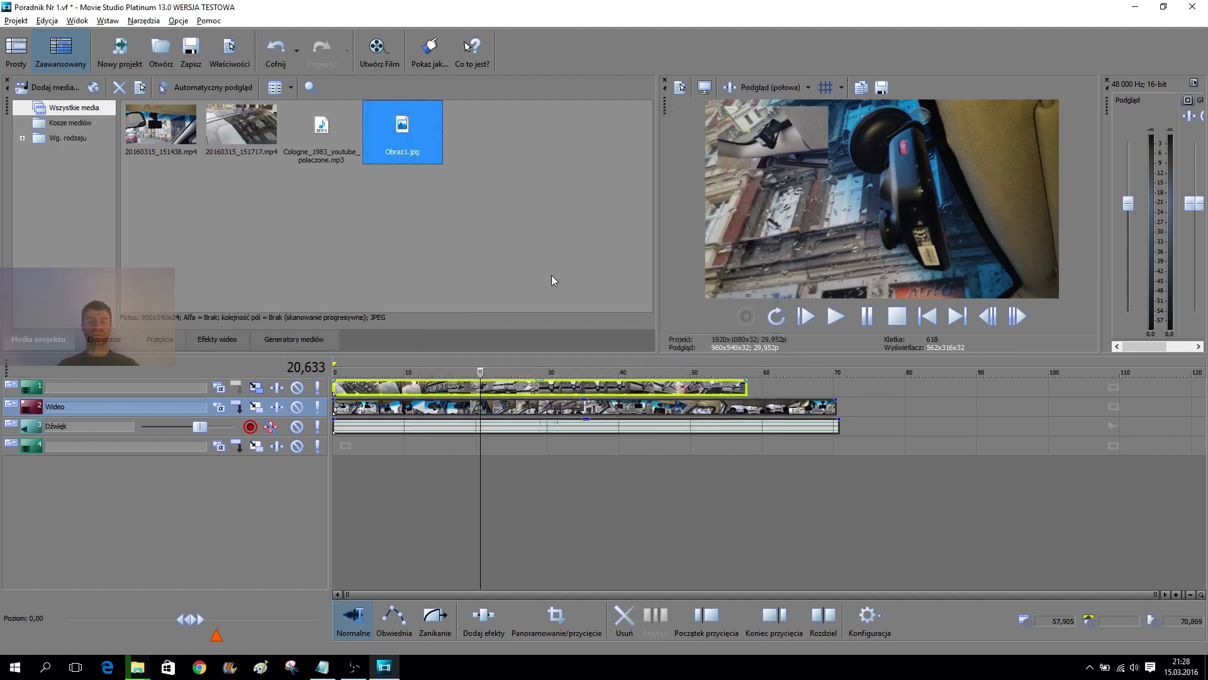
# - Open the Obraz1.jpg snapshot in the trimmer to inspect it, and close the trimmer
pyautogui.rightClick(394, 125)
pyautogui.click(445, 135)
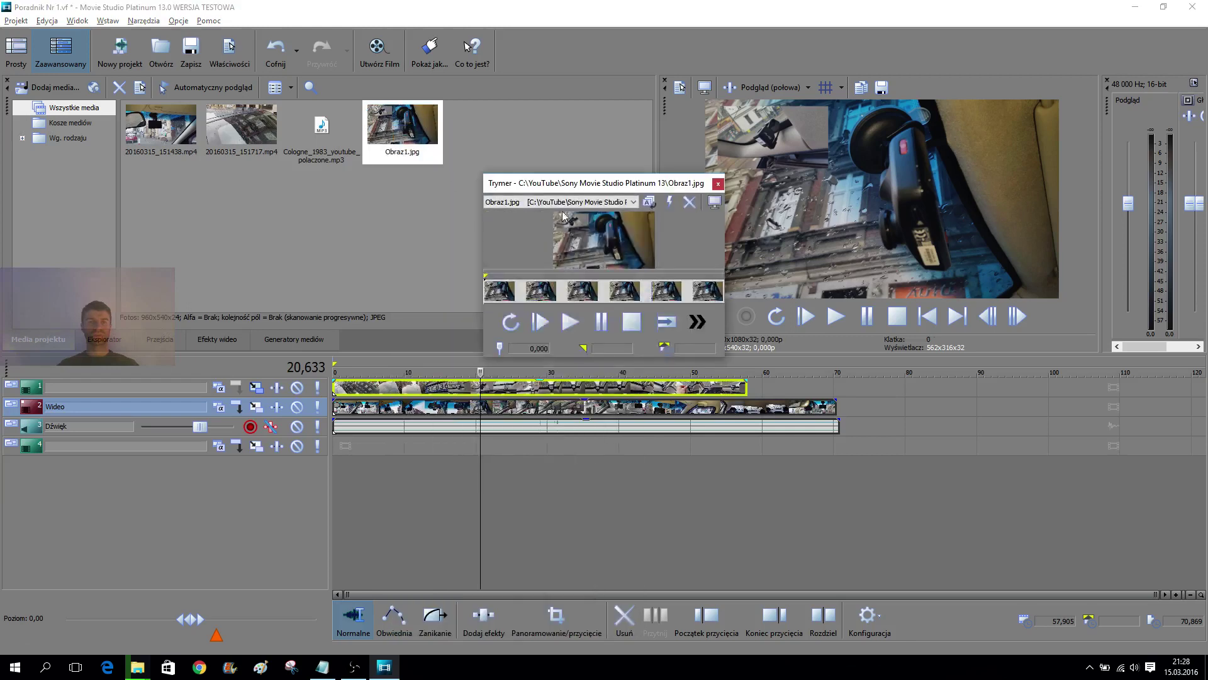
pyautogui.click(718, 184)
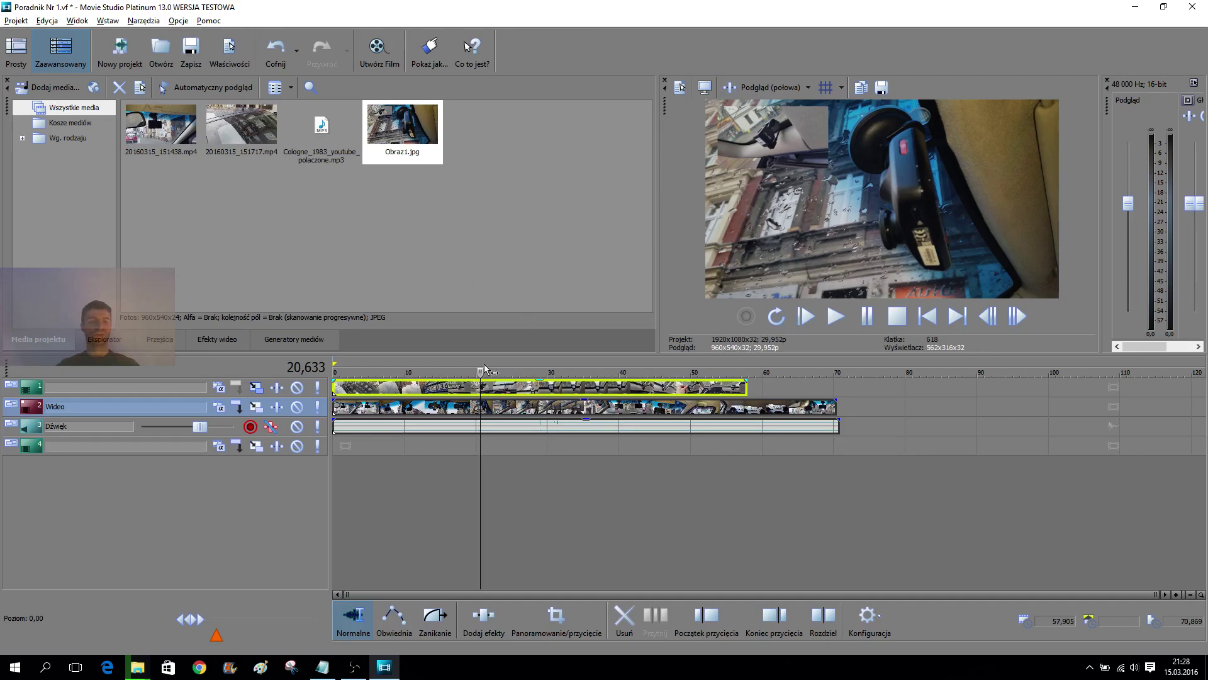
# - Place the playback cursor at about 17.8 seconds, and expand the Dźwięk track to show its waveform and volume controls
pyautogui.moveTo(480, 372)
pyautogui.mouseDown()
pyautogui.moveTo(527, 372)
pyautogui.moveTo(462, 384)
pyautogui.mouseUp()
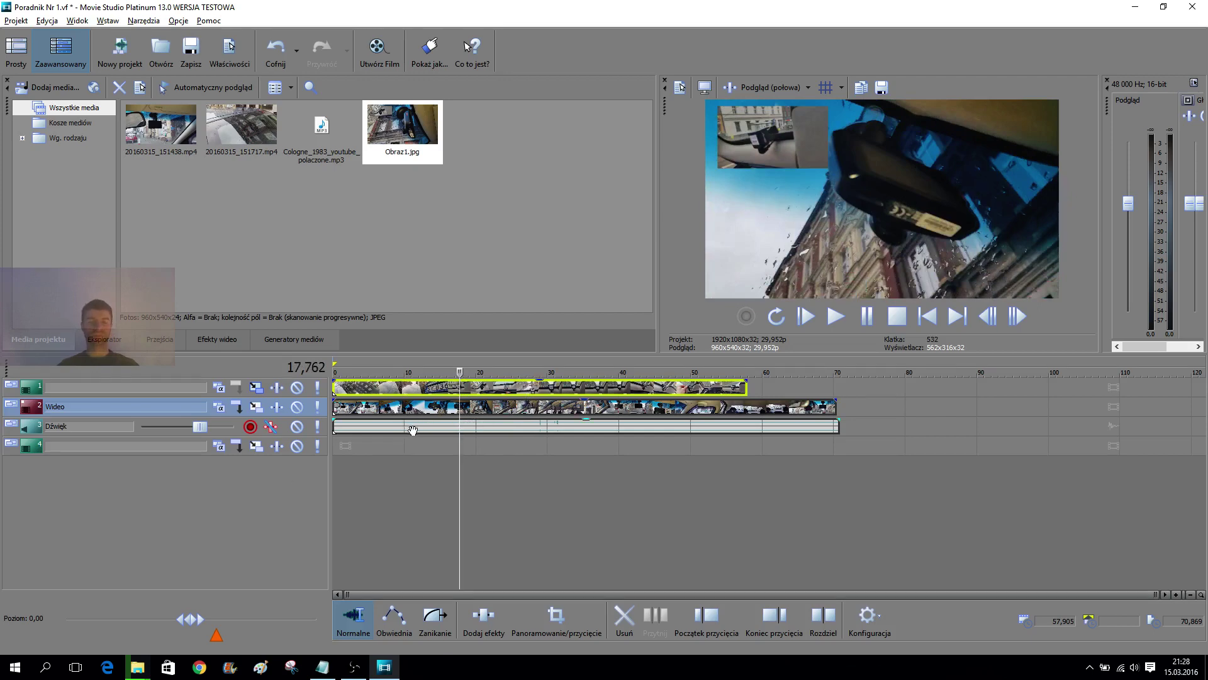
pyautogui.click(8, 426)
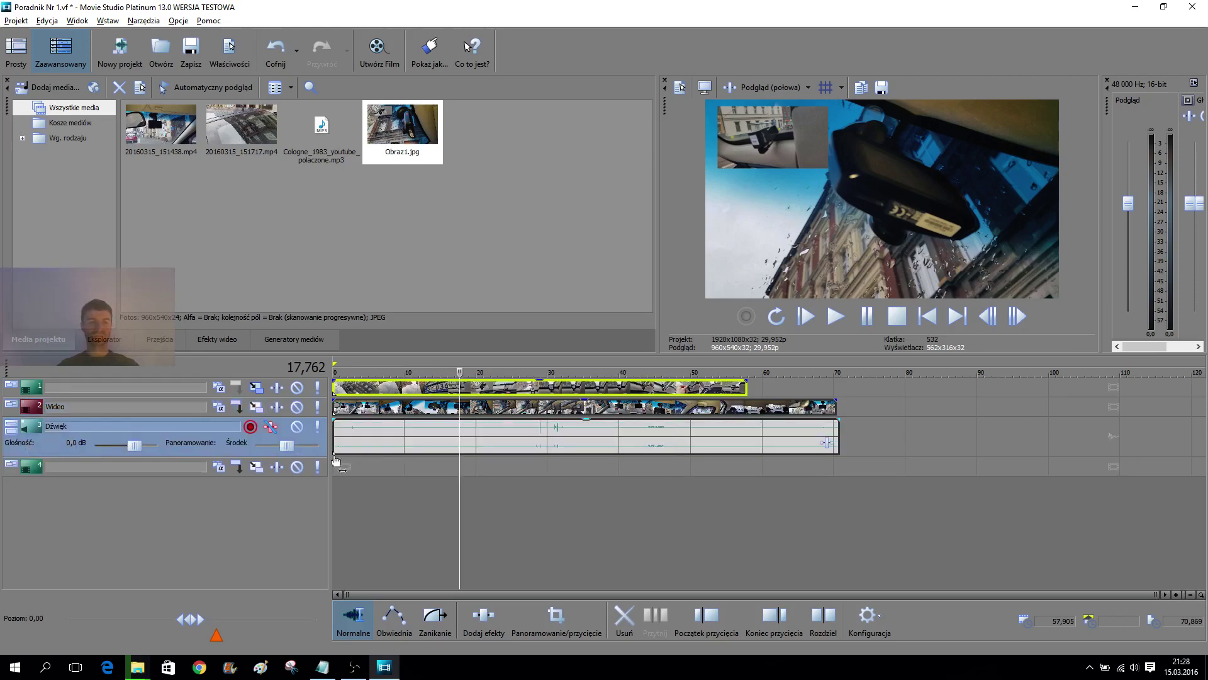
pyautogui.moveTo(217, 458); pyautogui.dragTo(221, 504)
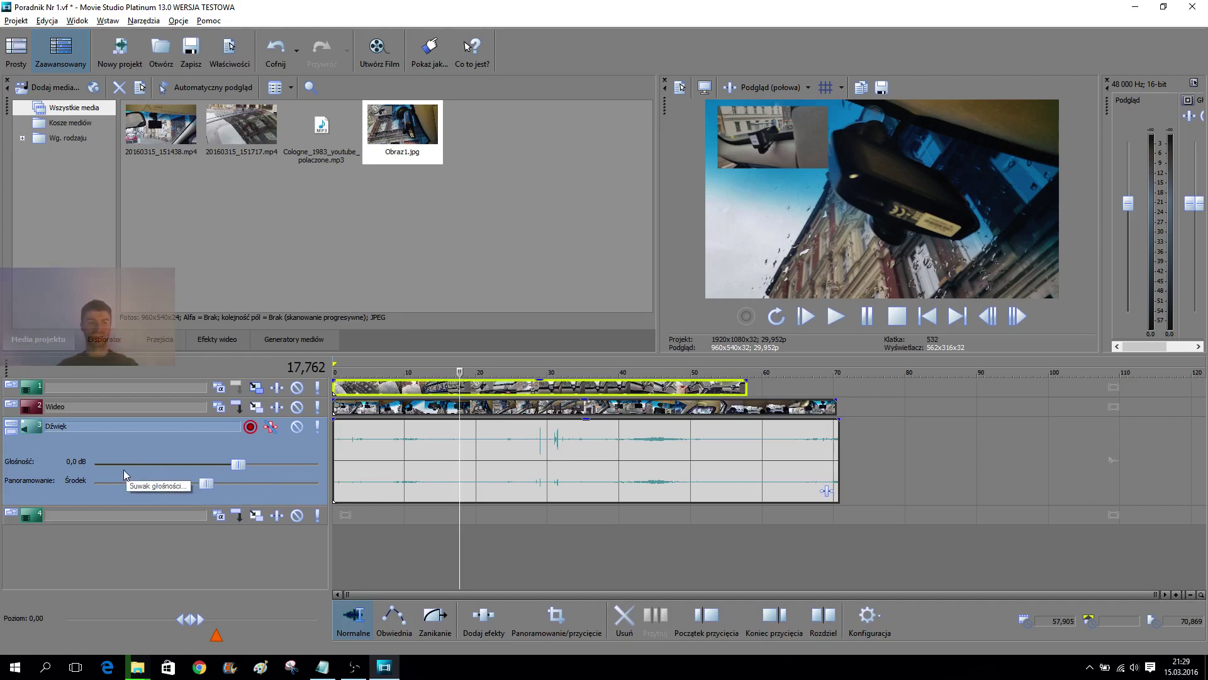
# - Play the project from about 17.8 seconds to hear the Dźwięk track, and pause at about 19.8 seconds
pyautogui.click(836, 317)
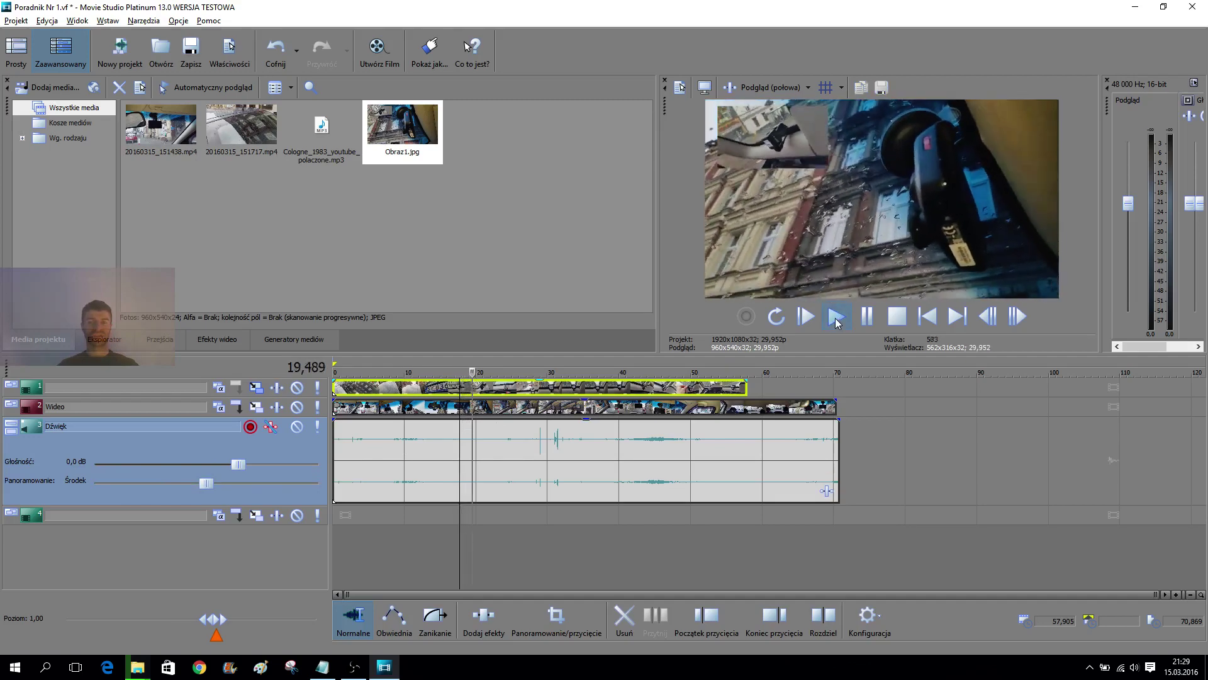
pyautogui.click(456, 467)
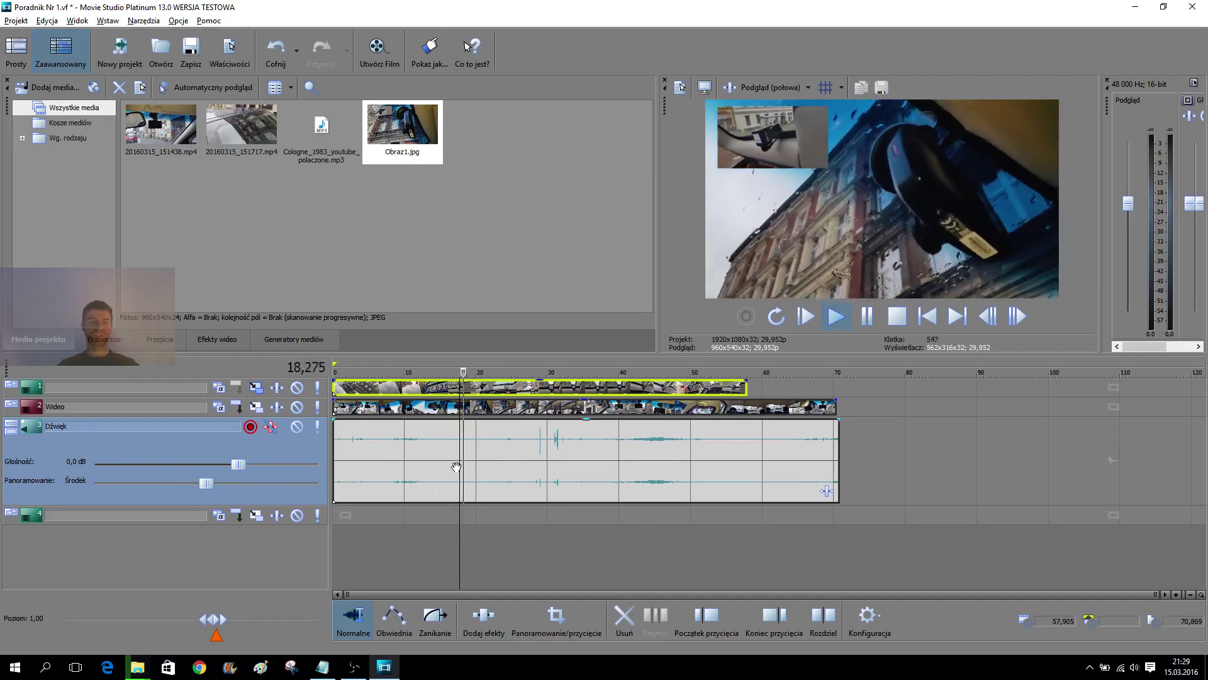
pyautogui.press('Return')
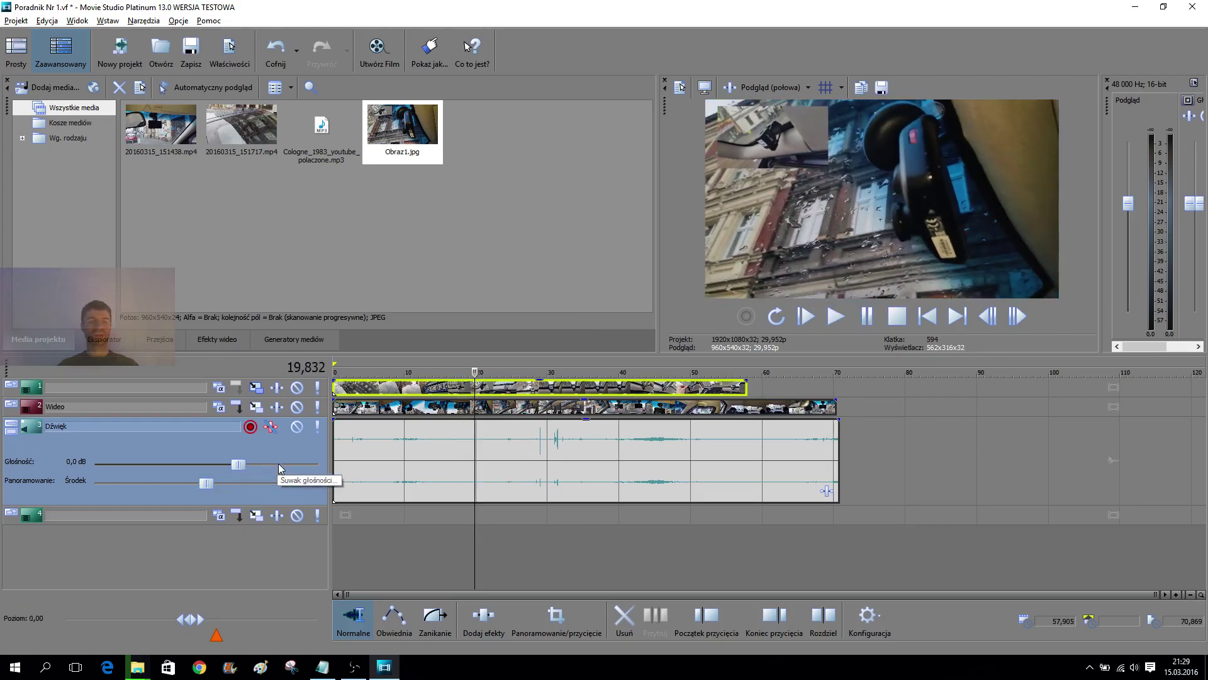
# - Test the Dźwięk track's volume during playback at 0.1 dB, 11.4 dB and -2.5 dB
pyautogui.moveTo(239, 467); pyautogui.dragTo(243, 469)
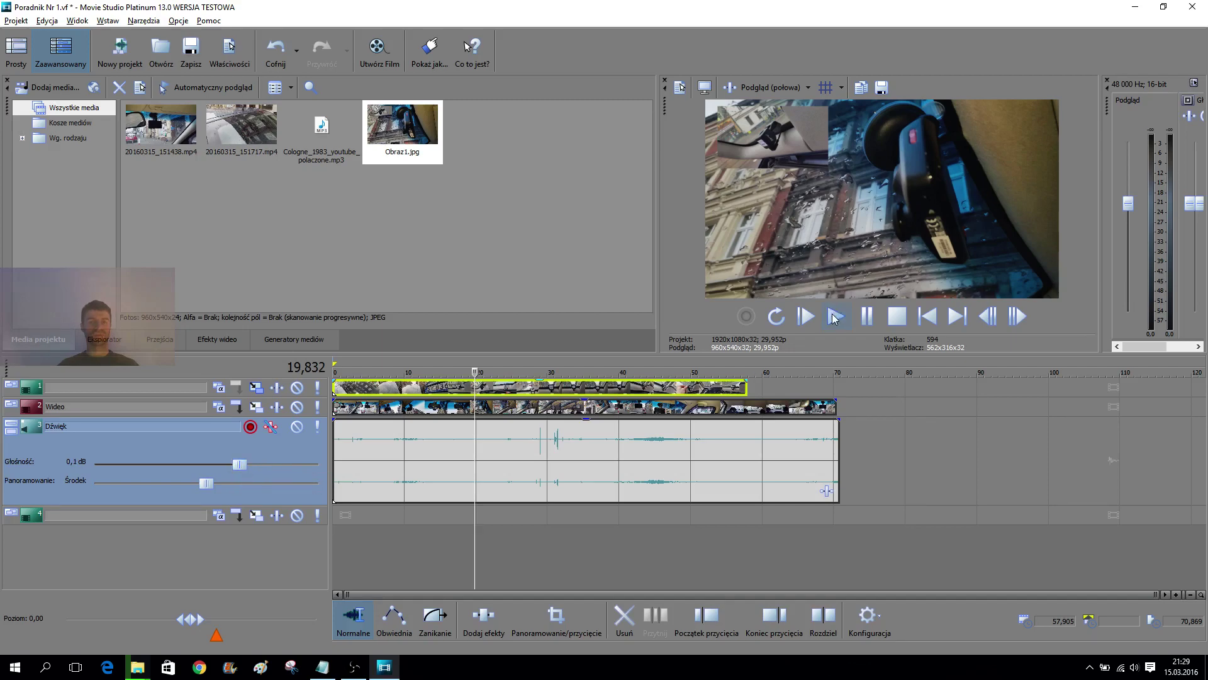
pyautogui.click(834, 318)
pyautogui.moveTo(240, 465); pyautogui.dragTo(317, 467)
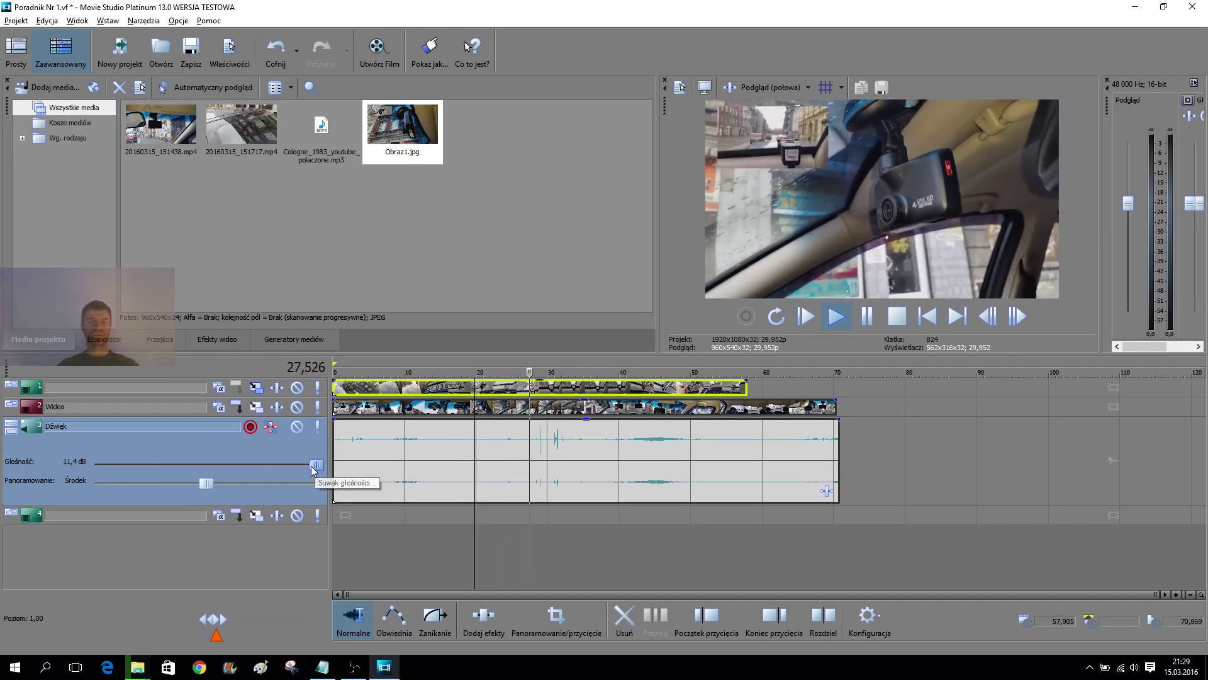
pyautogui.moveTo(315, 467); pyautogui.dragTo(205, 473)
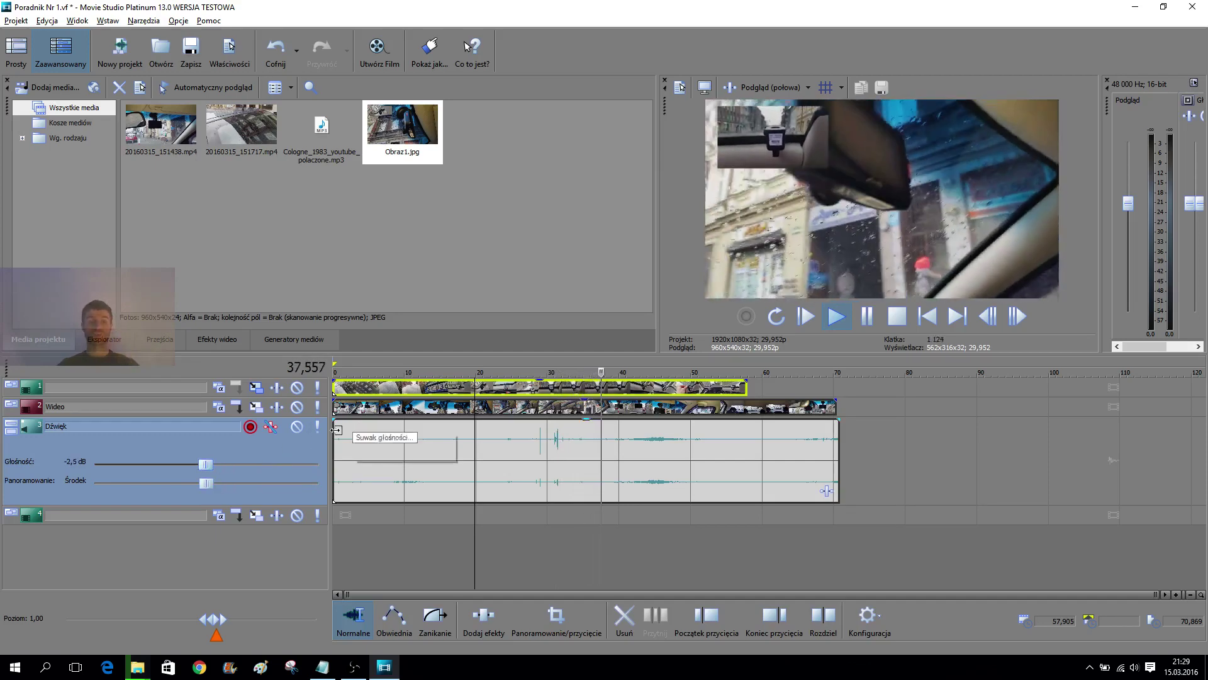
# - Set the Dźwięk track's volume to 0 dB by entering the exact value
pyautogui.doubleClick(77, 463)
pyautogui.write('0')
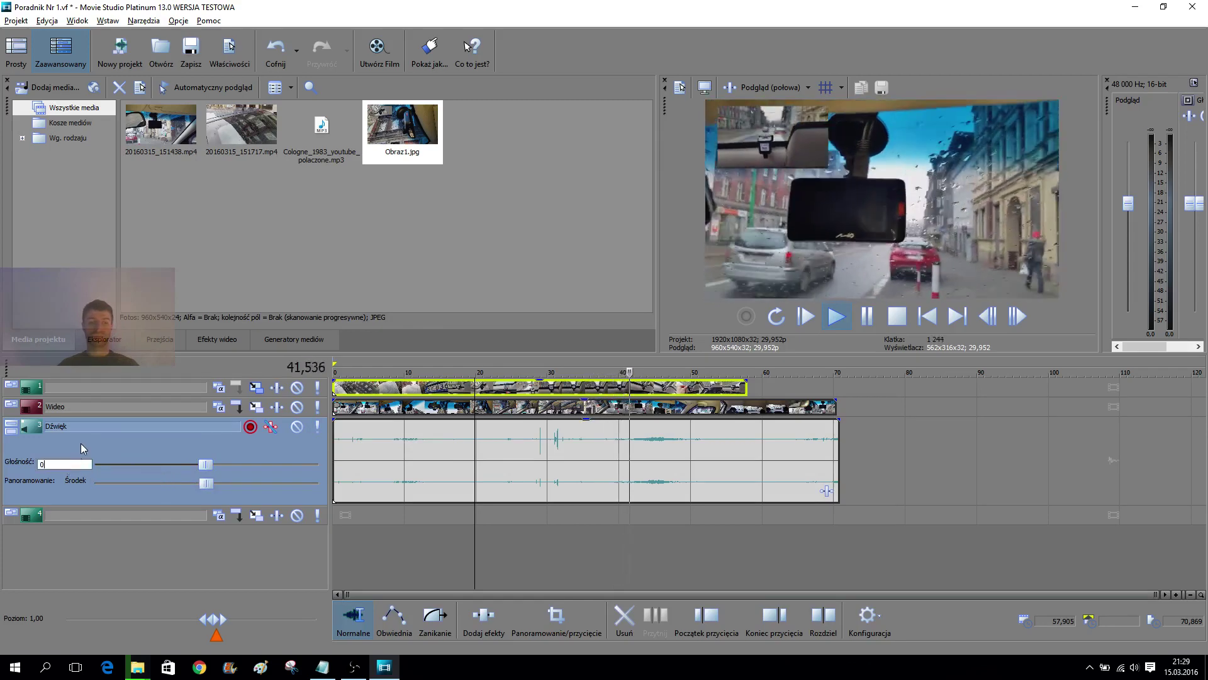
pyautogui.press('Return')
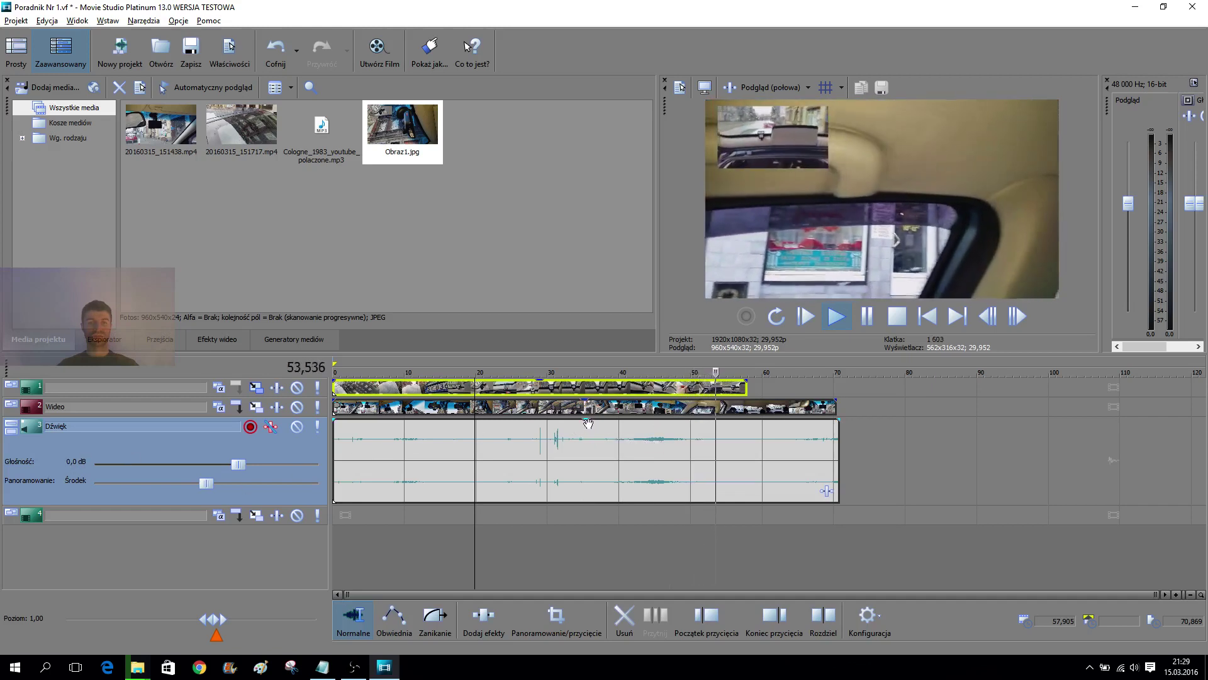
# - Lower the gain line of the audio clip on the Dźwięk track almost to silence, restore it to full level, and stop playback
pyautogui.moveTo(589, 423); pyautogui.dragTo(523, 472)
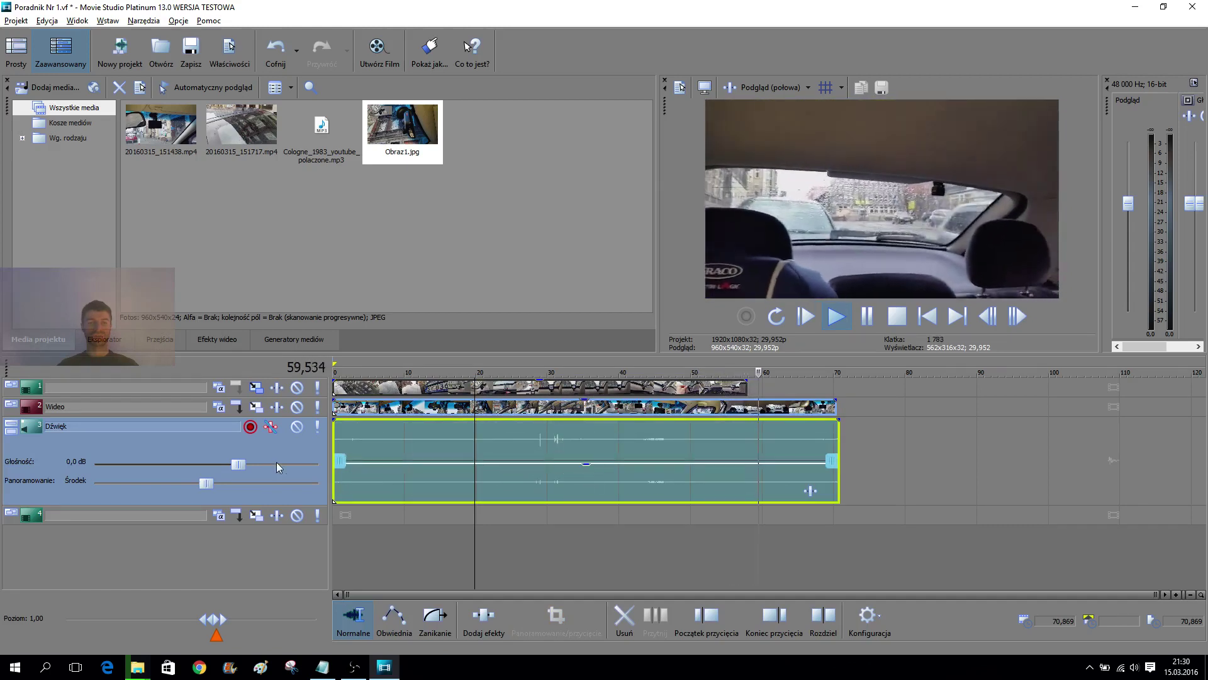
pyautogui.moveTo(579, 470); pyautogui.dragTo(582, 495)
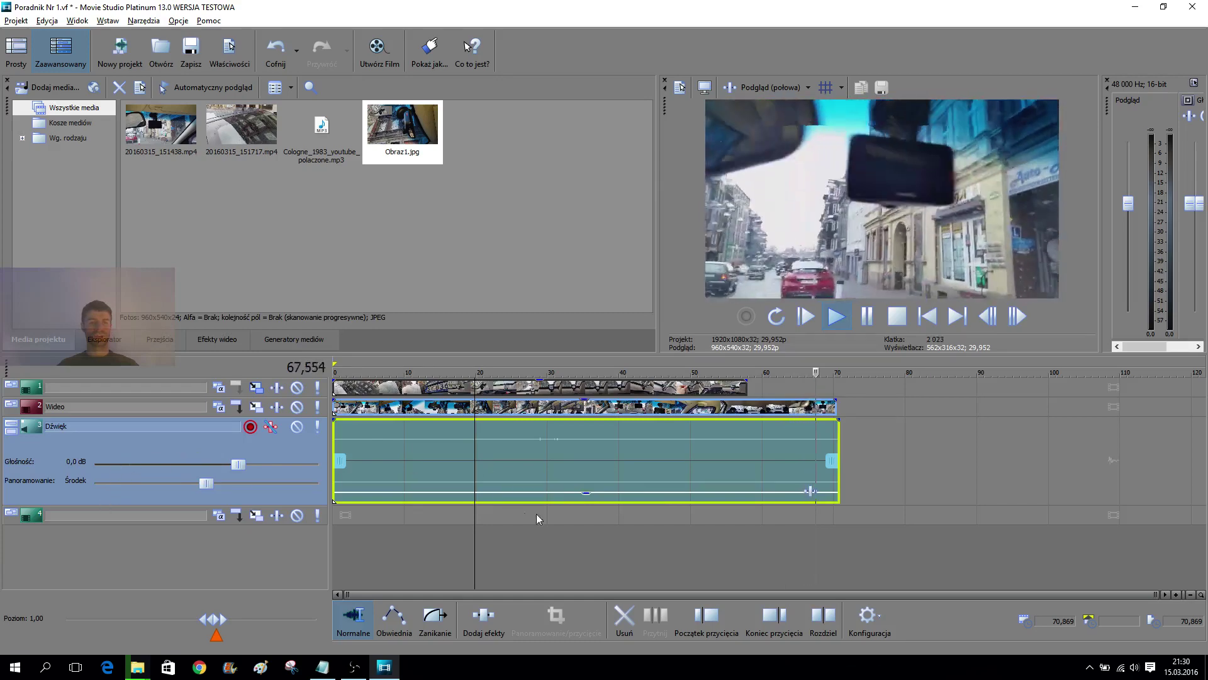
pyautogui.moveTo(588, 501); pyautogui.dragTo(589, 395)
pyautogui.press('space')
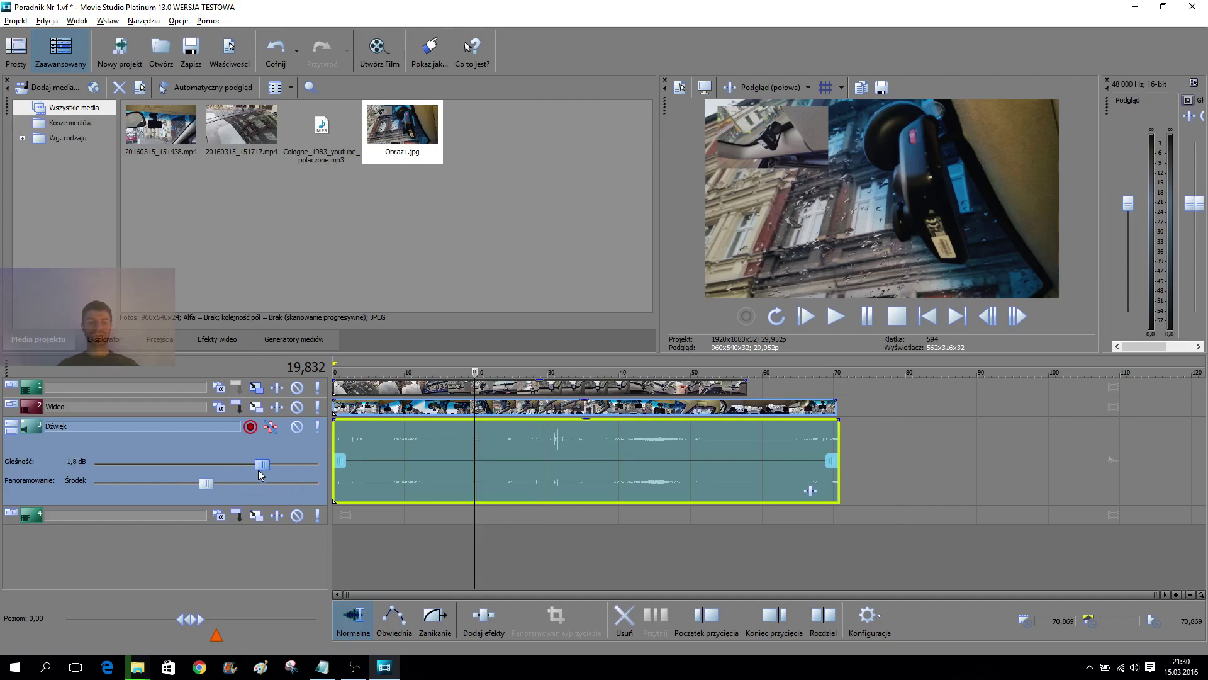
# - Lower the Dźwięk track's volume slightly below 0 dB, and collapse the track to its compact height
pyautogui.moveTo(301, 472); pyautogui.dragTo(211, 469)
pyautogui.click(11, 426)
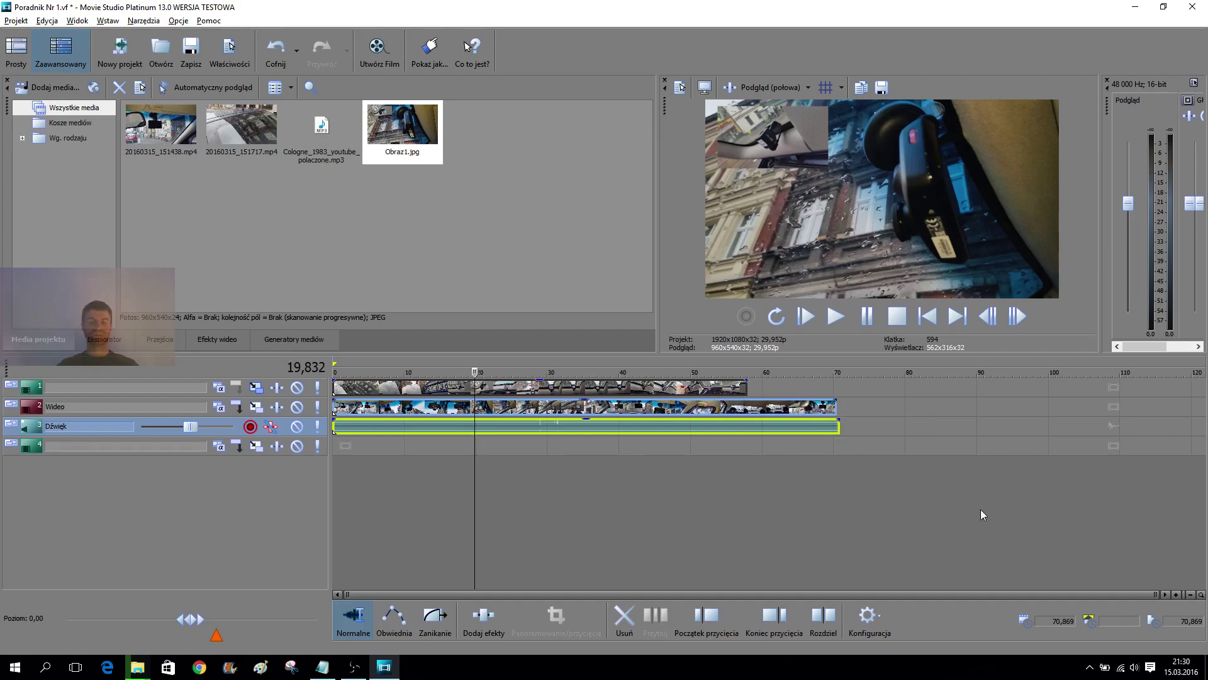
# - Zoom in on the timeline until about the first 50 seconds fill the view
pyautogui.click(1175, 594)
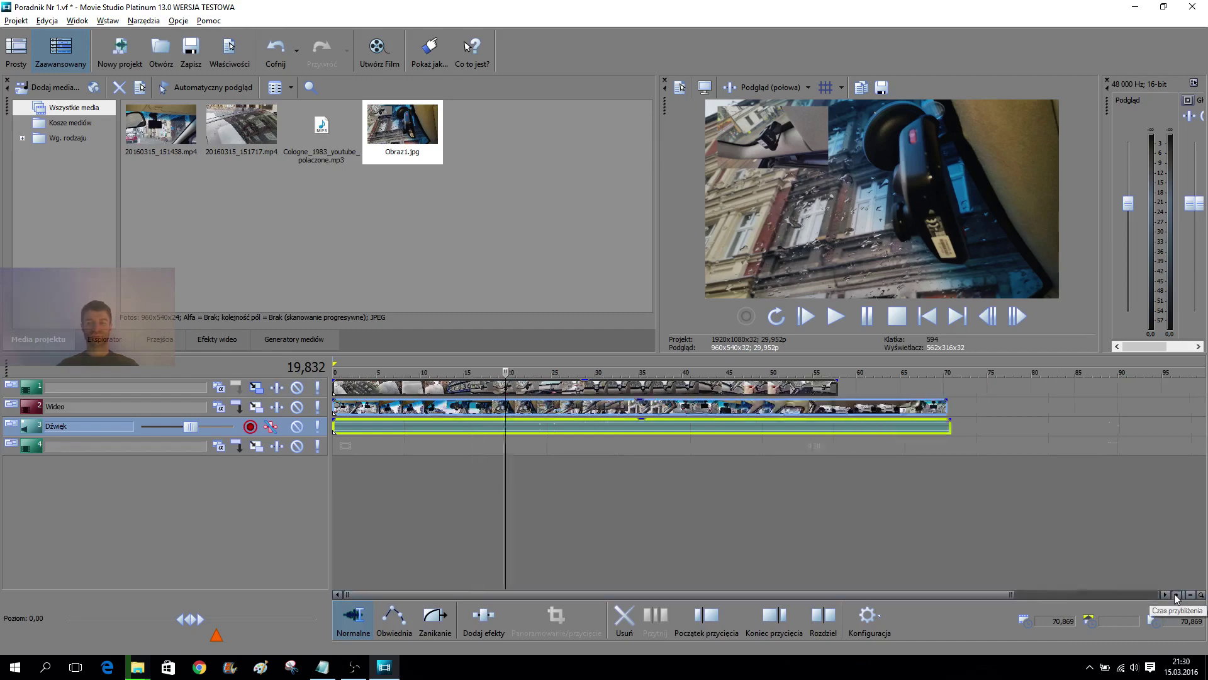
pyautogui.click(1175, 594)
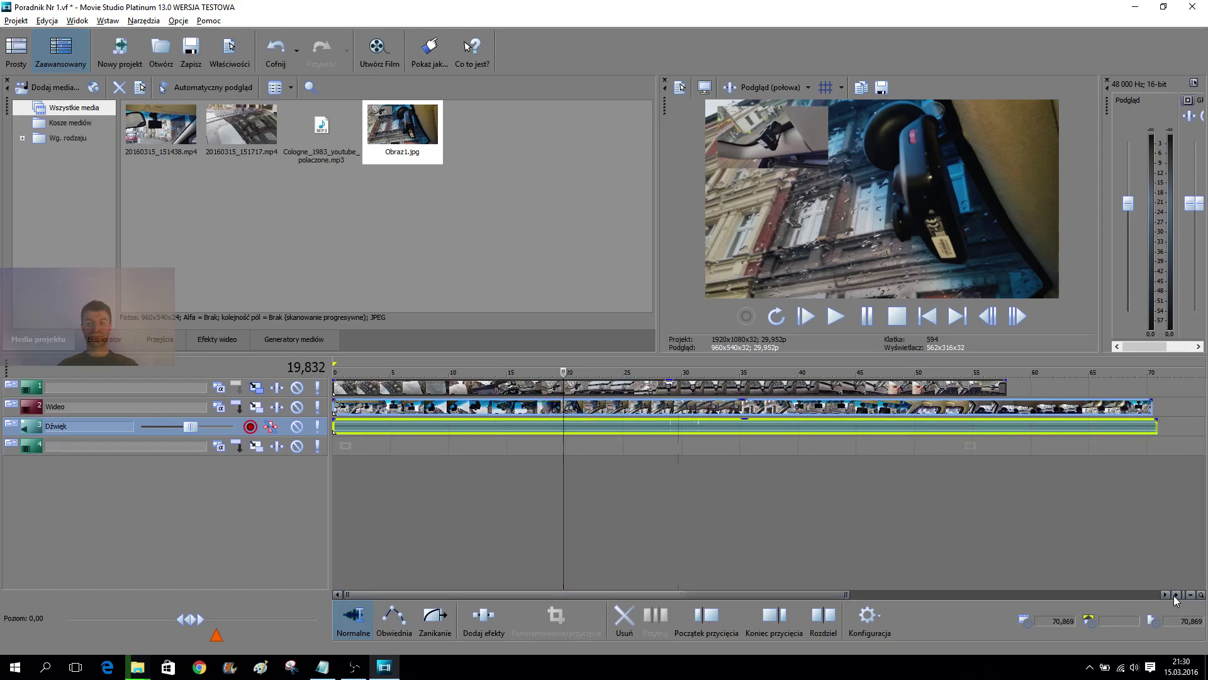
pyautogui.scroll(2, 802, 584)
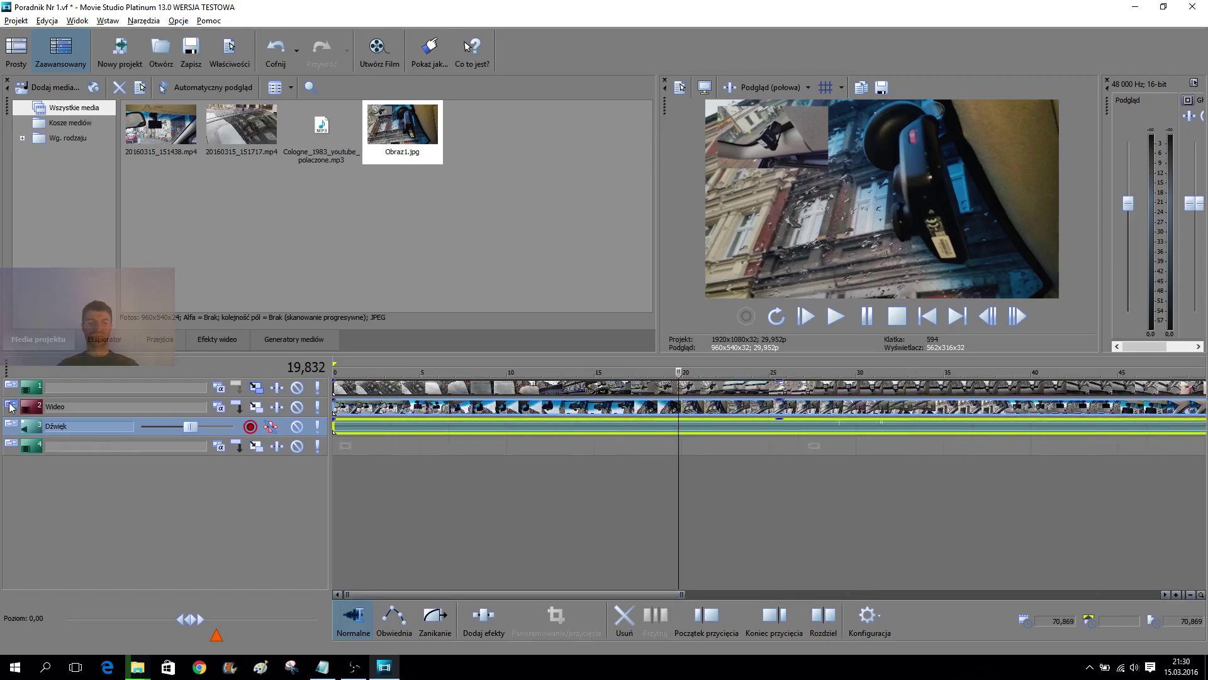
# - Expand track 1 and the Wideo track, and reduce the Wideo track's height to roughly that of track 1
pyautogui.click(10, 401)
pyautogui.click(10, 391)
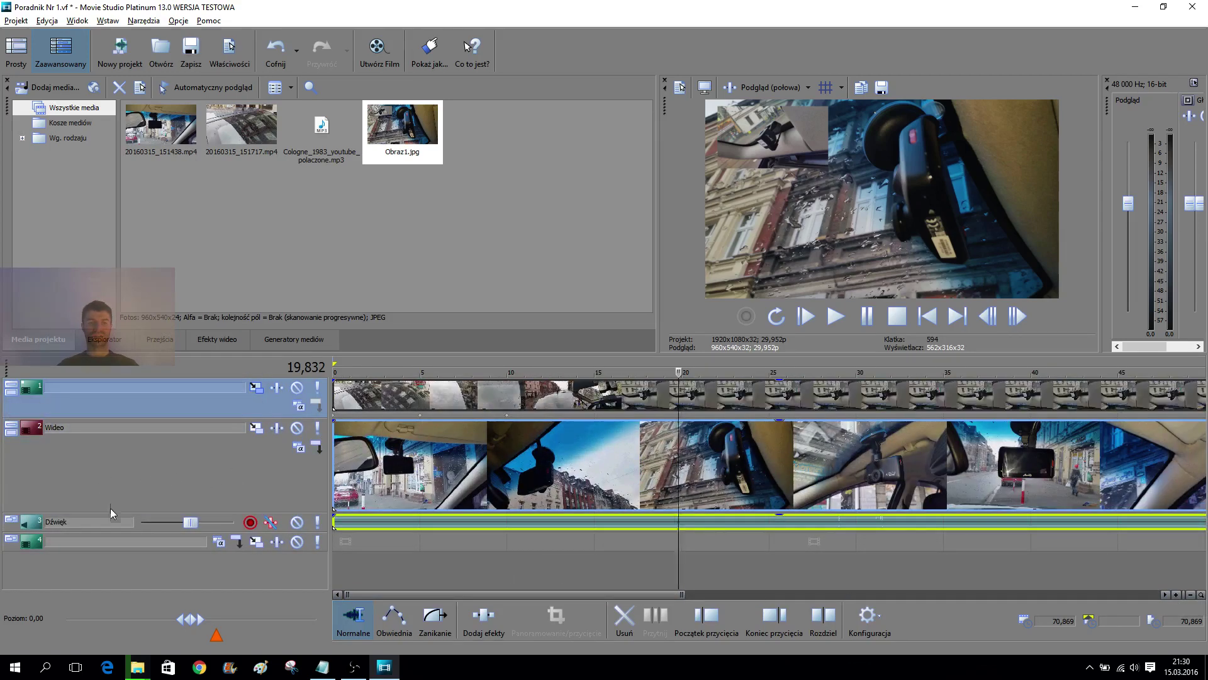
pyautogui.moveTo(112, 509); pyautogui.dragTo(116, 450)
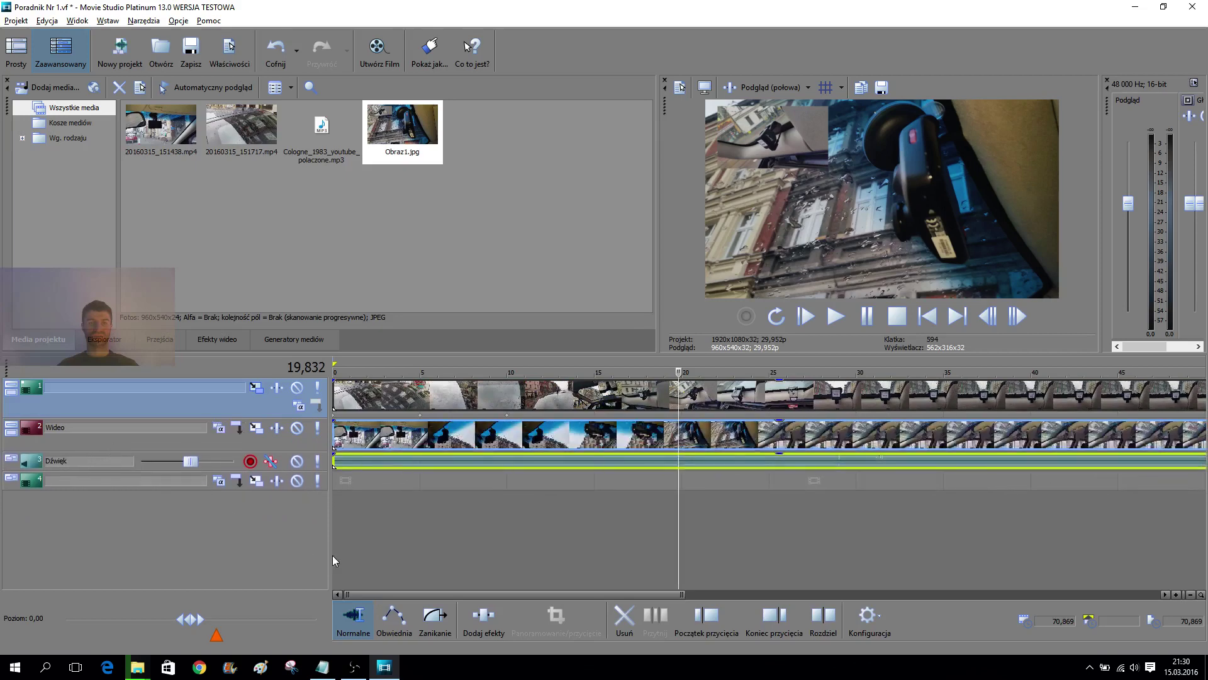
# - Place the playhead at 57,892, where the clip on track 1 ends
pyautogui.moveTo(629, 594); pyautogui.dragTo(920, 600)
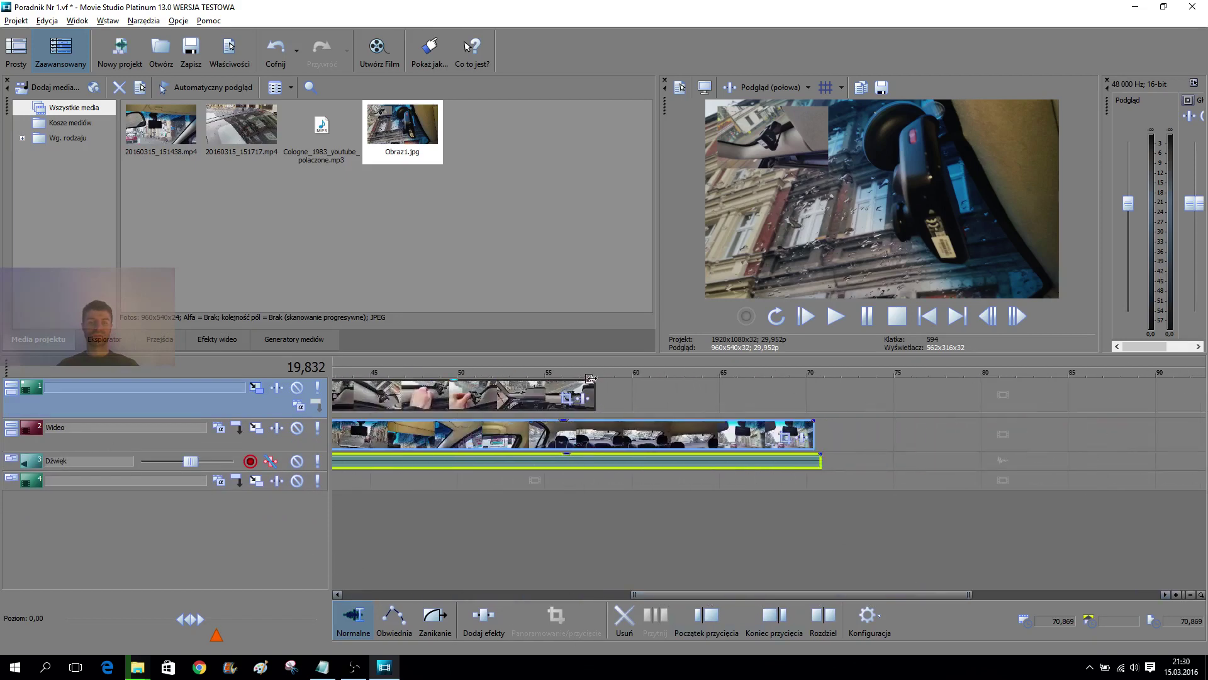
pyautogui.click(596, 372)
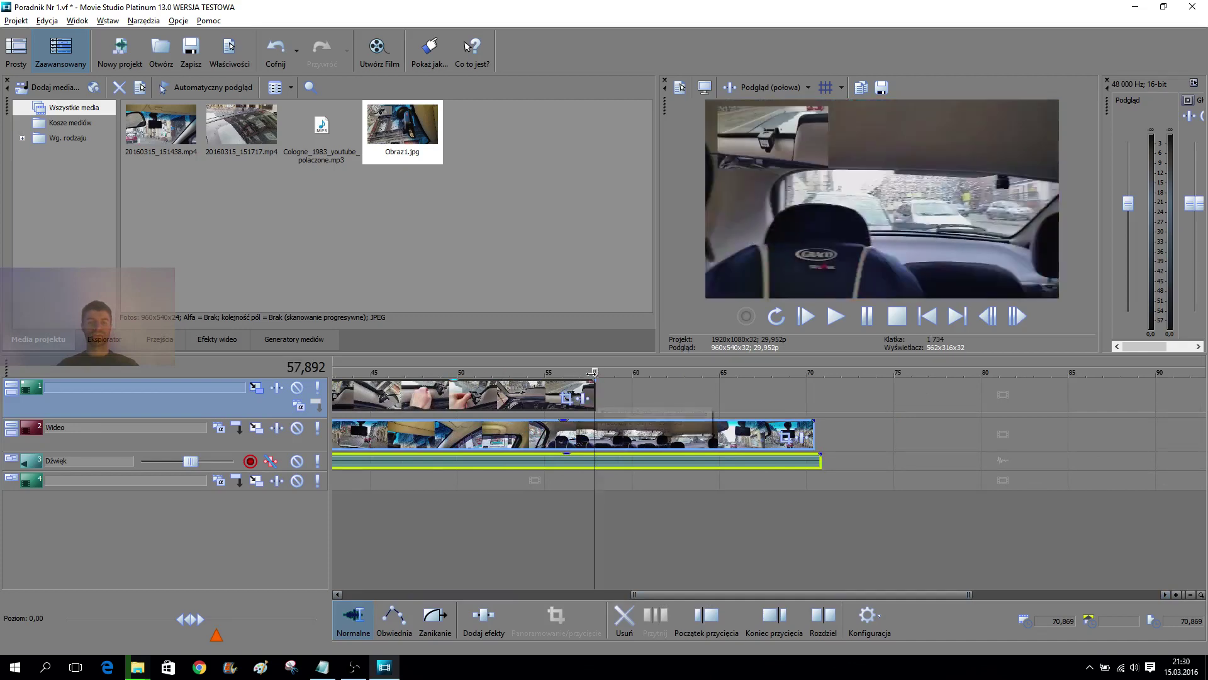
pyautogui.click(590, 373)
pyautogui.click(595, 373)
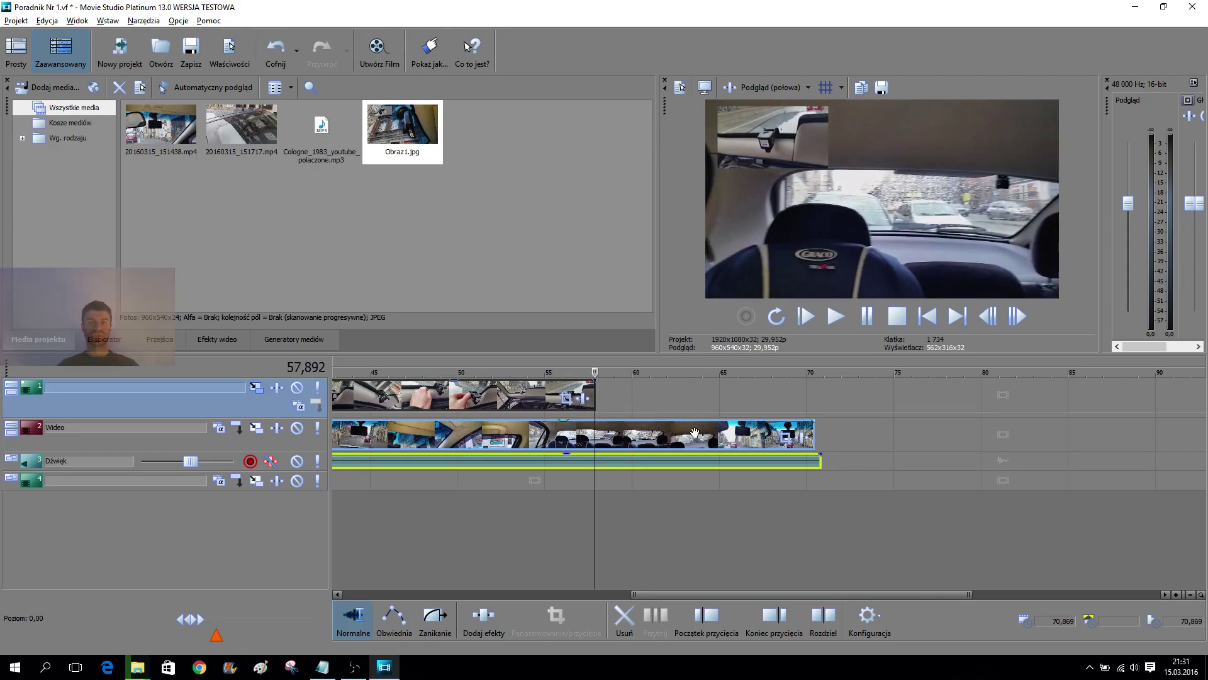
pyautogui.moveTo(594, 372)
pyautogui.mouseDown()
pyautogui.moveTo(815, 396)
pyautogui.moveTo(563, 372)
pyautogui.moveTo(594, 372)
pyautogui.mouseUp()
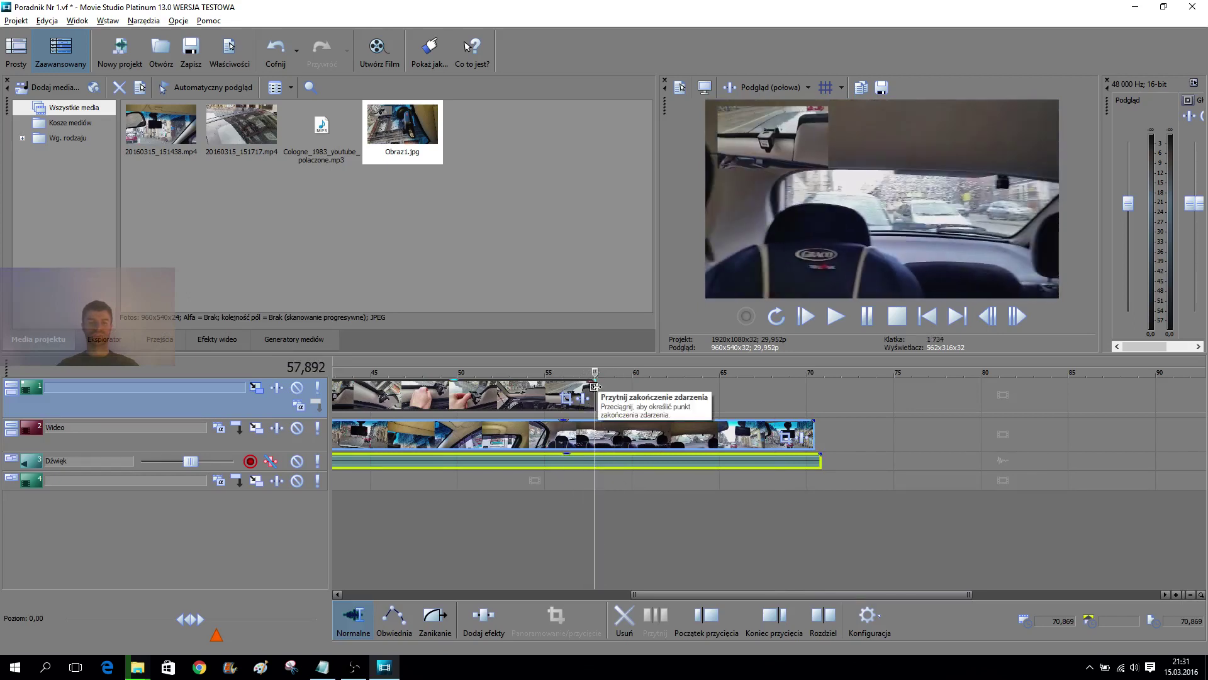
# - Try to split the Wideo track at the playhead, and undo the split
pyautogui.click(134, 439)
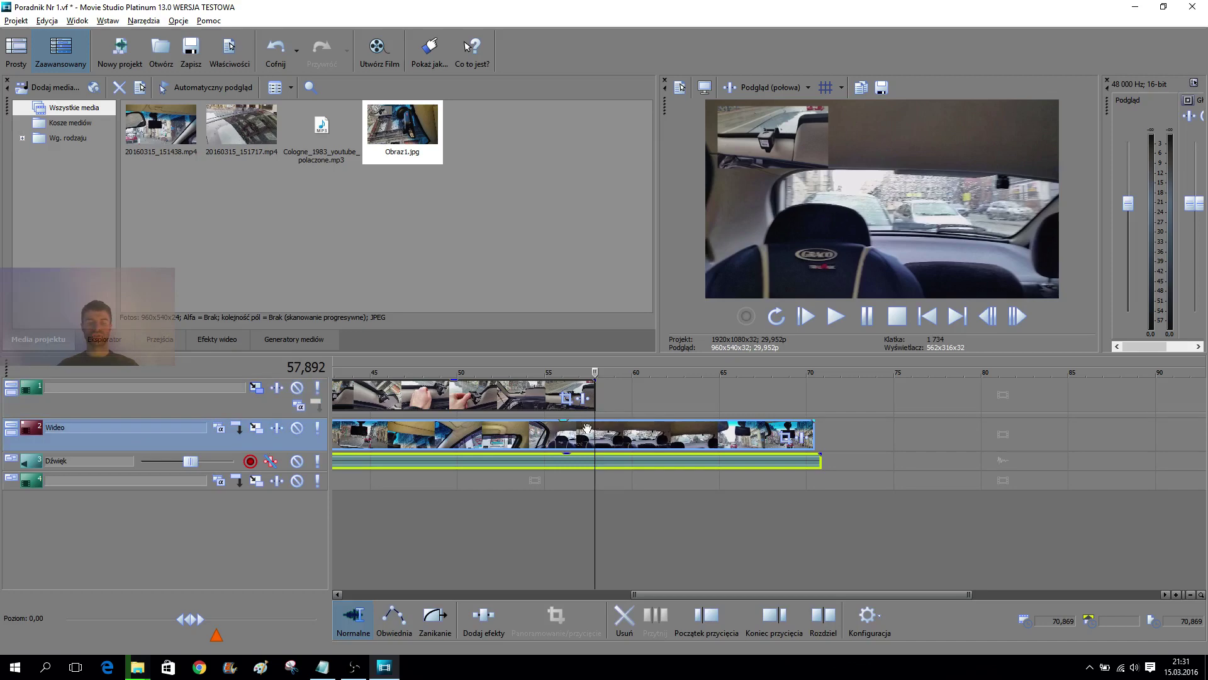
pyautogui.click(827, 620)
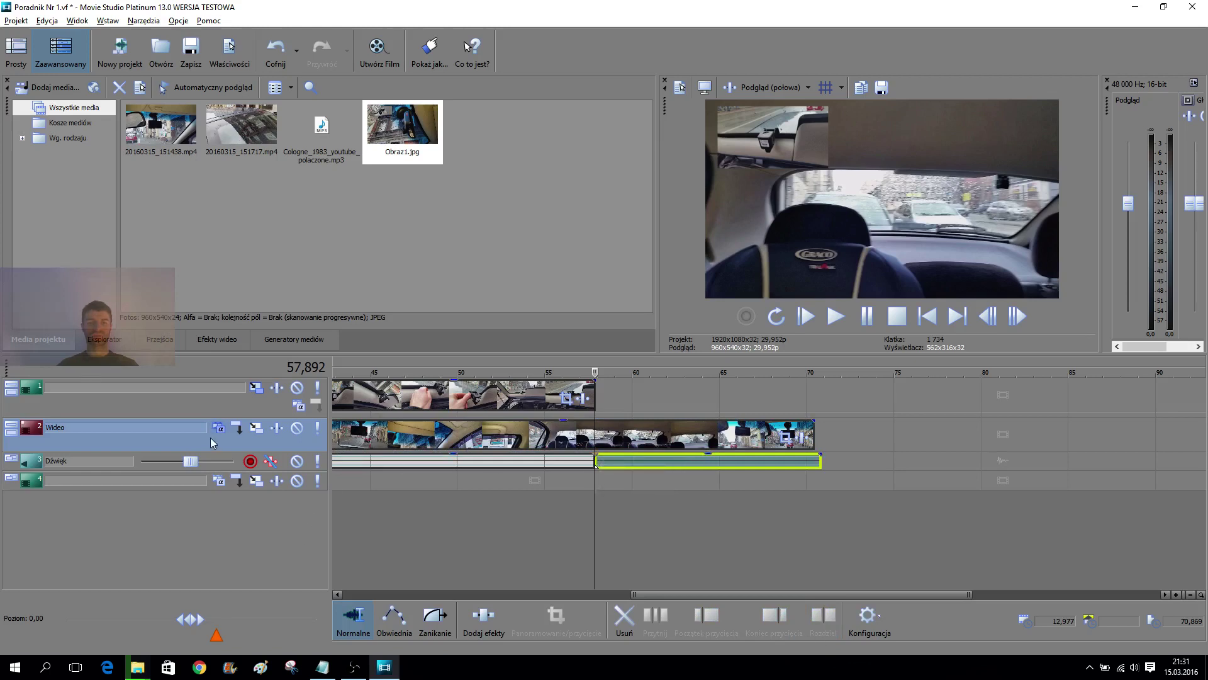
pyautogui.click(276, 51)
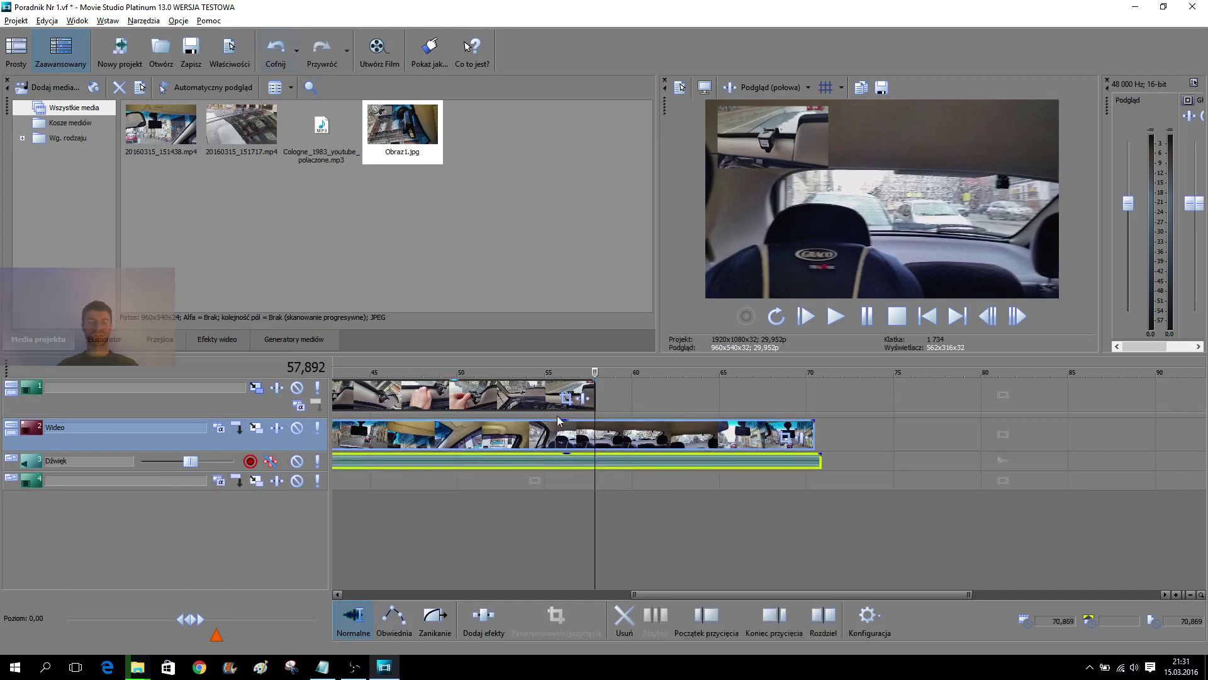
# - Split the clip on the Wideo track at 57,892, level with the end of the clip on track 1
pyautogui.click(595, 439)
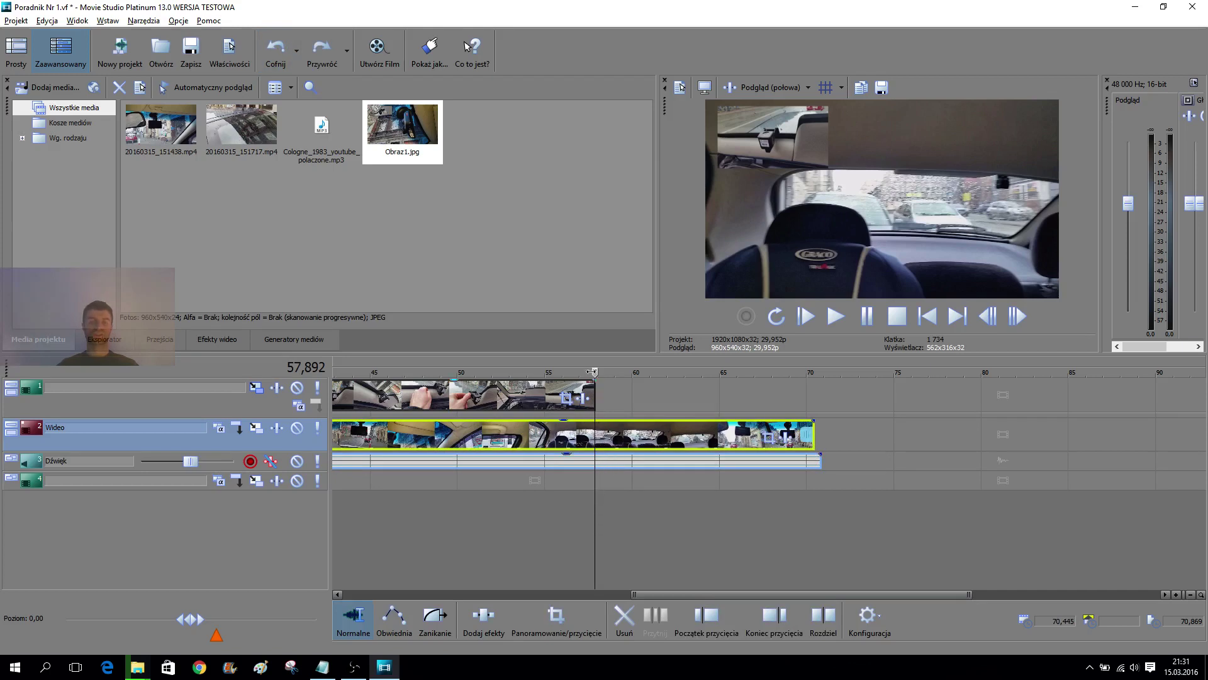
pyautogui.moveTo(594, 372); pyautogui.dragTo(545, 372)
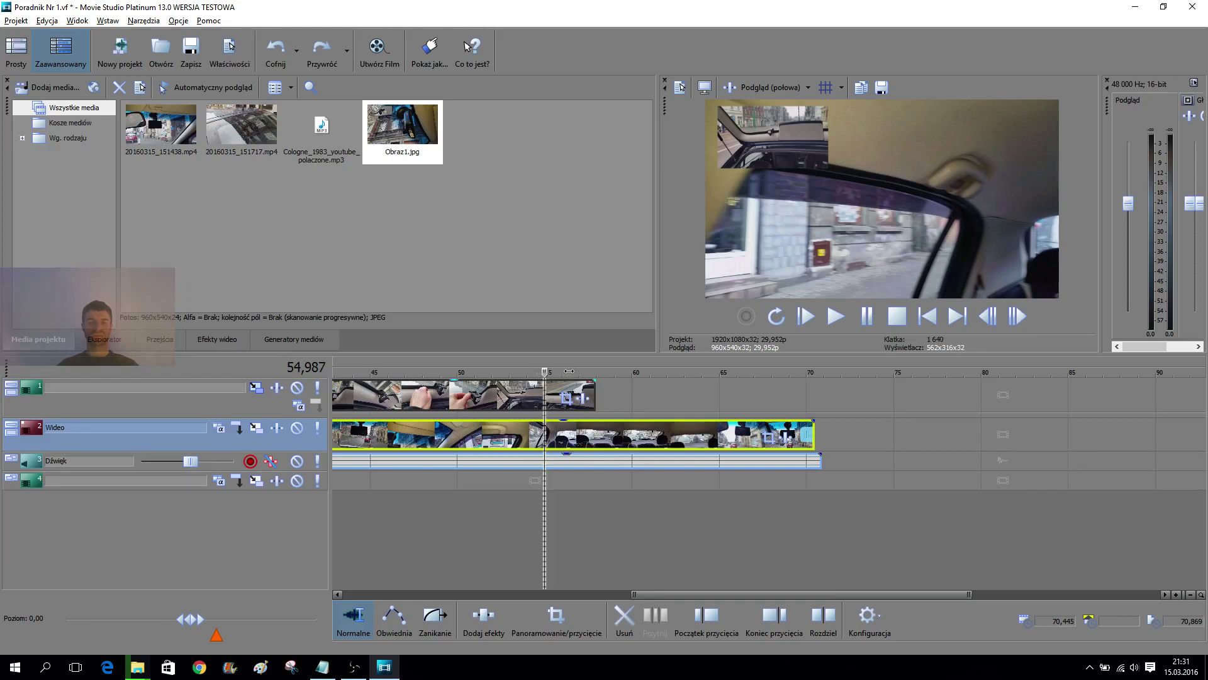
pyautogui.moveTo(570, 372); pyautogui.dragTo(595, 372)
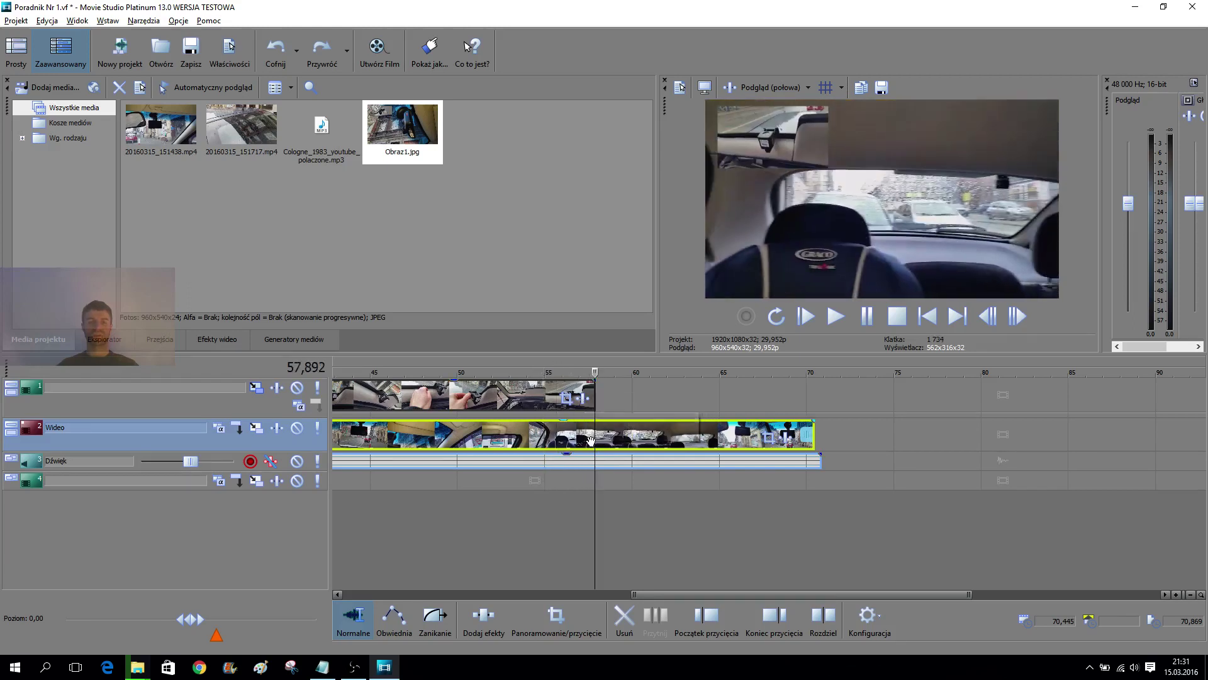
pyautogui.click(604, 436)
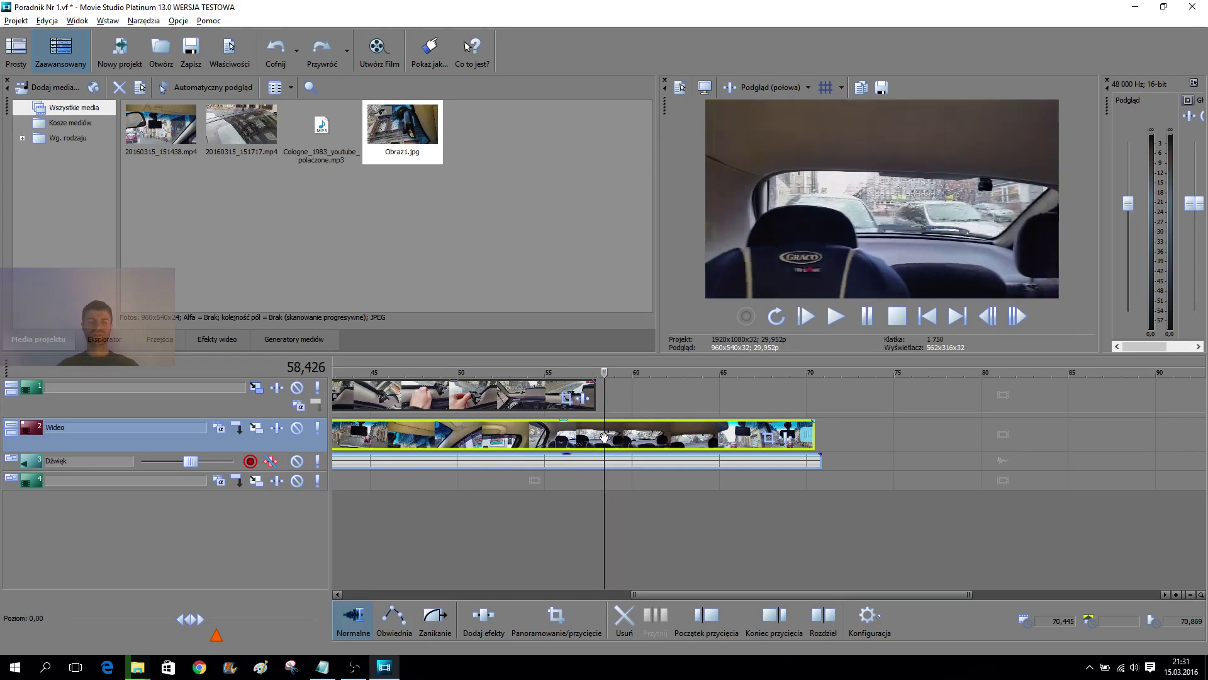
pyautogui.moveTo(604, 372); pyautogui.dragTo(595, 372)
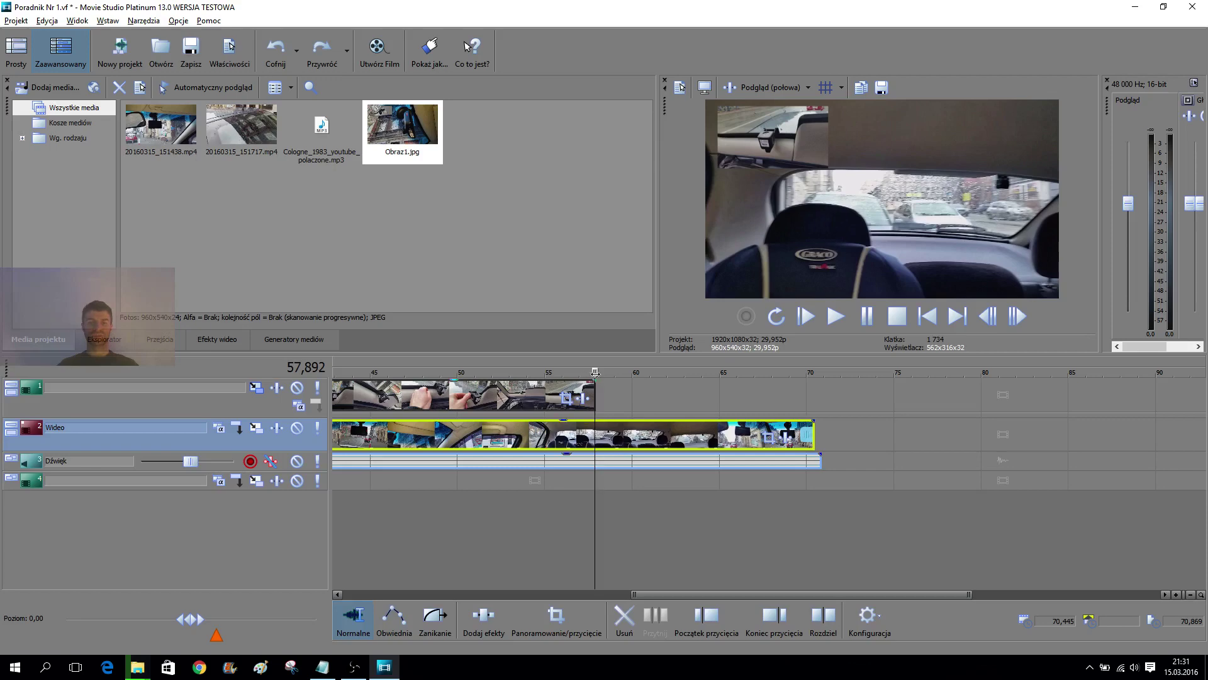
pyautogui.moveTo(594, 372); pyautogui.dragTo(550, 371)
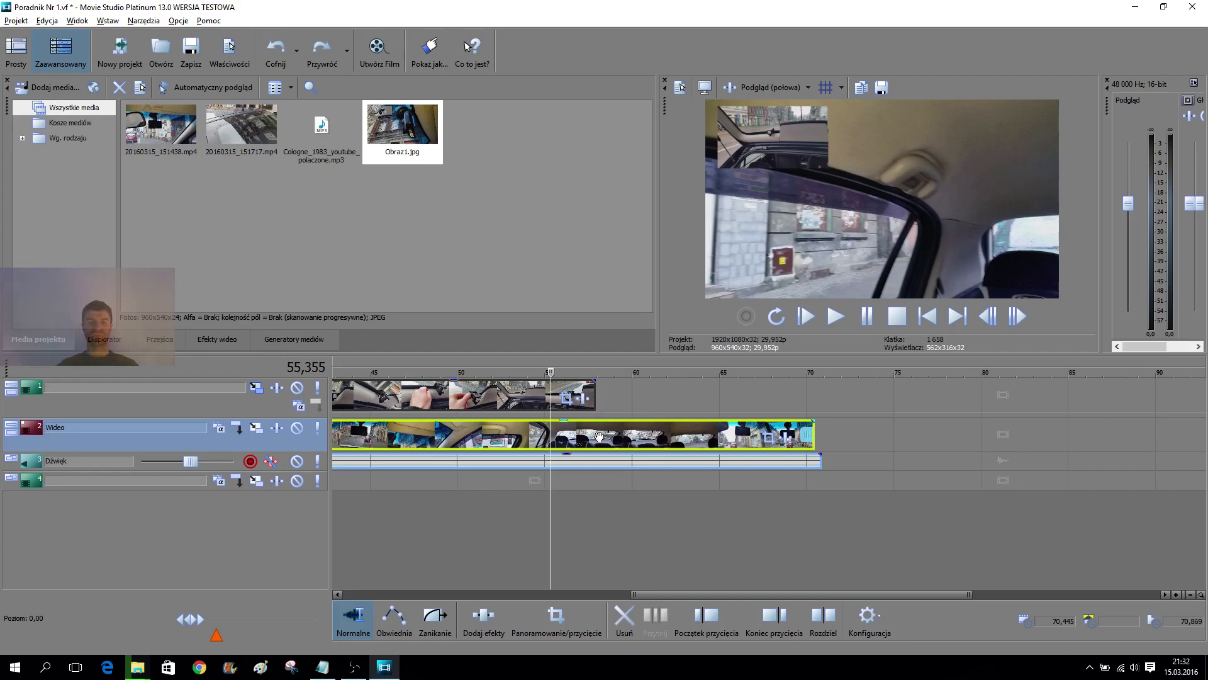
pyautogui.click(596, 437)
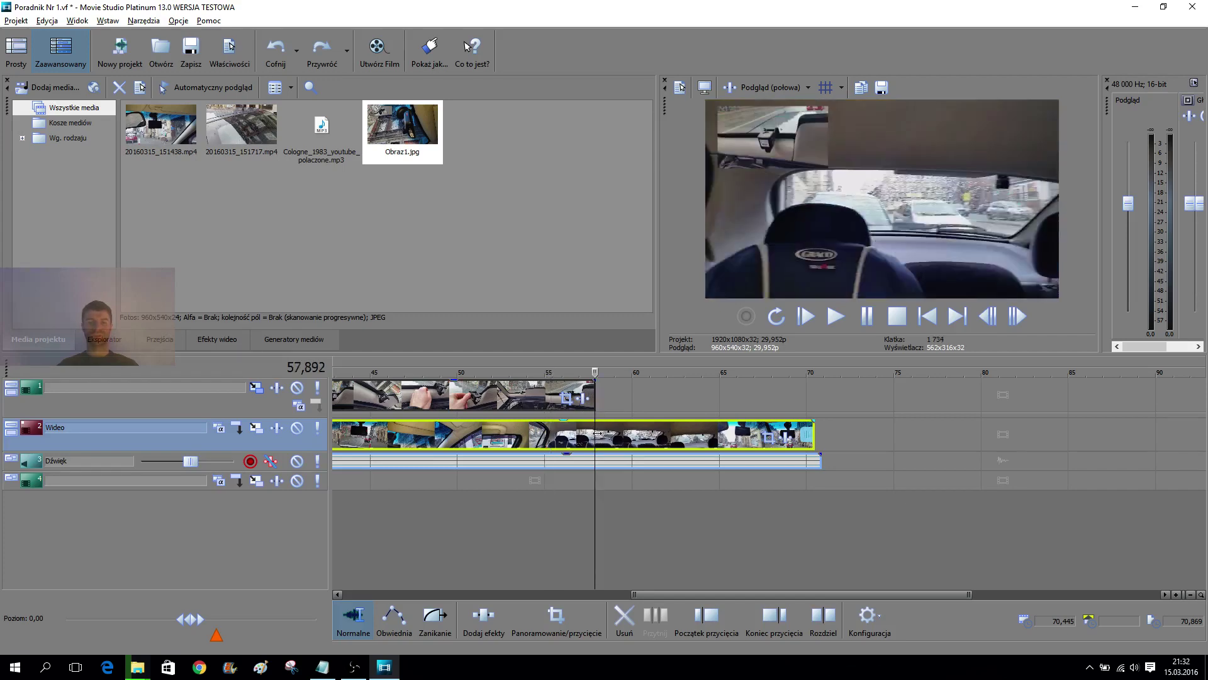
pyautogui.click(613, 436)
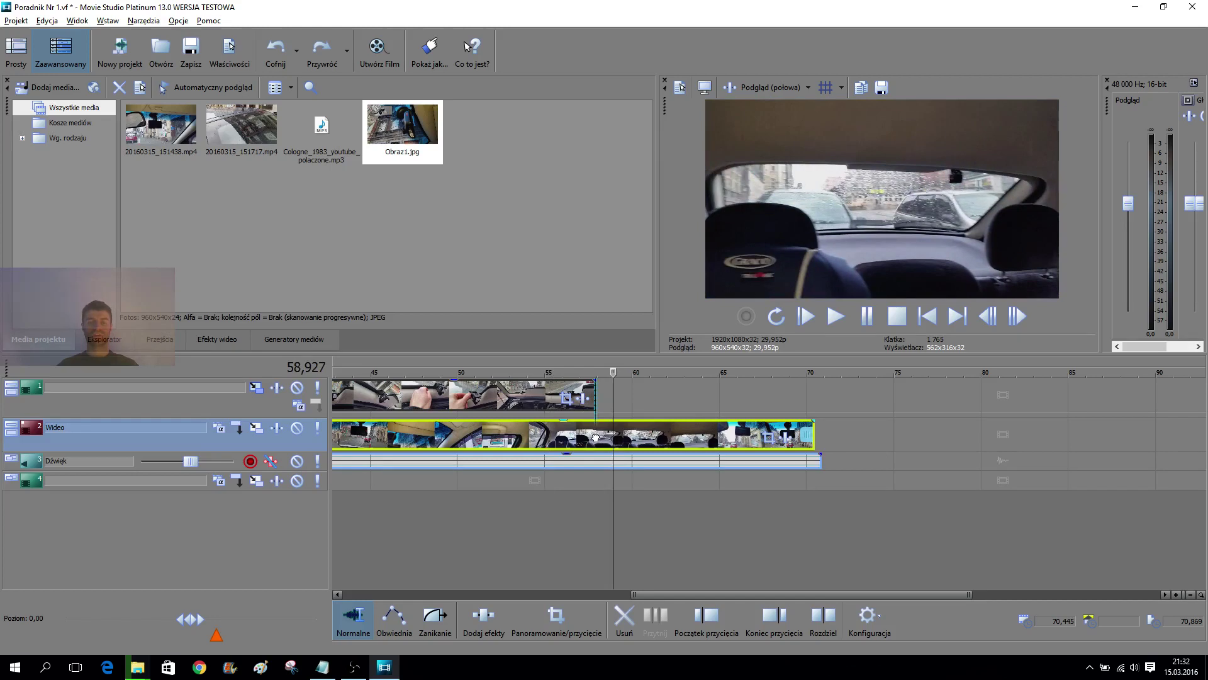
pyautogui.click(596, 437)
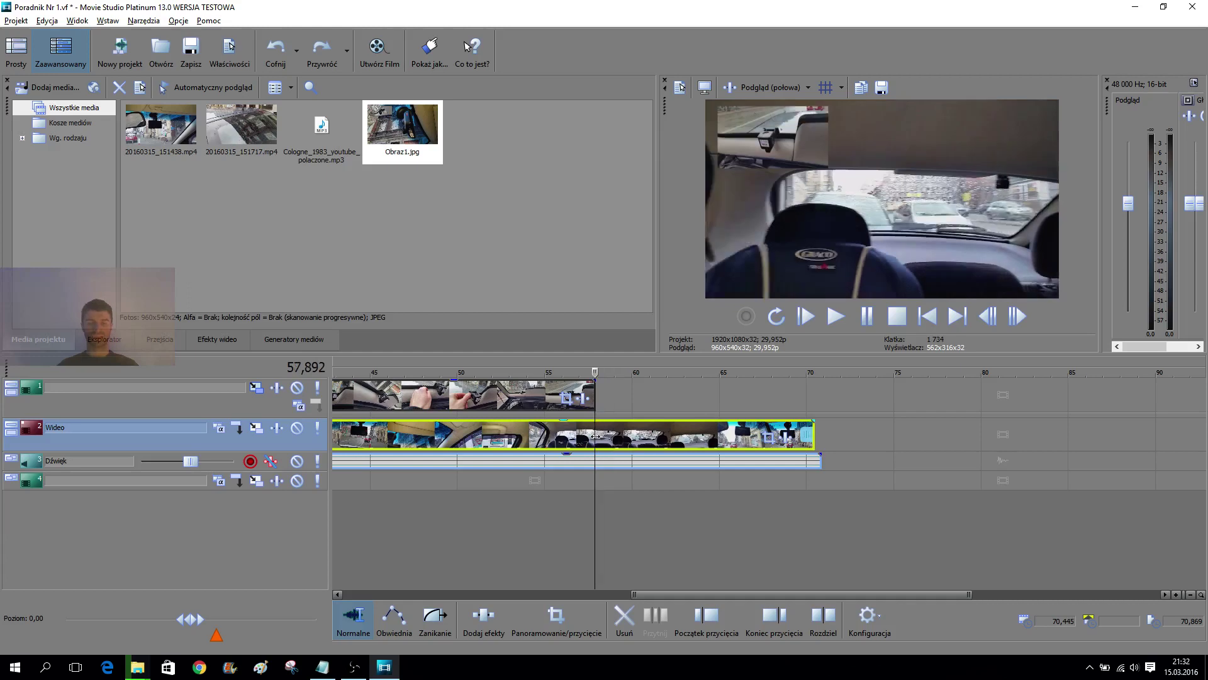
pyautogui.click(829, 619)
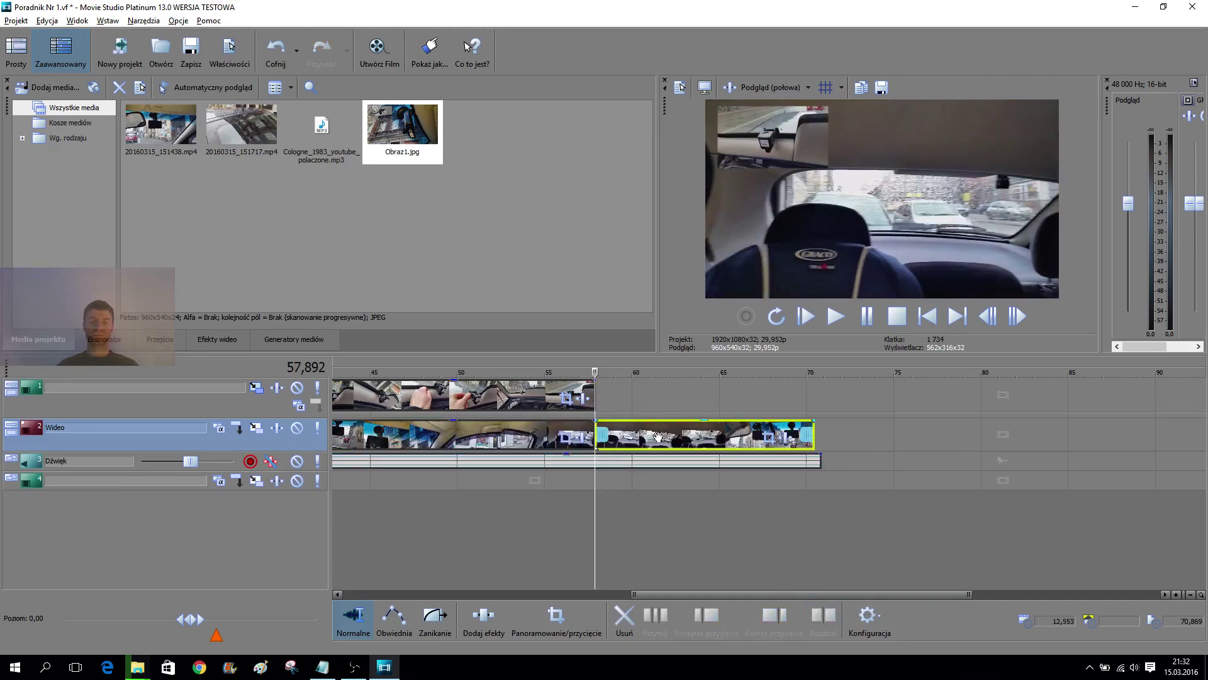
# - Insert a new video track above track 1 and move the split-off end segment of the Wideo clip onto it
pyautogui.click(658, 436)
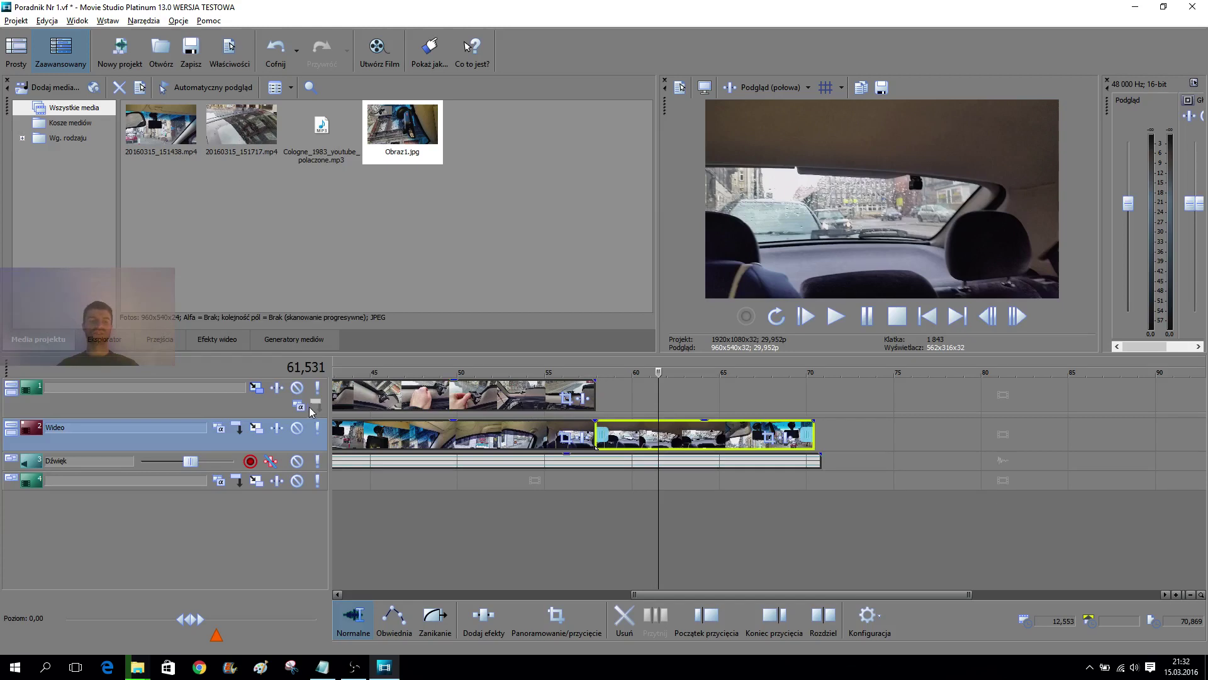
pyautogui.rightClick(273, 406)
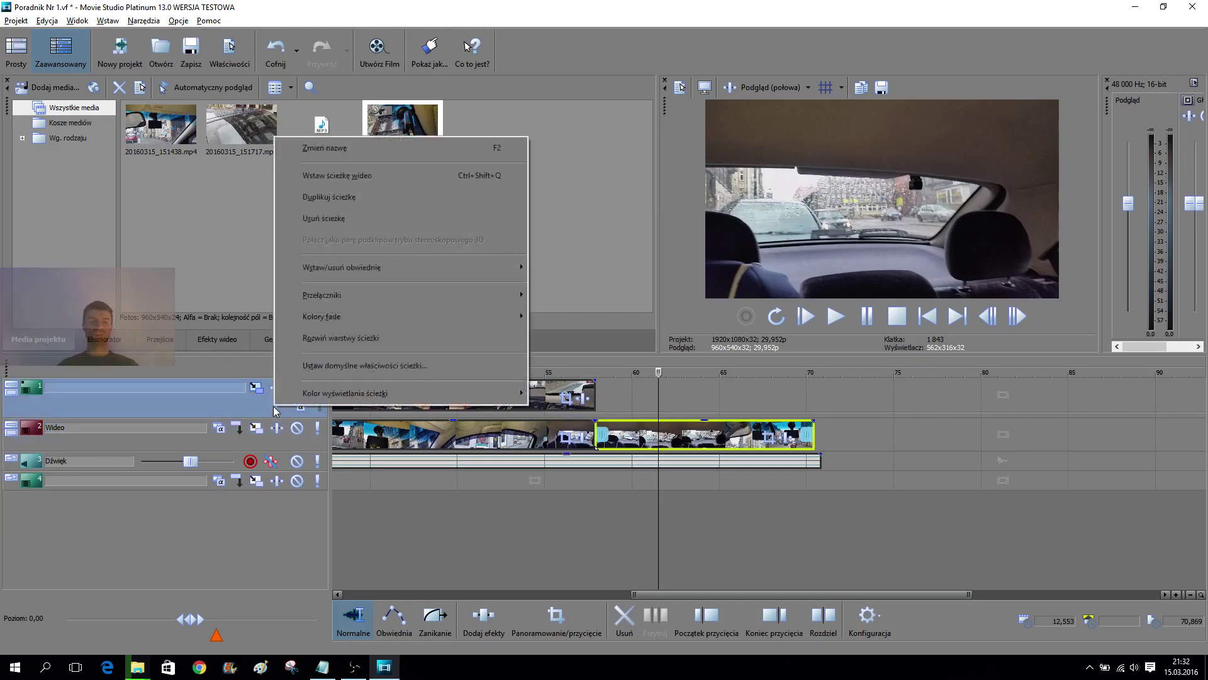
pyautogui.click(379, 177)
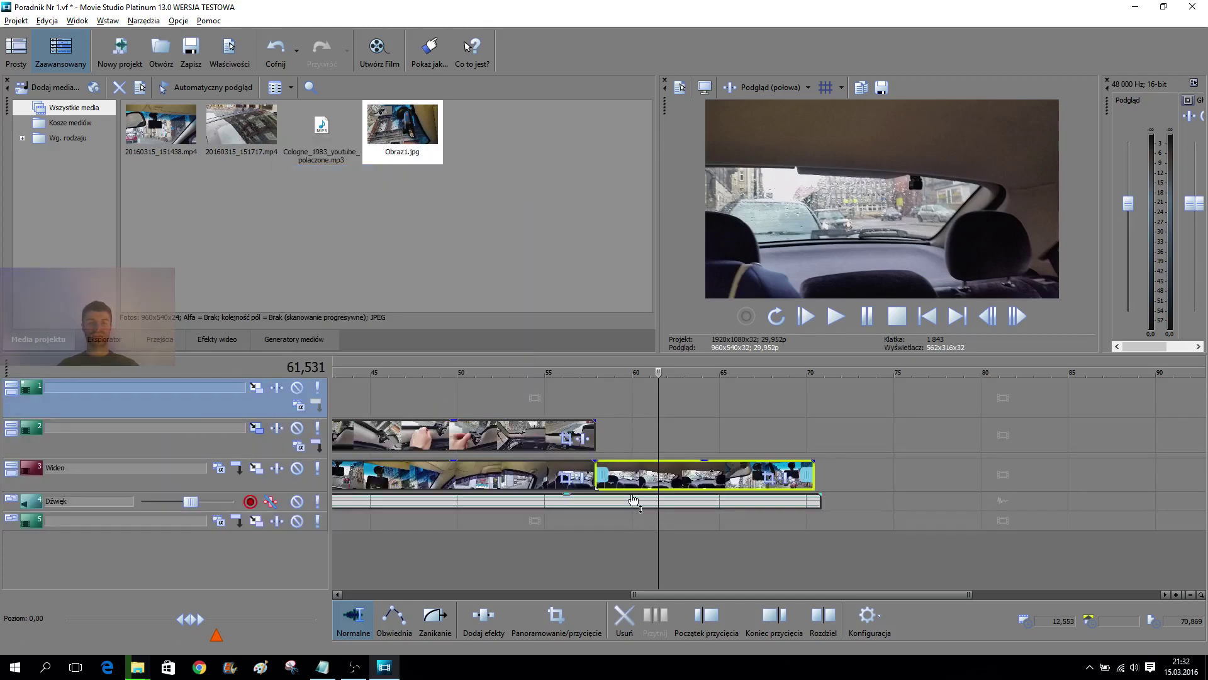
pyautogui.moveTo(642, 475); pyautogui.dragTo(385, 397)
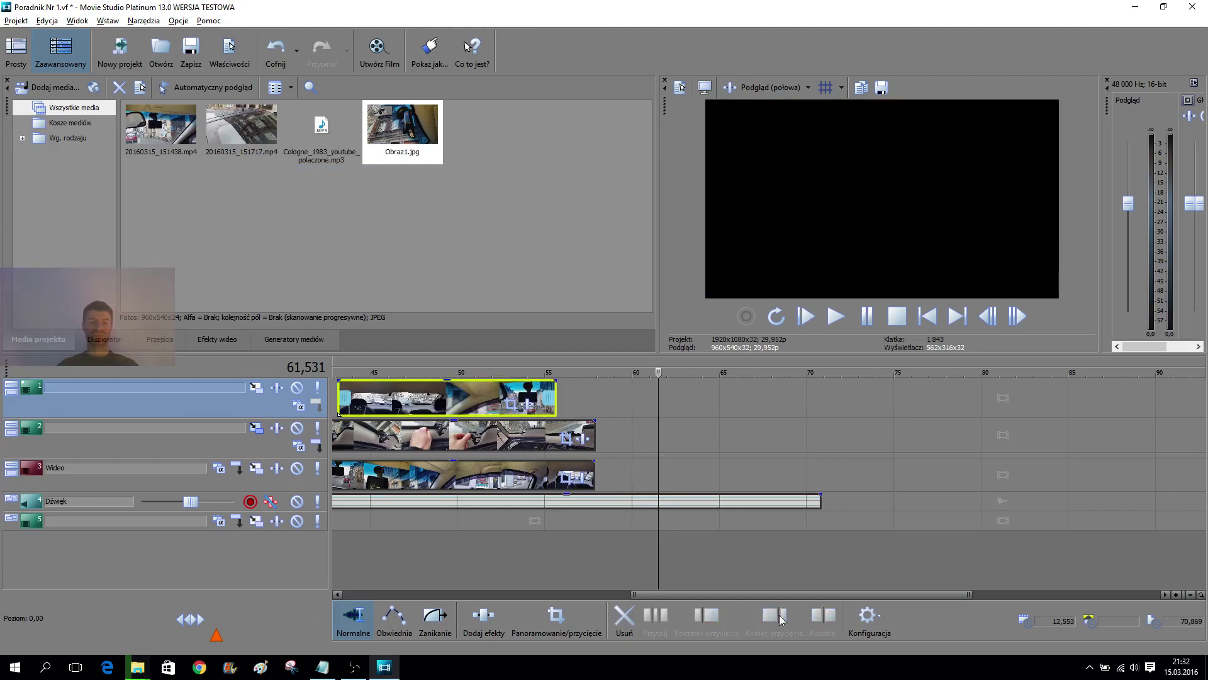
# - Try to lengthen the moved segment on the new track 1 to 21,768, and undo the change
pyautogui.click(1190, 595)
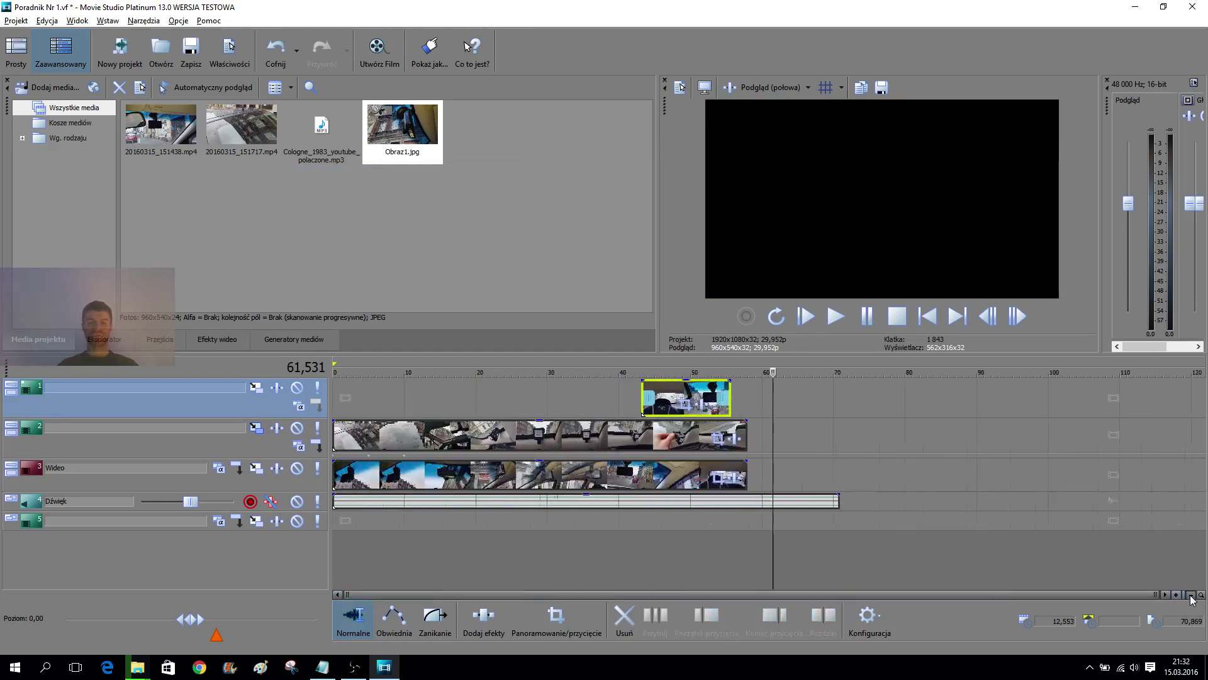
pyautogui.moveTo(643, 409)
pyautogui.mouseDown()
pyautogui.moveTo(464, 409)
pyautogui.moveTo(665, 410)
pyautogui.mouseUp()
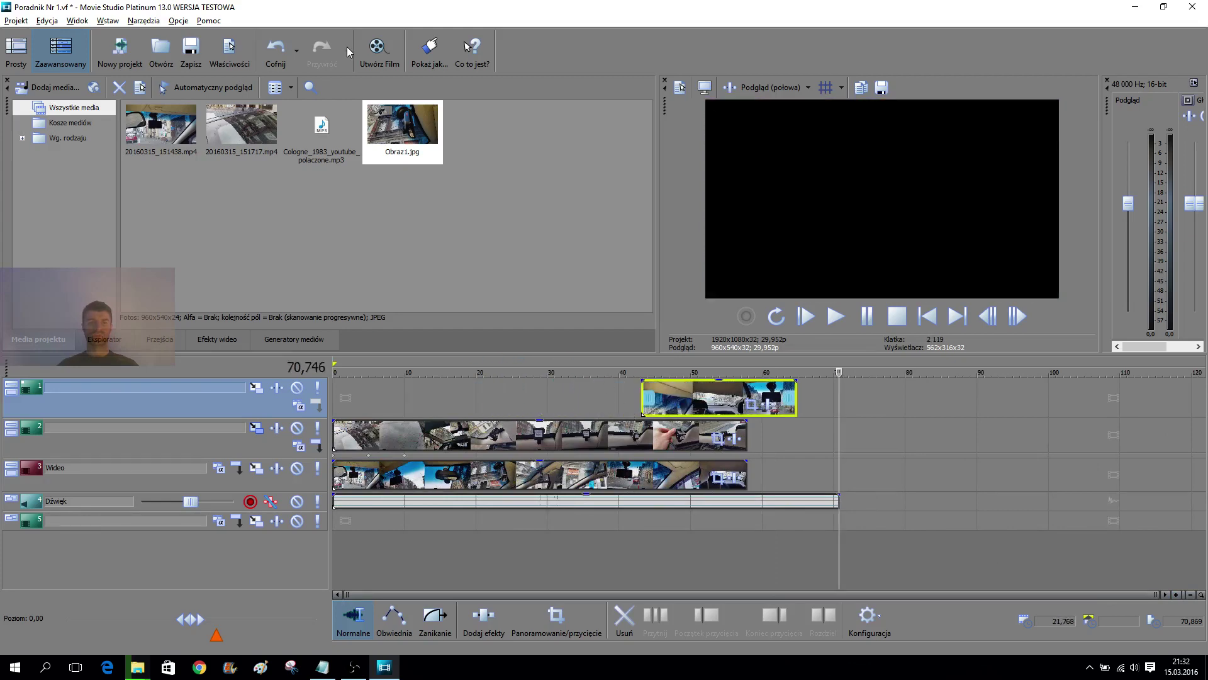
pyautogui.click(278, 55)
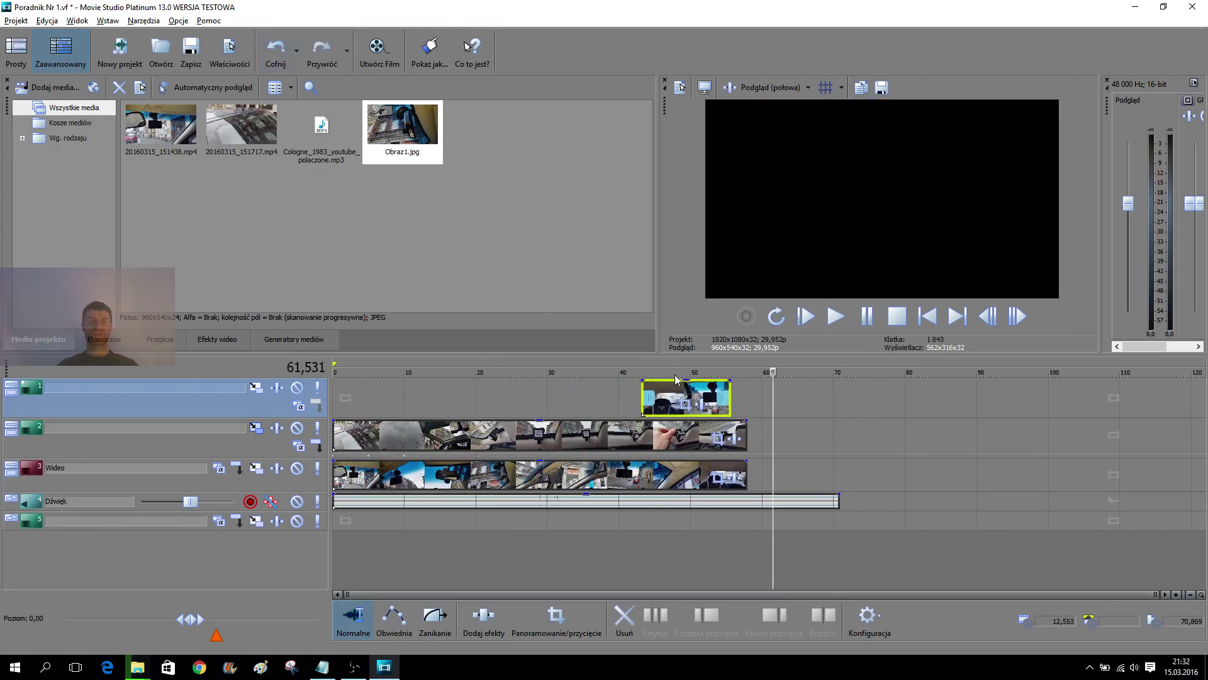
# - Move the segment on track 1 earlier so that it starts at about 35,5 seconds, above the two lower clips
pyautogui.moveTo(675, 394); pyautogui.dragTo(625, 399)
pyautogui.hotkey('ctrl', 'z')
pyautogui.hotkey('ctrl', 'z')
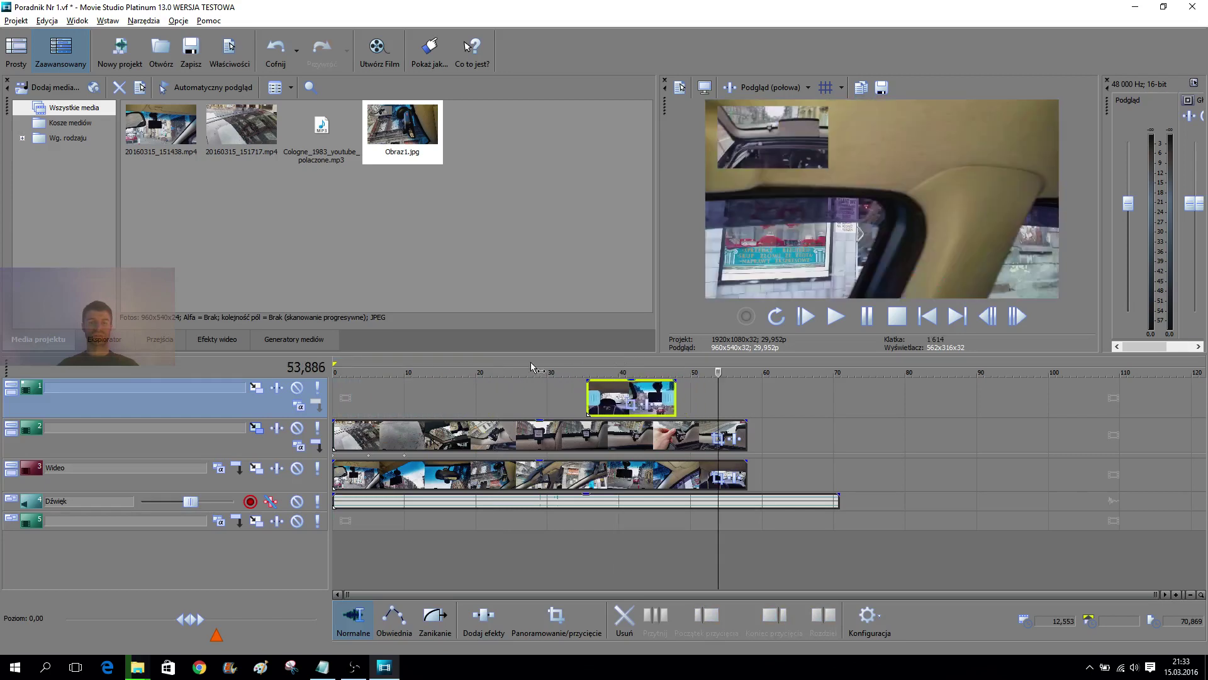
pyautogui.click(589, 439)
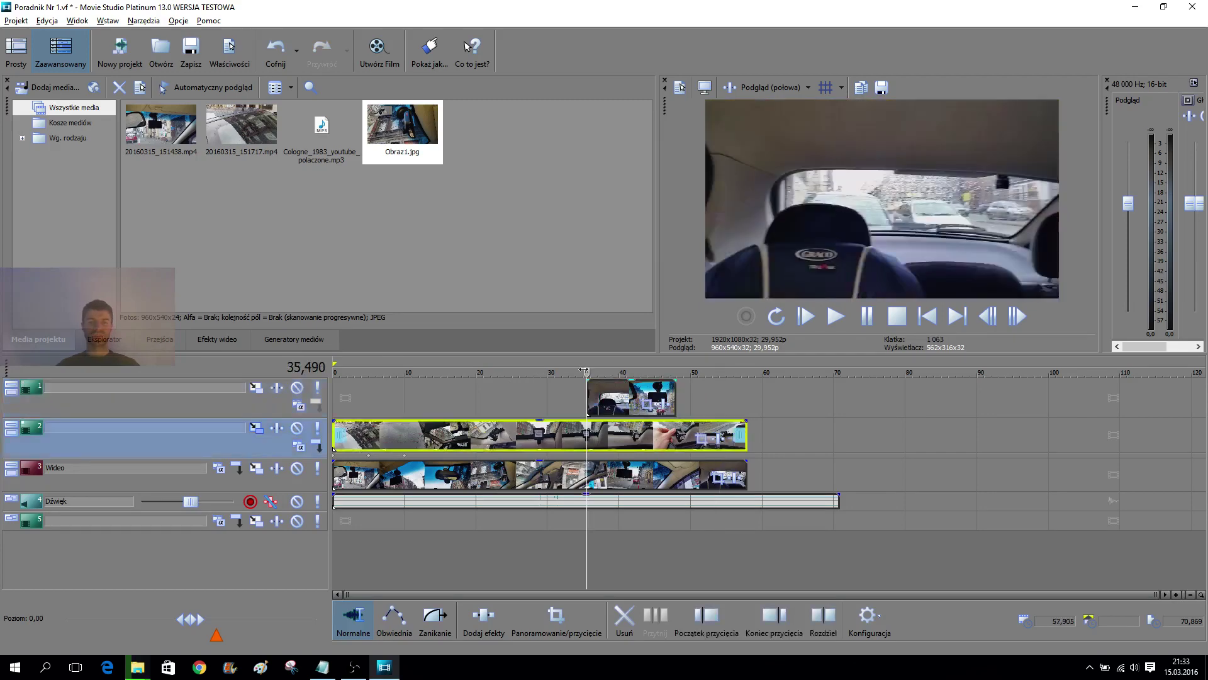
pyautogui.moveTo(587, 370)
pyautogui.mouseDown()
pyautogui.moveTo(347, 369)
pyautogui.moveTo(588, 368)
pyautogui.moveTo(548, 371)
pyautogui.moveTo(684, 385)
pyautogui.moveTo(571, 384)
pyautogui.moveTo(588, 383)
pyautogui.mouseUp()
# - Open the track motion settings for track 1 with the playhead at 39,997, inside the moved segment
pyautogui.click(618, 390)
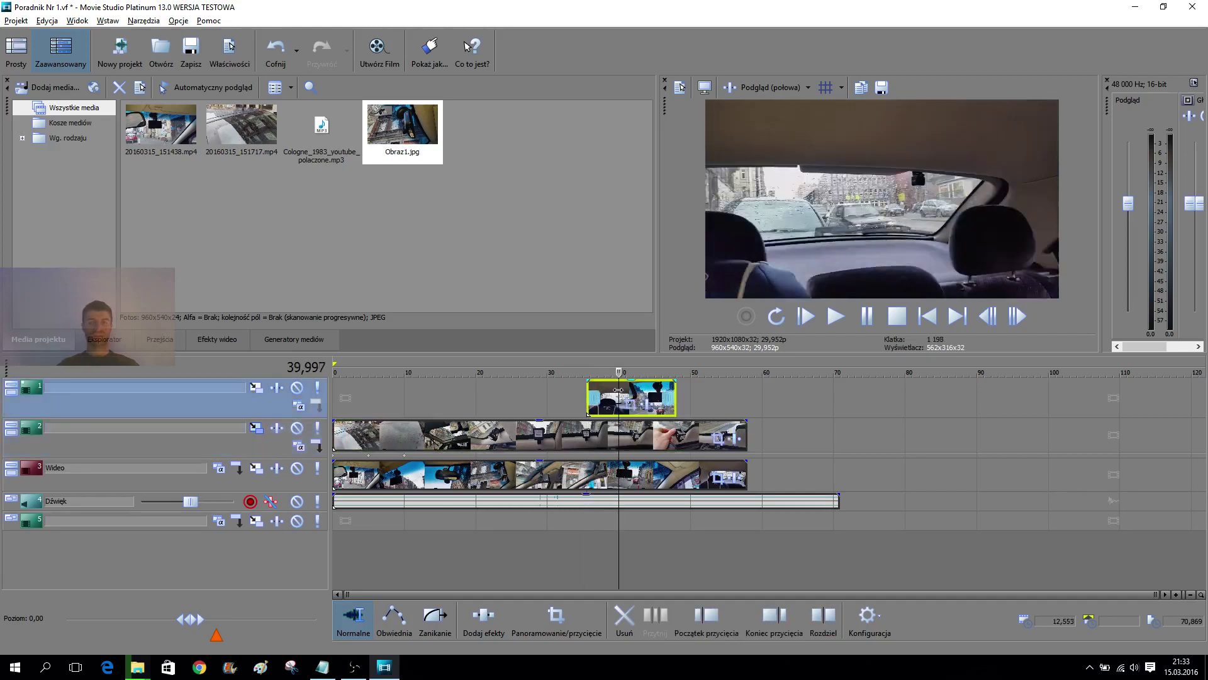
pyautogui.click(255, 388)
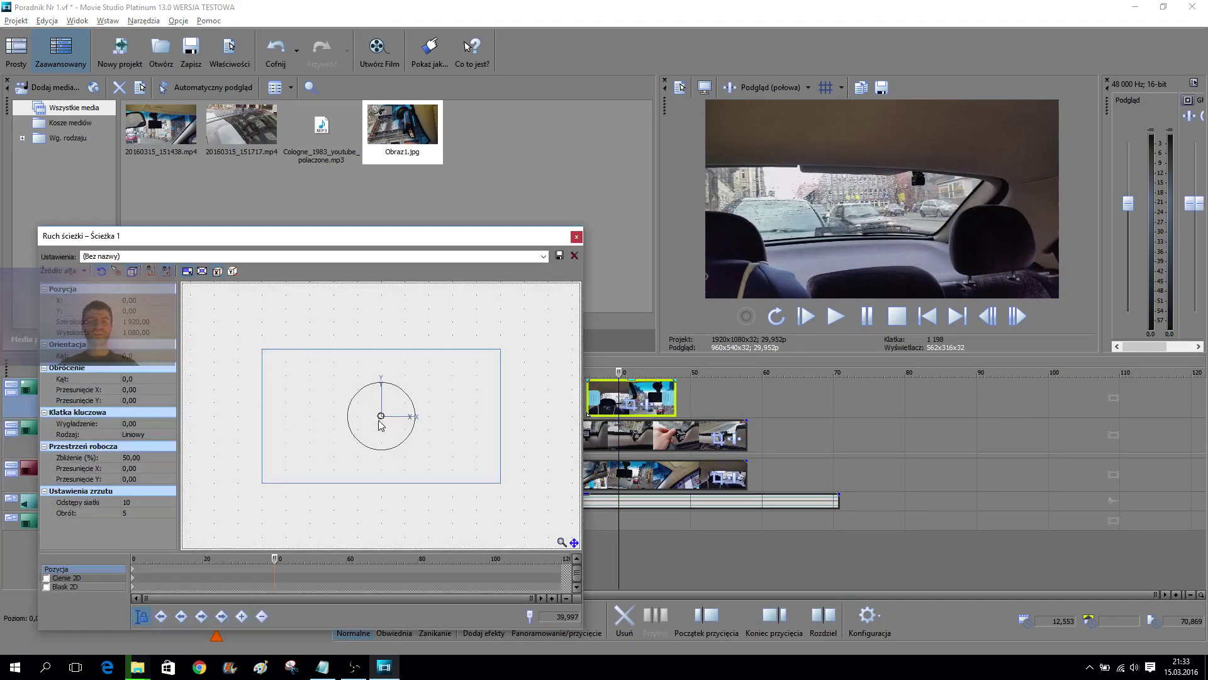
# - Try to shrink the track 1 frame from its lower-left corner in track motion, and undo each resize
pyautogui.moveTo(261, 483); pyautogui.dragTo(404, 487)
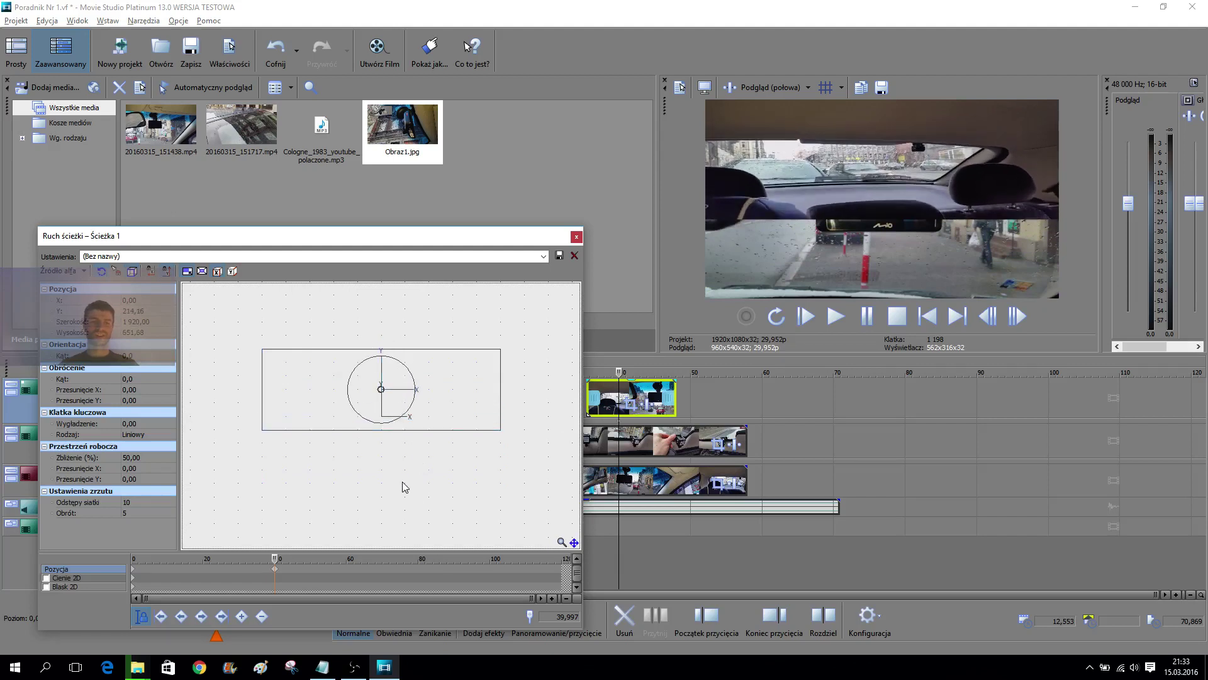
pyautogui.click(276, 50)
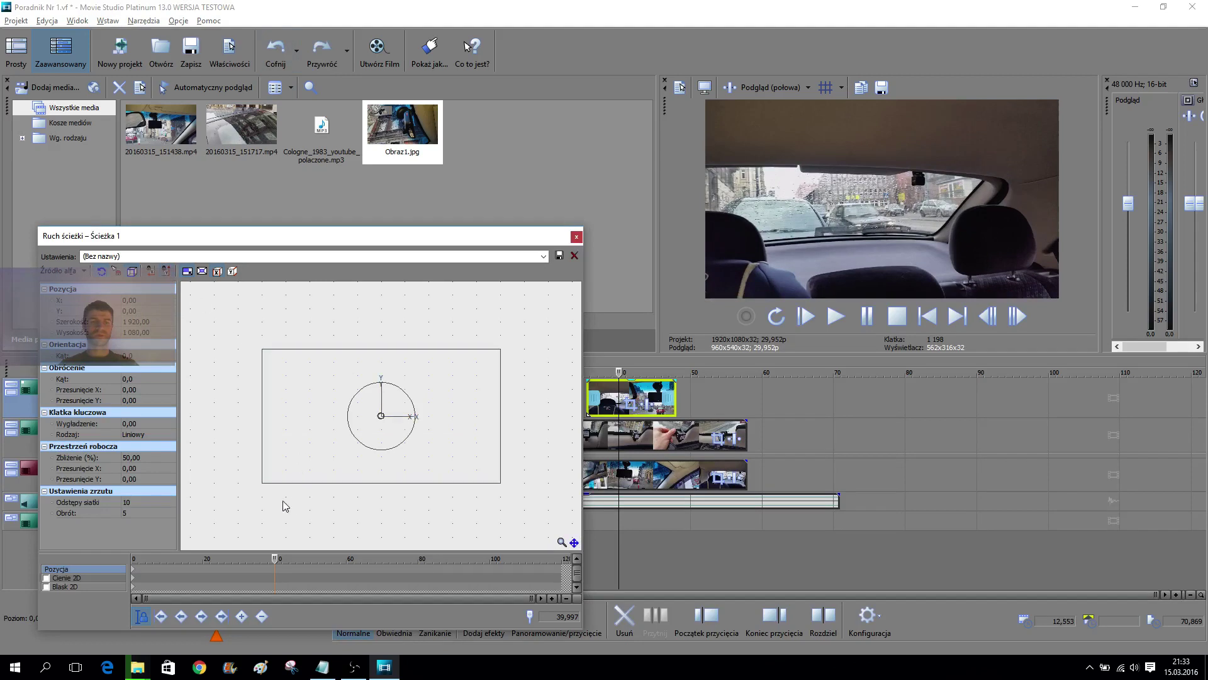
pyautogui.moveTo(262, 484); pyautogui.dragTo(302, 466)
pyautogui.click(276, 50)
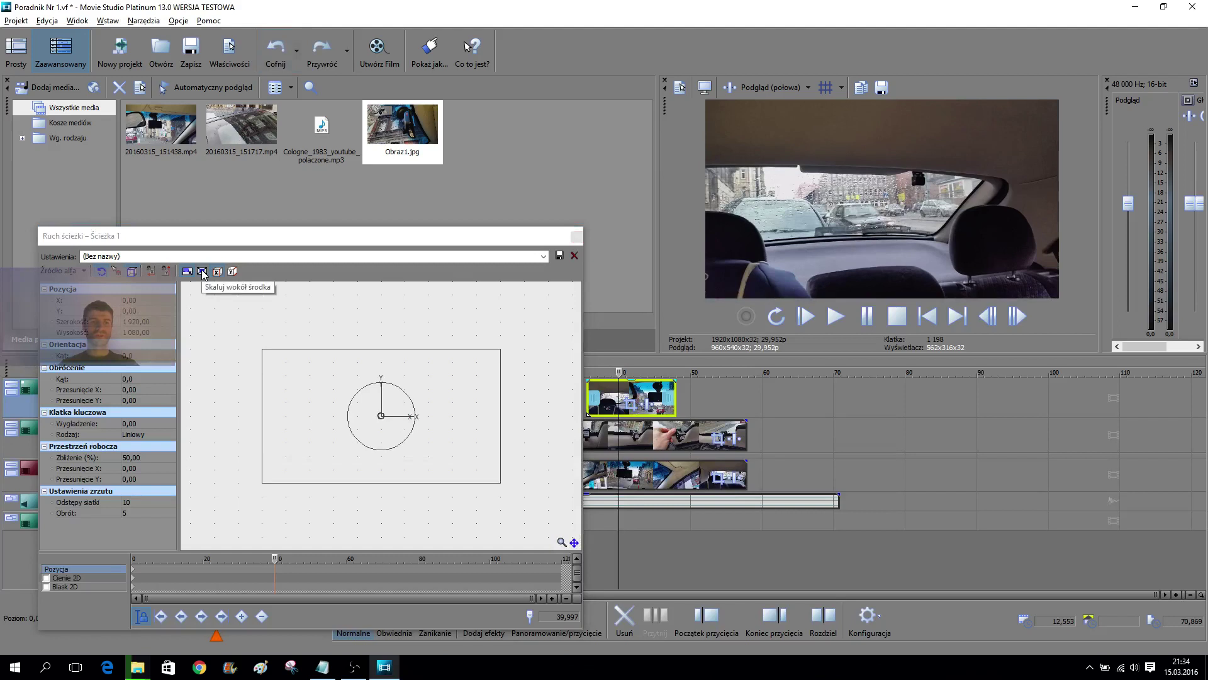
pyautogui.click(228, 292)
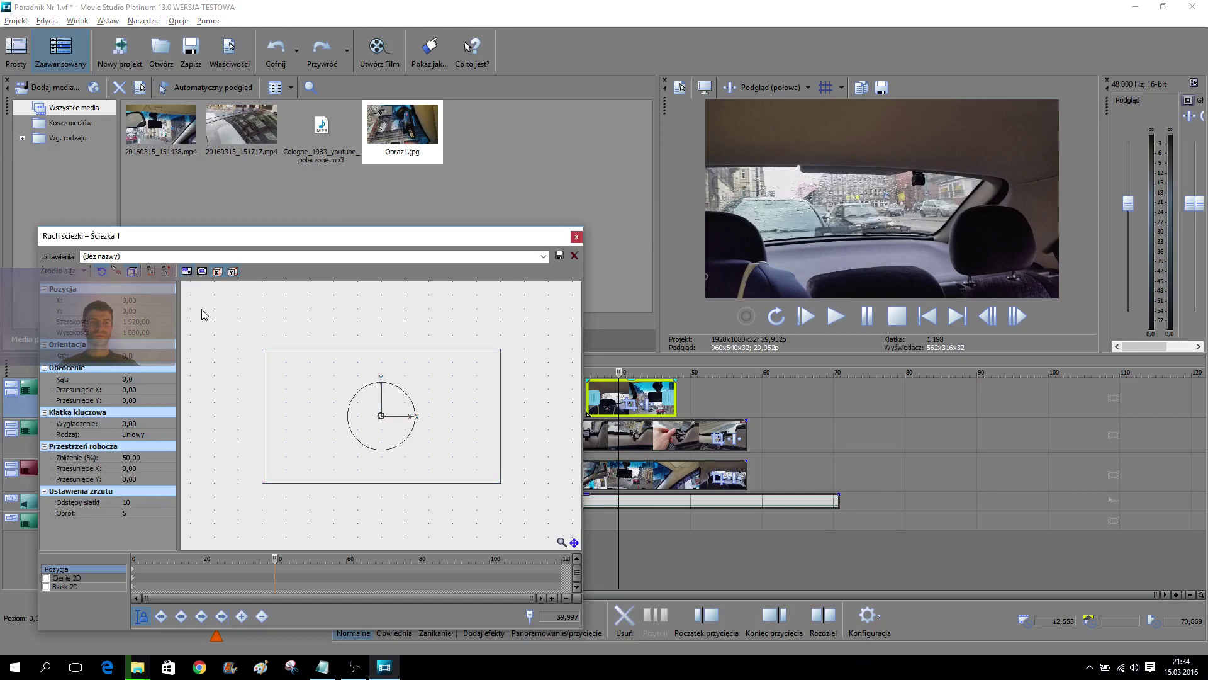
pyautogui.click(262, 482)
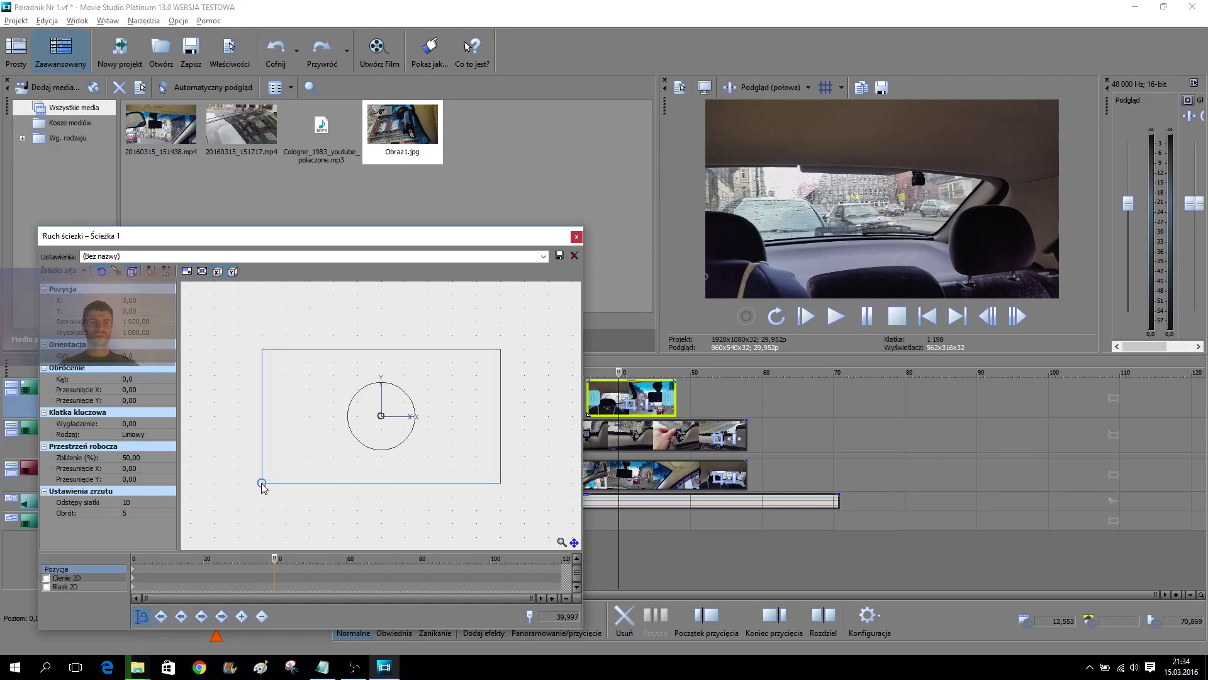
pyautogui.click(292, 478)
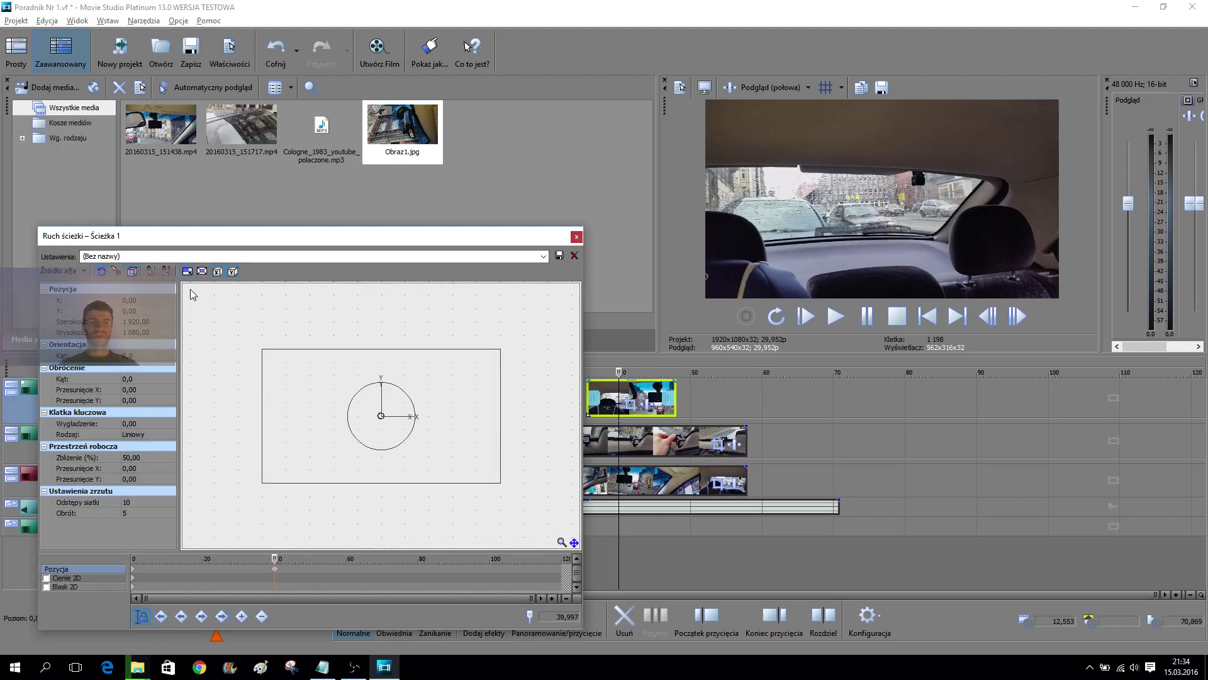
pyautogui.click(262, 483)
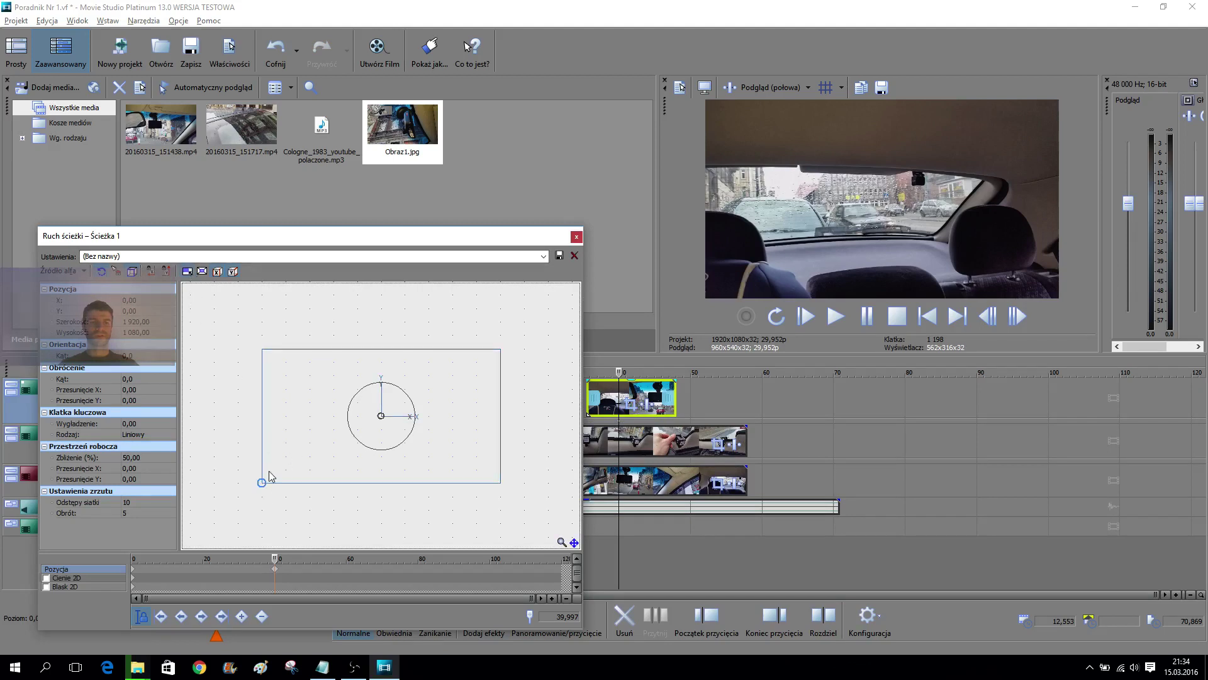
pyautogui.click(276, 425)
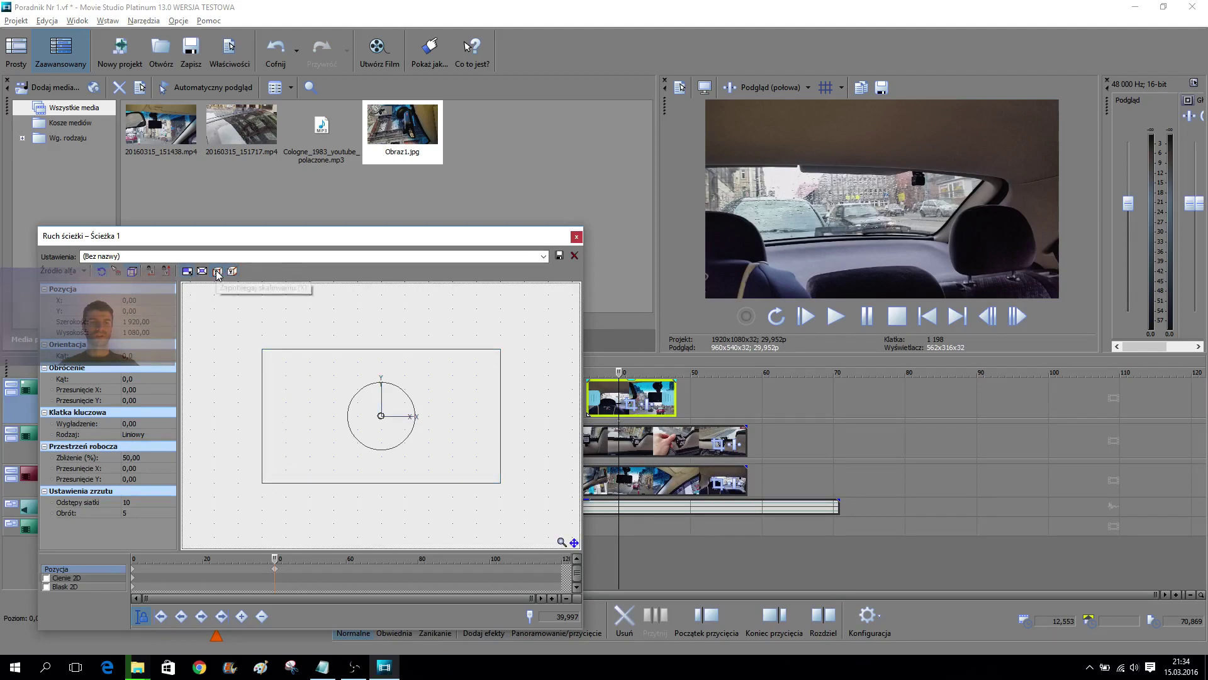
# - Shrink the track 1 frame to about 618 by 347 and place it in the lower-left corner at about X -598, Y -332
pyautogui.moveTo(263, 477); pyautogui.dragTo(299, 402)
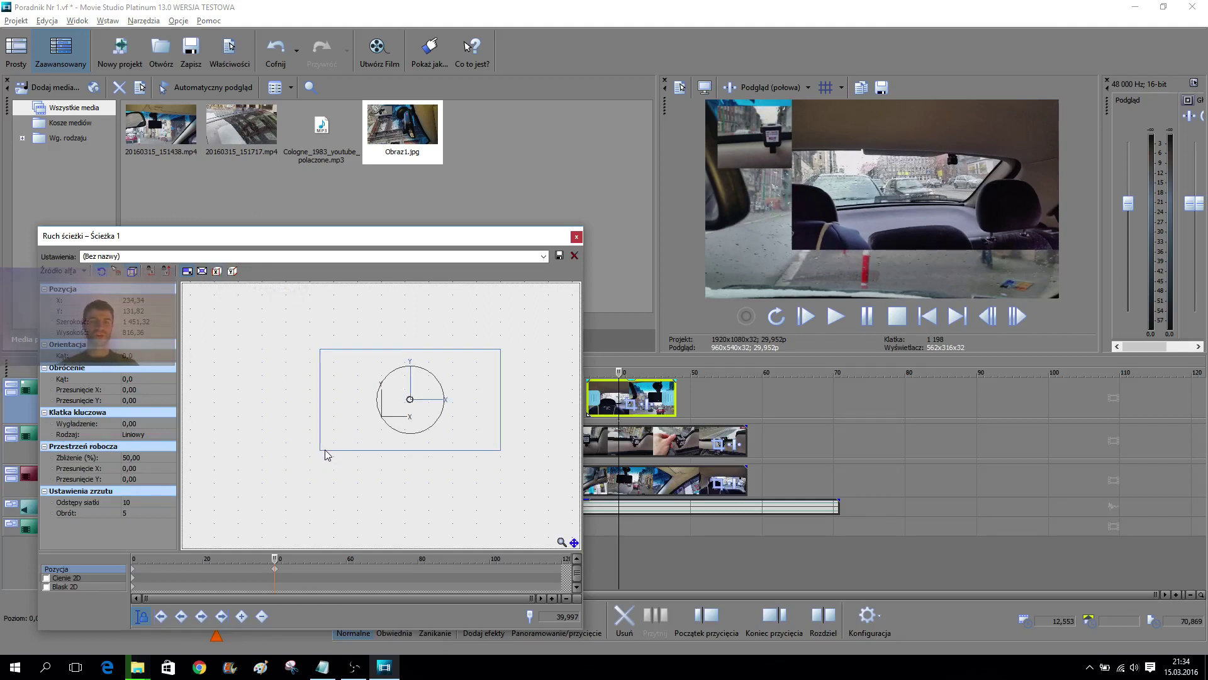
pyautogui.moveTo(321, 450); pyautogui.dragTo(412, 362)
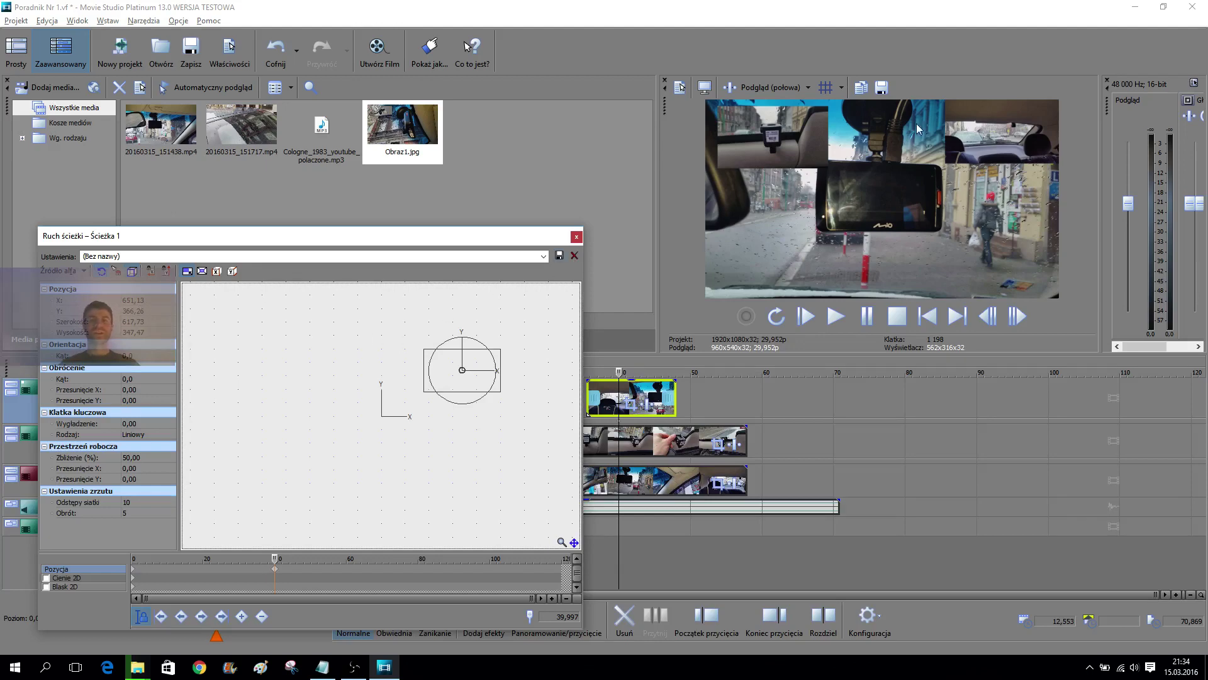
pyautogui.click(980, 135)
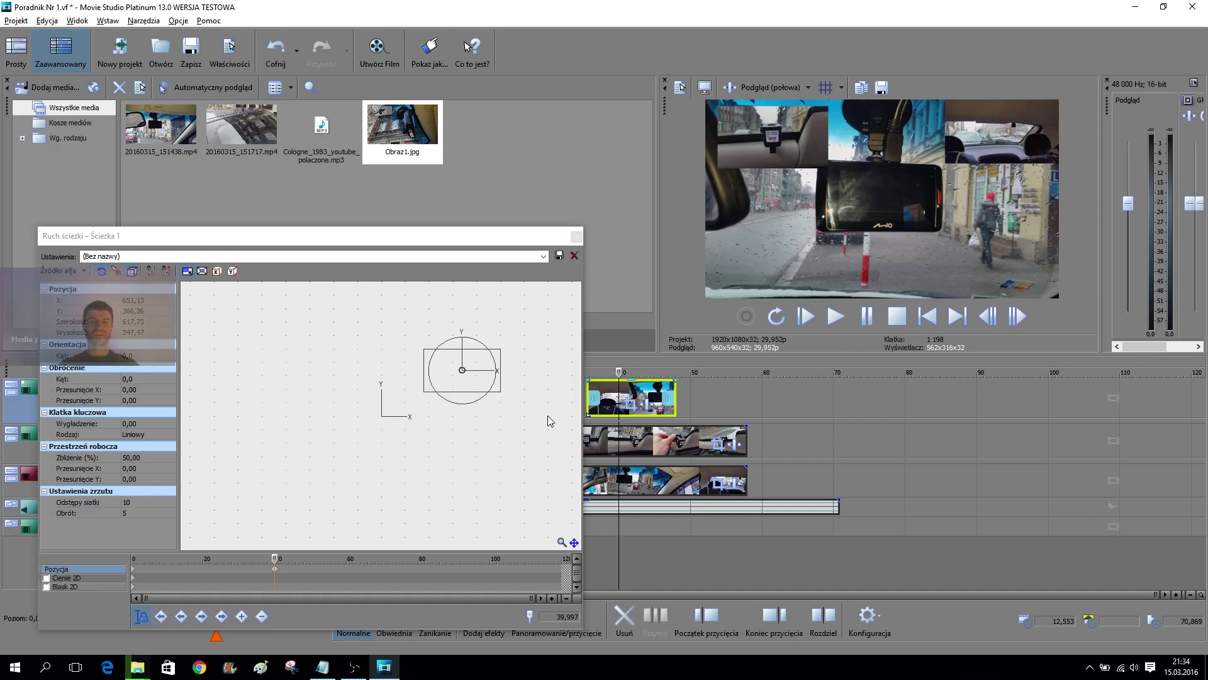
pyautogui.moveTo(466, 388); pyautogui.dragTo(310, 476)
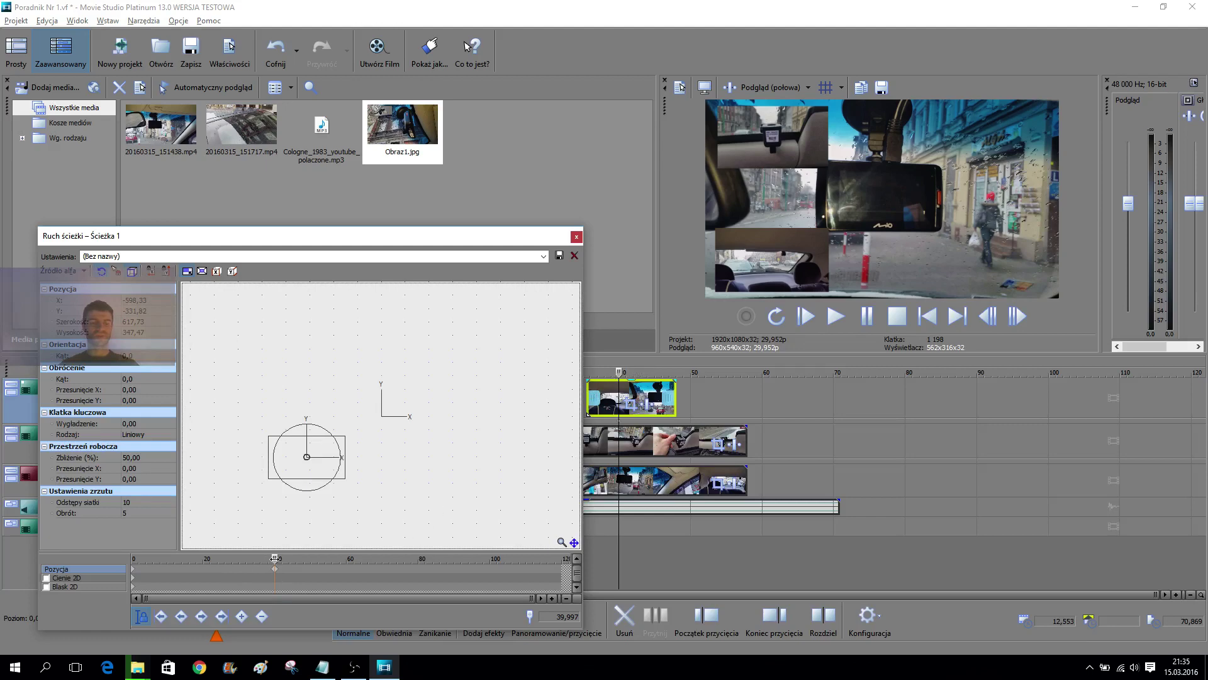
# - Scrub through the overlay segment between about 40 and 50 seconds, and return the playhead to the keyframe at 39,997
pyautogui.moveTo(274, 558)
pyautogui.mouseDown()
pyautogui.moveTo(134, 560)
pyautogui.moveTo(307, 560)
pyautogui.moveTo(290, 561)
pyautogui.mouseUp()
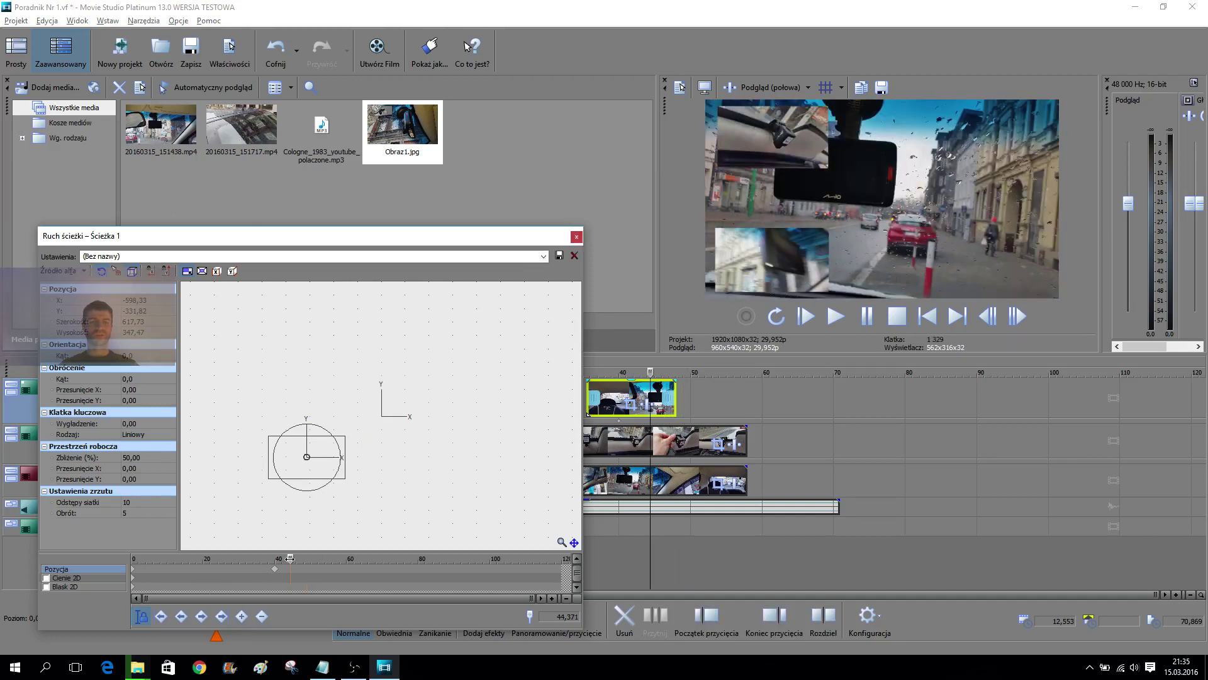
pyautogui.moveTo(290, 558); pyautogui.dragTo(275, 558)
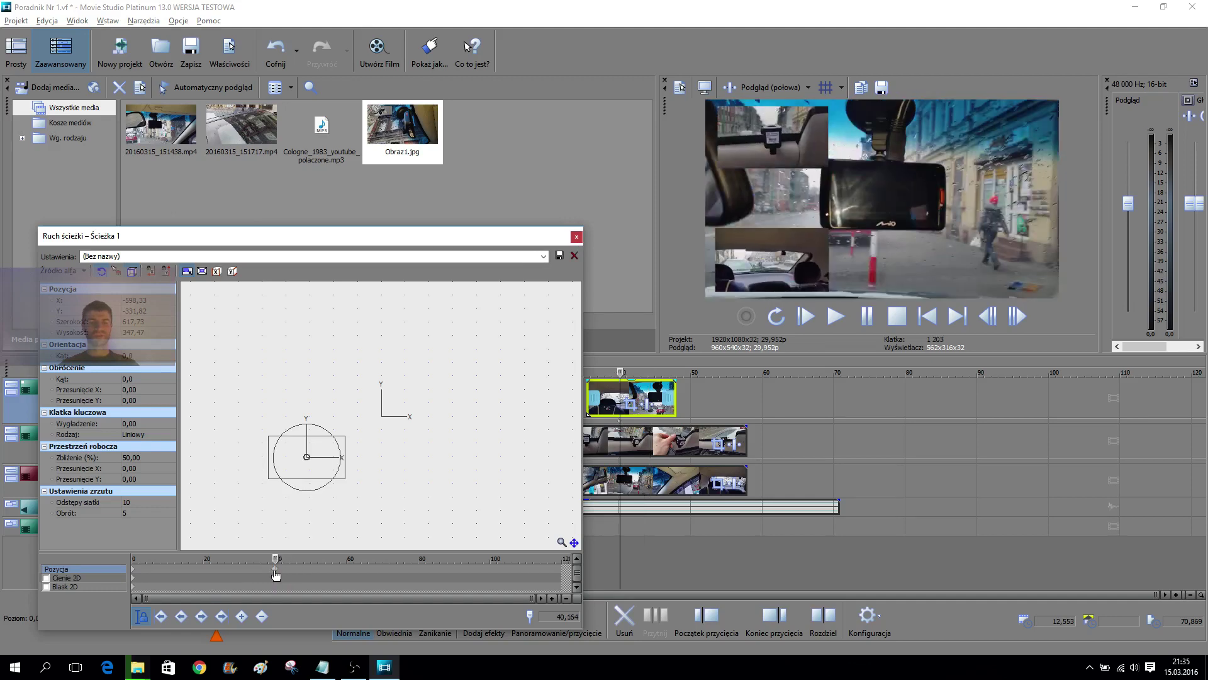
pyautogui.click(275, 570)
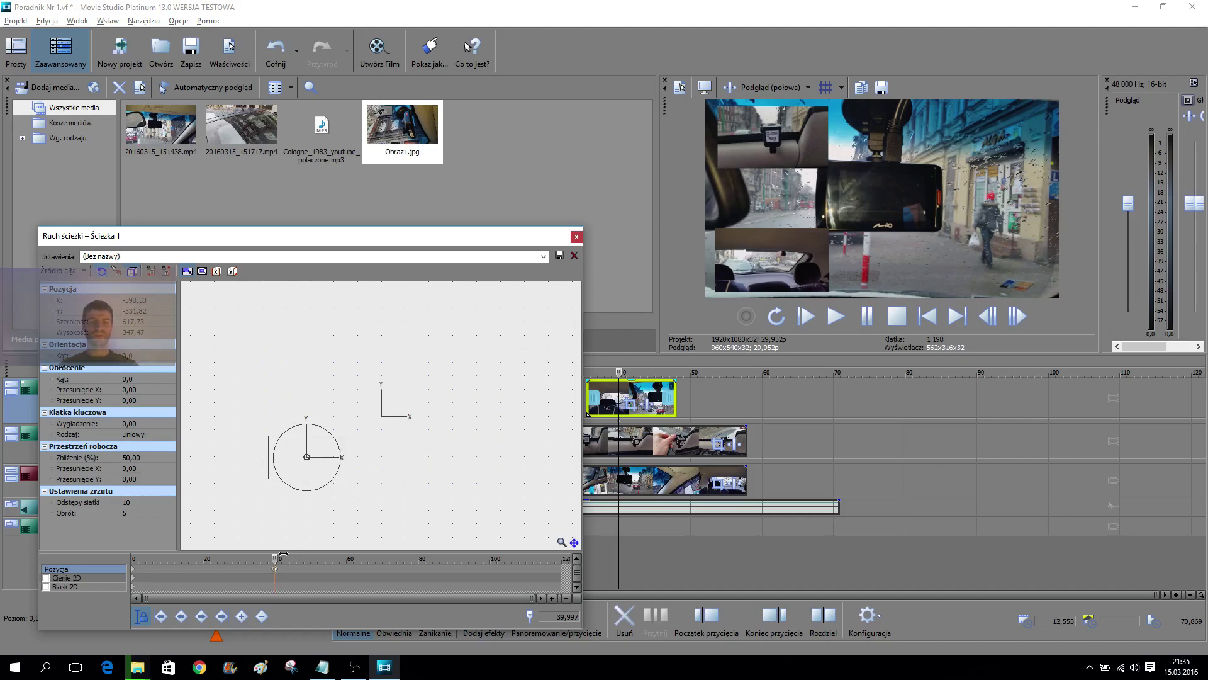
pyautogui.moveTo(275, 557); pyautogui.dragTo(309, 557)
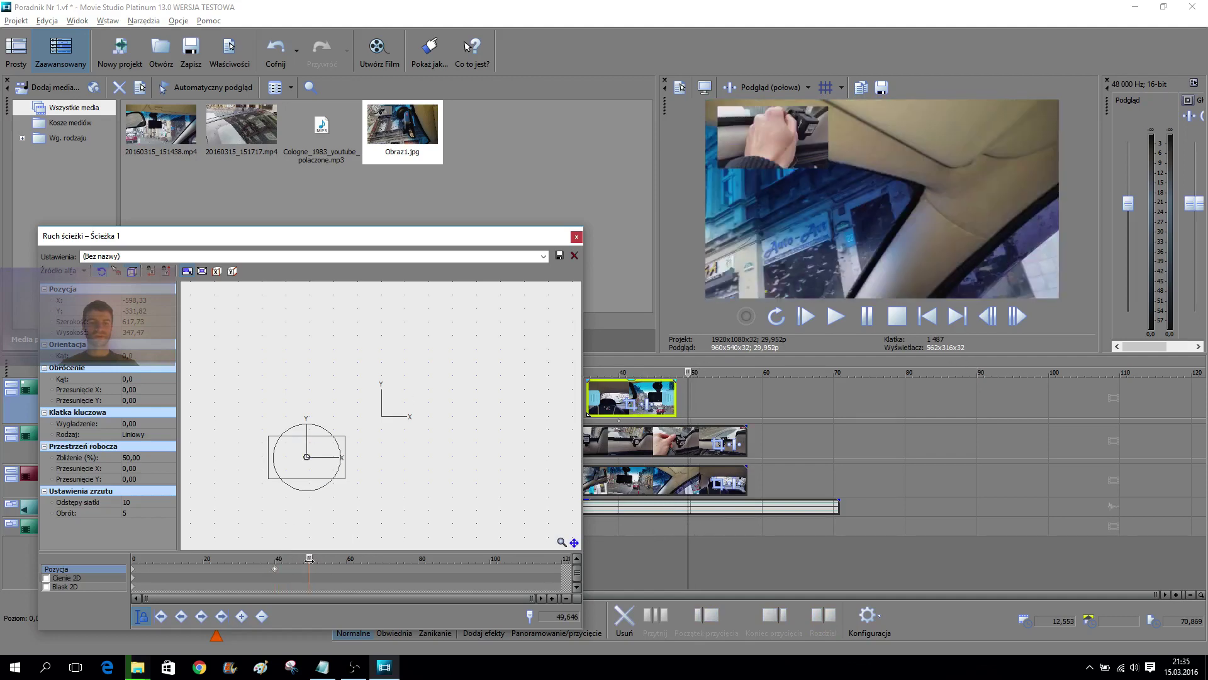
pyautogui.moveTo(309, 558)
pyautogui.mouseDown()
pyautogui.moveTo(259, 558)
pyautogui.moveTo(286, 558)
pyautogui.mouseUp()
pyautogui.click(649, 393)
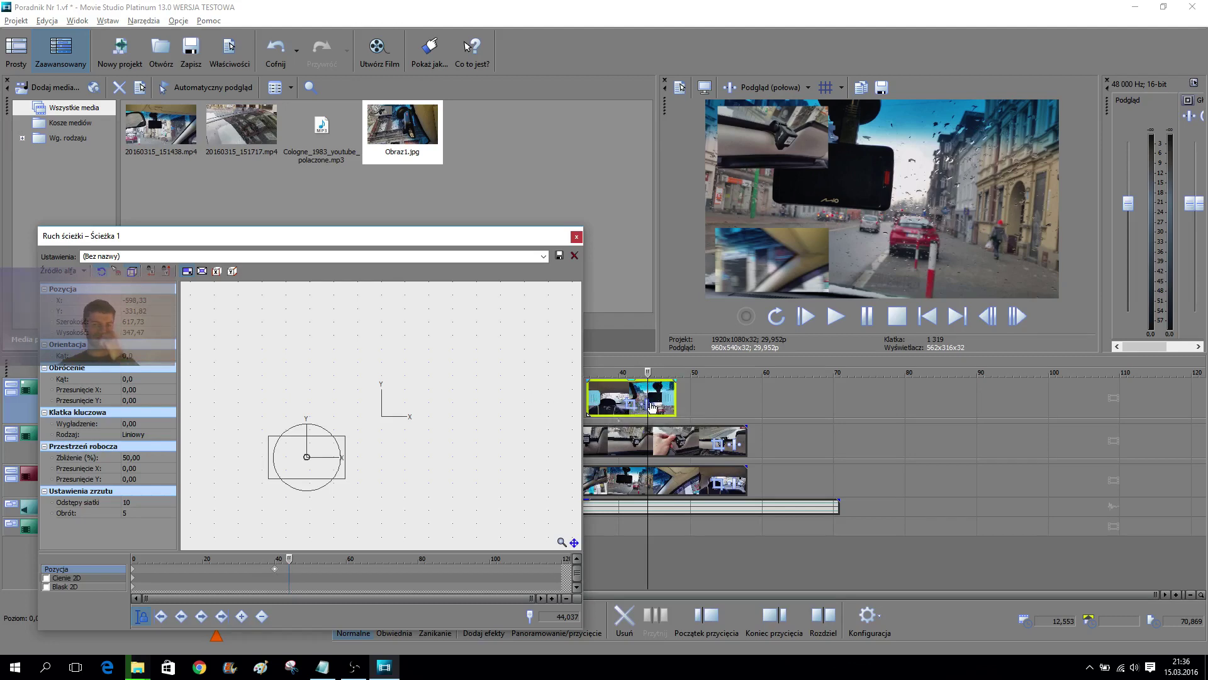
pyautogui.click(644, 372)
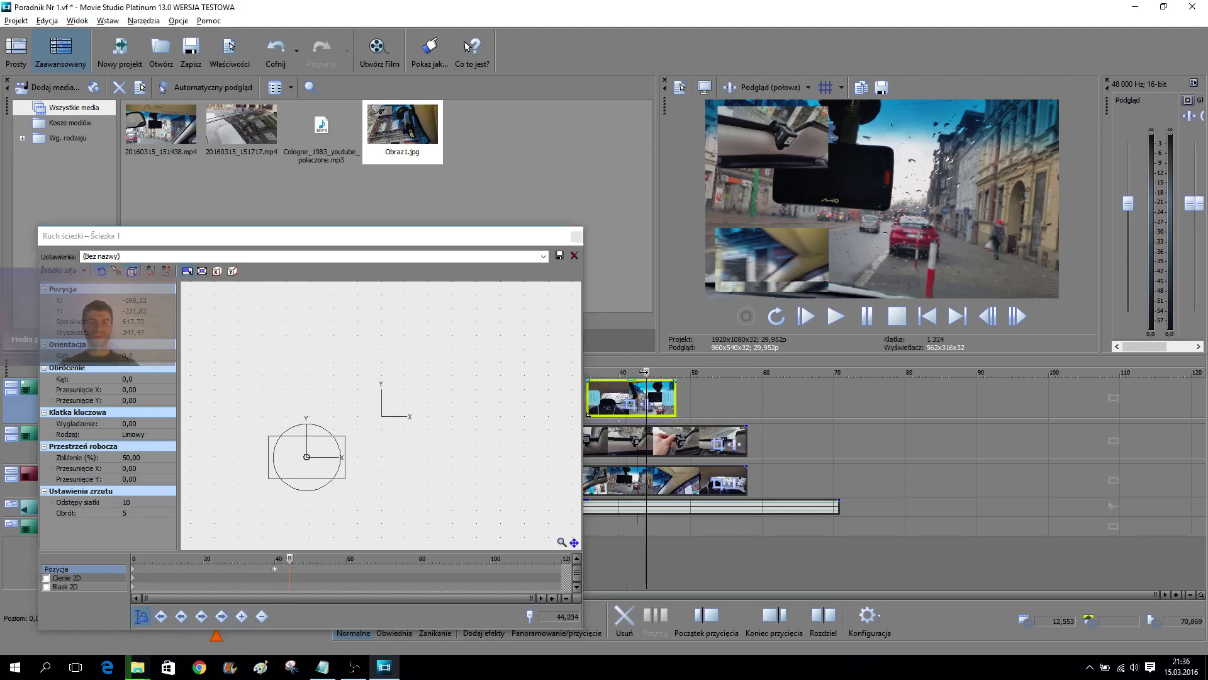
pyautogui.moveTo(644, 371); pyautogui.dragTo(617, 372)
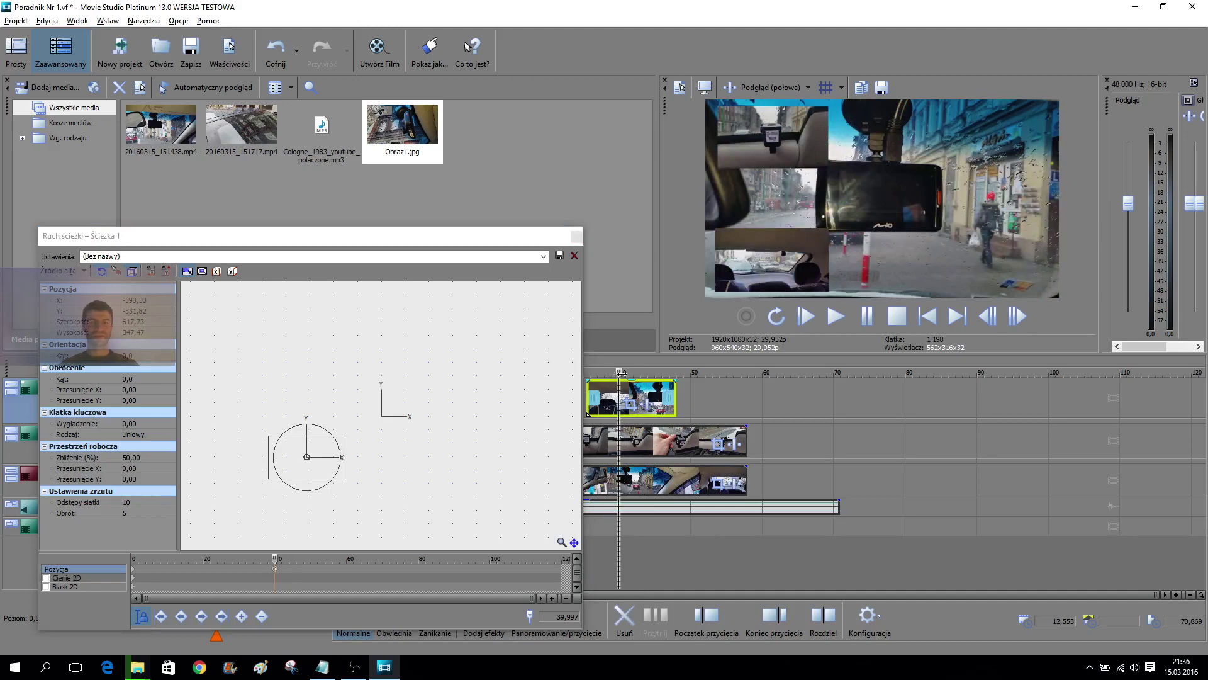
pyautogui.moveTo(617, 373)
pyautogui.mouseDown()
pyautogui.moveTo(676, 372)
pyautogui.moveTo(619, 373)
pyautogui.mouseUp()
# - Try to shift the track 1 frame slightly at the last keyframe, near 120 seconds, and undo the move
pyautogui.click(564, 573)
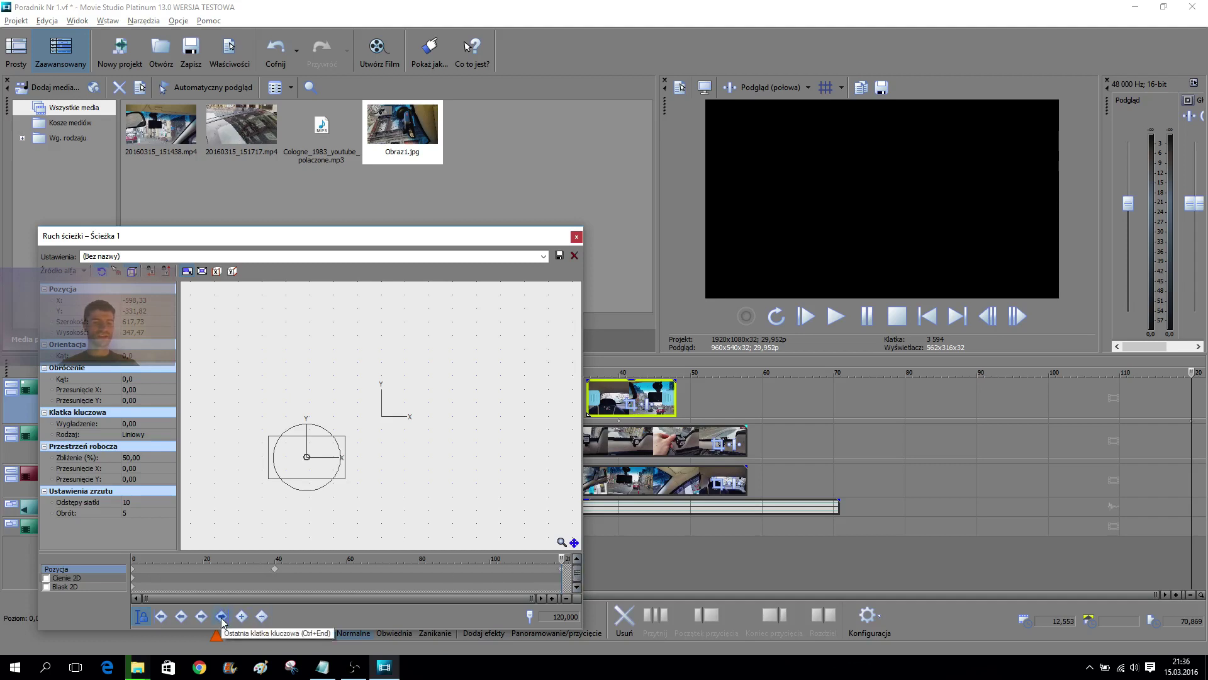
pyautogui.click(277, 574)
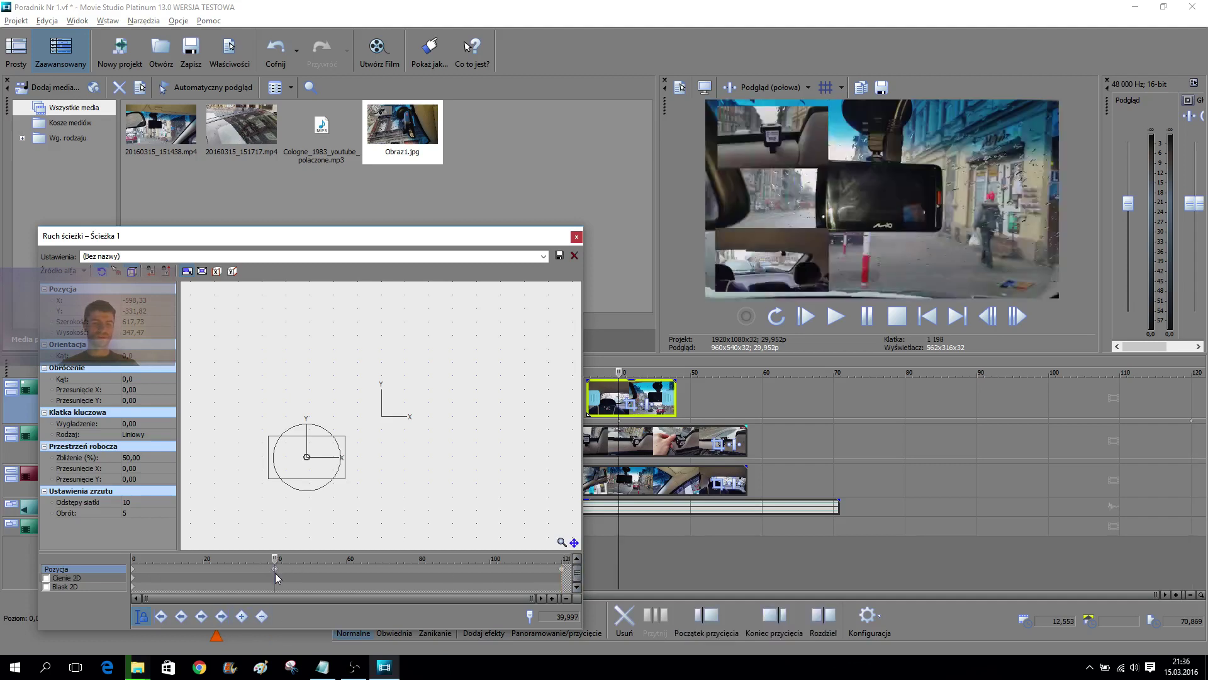
pyautogui.click(222, 617)
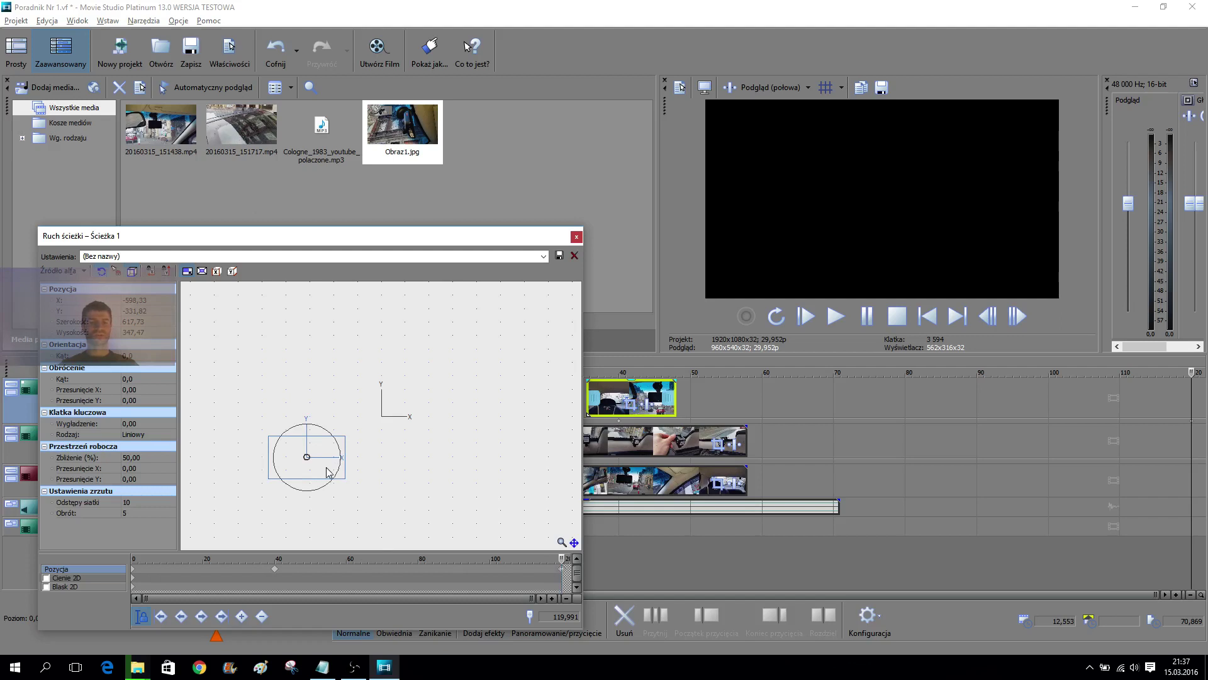
pyautogui.moveTo(307, 472)
pyautogui.mouseDown()
pyautogui.moveTo(330, 473)
pyautogui.moveTo(300, 474)
pyautogui.mouseUp()
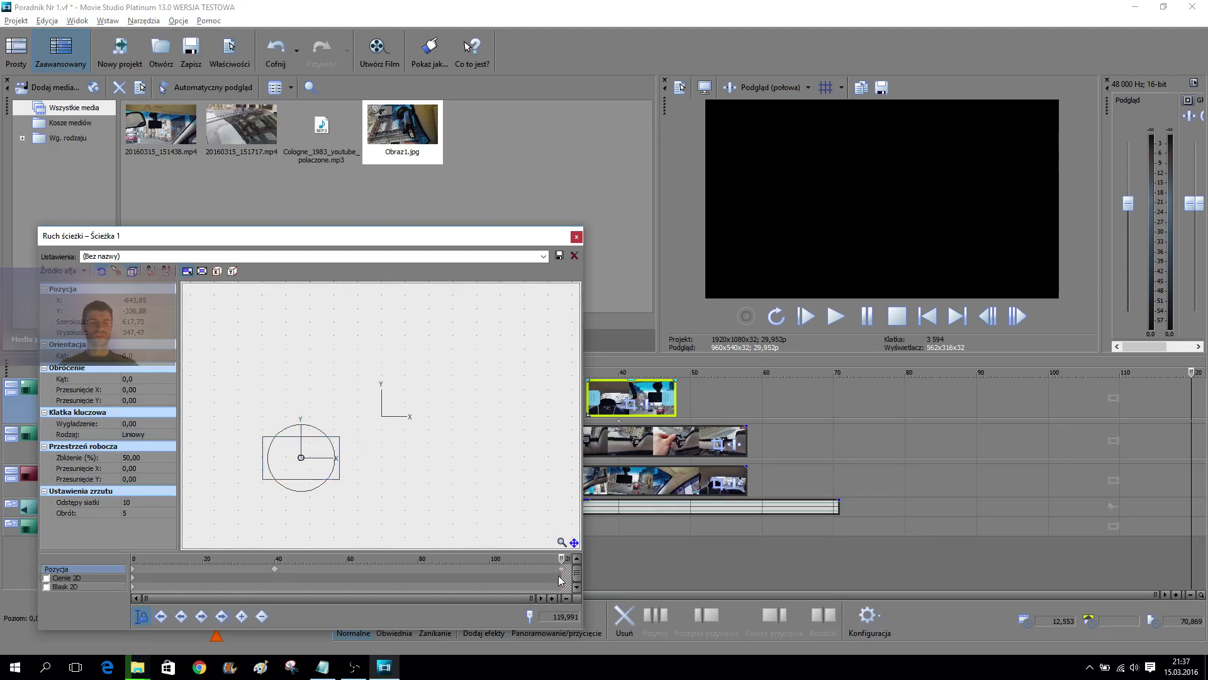
pyautogui.click(290, 44)
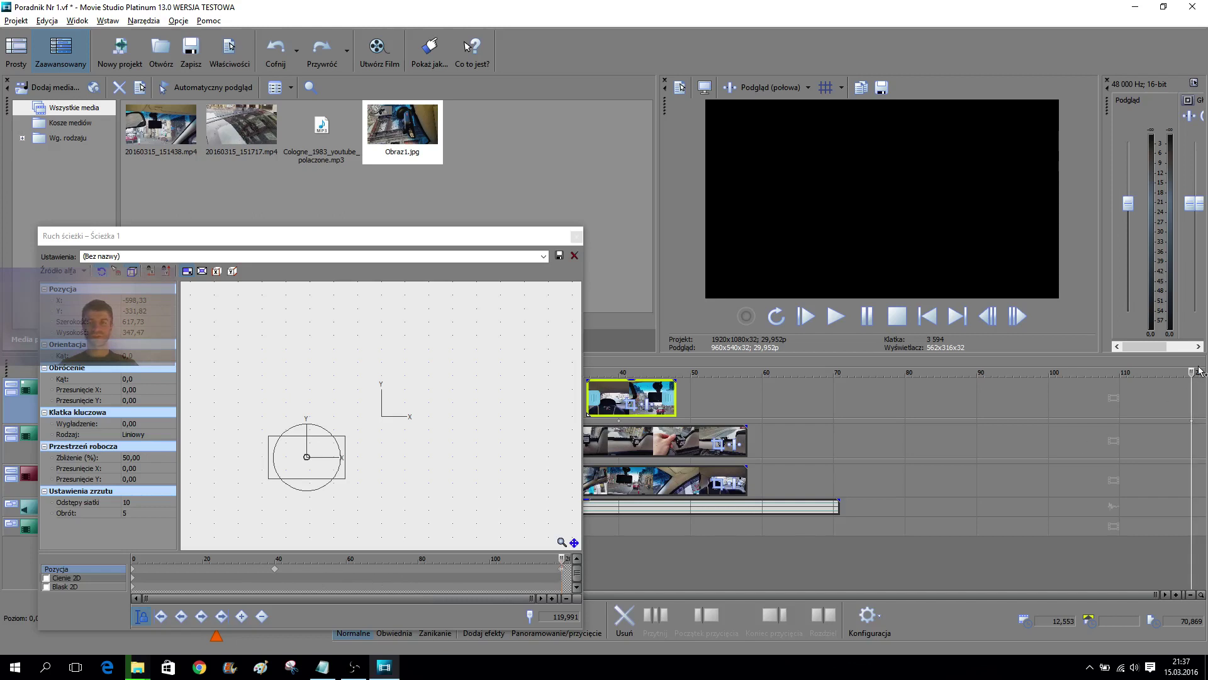
# - Return the playhead to the overlay segment and step from there to the following and preceding position keyframes
pyautogui.moveTo(1192, 372); pyautogui.dragTo(675, 381)
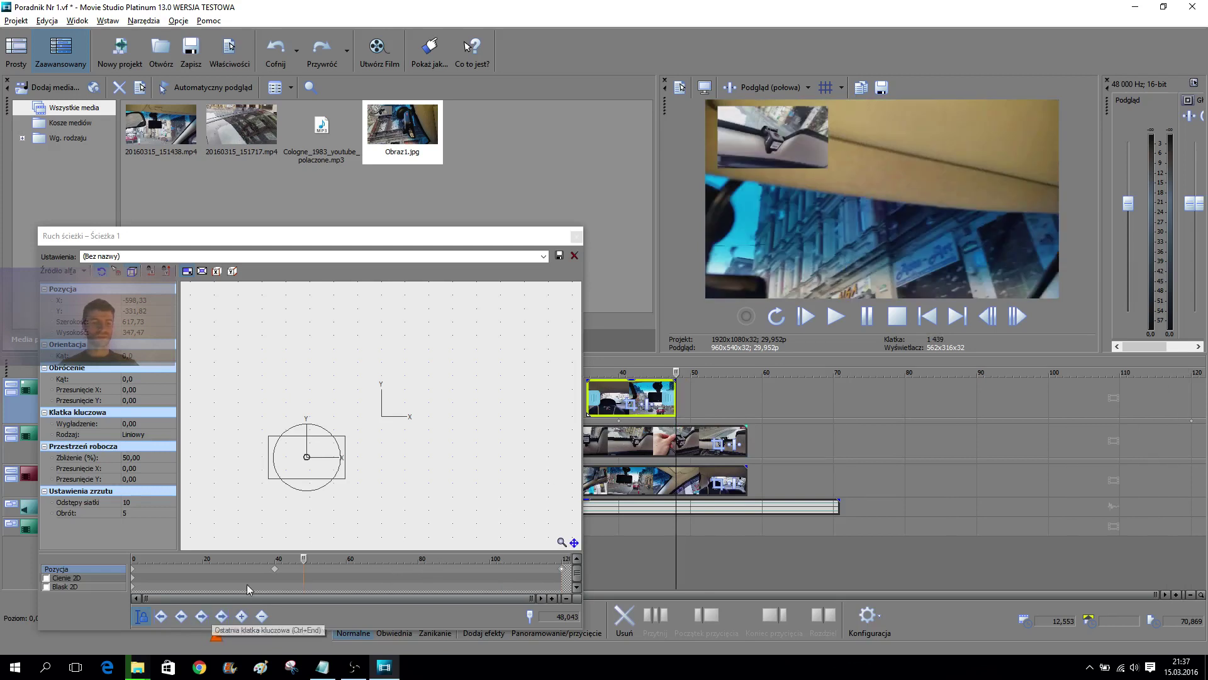
pyautogui.moveTo(306, 558)
pyautogui.mouseDown()
pyautogui.moveTo(322, 561)
pyautogui.moveTo(291, 568)
pyautogui.mouseUp()
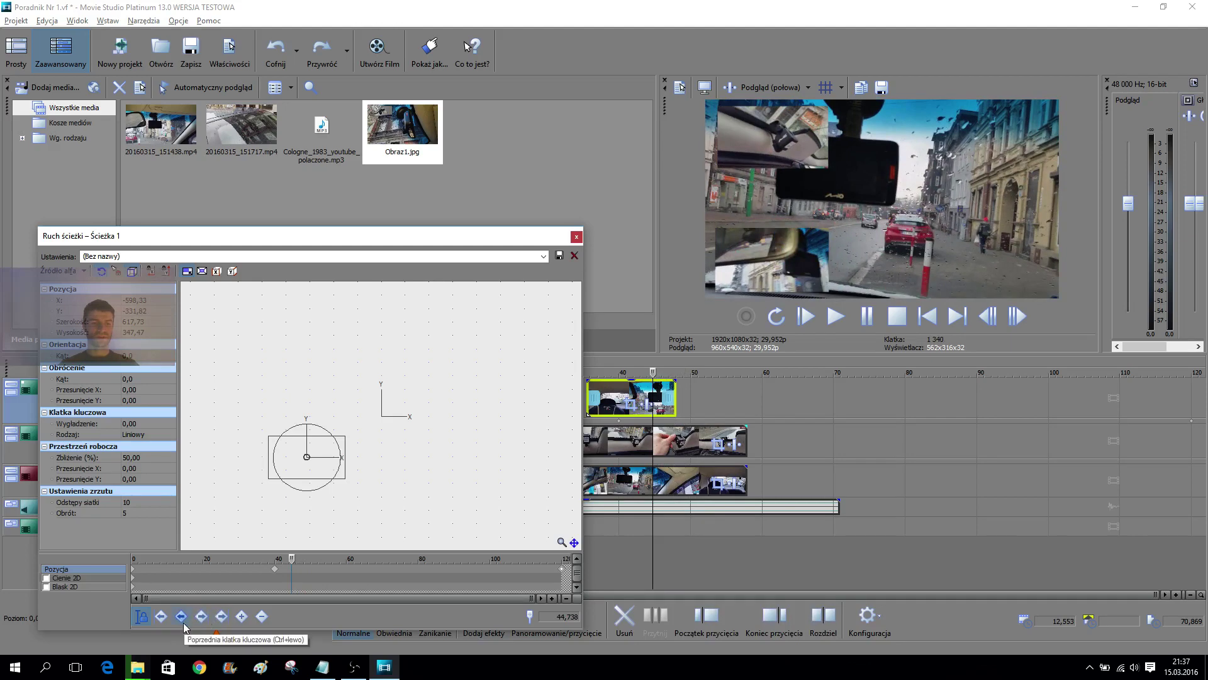
pyautogui.click(202, 617)
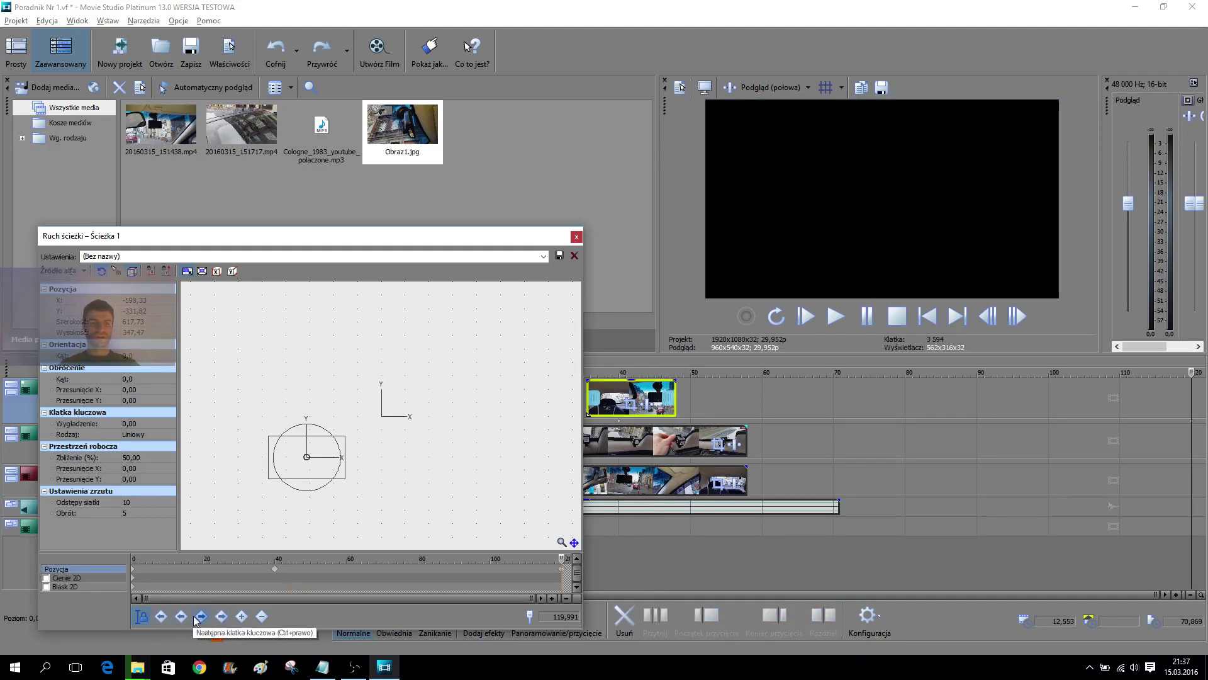
pyautogui.click(187, 620)
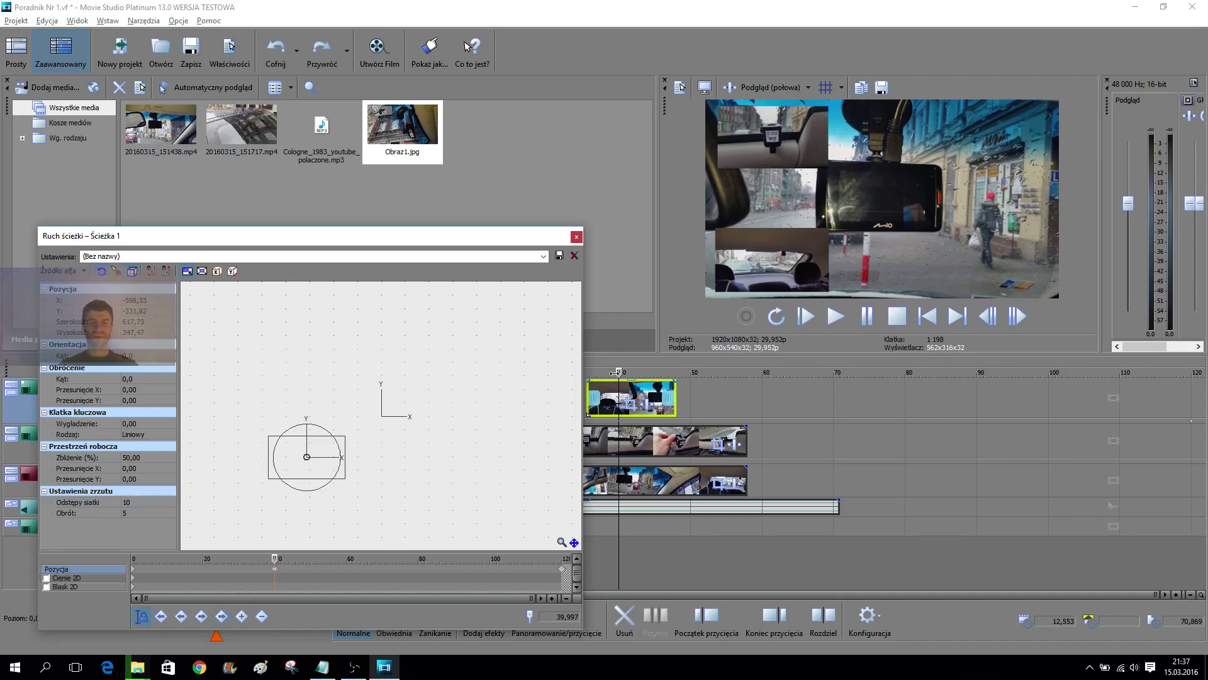
# - Add a position keyframe at 48,043, where the segment on track 1 ends, and check it with keyframe navigation
pyautogui.moveTo(618, 372); pyautogui.dragTo(676, 372)
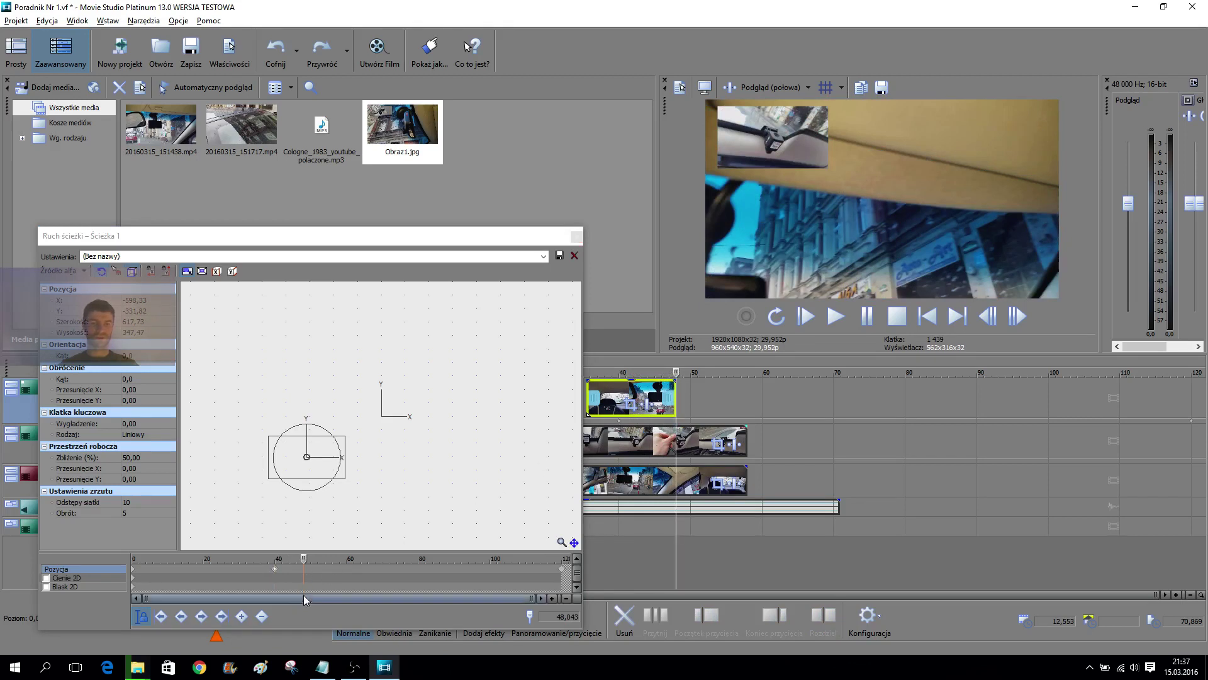
pyautogui.click(243, 616)
pyautogui.click(243, 616)
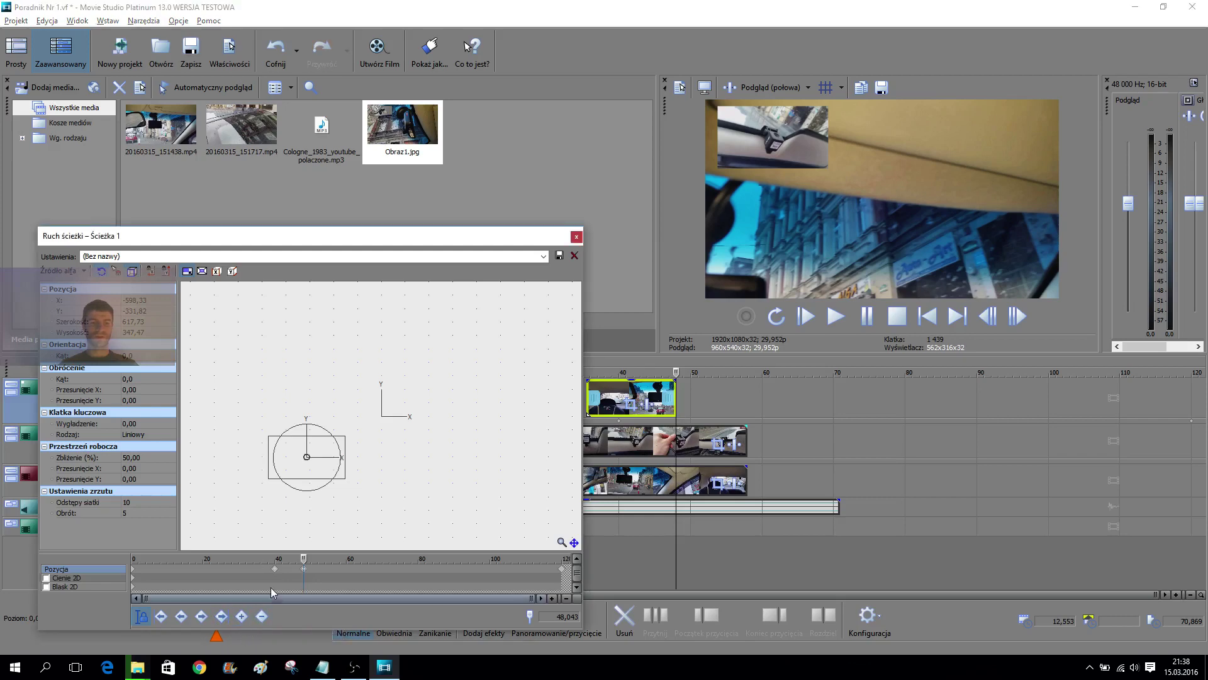
pyautogui.moveTo(303, 558); pyautogui.dragTo(281, 558)
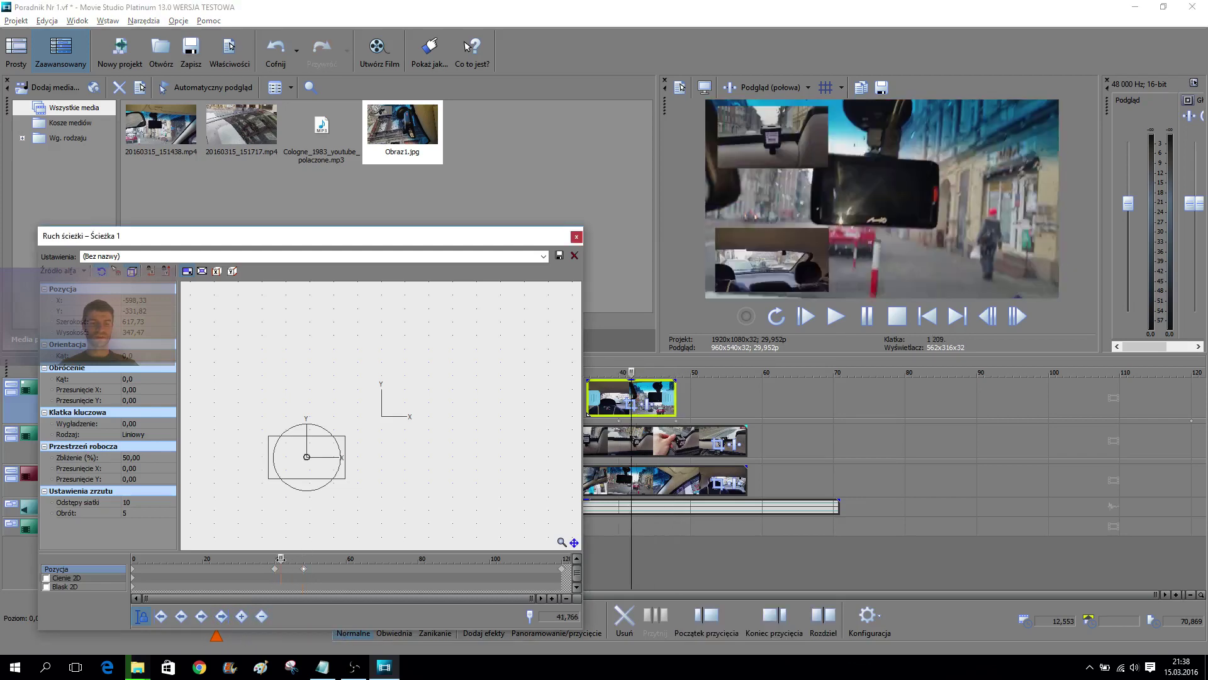
pyautogui.click(203, 618)
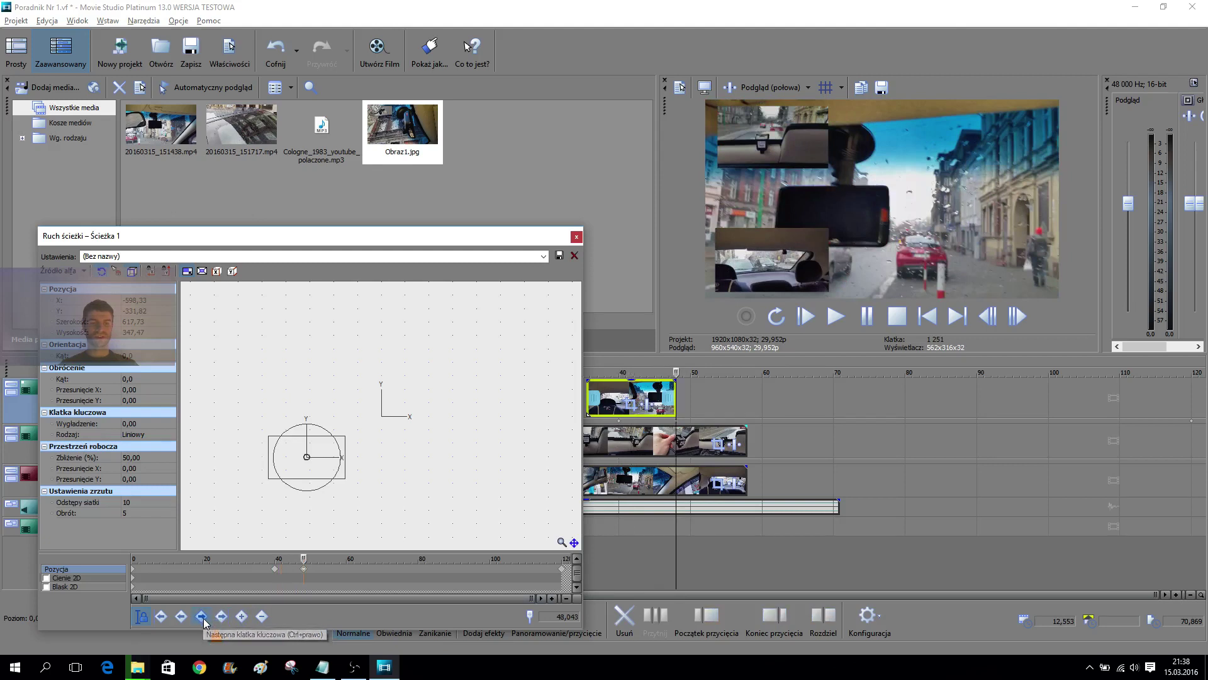
# - Delete the last position keyframe at 119,991 from the track 1 motion
pyautogui.click(562, 569)
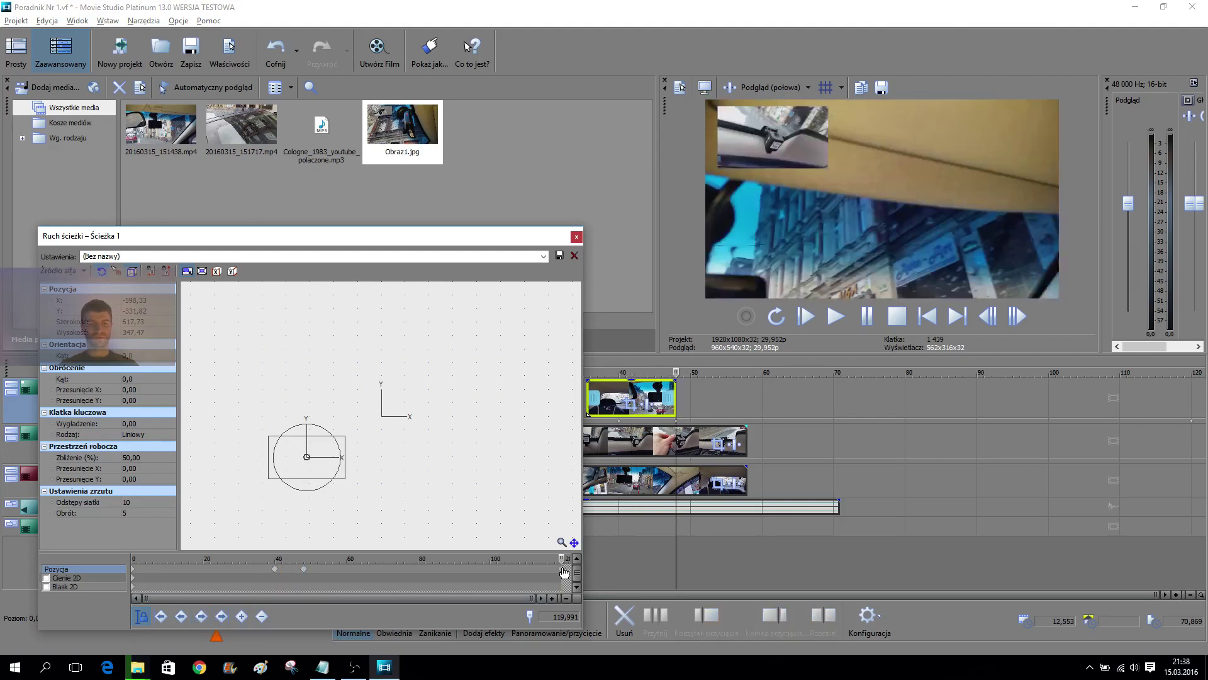
pyautogui.rightClick(562, 573)
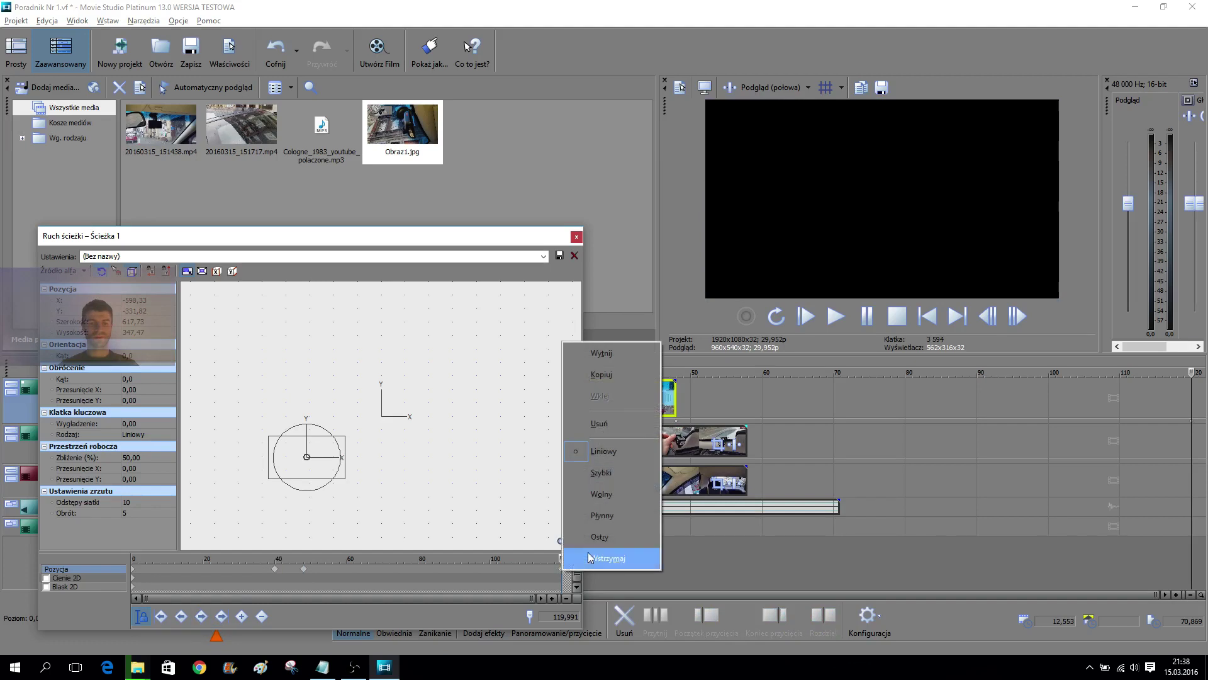
pyautogui.click(613, 432)
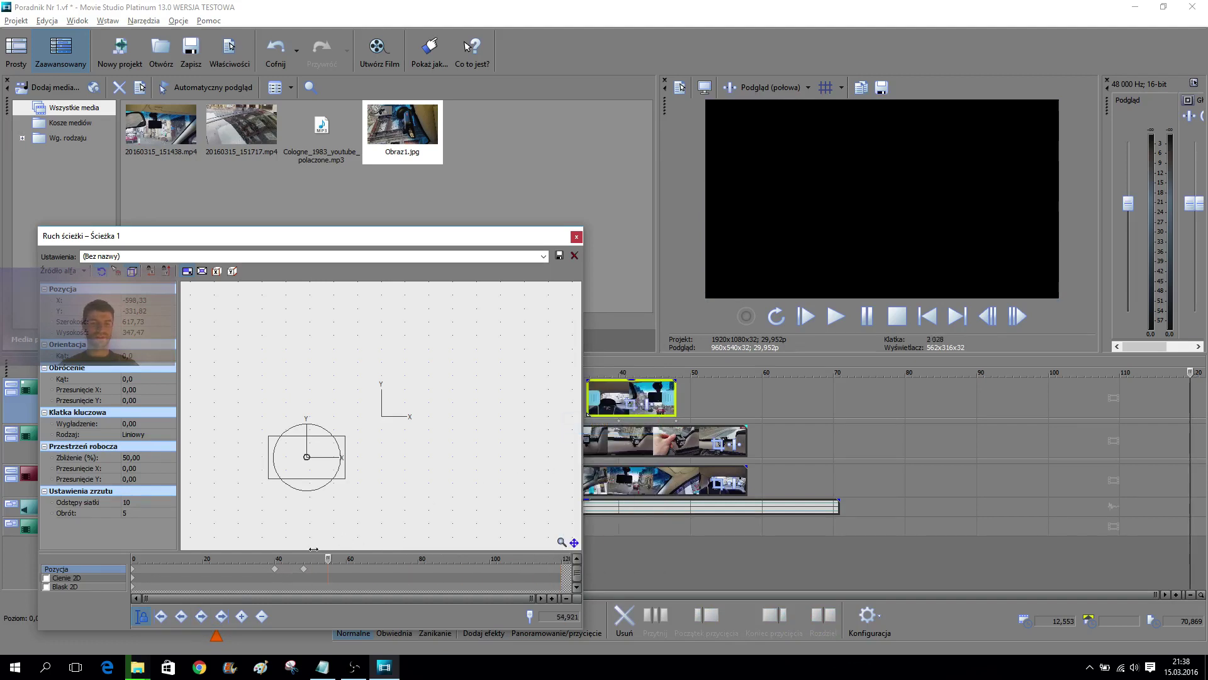
# - Move the track 1 frame to about X -482, Y -301 at the 48,043 keyframe
pyautogui.moveTo(561, 559); pyautogui.dragTo(303, 556)
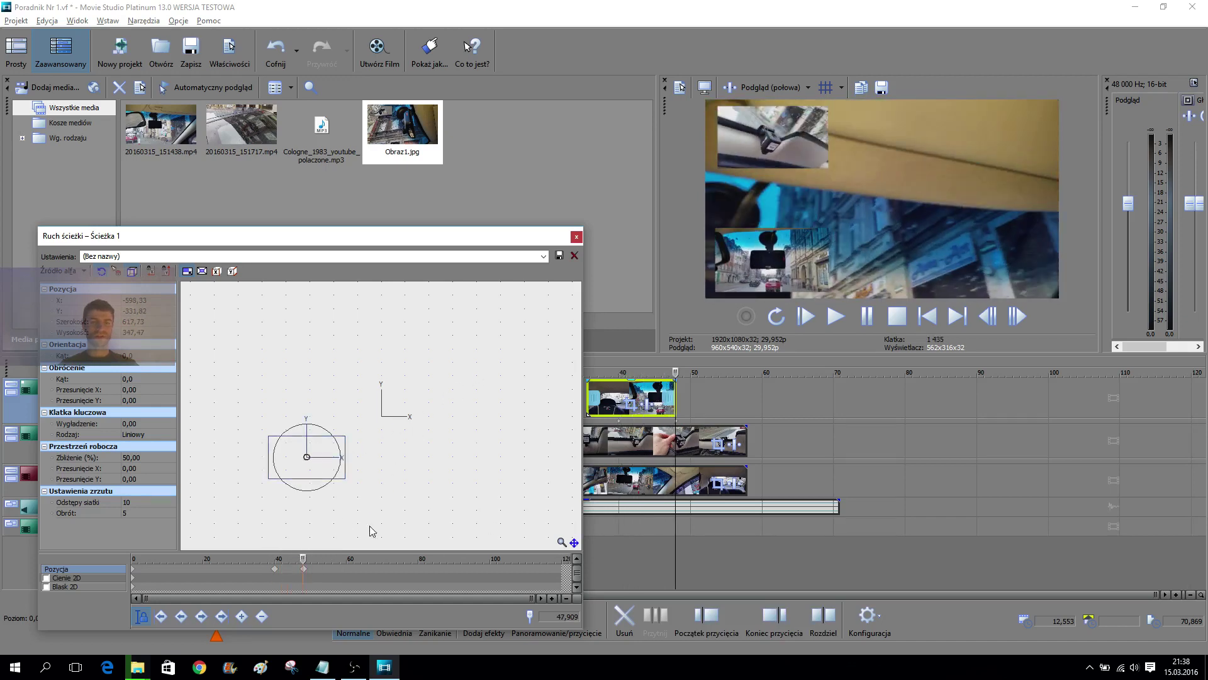
pyautogui.press('space')
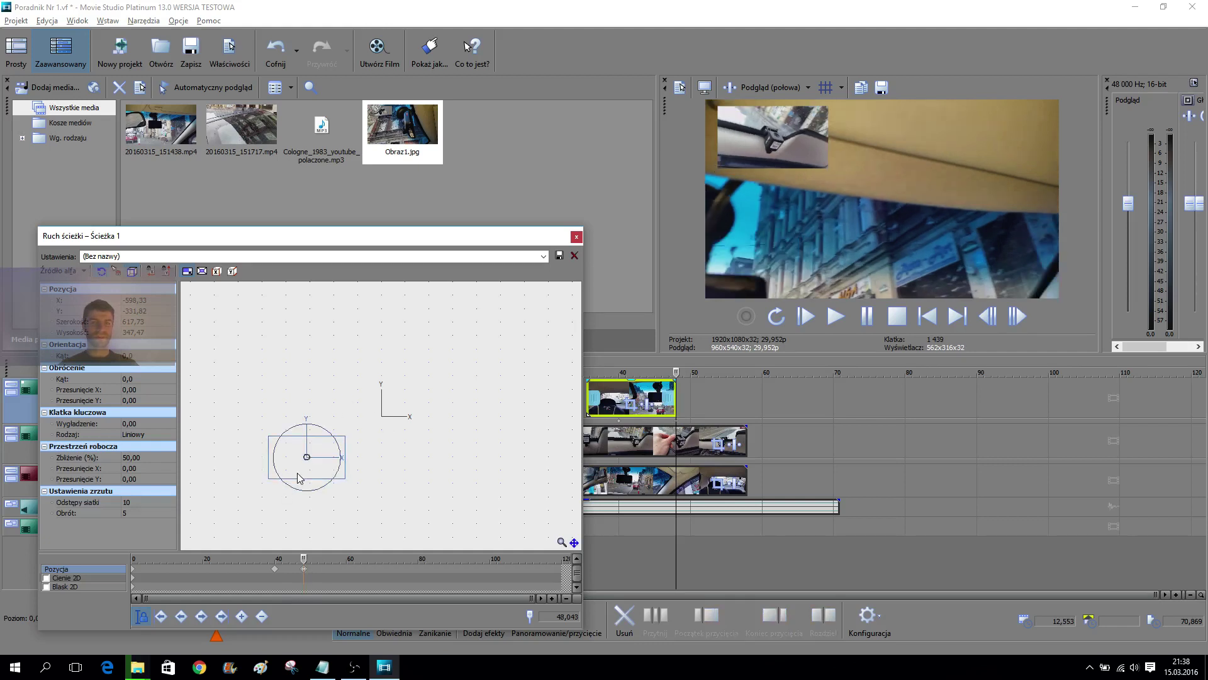
pyautogui.moveTo(297, 478)
pyautogui.mouseDown()
pyautogui.moveTo(326, 464)
pyautogui.moveTo(315, 469)
pyautogui.mouseUp()
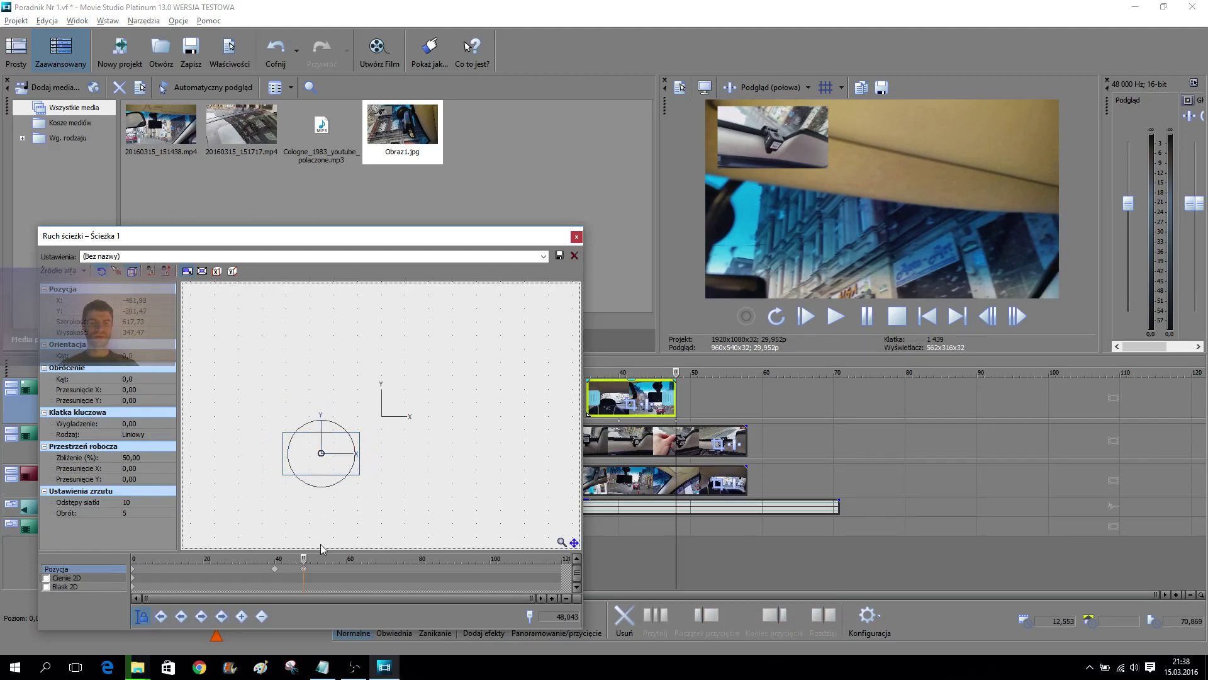
# - Check the movement leading up to the 48,043 position keyframe and delete that keyframe from the track 1 motion
pyautogui.click(304, 573)
pyautogui.moveTo(303, 559); pyautogui.dragTo(280, 560)
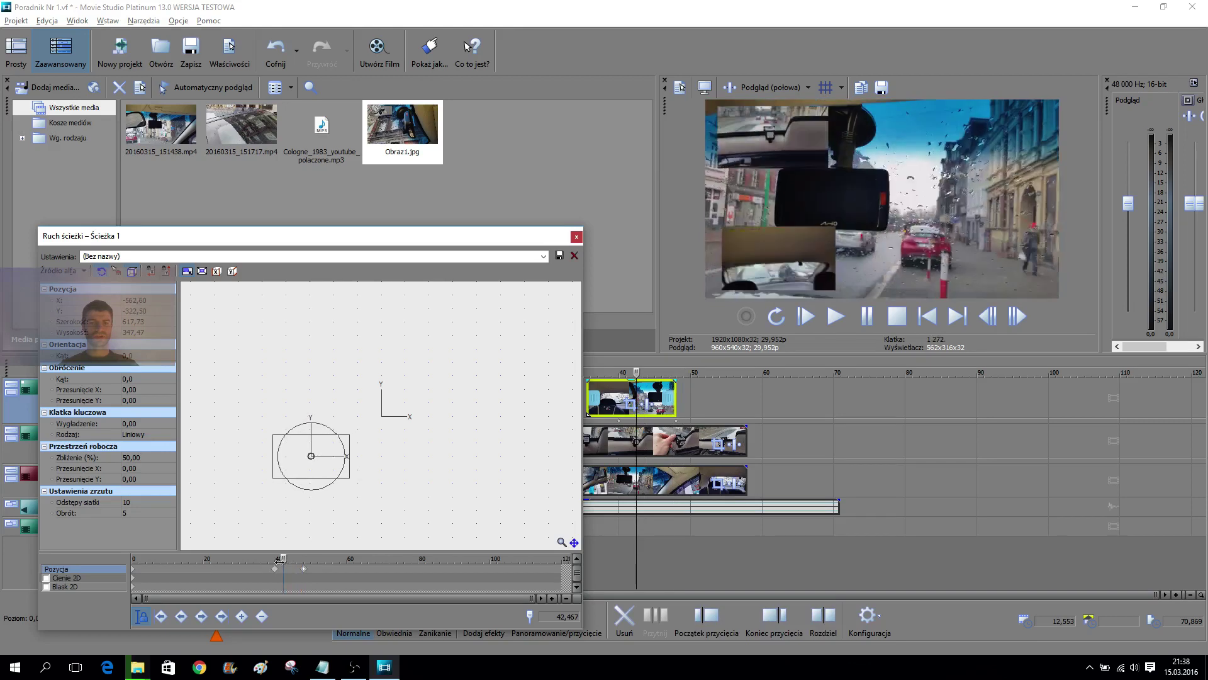
pyautogui.click(304, 569)
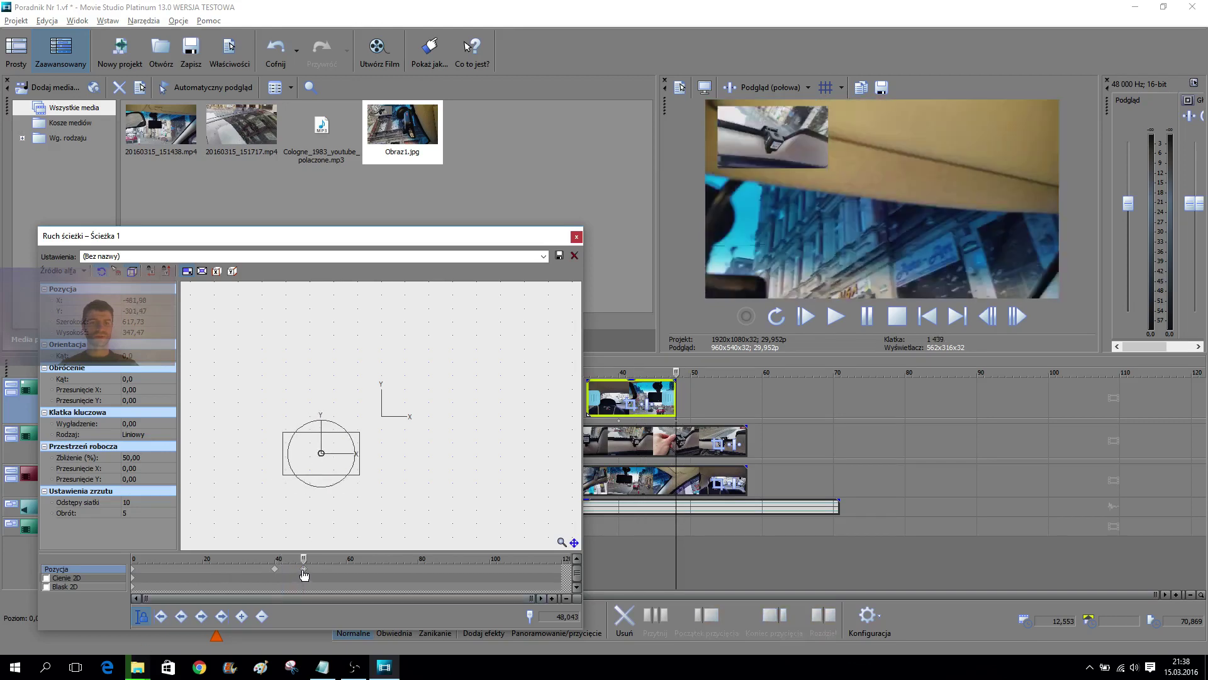
pyautogui.rightClick(302, 569)
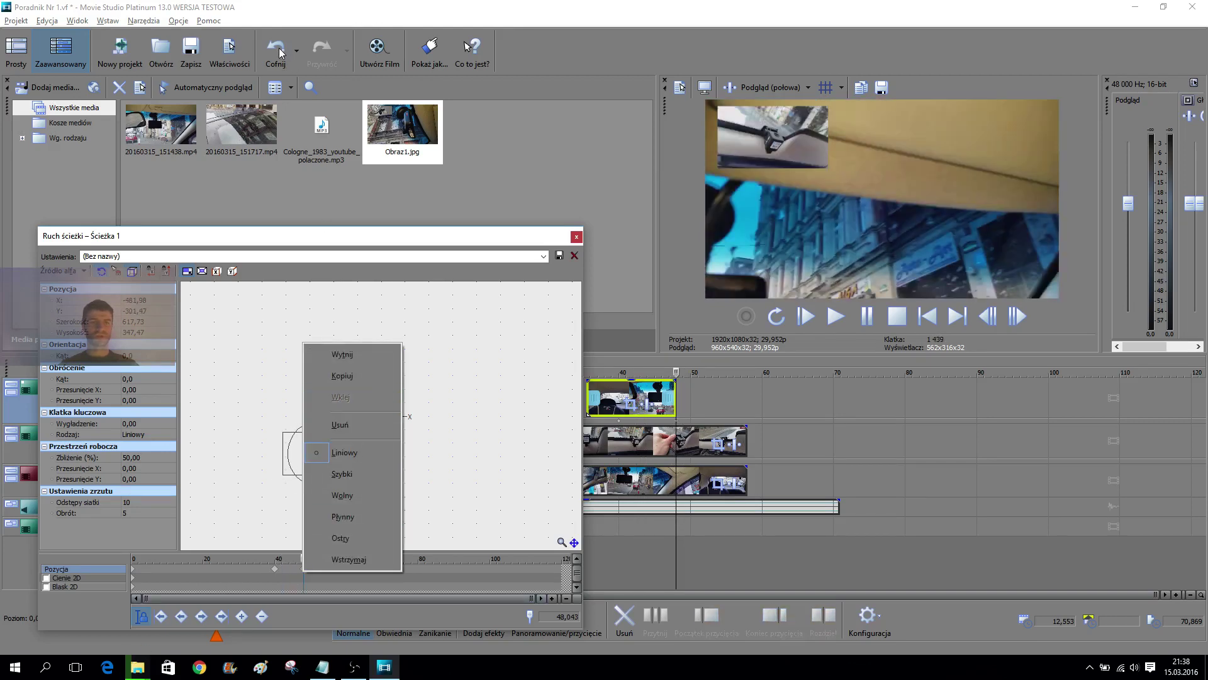
pyautogui.click(325, 426)
# - Add a position keyframe at 48,010, just before the end of the overlay segment on track 1
pyautogui.moveTo(303, 559); pyautogui.dragTo(298, 559)
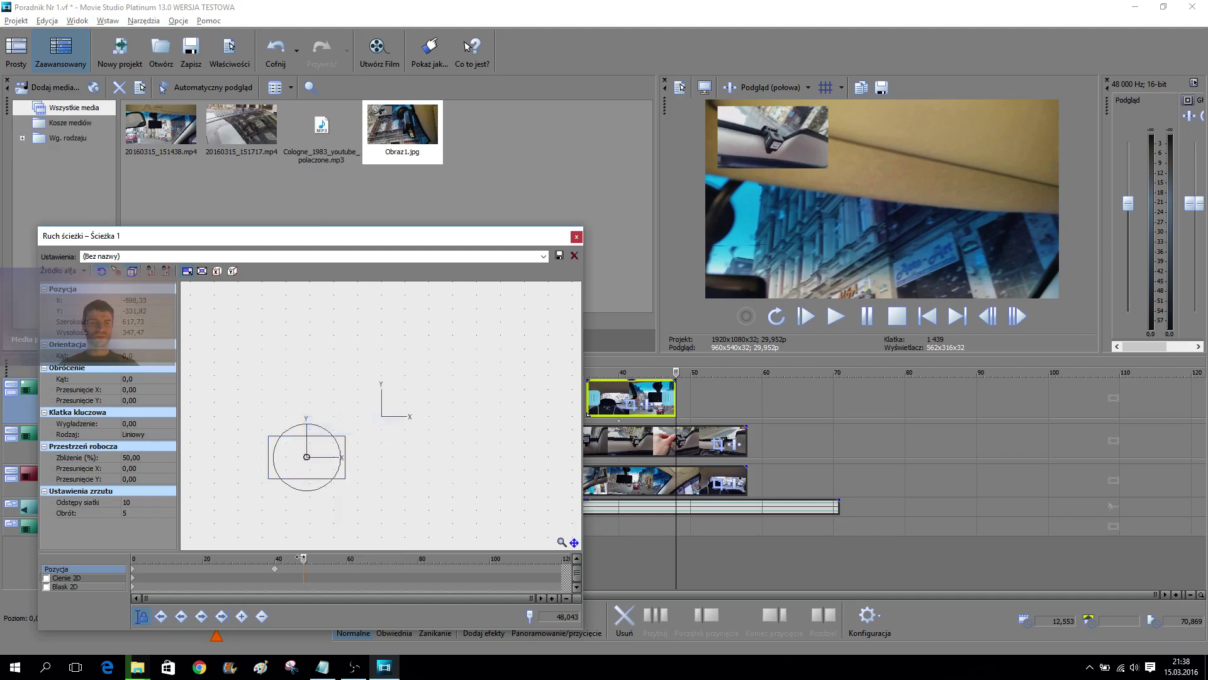
pyautogui.click(274, 570)
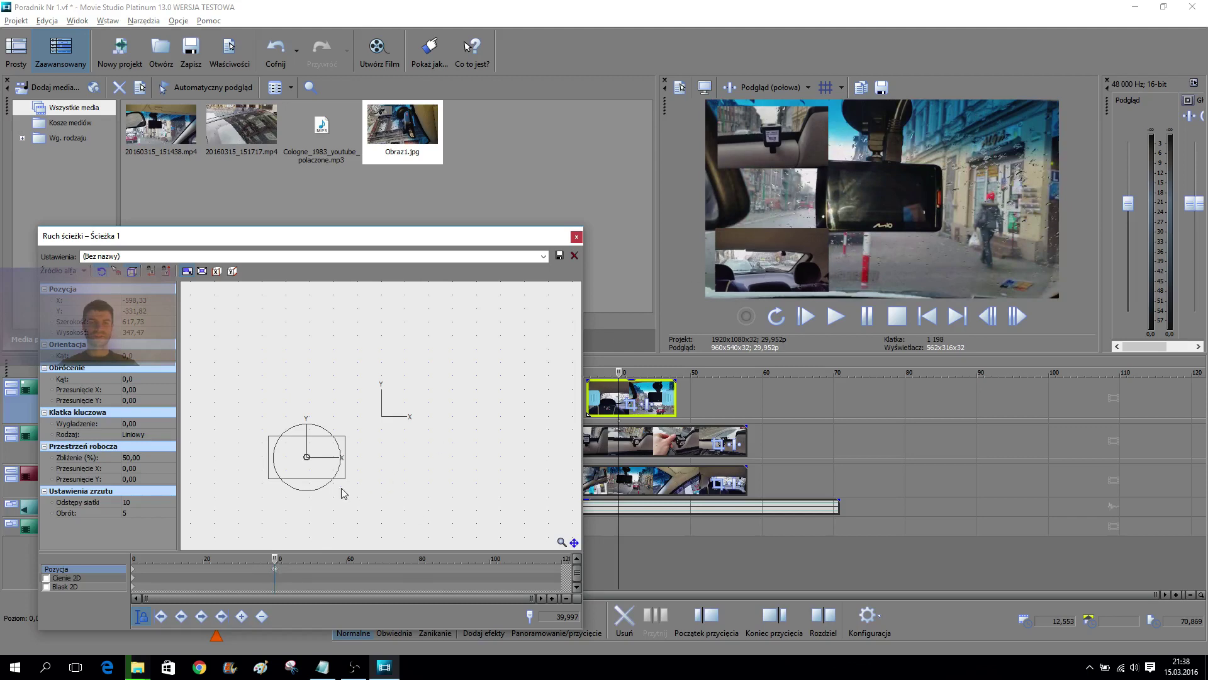
pyautogui.moveTo(275, 559); pyautogui.dragTo(303, 562)
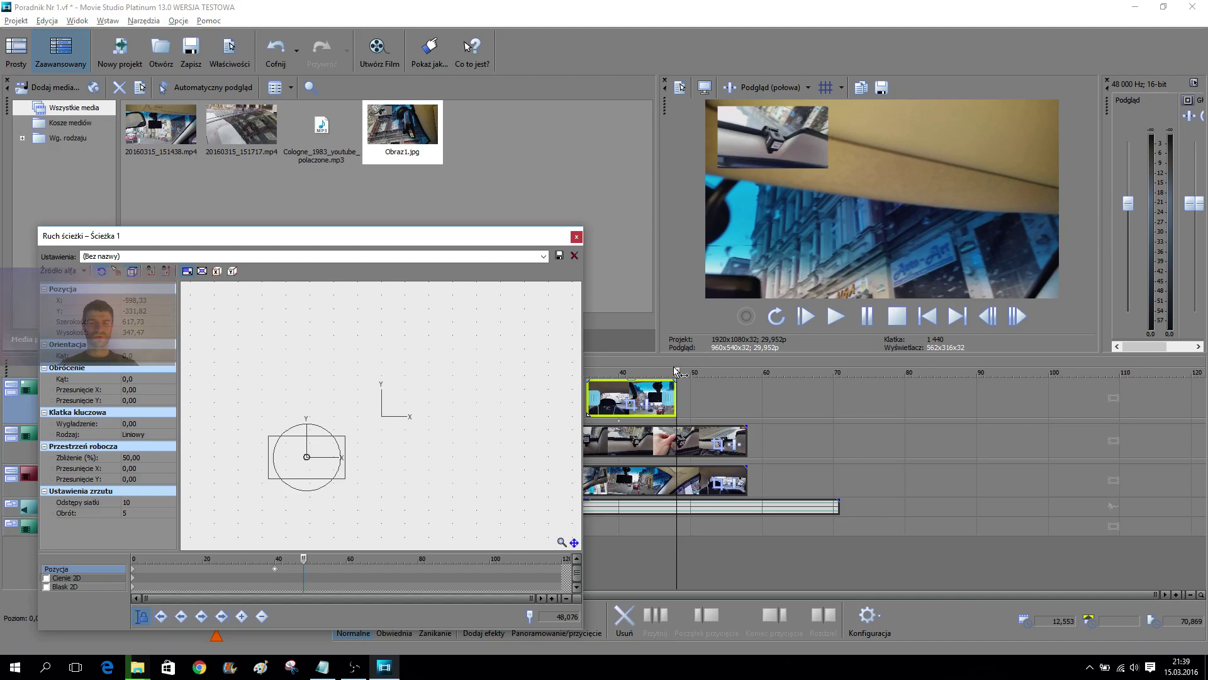
pyautogui.moveTo(673, 372); pyautogui.dragTo(674, 371)
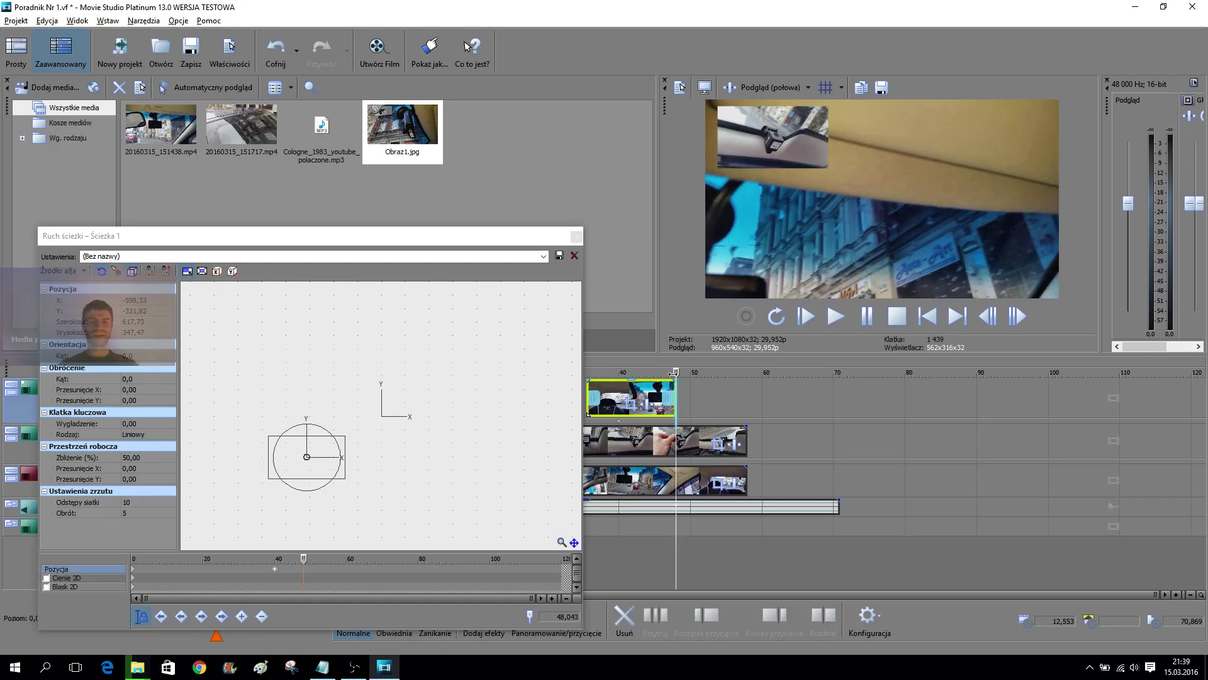
pyautogui.moveTo(674, 372); pyautogui.dragTo(672, 372)
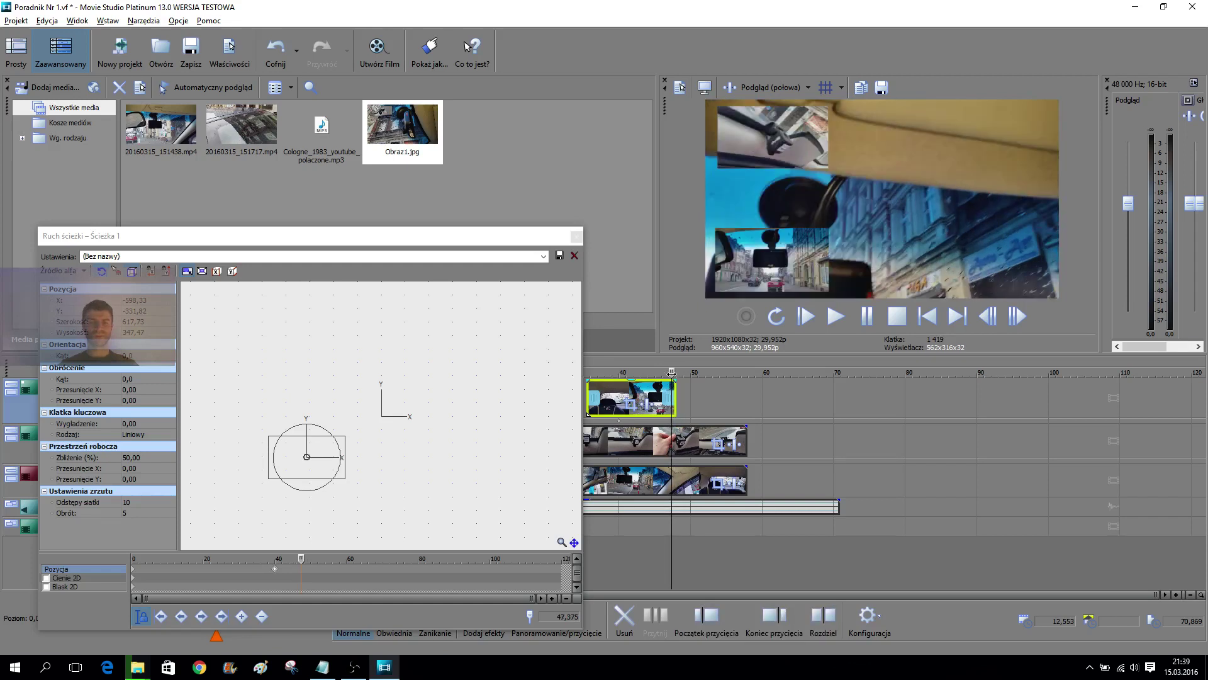
pyautogui.click(1175, 597)
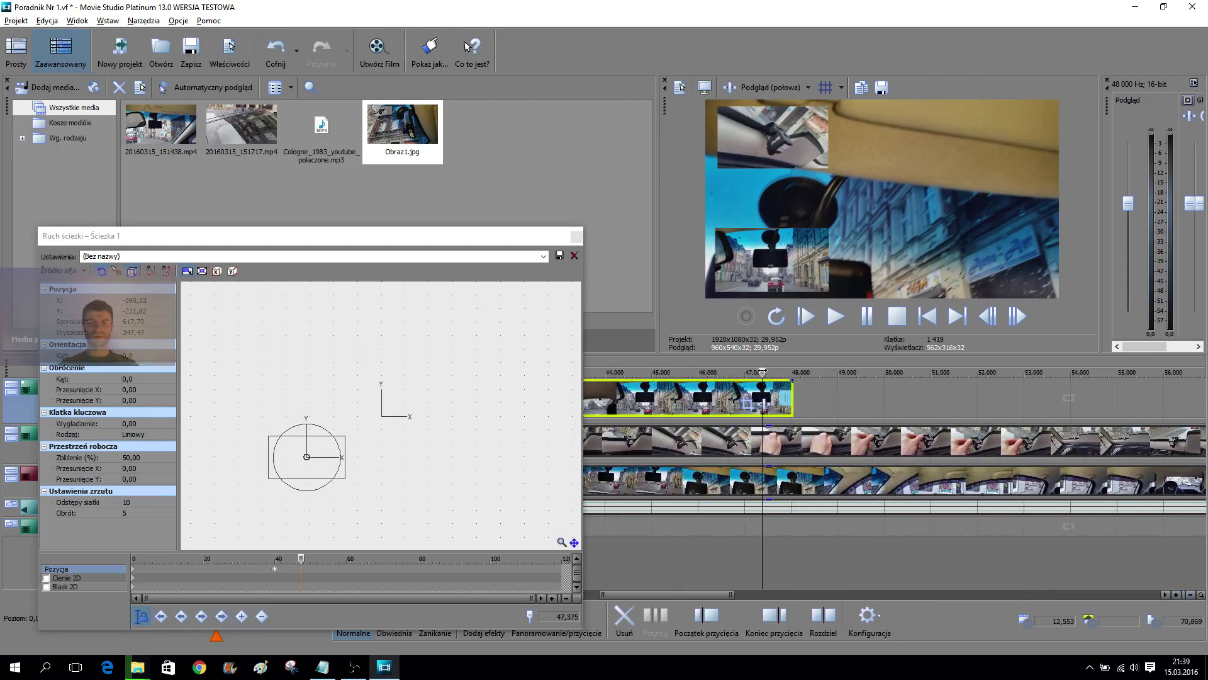
pyautogui.moveTo(762, 372); pyautogui.dragTo(791, 372)
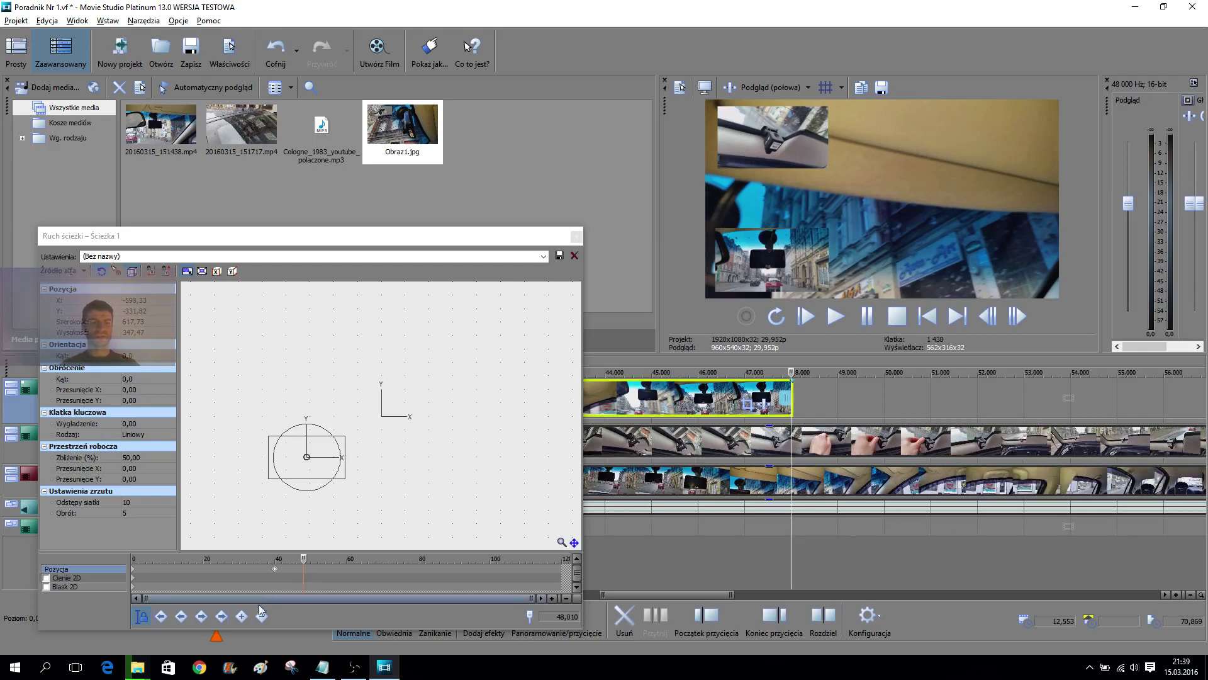
pyautogui.click(242, 616)
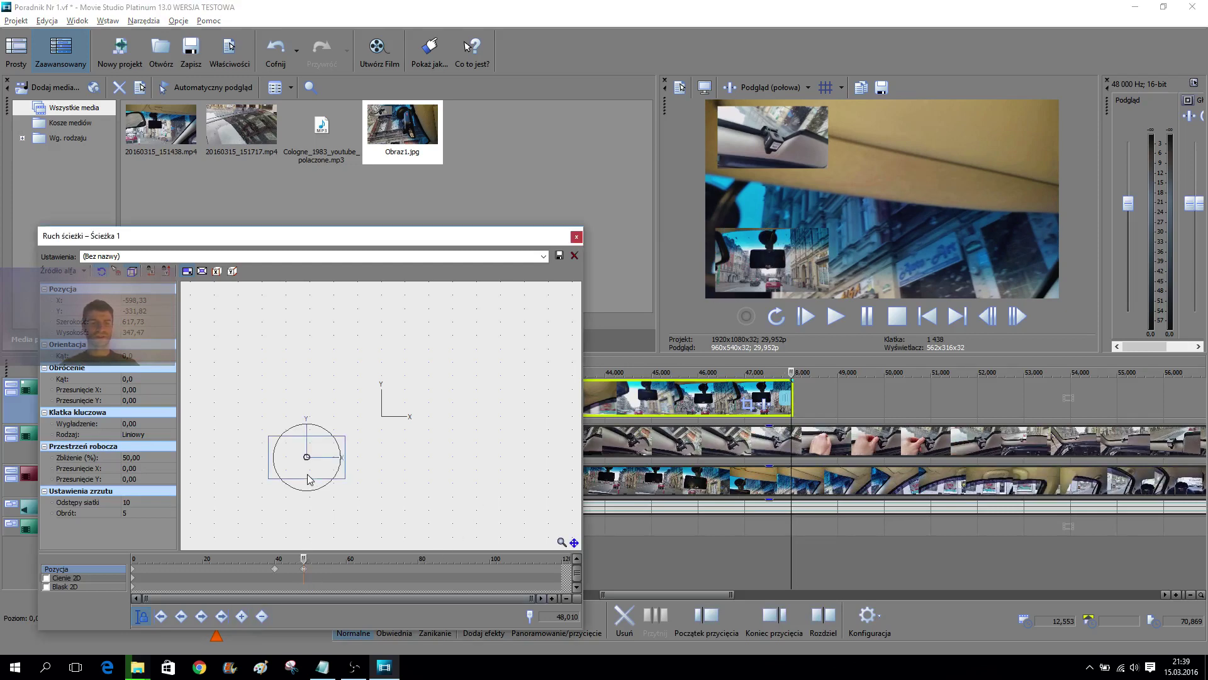
# - Move the track 1 frame to about X 616, Y 336 at the 48,010 keyframe and scrub through the animated movement
pyautogui.moveTo(308, 479); pyautogui.dragTo(468, 394)
pyautogui.moveTo(301, 557); pyautogui.dragTo(131, 559)
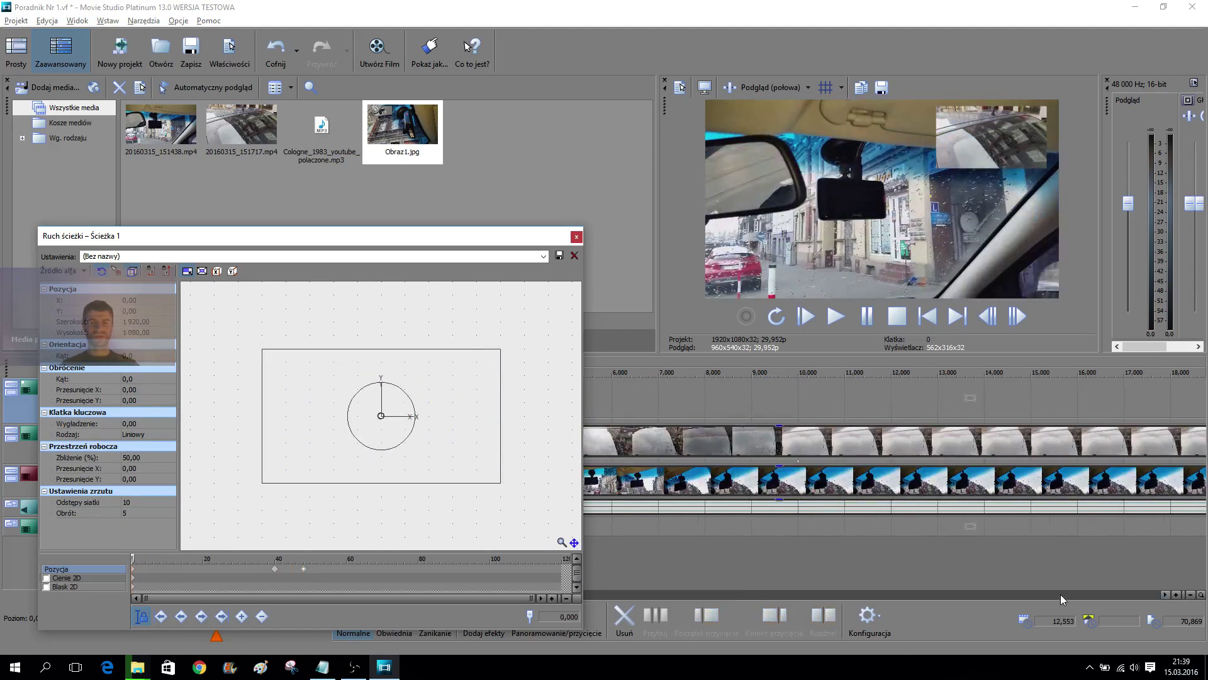
pyautogui.click(1190, 595)
pyautogui.click(1190, 595)
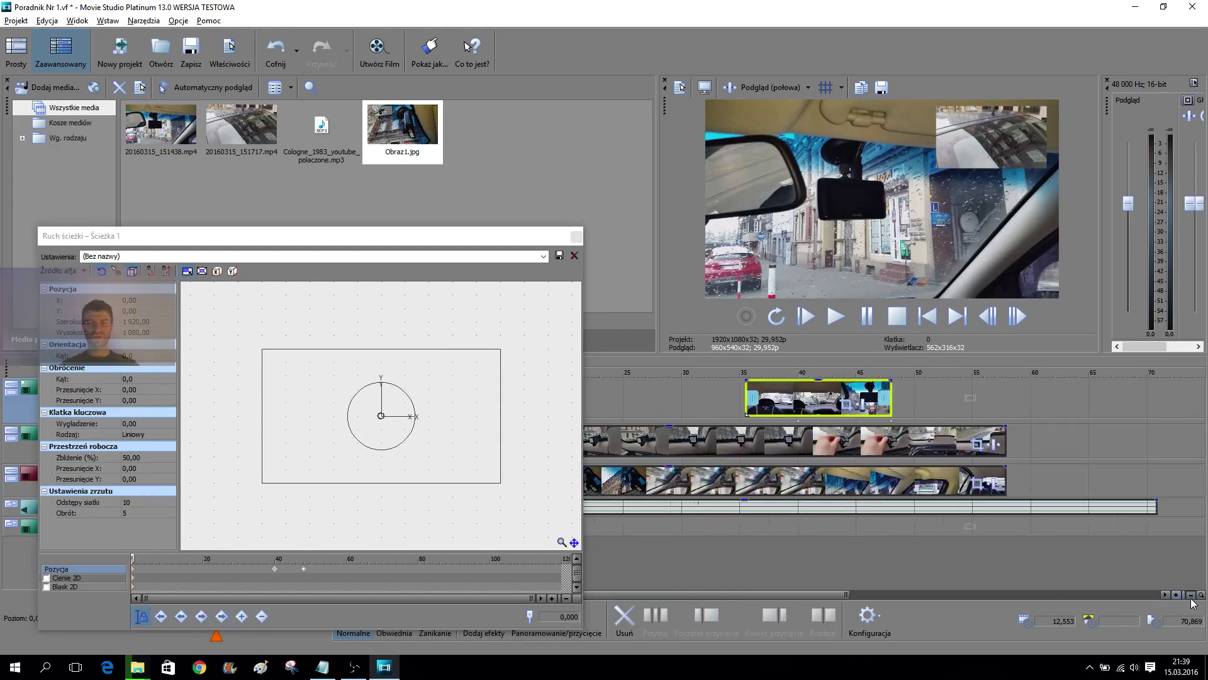
pyautogui.scroll(-1, 700, 385)
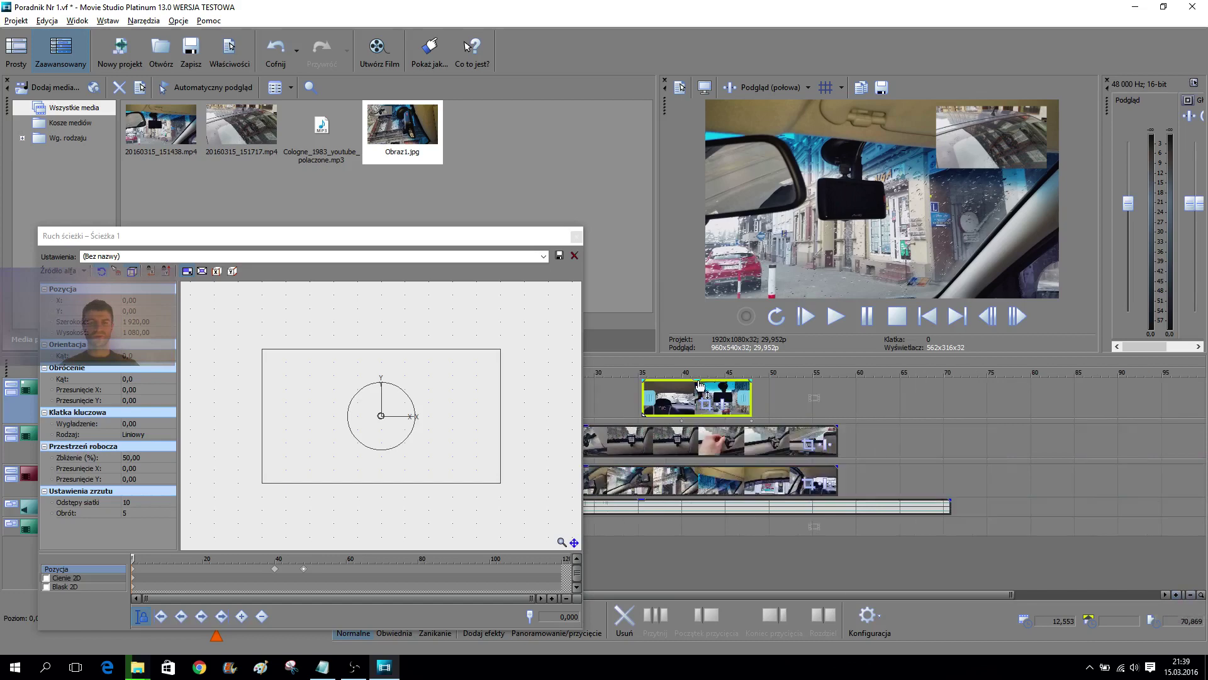
pyautogui.click(630, 372)
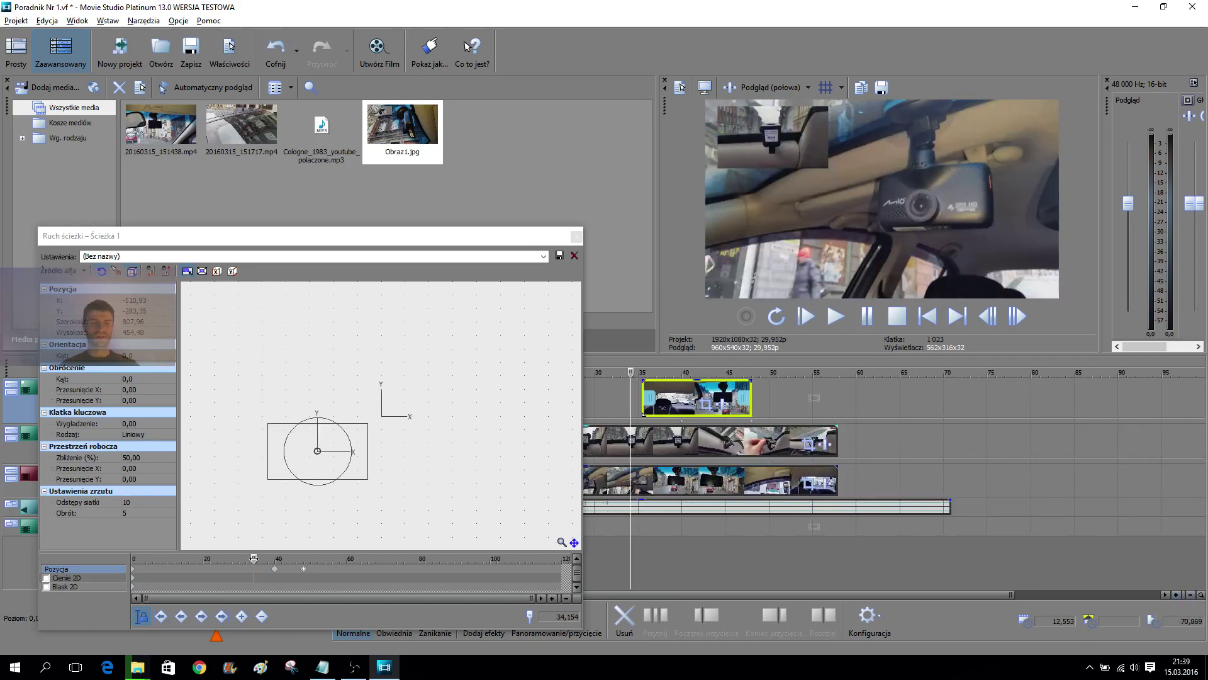
pyautogui.moveTo(254, 558); pyautogui.dragTo(289, 559)
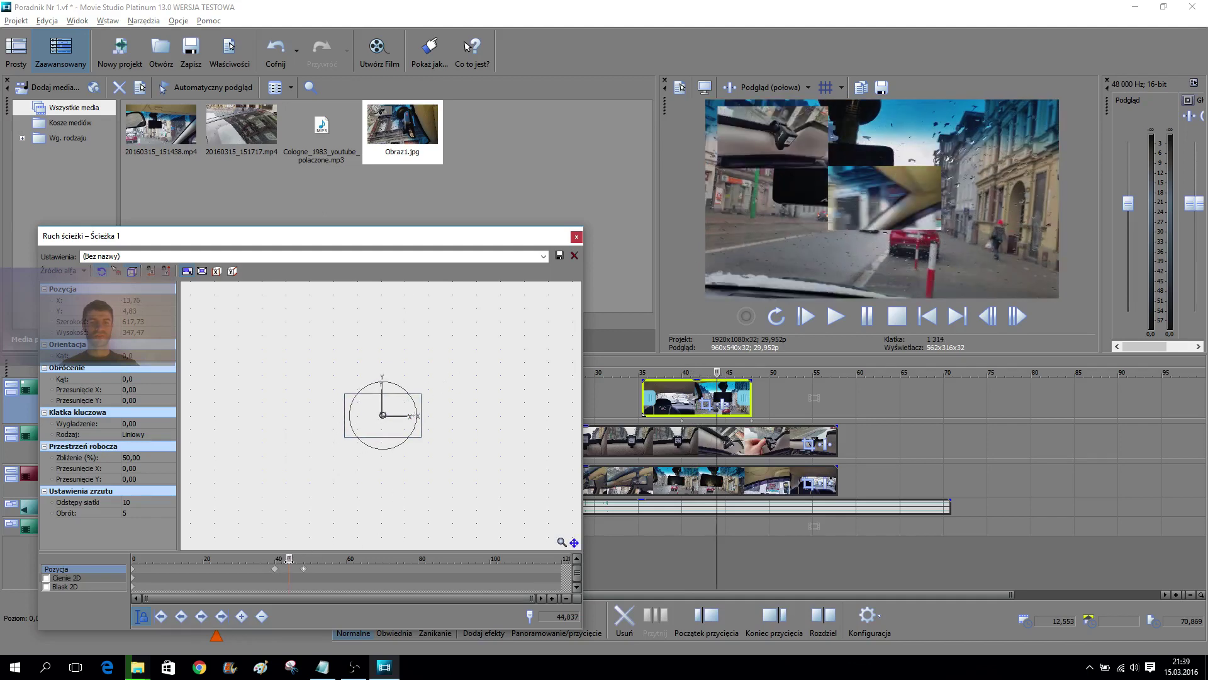
pyautogui.moveTo(289, 558); pyautogui.dragTo(307, 572)
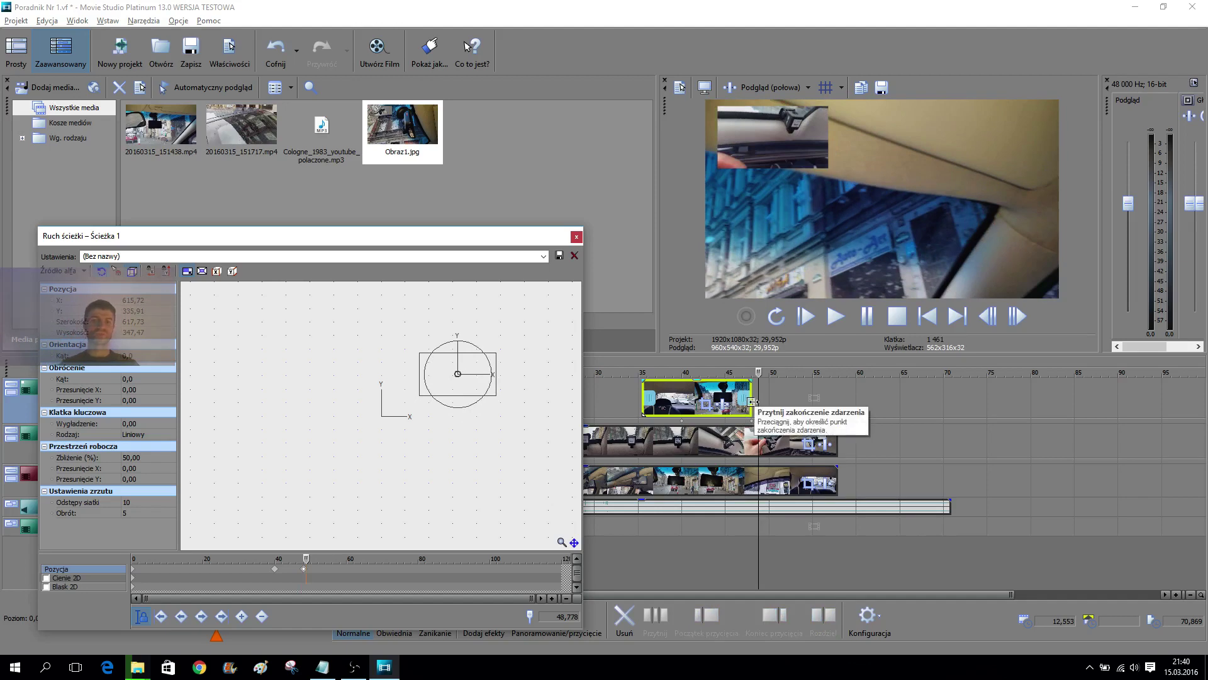
# - Extend the track 1 overlay segment to the end of the clips below and play it back from its start
pyautogui.moveTo(754, 401); pyautogui.dragTo(645, 362)
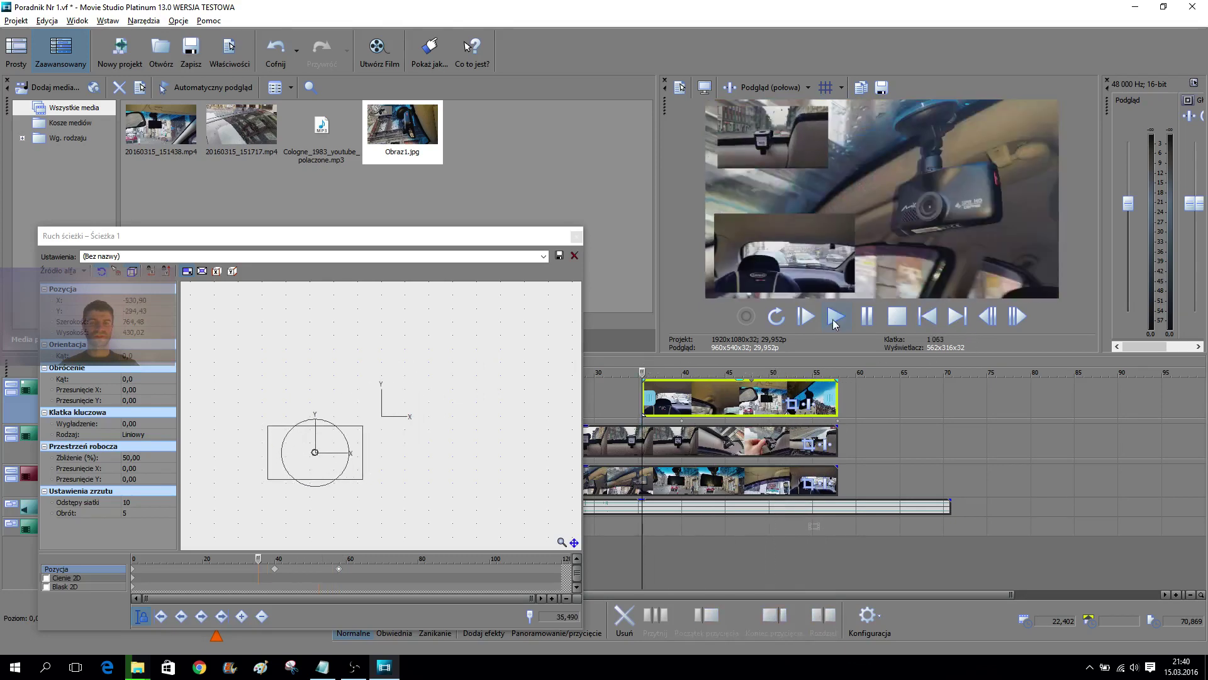
pyautogui.click(833, 318)
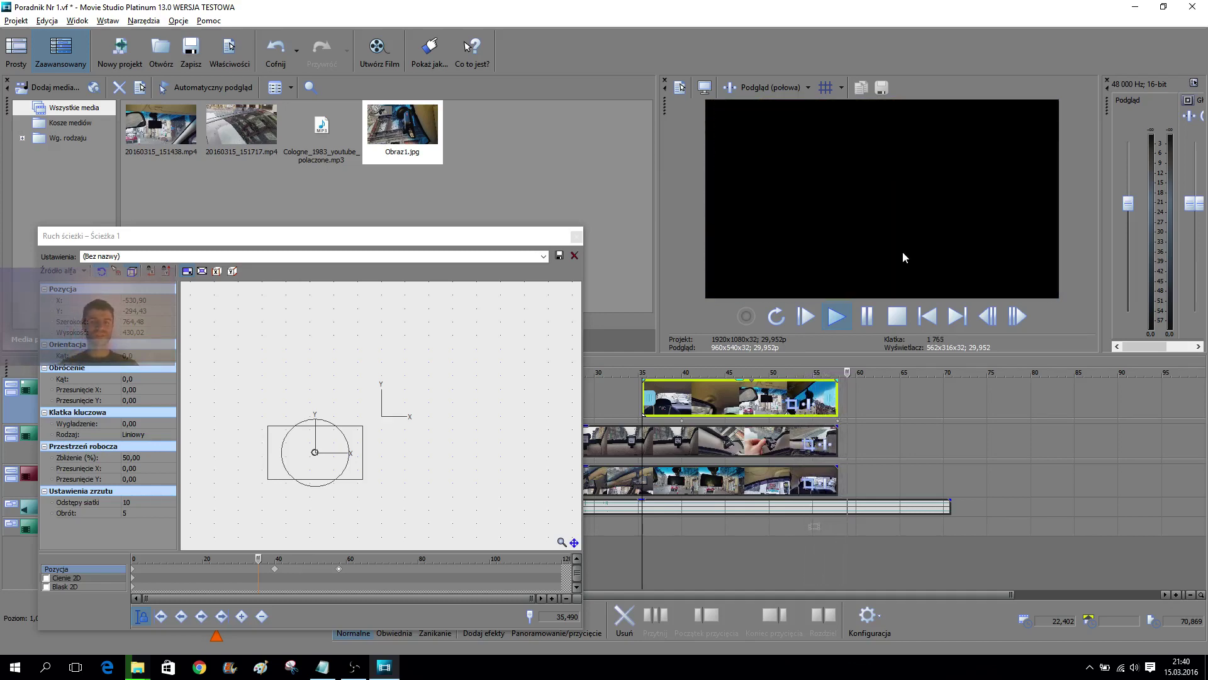
pyautogui.click(576, 237)
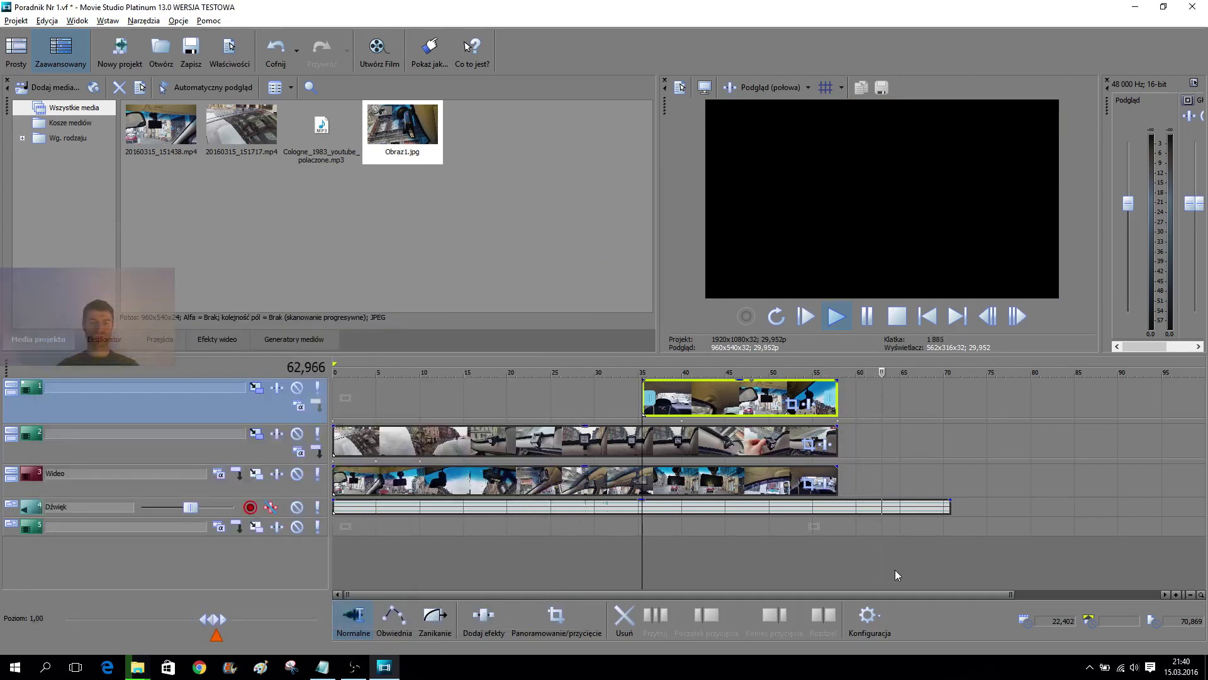
# - Split the clip on the audio track at 57,892, where the video ends, and delete the remaining part
pyautogui.click(873, 510)
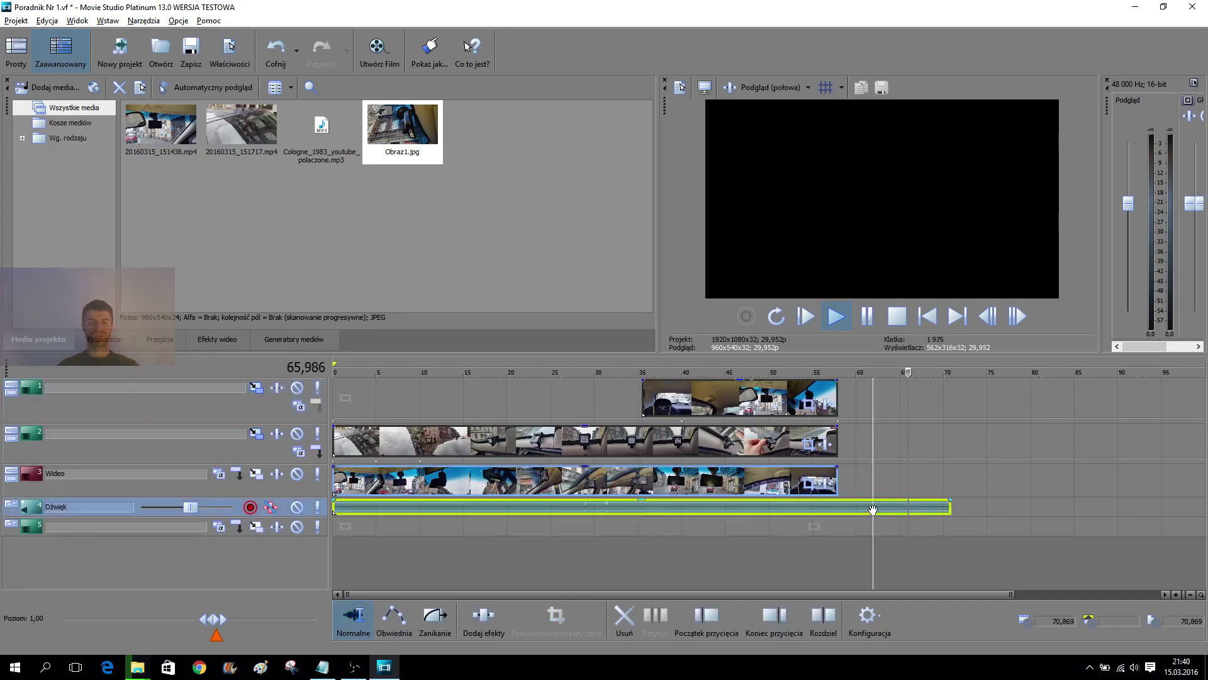
pyautogui.click(886, 316)
pyautogui.moveTo(873, 372); pyautogui.dragTo(838, 372)
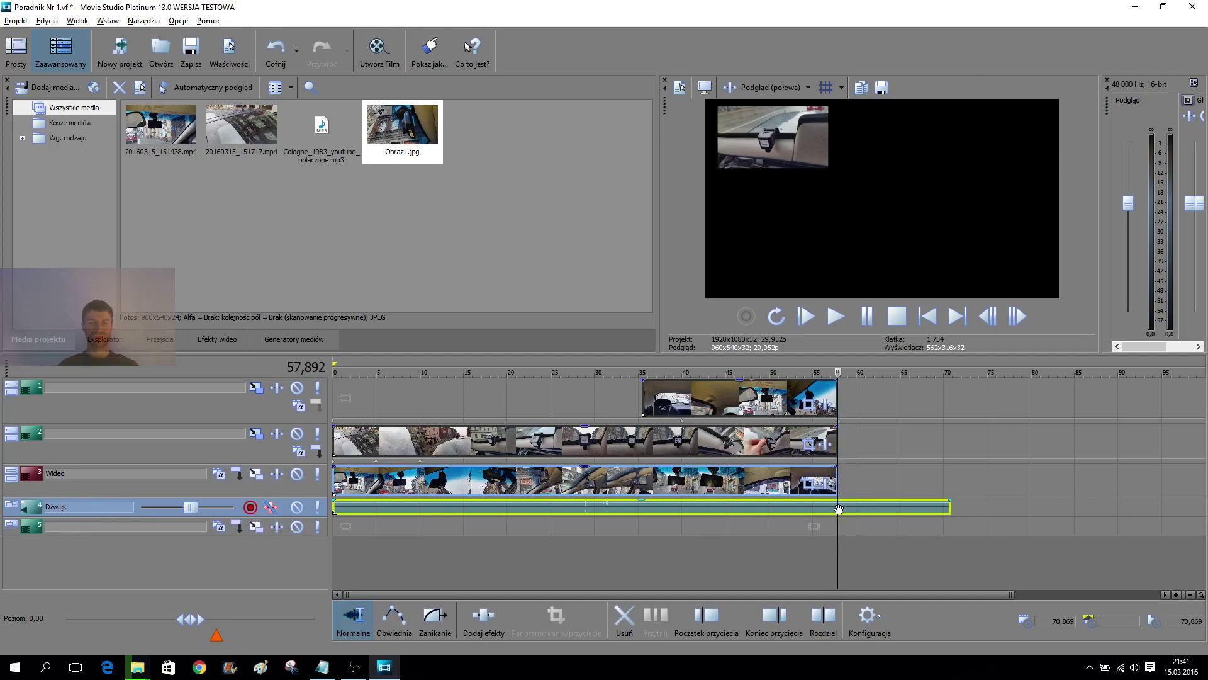
pyautogui.click(821, 620)
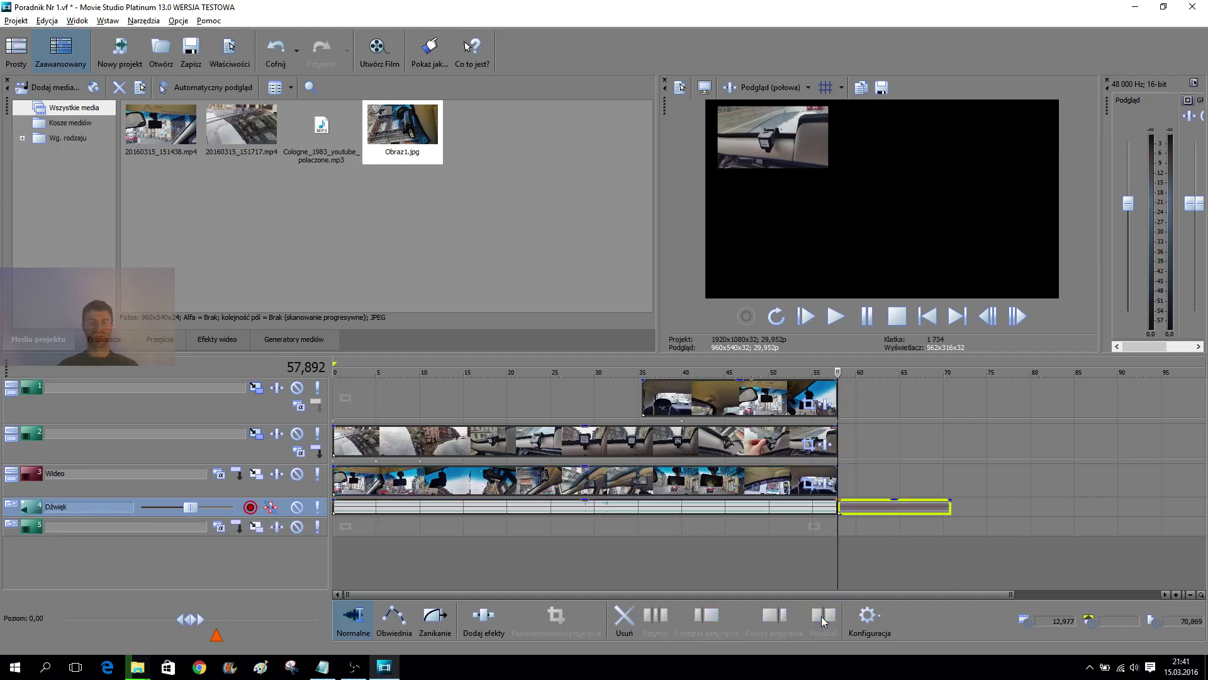
pyautogui.click(864, 509)
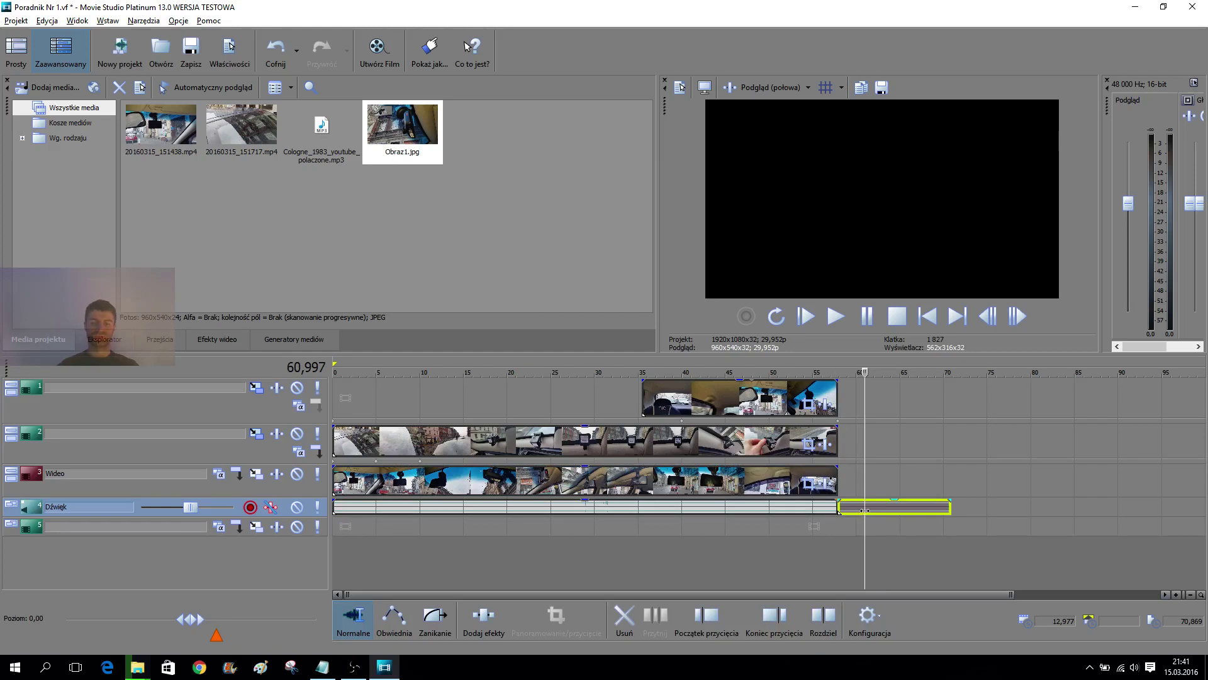
pyautogui.press('Delete')
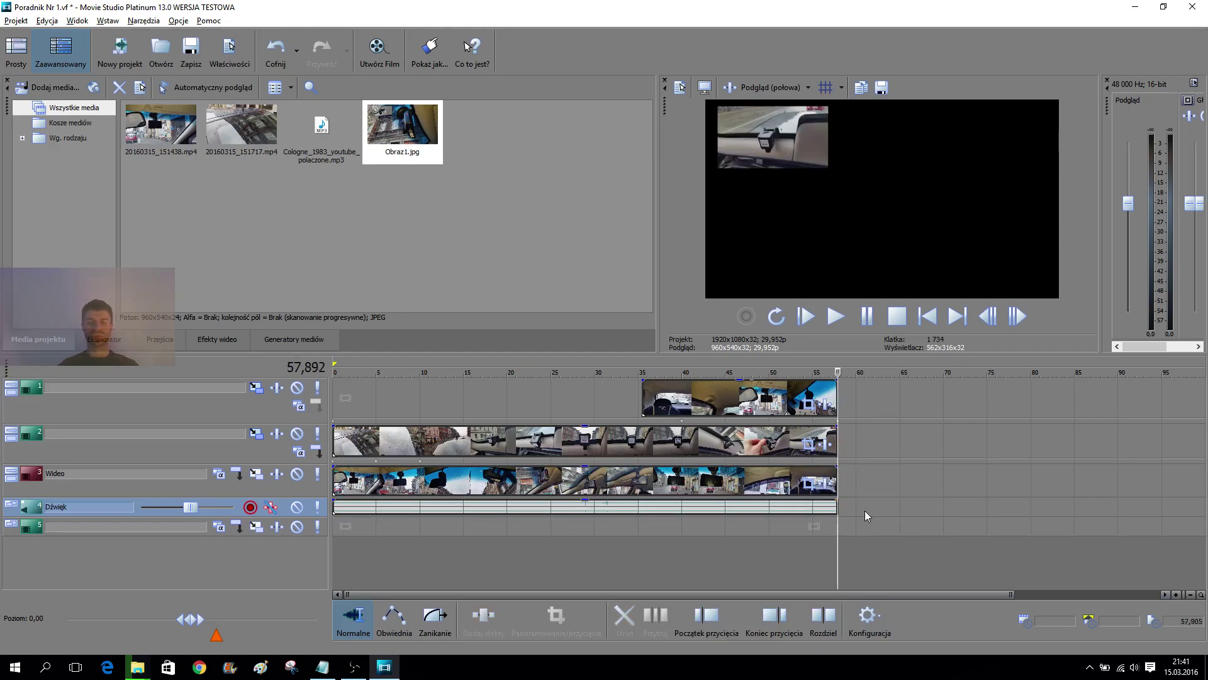
# - Review the timeline from start to end and trim the end of the track 2 clip to 57,892
pyautogui.moveTo(838, 372); pyautogui.dragTo(230, 362)
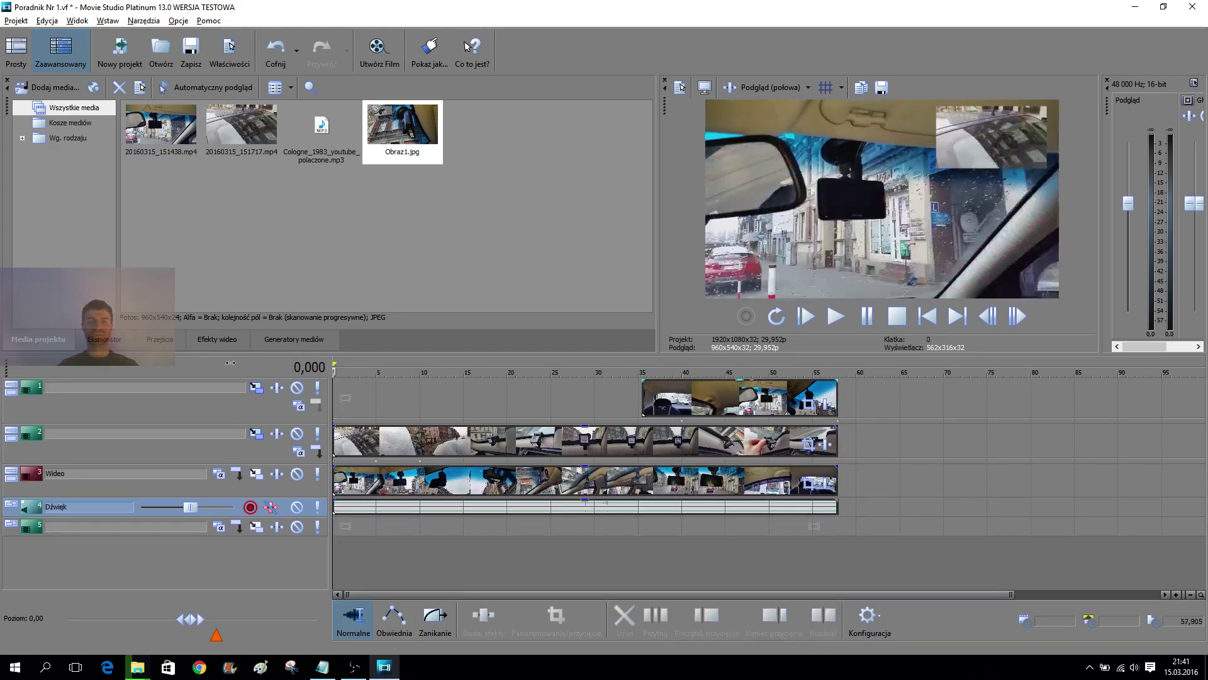
pyautogui.moveTo(317, 367); pyautogui.dragTo(835, 363)
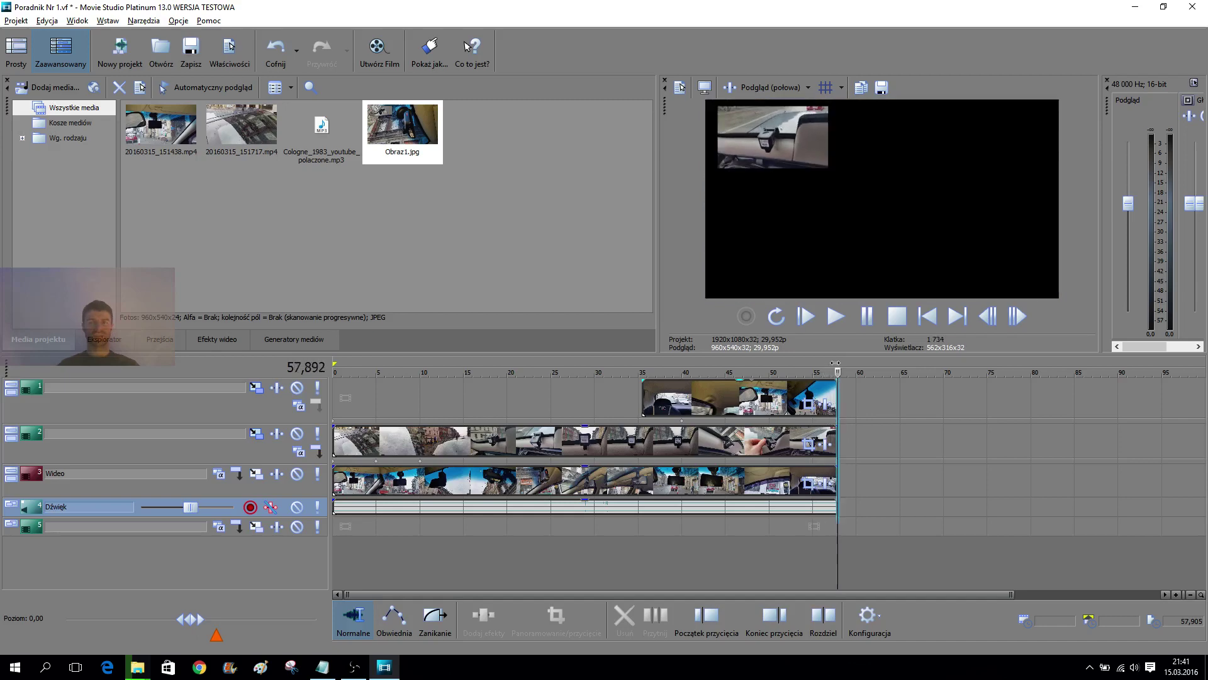
pyautogui.click(813, 437)
pyautogui.moveTo(836, 440)
pyautogui.mouseDown()
pyautogui.moveTo(819, 440)
pyautogui.moveTo(837, 442)
pyautogui.mouseUp()
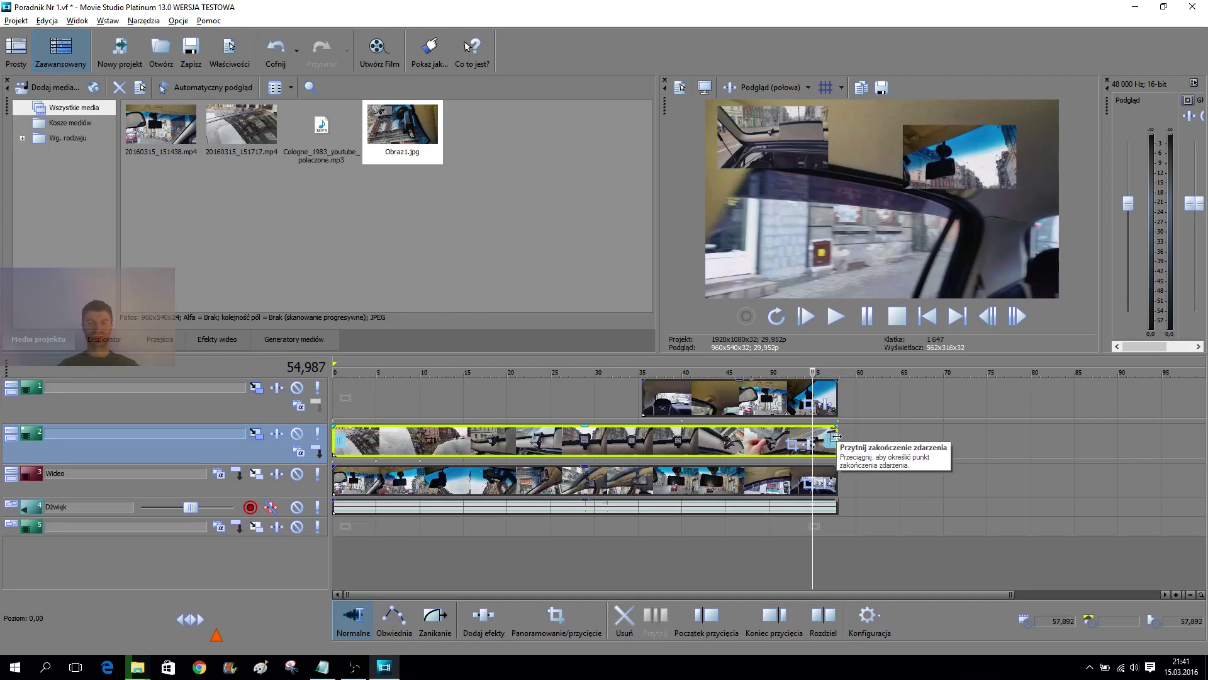
# - Compare the end points of the clips on tracks 1, 2 and 3 up close at the end of the project
pyautogui.click(835, 398)
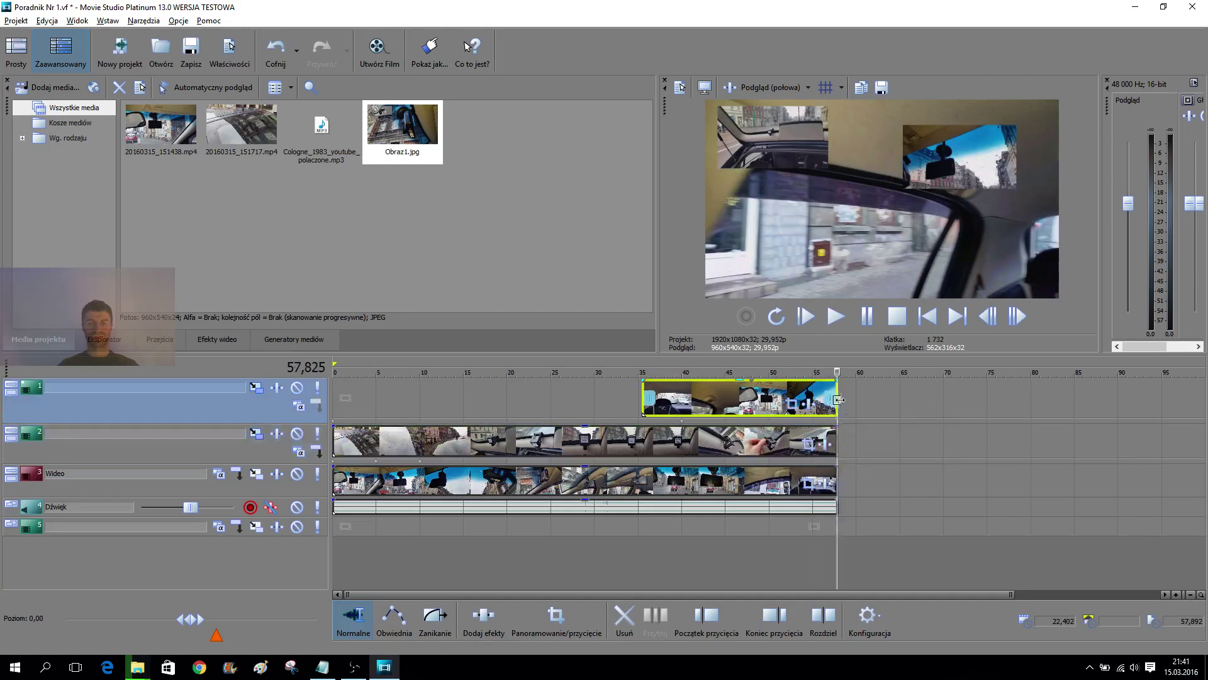
pyautogui.click(827, 478)
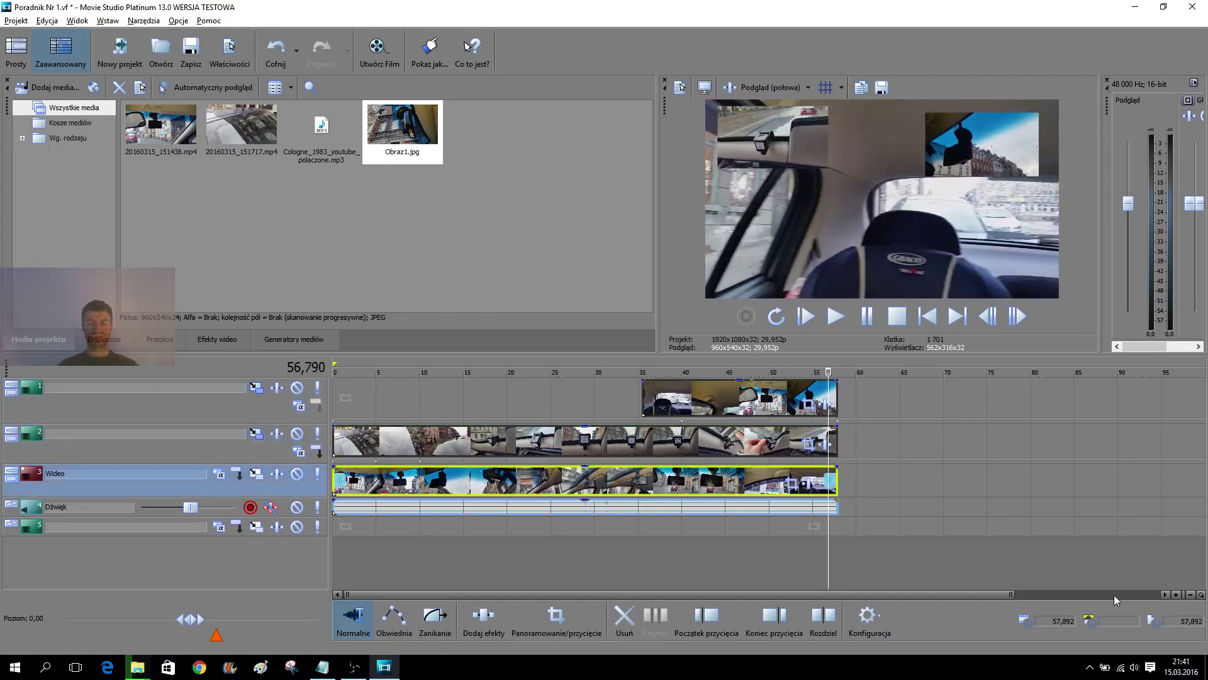
pyautogui.click(1176, 595)
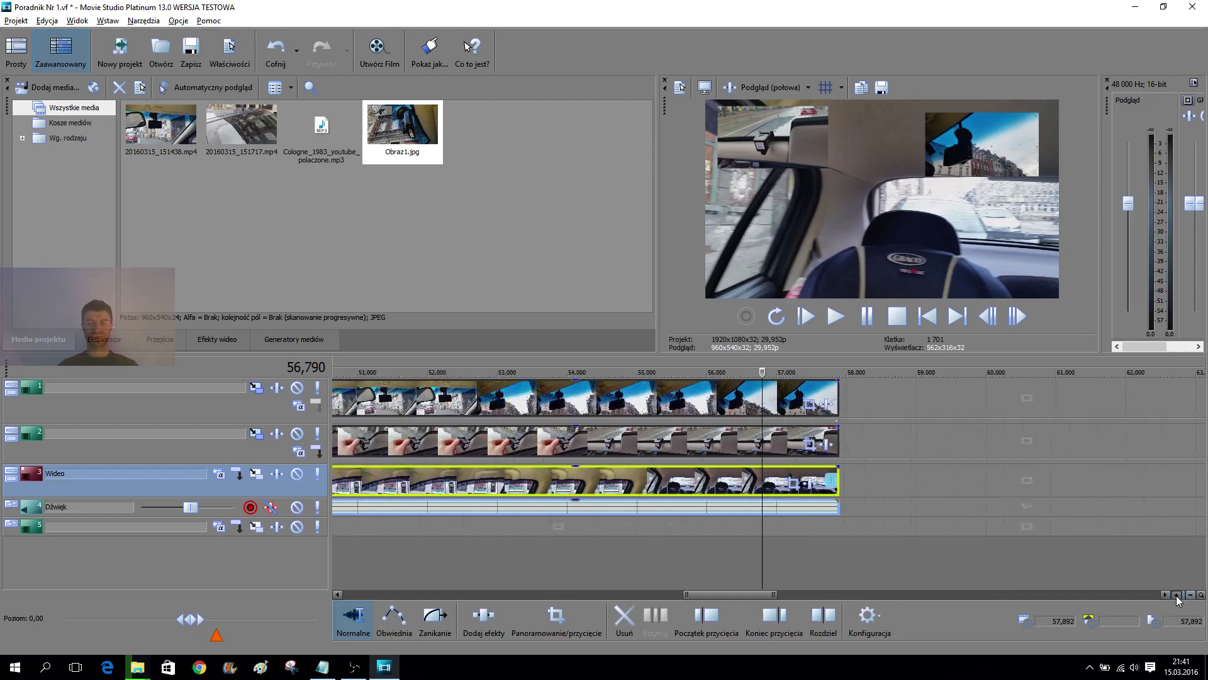
pyautogui.moveTo(734, 594)
pyautogui.mouseDown()
pyautogui.moveTo(755, 591)
pyautogui.moveTo(744, 592)
pyautogui.mouseUp()
pyautogui.click(647, 398)
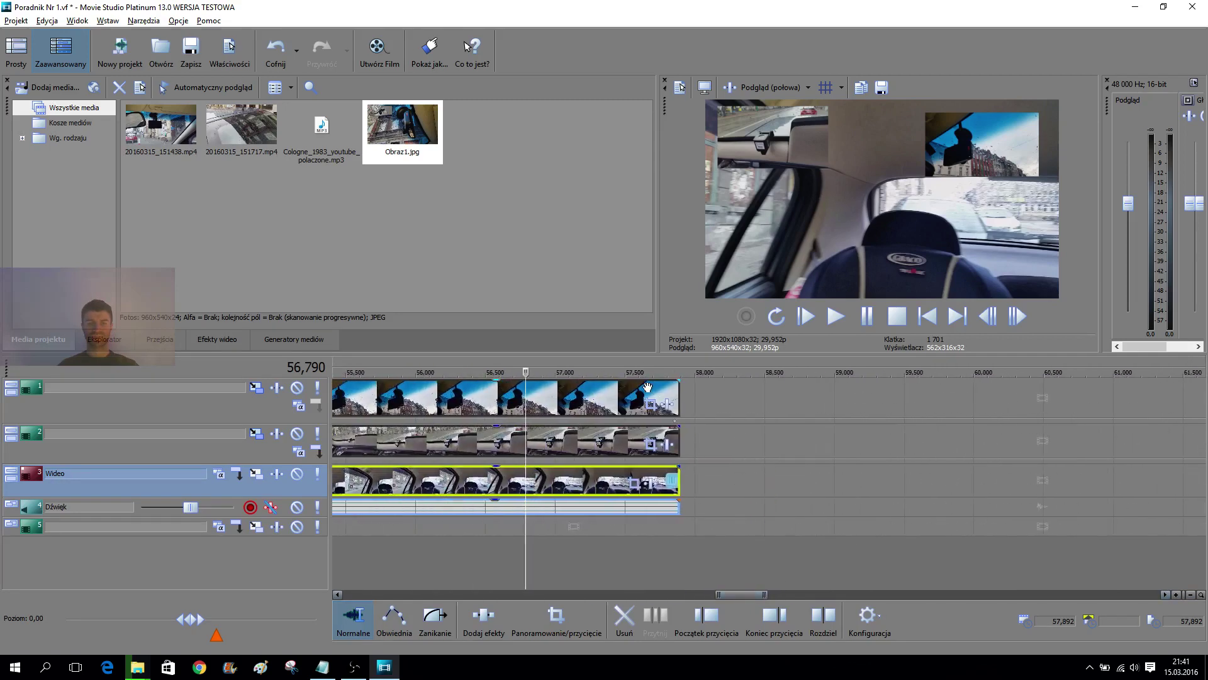
pyautogui.moveTo(680, 406); pyautogui.dragTo(679, 405)
pyautogui.click(668, 451)
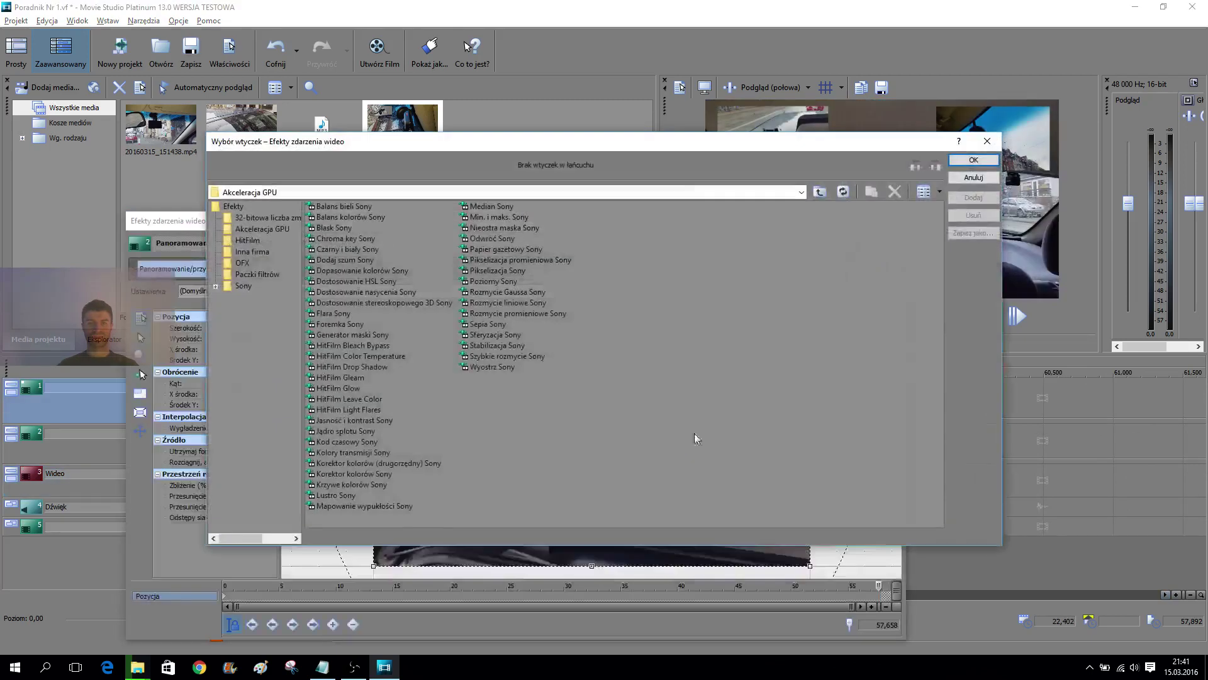
pyautogui.click(982, 143)
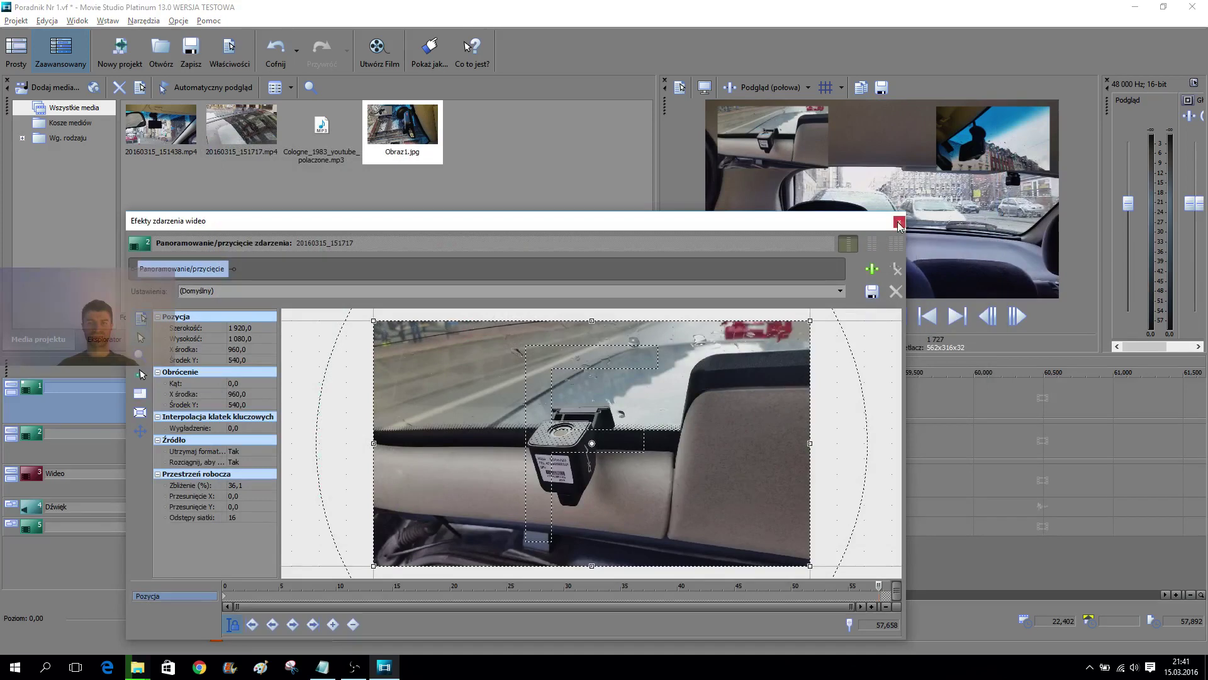
pyautogui.click(899, 221)
pyautogui.click(623, 445)
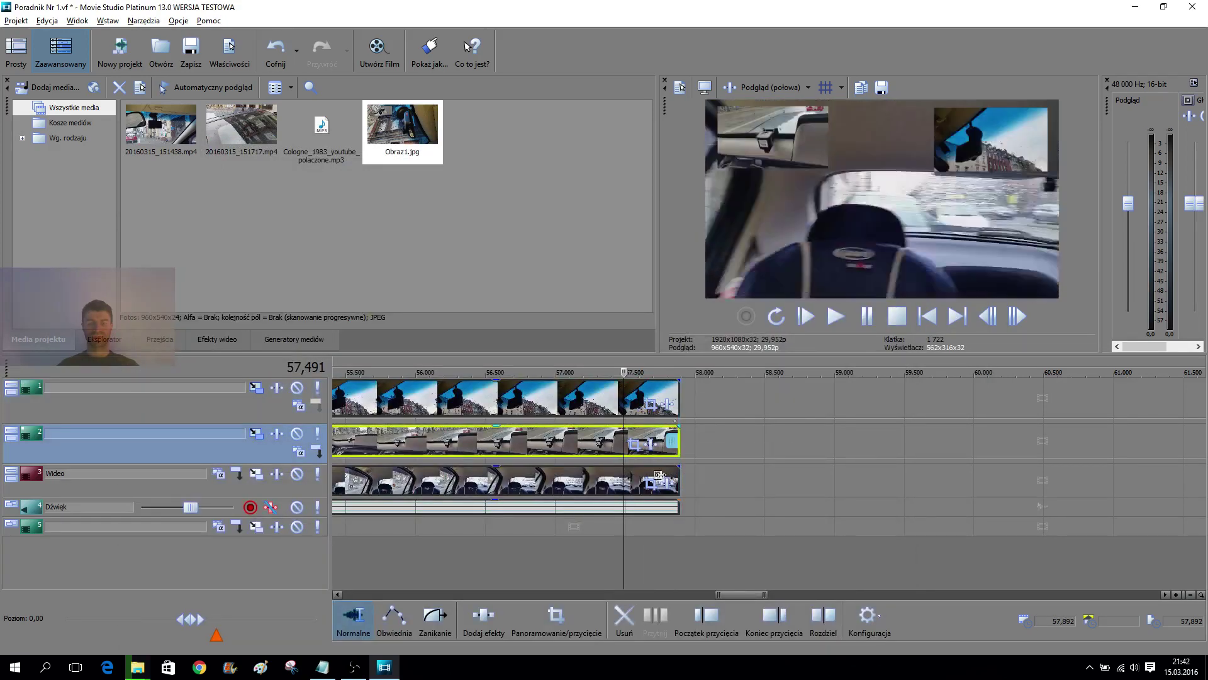
# - Check the ends of the track 1 and track 3 clips against the project end and play back the final seconds
pyautogui.click(638, 482)
pyautogui.click(674, 479)
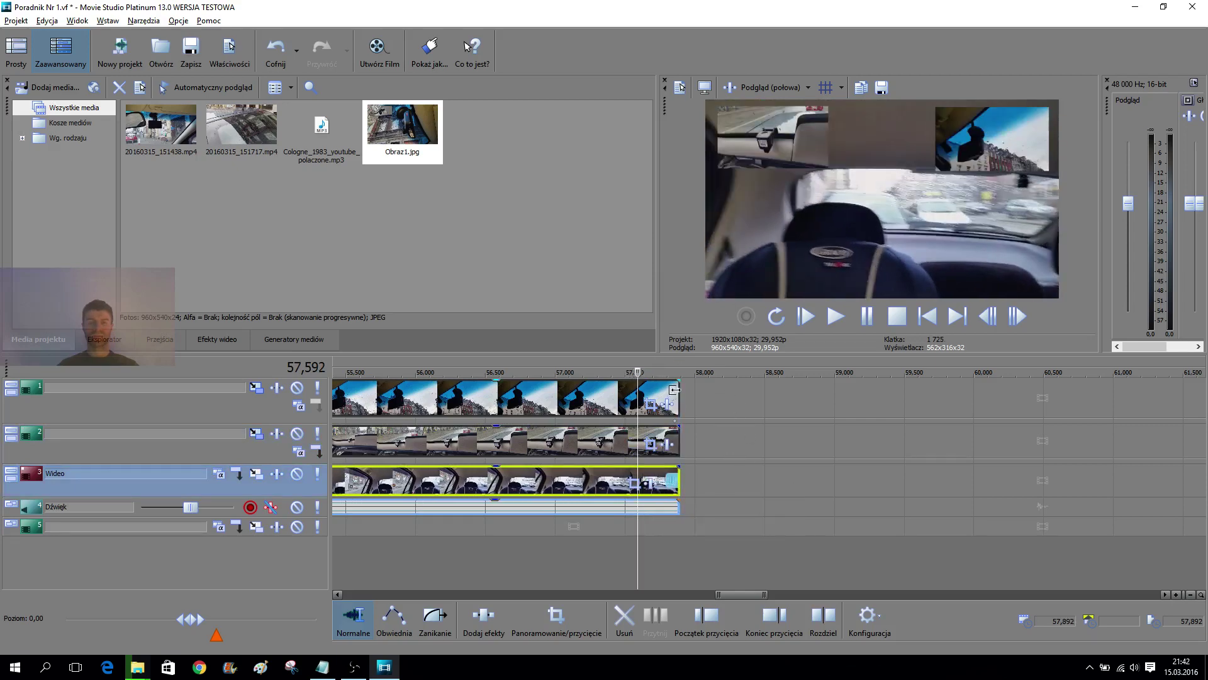
pyautogui.click(680, 374)
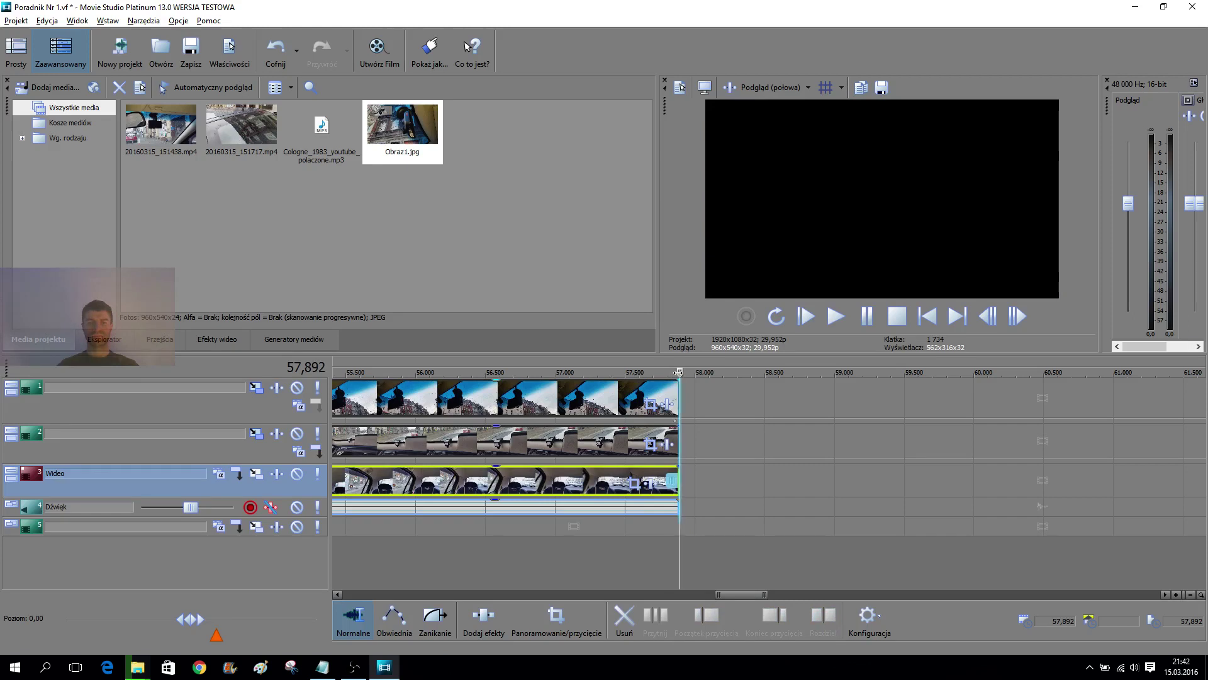
pyautogui.click(837, 316)
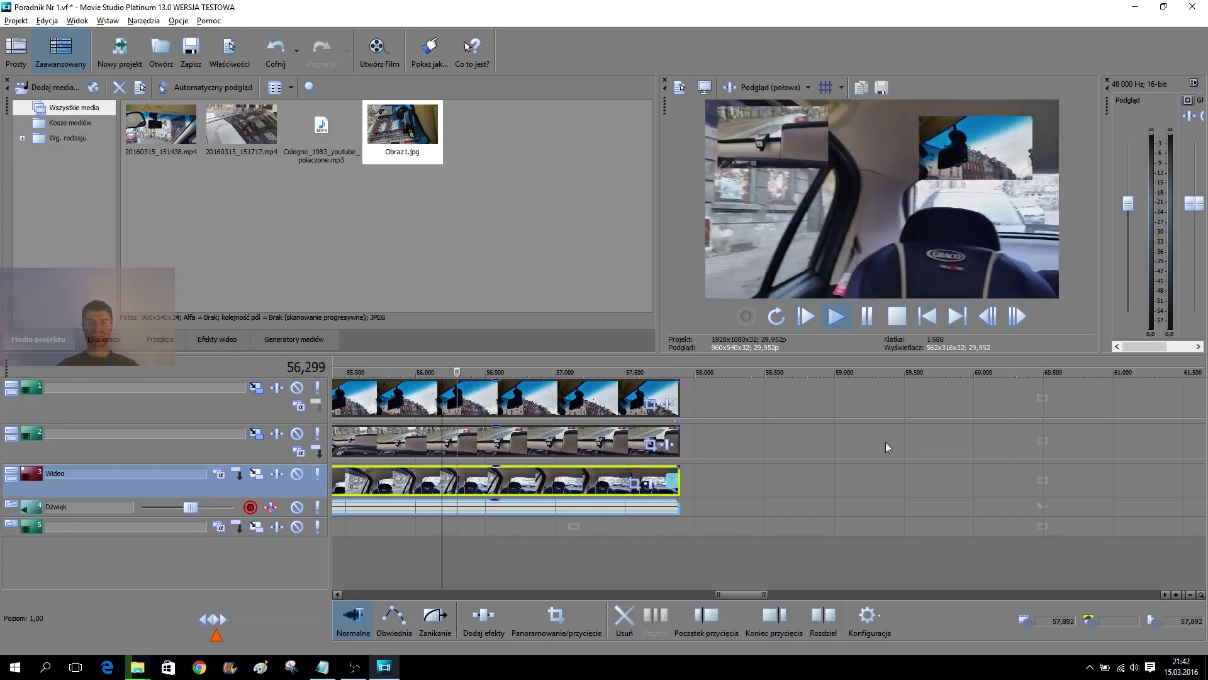
pyautogui.click(900, 323)
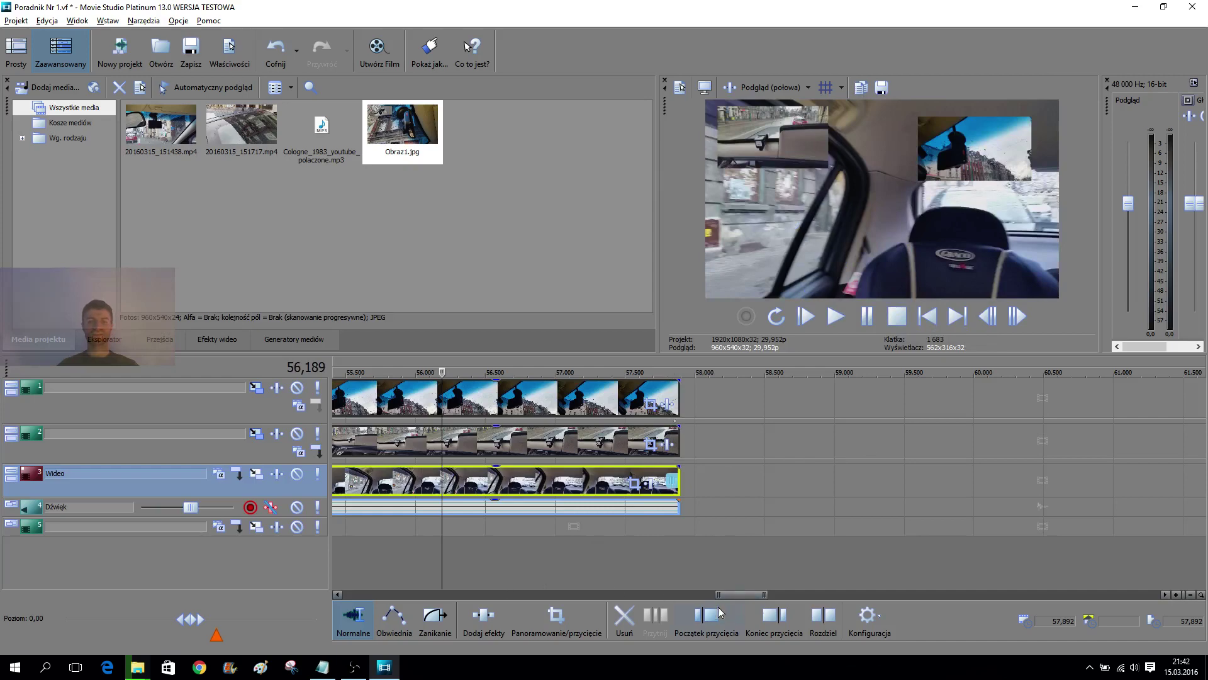
pyautogui.moveTo(744, 596); pyautogui.dragTo(371, 579)
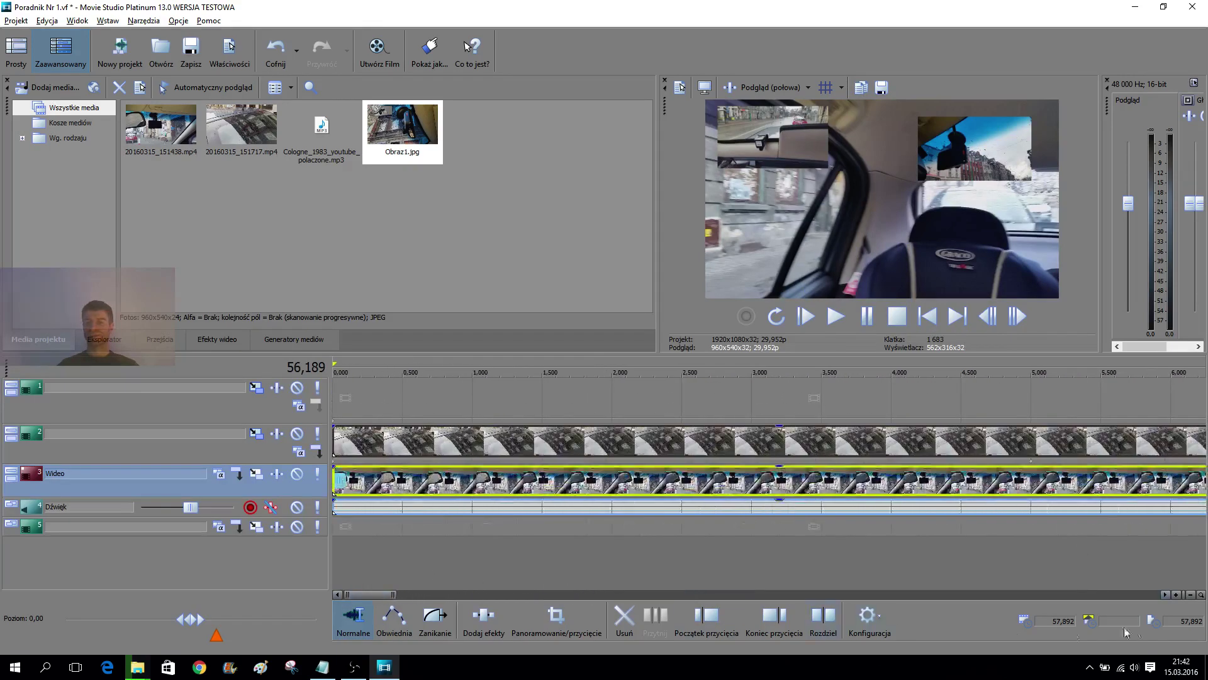
pyautogui.click(1183, 594)
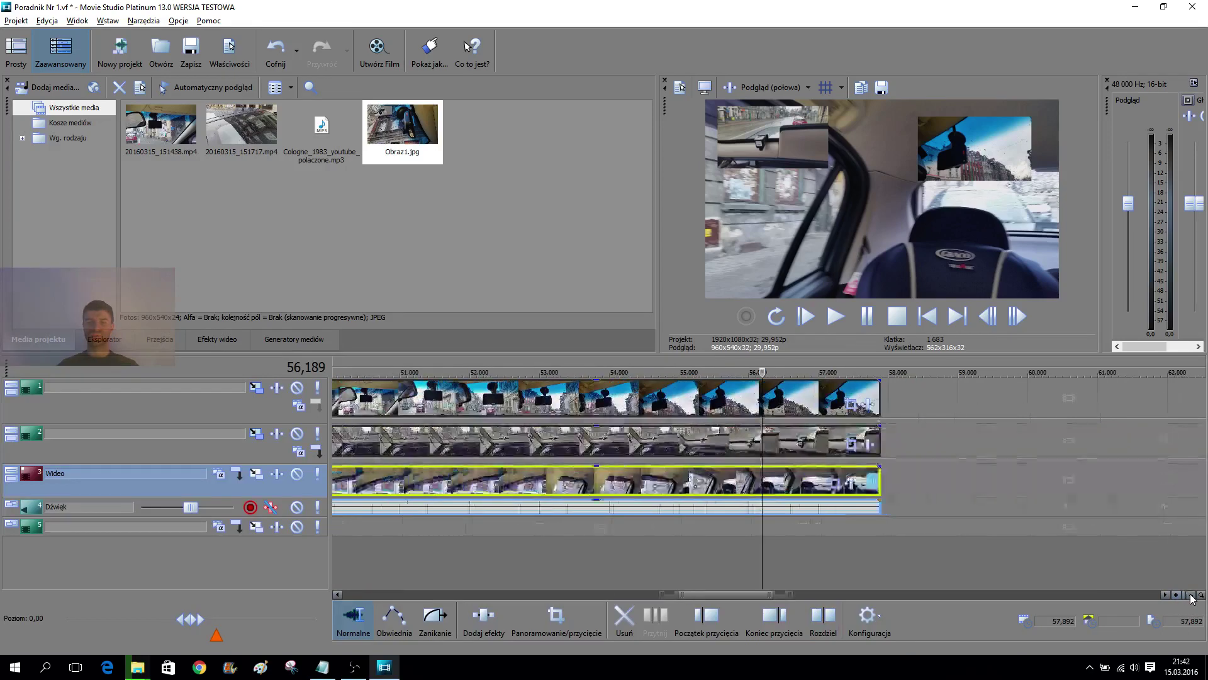
# - Open the media generators and add the line "Sony Movie Studio 13 (Platinum/Suite) - Generator Mediów Napisy Efekty Łańcuch Efektów" as the third entry of lista.txt in Notepad
pyautogui.click(294, 343)
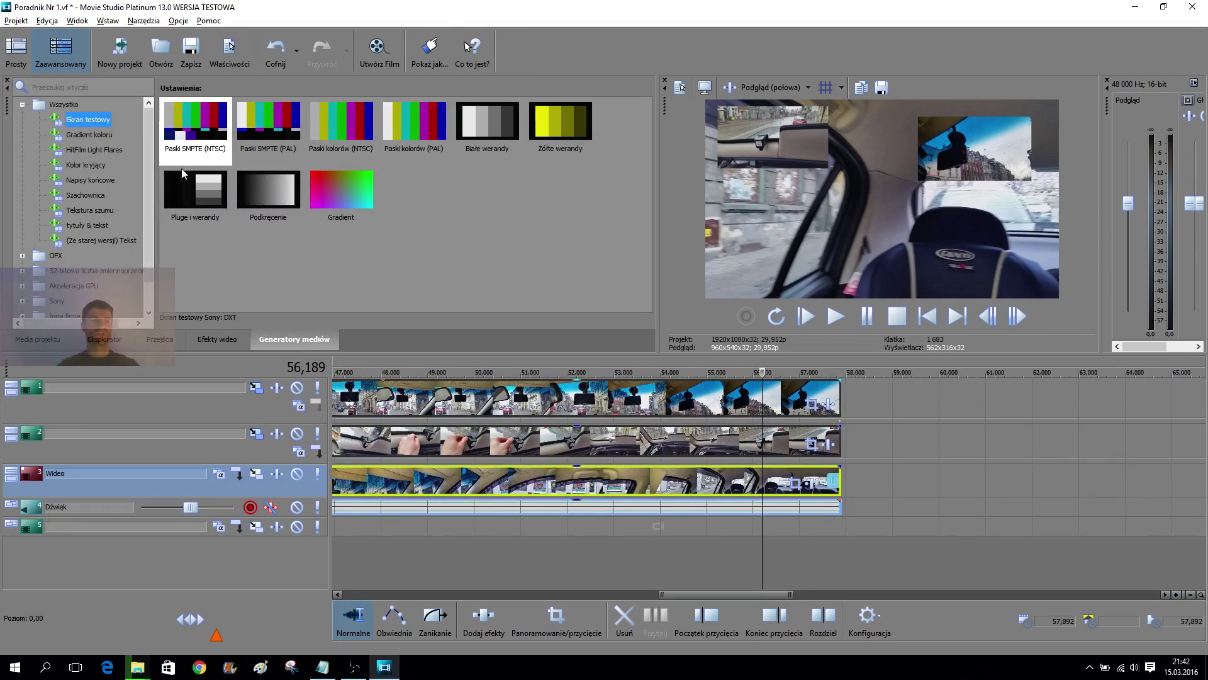
pyautogui.hotkey('alt', 'Tab')
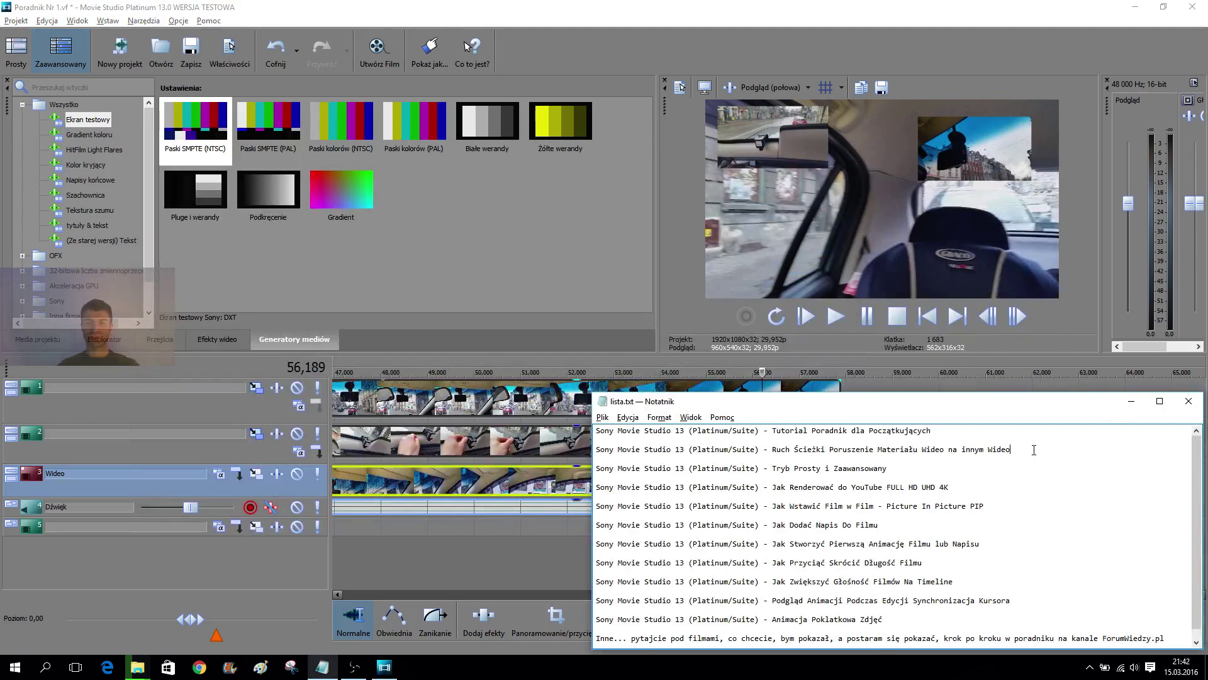
pyautogui.press('Return')
pyautogui.press('Return')
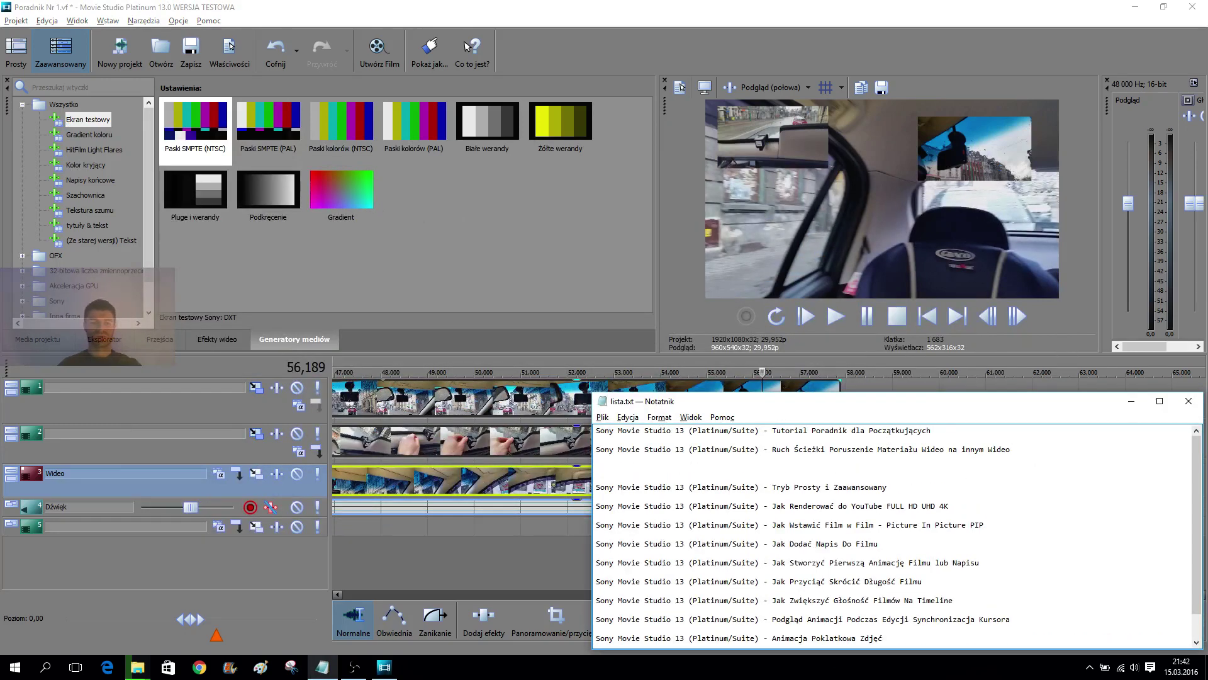
pyautogui.write('Sony Movie Studio 13 (Platinum/Suite) - Tutorial Poradnik dla Początkujących')
pyautogui.press('BackSpace')
pyautogui.press('BackSpace')
pyautogui.press('BackSpace')
pyautogui.press('BackSpace')
pyautogui.press('BackSpace')
pyautogui.press('BackSpace')
pyautogui.press('BackSpace')
pyautogui.press('BackSpace')
pyautogui.press('BackSpace')
pyautogui.press('BackSpace')
pyautogui.press('BackSpace')
pyautogui.press('BackSpace')
pyautogui.press('BackSpace')
pyautogui.press('BackSpace')
pyautogui.press('BackSpace')
pyautogui.press('BackSpace')
pyautogui.press('BackSpace')
pyautogui.press('BackSpace')
pyautogui.press('BackSpace')
pyautogui.press('BackSpace')
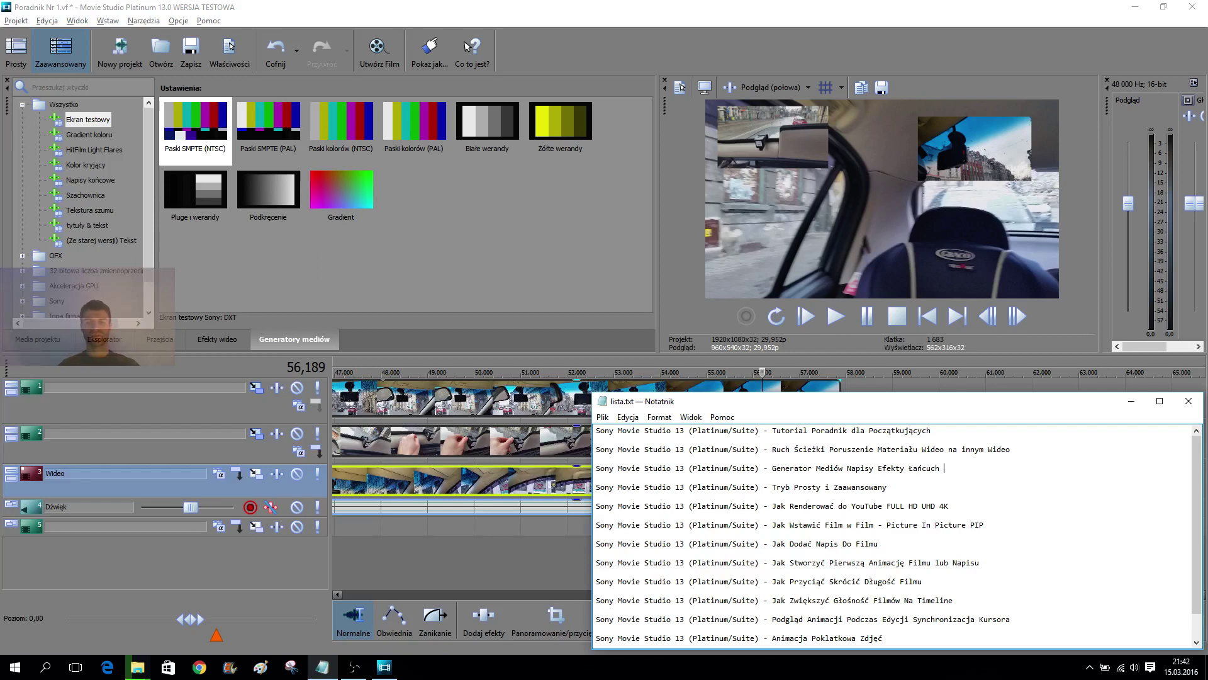
pyautogui.write('Łańcuch Efektów')
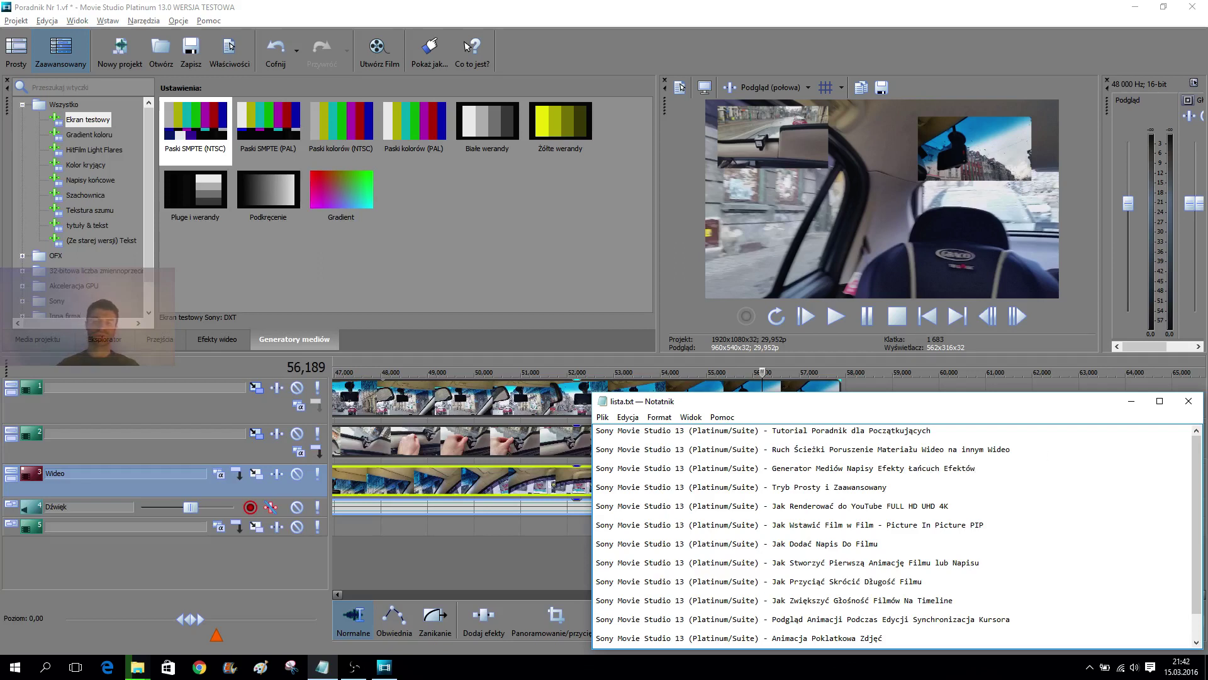
pyautogui.click(1131, 401)
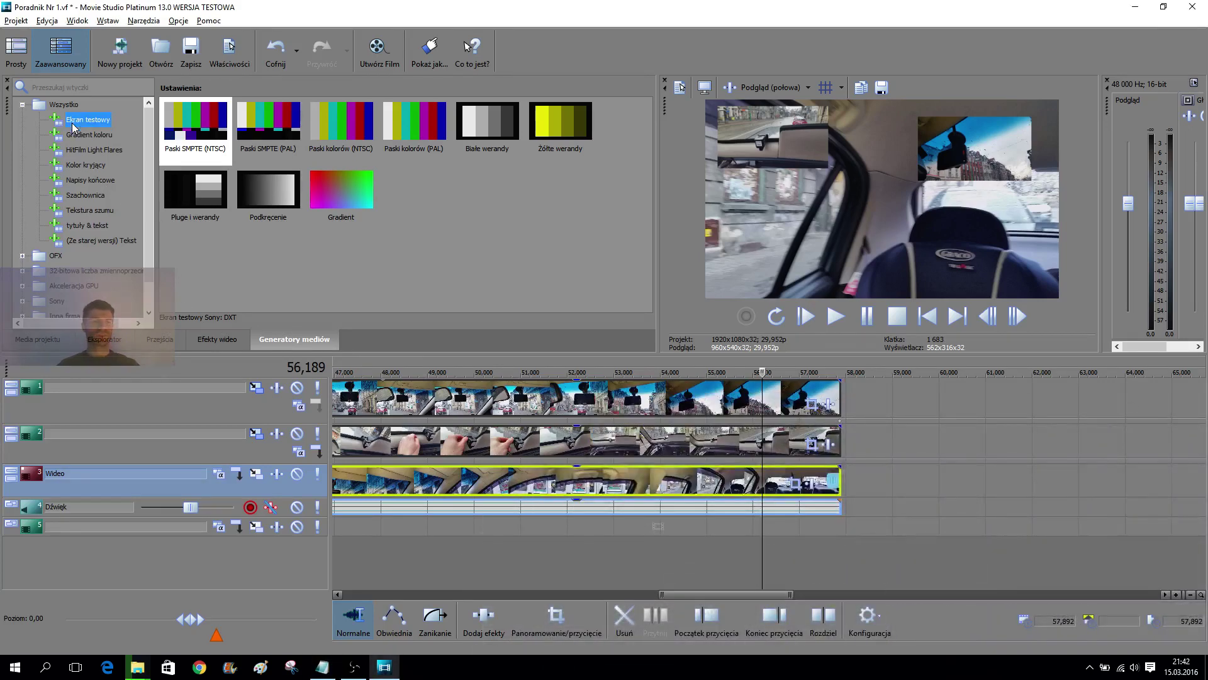
# - Look through the gradient, light flare and solid colour generators and add the (Domyślny) preset of tytuły & tekst to track 3
pyautogui.click(88, 135)
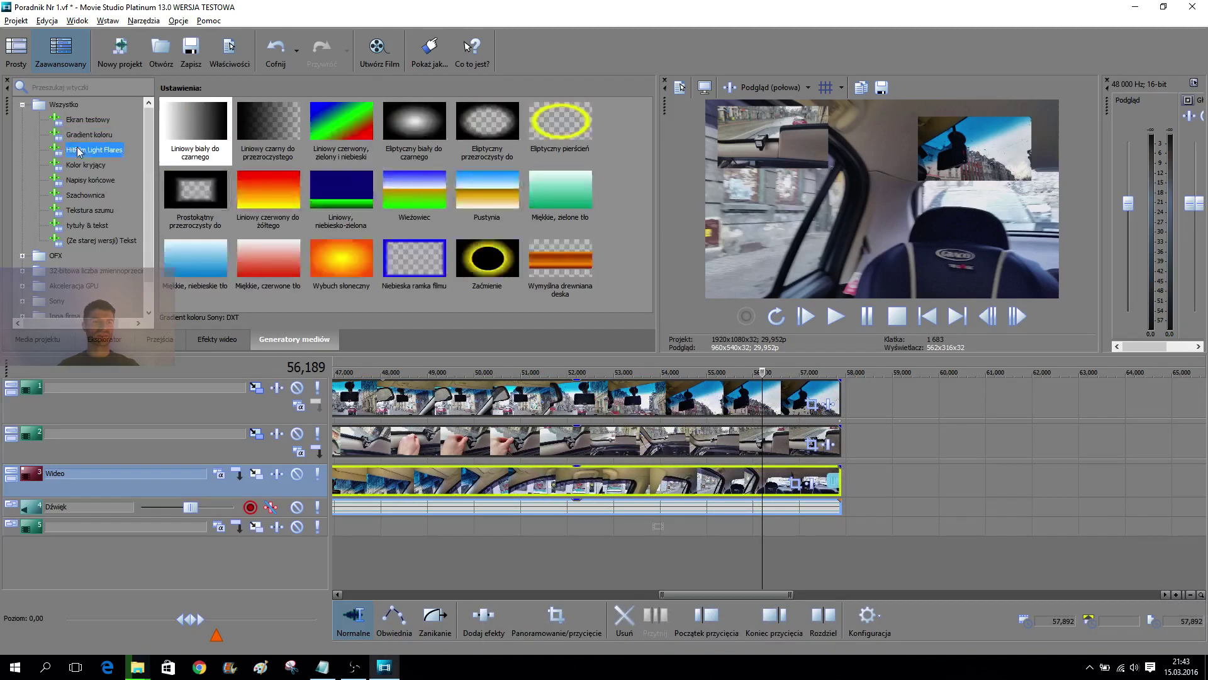
pyautogui.click(89, 150)
pyautogui.click(87, 166)
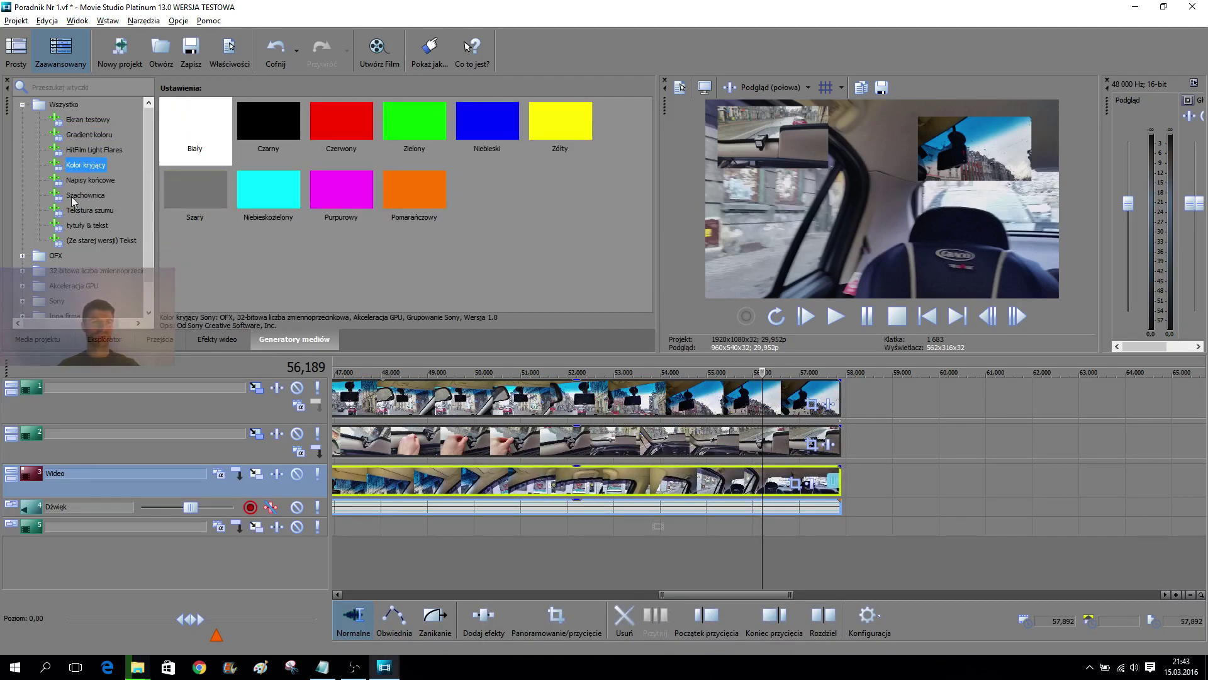
pyautogui.click(91, 226)
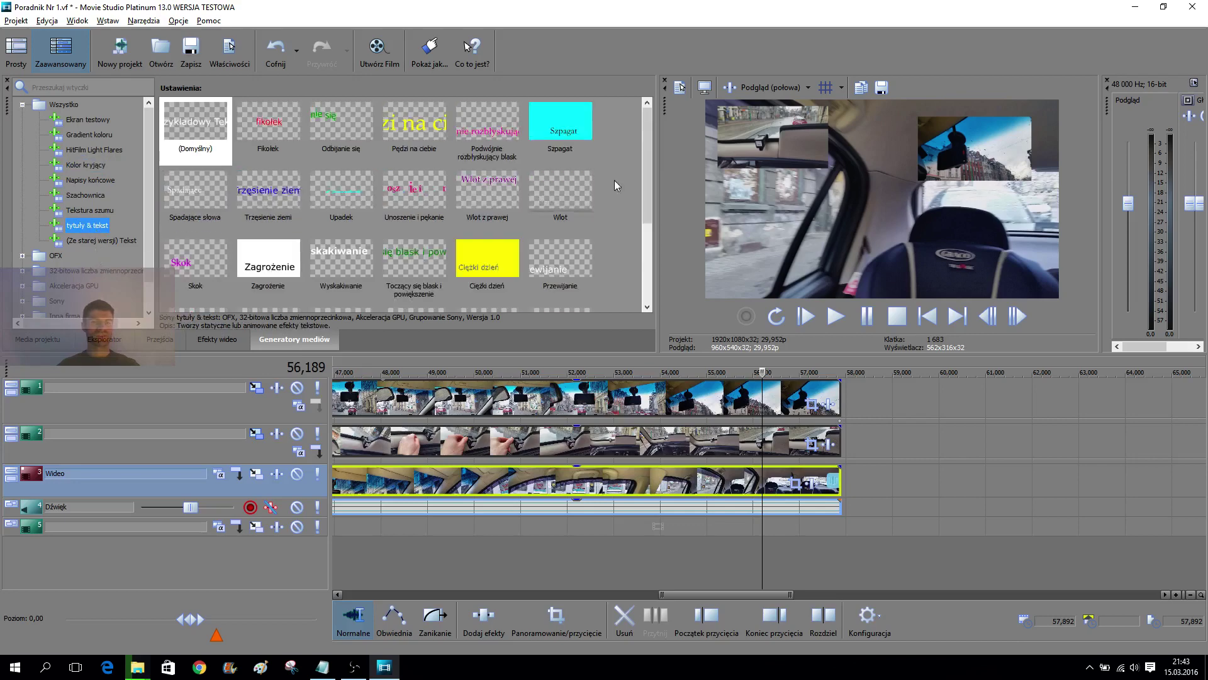
pyautogui.moveTo(649, 140)
pyautogui.mouseDown()
pyautogui.moveTo(645, 234)
pyautogui.moveTo(644, 146)
pyautogui.mouseUp()
pyautogui.click(197, 126)
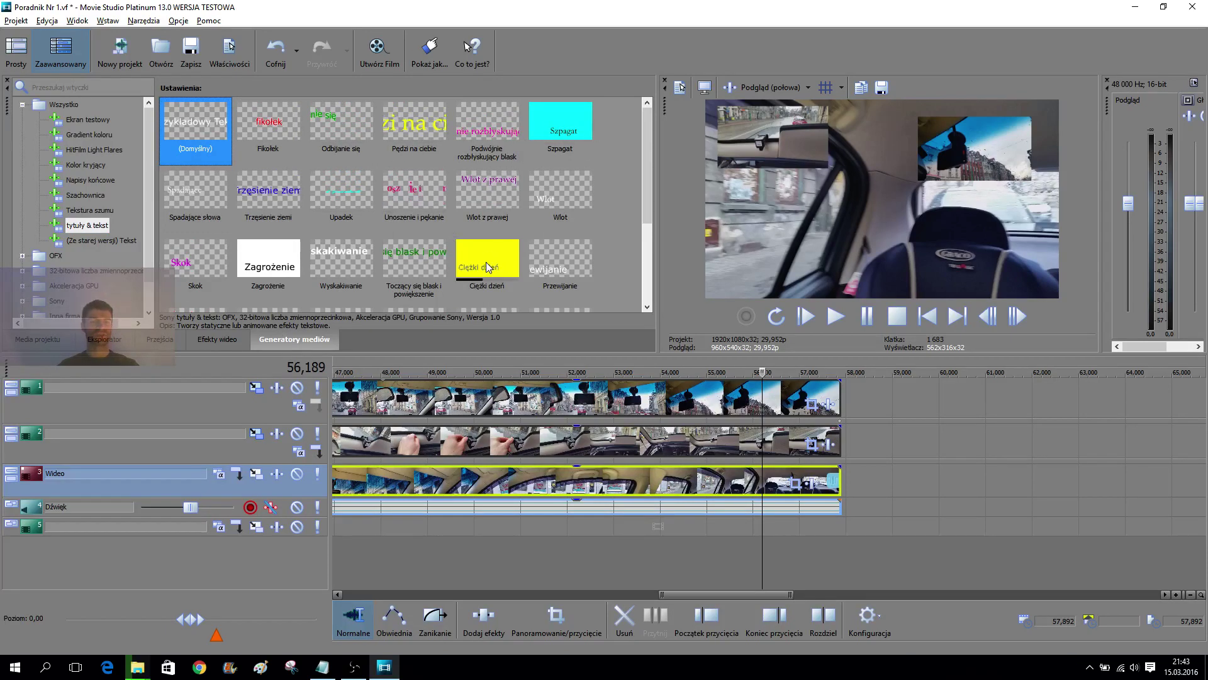
pyautogui.moveTo(644, 154)
pyautogui.mouseDown()
pyautogui.moveTo(656, 250)
pyautogui.moveTo(662, 153)
pyautogui.mouseUp()
pyautogui.doubleClick(199, 124)
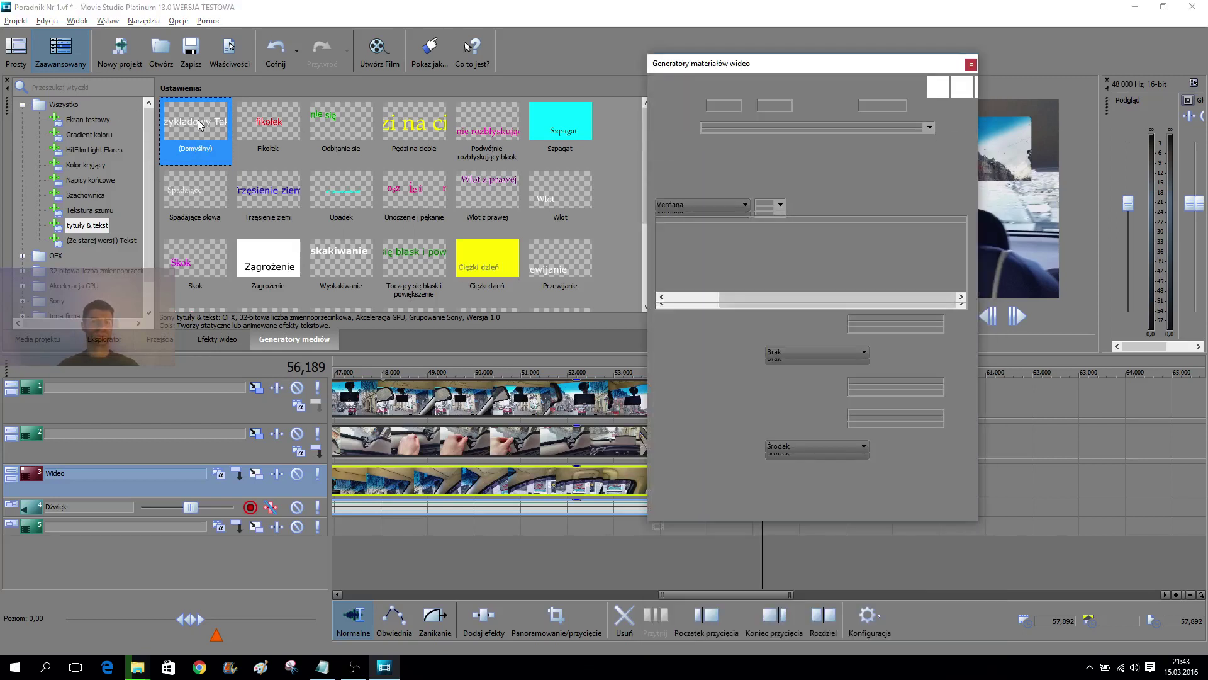
# - Replace the title's sample text with "FORUMWIEDZY.PL SUBSKRYBUJ KANAŁ :)" at font size 18
pyautogui.click(907, 257)
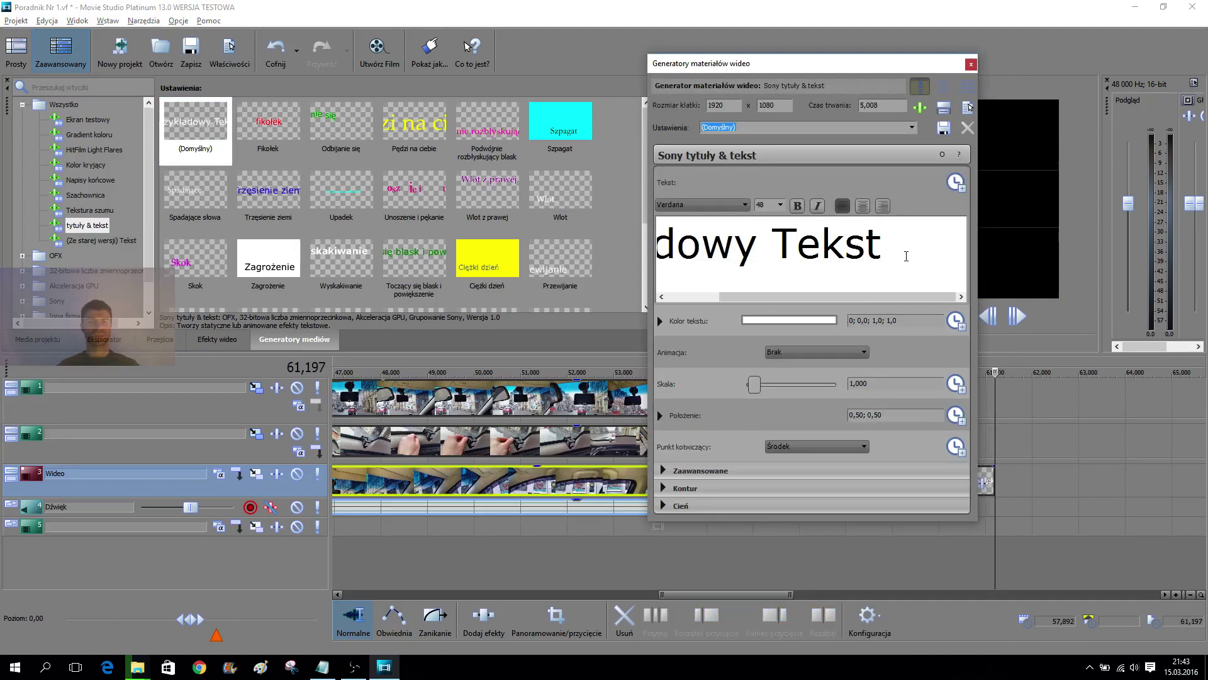
pyautogui.hotkey('ctrl', 'a')
pyautogui.press('Delete')
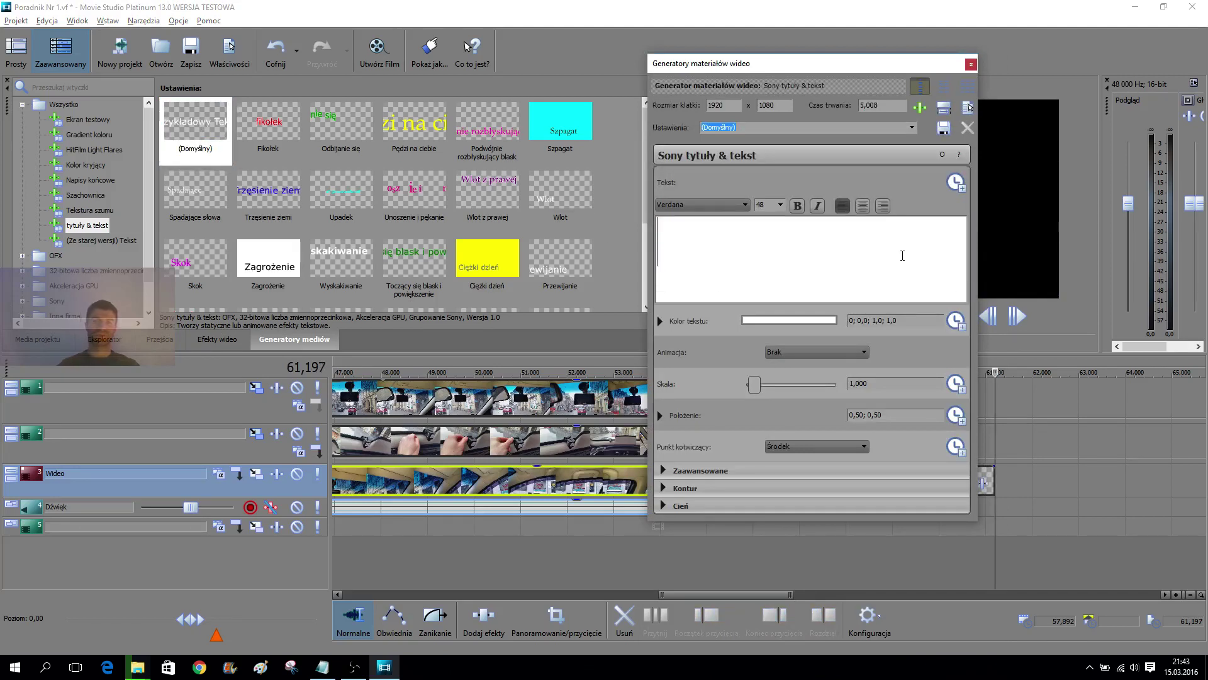
pyautogui.click(780, 204)
pyautogui.click(768, 258)
pyautogui.click(784, 248)
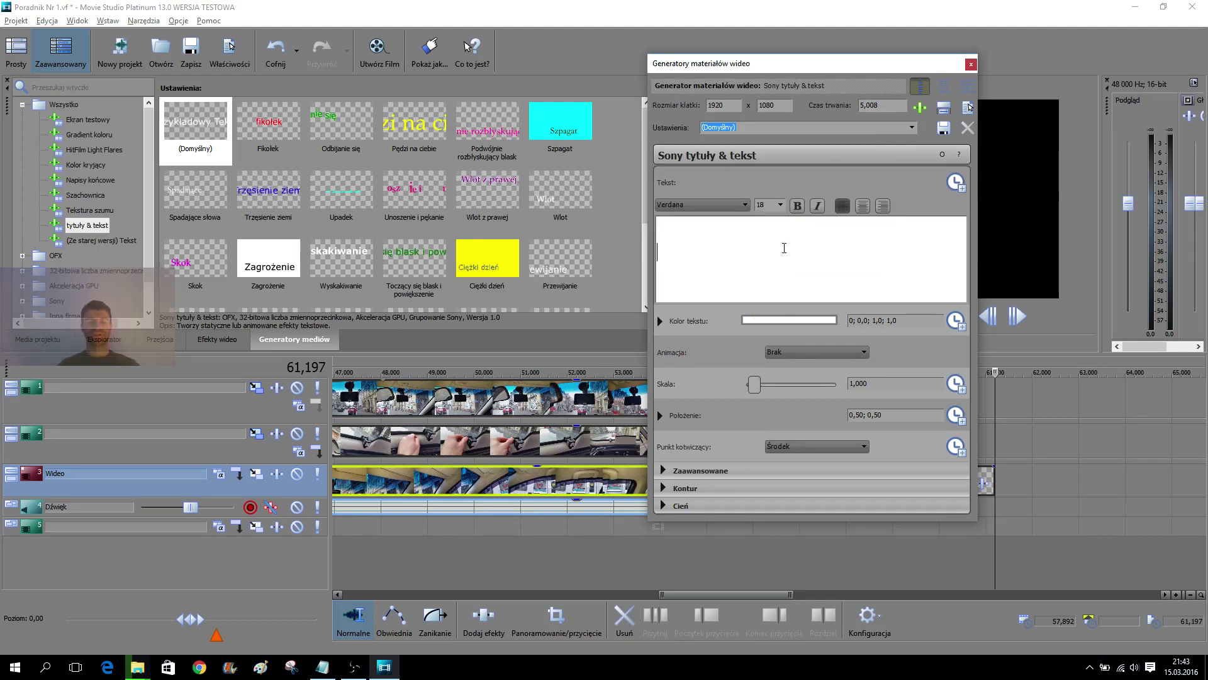
pyautogui.write('FORUMWIEDZY.P')
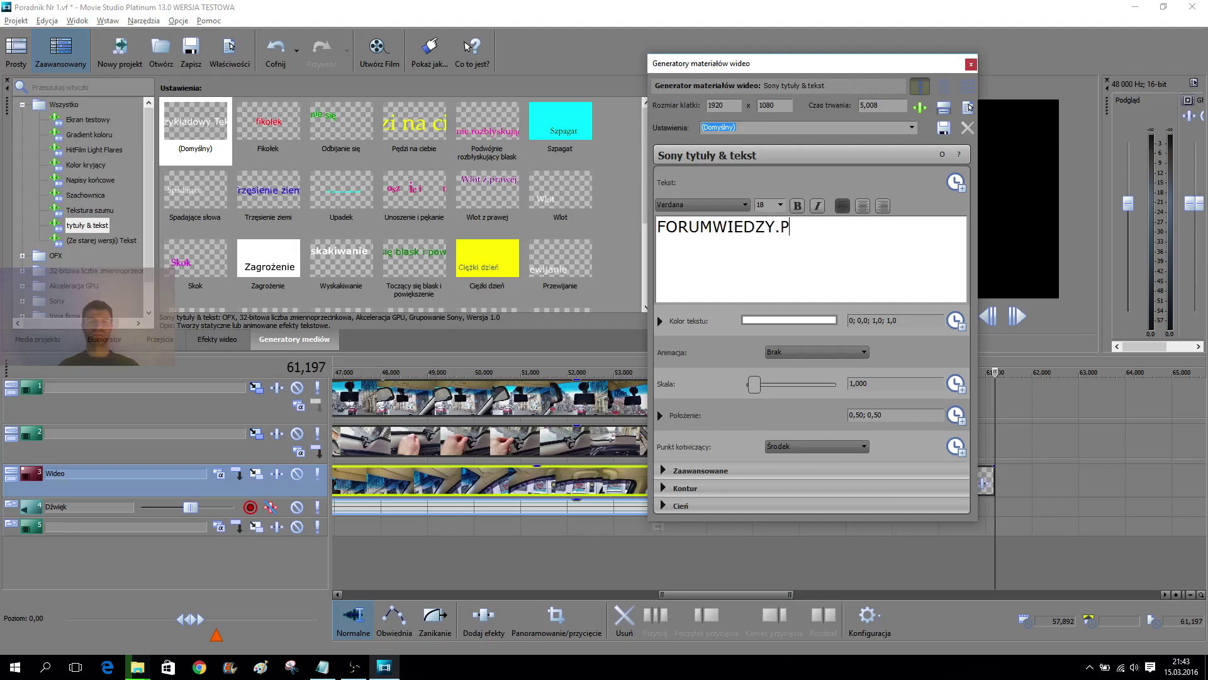
pyautogui.write('L SUBSKRYBUJ')
pyautogui.press('Return')
pyautogui.write('KANAŁ :)')
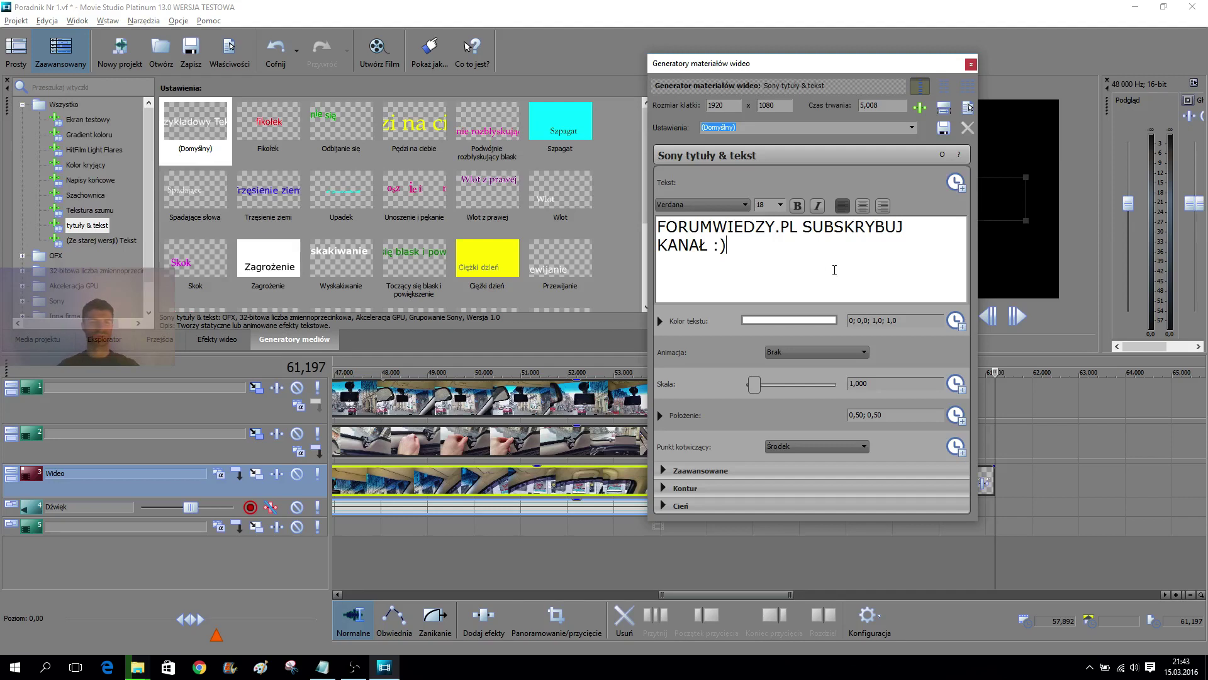
# - Preview the title at 58,627, beyond the end of the video clips, and close its settings
pyautogui.moveTo(832, 68); pyautogui.dragTo(197, 177)
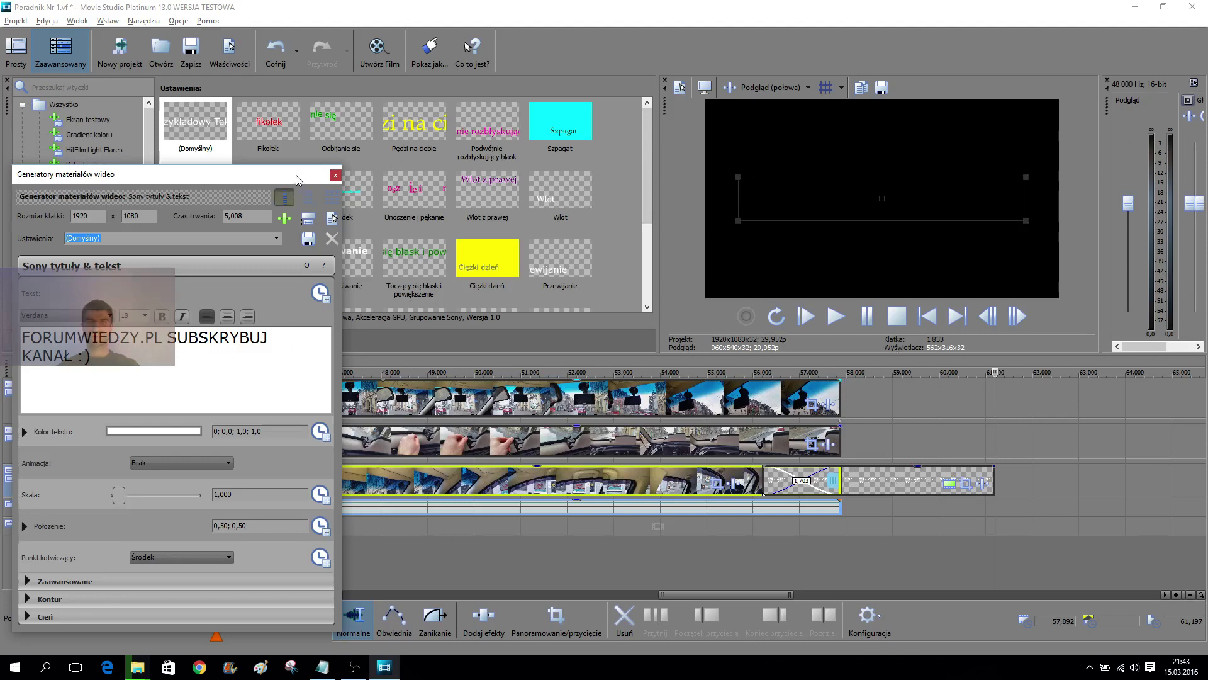
pyautogui.click(875, 523)
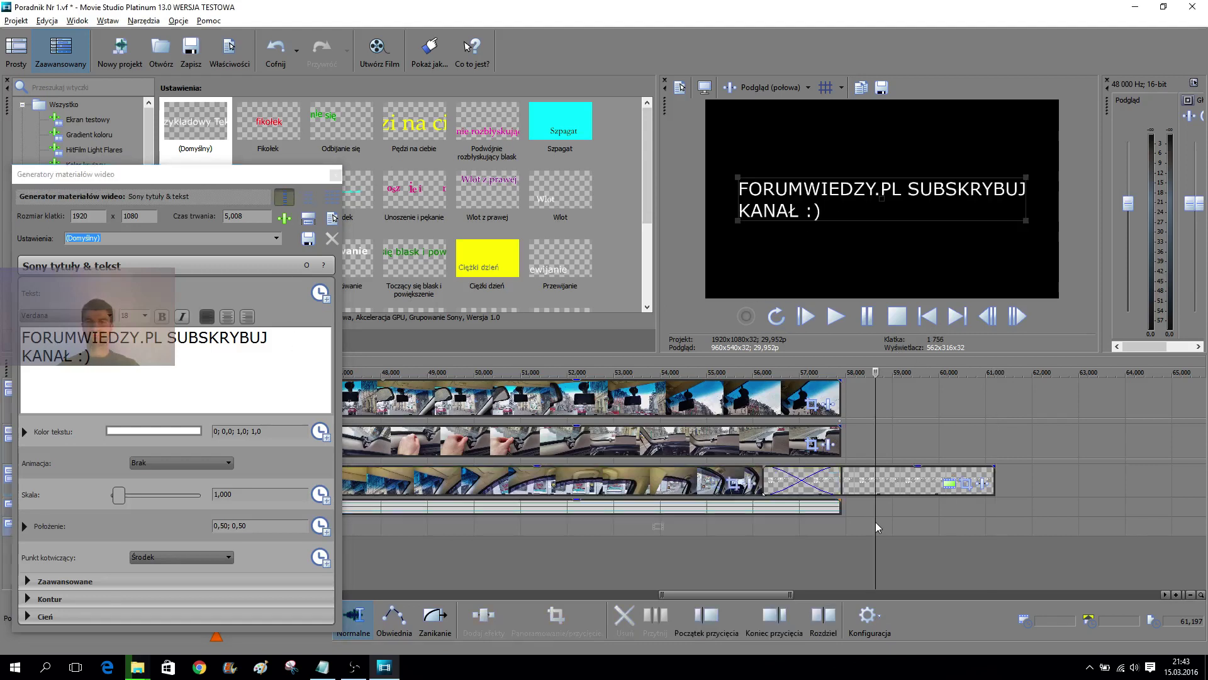
pyautogui.click(335, 176)
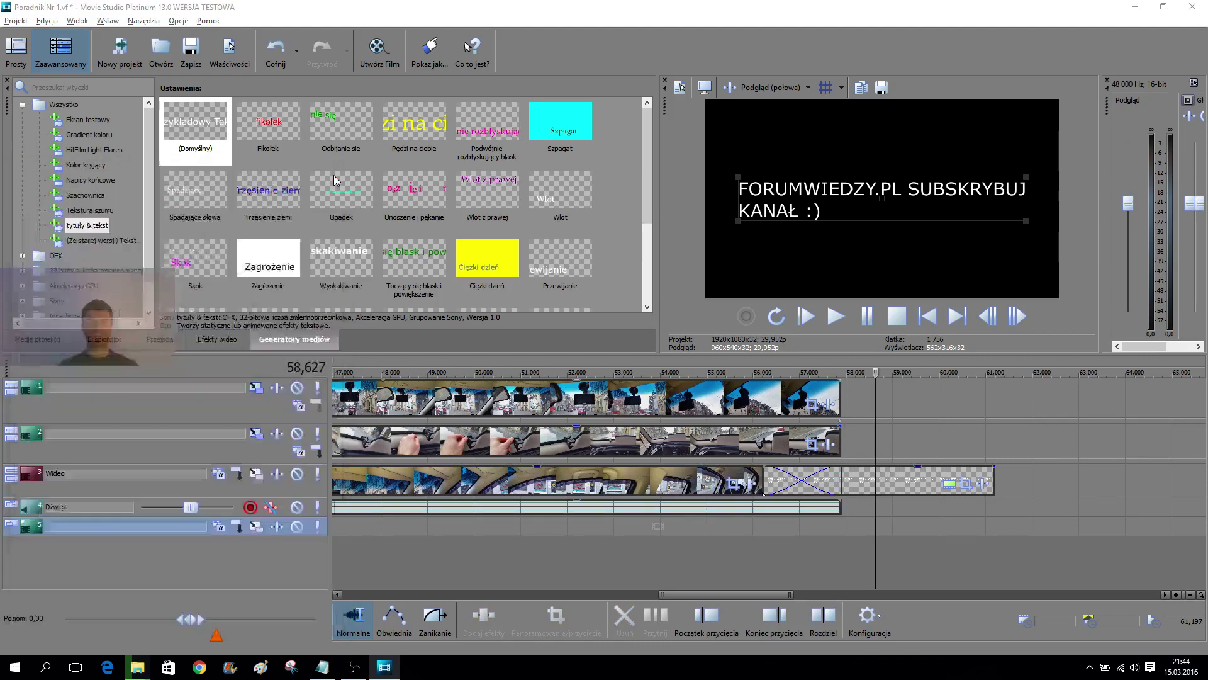
# - Insert a new video track above track 1 and move the title clip from the Wideo track to its start
pyautogui.click(1190, 594)
pyautogui.click(1190, 594)
pyautogui.click(1190, 595)
pyautogui.click(1190, 594)
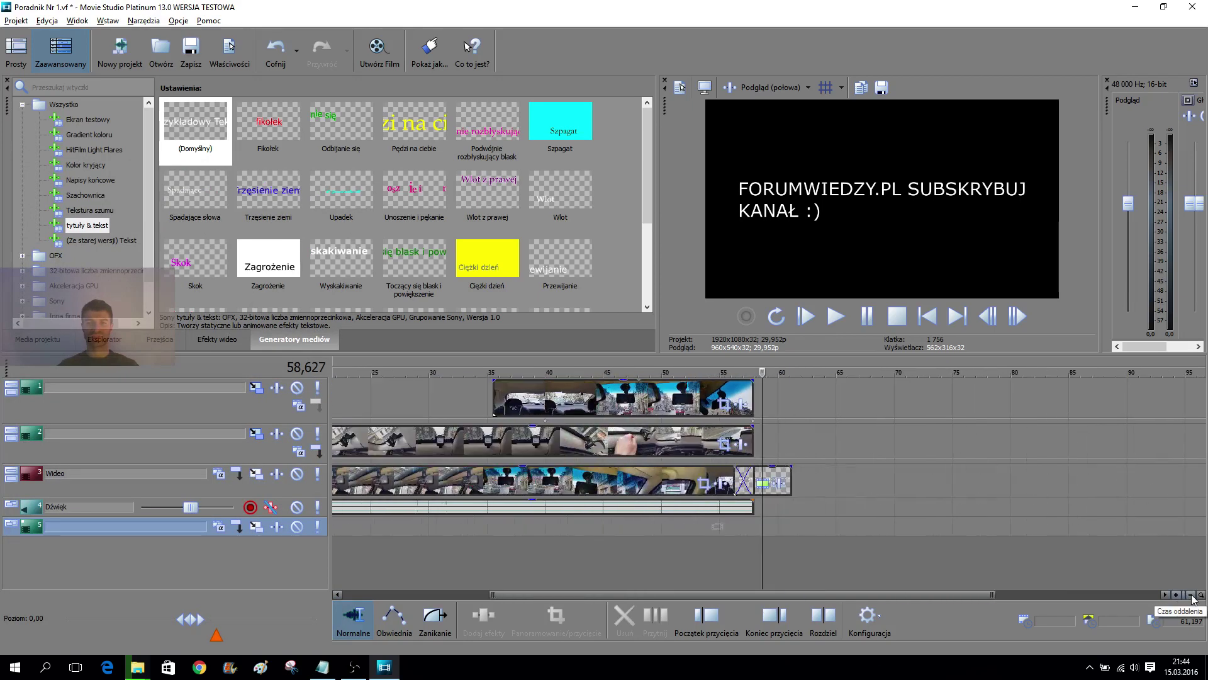
pyautogui.click(1190, 594)
pyautogui.click(757, 483)
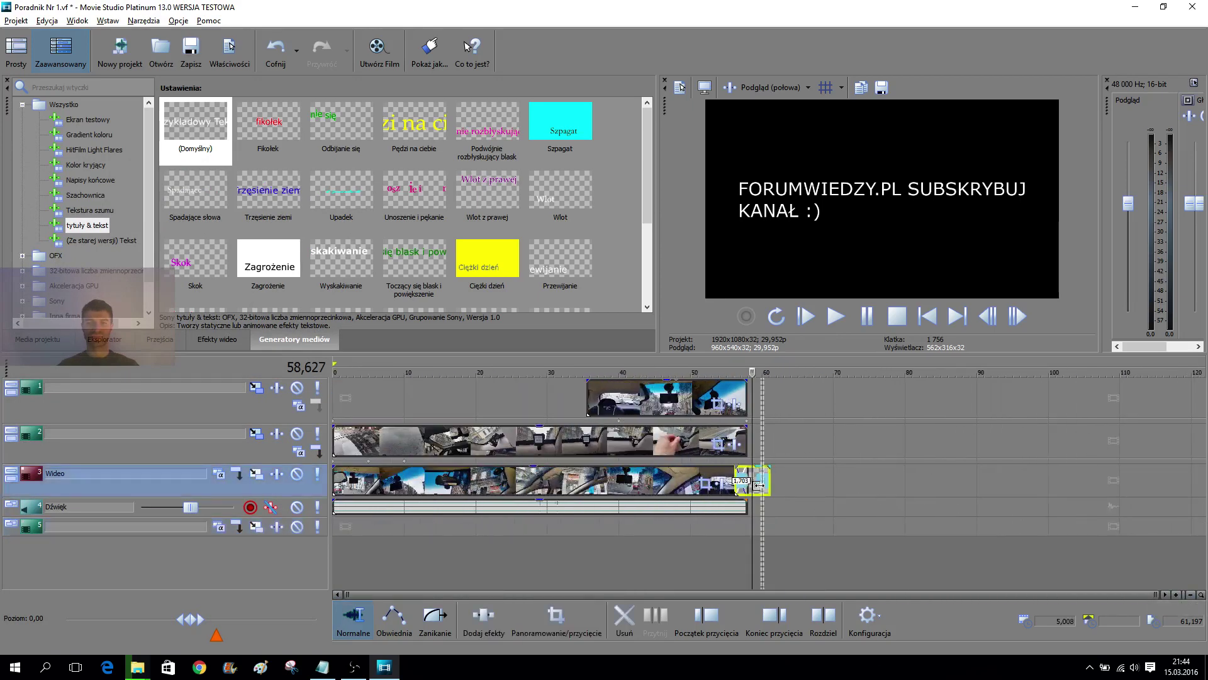
pyautogui.click(759, 483)
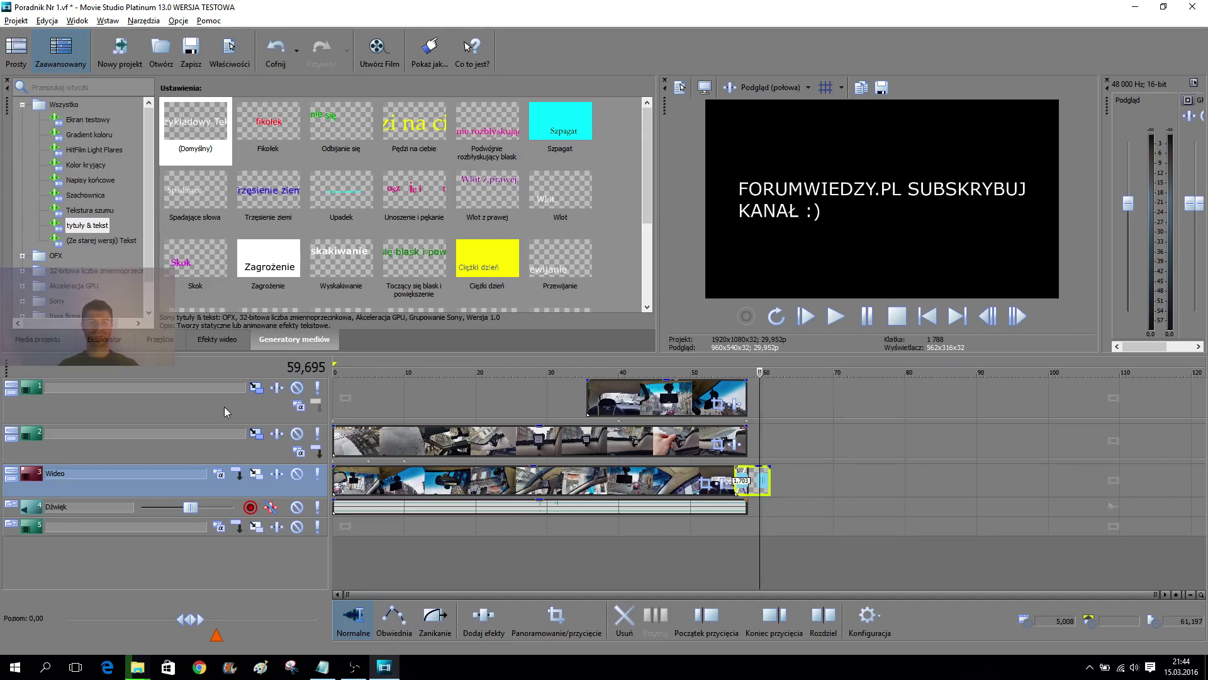
pyautogui.rightClick(256, 406)
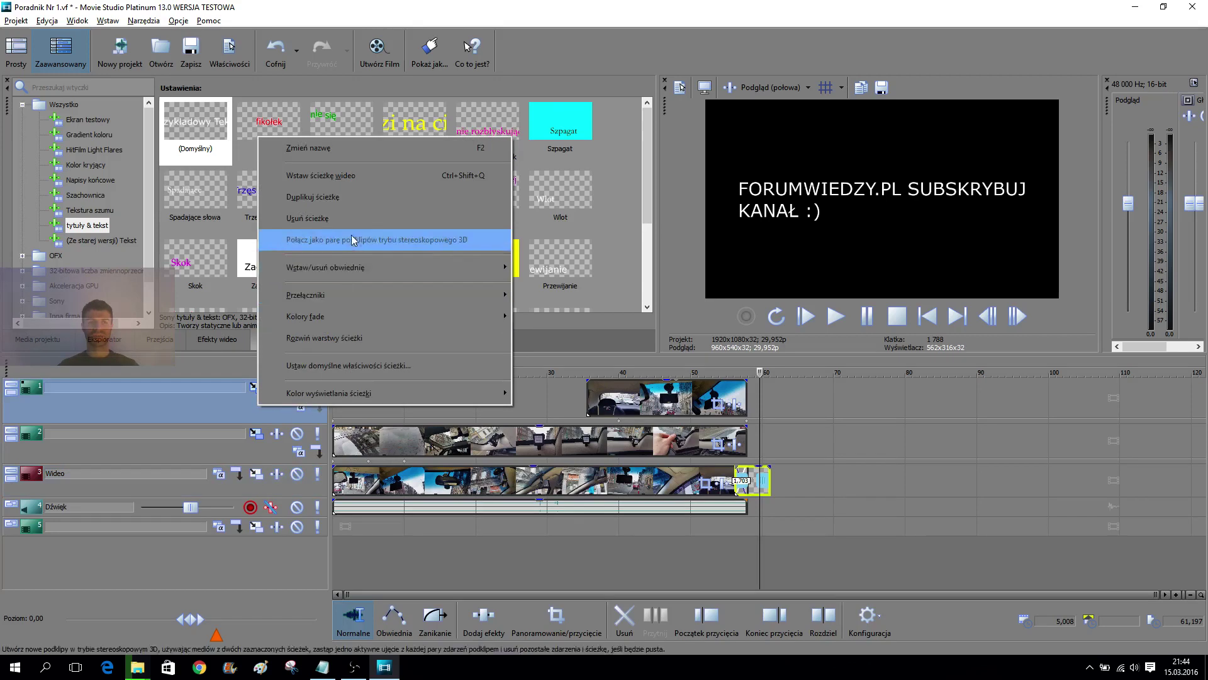
pyautogui.click(396, 176)
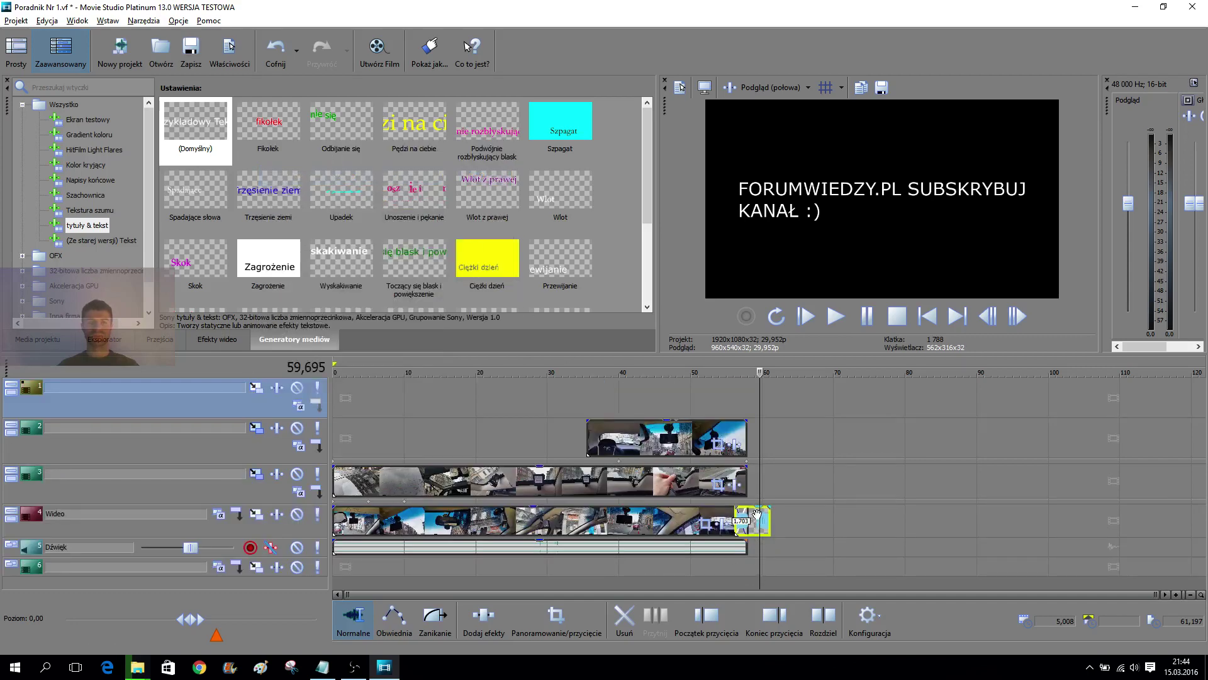
pyautogui.moveTo(752, 514); pyautogui.dragTo(341, 394)
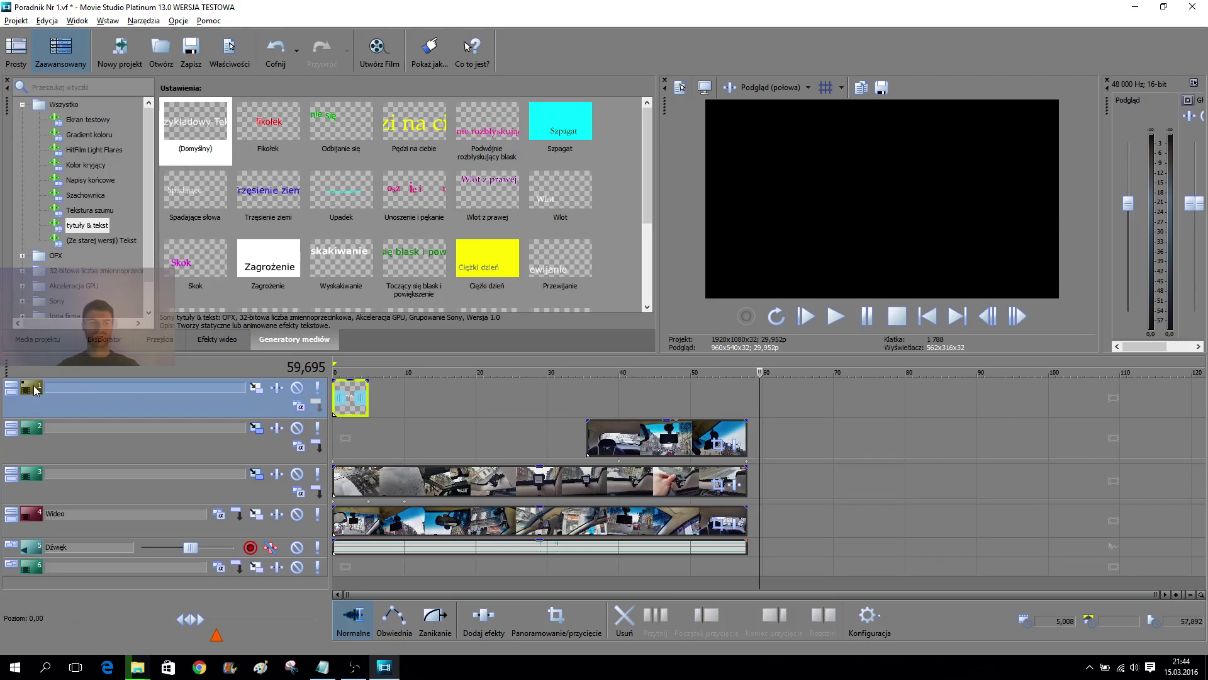
# - Name the new top track "Tekst"
pyautogui.doubleClick(82, 387)
pyautogui.write('tEK')
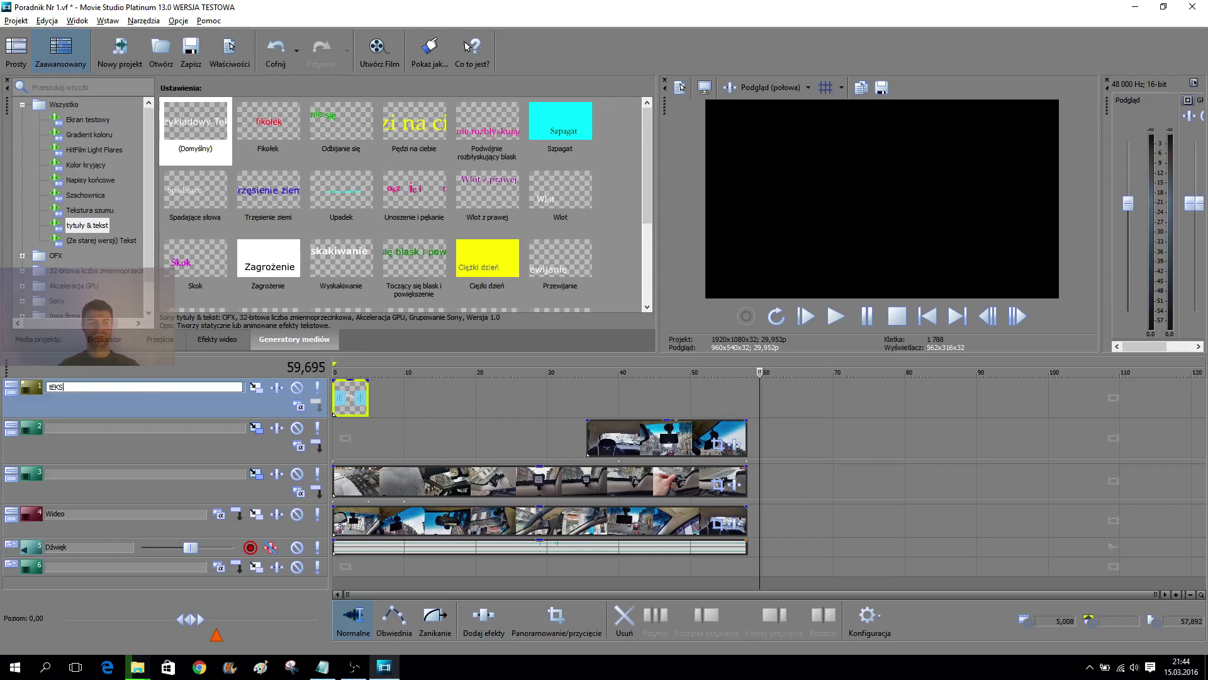
pyautogui.press('BackSpace')
pyautogui.write('Tekst')
# - Extend the title clip on the Tekst track to the end of the clips below and return the playhead to 0,000
pyautogui.moveTo(366, 407); pyautogui.dragTo(747, 407)
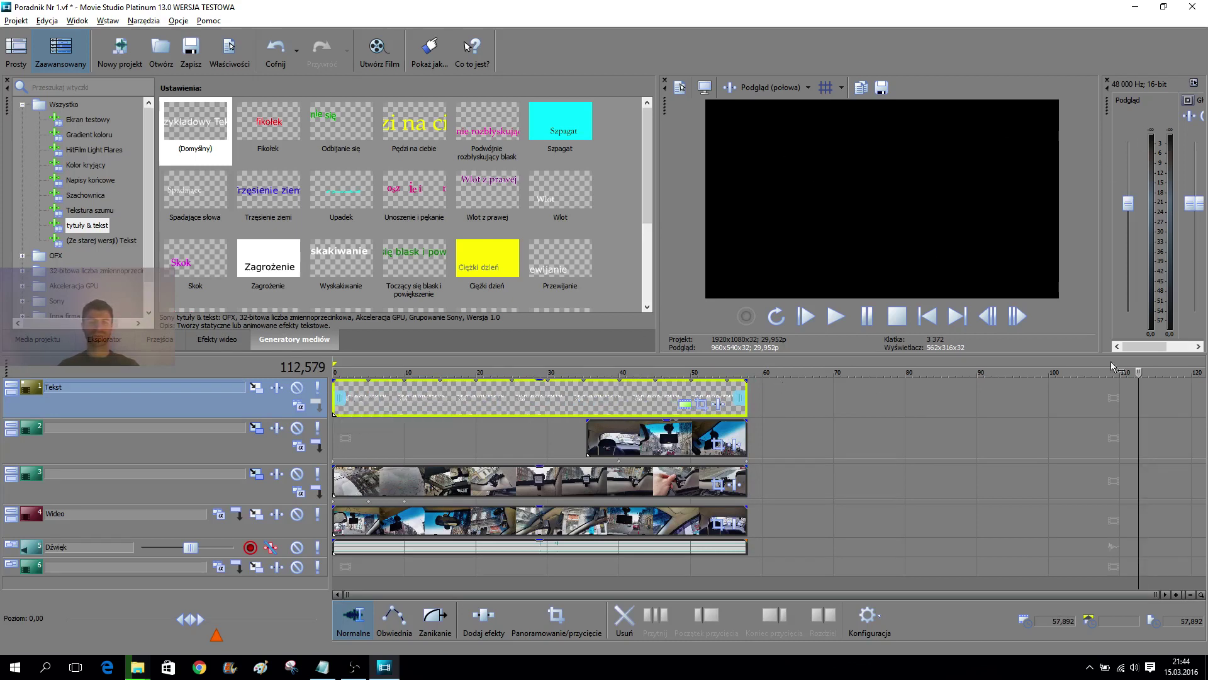
pyautogui.moveTo(1140, 372); pyautogui.dragTo(339, 368)
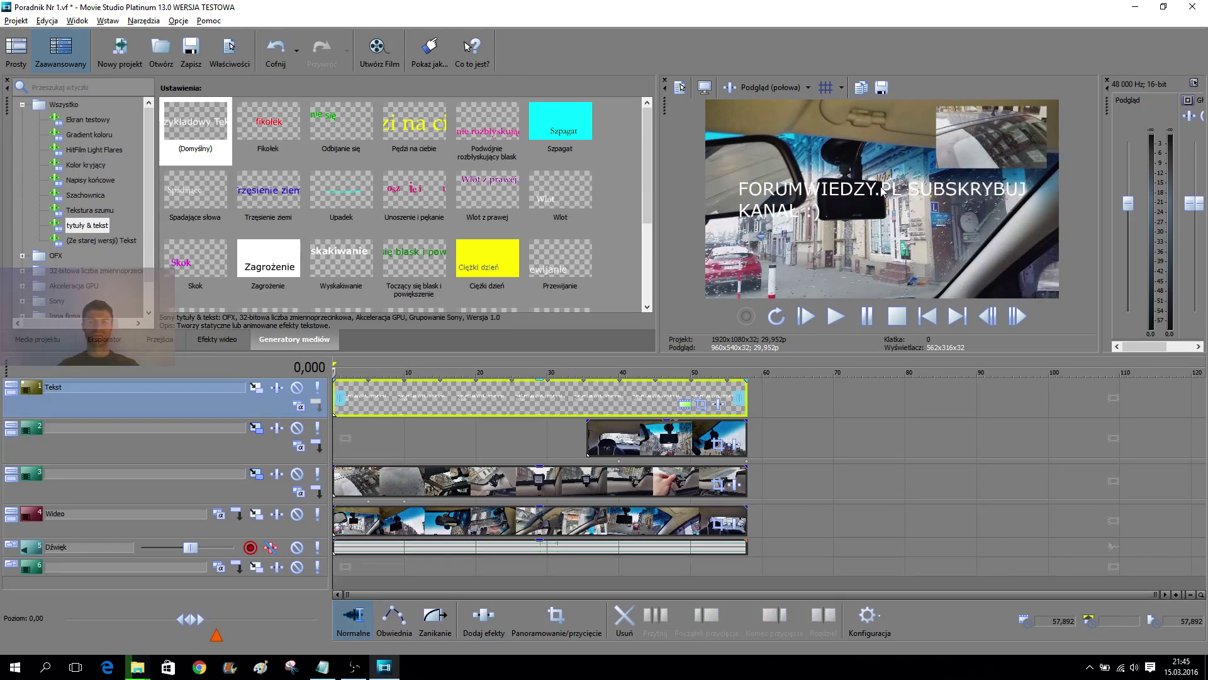
pyautogui.click(404, 402)
pyautogui.moveTo(396, 376); pyautogui.dragTo(334, 376)
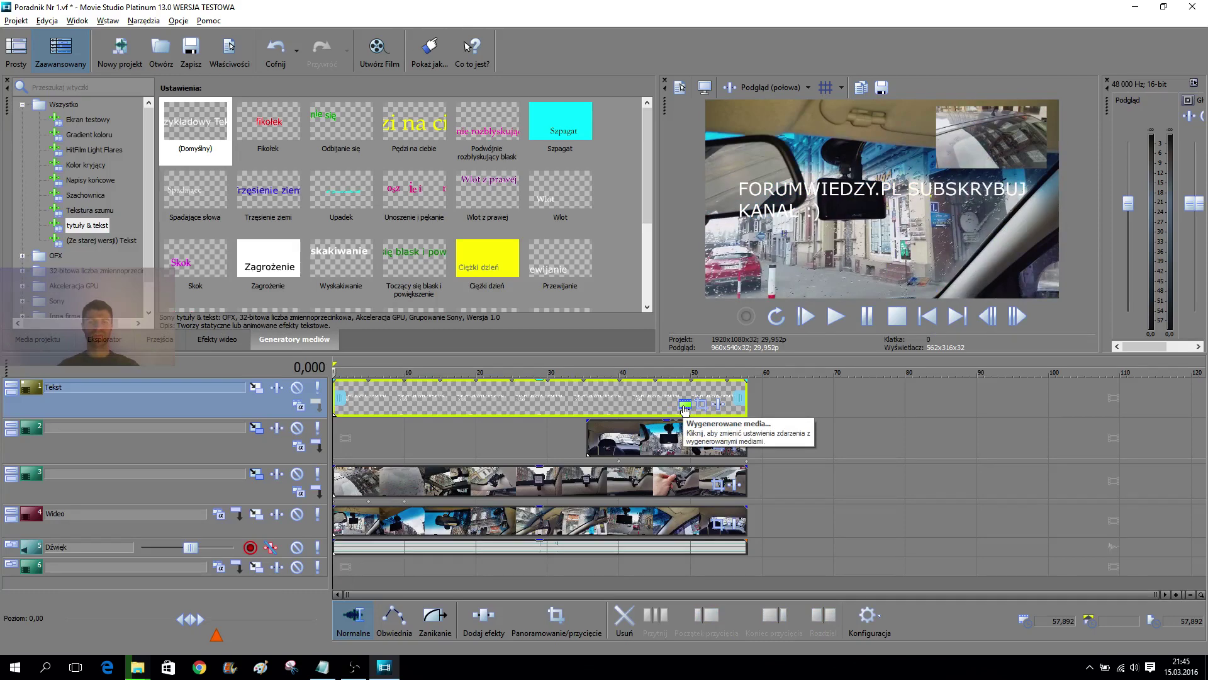
# - Reopen the generated media settings of the Tekst title clip, then move the settings window up and enlarge it
pyautogui.click(685, 406)
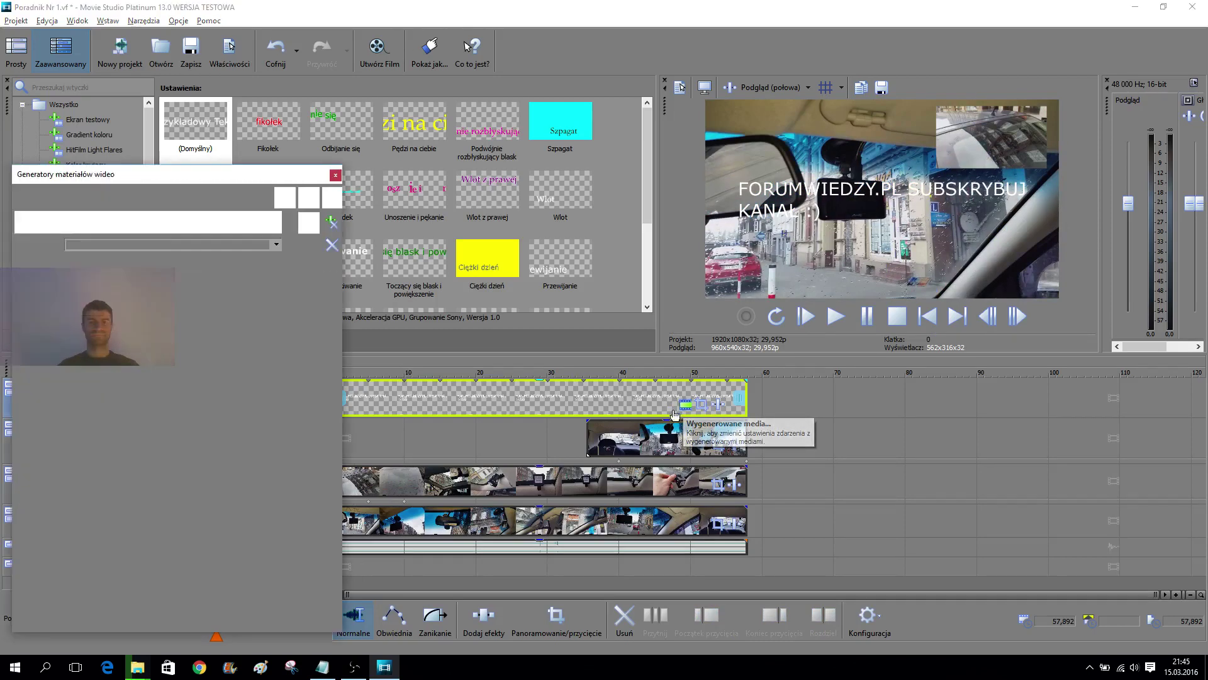
pyautogui.click(337, 176)
pyautogui.rightClick(398, 403)
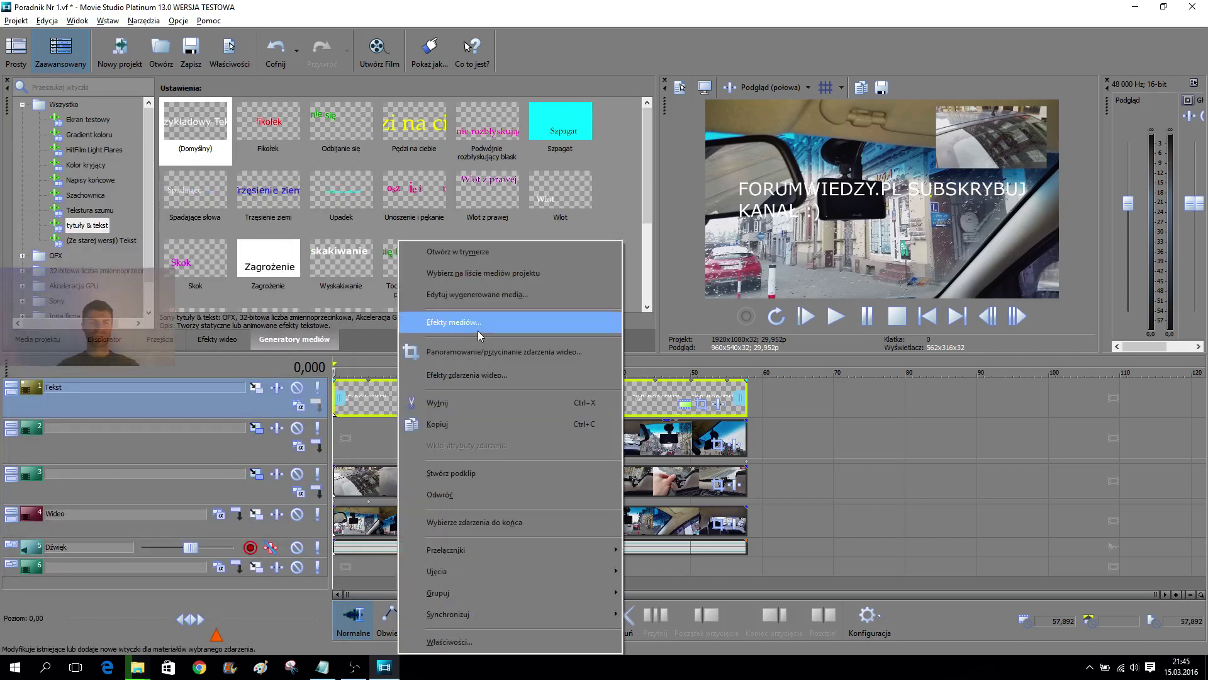
pyautogui.click(535, 300)
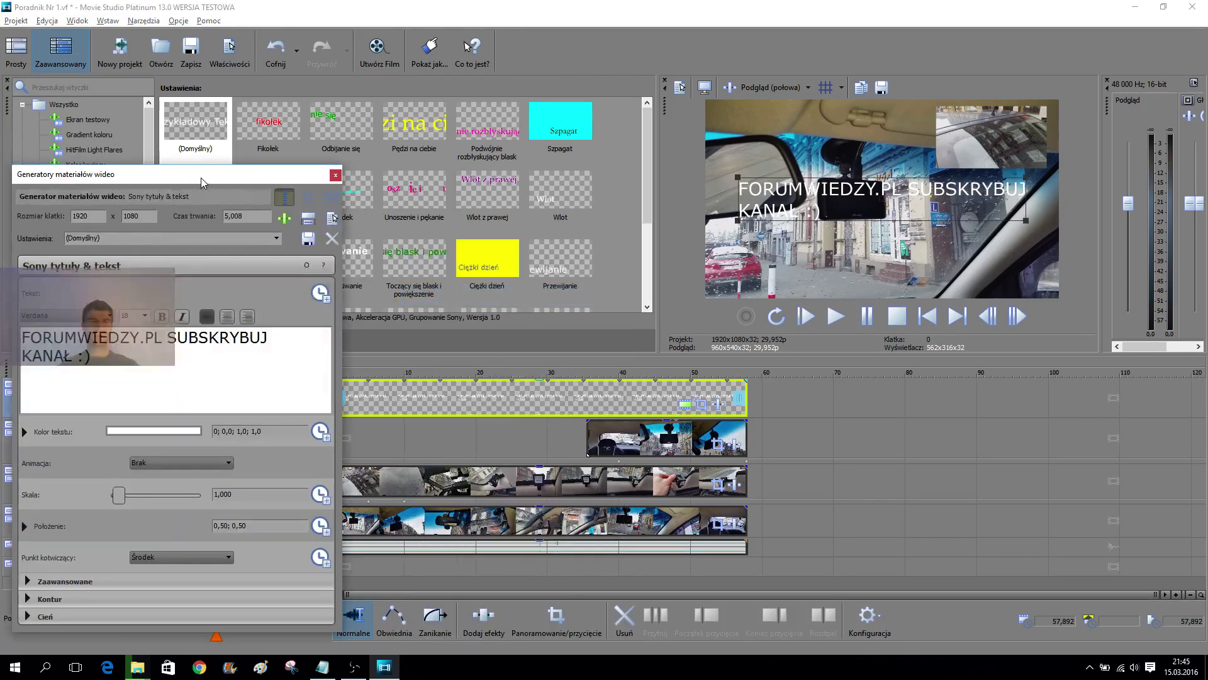
pyautogui.moveTo(201, 177); pyautogui.dragTo(197, 43)
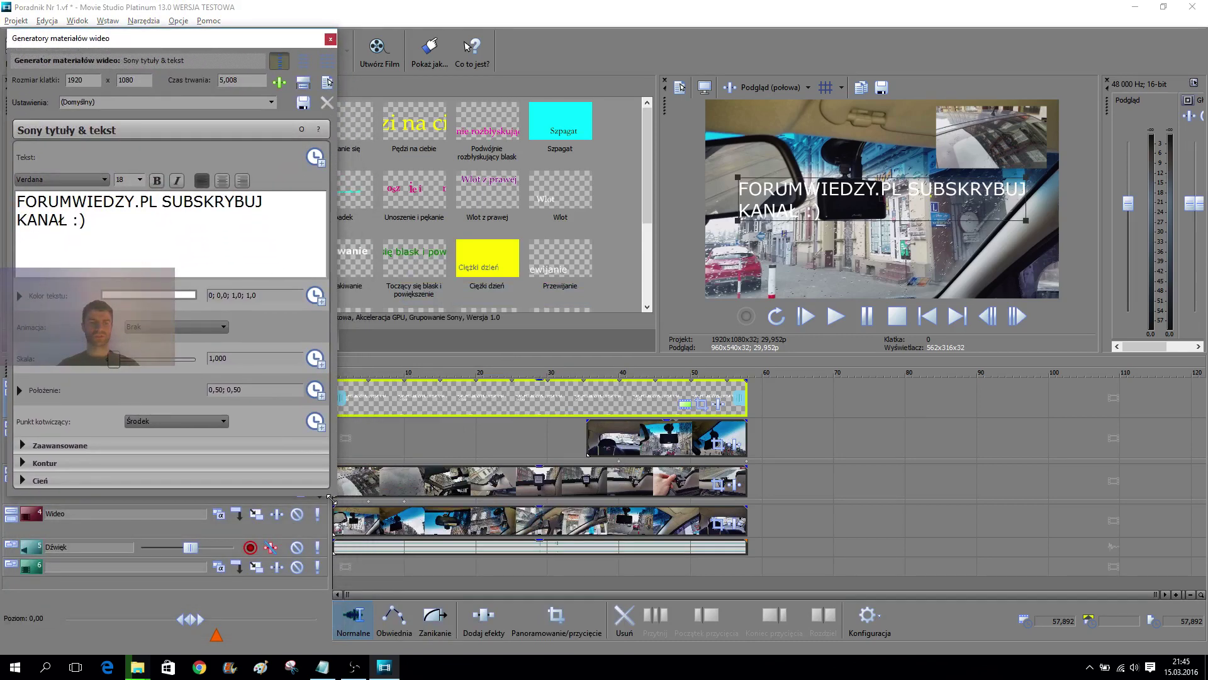
pyautogui.moveTo(330, 499); pyautogui.dragTo(356, 628)
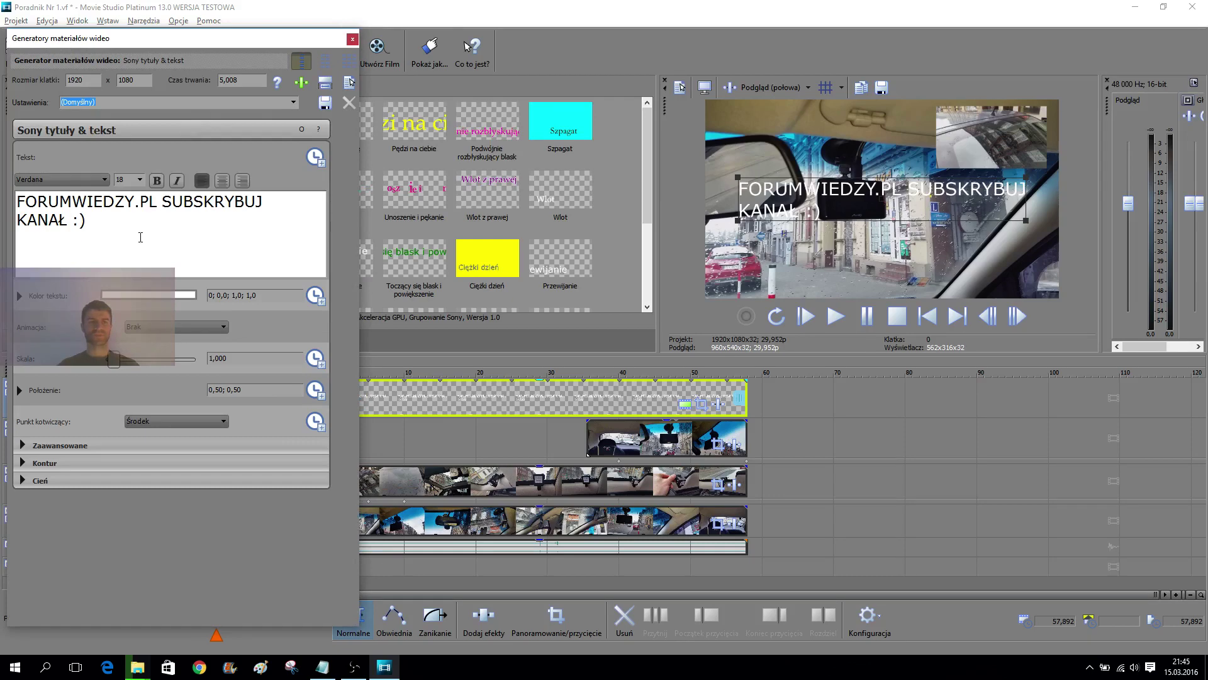
# - Set the font size of the whole title text to 20
pyautogui.moveTo(141, 237); pyautogui.dragTo(41, 189)
pyautogui.click(140, 180)
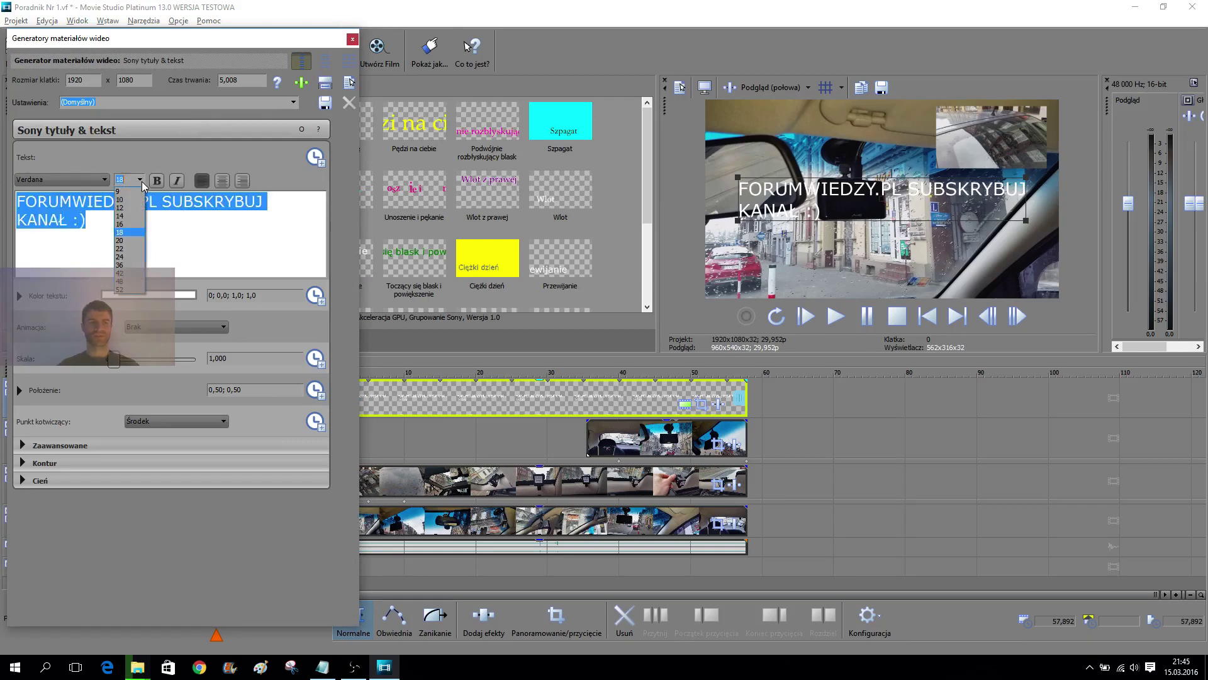
pyautogui.click(126, 241)
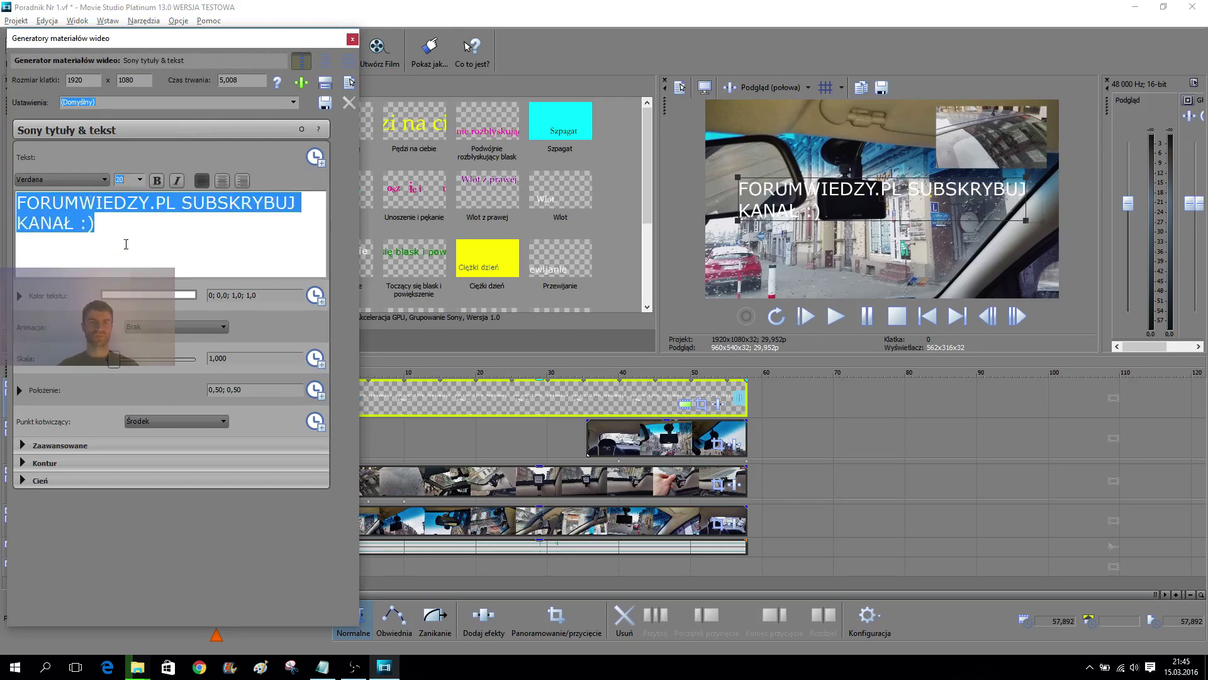
# - Rearrange the title text into three lines: "FORUMWIEDZY.PL", "SUBSKRYBUJ KANAŁ" and ":)"
pyautogui.click(187, 201)
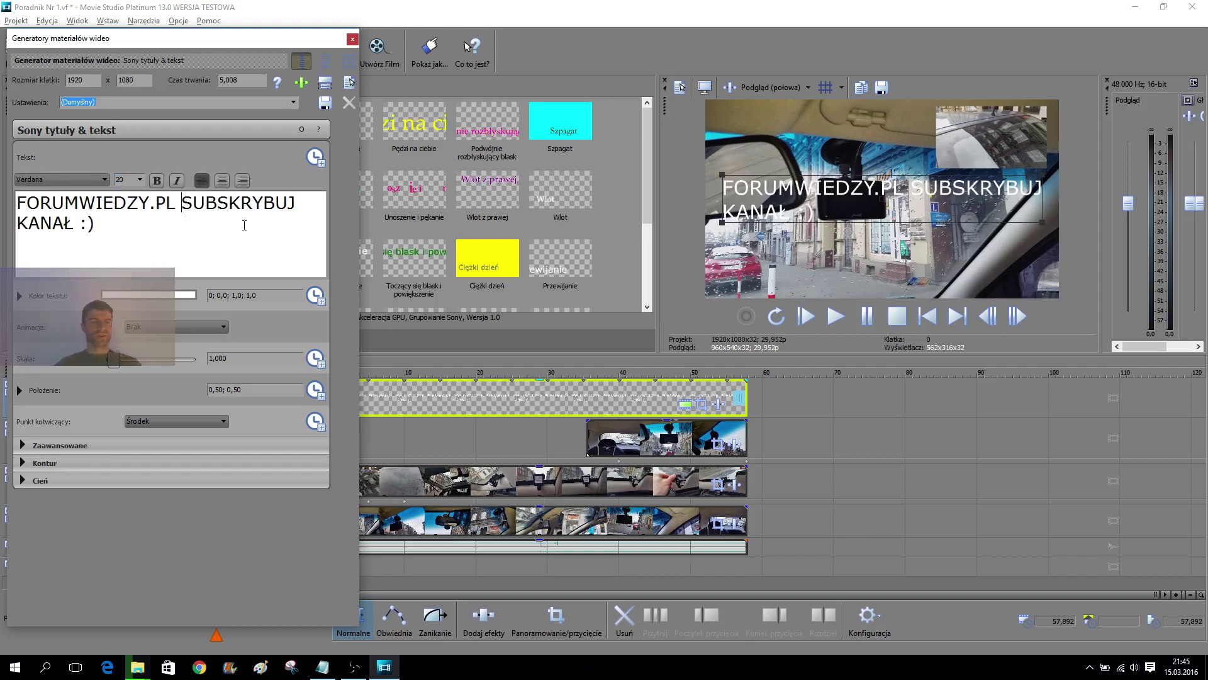
pyautogui.press('BackSpace')
pyautogui.press('Return')
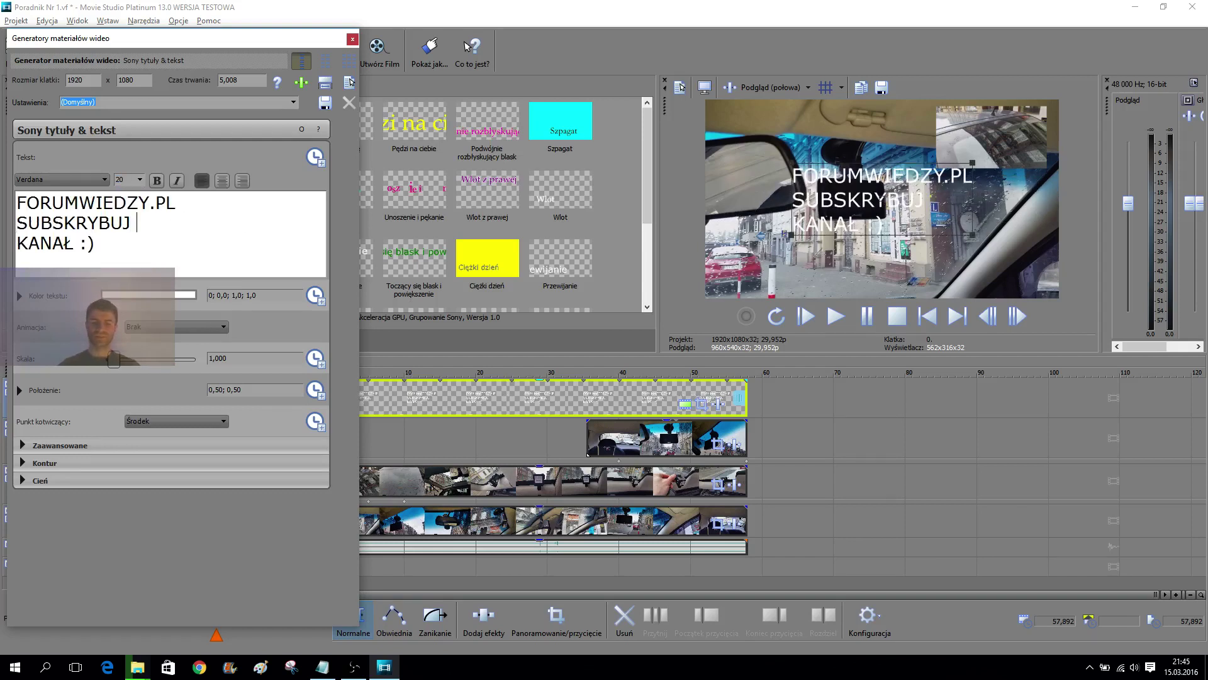
pyautogui.press('Delete')
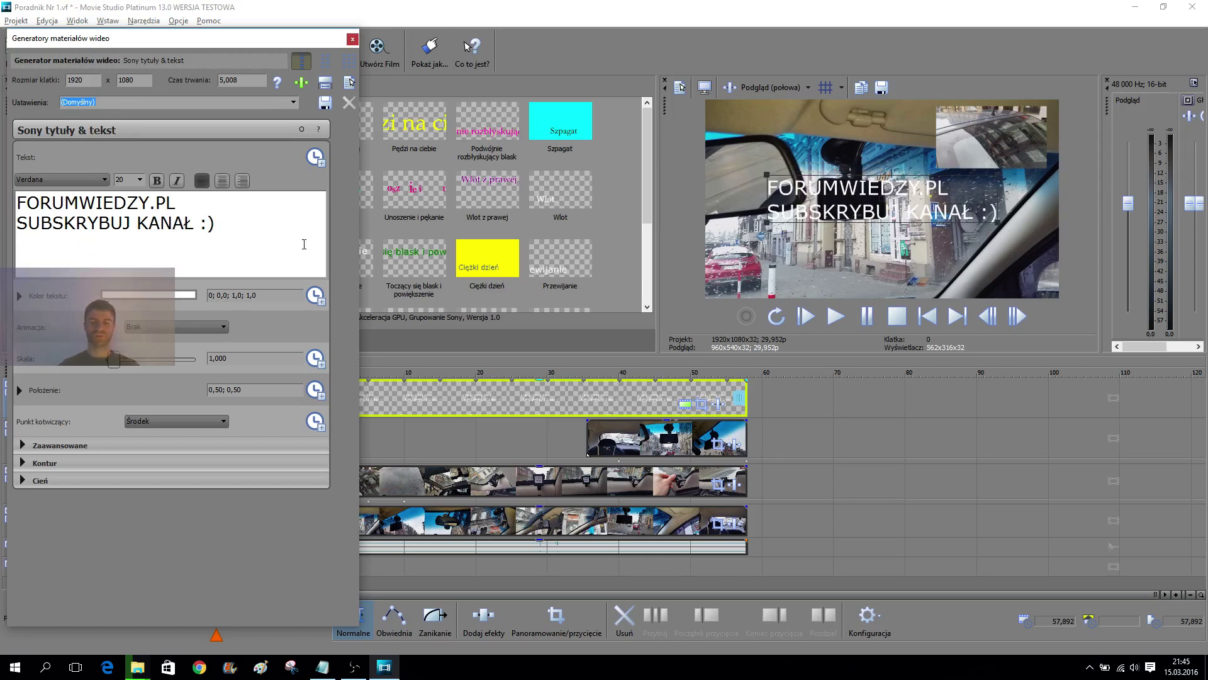
pyautogui.hotkey('ctrl', 'Right')
pyautogui.press('Return')
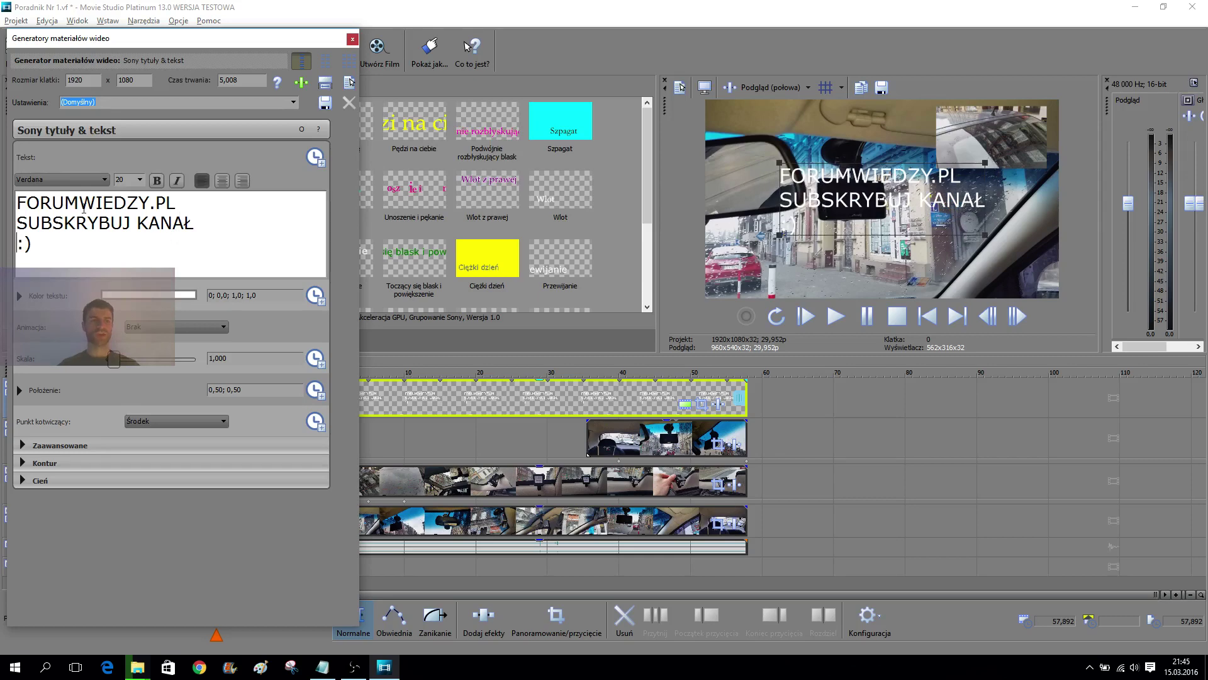
# - Center-align all three lines of the title text
pyautogui.click(221, 181)
pyautogui.hotkey('ctrl', 'a')
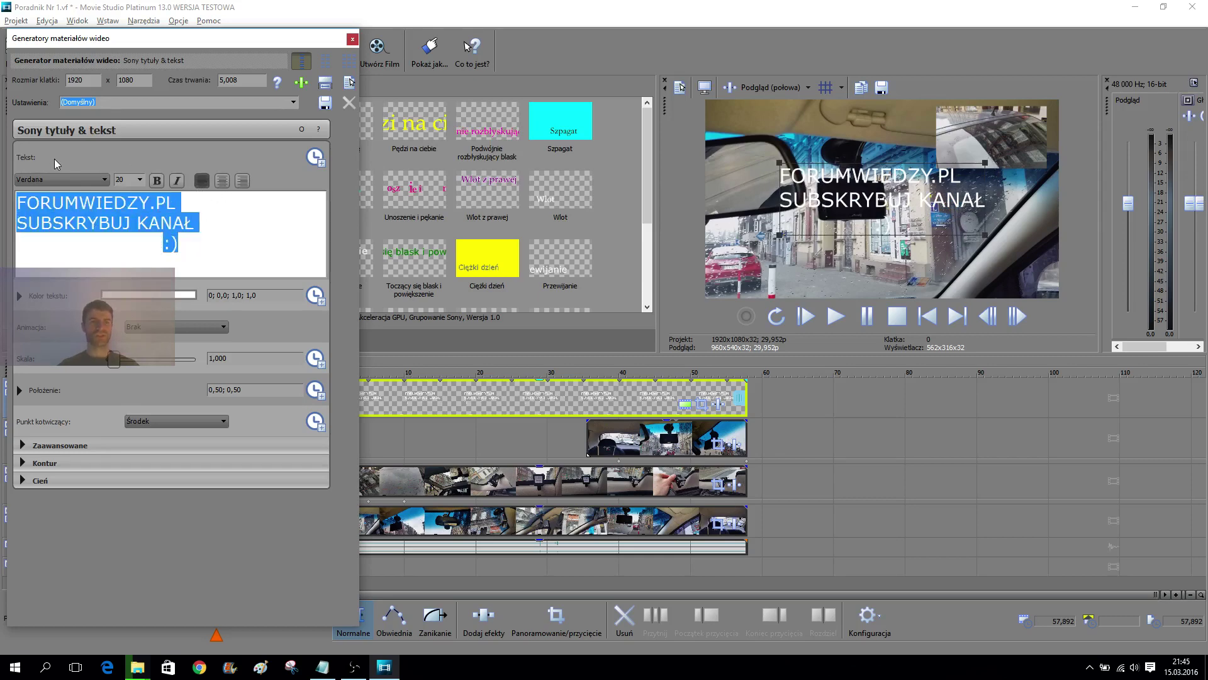
pyautogui.click(223, 182)
pyautogui.click(188, 245)
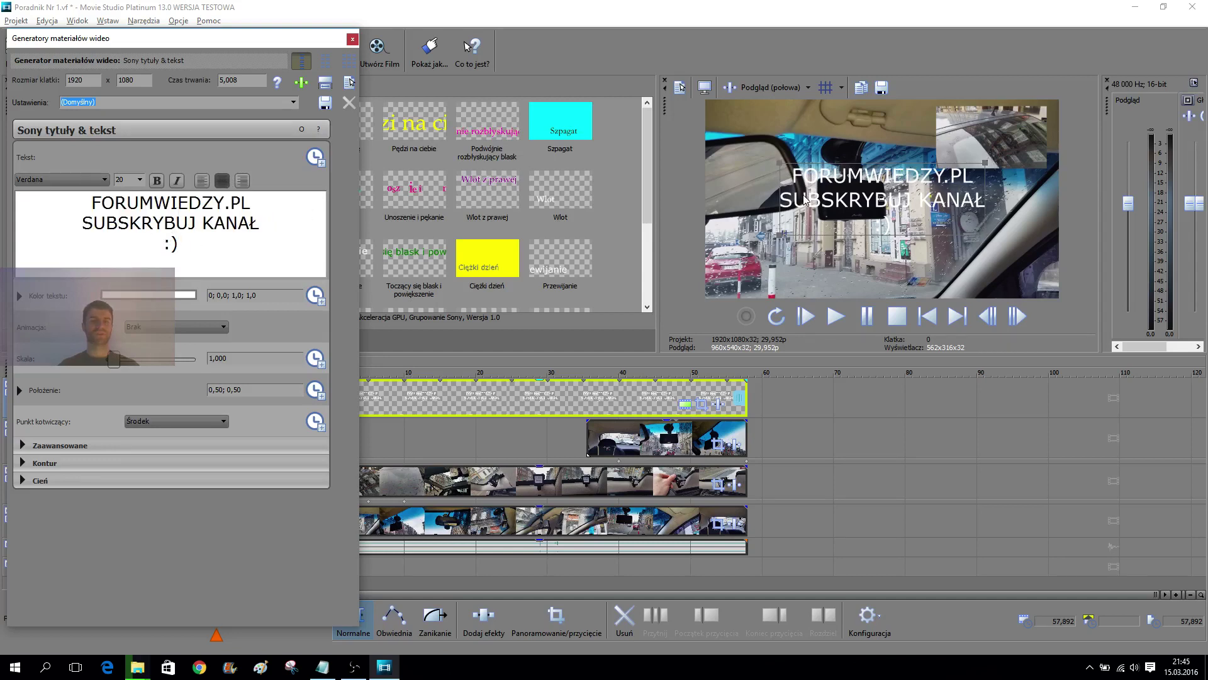
# - Colour the whole title text yellow, HSV about 48; 0,93; 1,0 at full opacity
pyautogui.moveTo(188, 246); pyautogui.dragTo(80, 180)
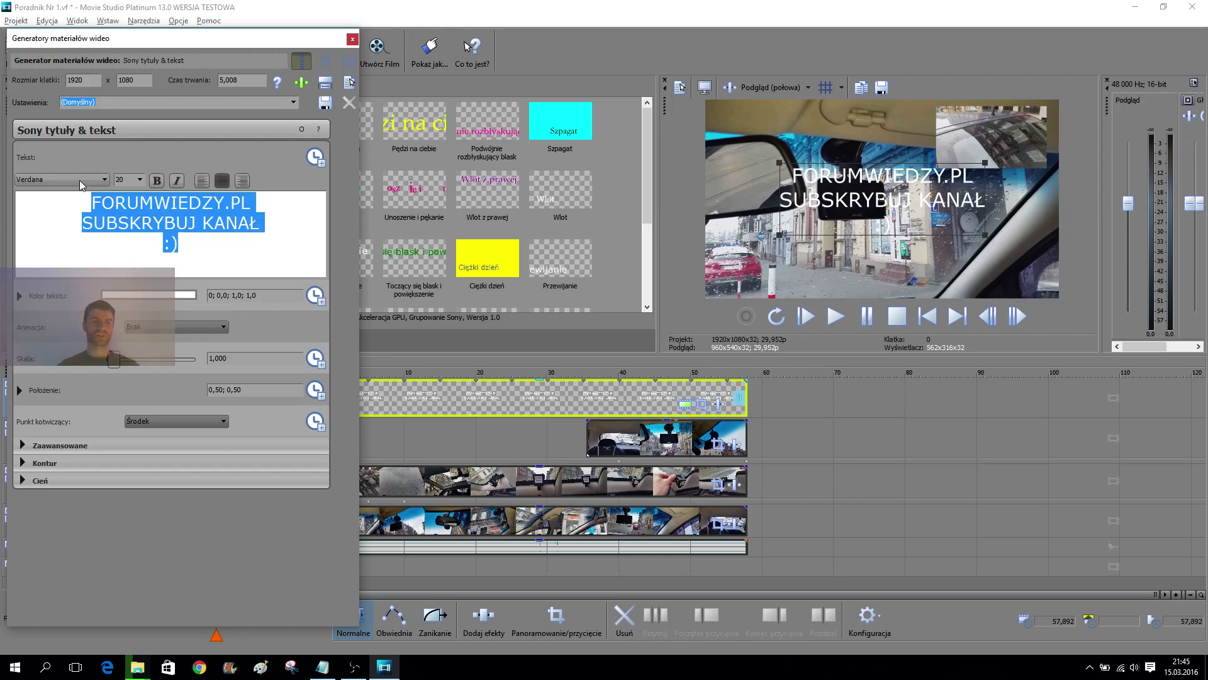
pyautogui.click(146, 294)
pyautogui.moveTo(154, 351); pyautogui.dragTo(56, 338)
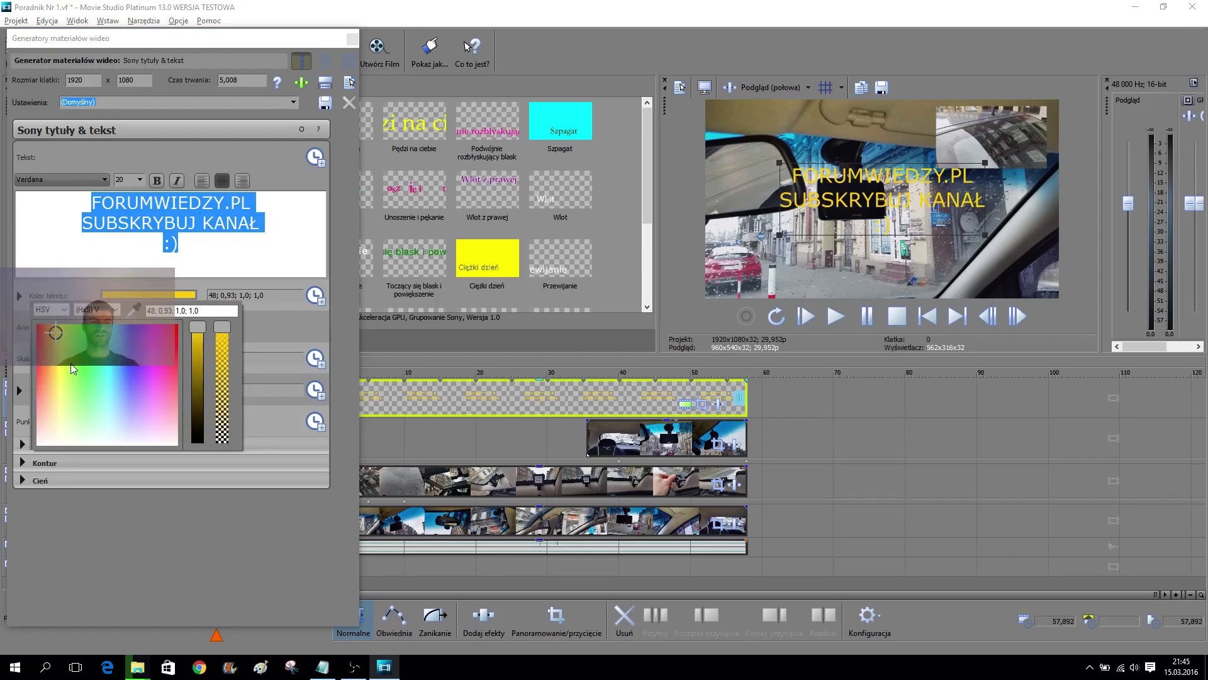
pyautogui.moveTo(225, 339); pyautogui.dragTo(205, 317)
# - Try sampling a blue text colour from the timeline clips, then set the text to yellow, HSV 46; 0,94; 0,97
pyautogui.click(133, 310)
pyautogui.click(429, 527)
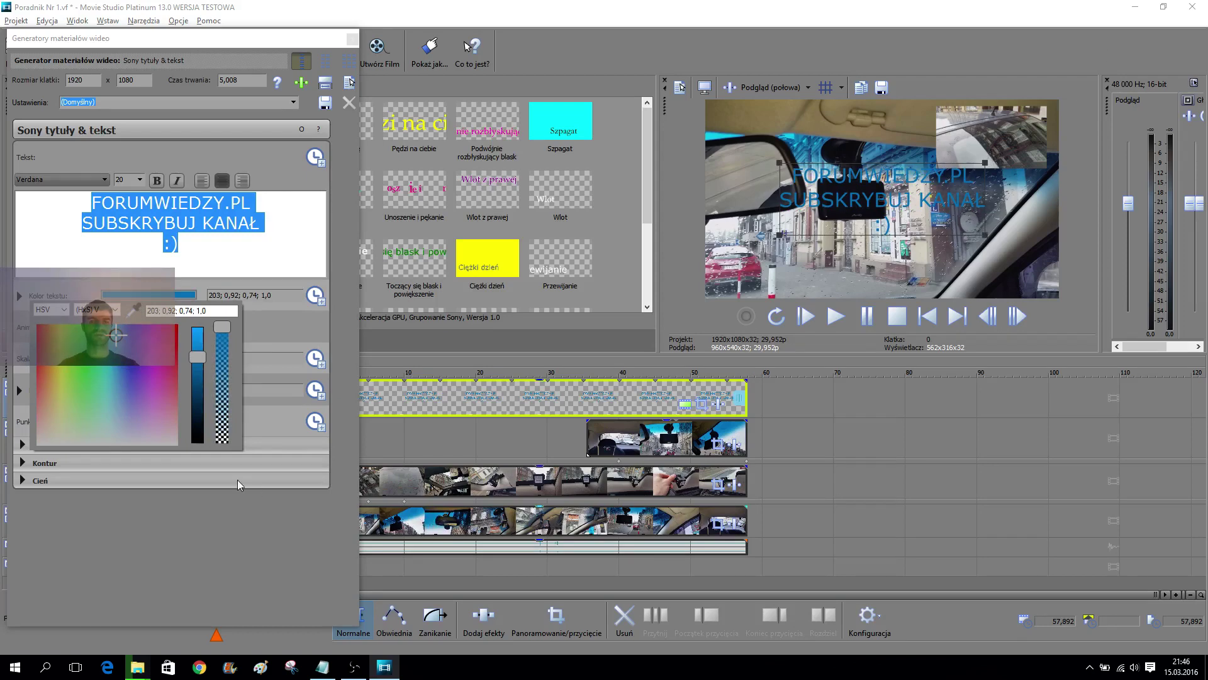
pyautogui.click(54, 331)
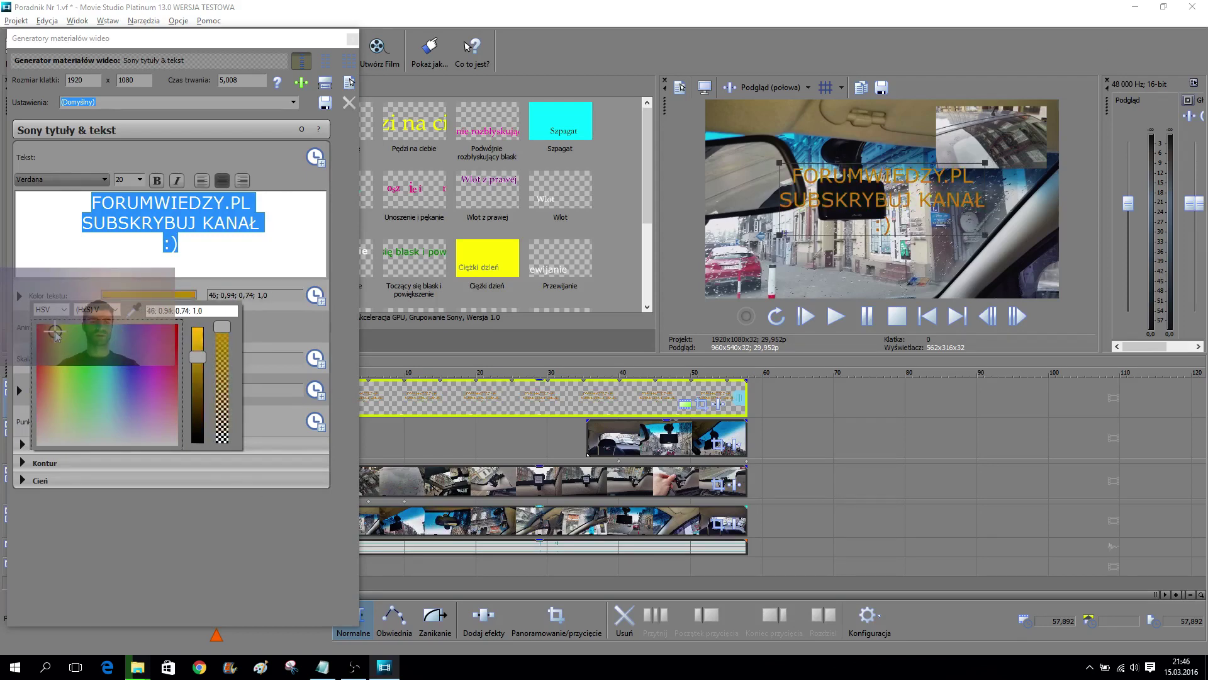
pyautogui.moveTo(201, 359); pyautogui.dragTo(204, 332)
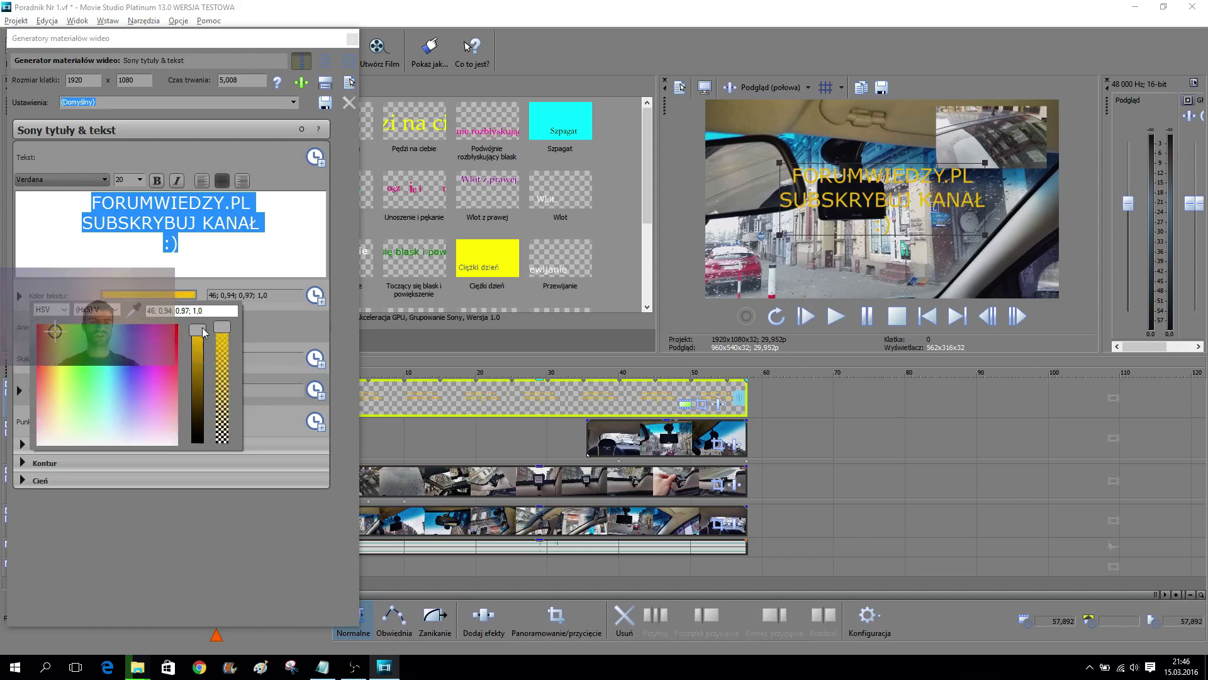
pyautogui.click(114, 260)
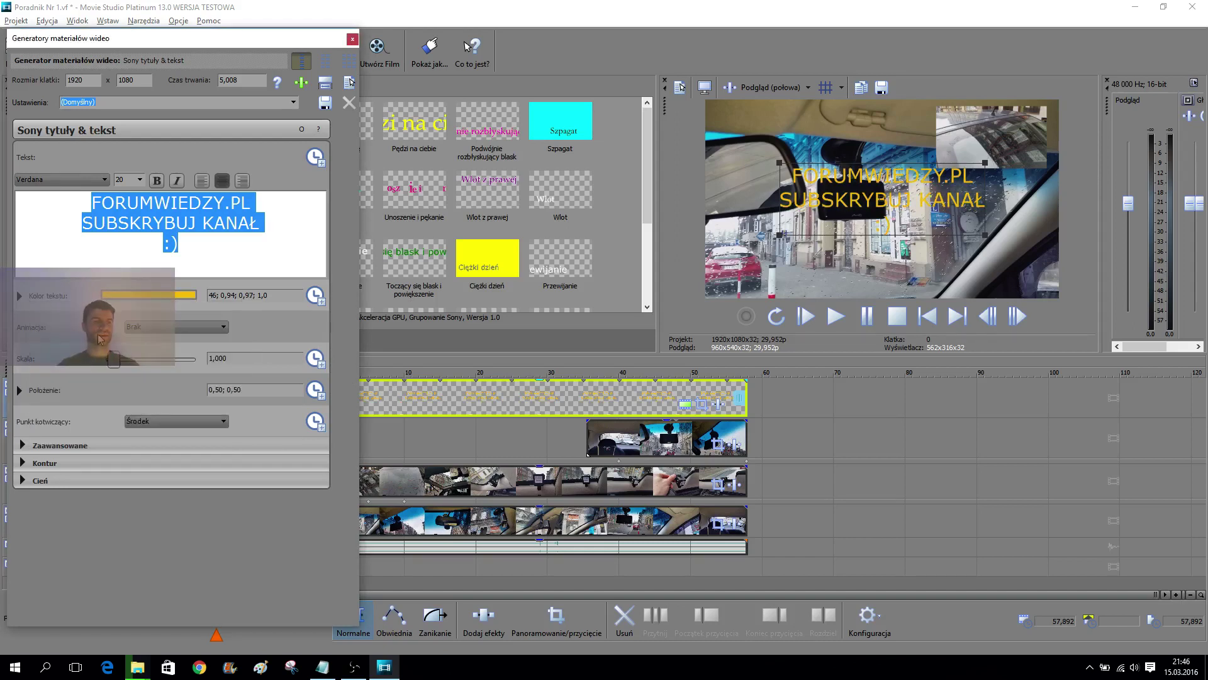
# - Try the "Ciężki dzień" text animation in the preview, then set the animation back to "Brak"
pyautogui.click(174, 327)
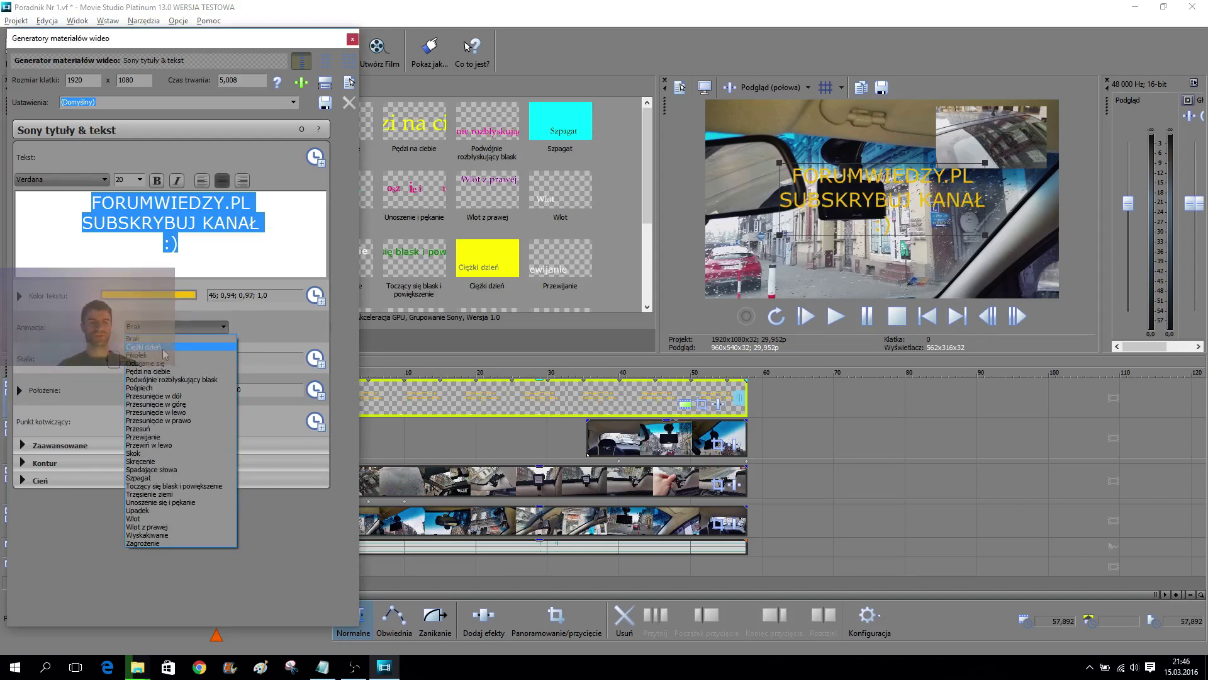
pyautogui.click(165, 347)
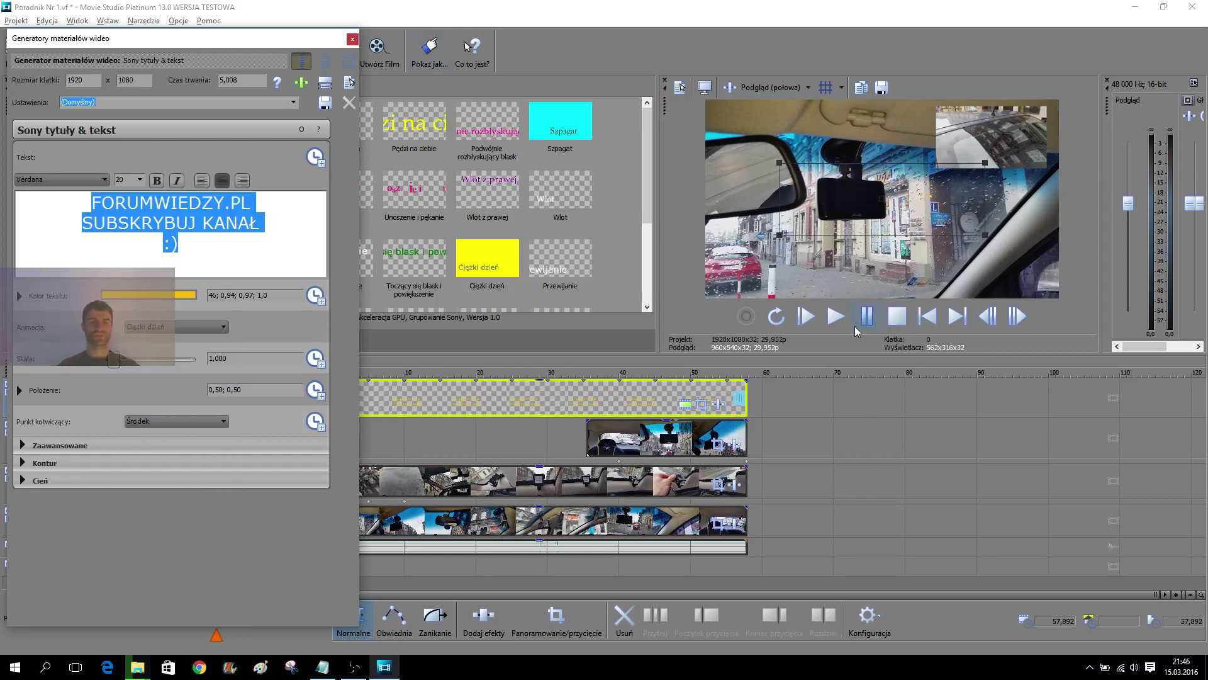
pyautogui.click(834, 321)
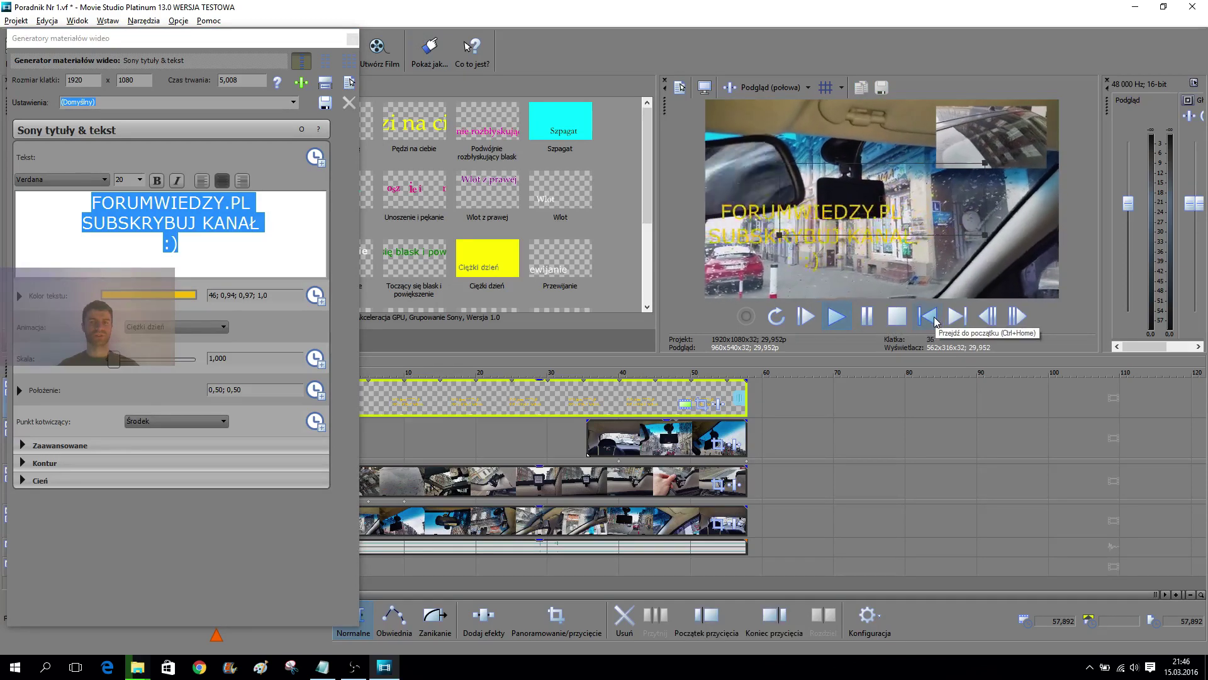
pyautogui.click(914, 322)
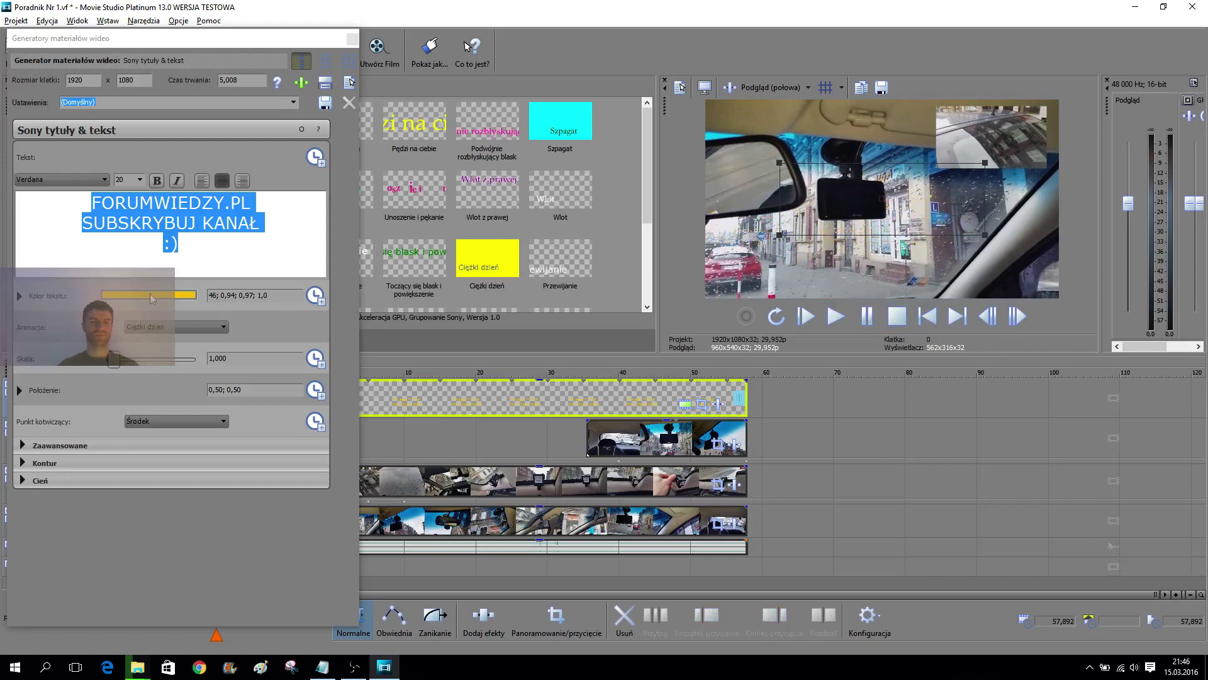
pyautogui.click(161, 335)
pyautogui.click(159, 341)
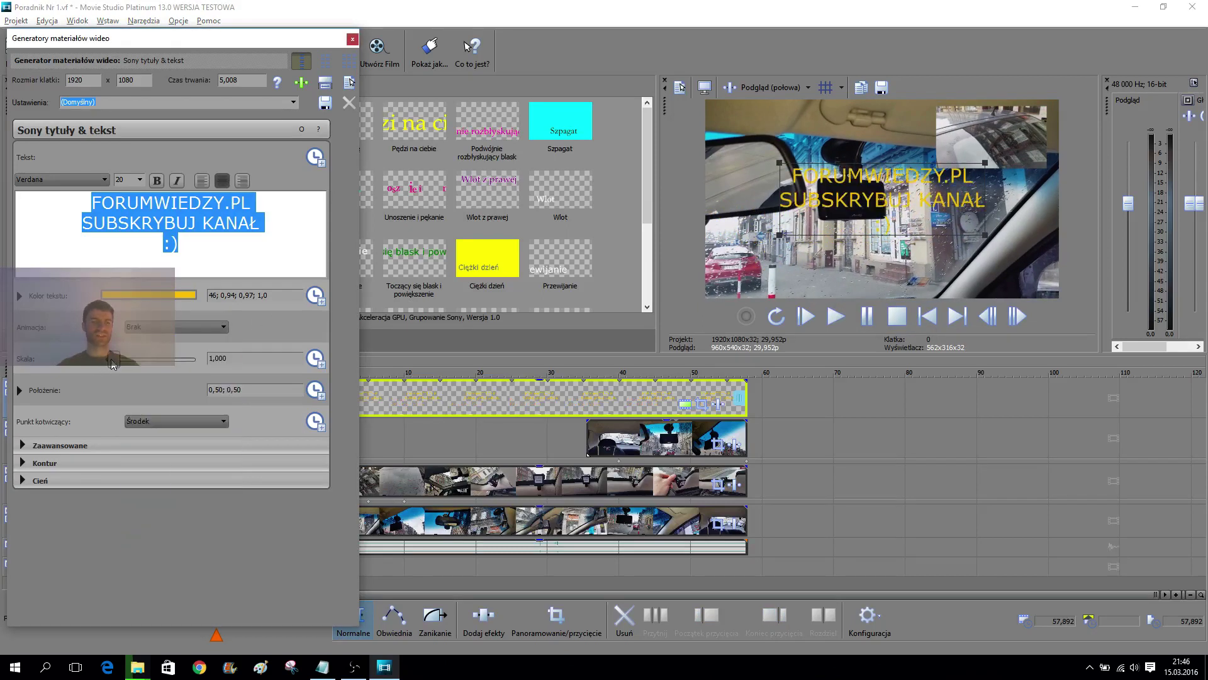
# - Scale the title to 1,069 and make all of its text bold
pyautogui.moveTo(114, 365); pyautogui.dragTo(114, 365)
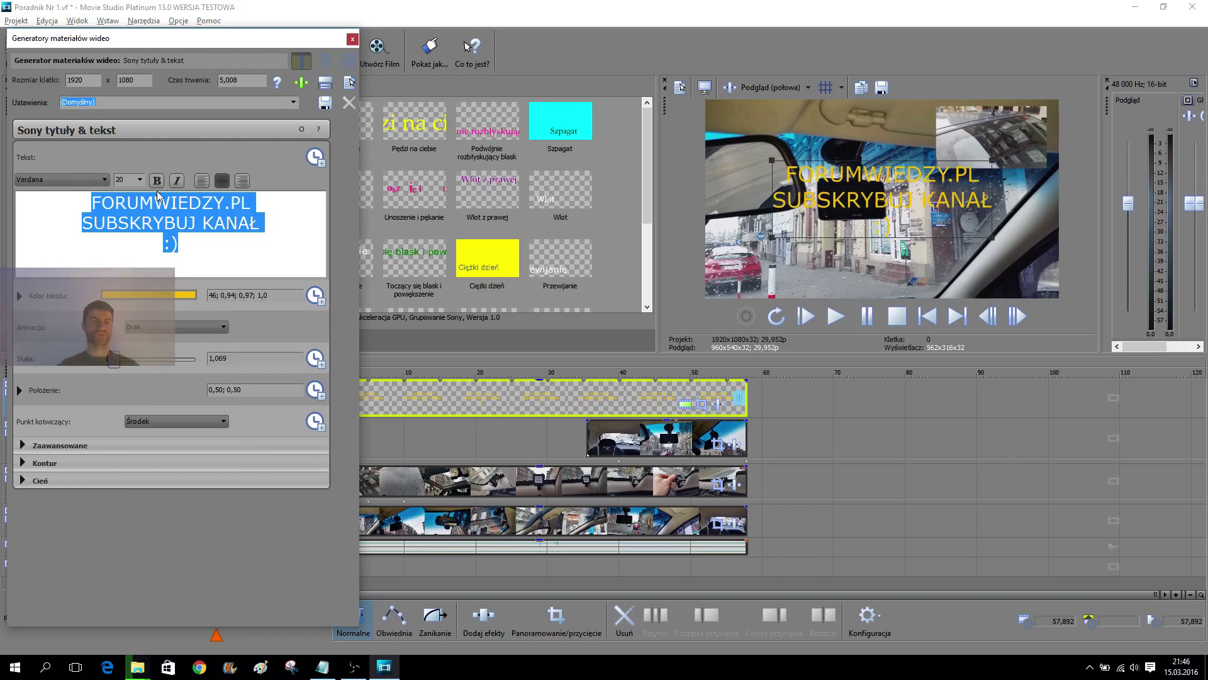
pyautogui.click(217, 263)
pyautogui.hotkey('ctrl', 'a')
pyautogui.click(156, 181)
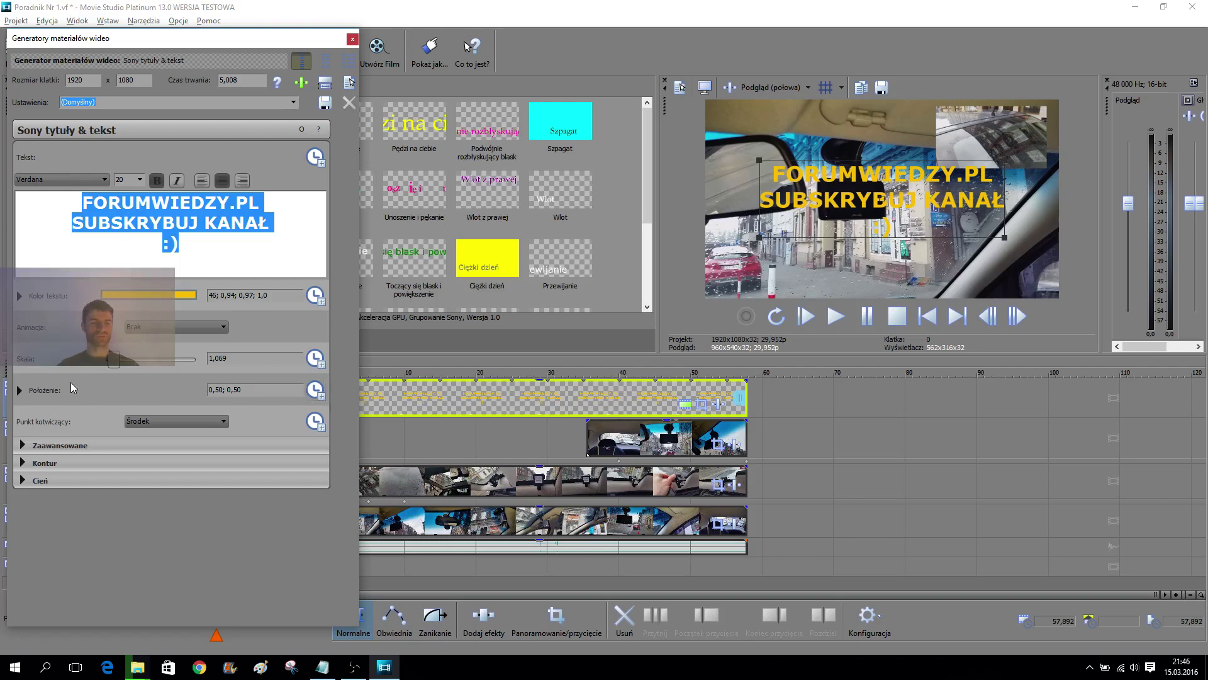
# - Move the title to position 0,37; 0,76 in the upper part of the frame and view the anchor point options
pyautogui.click(19, 391)
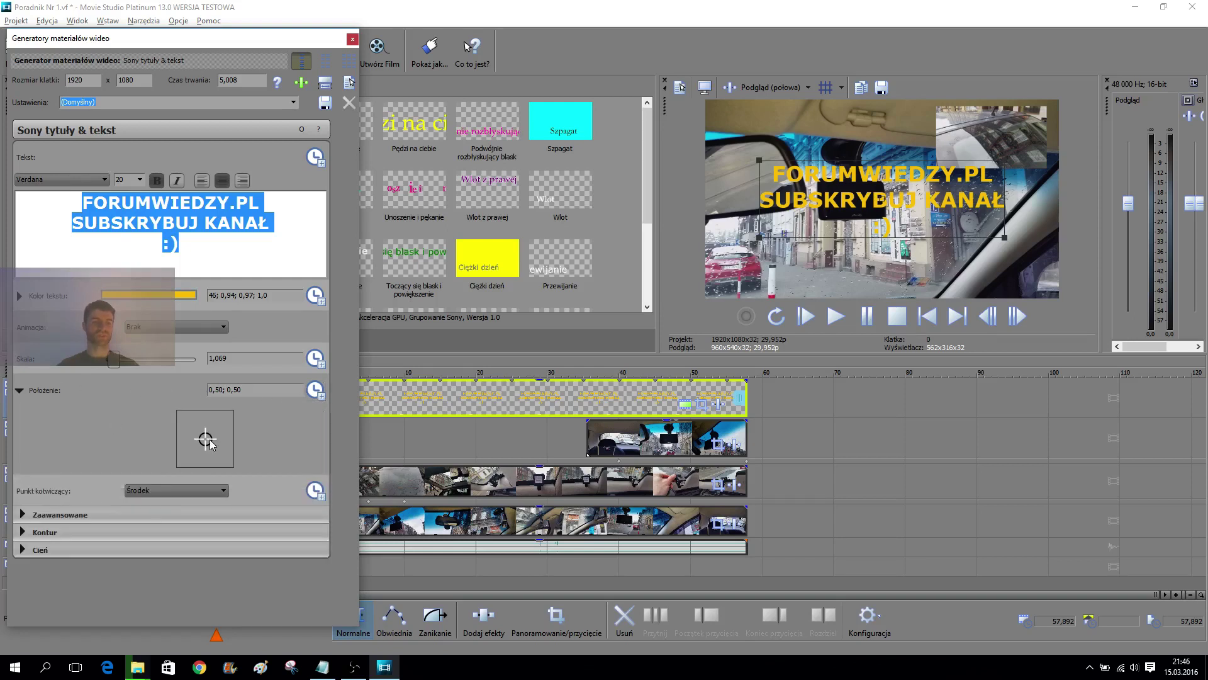
pyautogui.moveTo(205, 440); pyautogui.dragTo(199, 439)
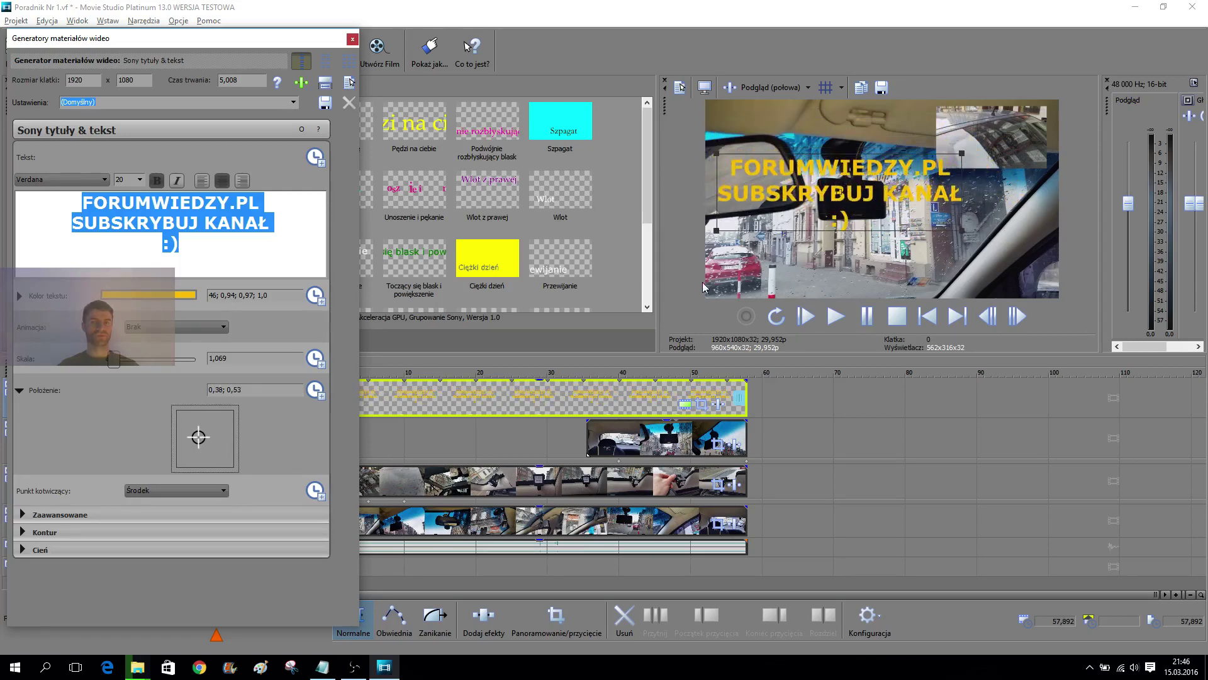
pyautogui.moveTo(838, 165); pyautogui.dragTo(830, 128)
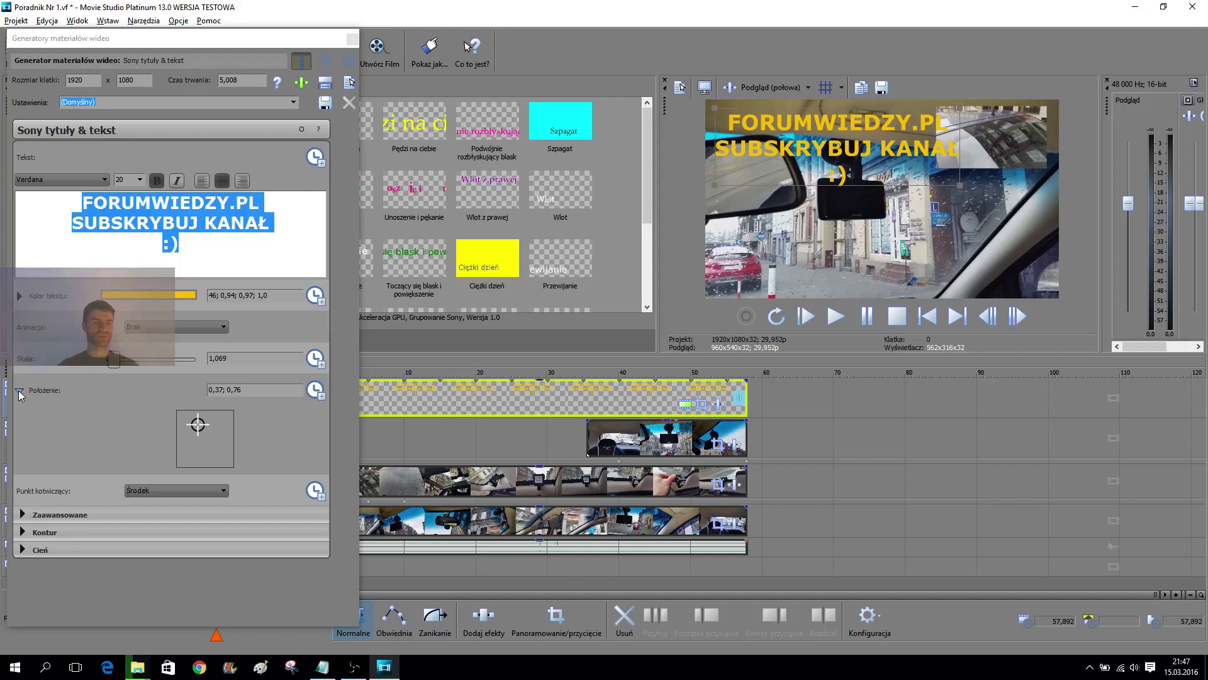
pyautogui.click(168, 490)
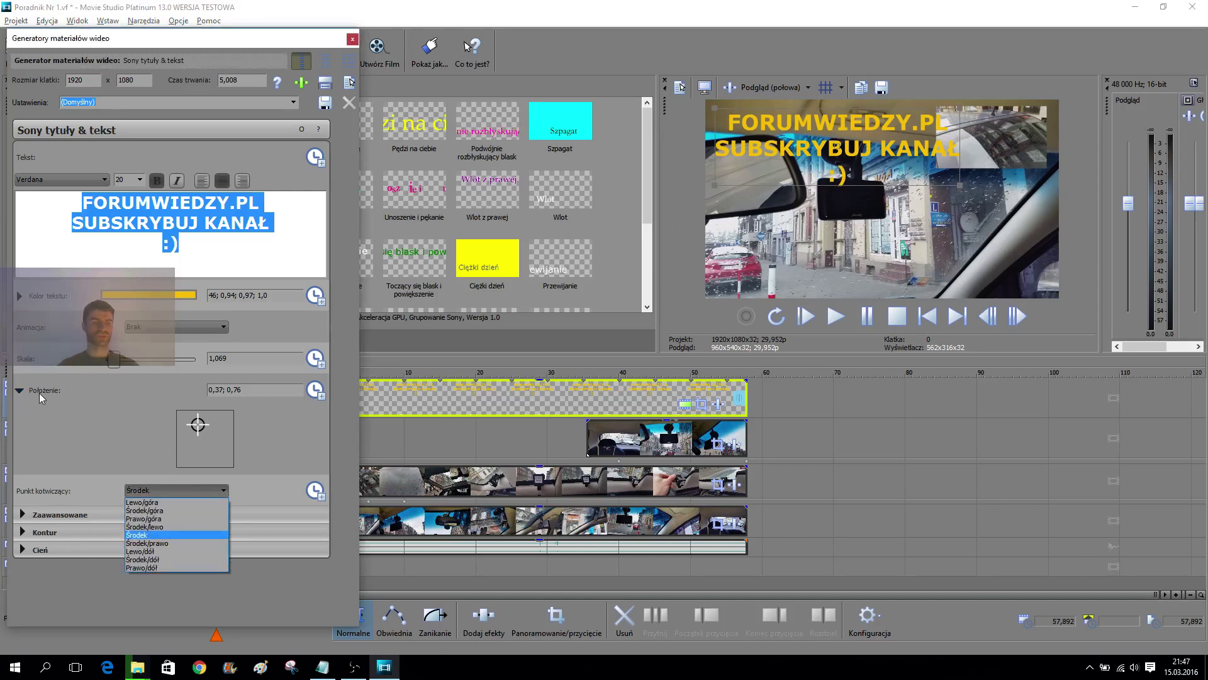
pyautogui.click(20, 389)
pyautogui.click(20, 389)
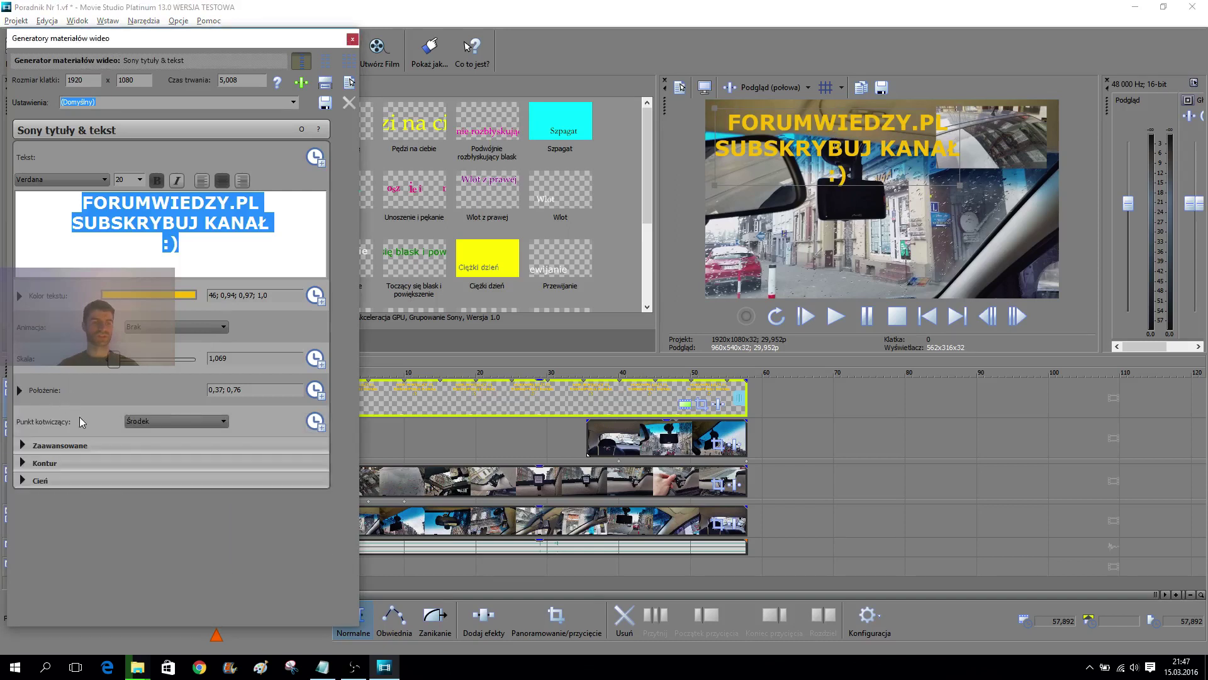
# - Give the title an opaque teal background with HSV 173; 0,84; 0,59 and alpha 1,0
pyautogui.click(55, 466)
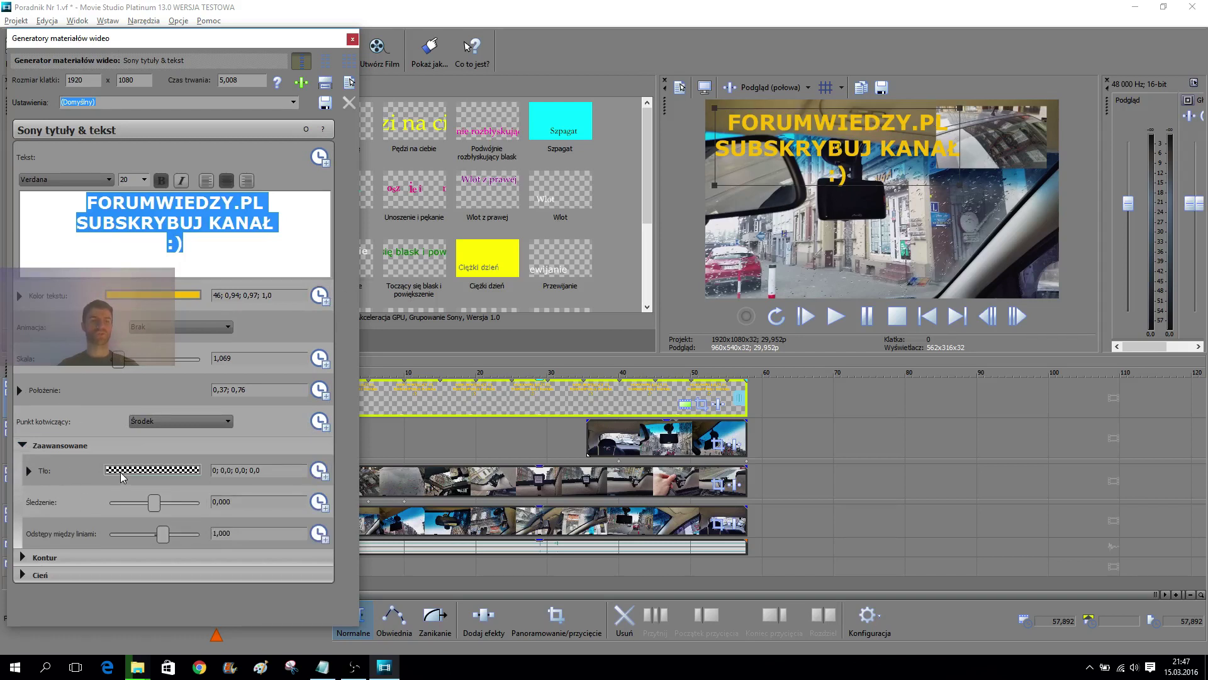
pyautogui.click(150, 474)
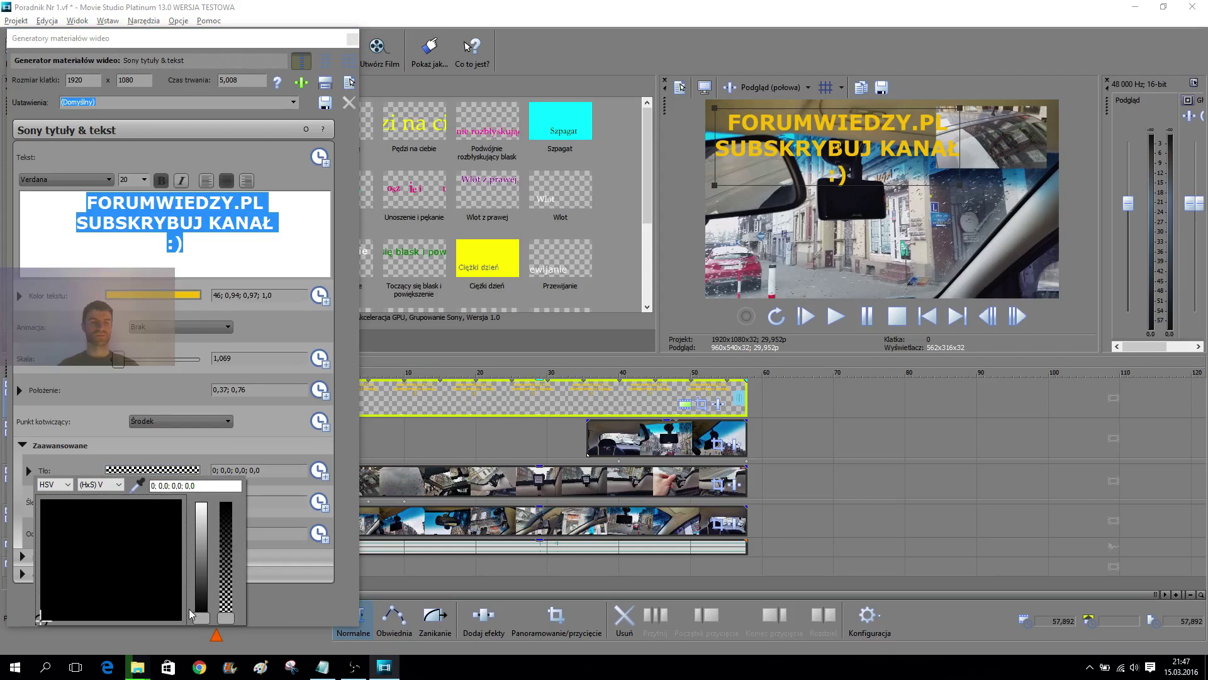
pyautogui.moveTo(199, 617); pyautogui.dragTo(201, 550)
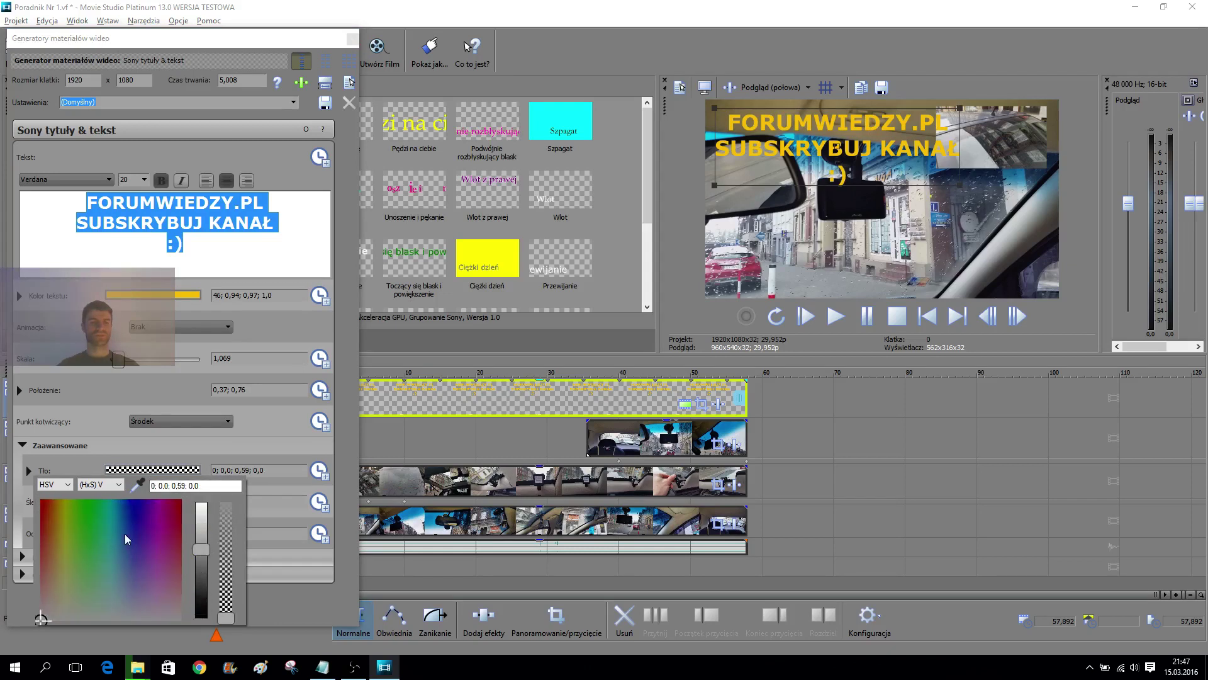
pyautogui.click(108, 518)
pyautogui.moveTo(233, 608); pyautogui.dragTo(226, 499)
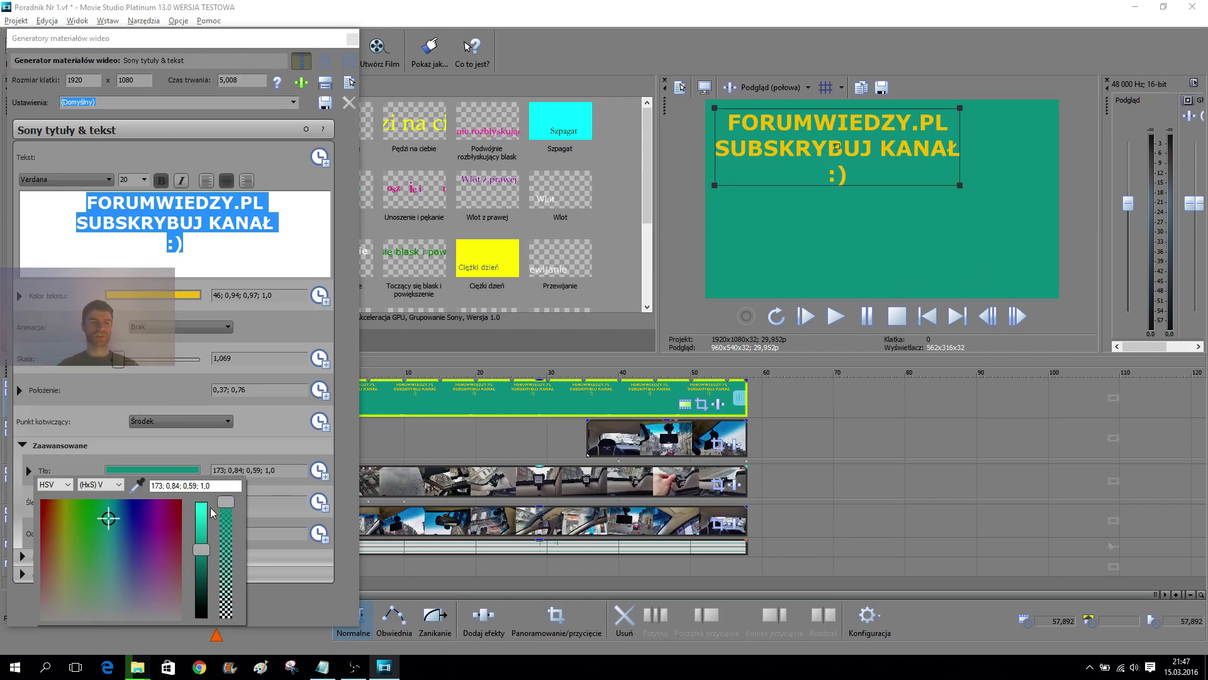
# - Change the title's background to an opaque orange with HSV 40; 0,78; 1,0 and alpha 1,0
pyautogui.click(221, 545)
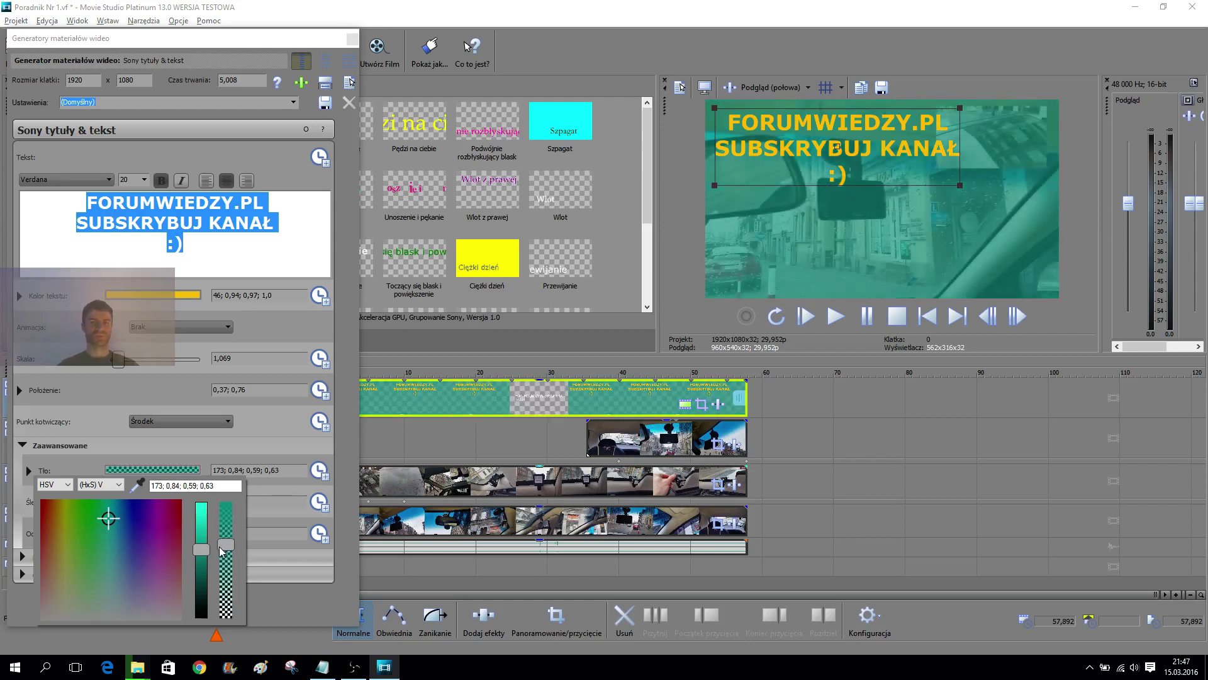
pyautogui.moveTo(221, 551); pyautogui.dragTo(233, 442)
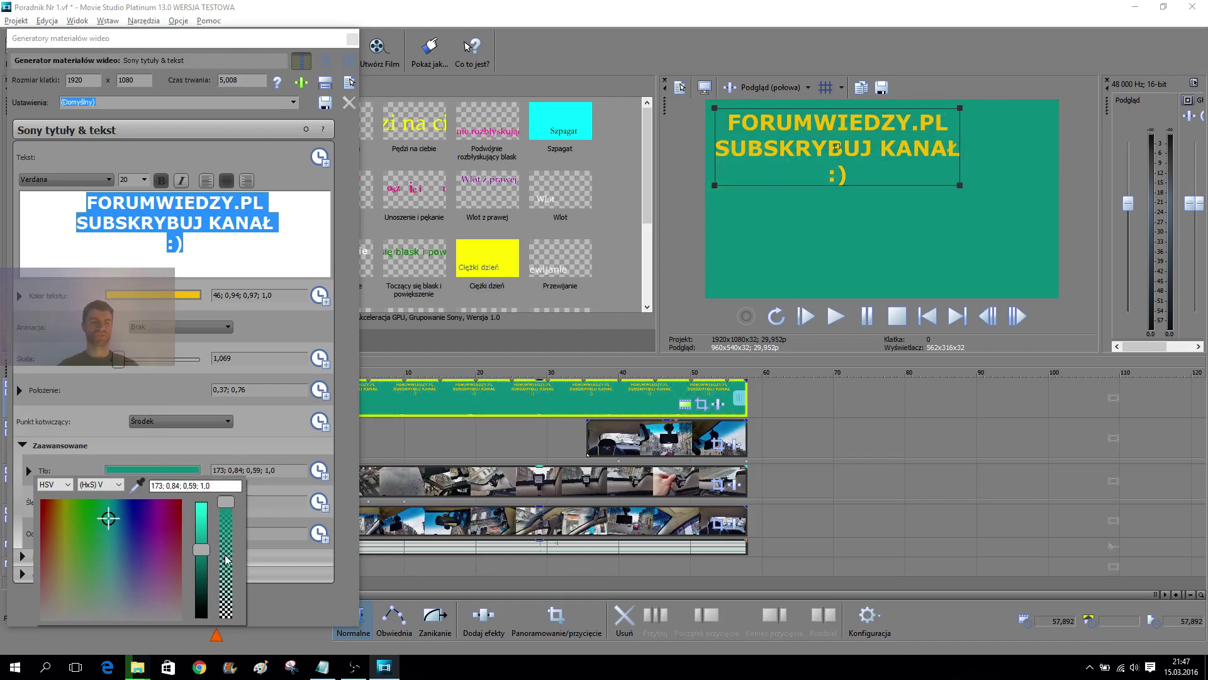
pyautogui.moveTo(203, 553); pyautogui.dragTo(202, 502)
pyautogui.click(128, 539)
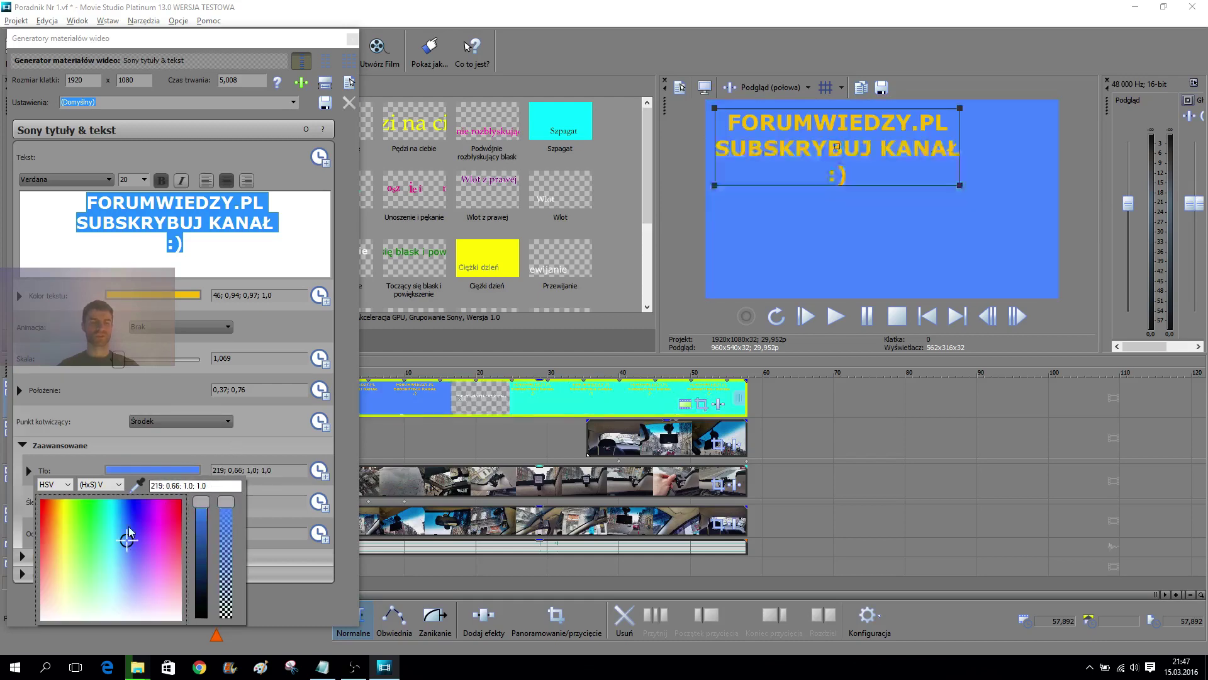
pyautogui.click(49, 520)
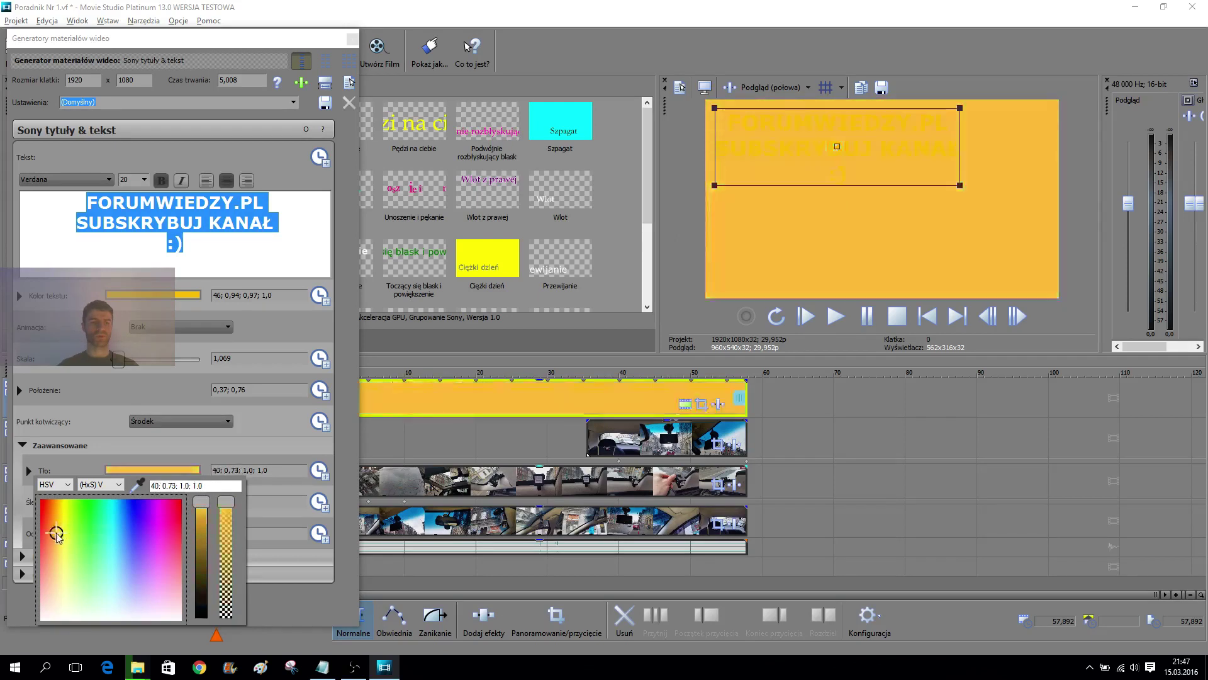
pyautogui.click(61, 531)
pyautogui.click(56, 527)
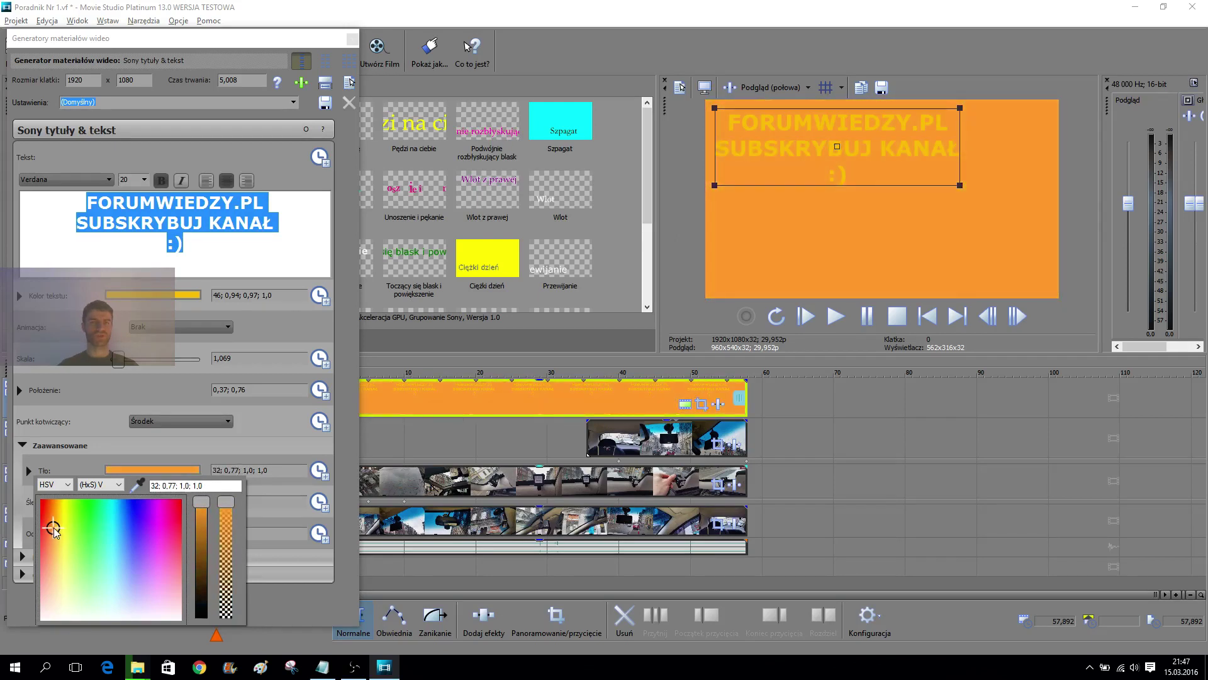
# - Recolour the title text magenta with HSV 301; 0,98; 0,97 and alpha 1,0
pyautogui.click(153, 294)
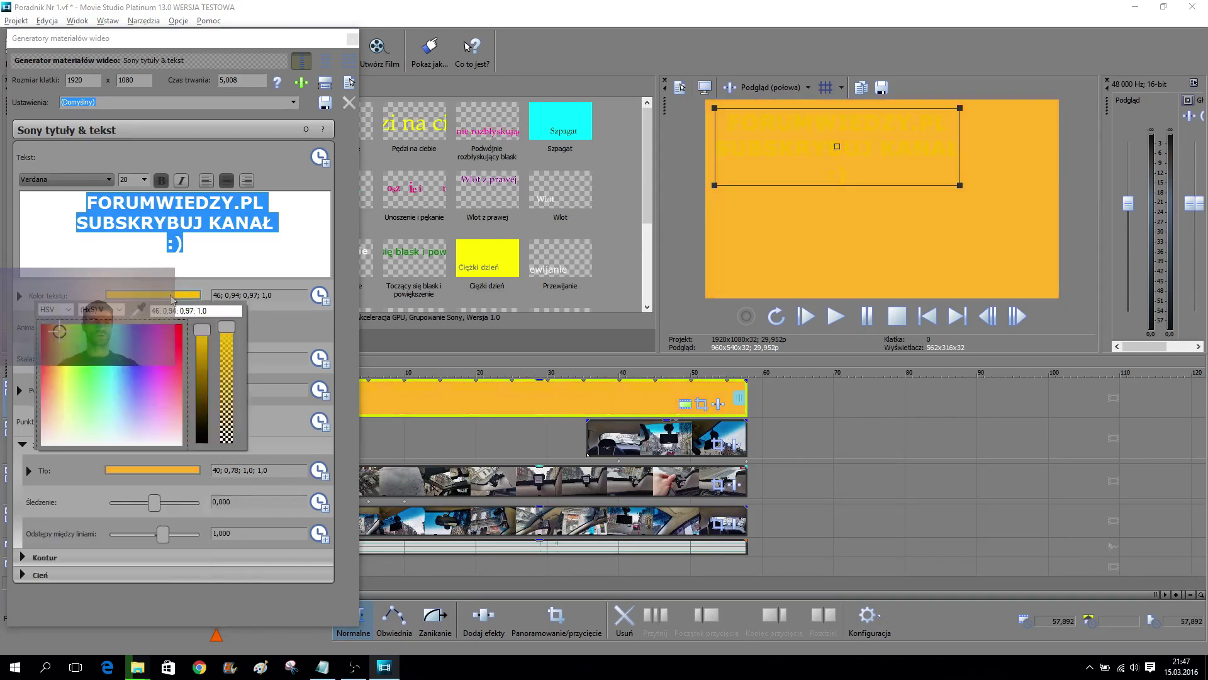
pyautogui.click(164, 358)
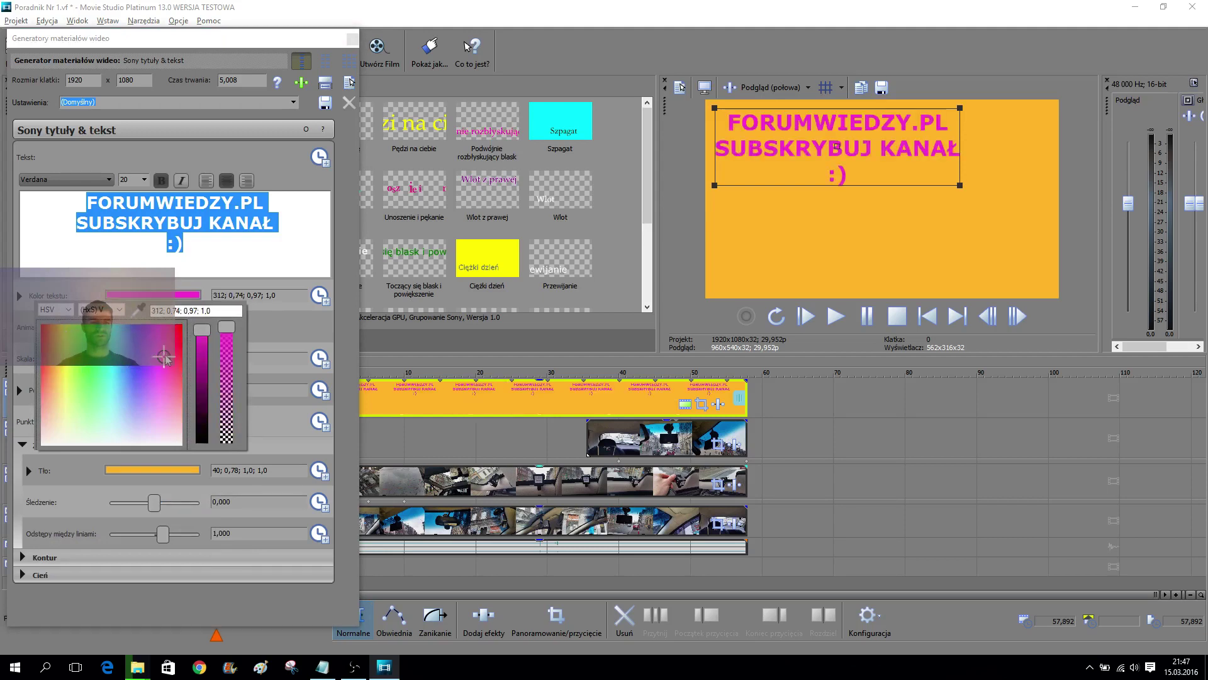
pyautogui.moveTo(164, 358); pyautogui.dragTo(160, 329)
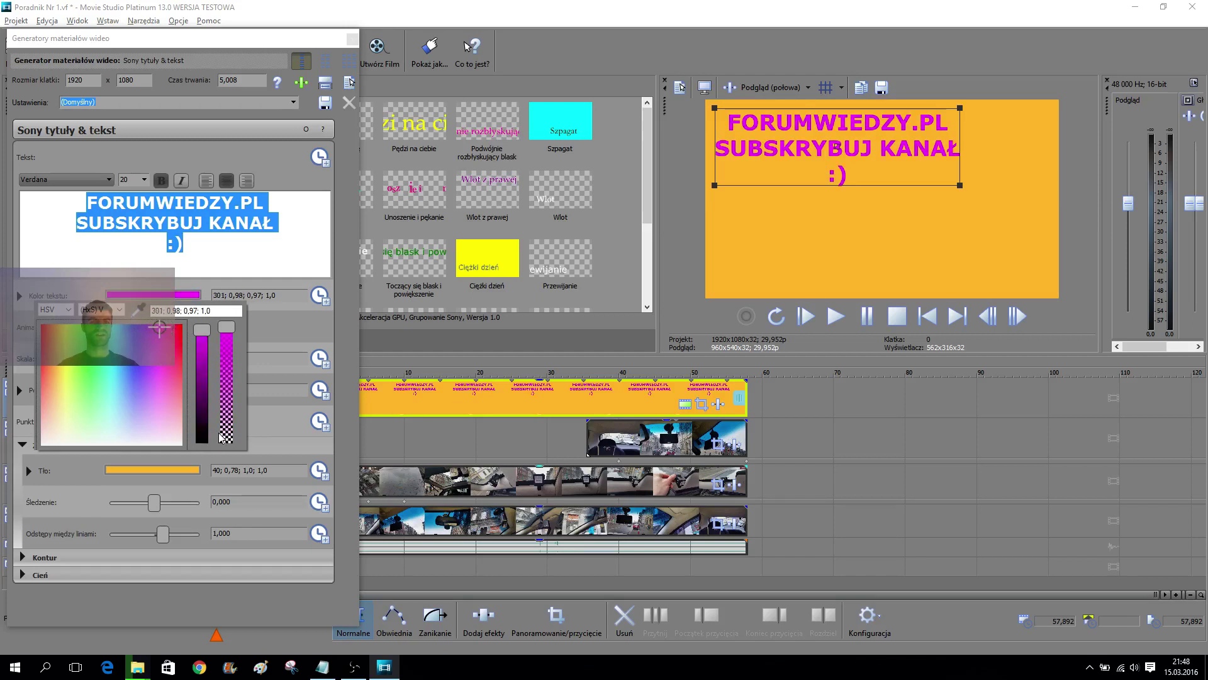
pyautogui.click(260, 242)
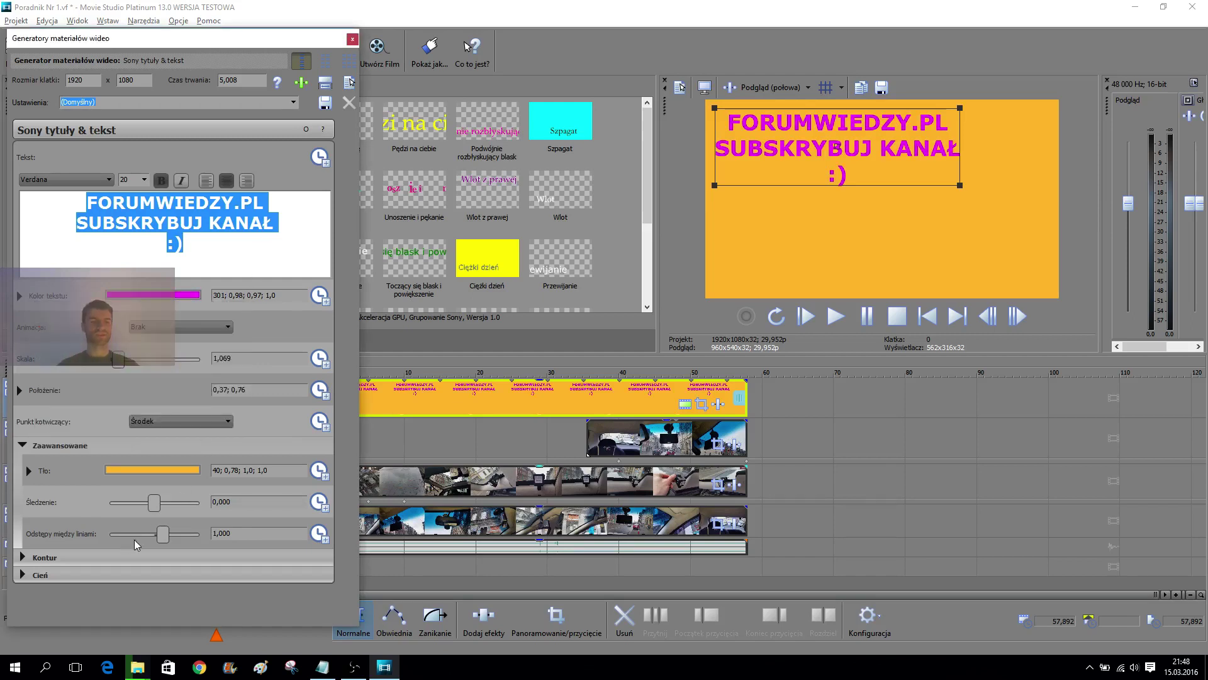
# - Give the title text an outline 4,965 wide in light green, HSV 118; 0,45; 1,0 with alpha 1,0
pyautogui.click(29, 558)
pyautogui.moveTo(110, 591); pyautogui.dragTo(131, 592)
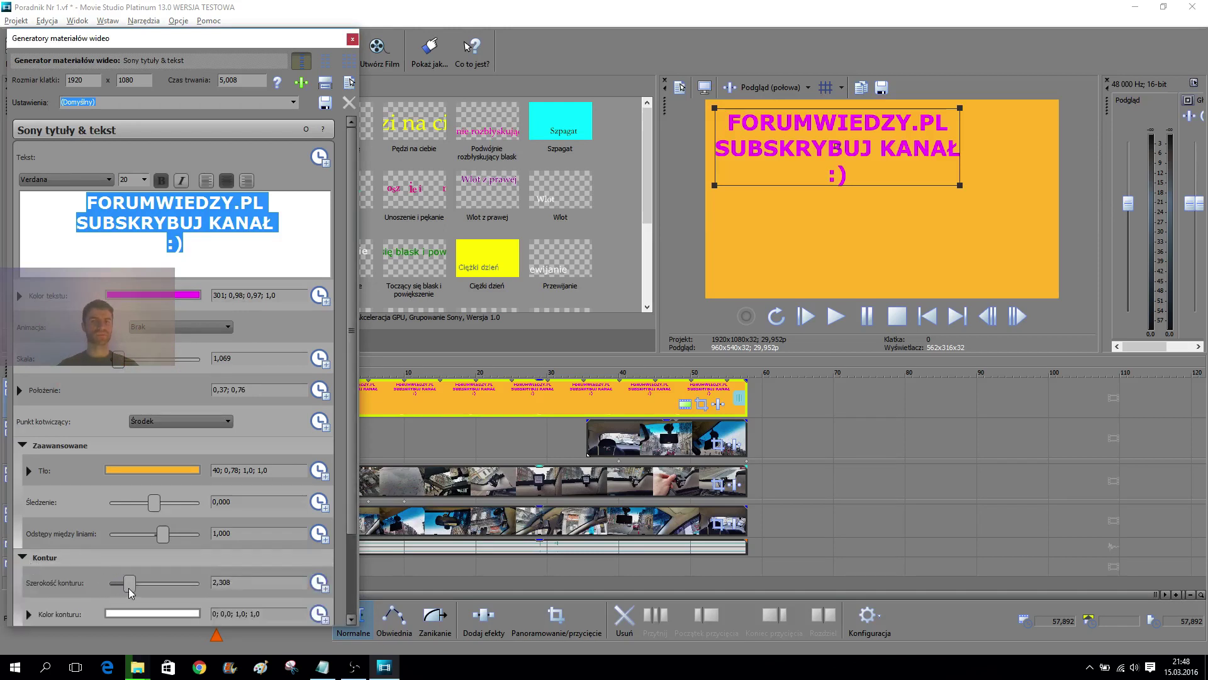
pyautogui.scroll(-1, 302, 491)
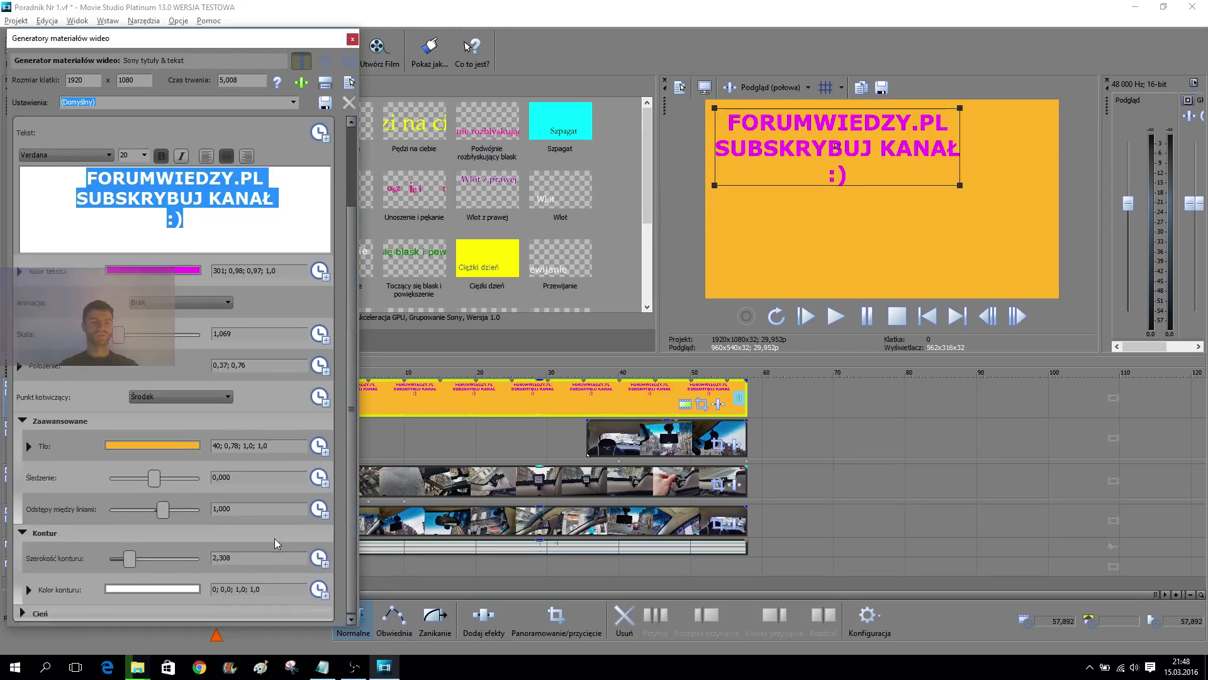
pyautogui.moveTo(130, 559); pyautogui.dragTo(151, 558)
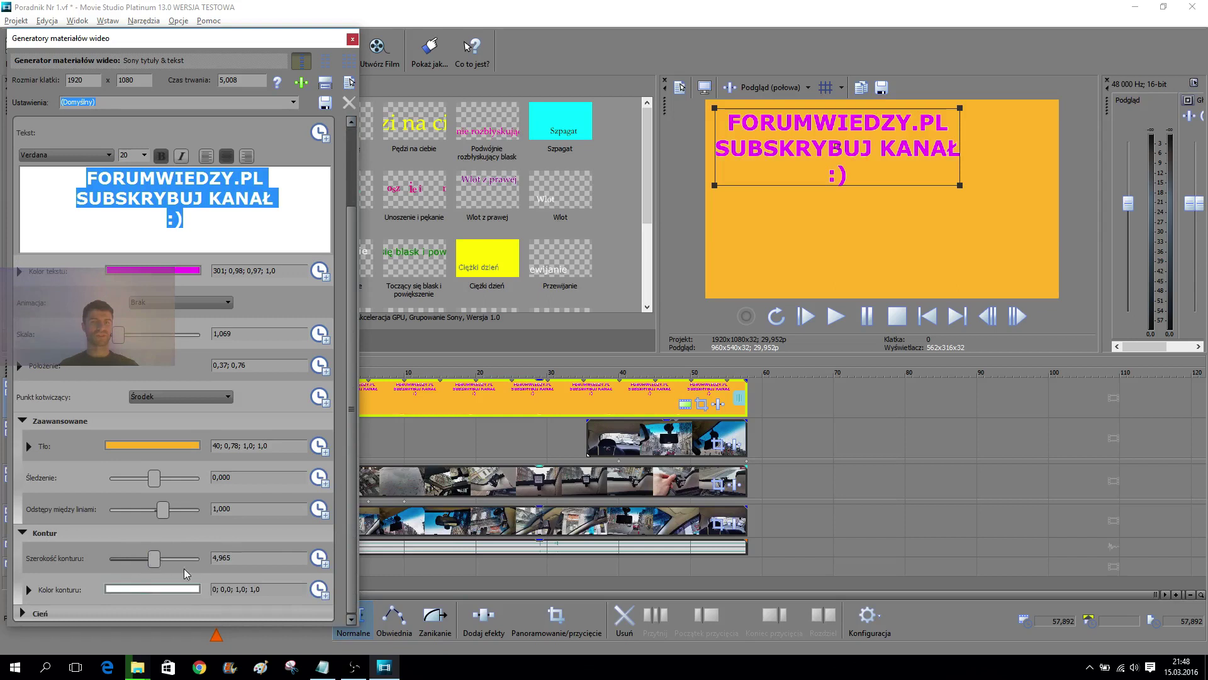
pyautogui.click(148, 589)
pyautogui.click(172, 561)
pyautogui.click(82, 566)
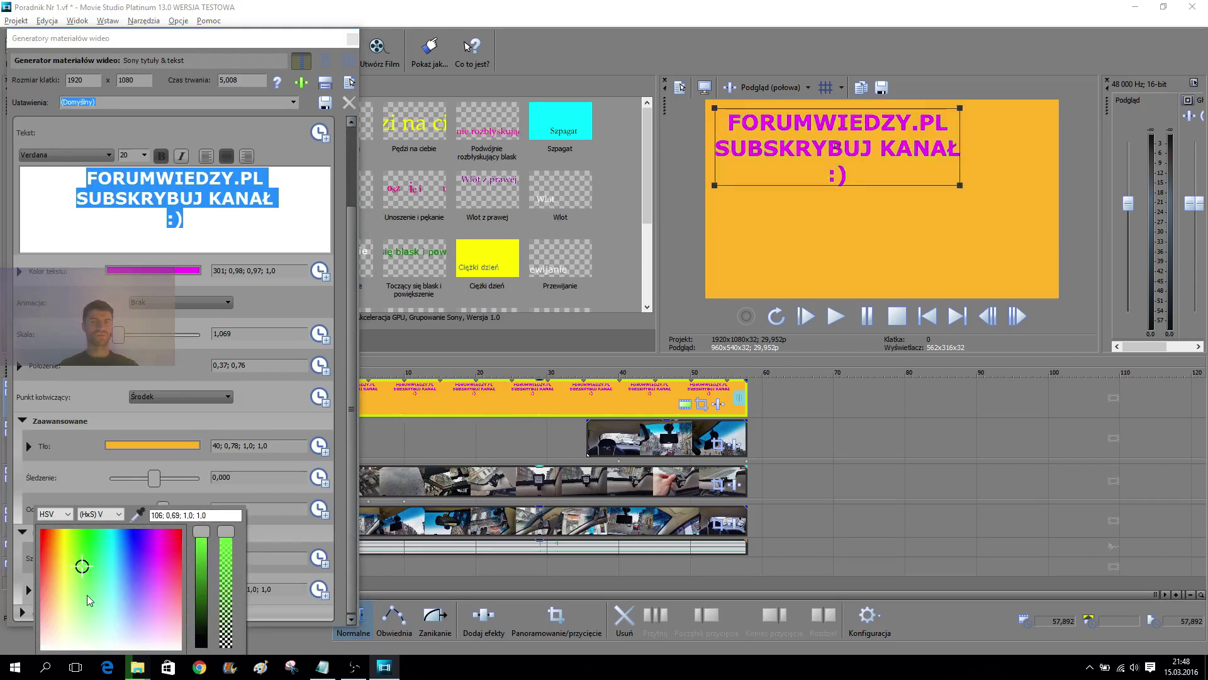
pyautogui.click(88, 599)
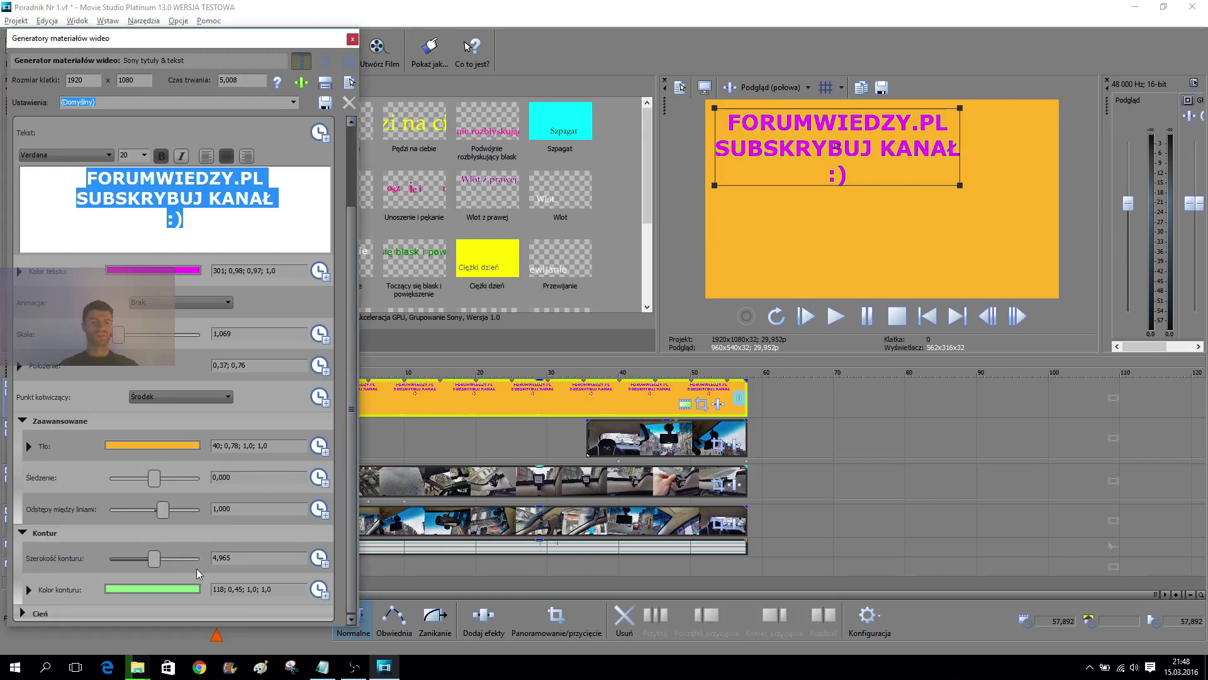
# - Set the blur of the title's shadow to 0,811, keeping its colour black
pyautogui.click(23, 613)
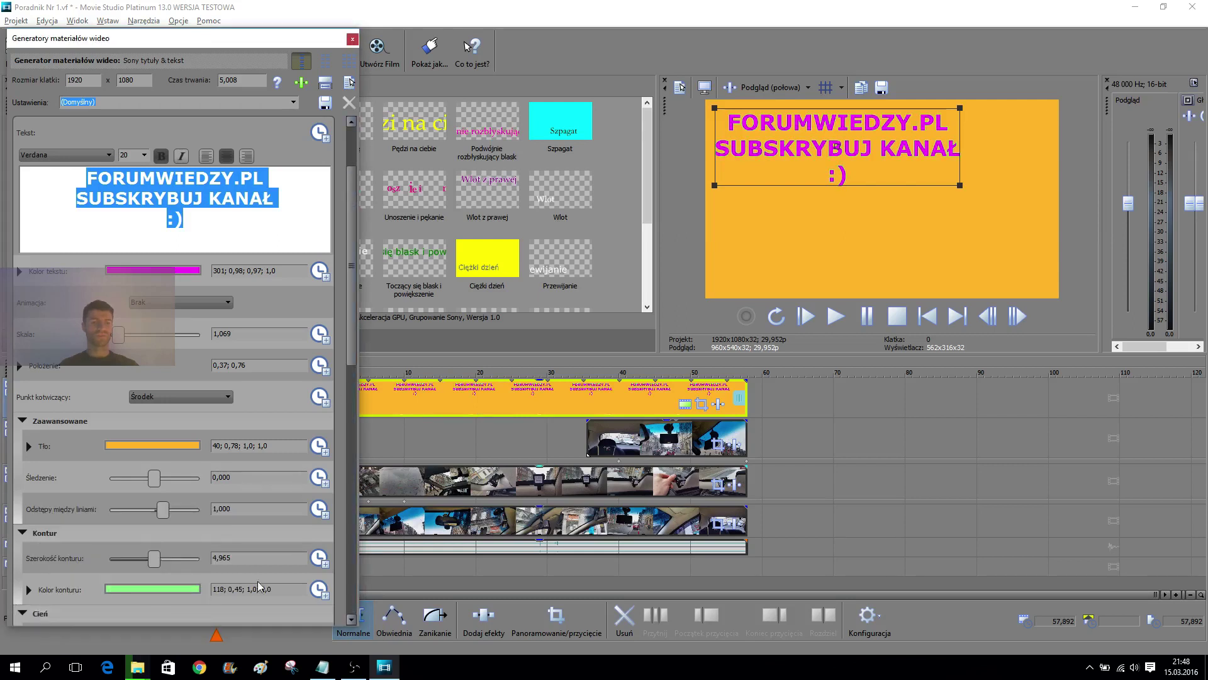
pyautogui.click(350, 560)
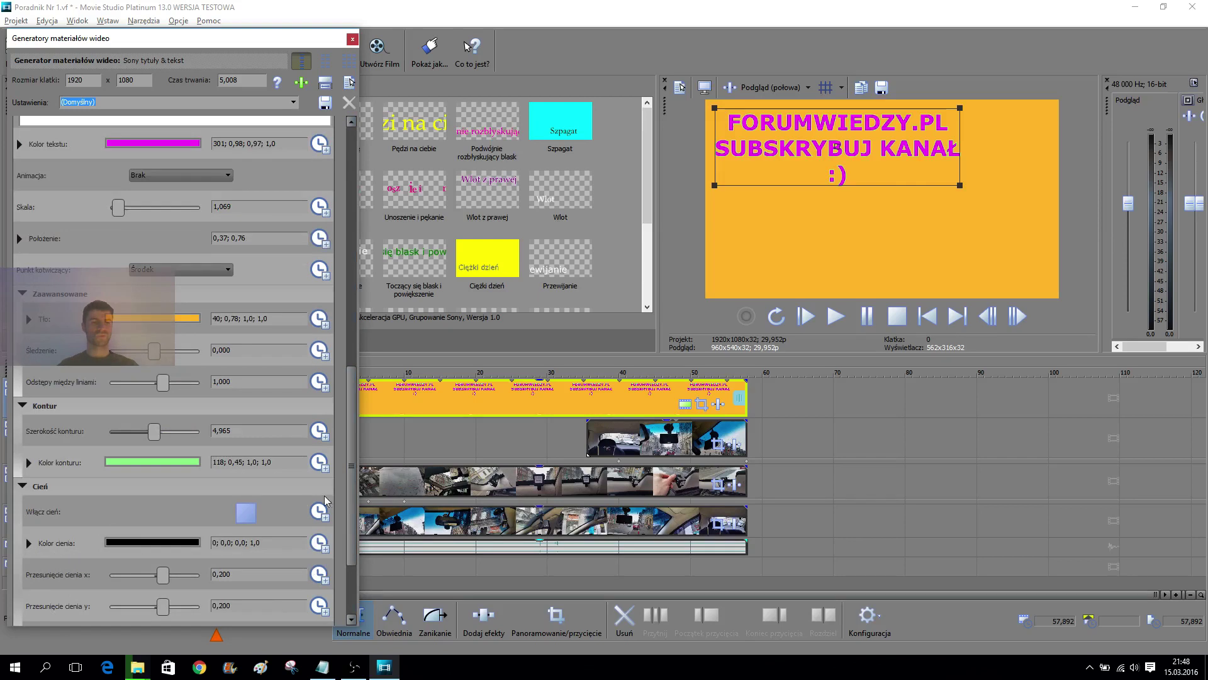
pyautogui.scroll(-1, 325, 500)
pyautogui.click(145, 513)
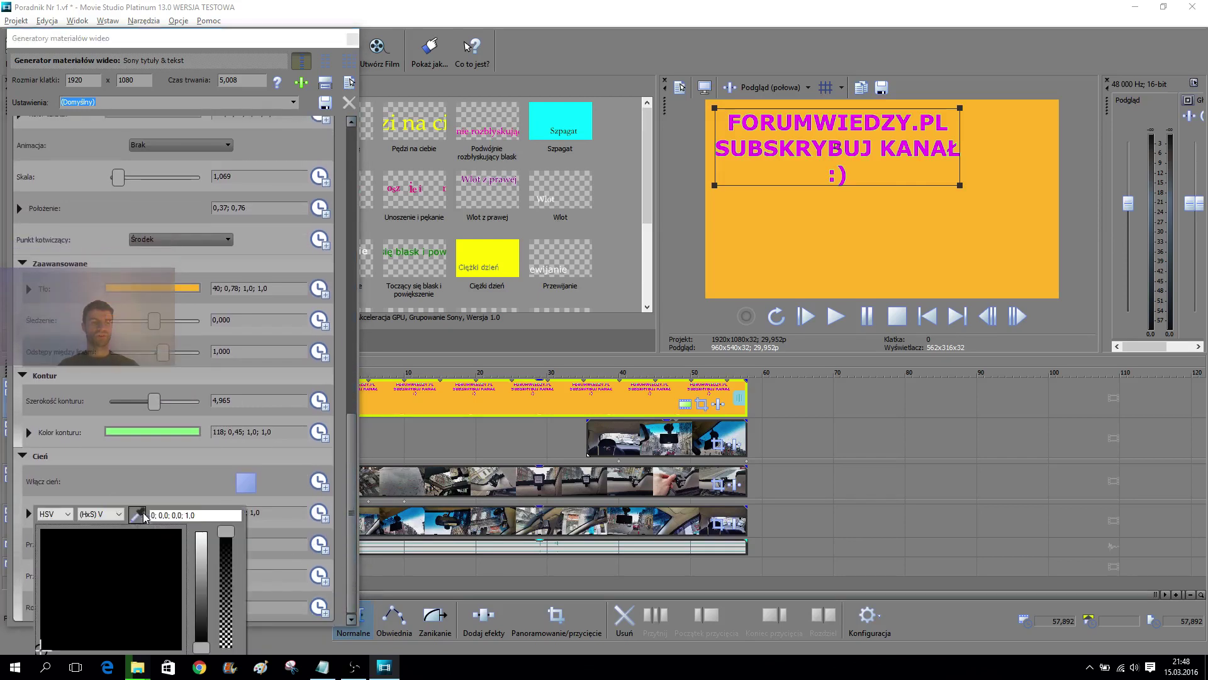
pyautogui.click(347, 451)
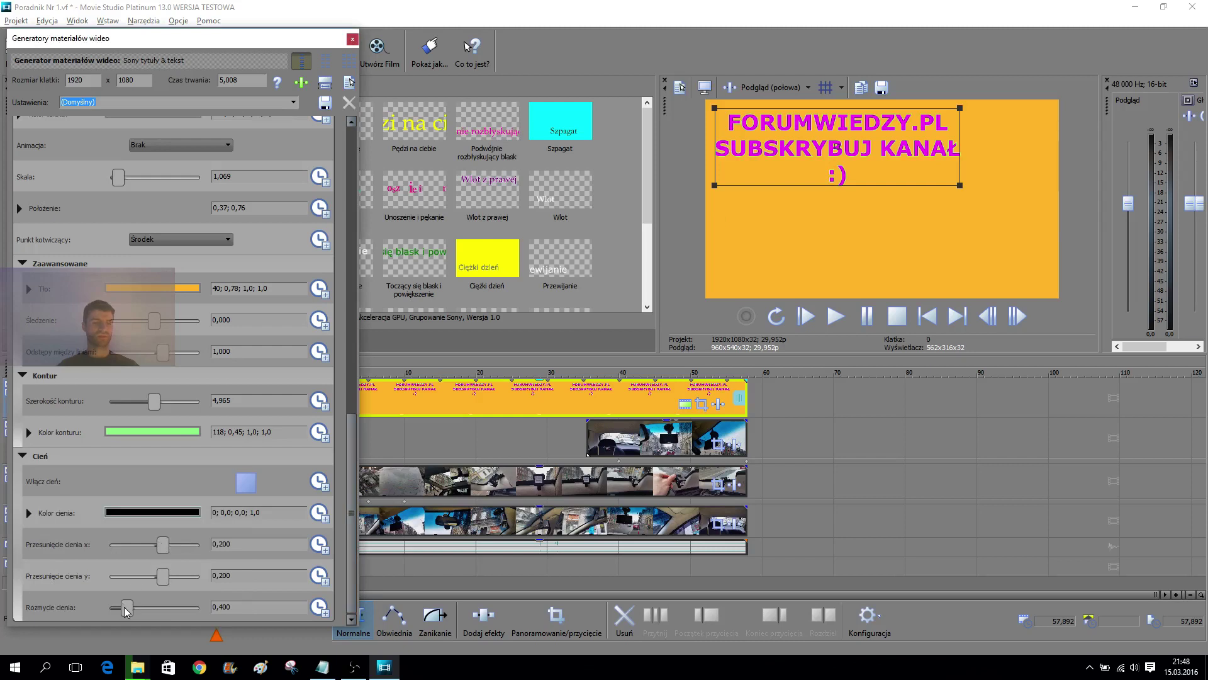
pyautogui.moveTo(125, 610); pyautogui.dragTo(144, 609)
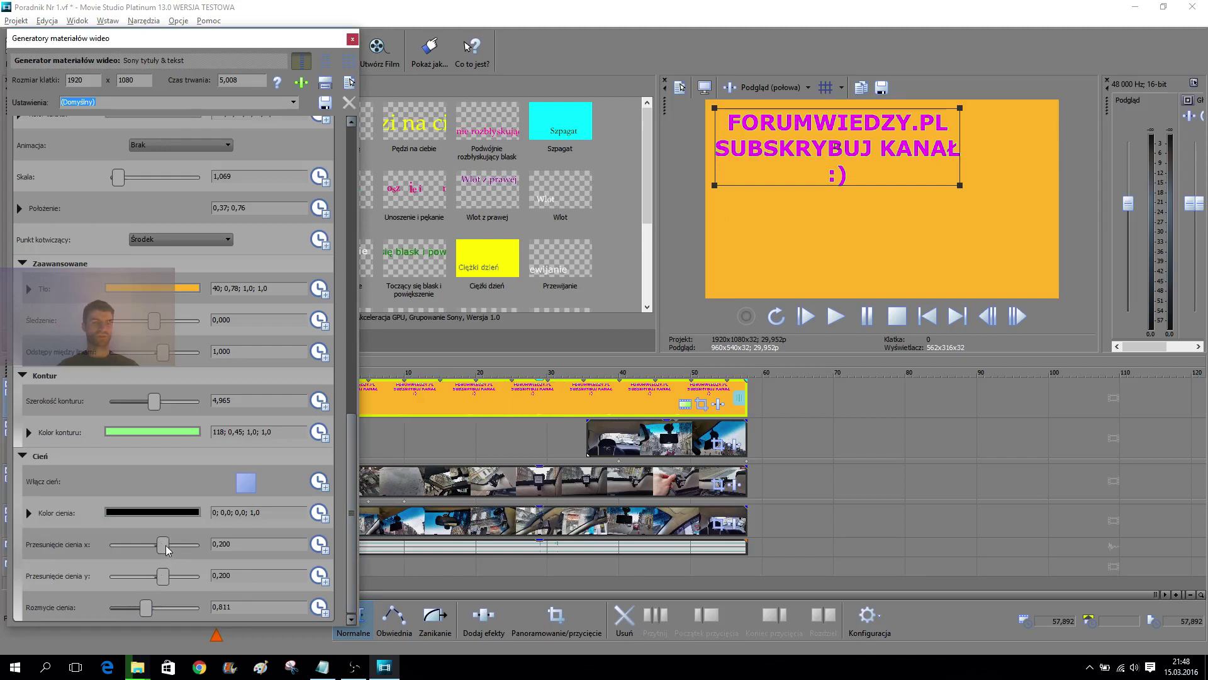
# - Enable the title's shadow, comparing the preview with and without it, and close the title generator settings
pyautogui.click(246, 482)
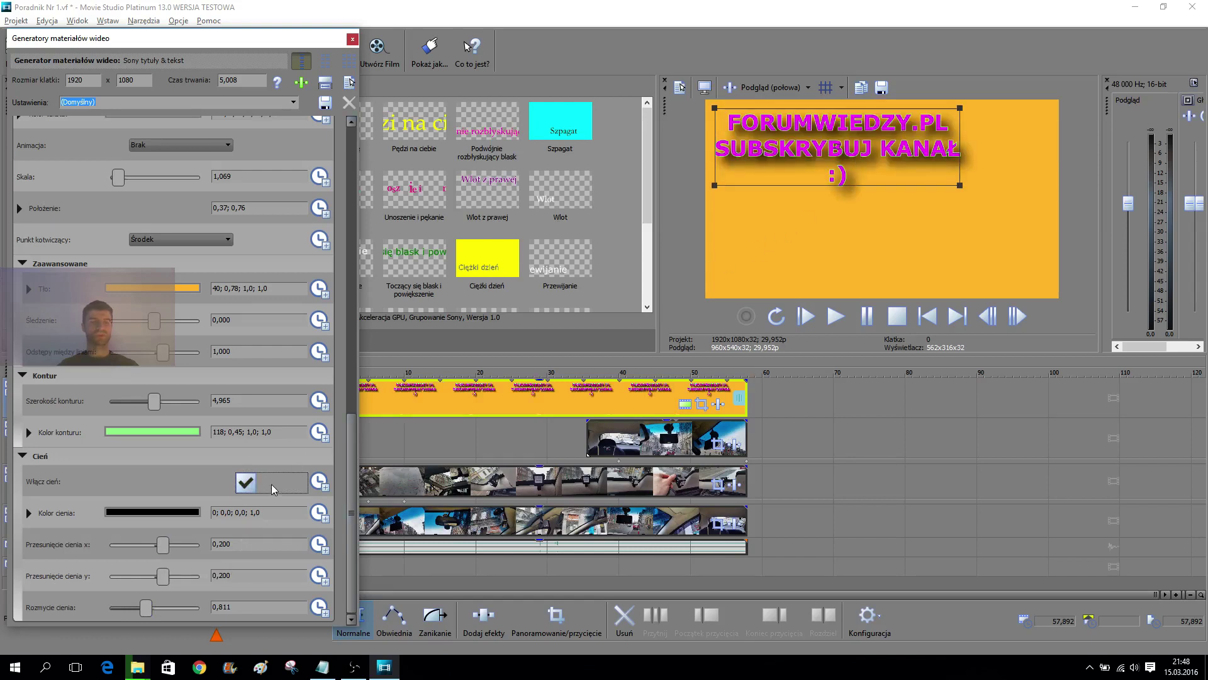
pyautogui.click(246, 483)
pyautogui.click(247, 486)
pyautogui.click(247, 485)
pyautogui.click(246, 484)
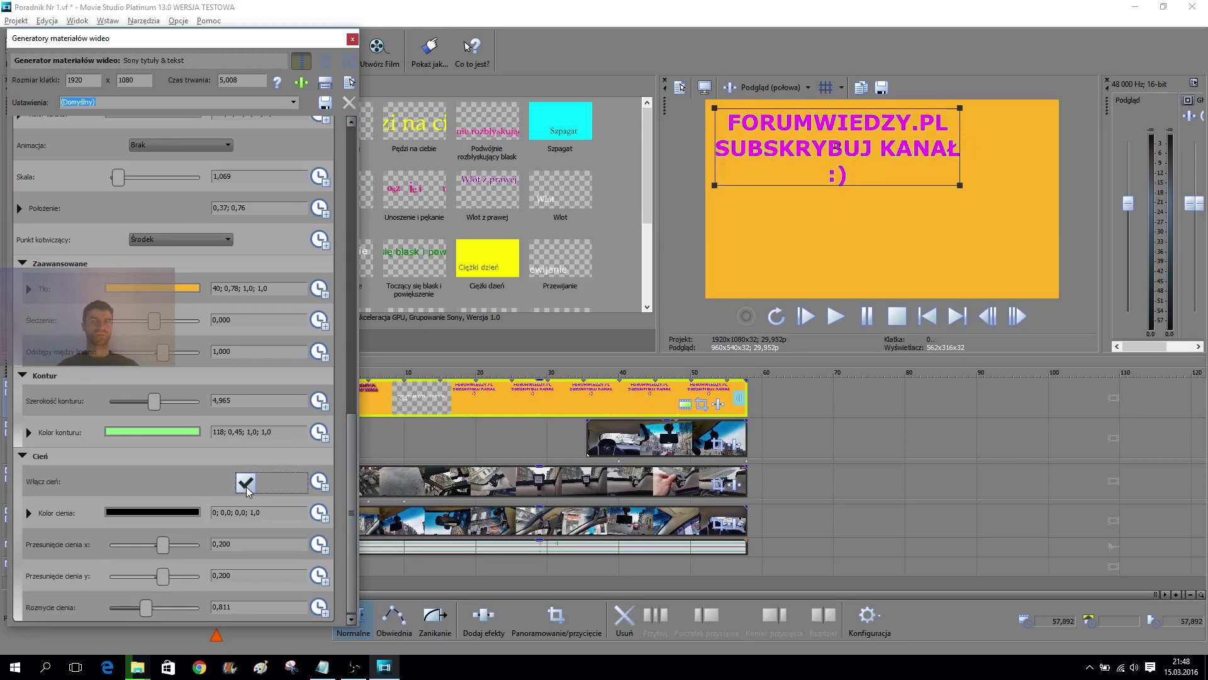
pyautogui.click(352, 40)
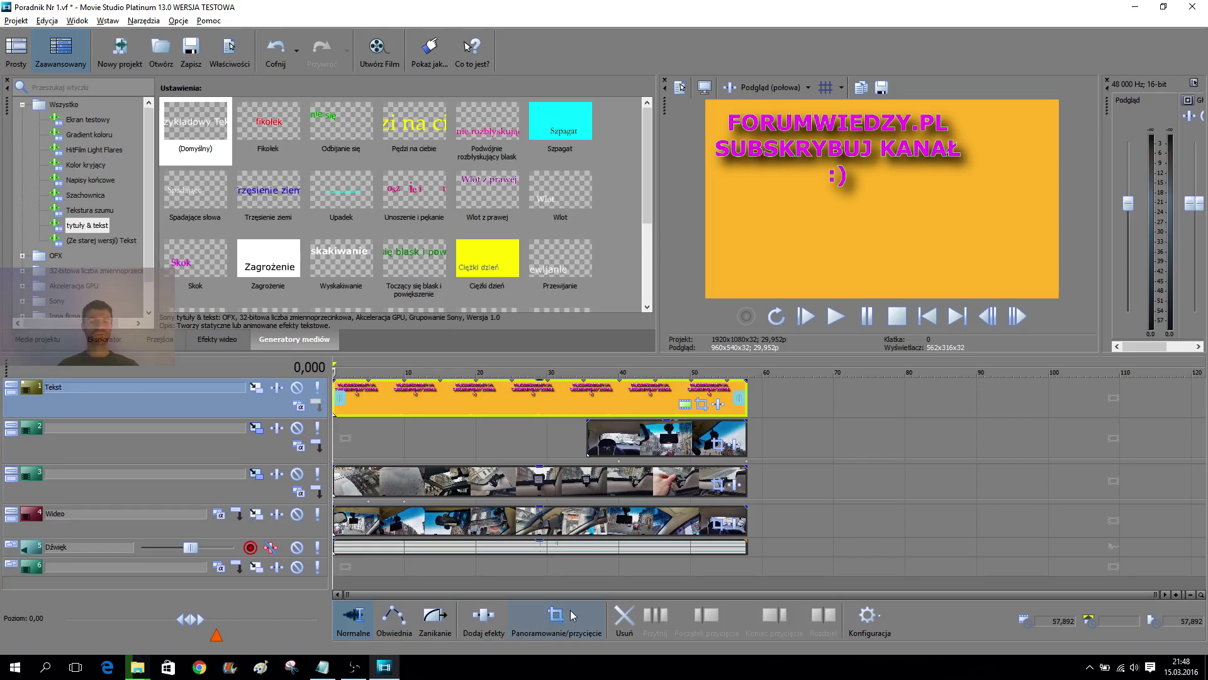
# - Crop the title event at 10,016 to the area around its text, about 1 452 by 559,4
pyautogui.click(405, 393)
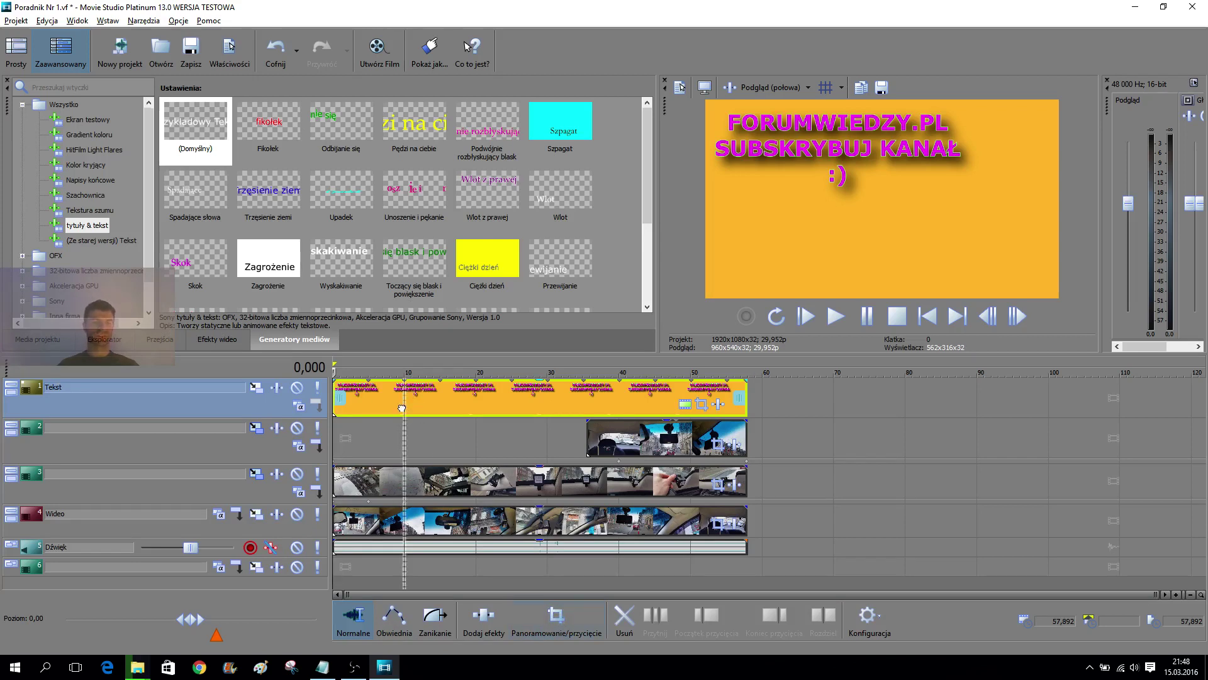
pyautogui.click(557, 618)
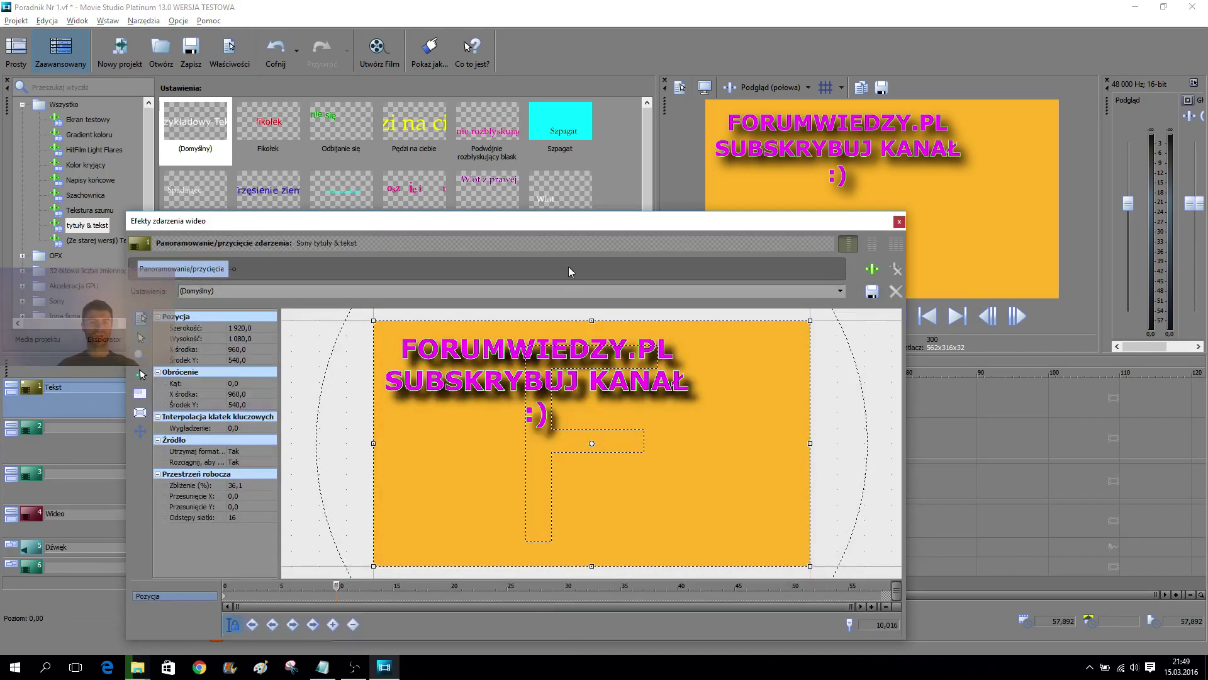
pyautogui.moveTo(550, 222); pyautogui.dragTo(518, 217)
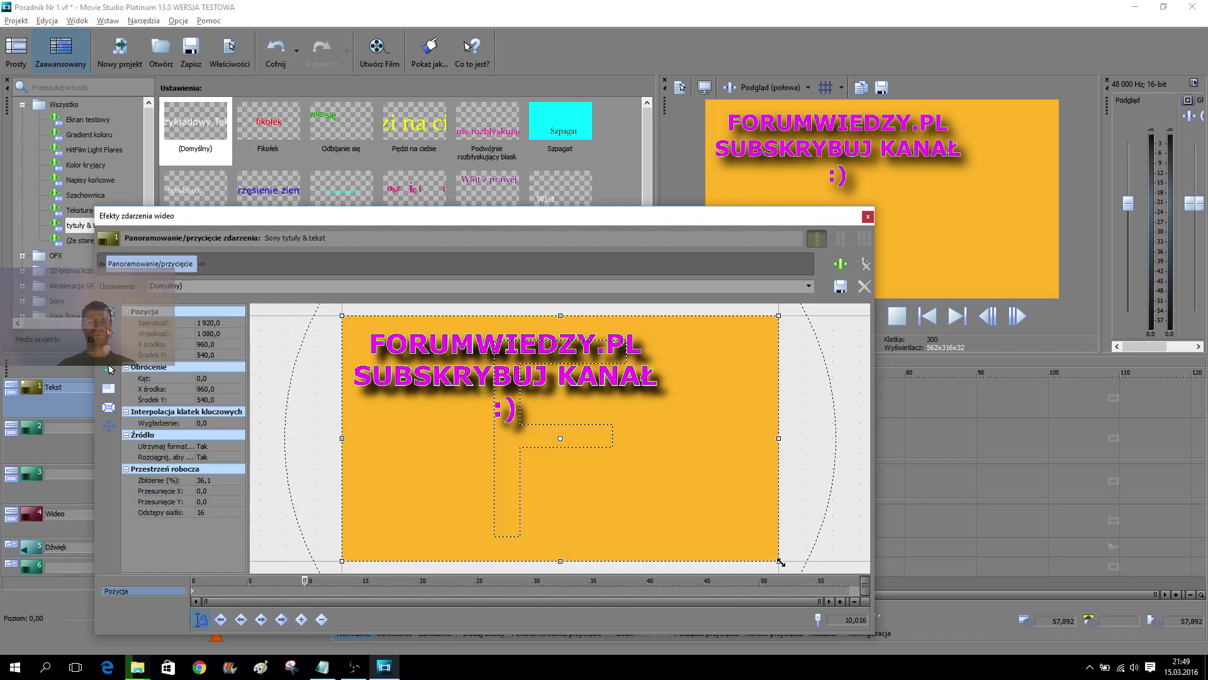
pyautogui.moveTo(780, 562); pyautogui.dragTo(675, 445)
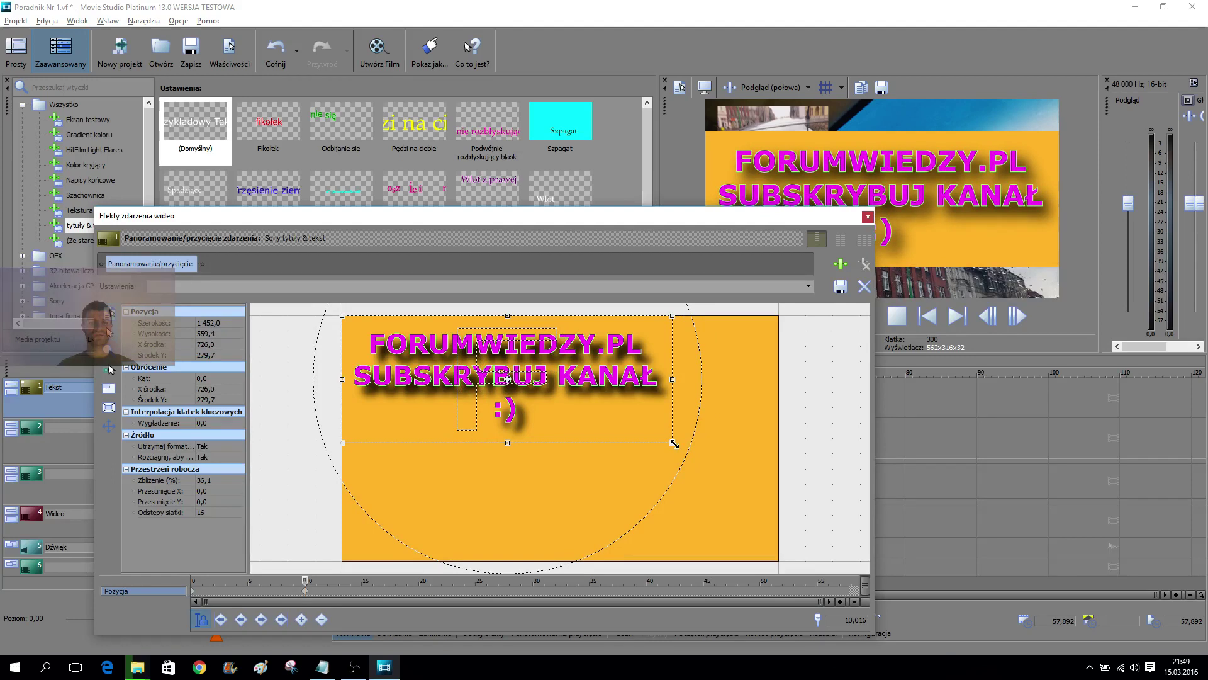
pyautogui.click(929, 200)
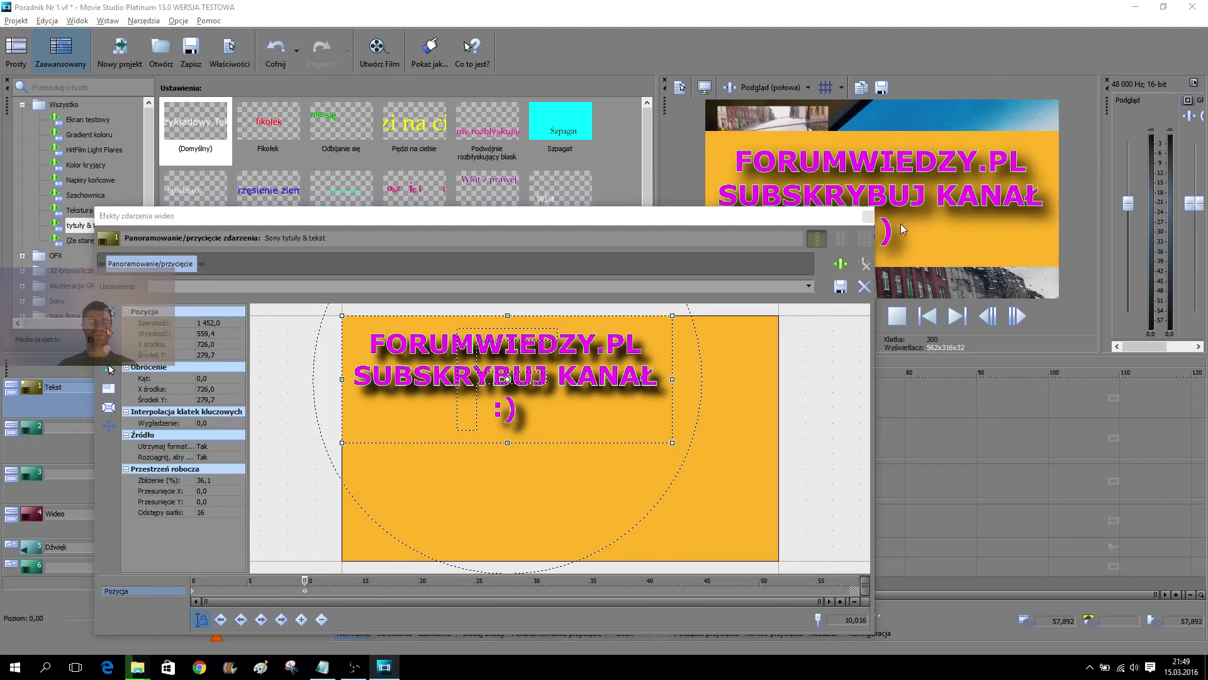
pyautogui.click(868, 218)
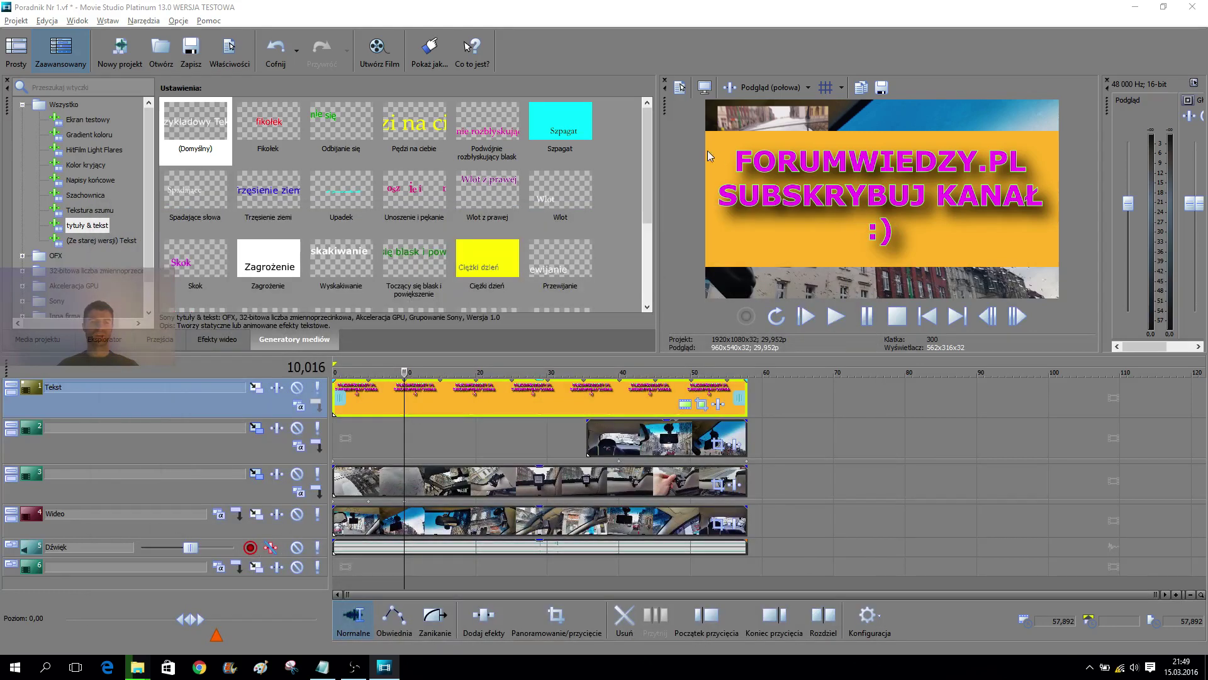
# - Shrink the Tekst track with track motion to about 989,72 by 556,71 and place it at X 440,34, Y 315,03
pyautogui.click(255, 387)
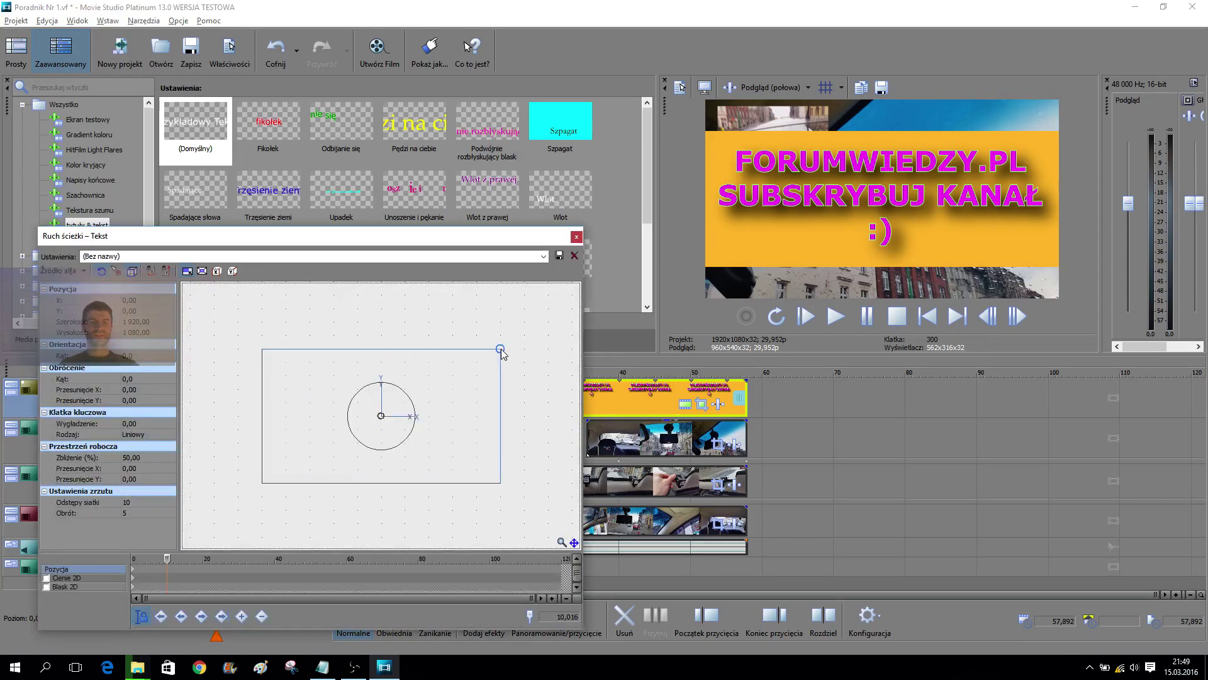
pyautogui.moveTo(500, 350); pyautogui.dragTo(430, 404)
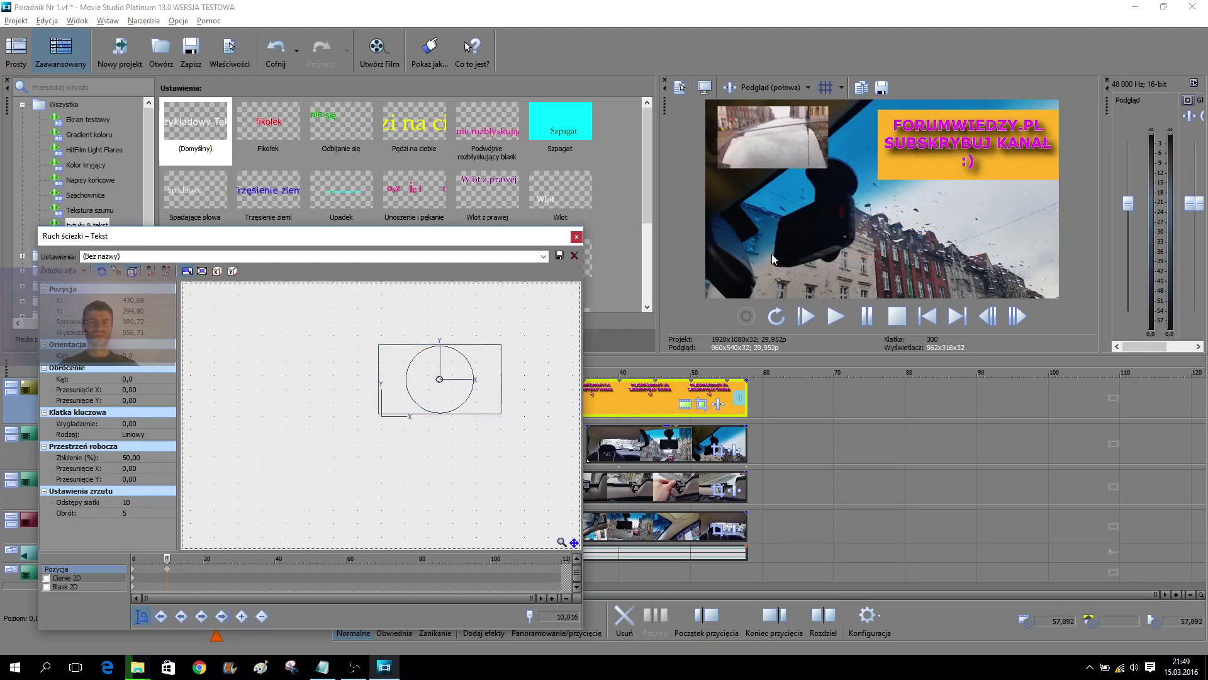
pyautogui.moveTo(484, 375)
pyautogui.mouseDown()
pyautogui.moveTo(476, 408)
pyautogui.moveTo(482, 372)
pyautogui.mouseUp()
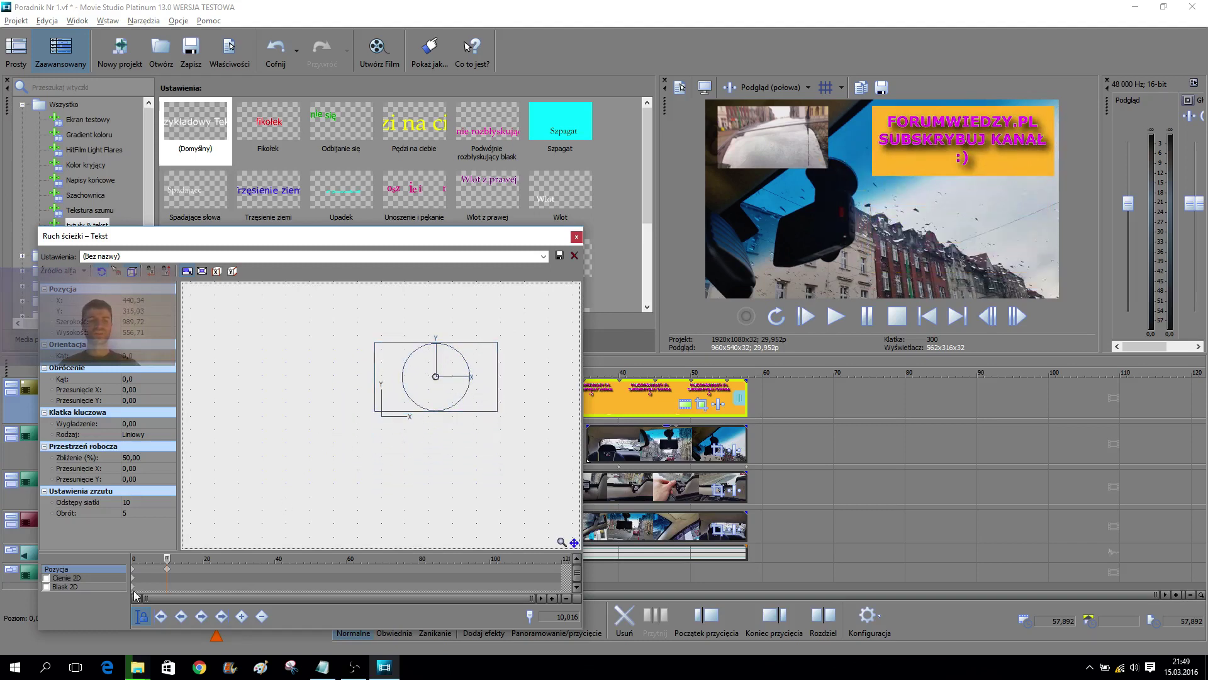
# - Try the 2D shadow and the 2D glow on the Tekst track in turn, switching each off again
pyautogui.click(46, 579)
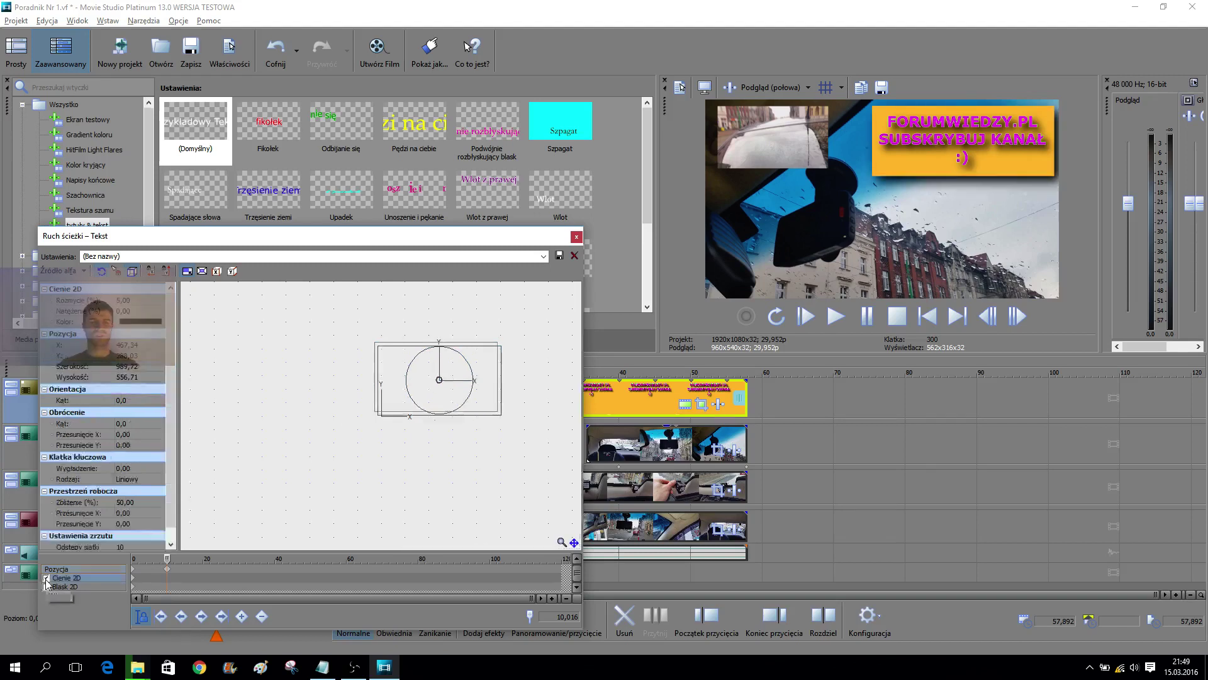
pyautogui.click(45, 578)
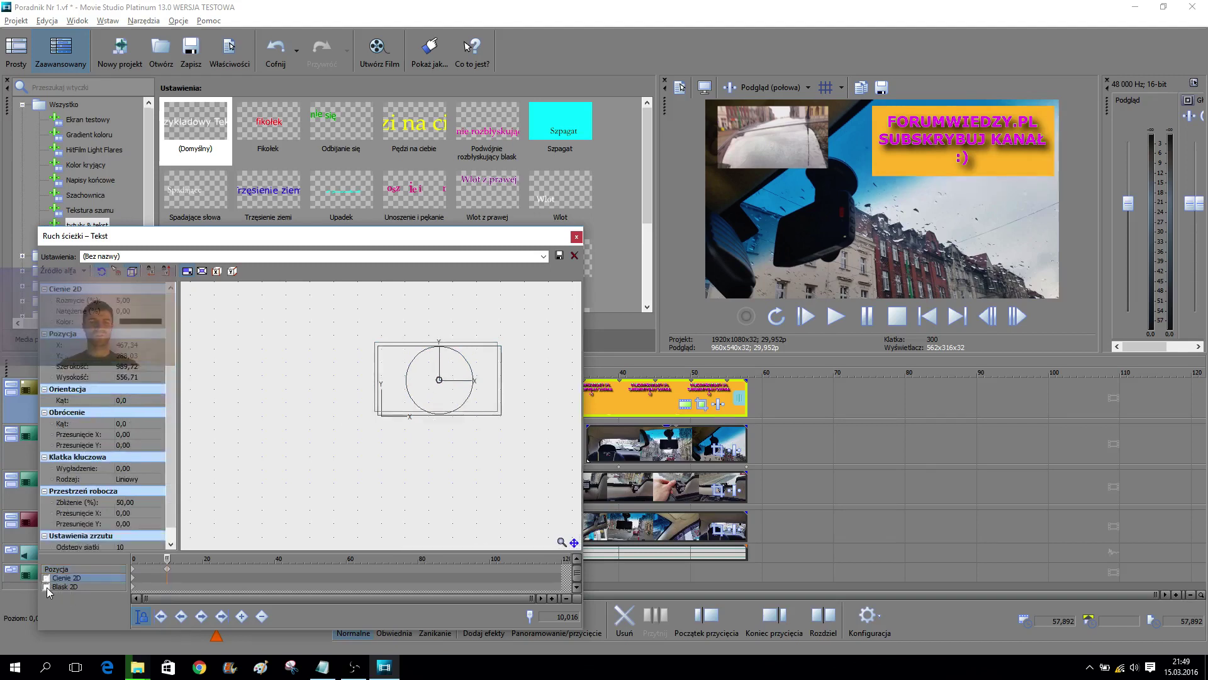
pyautogui.click(46, 586)
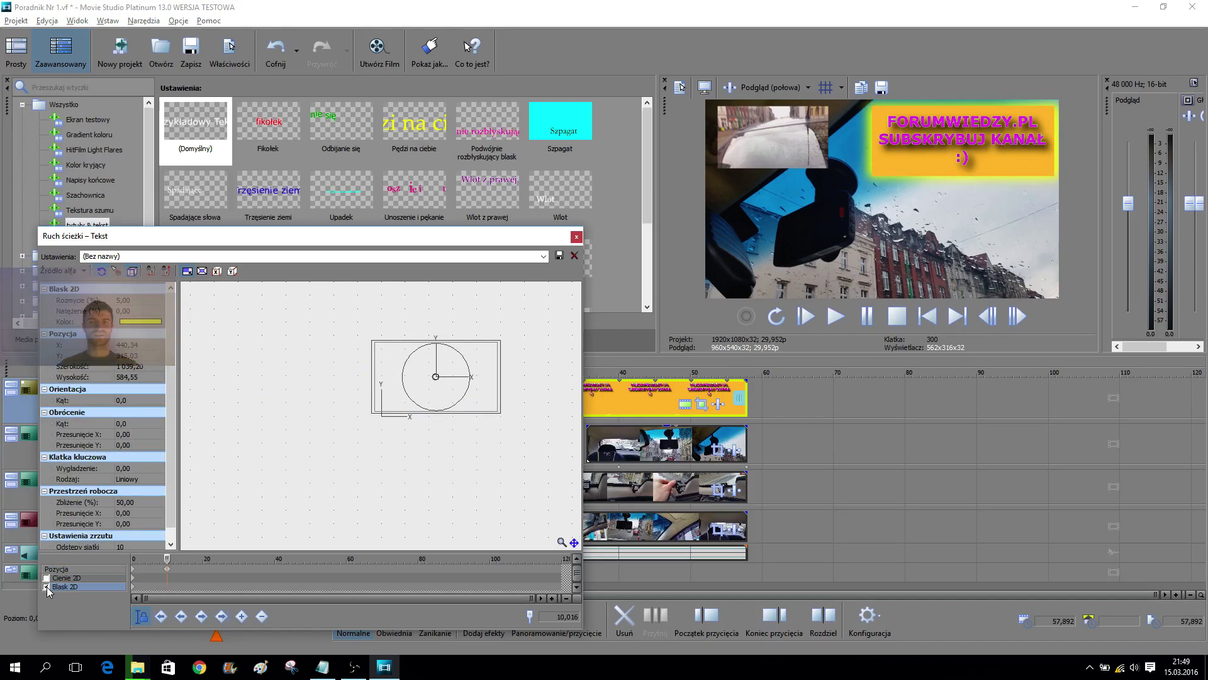
pyautogui.click(46, 586)
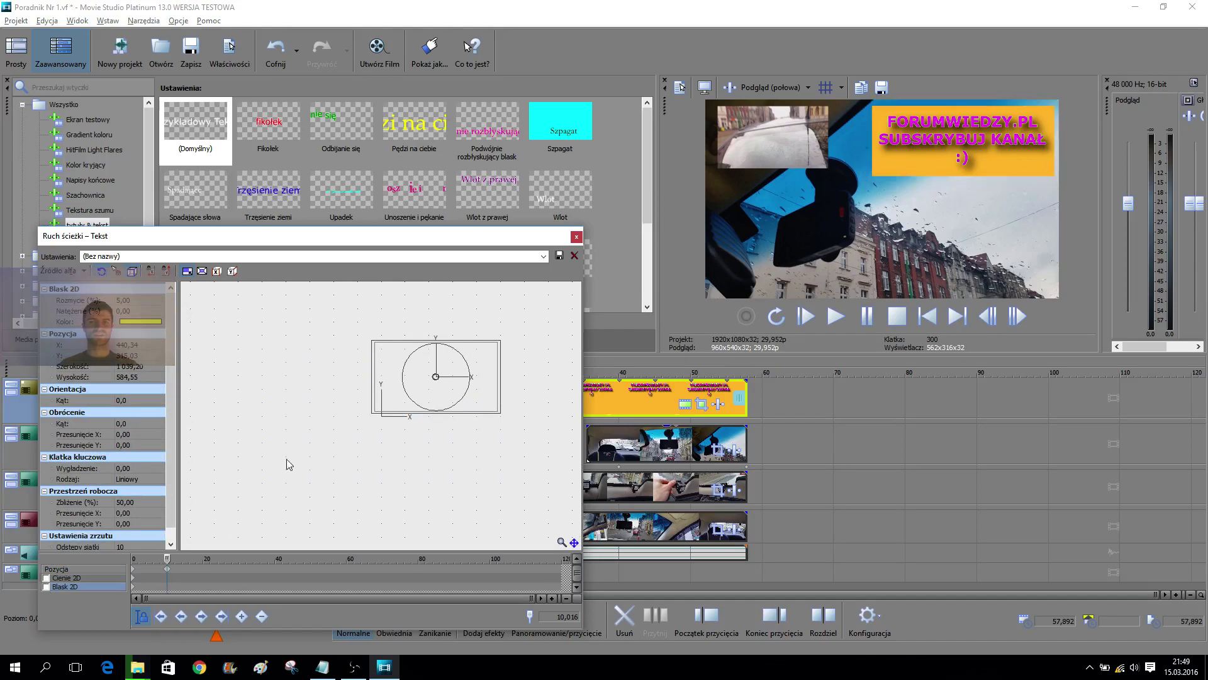
# - Close the Tekst track motion settings and browse the video effects, viewing the presets of Czarny i biały and Blask
pyautogui.click(576, 237)
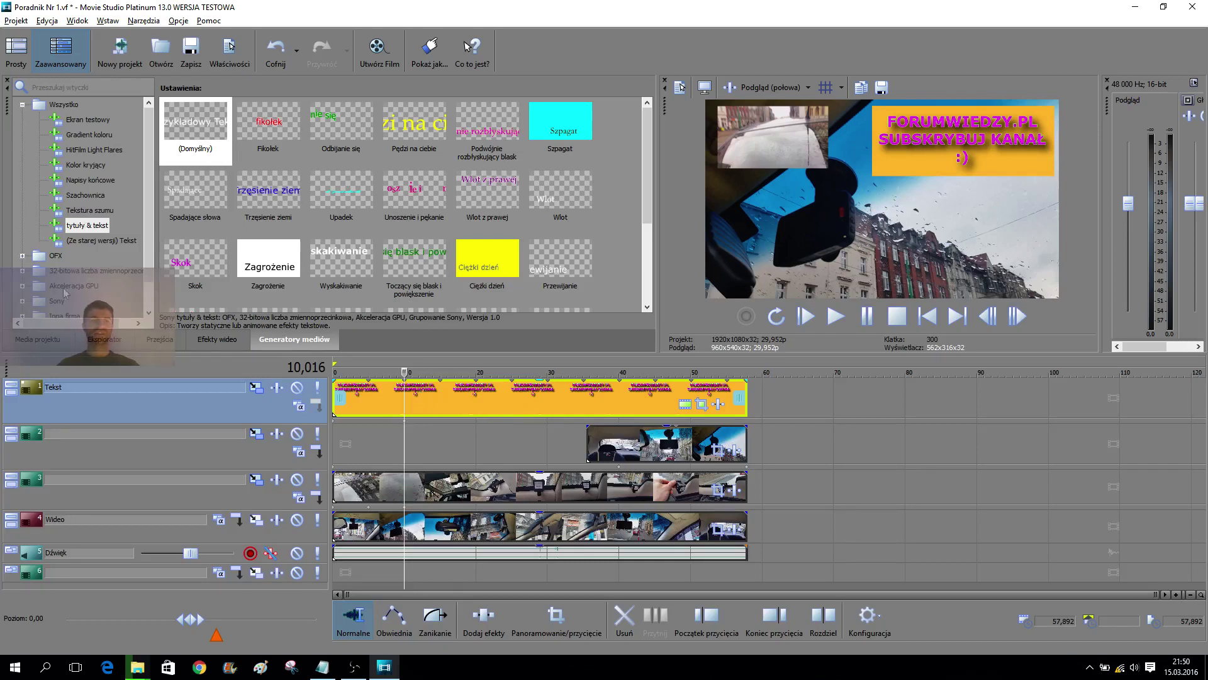
pyautogui.click(224, 340)
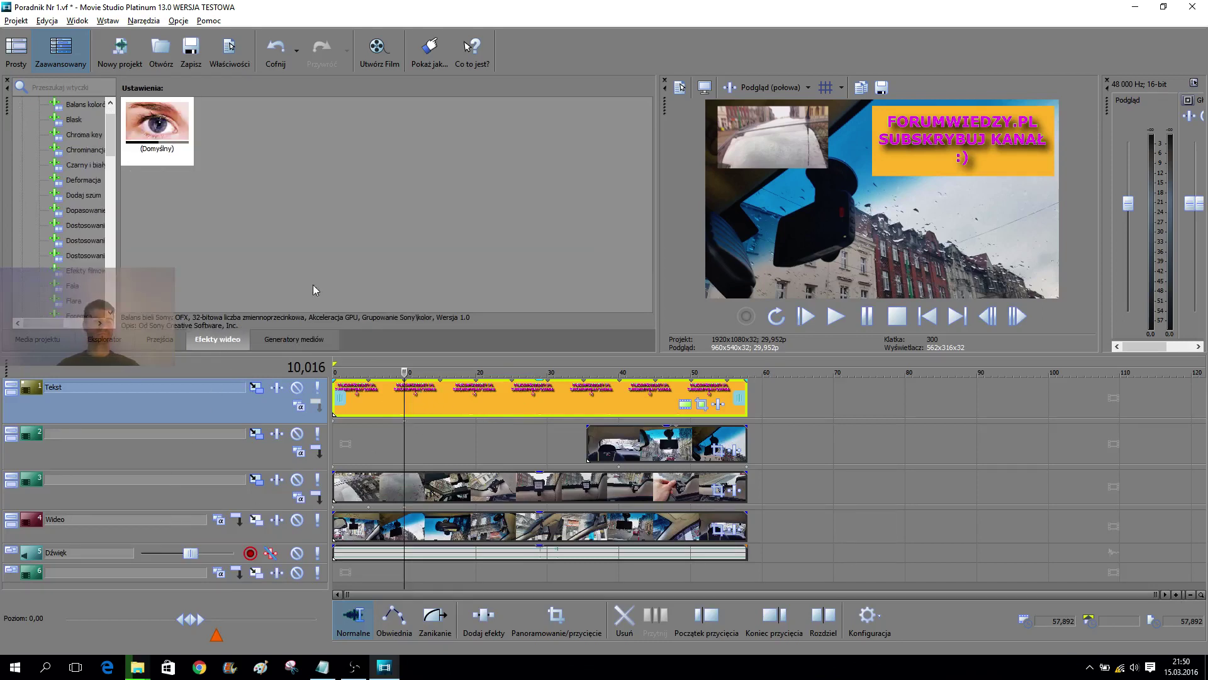
pyautogui.moveTo(110, 149); pyautogui.dragTo(113, 131)
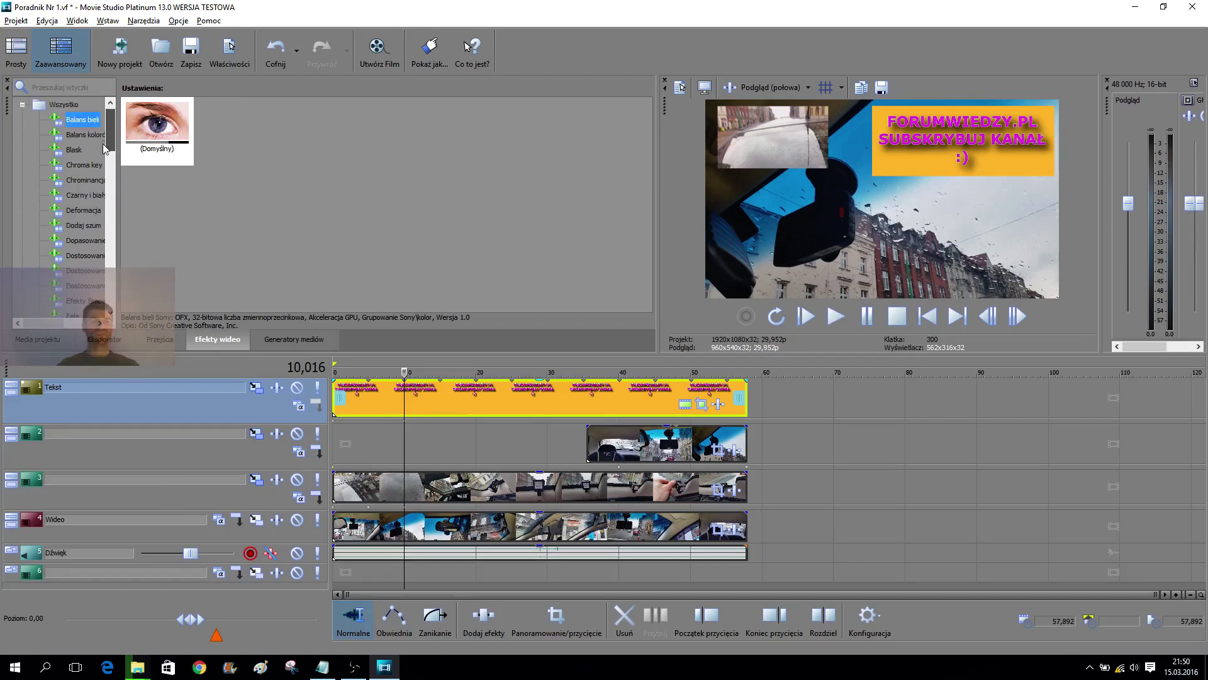
pyautogui.moveTo(120, 189); pyautogui.dragTo(200, 208)
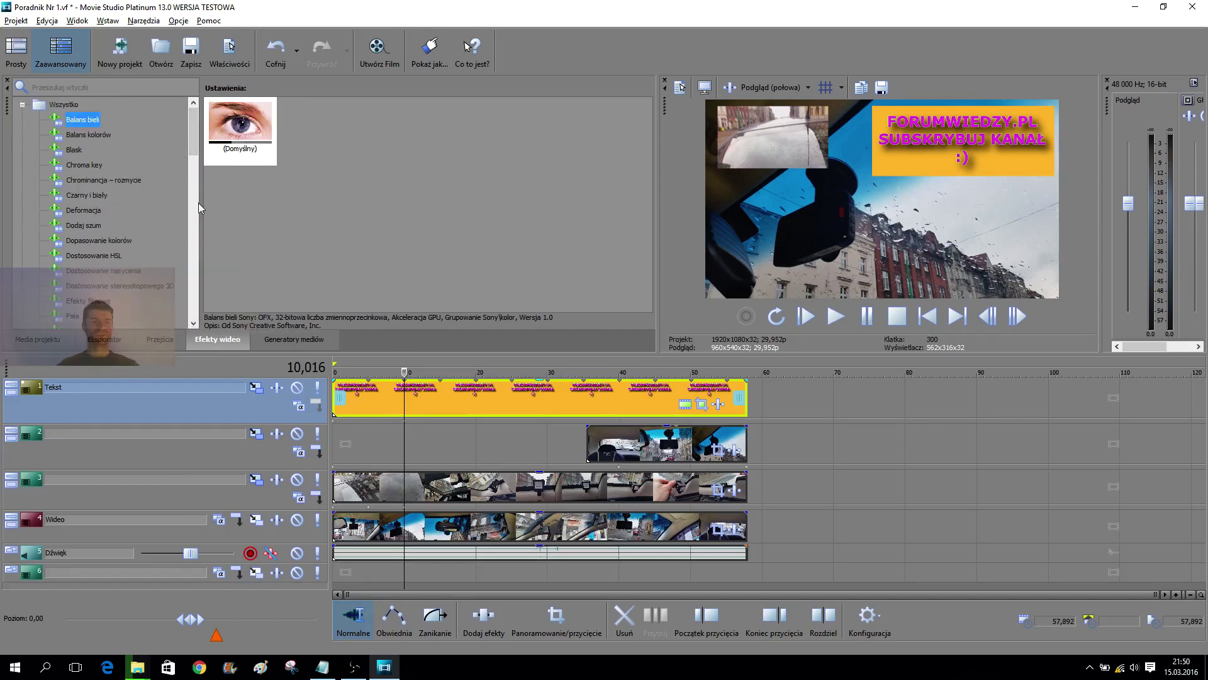
pyautogui.click(87, 196)
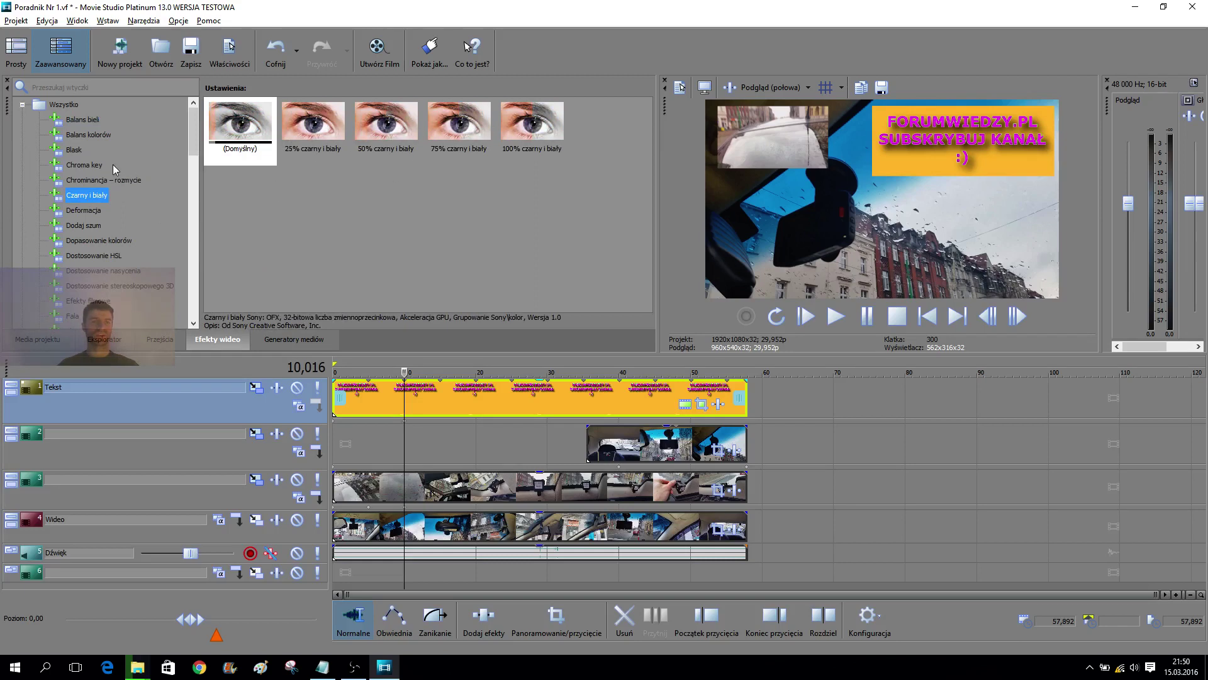
pyautogui.click(75, 149)
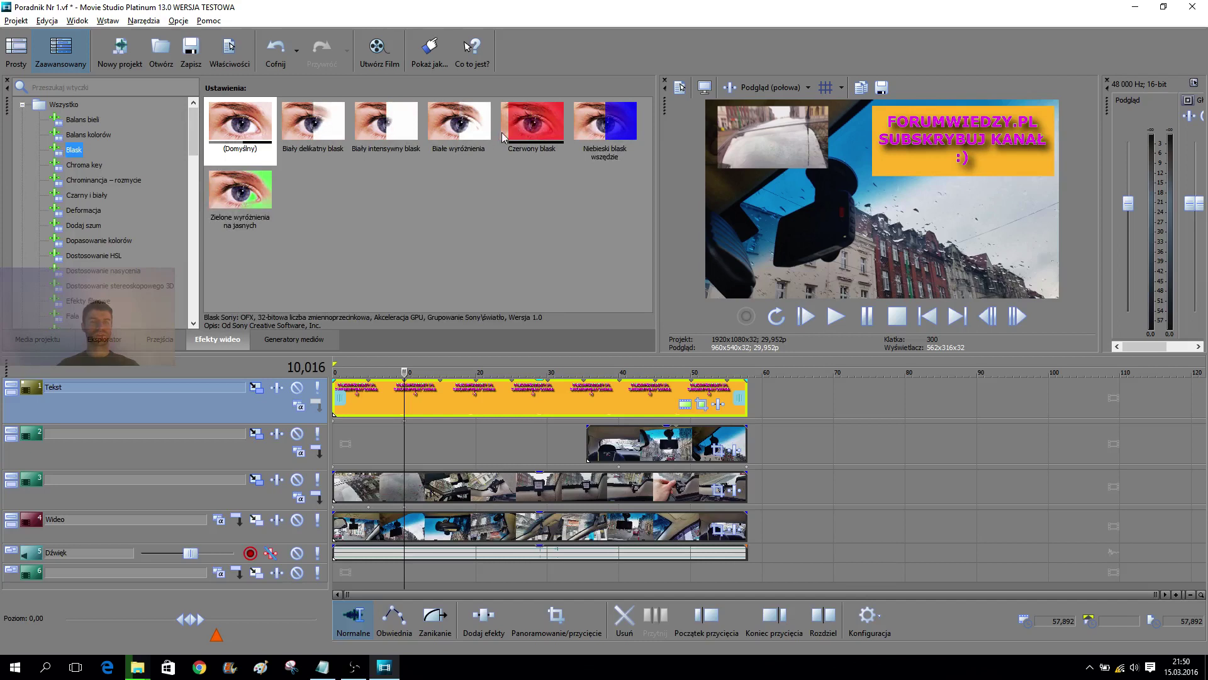
pyautogui.click(532, 123)
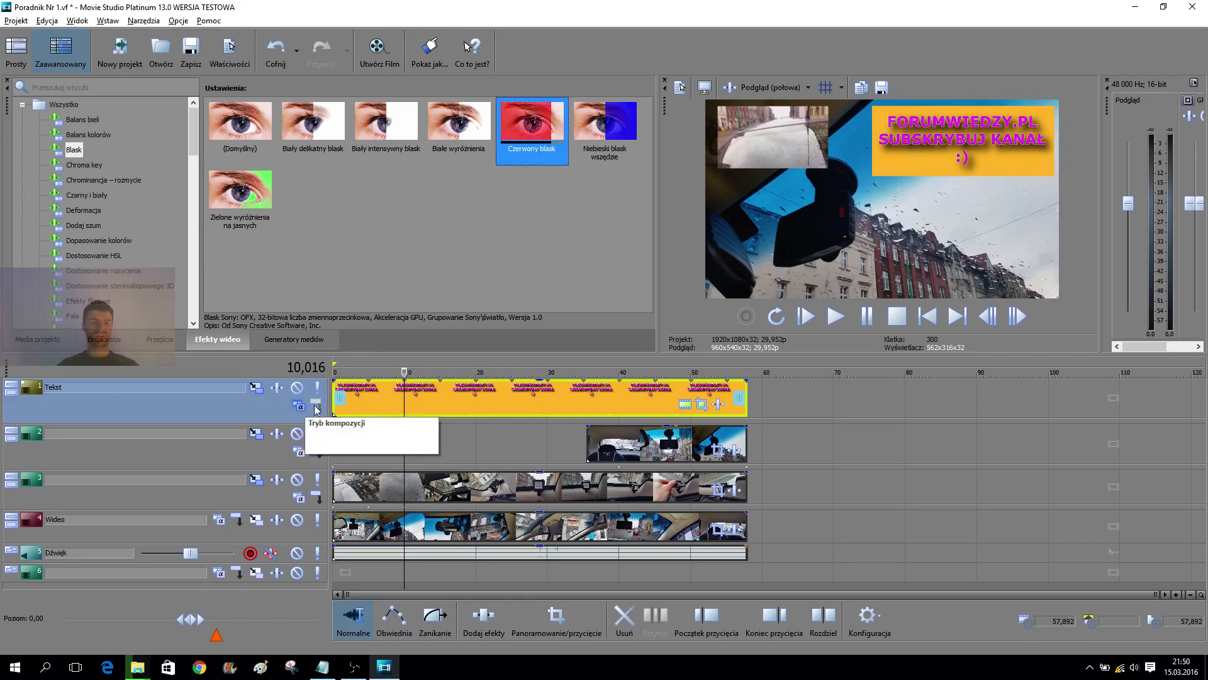
# - Add the Flara Sony media effect to the title event on the Tekst track
pyautogui.rightClick(355, 397)
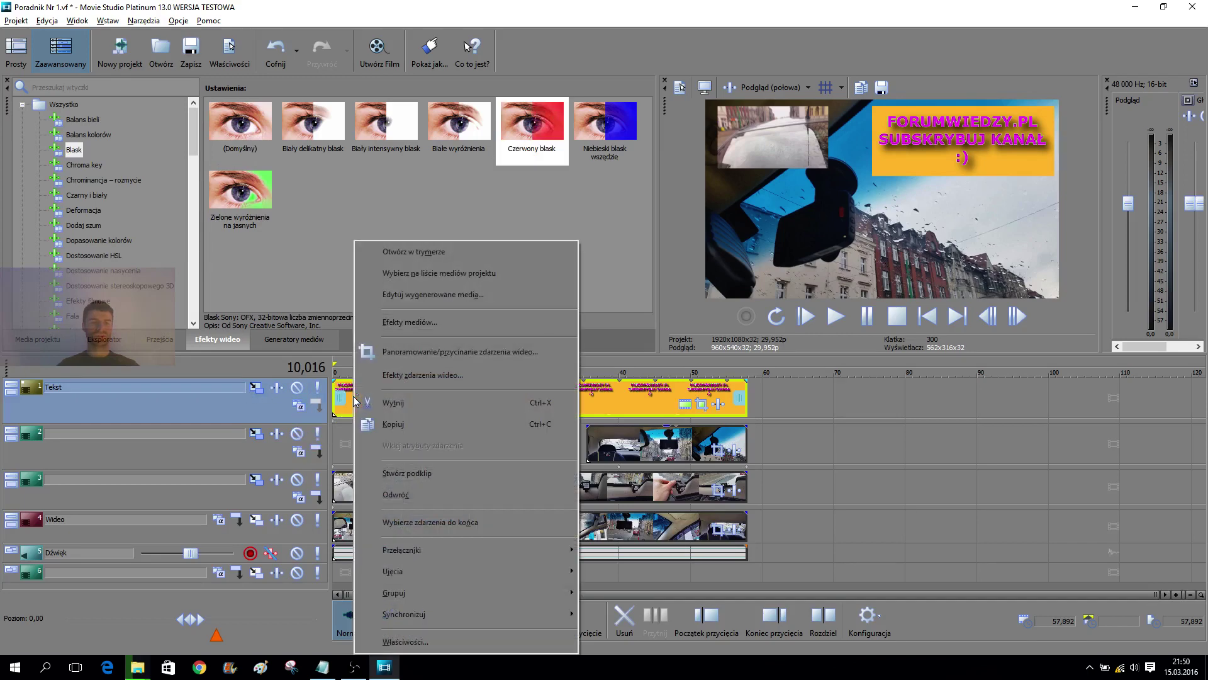
pyautogui.click(463, 324)
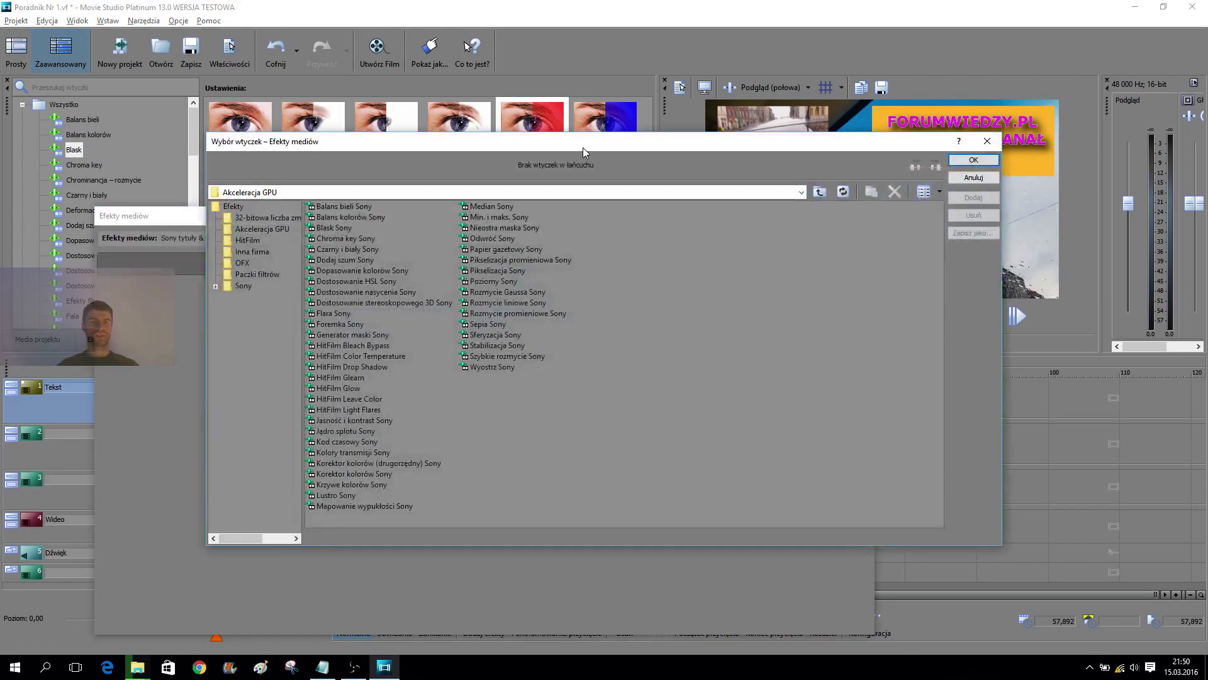
pyautogui.moveTo(566, 206); pyautogui.dragTo(546, 221)
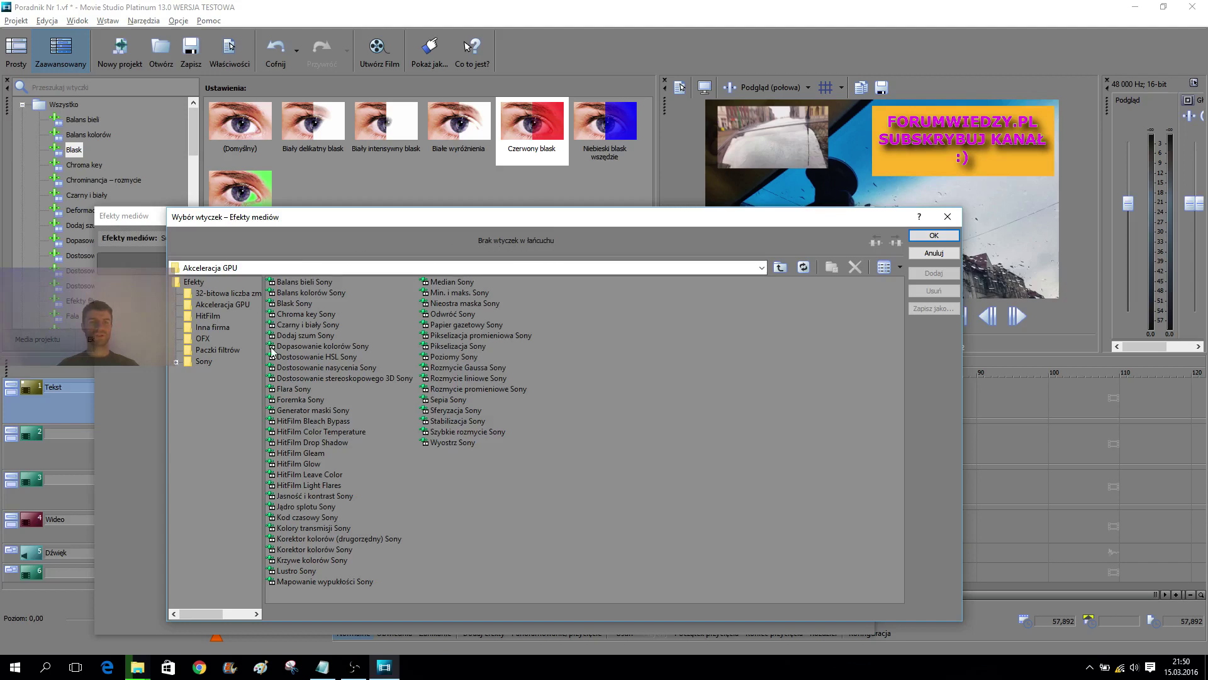
pyautogui.click(296, 390)
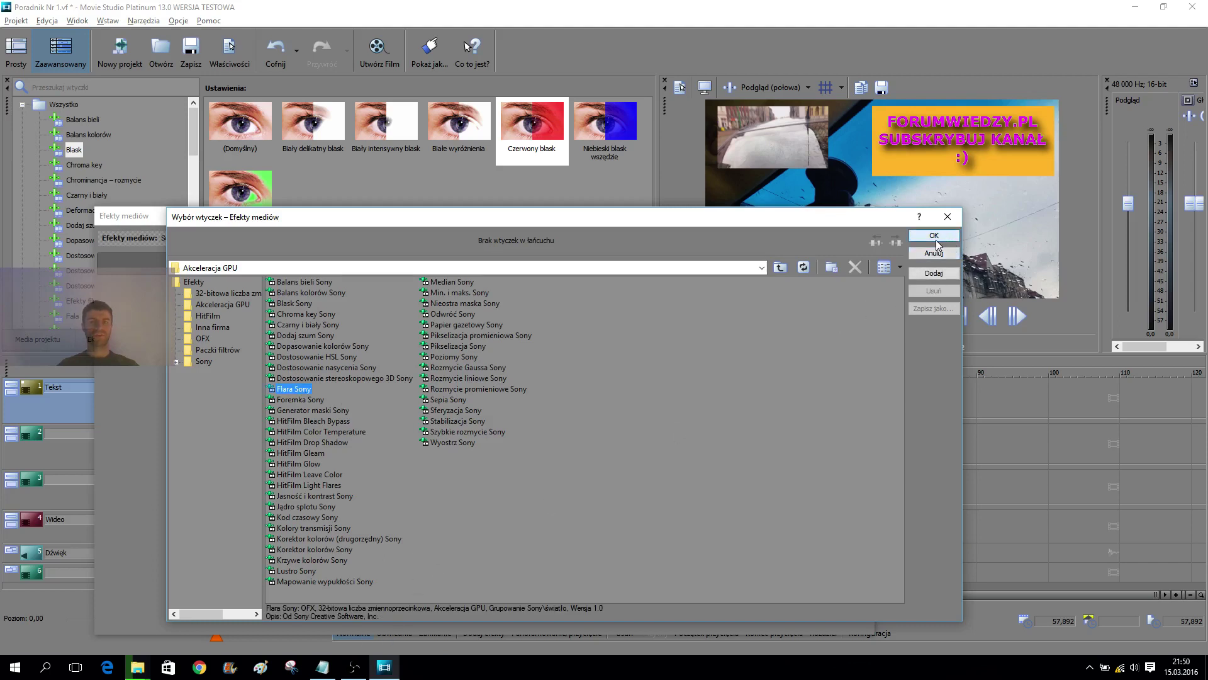
pyautogui.doubleClick(292, 389)
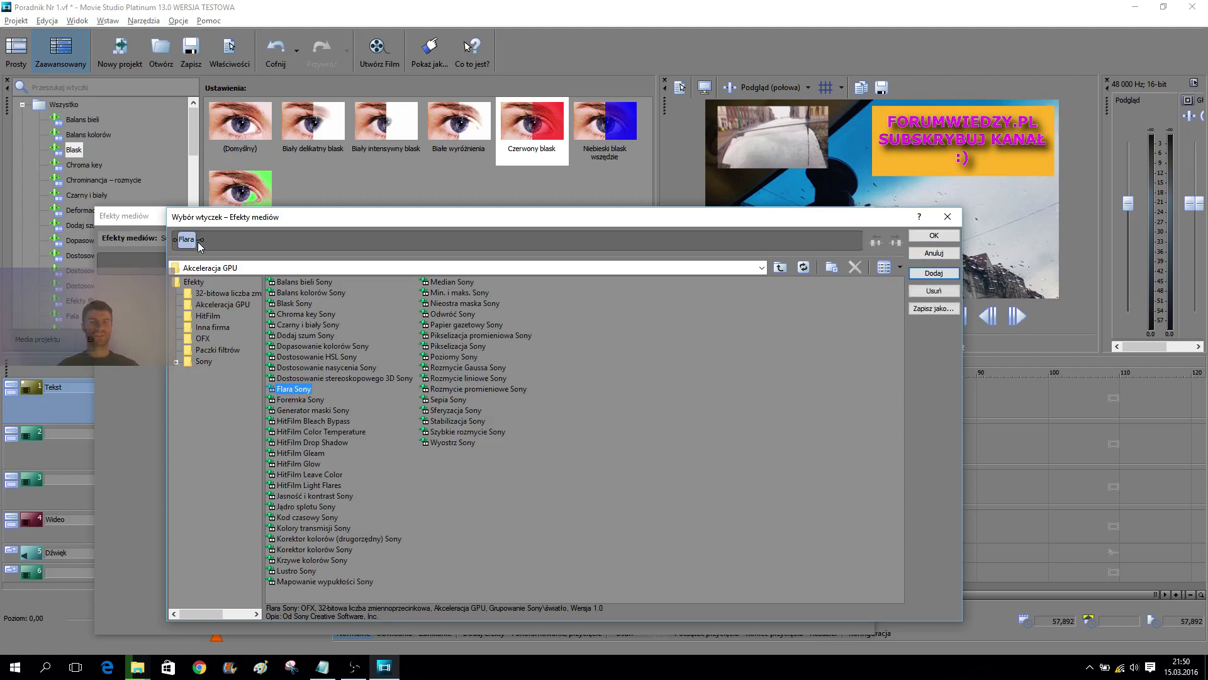
pyautogui.click(934, 234)
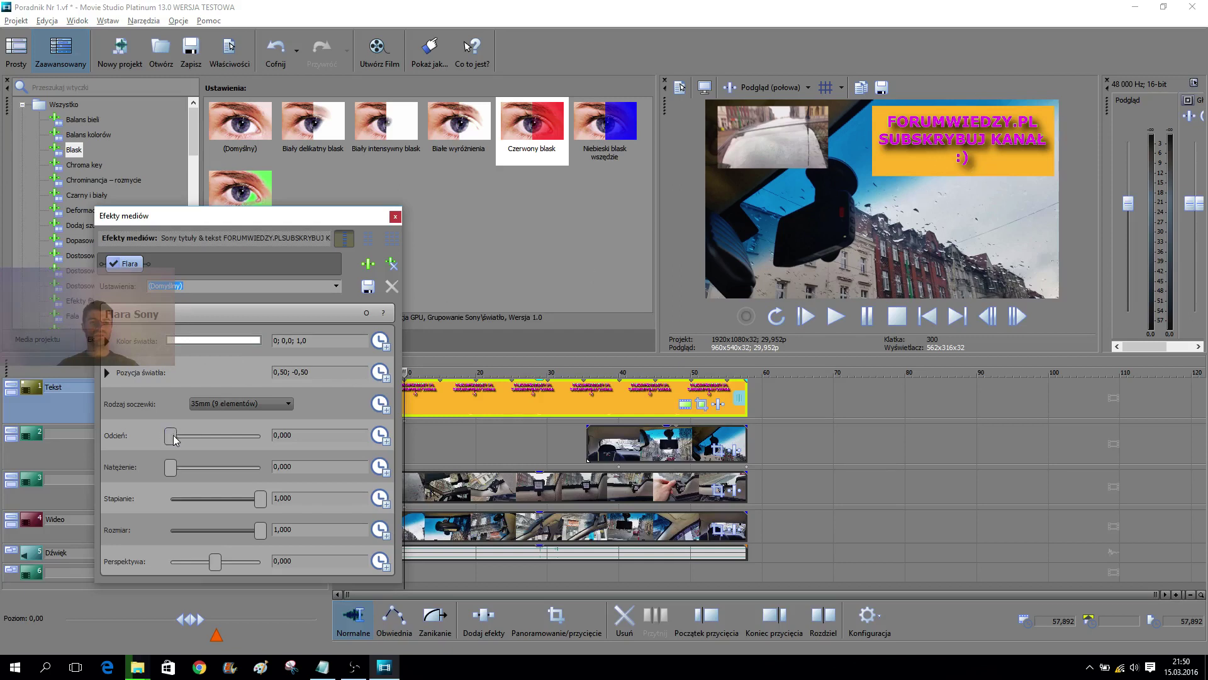
# - Set the flare's Odcień to 0,559 and scrub the timeline between its start and 15,725 to check the title banner, ending at 15,725
pyautogui.moveTo(172, 436); pyautogui.dragTo(225, 443)
pyautogui.moveTo(296, 221); pyautogui.dragTo(1026, 144)
pyautogui.click(325, 373)
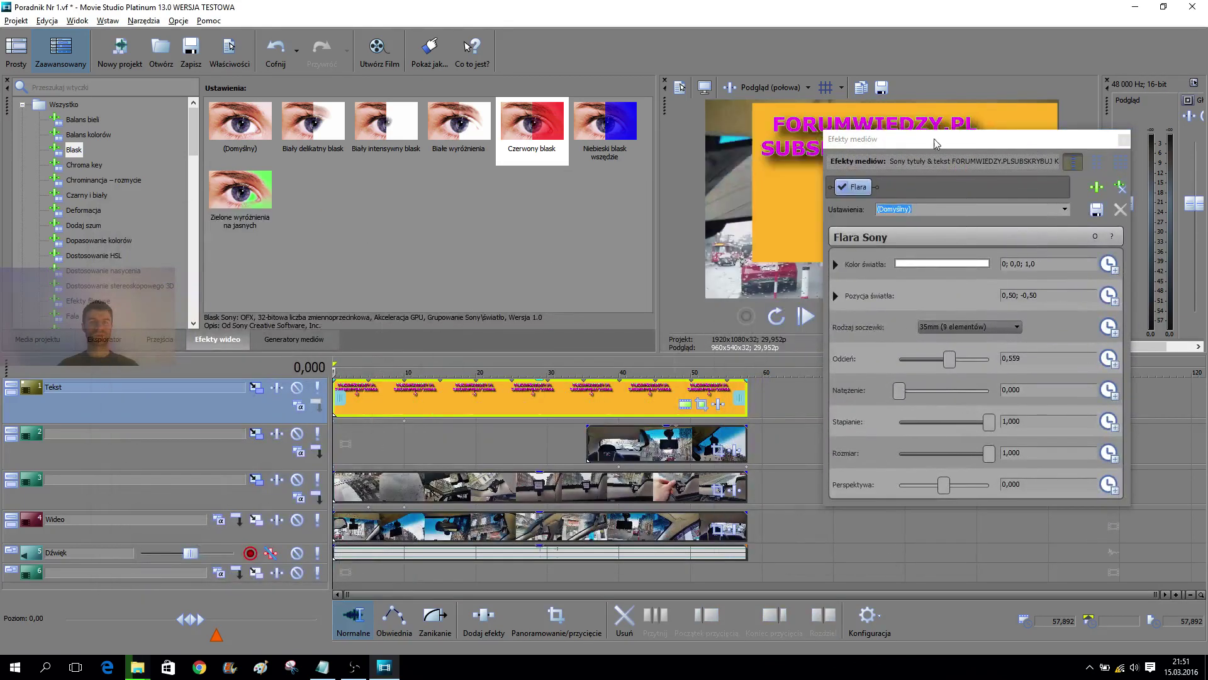
pyautogui.click(950, 142)
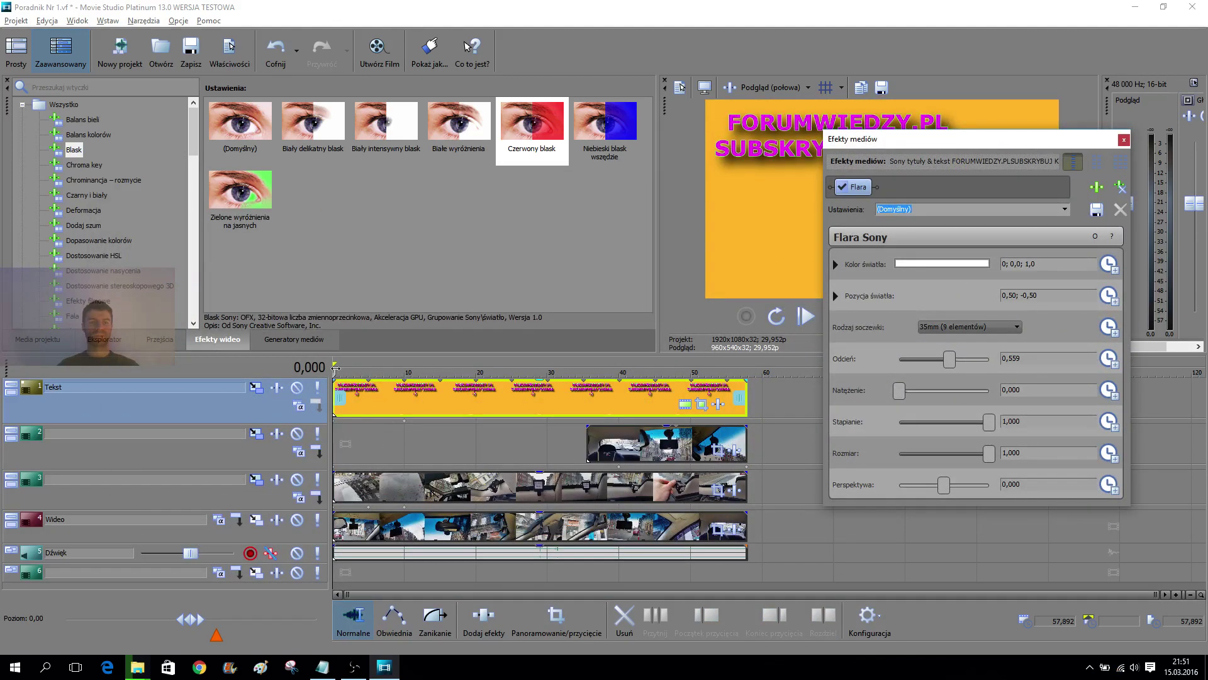
pyautogui.moveTo(336, 368); pyautogui.dragTo(404, 360)
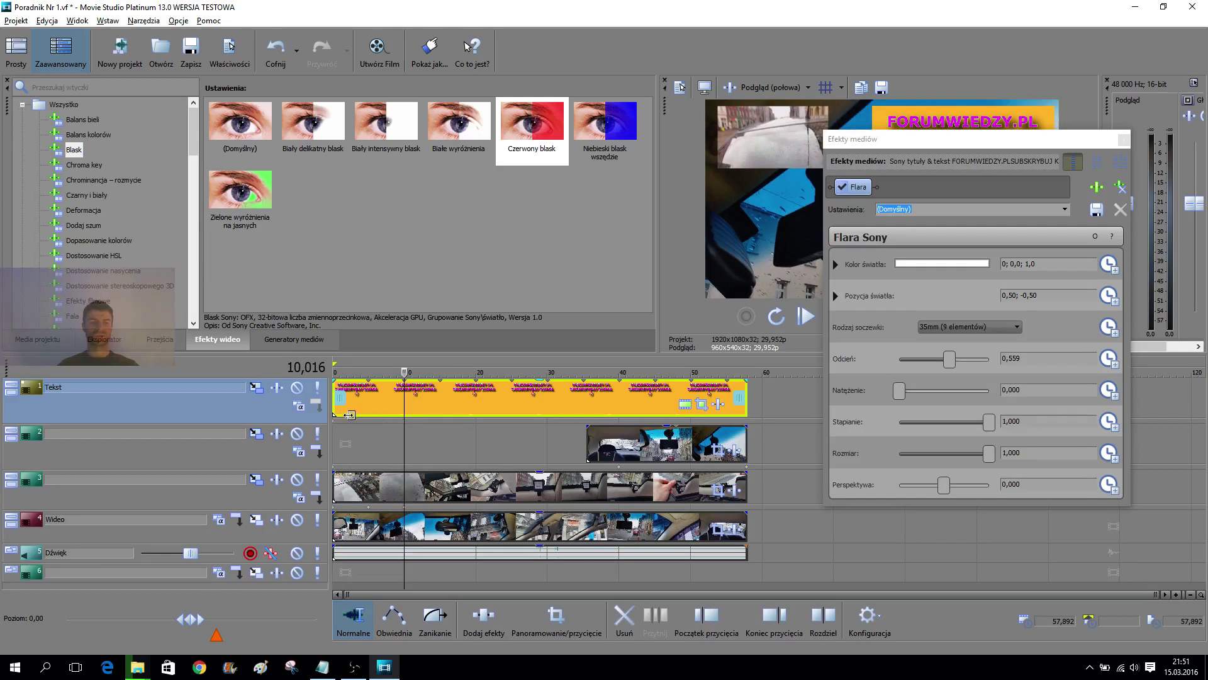
pyautogui.moveTo(404, 371); pyautogui.dragTo(336, 373)
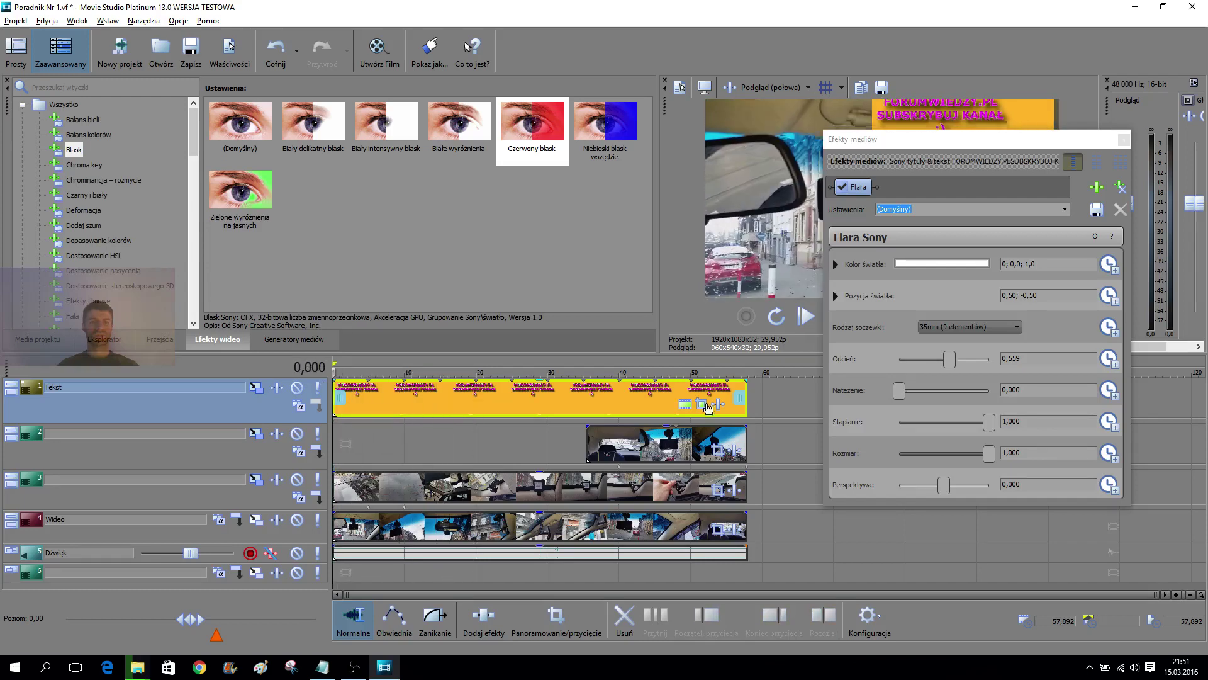
pyautogui.moveTo(983, 146); pyautogui.dragTo(985, 233)
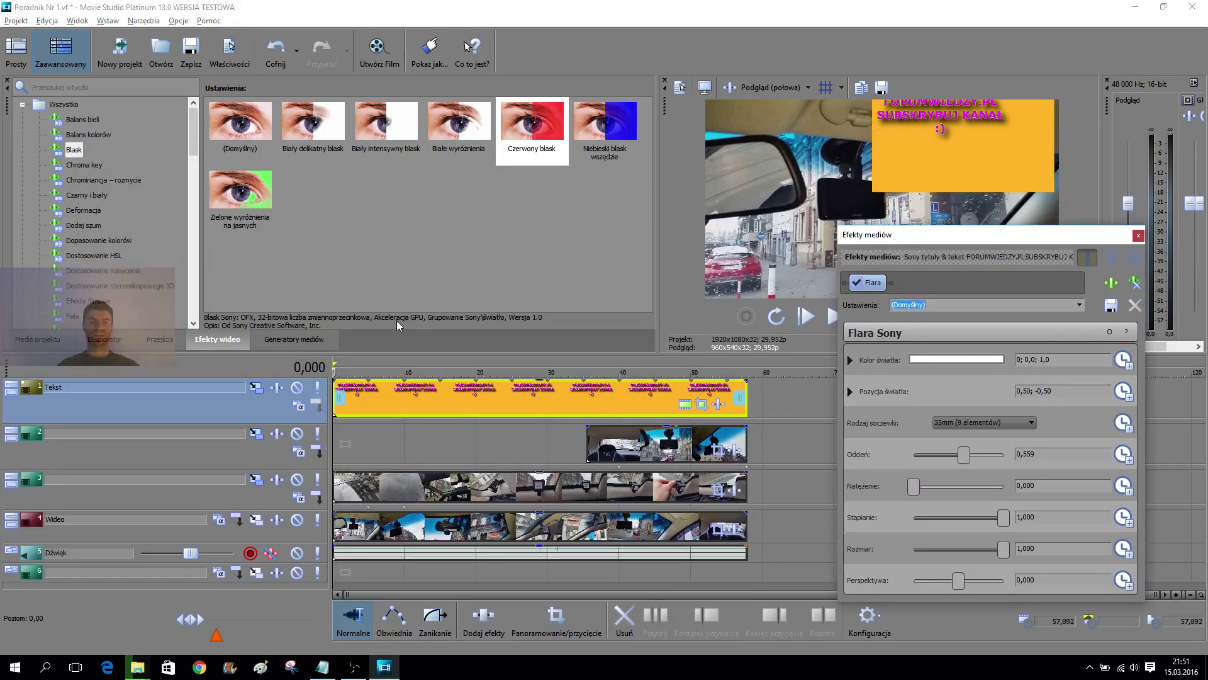
pyautogui.moveTo(335, 372); pyautogui.dragTo(462, 384)
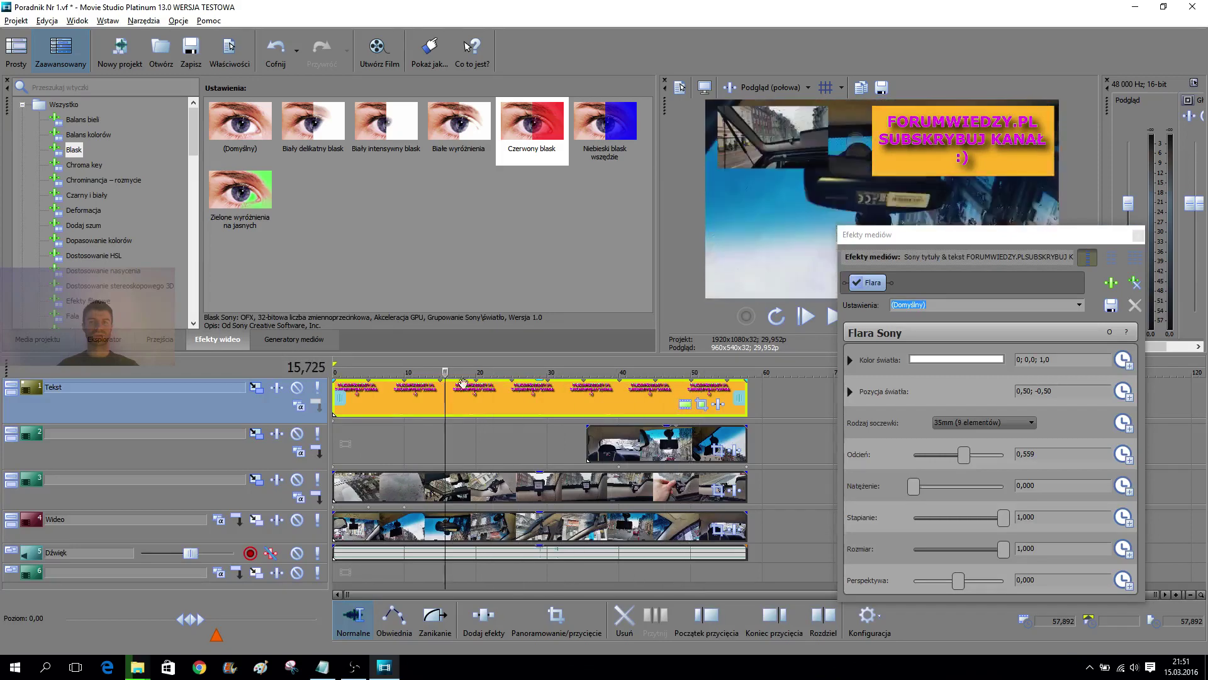
# - Set the flare's light colour to magenta with the value 314; 0,81; 1,0, keeping the settings window clear of the preview
pyautogui.click(985, 422)
pyautogui.click(985, 422)
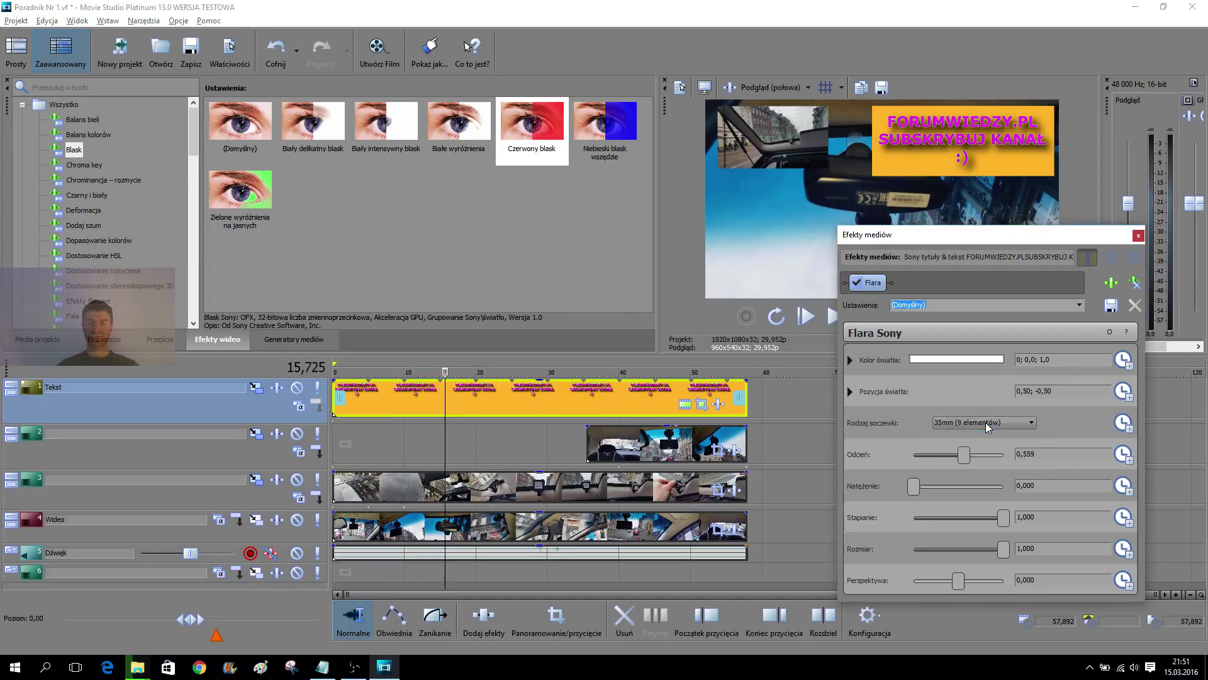
pyautogui.click(943, 356)
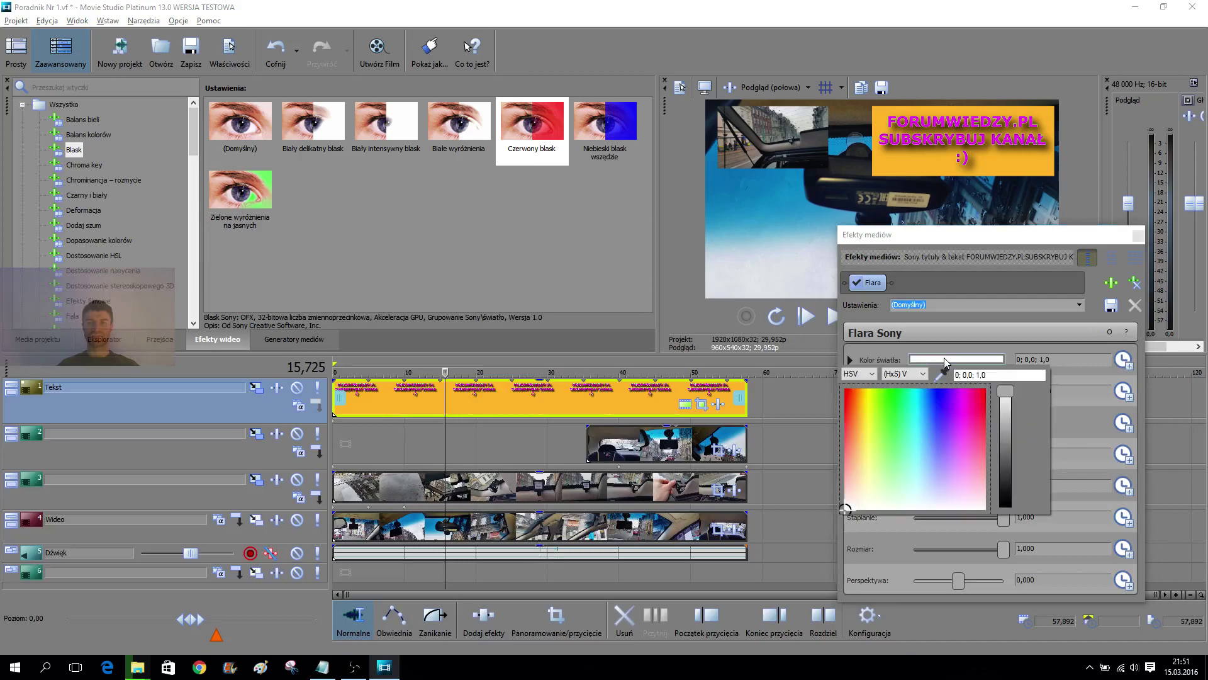
pyautogui.click(956, 407)
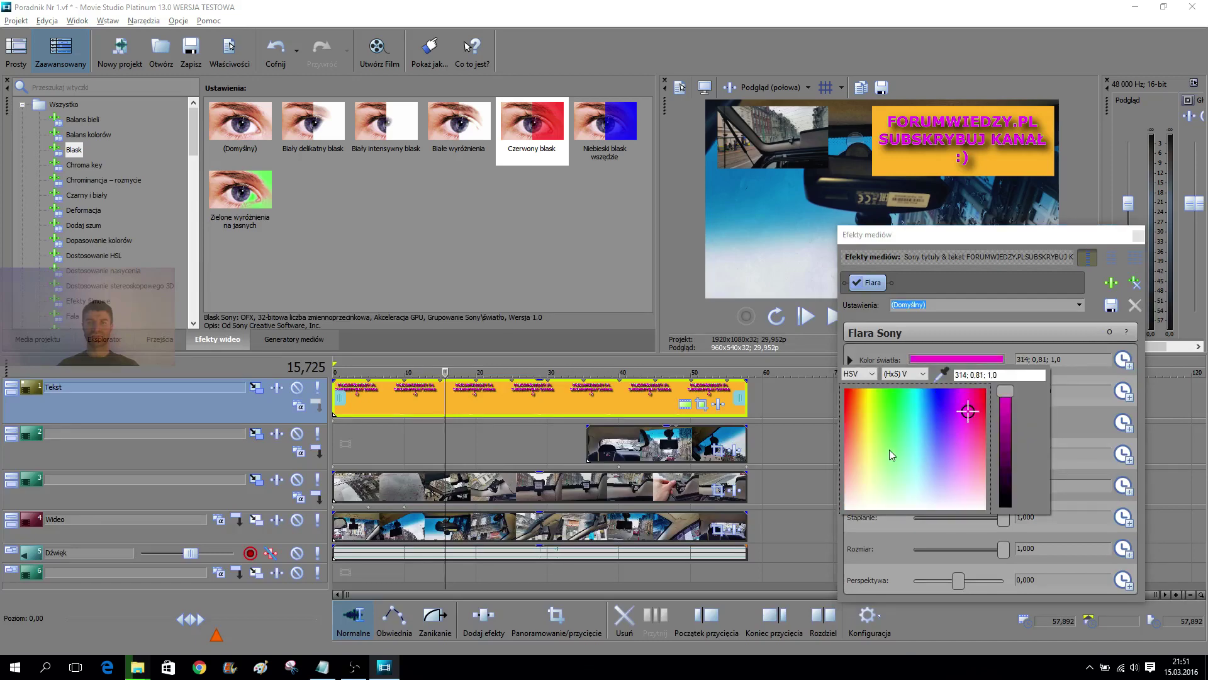
pyautogui.moveTo(957, 235); pyautogui.dragTo(286, 144)
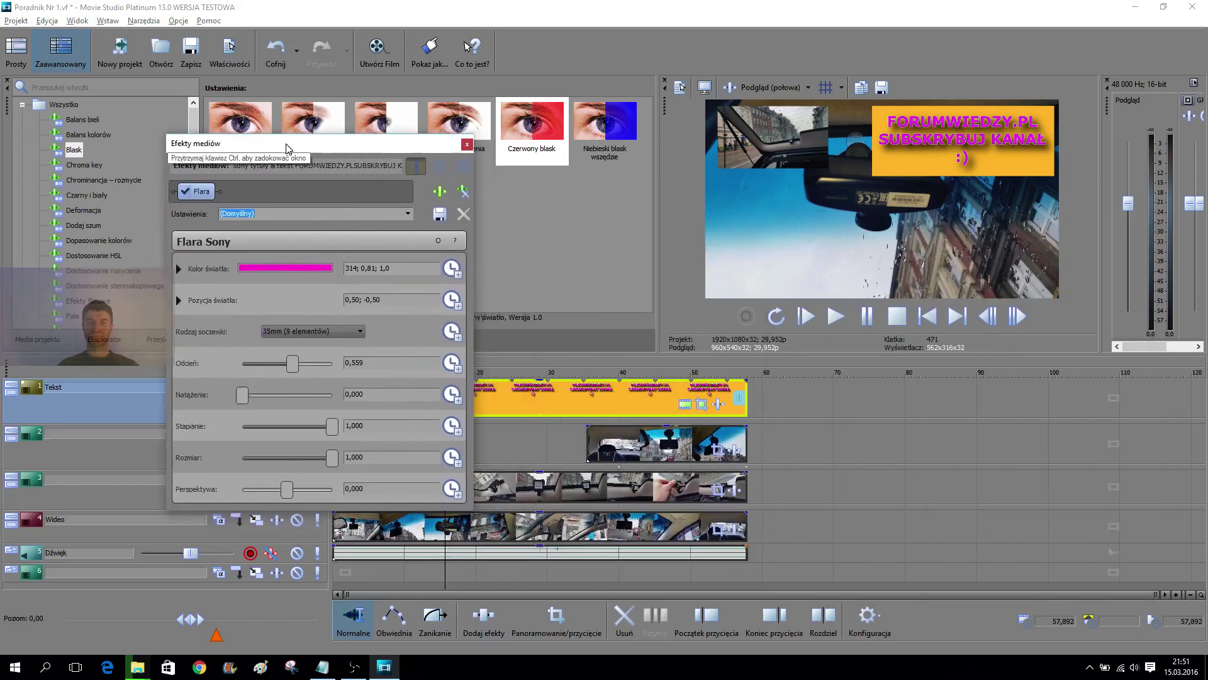
# - Set the flare's Odcień to 1,000, Natężenie to 2,000, Stapianie to 0,301 and Perspektywa to 0,762
pyautogui.moveTo(244, 401); pyautogui.dragTo(354, 429)
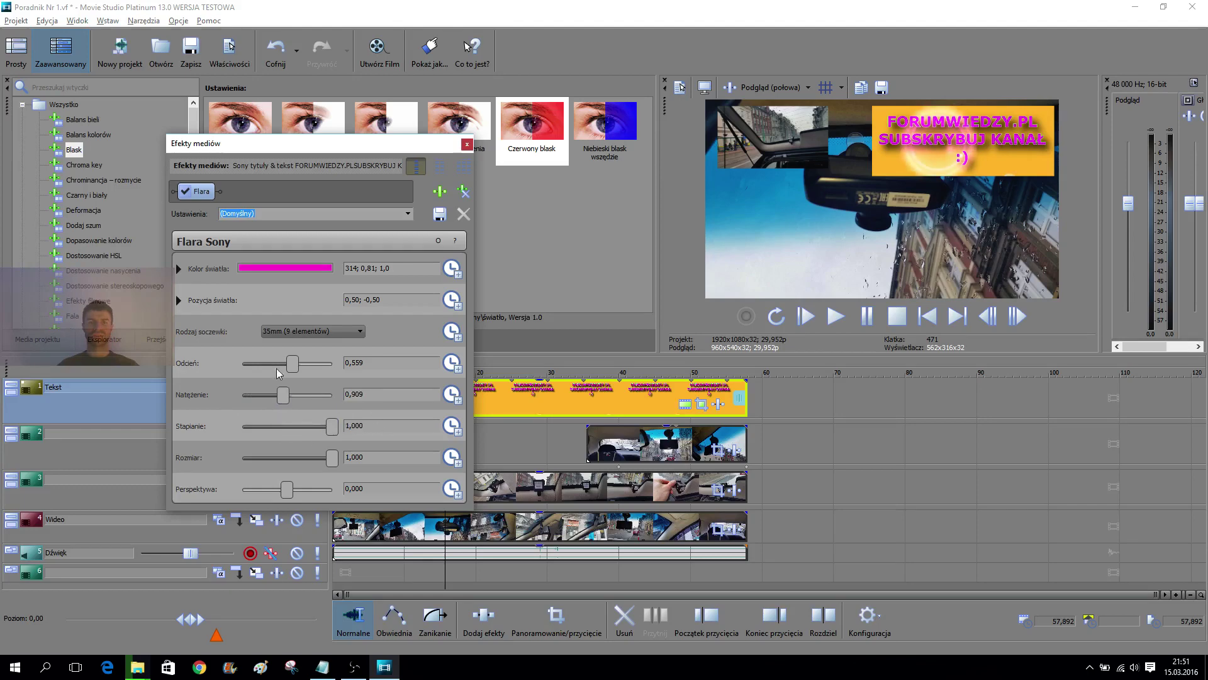
pyautogui.moveTo(290, 365); pyautogui.dragTo(349, 371)
pyautogui.moveTo(282, 399); pyautogui.dragTo(270, 433)
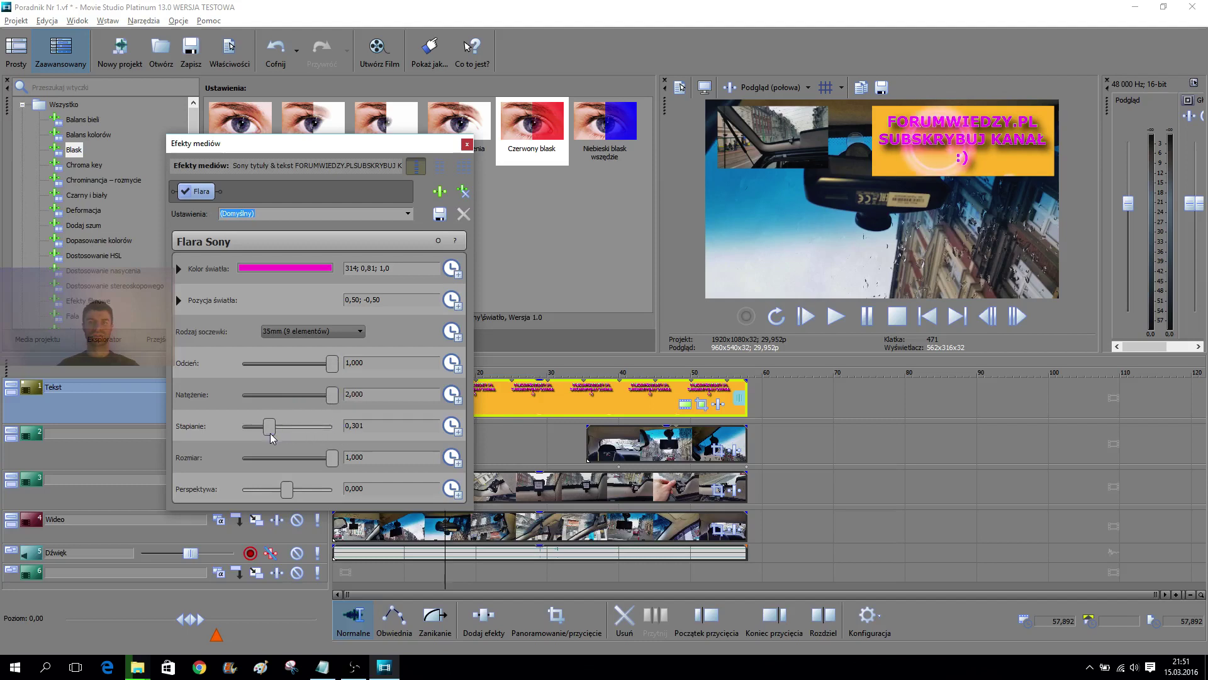
pyautogui.moveTo(287, 490); pyautogui.dragTo(356, 447)
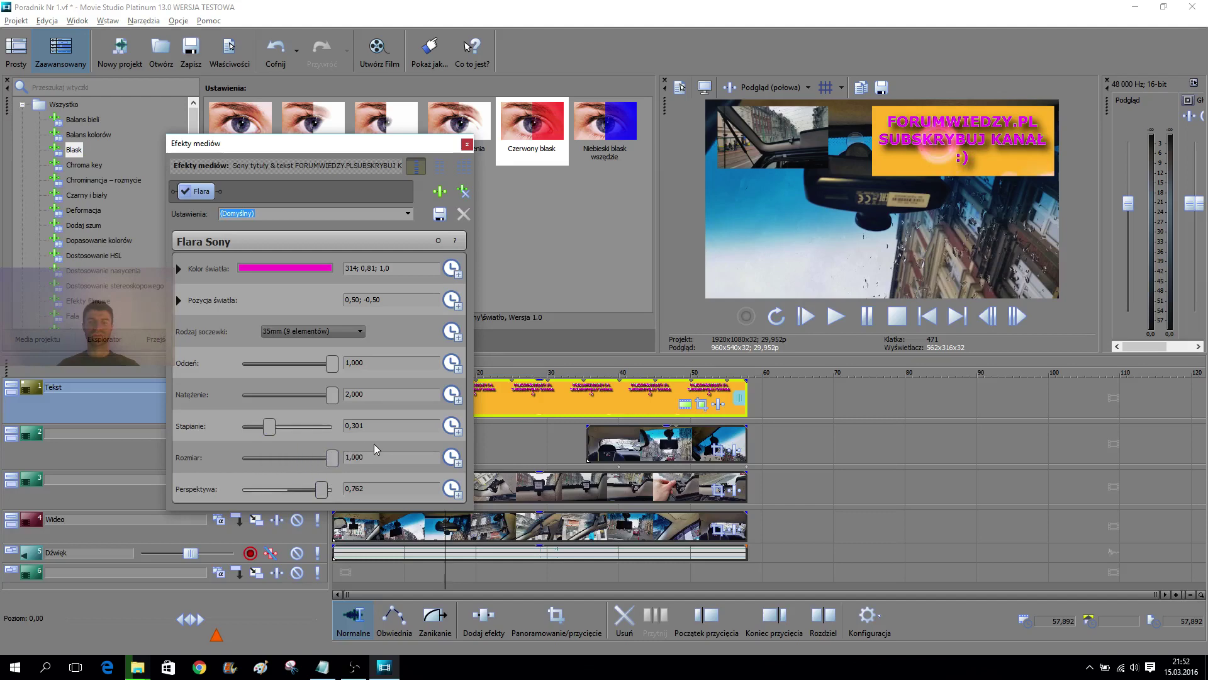
# - Add the Jądro splotu Sony effect to the title's media effects chain after Flara
pyautogui.click(440, 191)
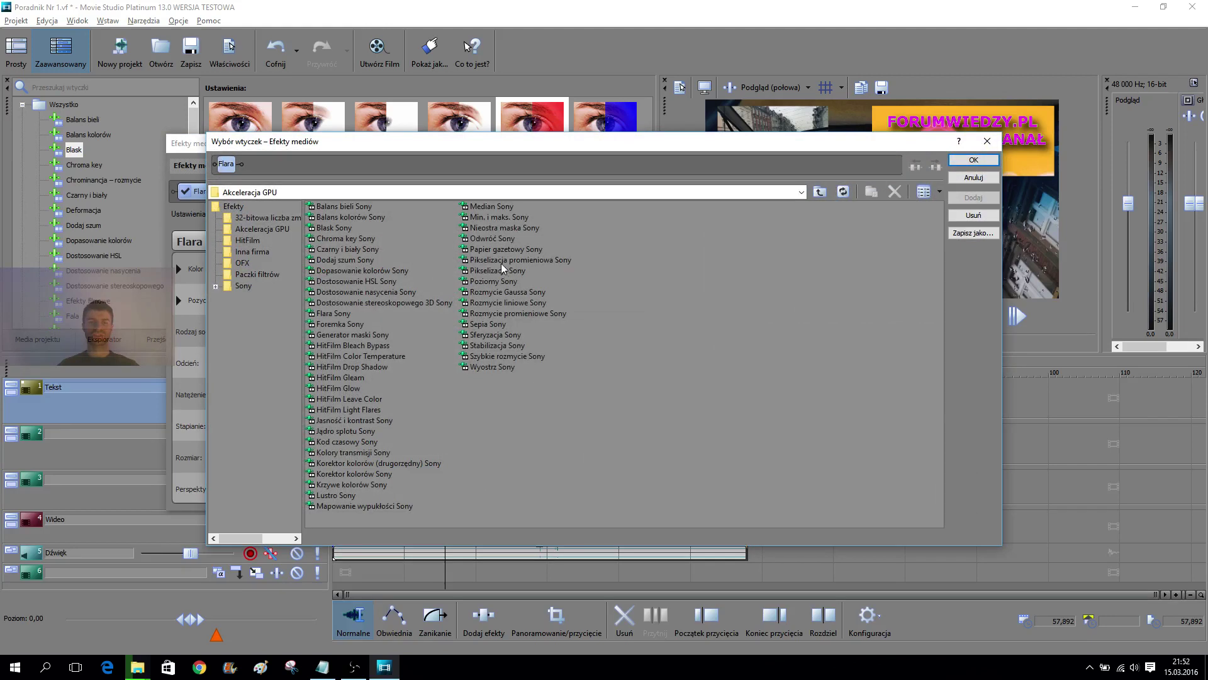
pyautogui.click(504, 240)
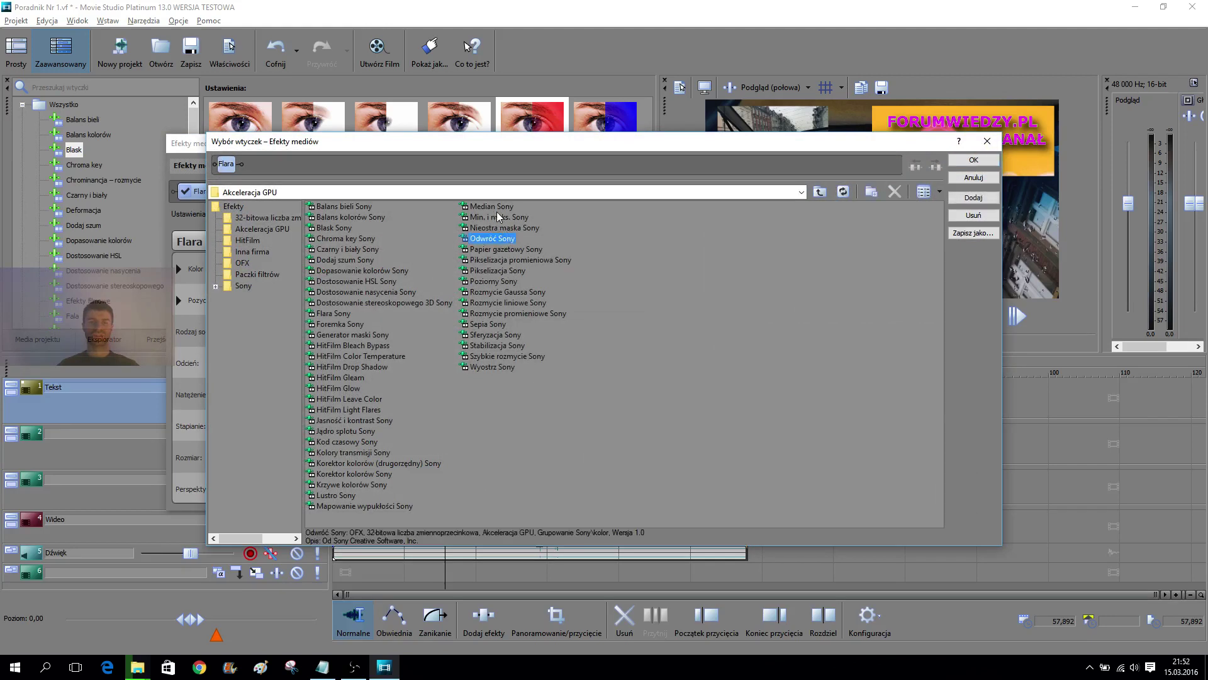
pyautogui.click(340, 433)
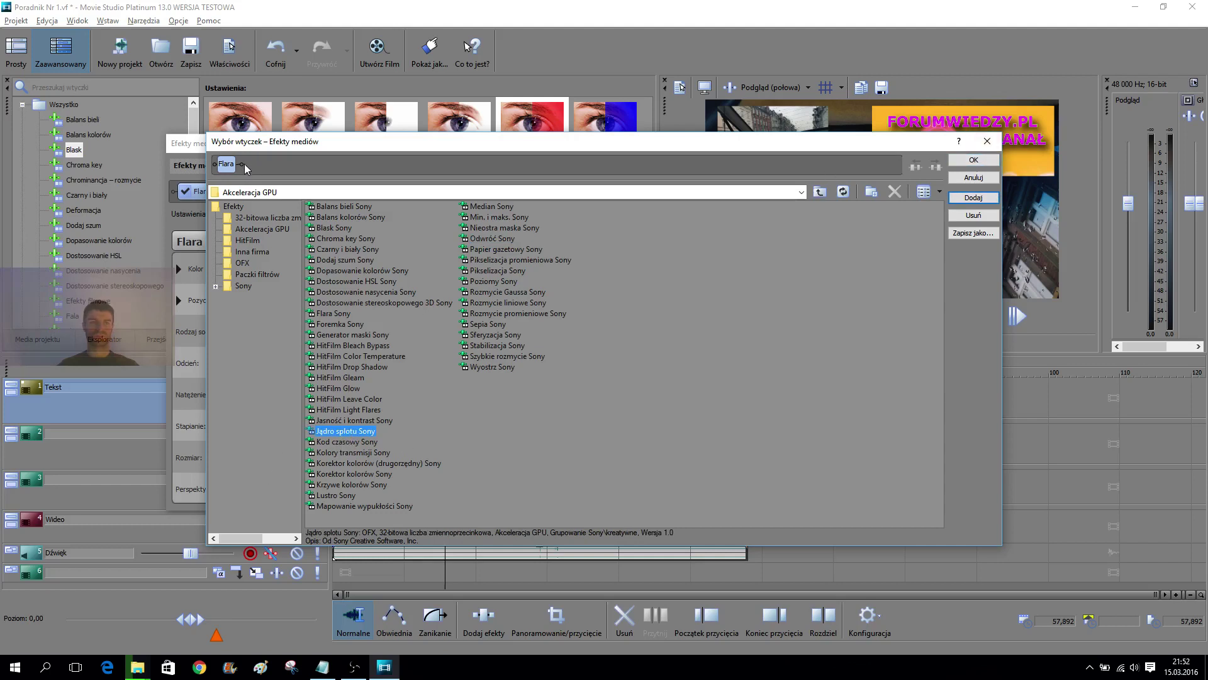
pyautogui.doubleClick(335, 432)
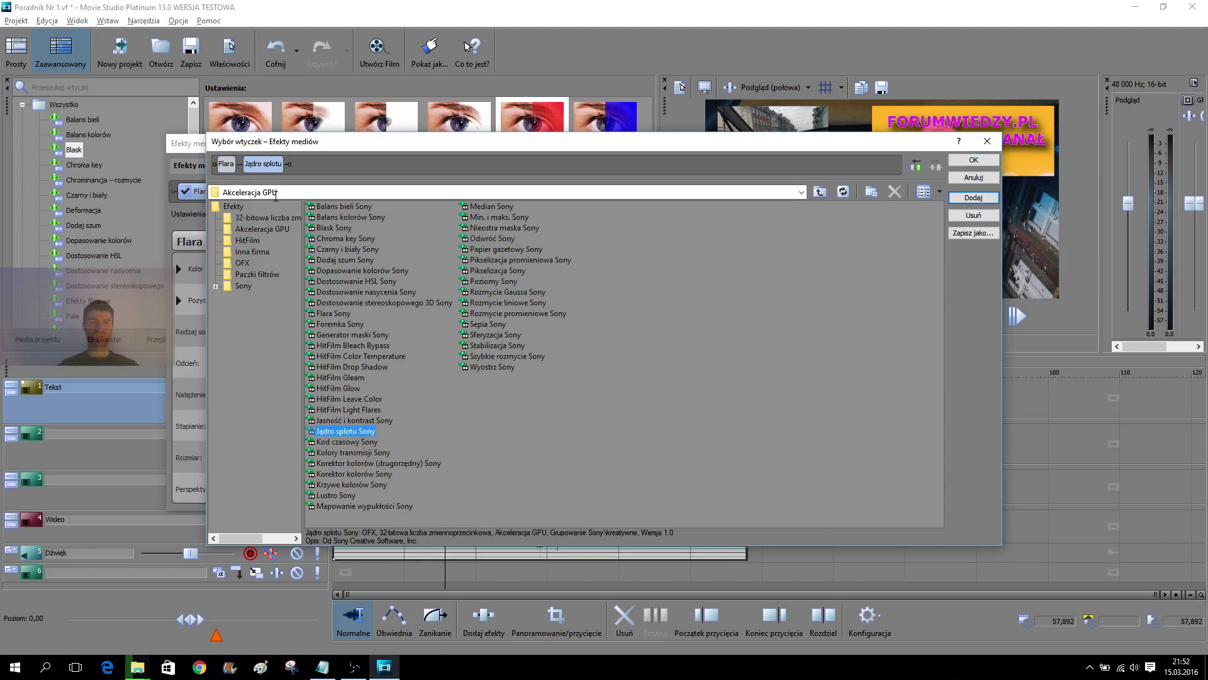
pyautogui.click(974, 160)
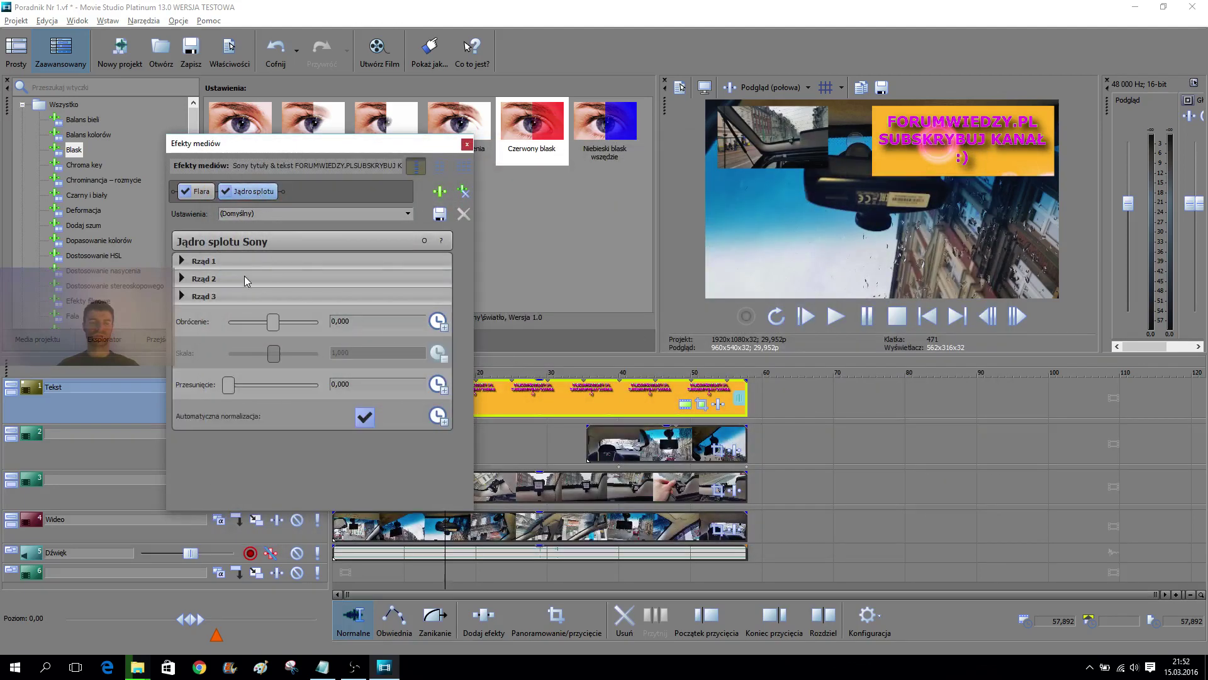
# - Set the Jądro splotu effect's Obrócenie to -153,566 and Przesunięcie to 0,713, and disable Automatyczna normalizacja
pyautogui.moveTo(270, 322); pyautogui.dragTo(326, 330)
pyautogui.moveTo(232, 393)
pyautogui.mouseDown()
pyautogui.moveTo(318, 385)
pyautogui.moveTo(228, 385)
pyautogui.mouseUp()
pyautogui.moveTo(318, 328); pyautogui.dragTo(254, 328)
pyautogui.click(360, 422)
pyautogui.click(360, 422)
pyautogui.moveTo(232, 389); pyautogui.dragTo(294, 393)
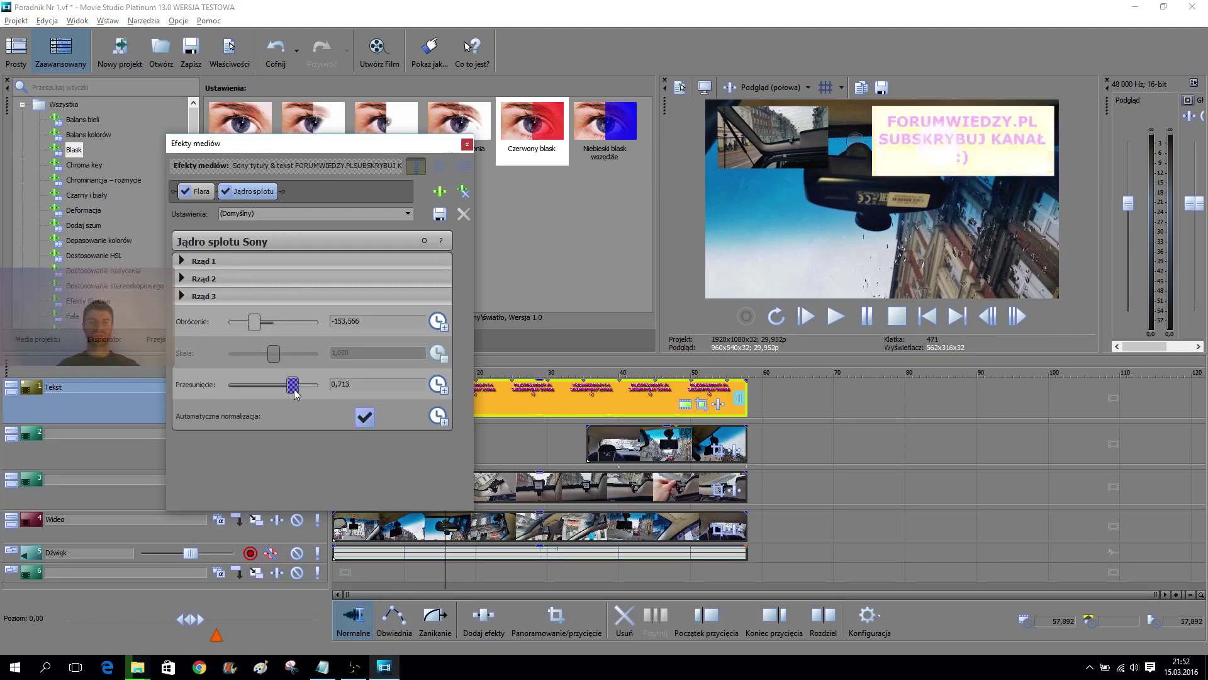
pyautogui.click(367, 420)
pyautogui.click(364, 419)
pyautogui.click(364, 419)
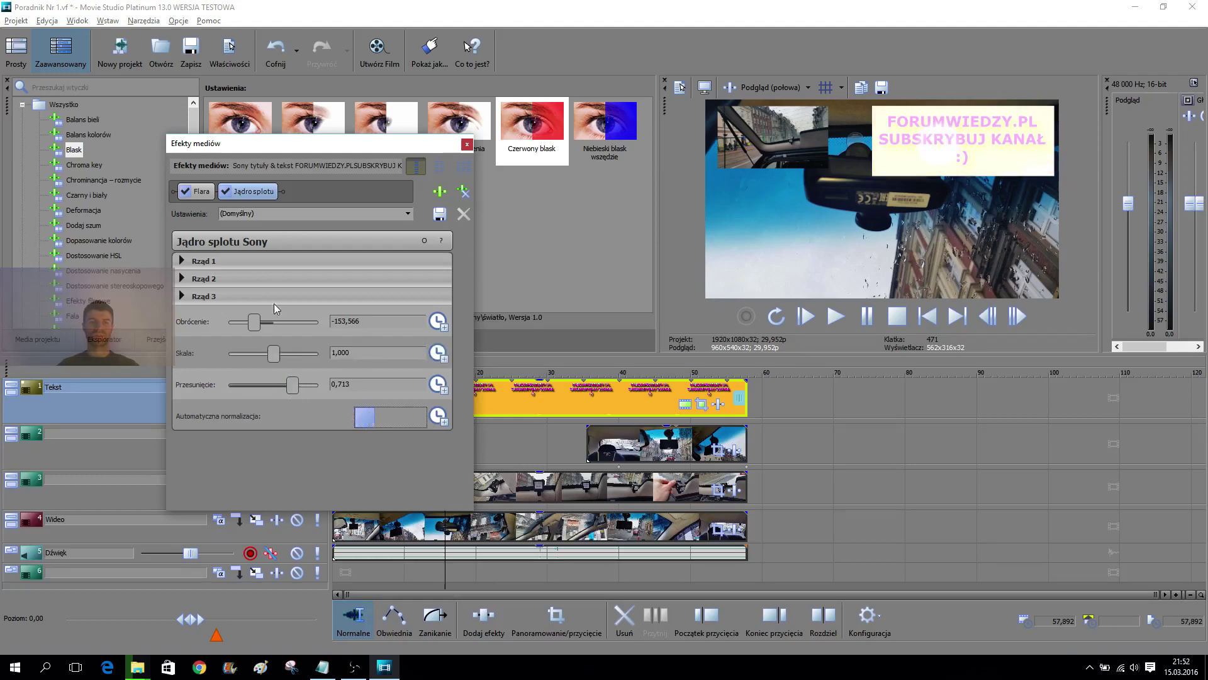
# - Set the convolution kernel's Rząd 1 columns to -13,287, 10,490 and -13,287, and Rząd 2 columns to 35,664, -38,462 and 6,294
pyautogui.click(183, 278)
pyautogui.click(182, 260)
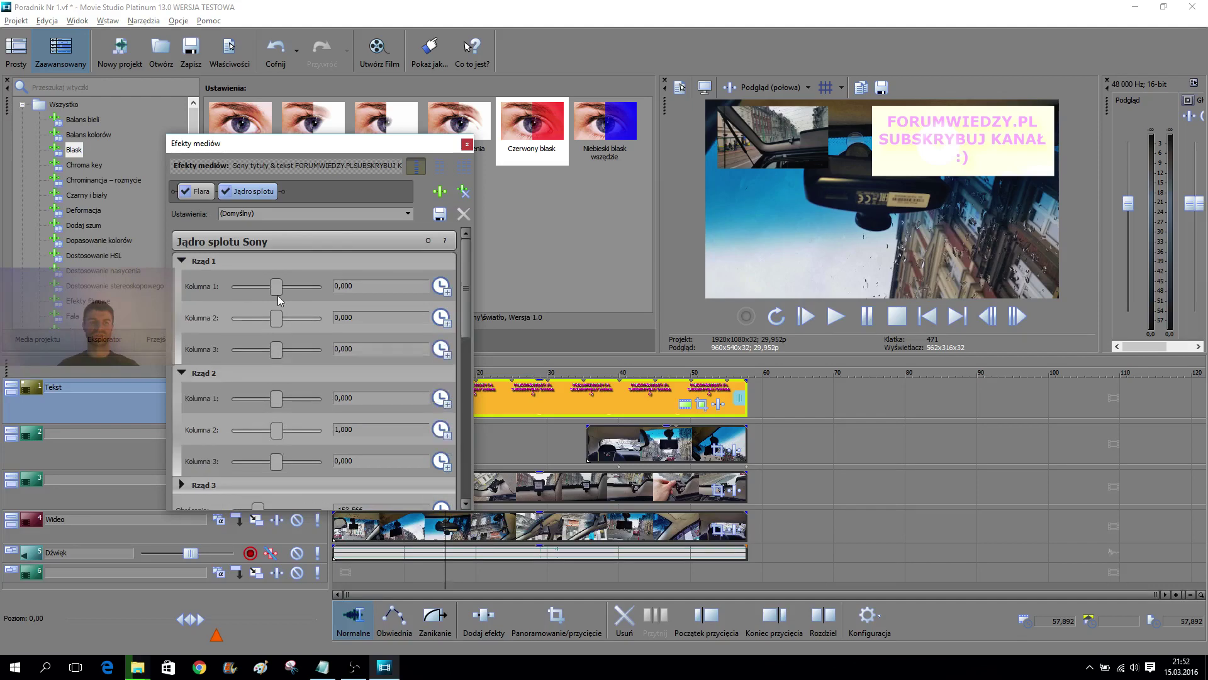
pyautogui.moveTo(276, 286); pyautogui.dragTo(279, 353)
pyautogui.moveTo(277, 398); pyautogui.dragTo(280, 465)
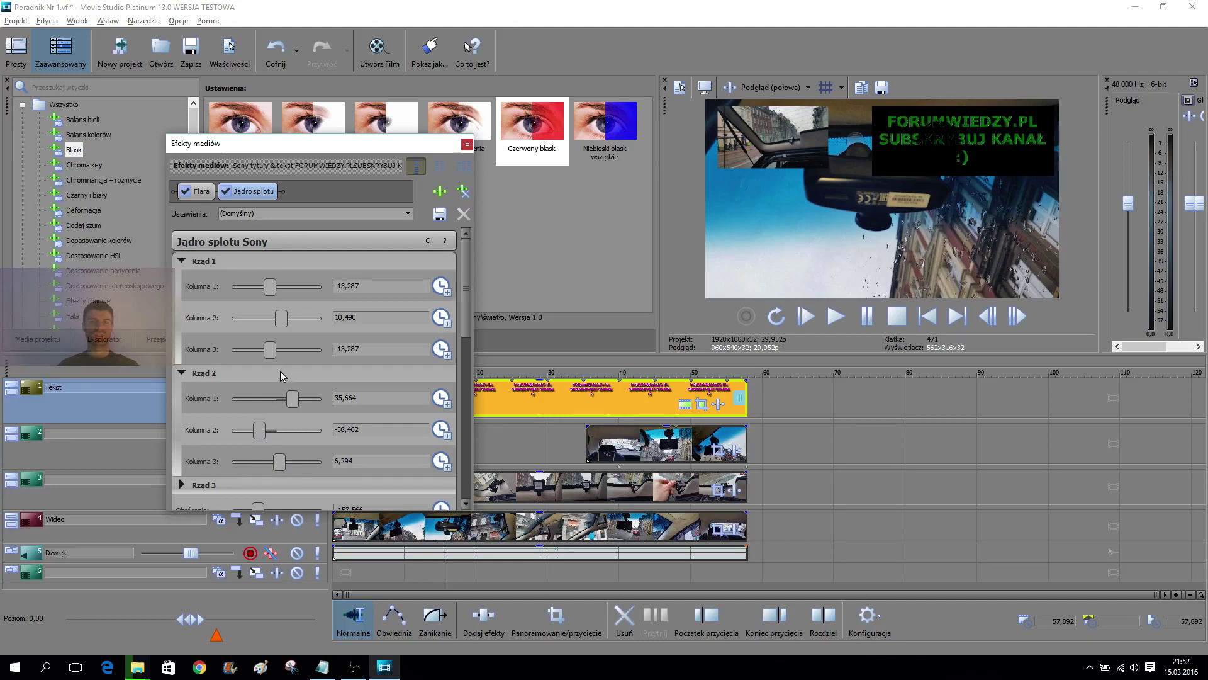
# - Remove the Jądro splotu effect from the title's media effects chain
pyautogui.click(259, 192)
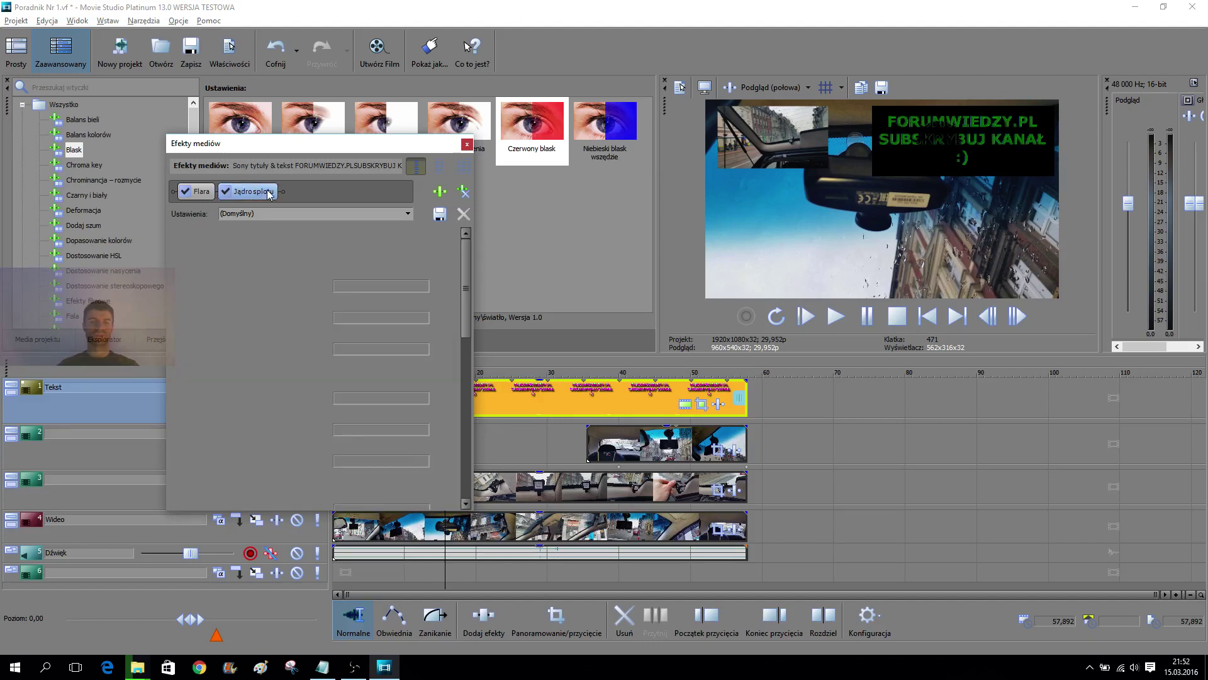
pyautogui.click(250, 191)
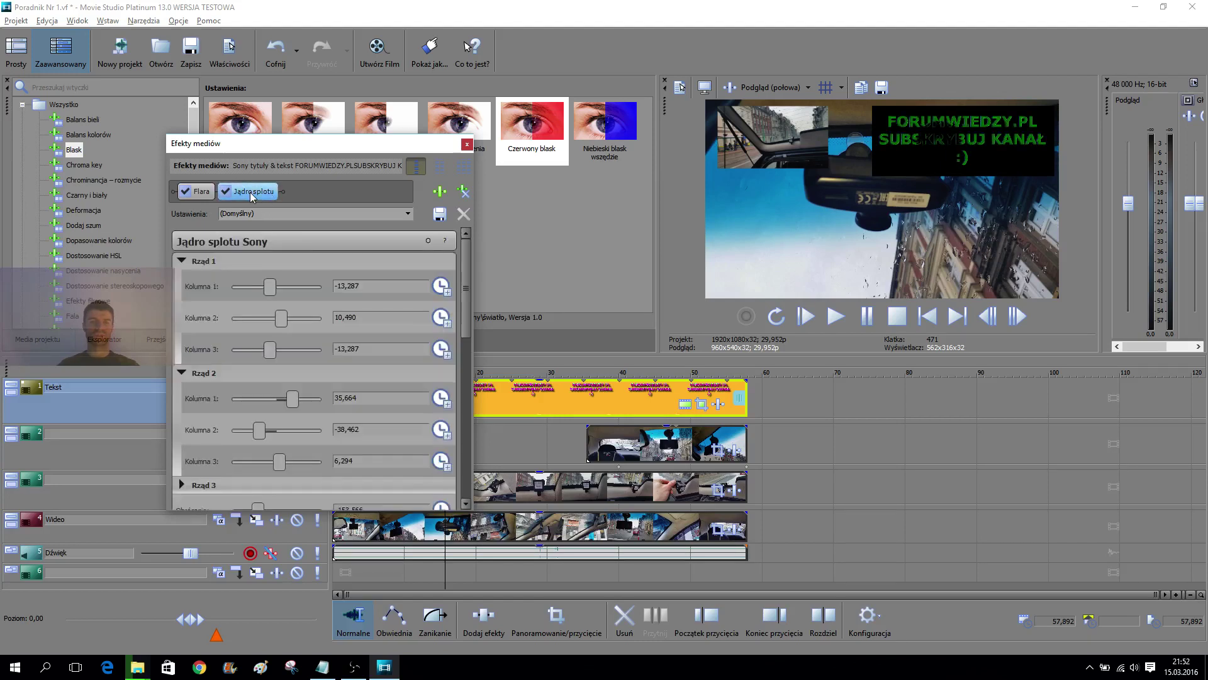
pyautogui.click(463, 191)
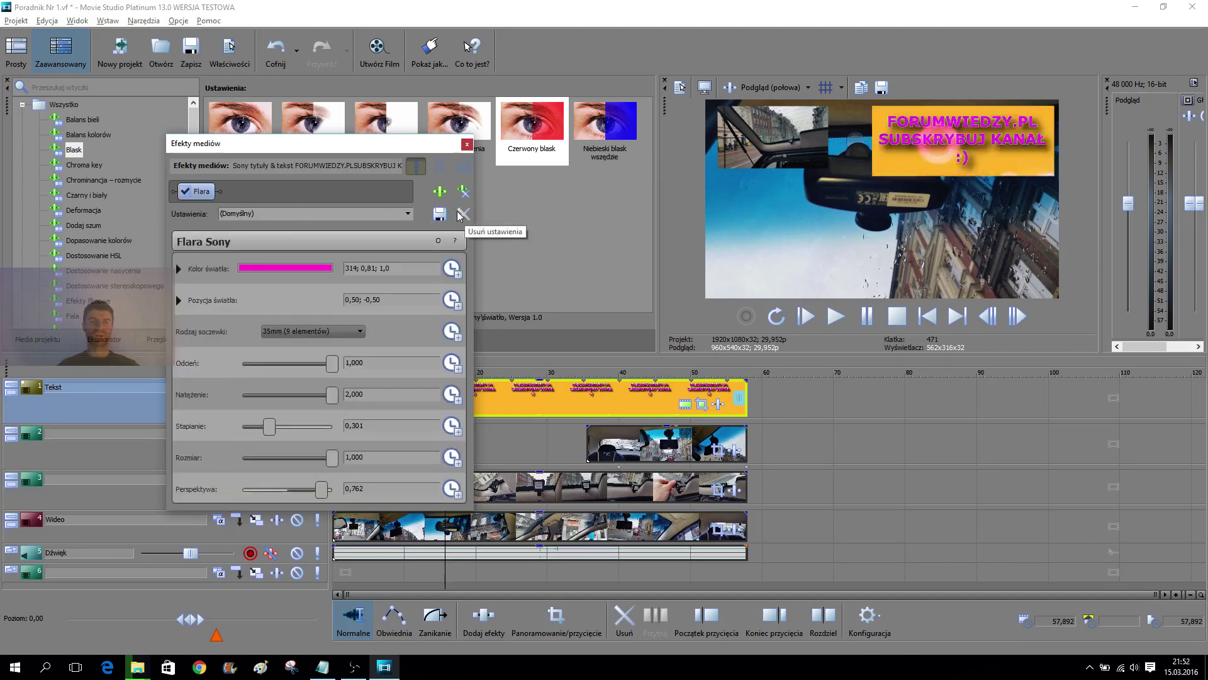
# - Try the Papier gazetowy Sony effect after Flara with a larger Rozmiar punktu on the title, and undo the change
pyautogui.click(440, 192)
pyautogui.click(362, 281)
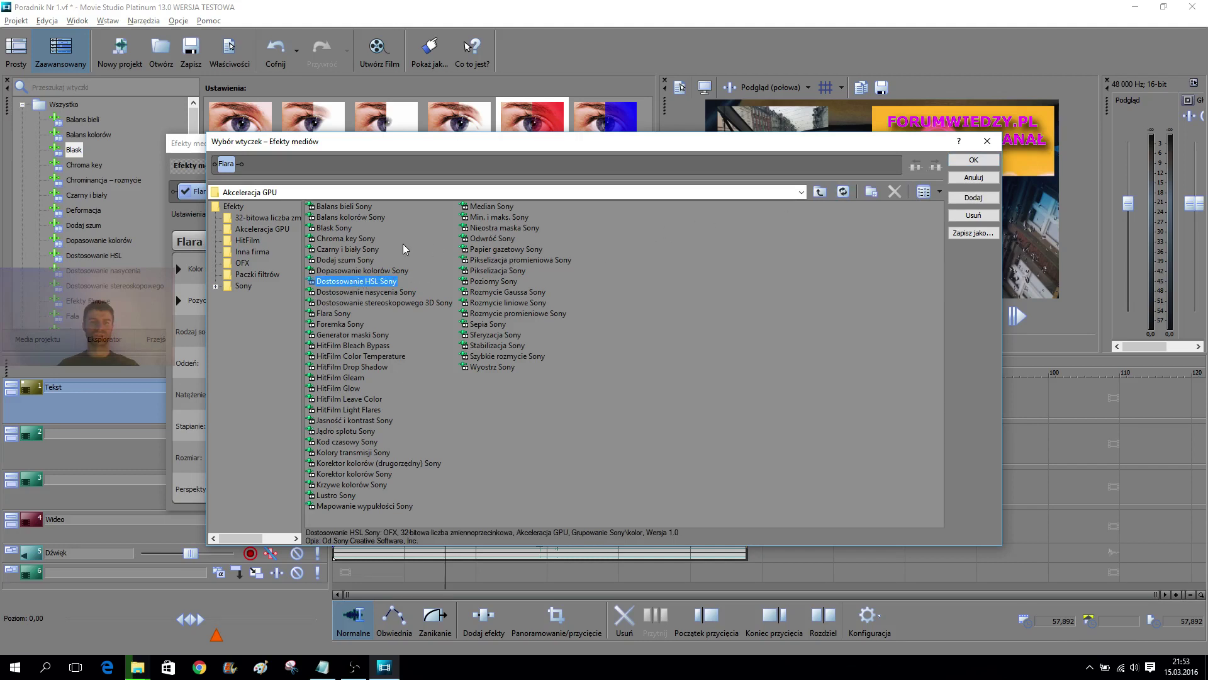
pyautogui.doubleClick(512, 249)
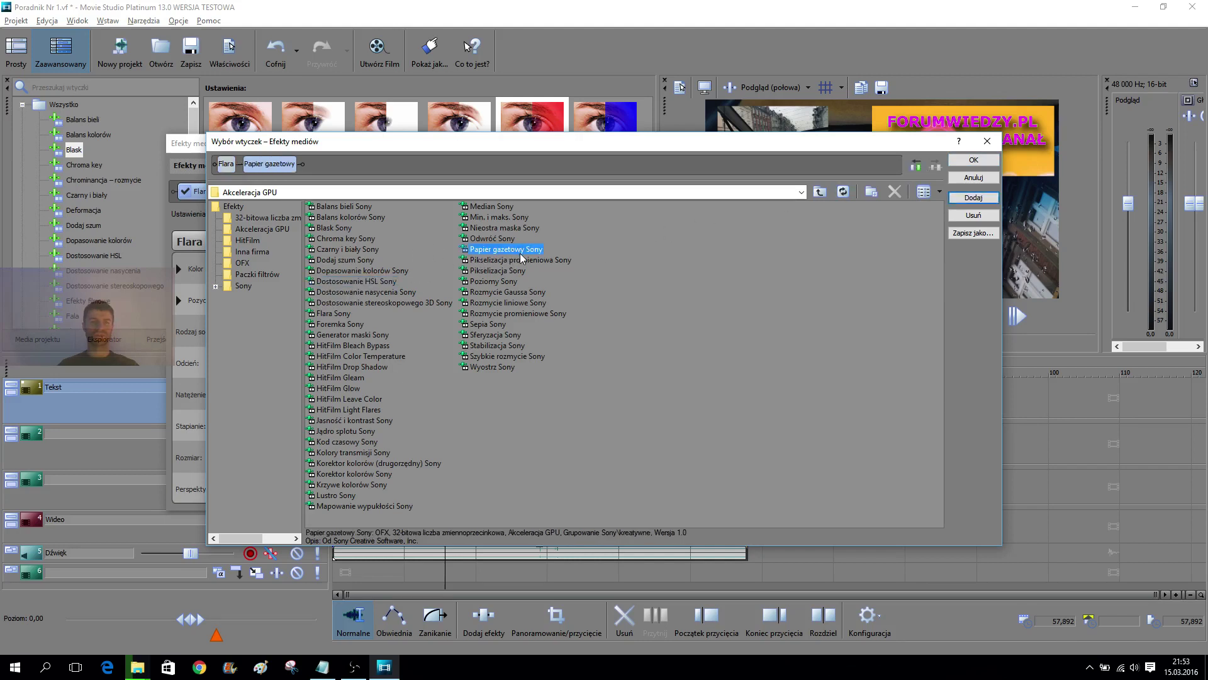
pyautogui.click(970, 160)
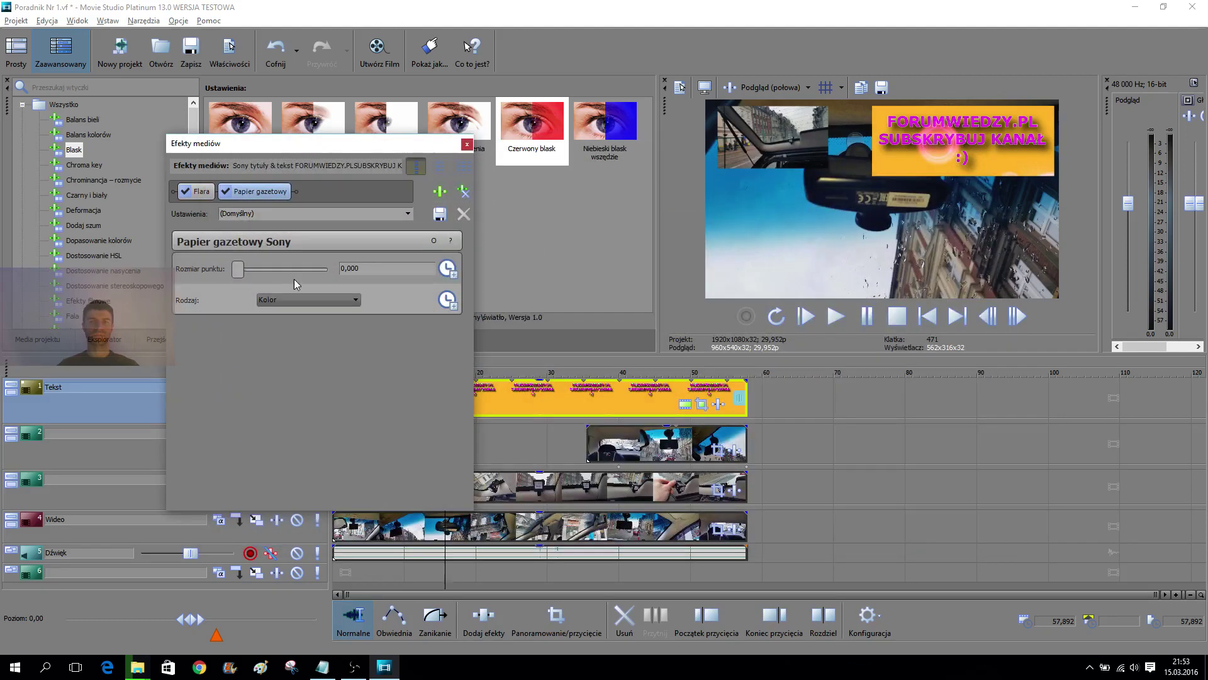
pyautogui.moveTo(240, 270); pyautogui.dragTo(288, 282)
pyautogui.click(468, 145)
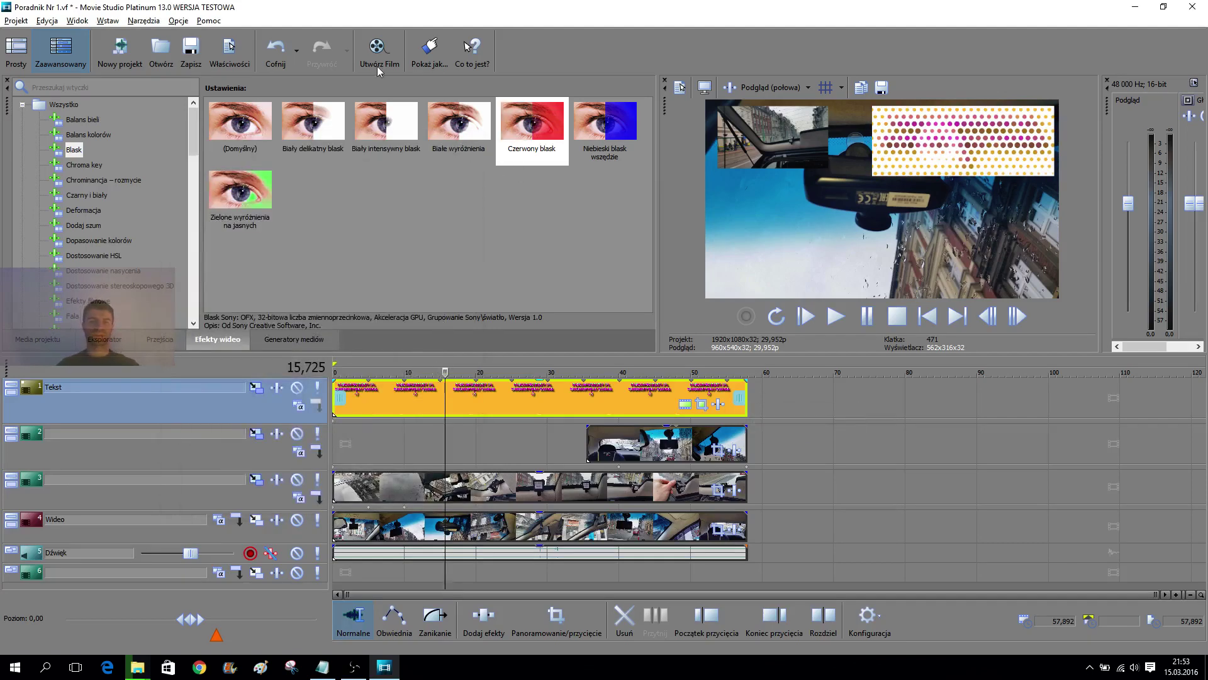
pyautogui.click(277, 56)
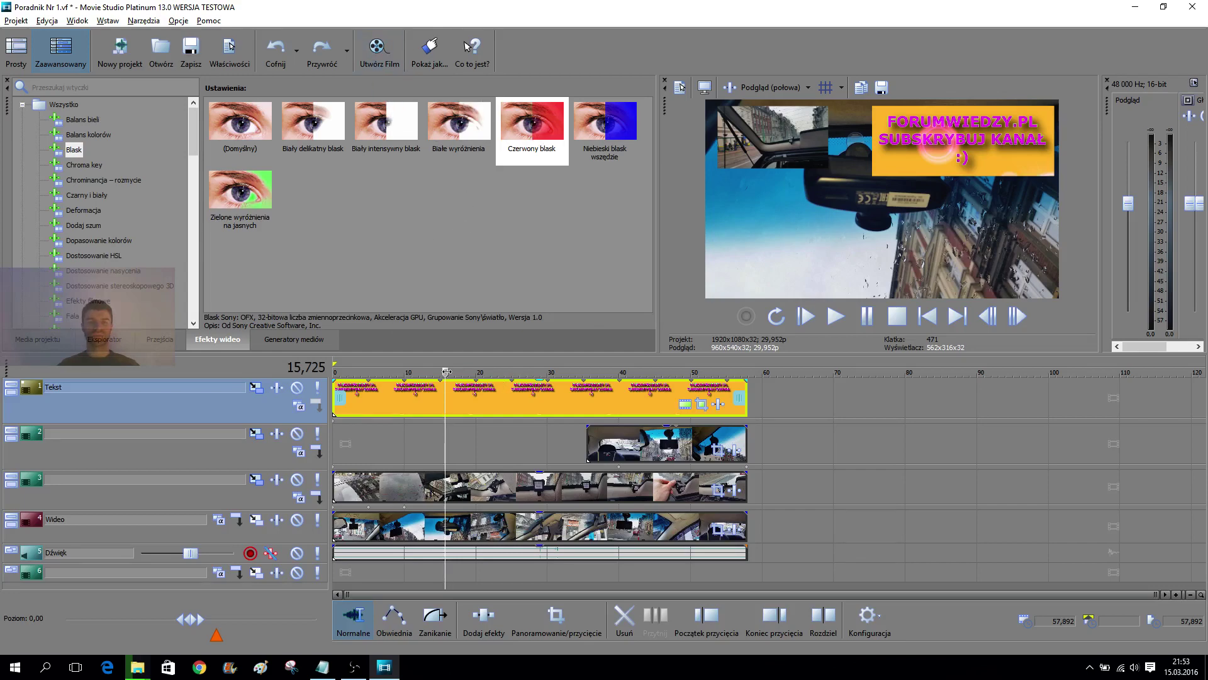
# - Scrub the playhead from the project's start to the end of the clips at 57,892
pyautogui.click(335, 373)
pyautogui.moveTo(348, 373); pyautogui.dragTo(750, 382)
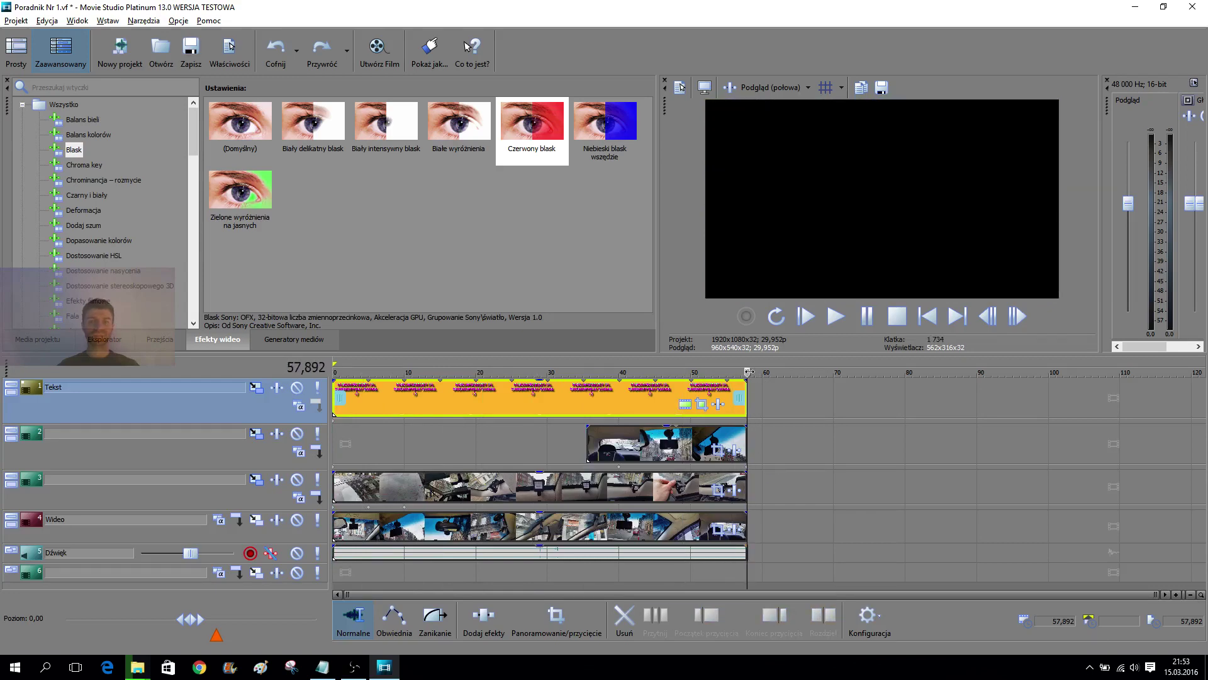
pyautogui.moveTo(749, 372); pyautogui.dragTo(747, 372)
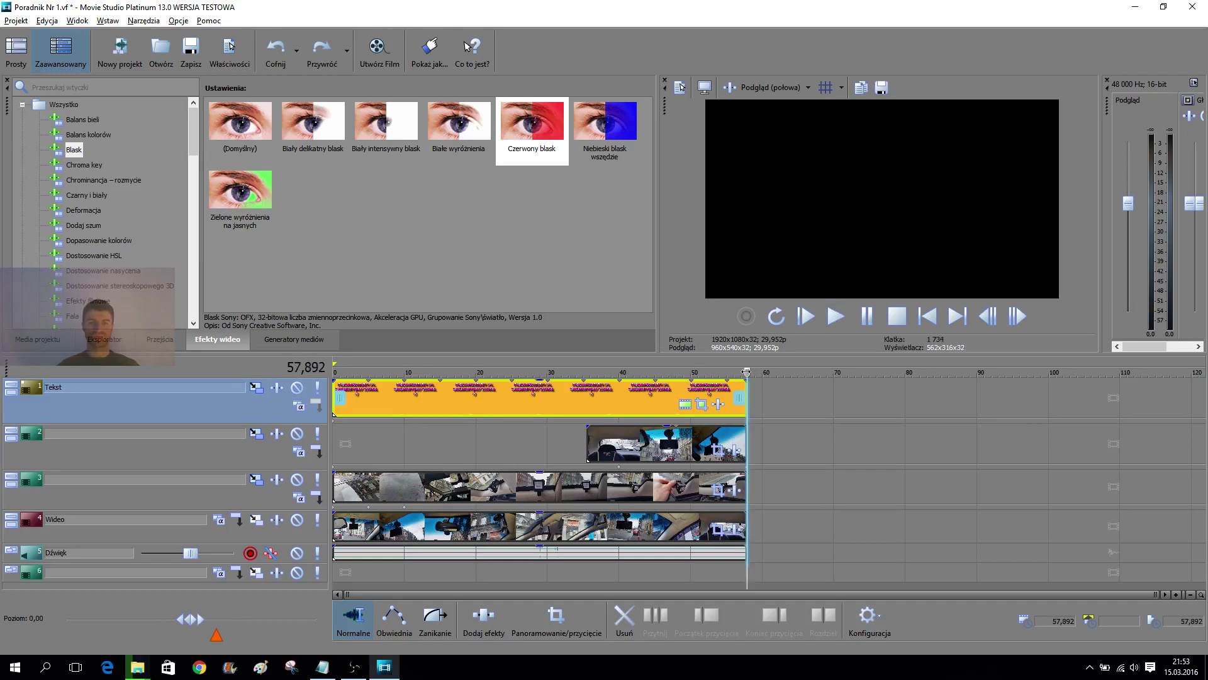
pyautogui.rightClick(748, 404)
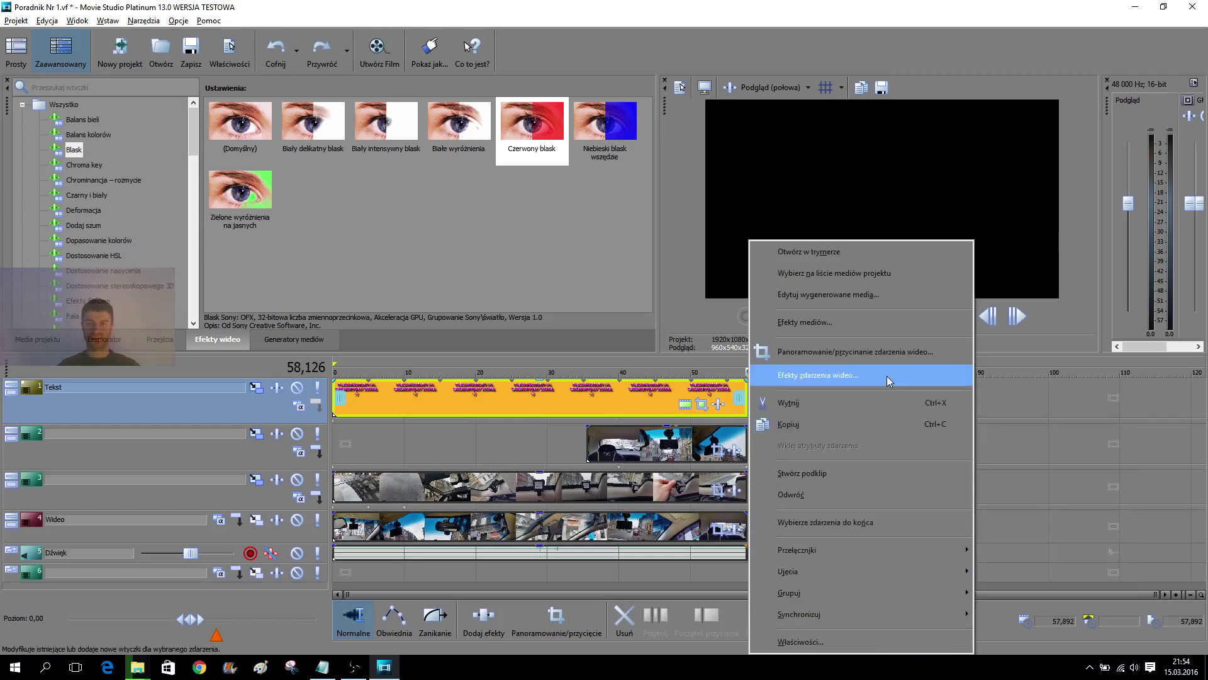
pyautogui.click(602, 645)
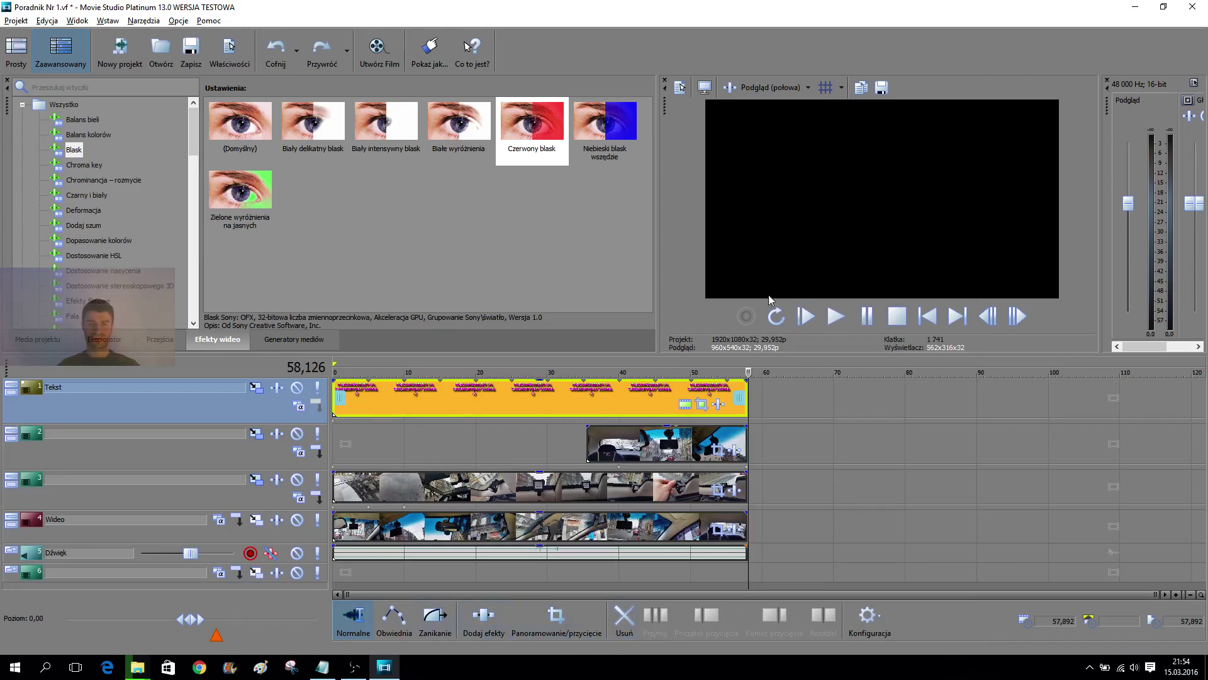
# - Mark a loop region over the whole project up to 57,892 and start looped playback of it
pyautogui.moveTo(754, 368); pyautogui.dragTo(1107, 370)
pyautogui.moveTo(335, 366); pyautogui.dragTo(746, 372)
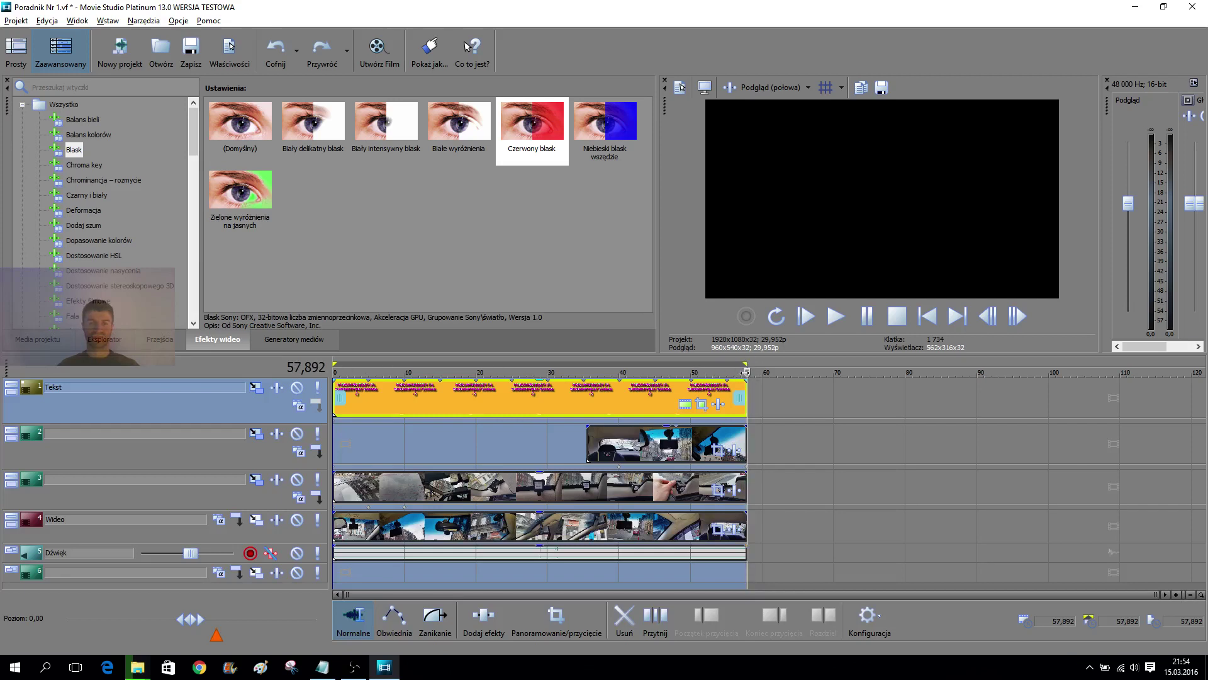
pyautogui.moveTo(746, 364)
pyautogui.mouseDown()
pyautogui.moveTo(334, 369)
pyautogui.moveTo(799, 380)
pyautogui.moveTo(747, 372)
pyautogui.mouseUp()
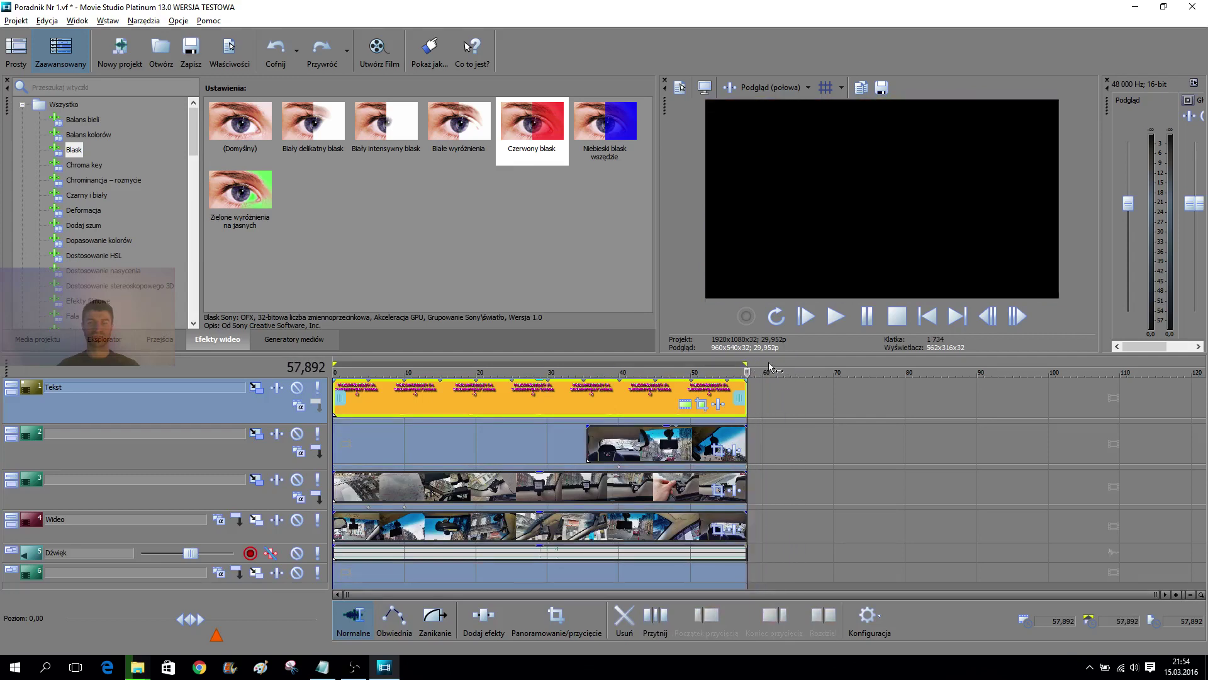
pyautogui.click(818, 320)
pyautogui.click(776, 316)
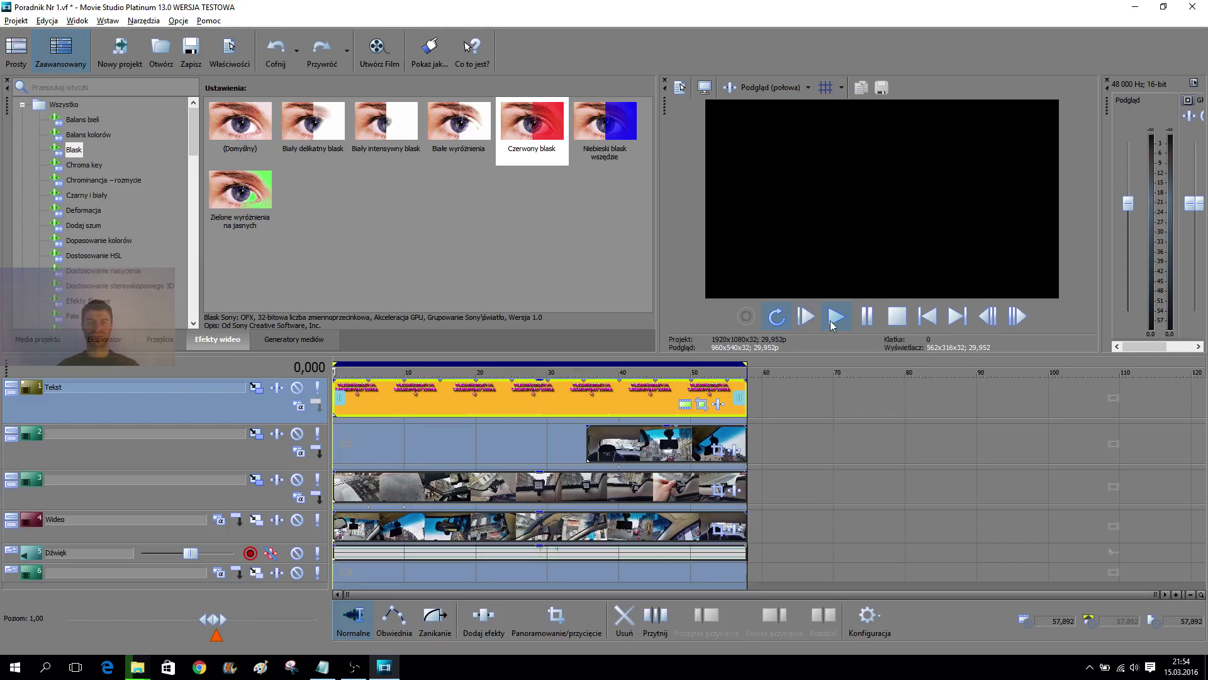
pyautogui.click(834, 321)
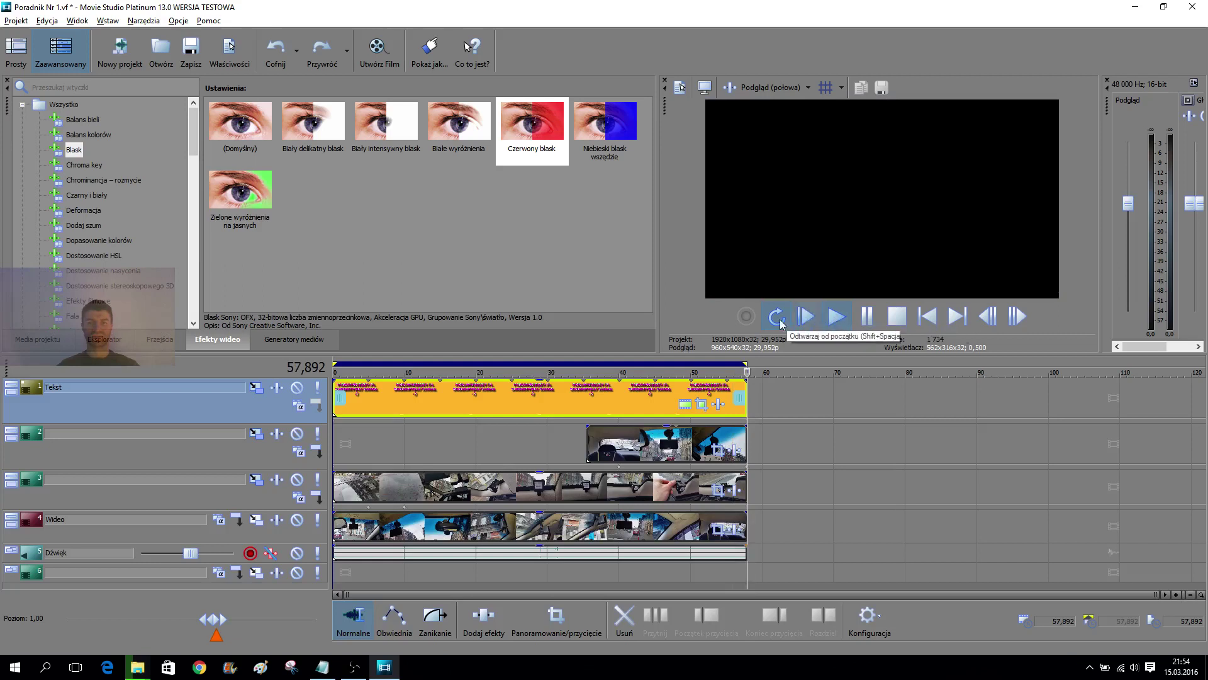
# - Compare playback from the start with looping switched off and back on
pyautogui.click(783, 324)
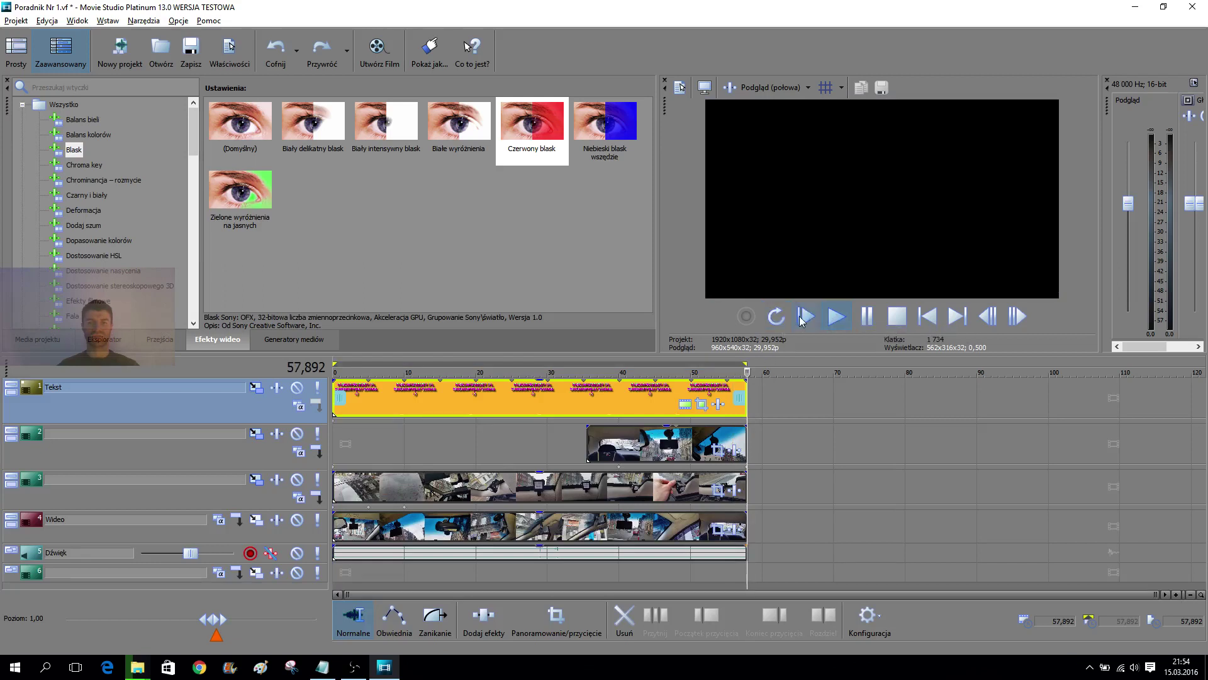
pyautogui.click(807, 318)
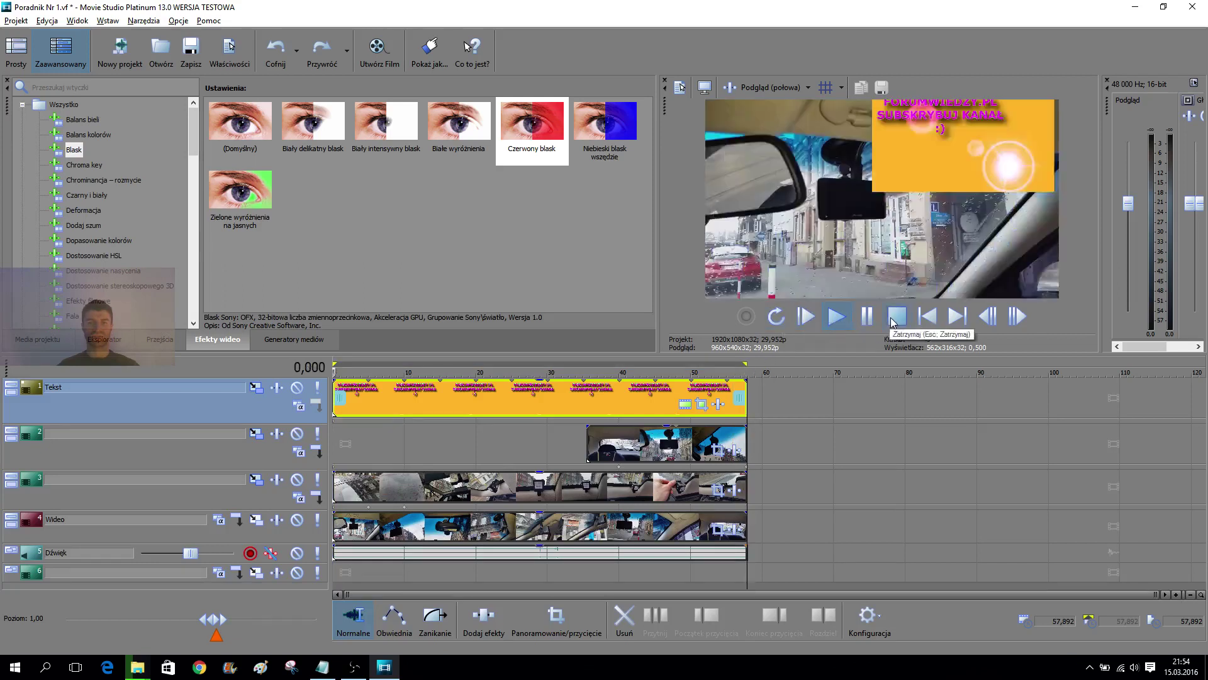
pyautogui.click(769, 322)
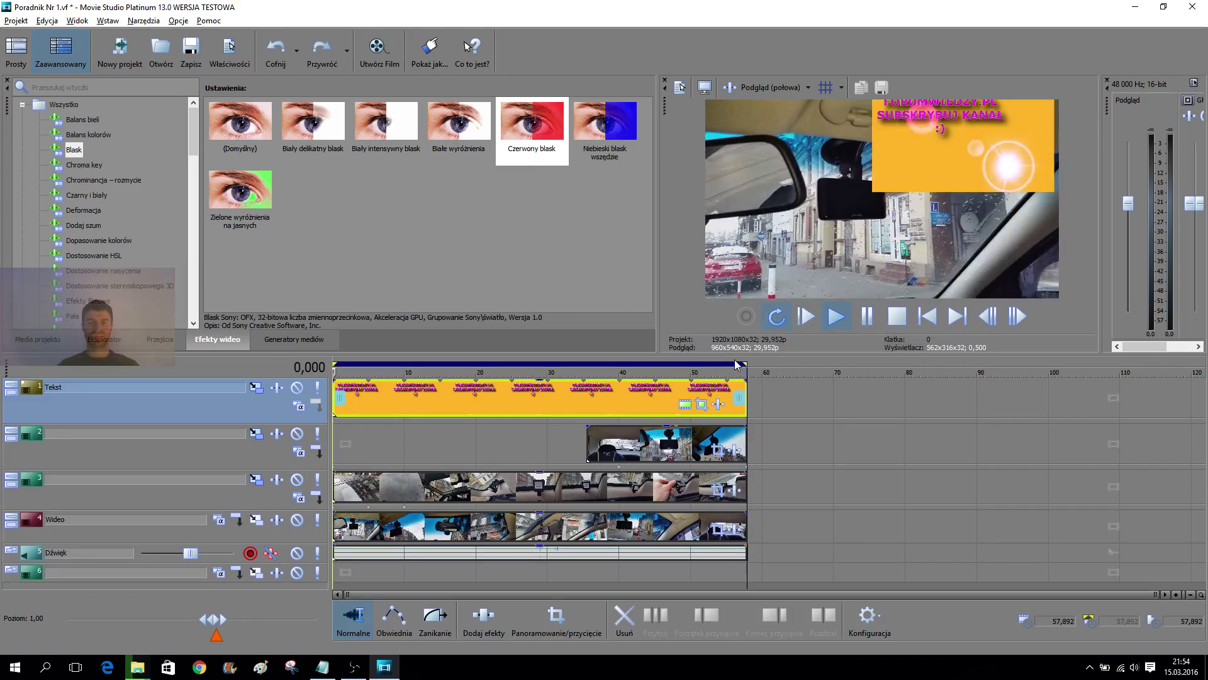
pyautogui.click(803, 318)
pyautogui.click(837, 318)
# - Collapse the loop region to the project's start and play the project without looping before switching looping back on
pyautogui.moveTo(744, 361); pyautogui.dragTo(334, 363)
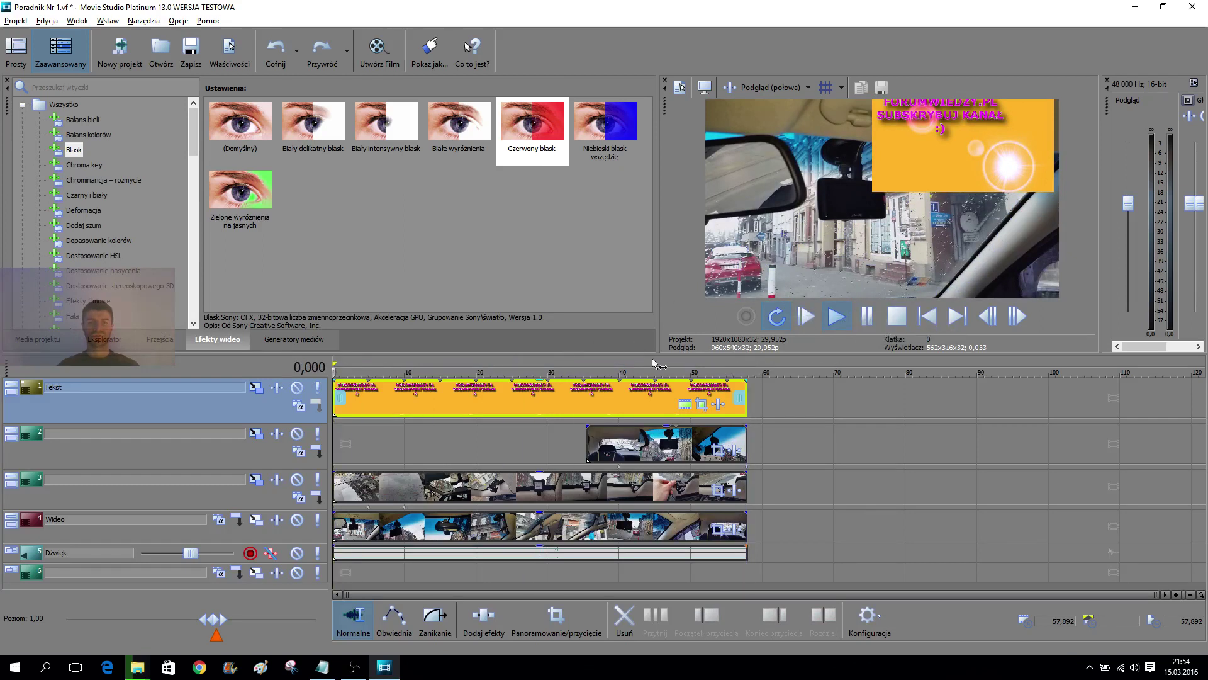
pyautogui.click(776, 316)
pyautogui.click(894, 326)
pyautogui.click(847, 319)
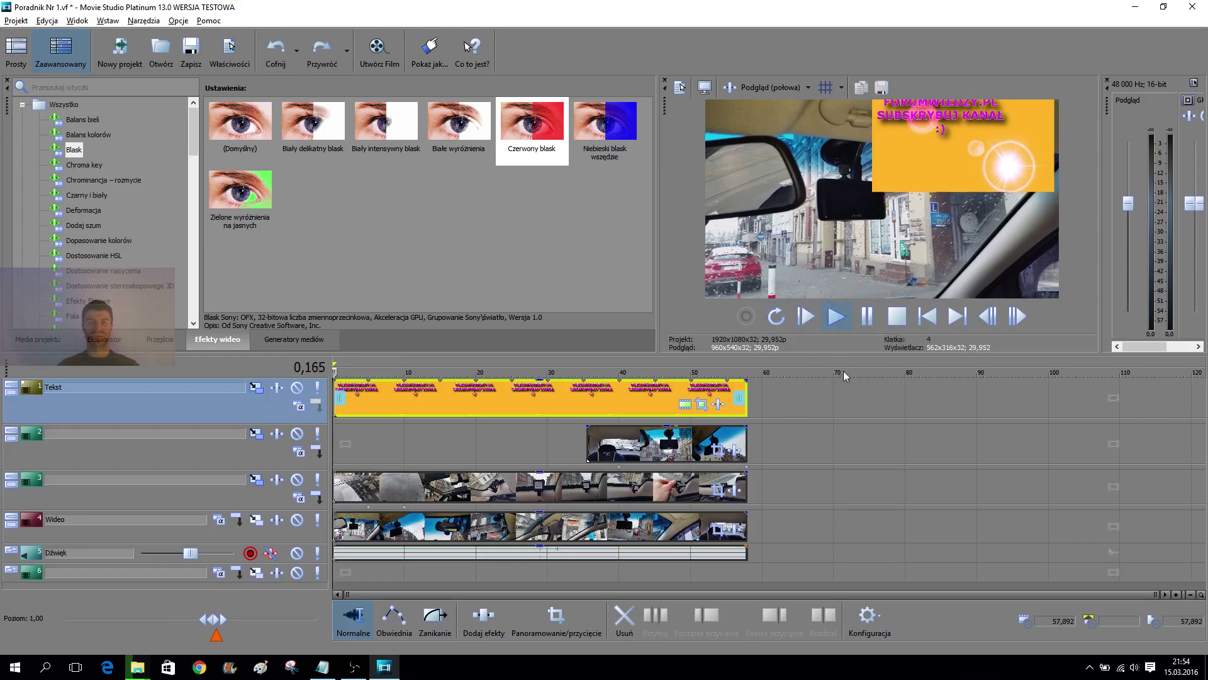
pyautogui.click(778, 317)
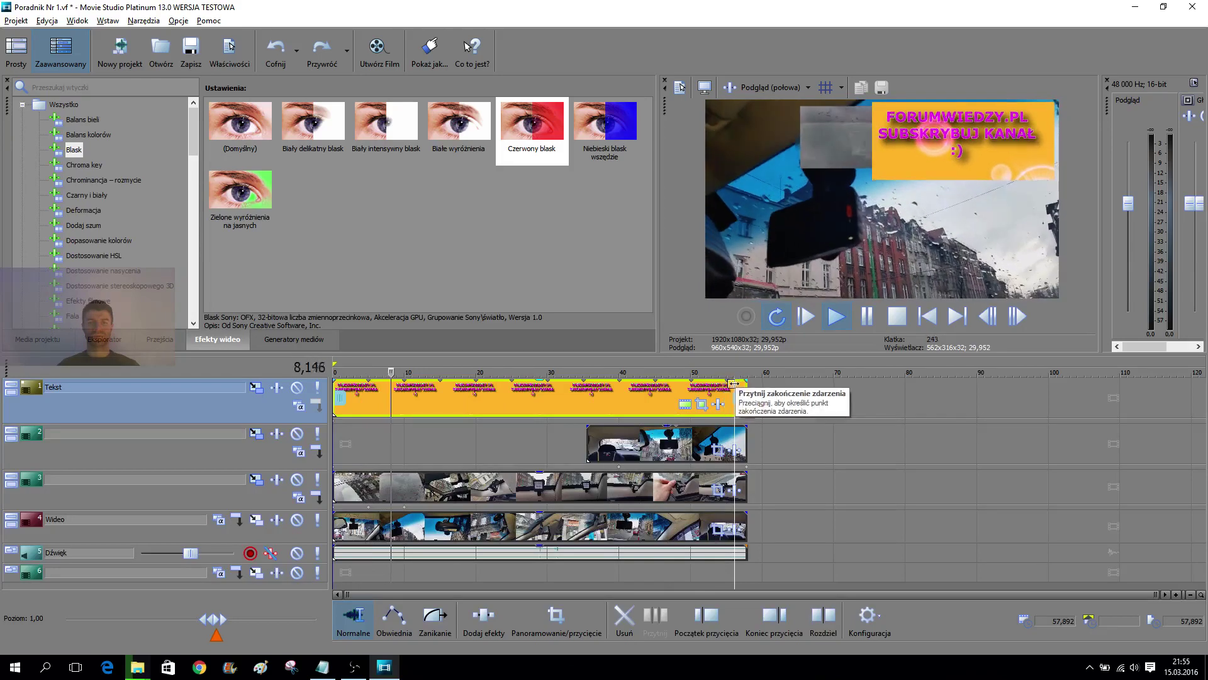
# - Try trimming the end of the Tekst track's title clip to about 50,080, and undo the trim
pyautogui.moveTo(725, 388); pyautogui.dragTo(691, 387)
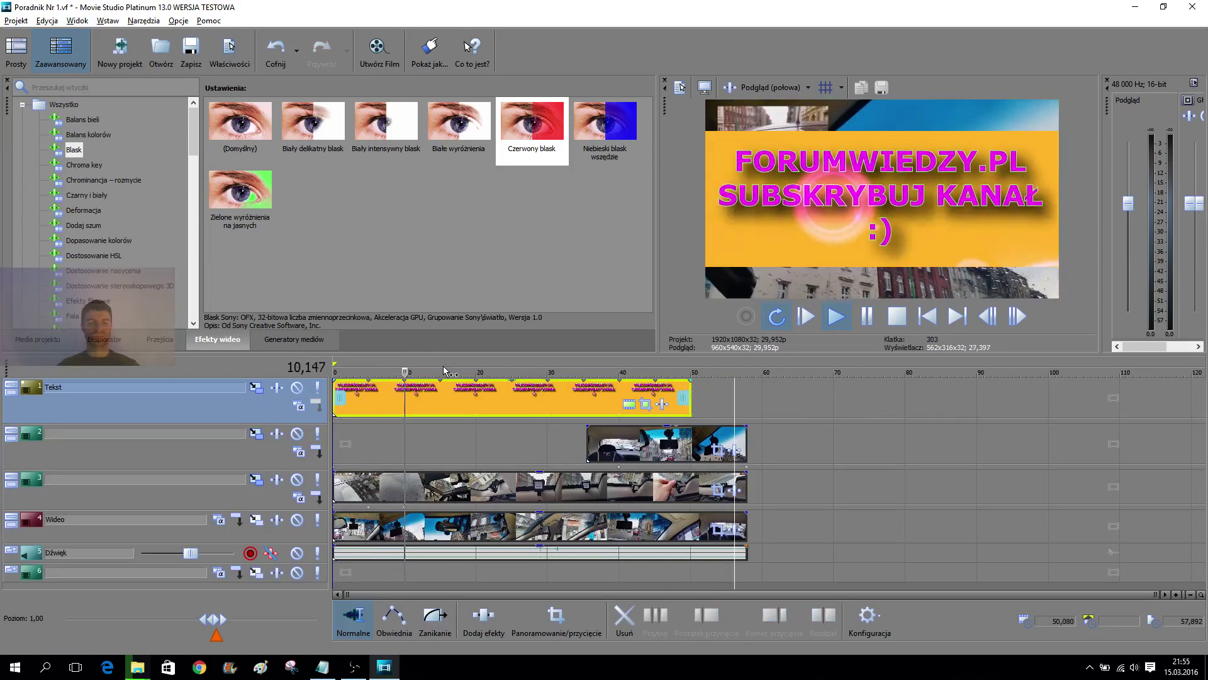
pyautogui.hotkey('ctrl', 'z')
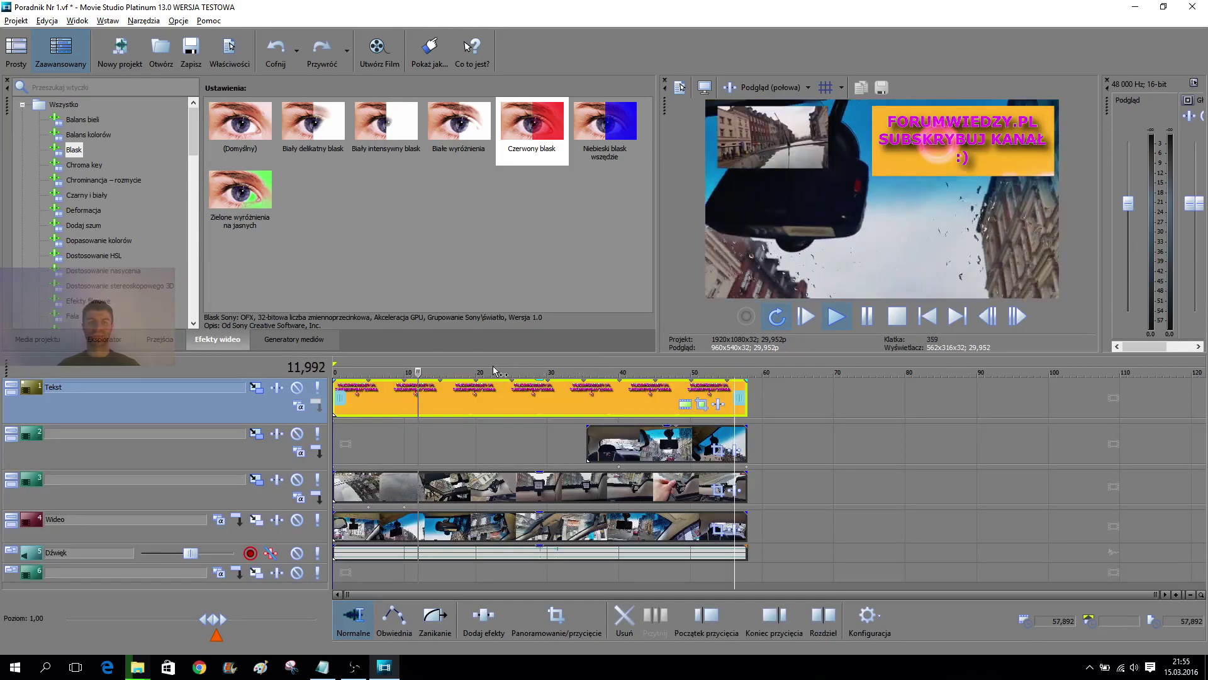
# - Pause playback, move the playhead to about 56,356 and preview the last moments of the project
pyautogui.click(875, 312)
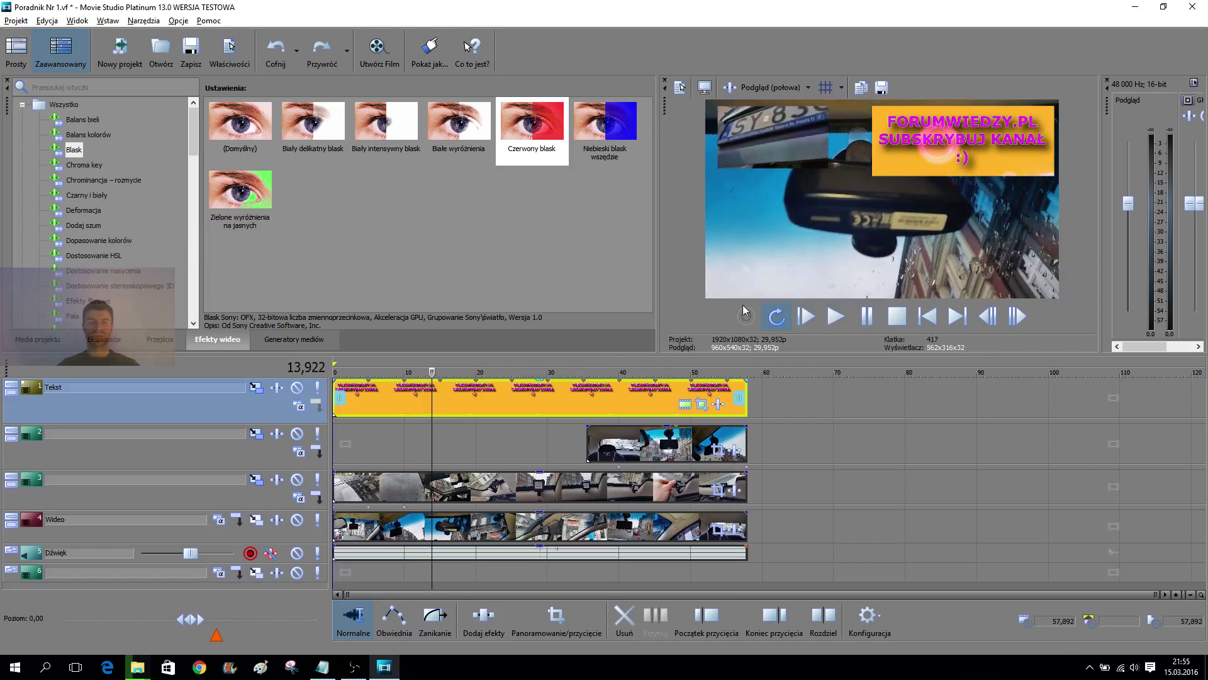
pyautogui.moveTo(439, 373); pyautogui.dragTo(735, 365)
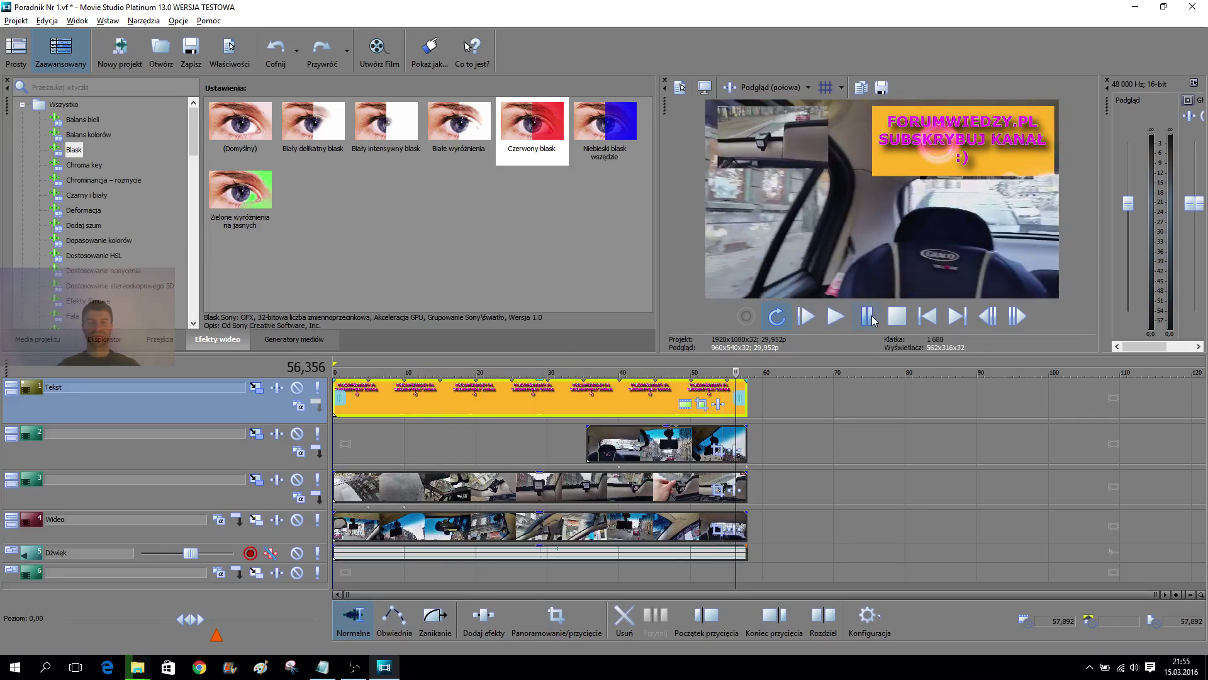
pyautogui.click(836, 316)
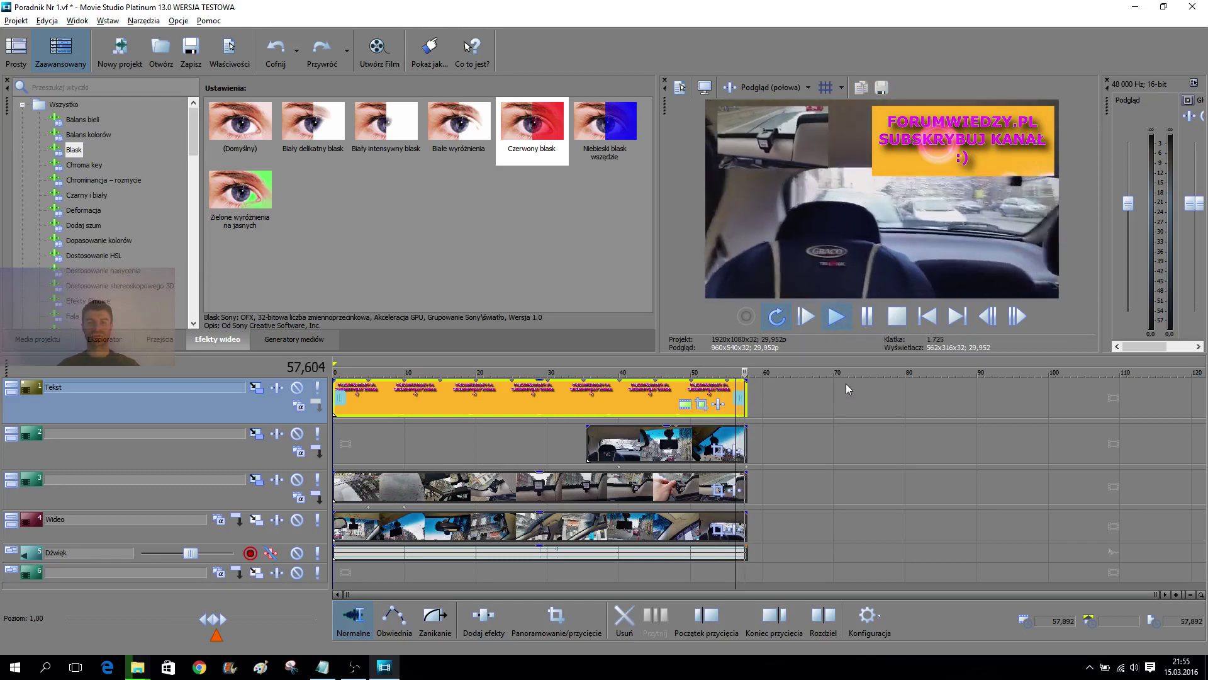
pyautogui.click(840, 317)
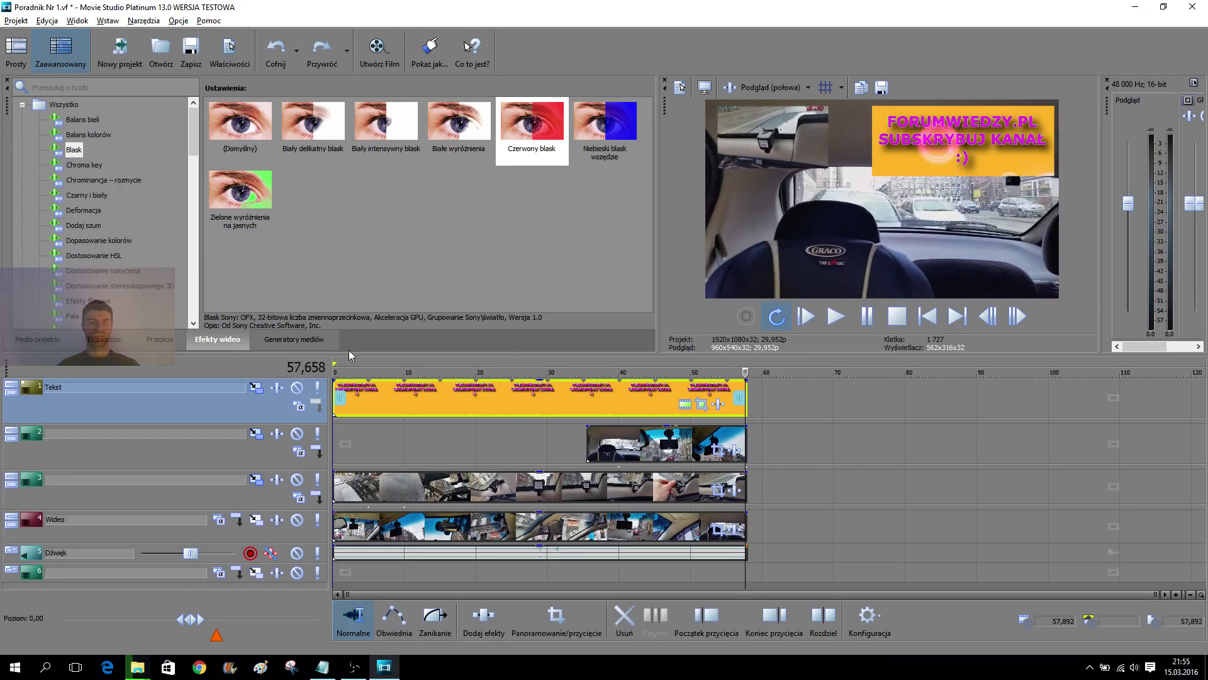
# - Mark the whole project up to 57,892 as the loop region, play it from 54,053 and pause after it wraps around
pyautogui.moveTo(340, 367); pyautogui.dragTo(392, 365)
pyautogui.moveTo(561, 360); pyautogui.dragTo(730, 377)
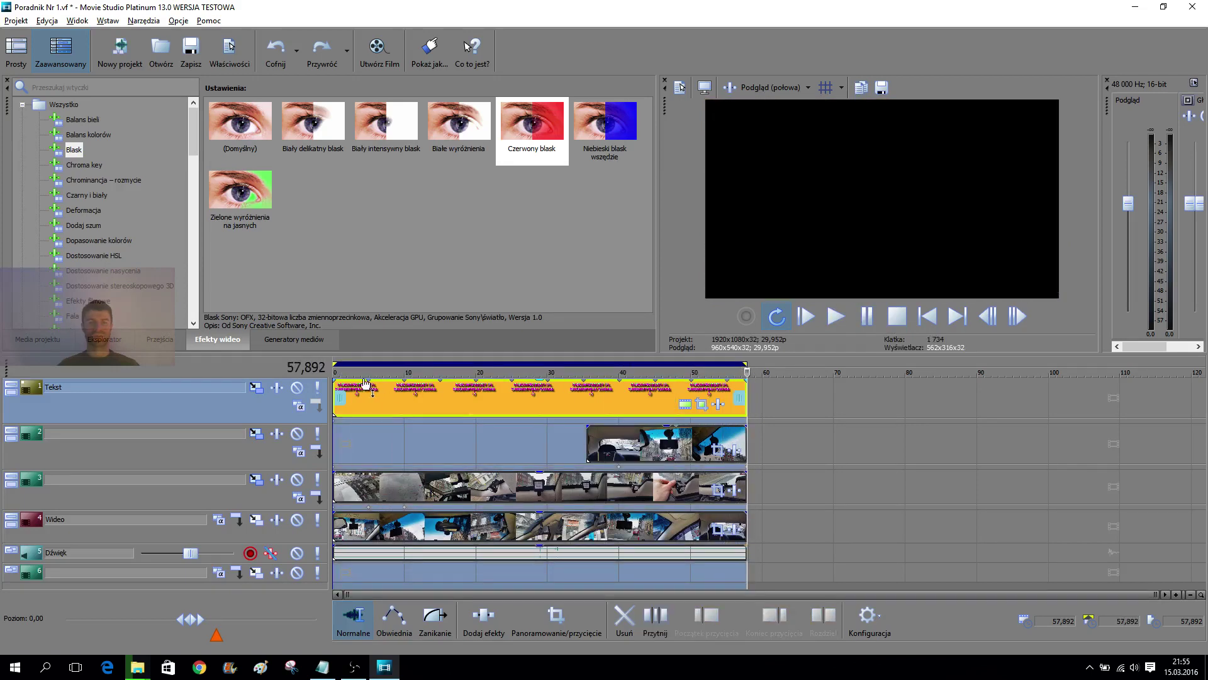
pyautogui.click(719, 372)
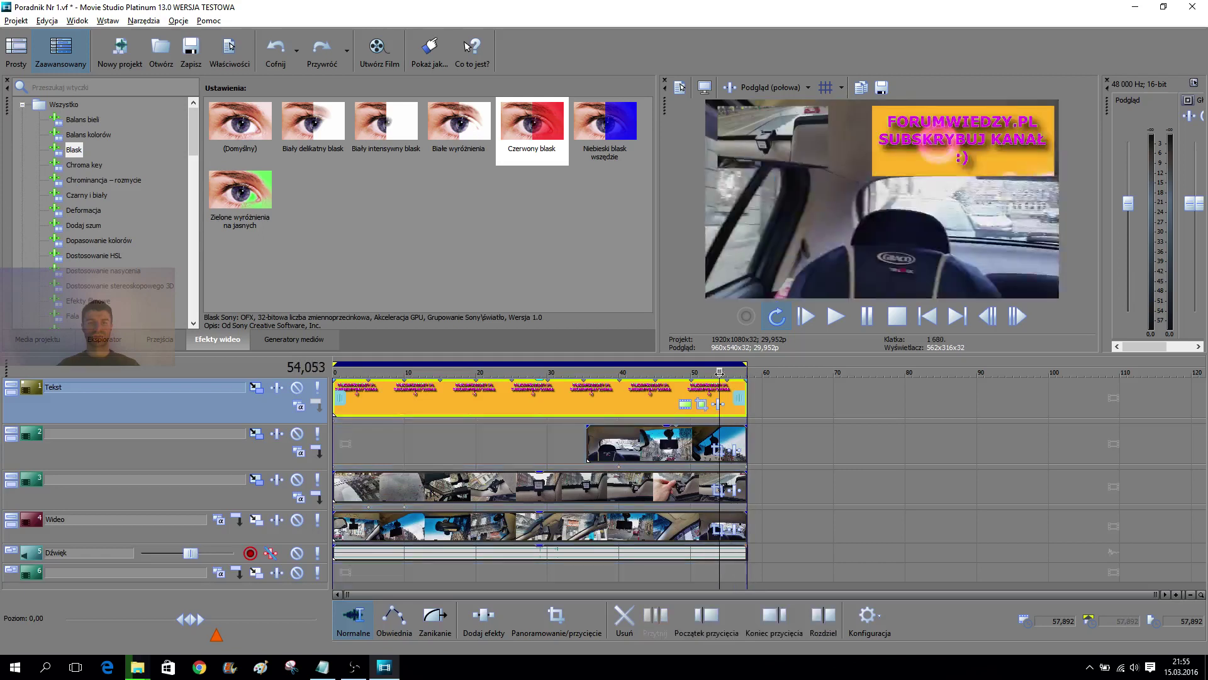
pyautogui.click(832, 321)
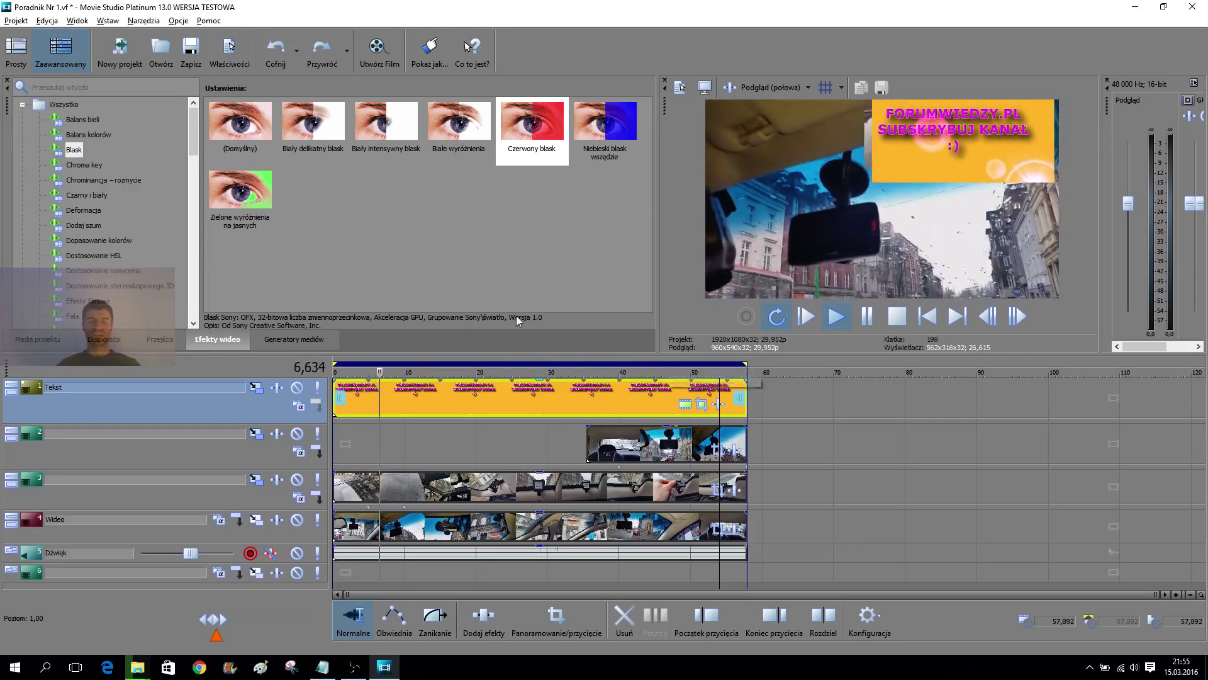
pyautogui.click(868, 316)
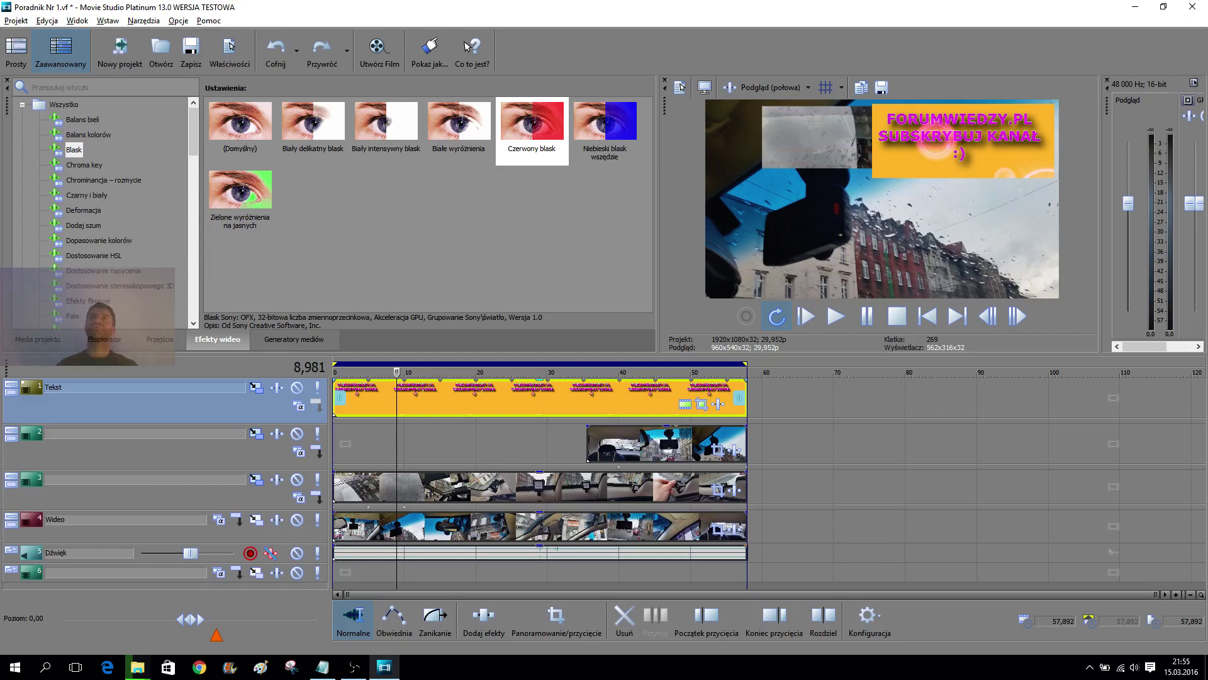
# - Switch to Notepad, enlarge the lista.txt window to review the whole list of tutorial topics, and return to Movie Studio
pyautogui.click(137, 666)
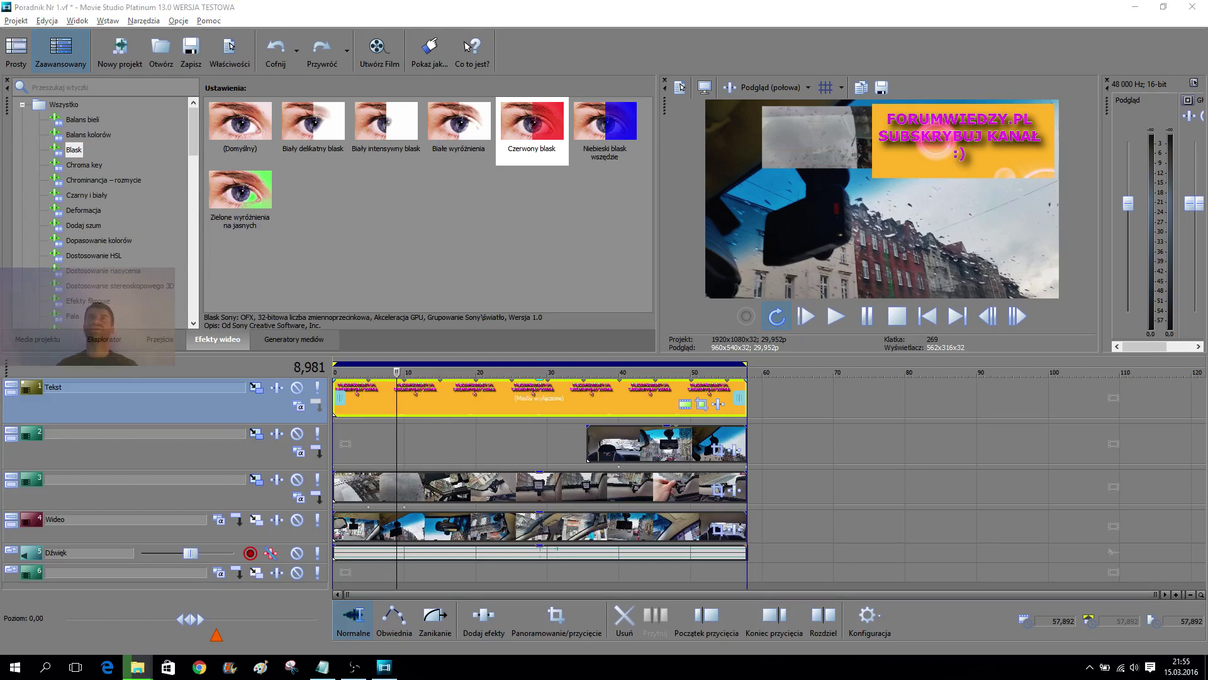
pyautogui.hotkey('alt', 'Tab')
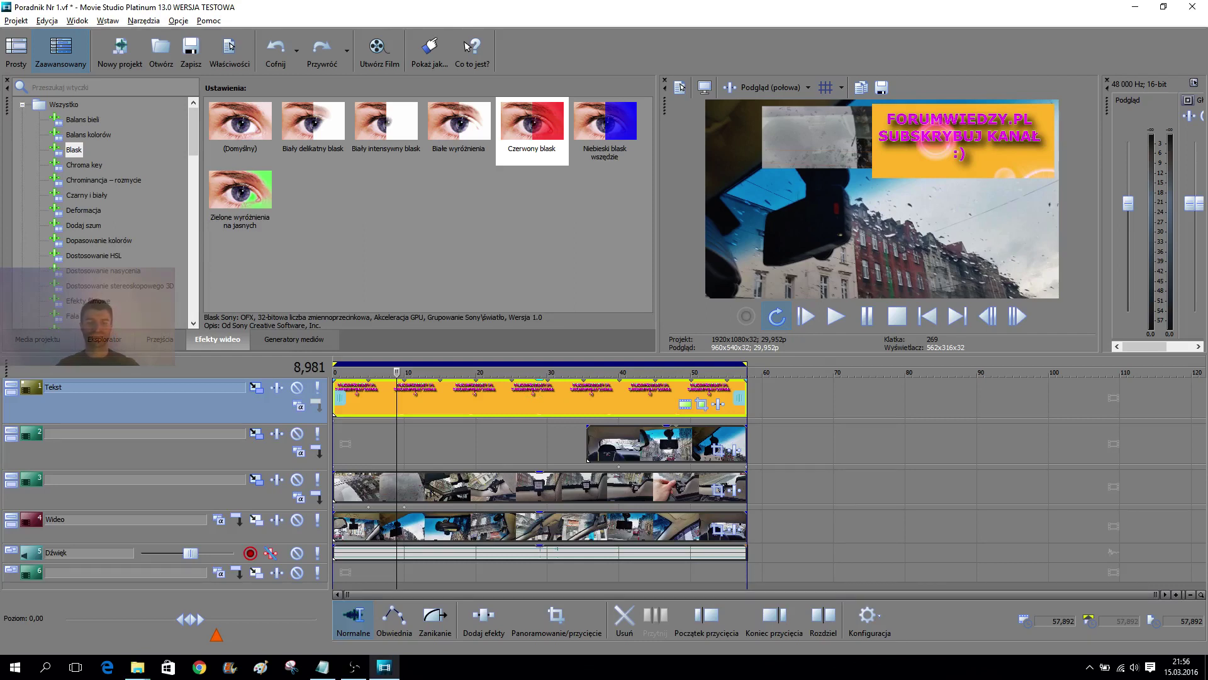
pyautogui.click(322, 667)
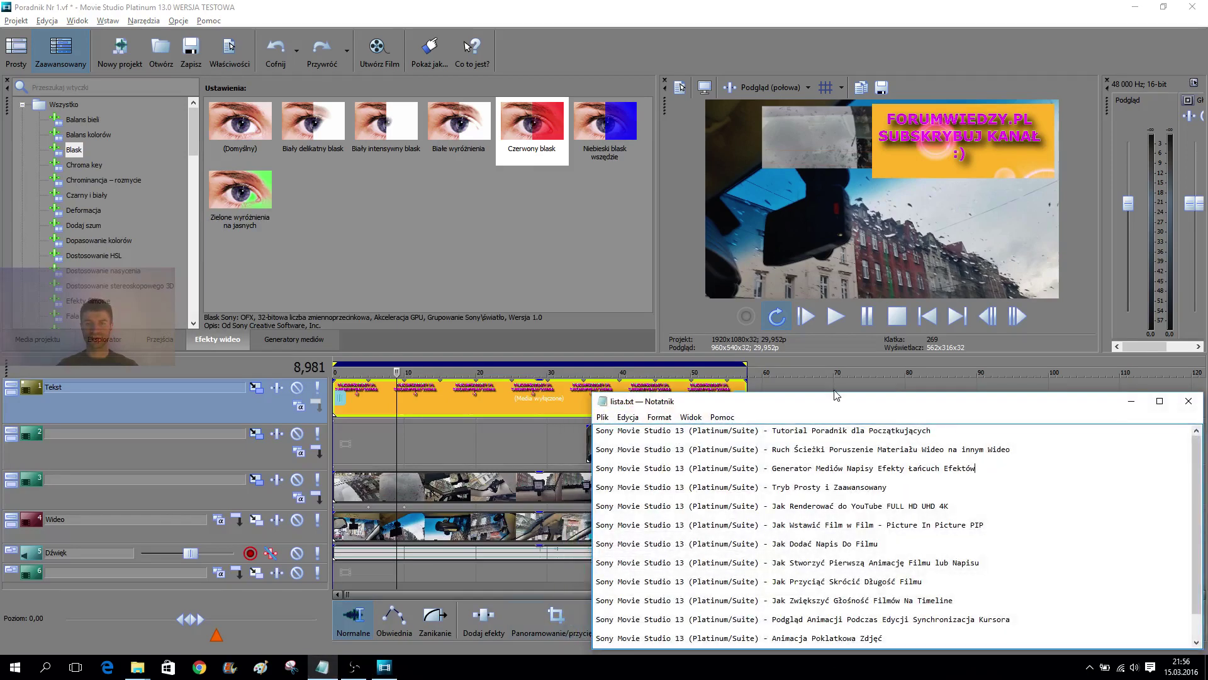
pyautogui.moveTo(834, 392); pyautogui.dragTo(830, 347)
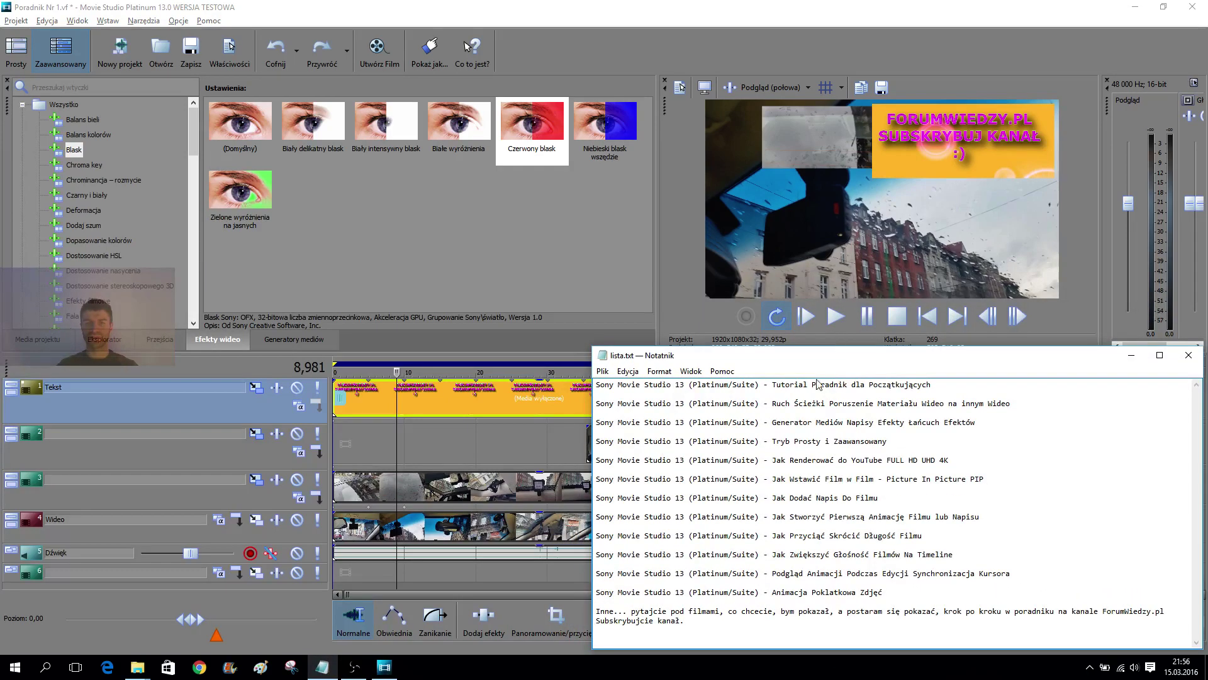
pyautogui.click(469, 245)
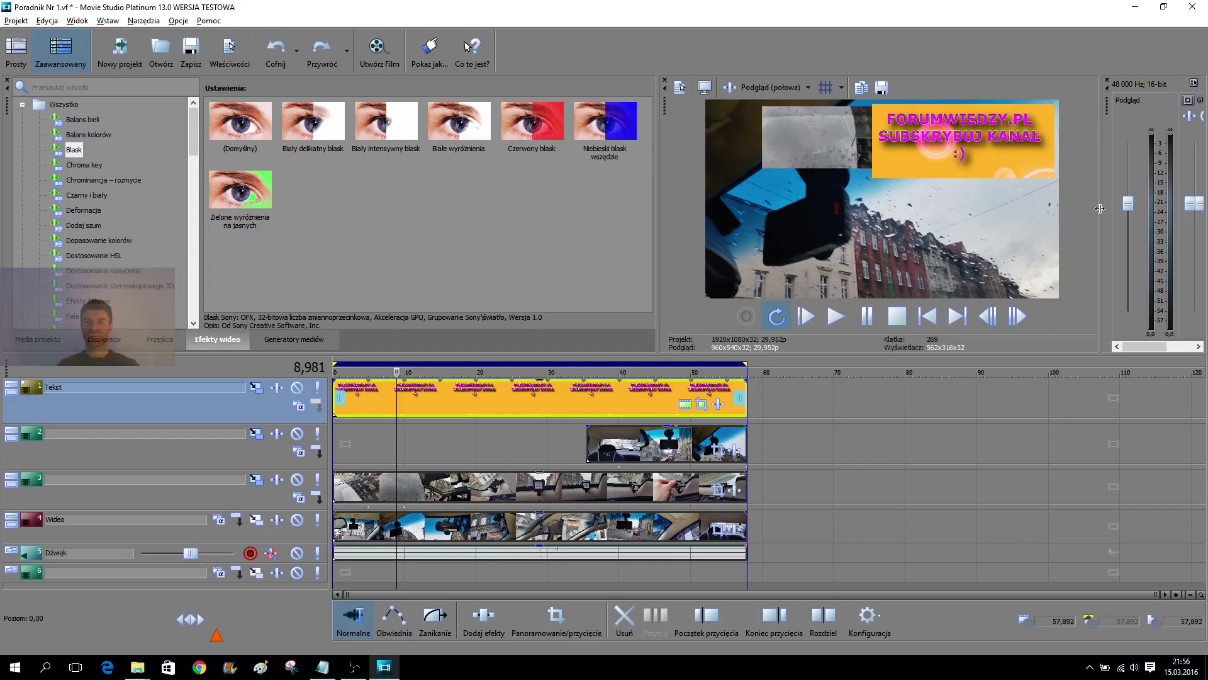
# - Widen the master bus mixer area beside the video preview to reveal the full Podgląd and Główne meters
pyautogui.moveTo(1099, 209); pyautogui.dragTo(1047, 226)
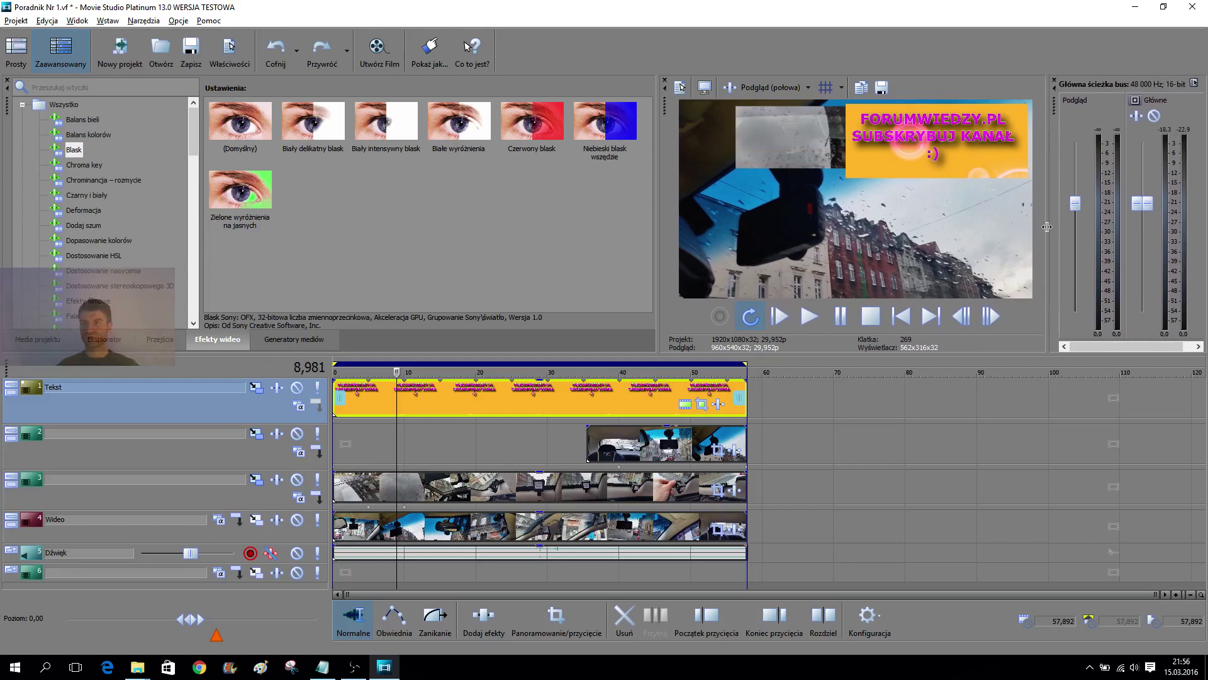